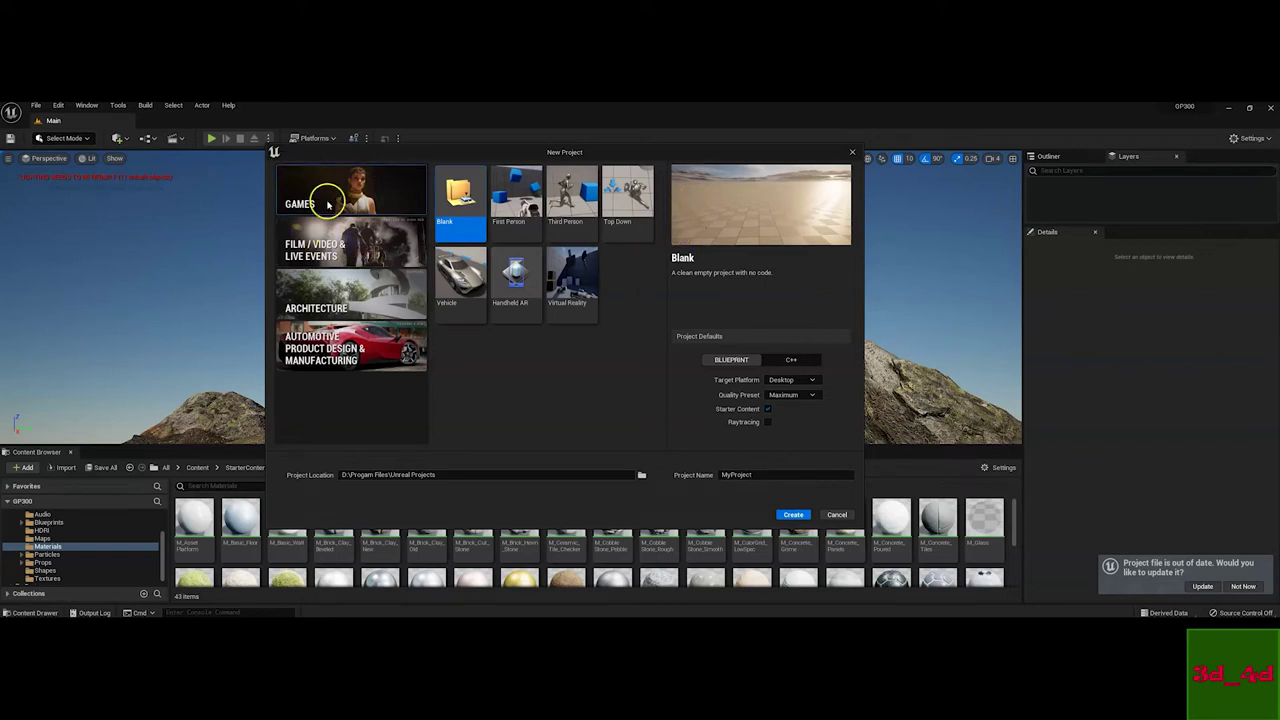
Pick the Film/Video & Live Events Virtual Production template for the new project
drag(447, 149, 401, 154)
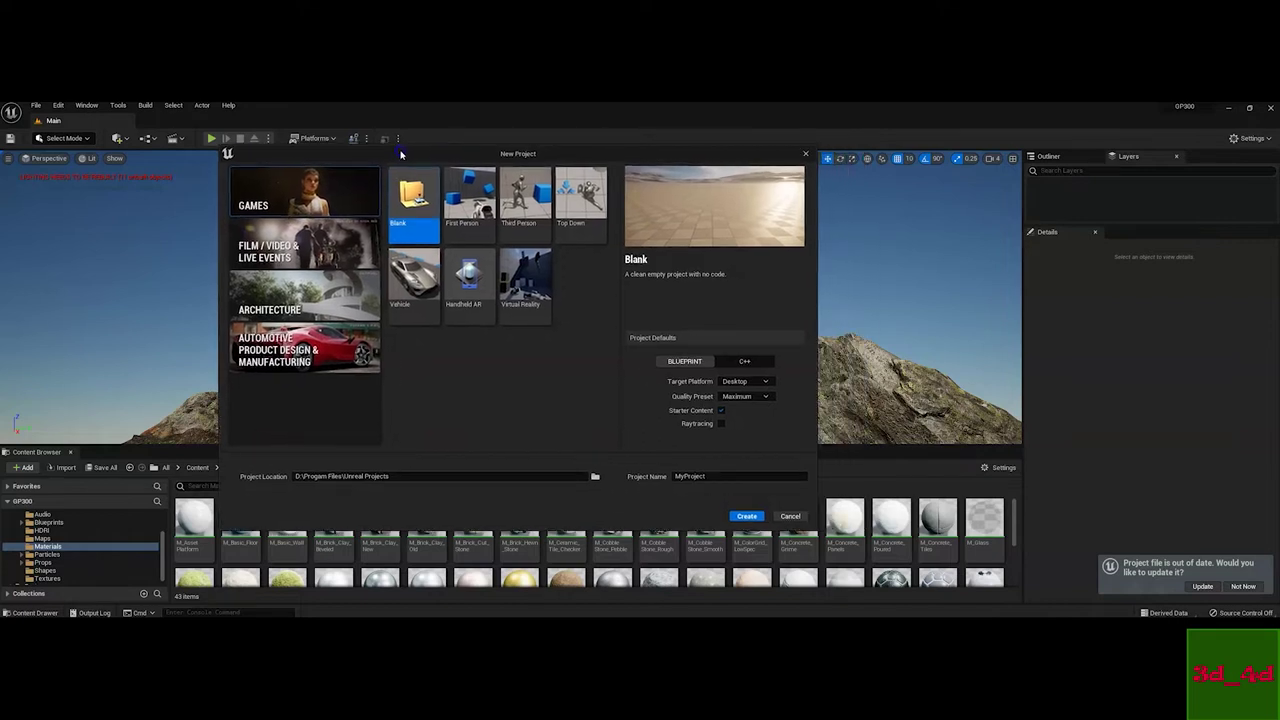
click(293, 248)
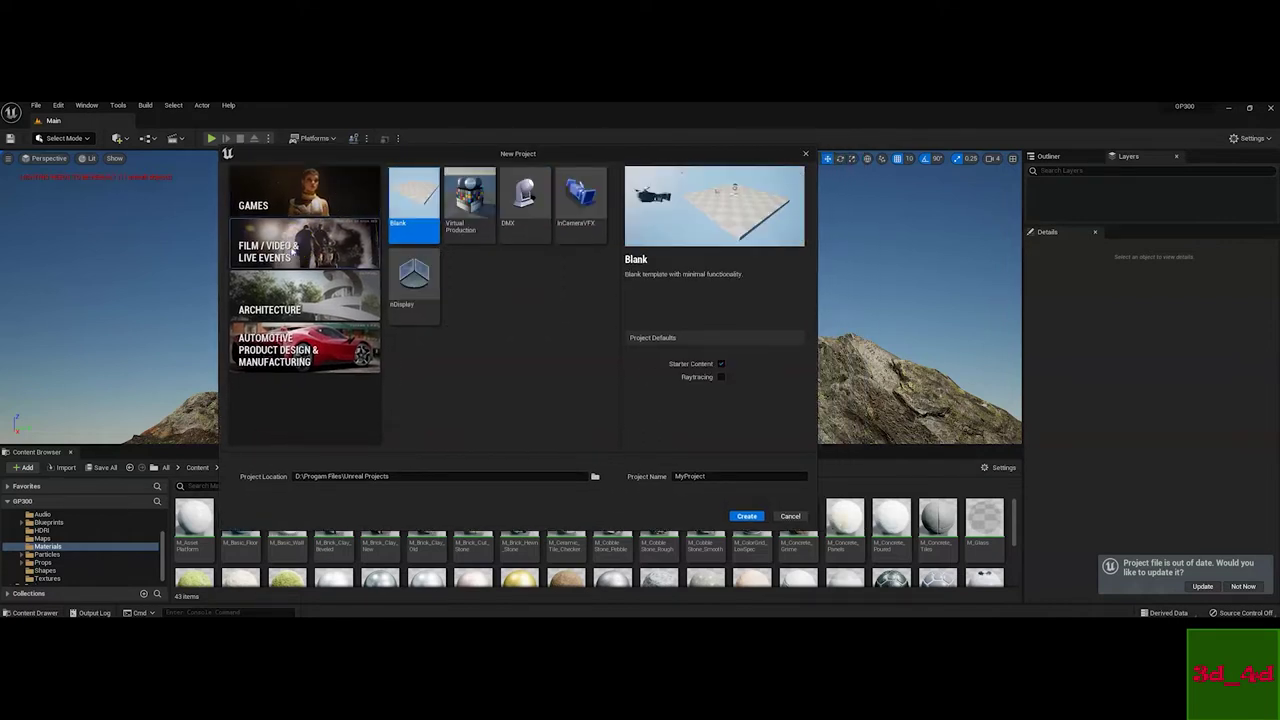
click(471, 199)
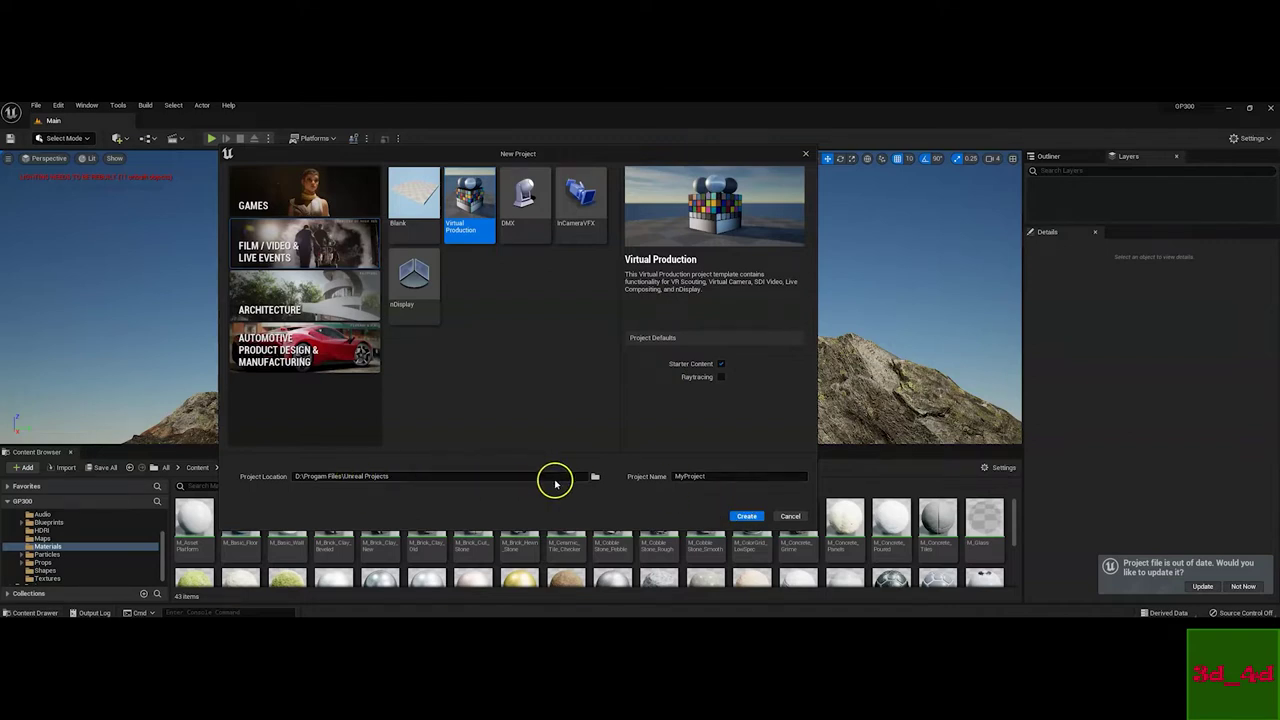
Set the project location to the Venice_Beach_DJ - Student folder under Dropbox
click(593, 478)
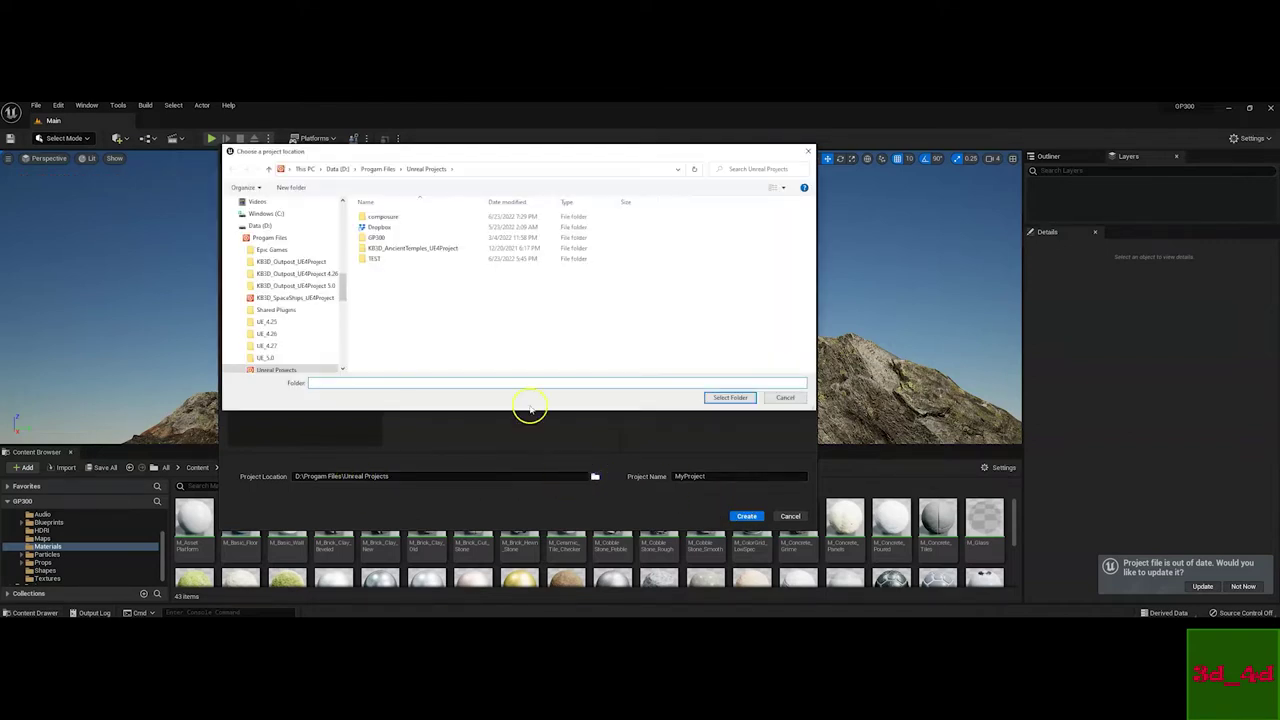
drag(341, 280, 318, 232)
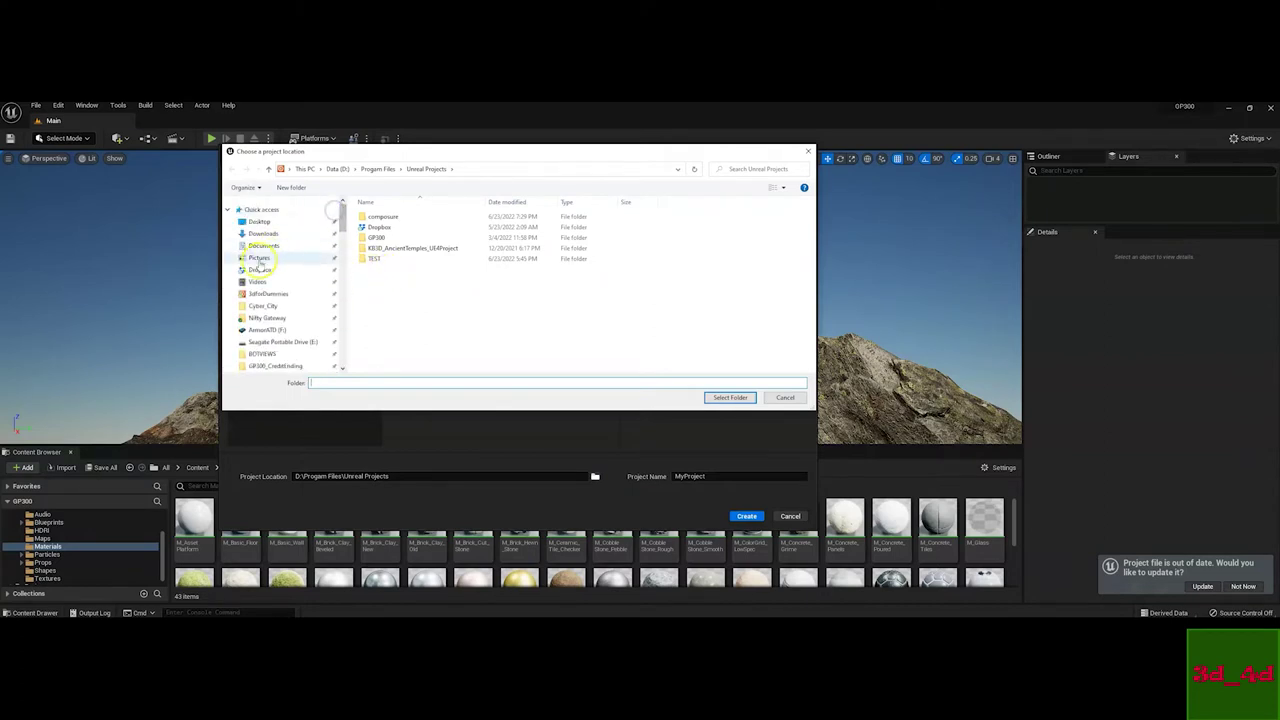
click(258, 269)
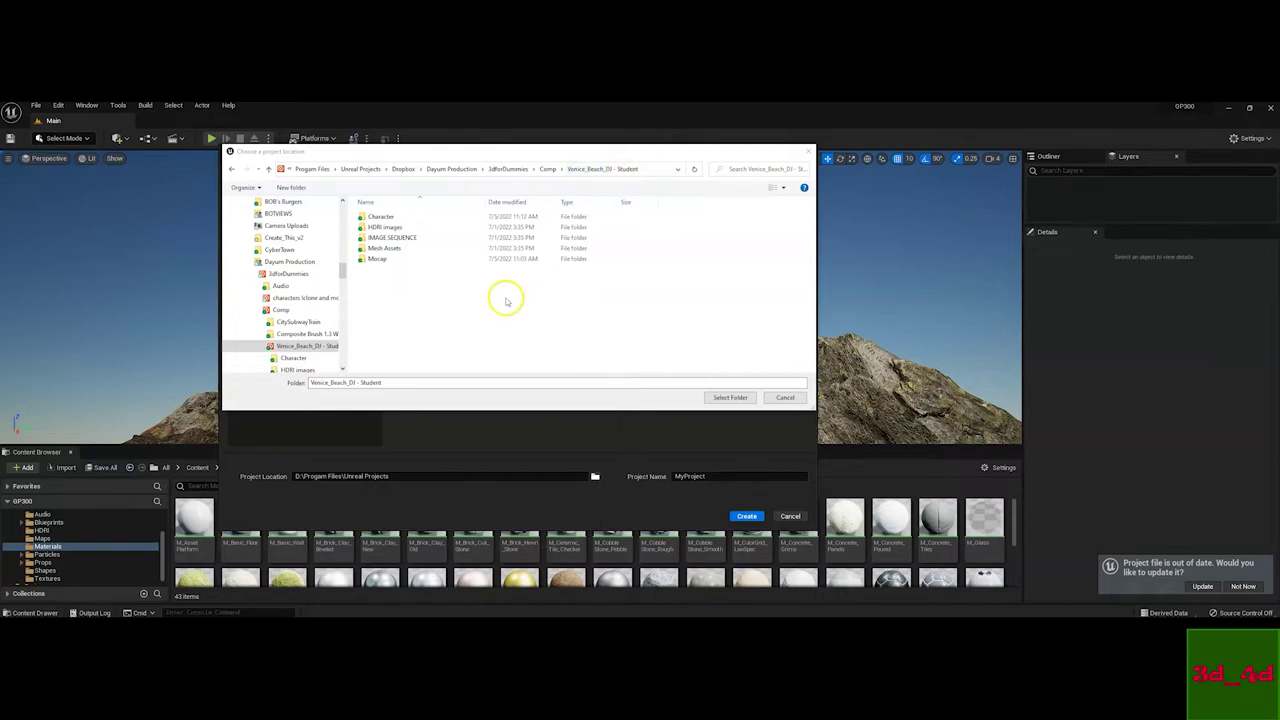
click(731, 398)
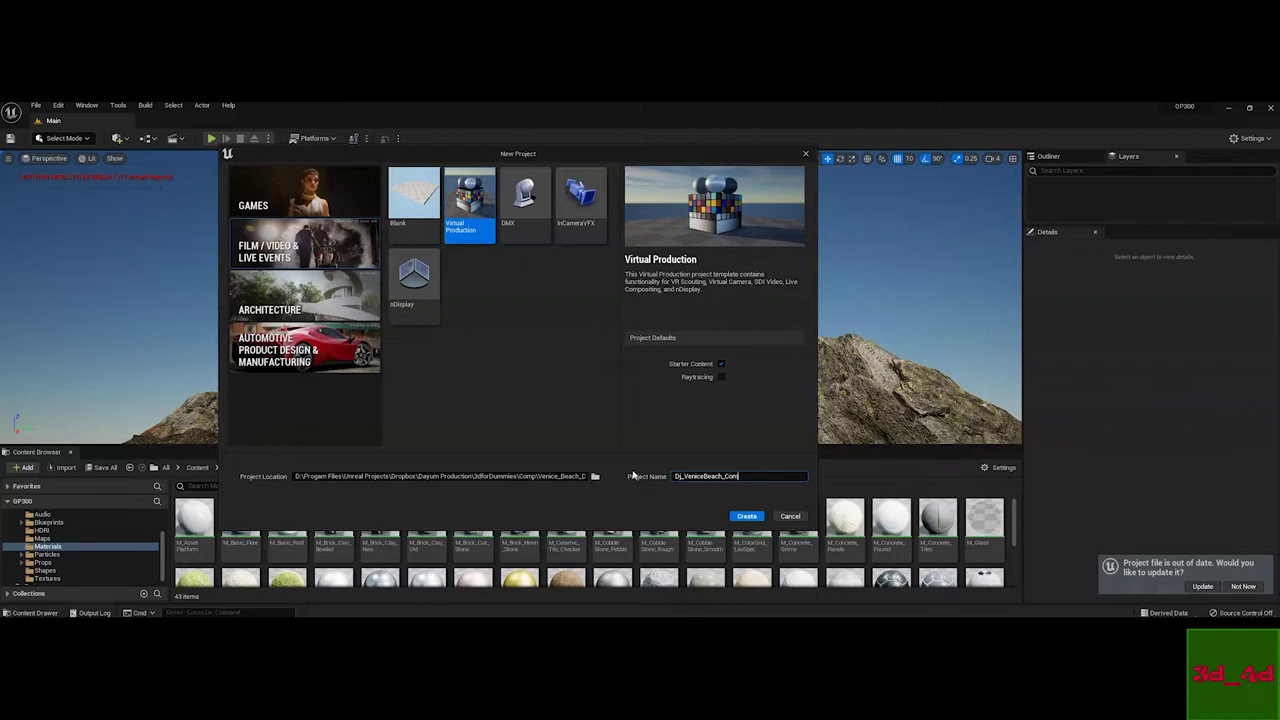
Create the Dj_VeniceBeach_Comp project, dismissing the SteamVR window and new-plugins notice
click(745, 516)
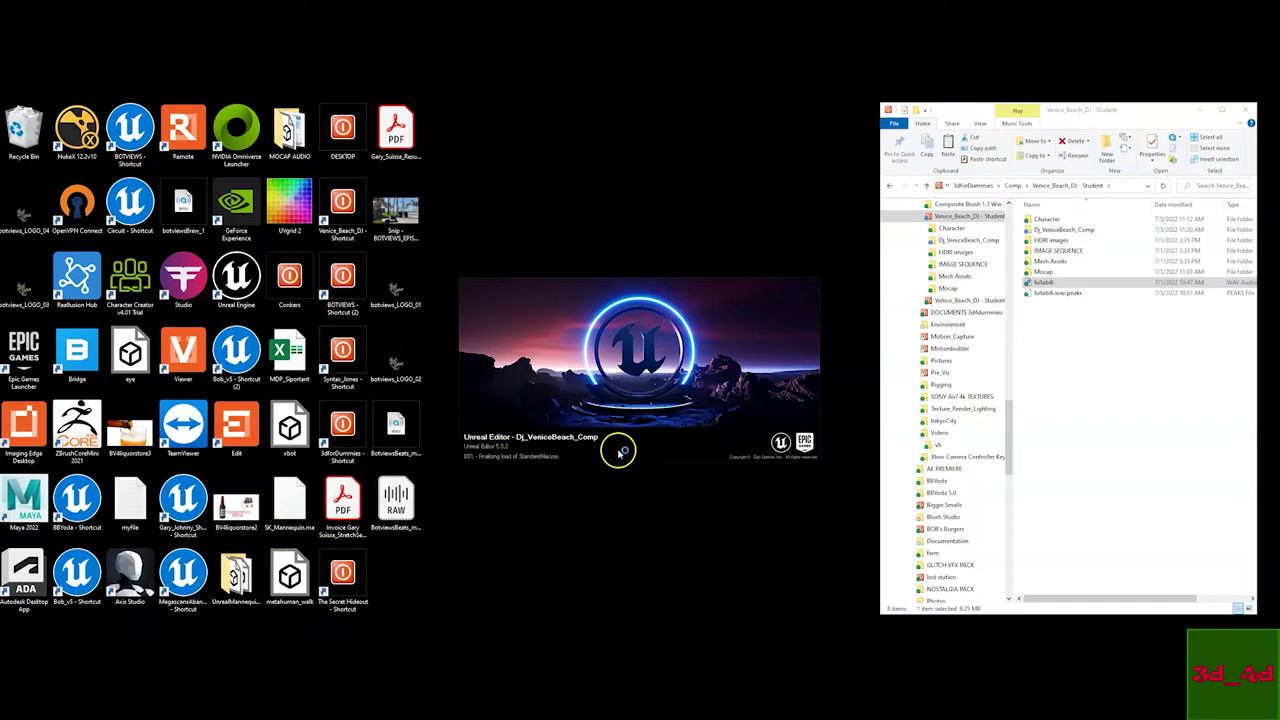
click(604, 249)
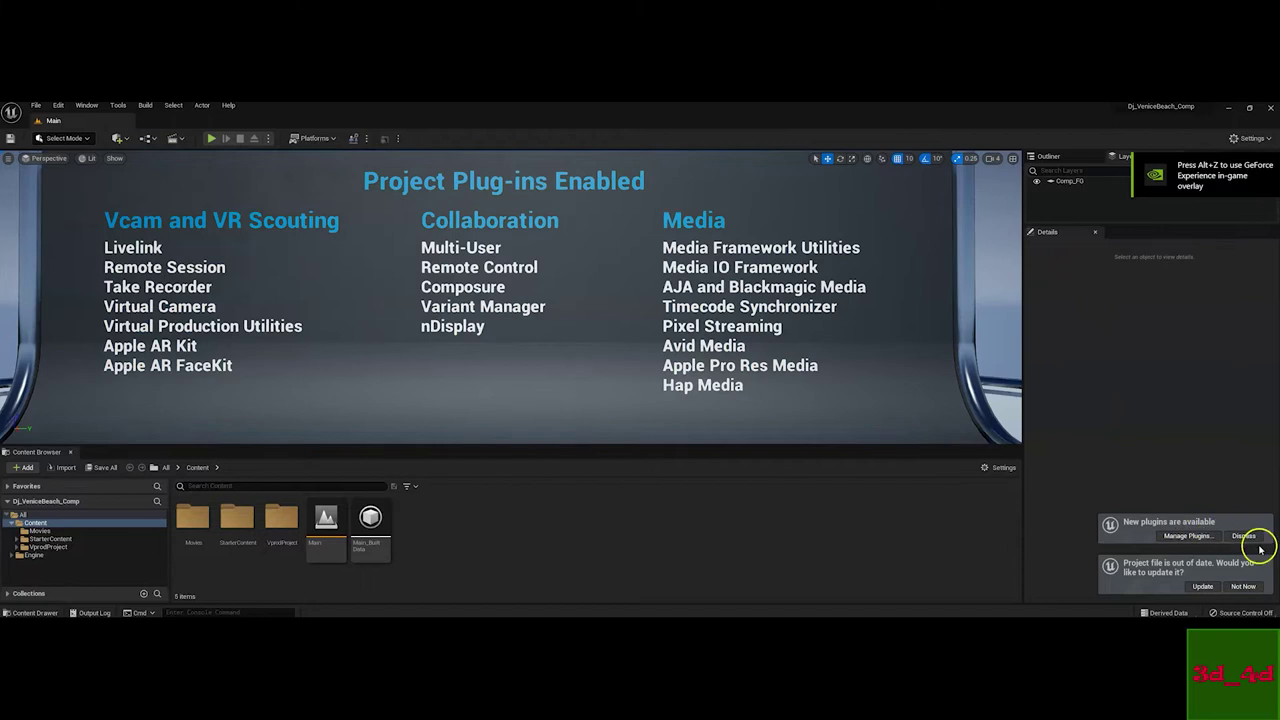
click(1246, 537)
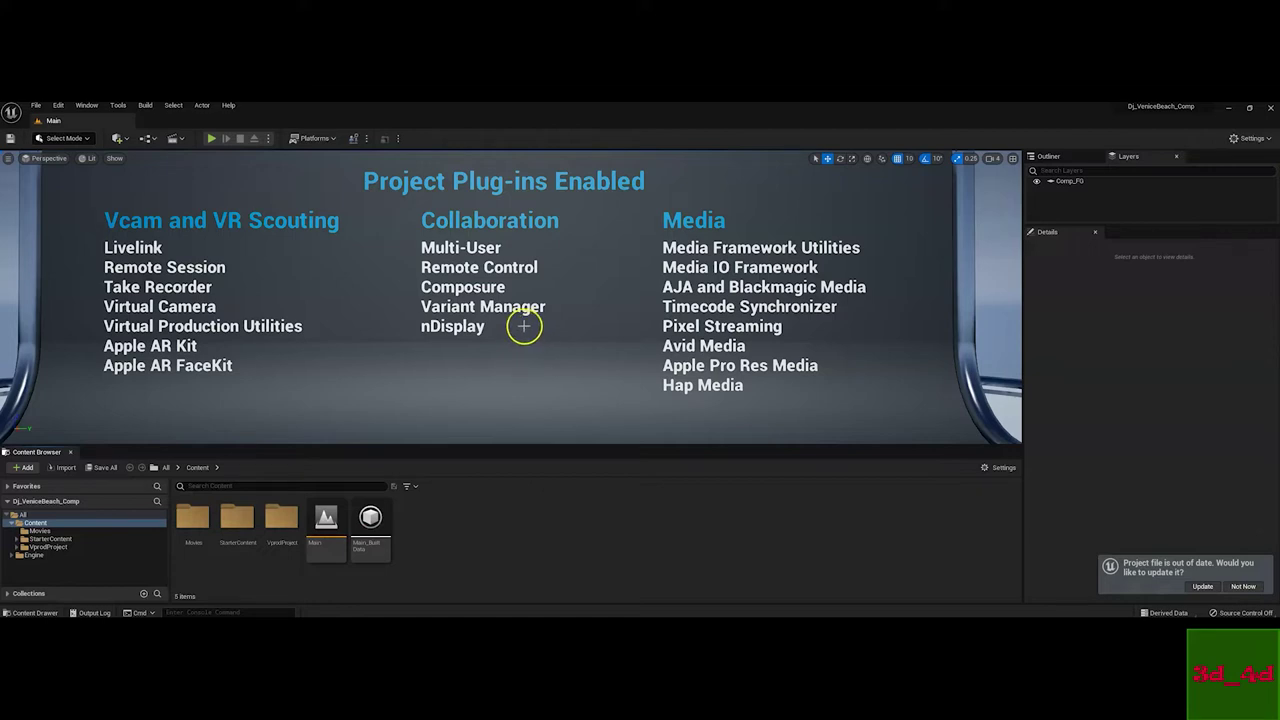
scroll(524, 326, down, 2)
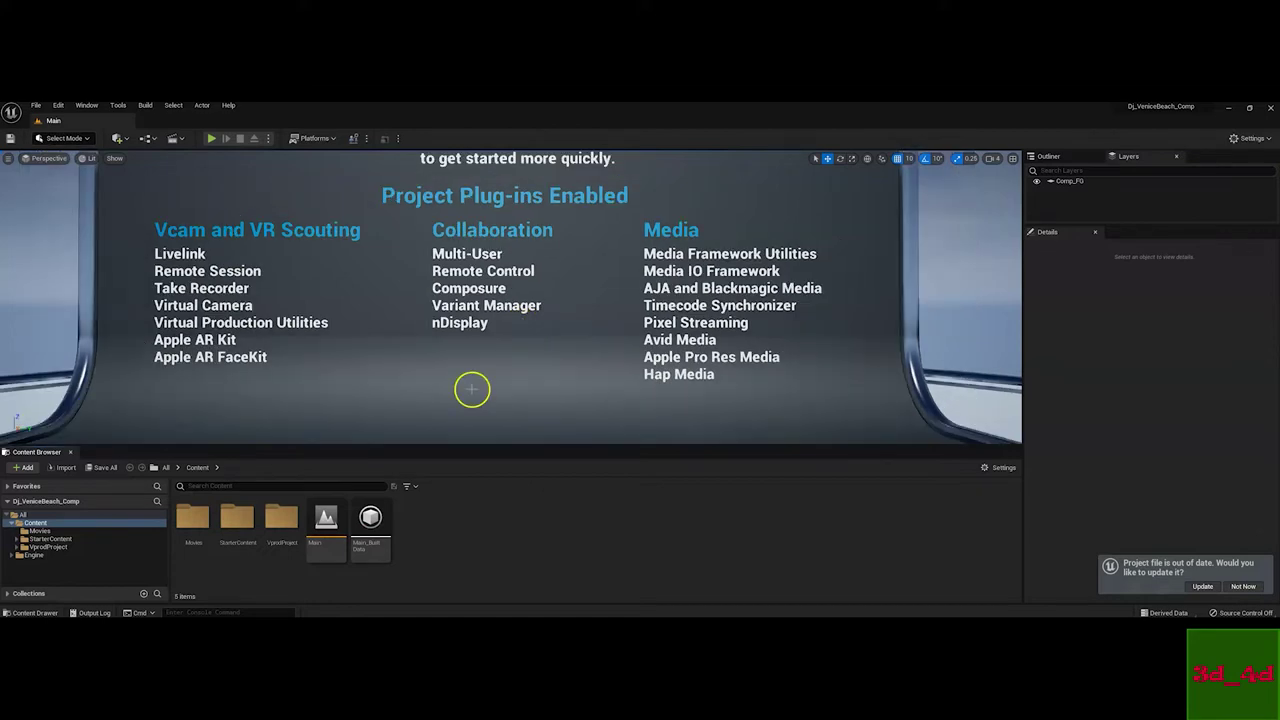
Create a Mesh_DJset folder in Content and colour it pink
right_click(455, 521)
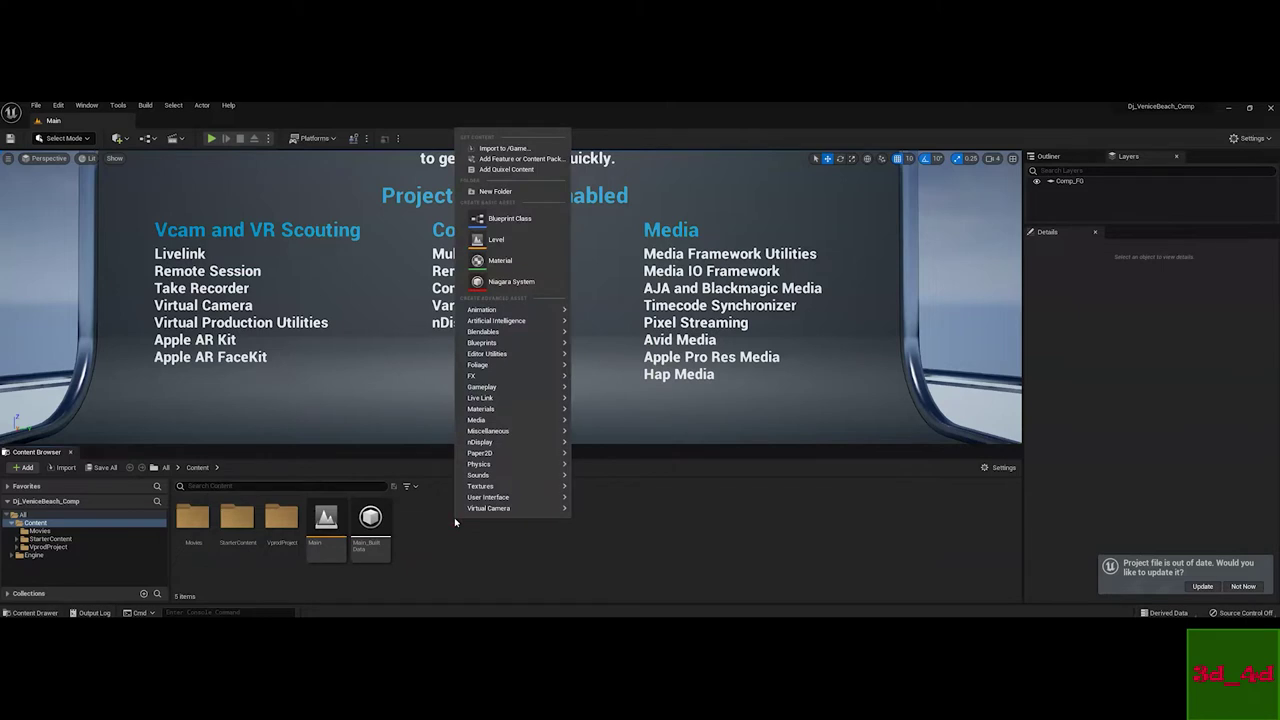
click(500, 192)
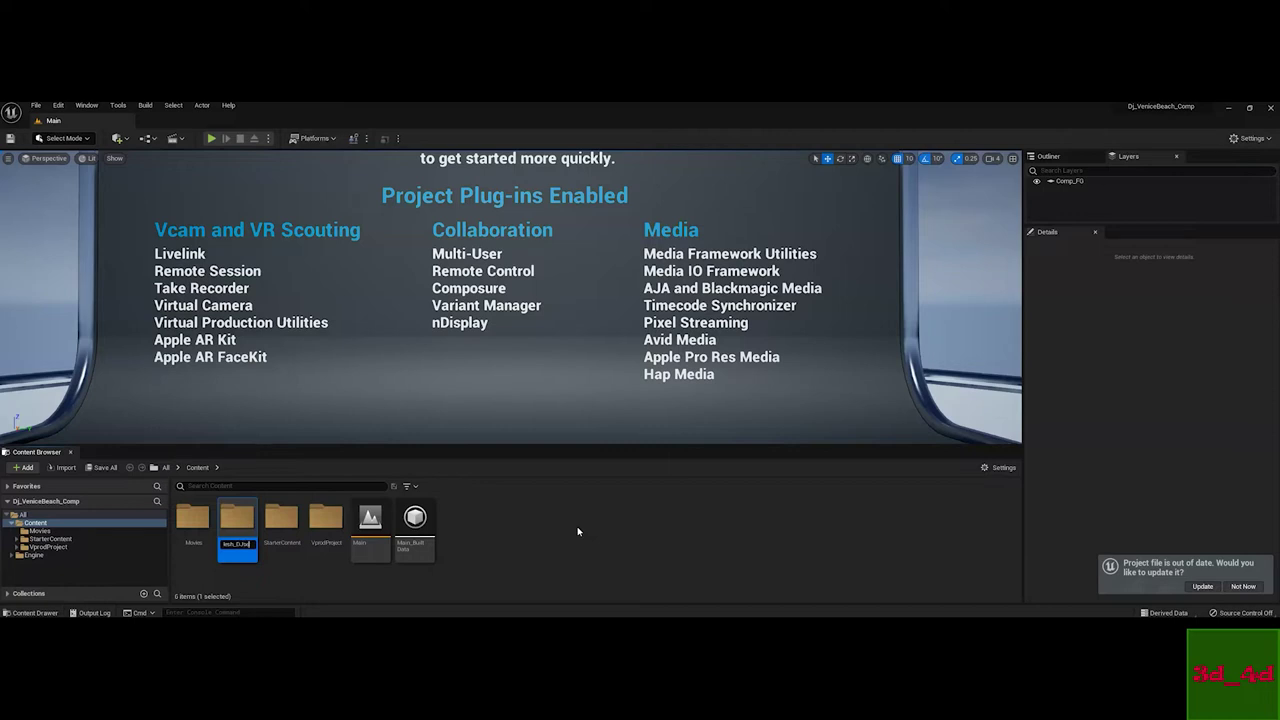
key(Return)
right_click(198, 520)
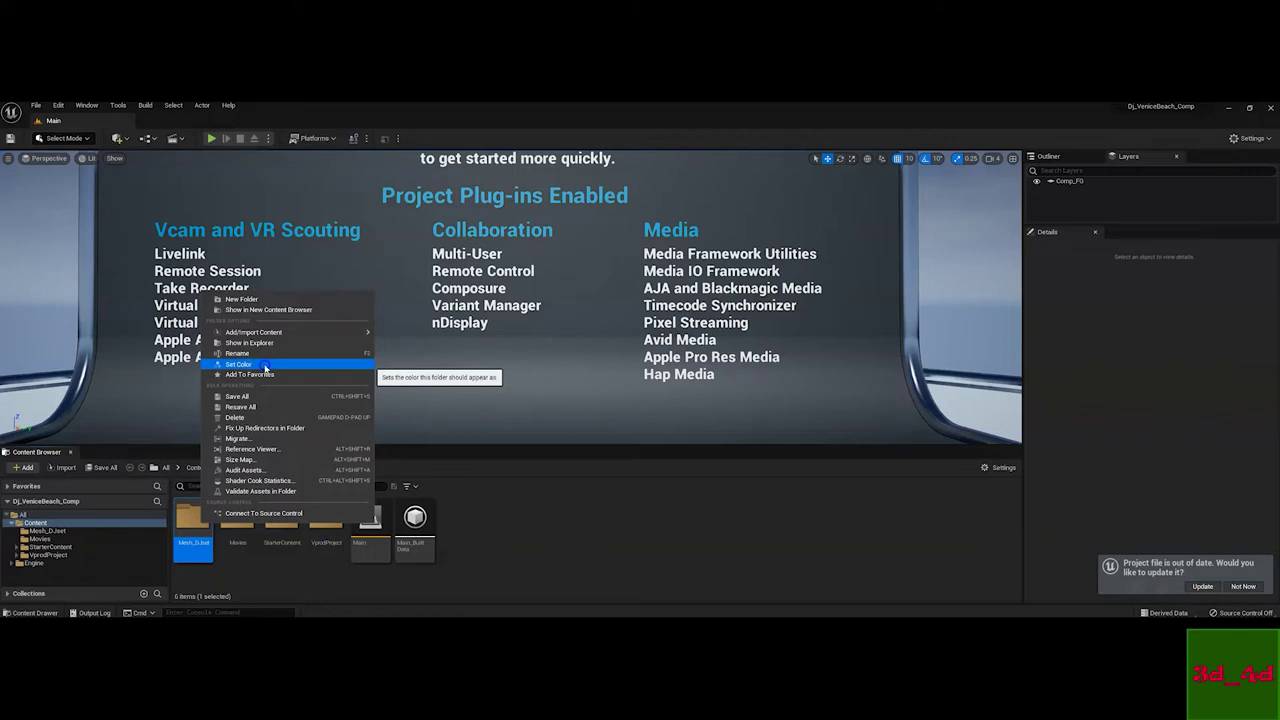
click(264, 366)
click(371, 432)
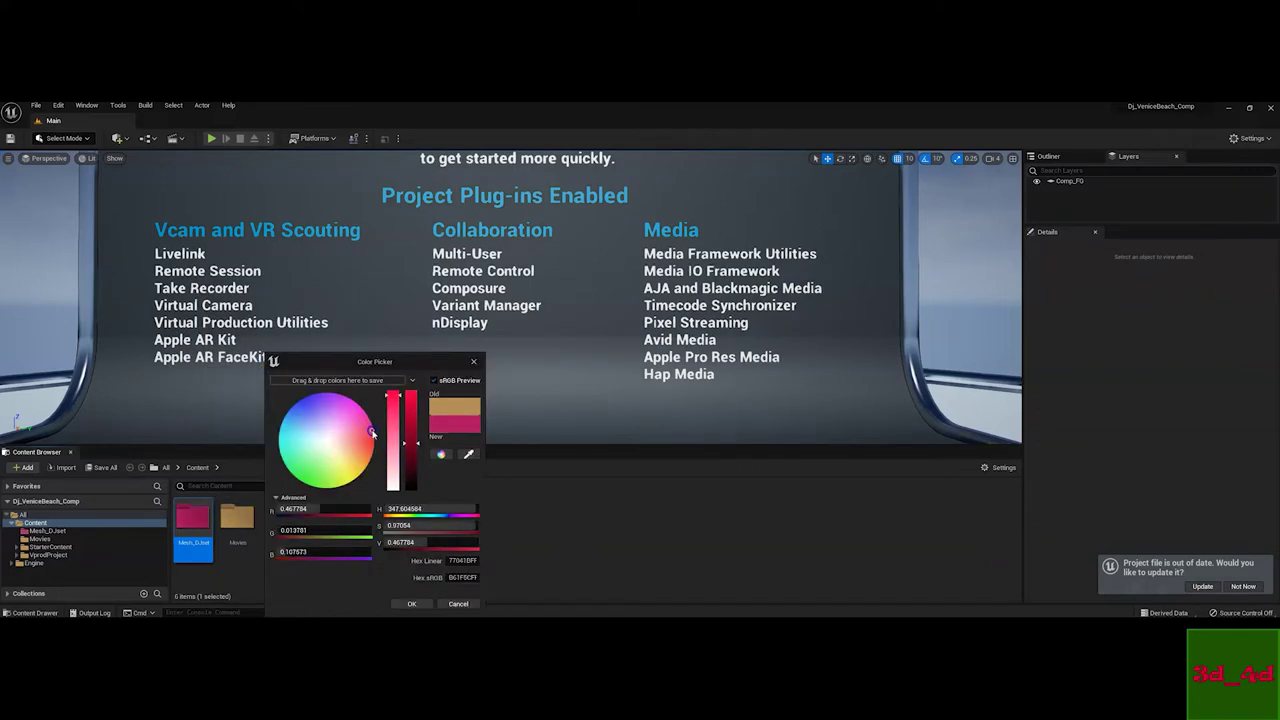
click(411, 603)
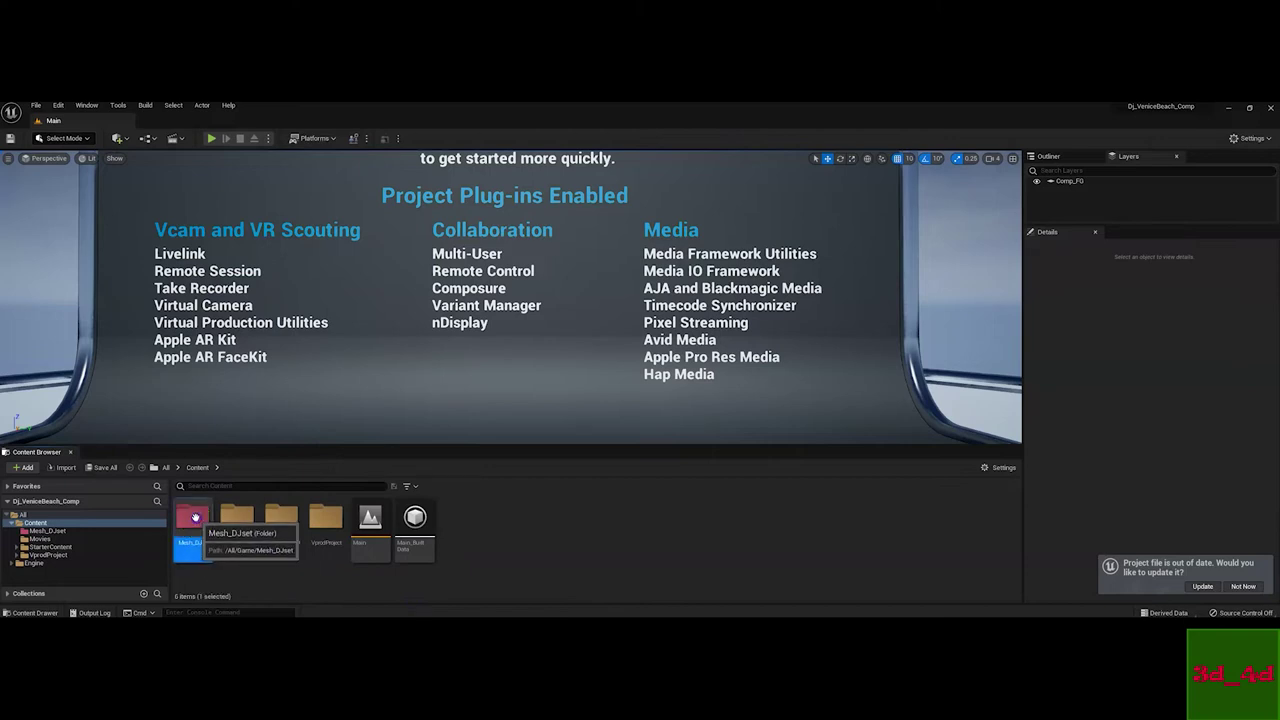
Inside Mesh_DJset, add a BoxSet folder with a custom magenta-pink colour
double_click(195, 517)
right_click(237, 520)
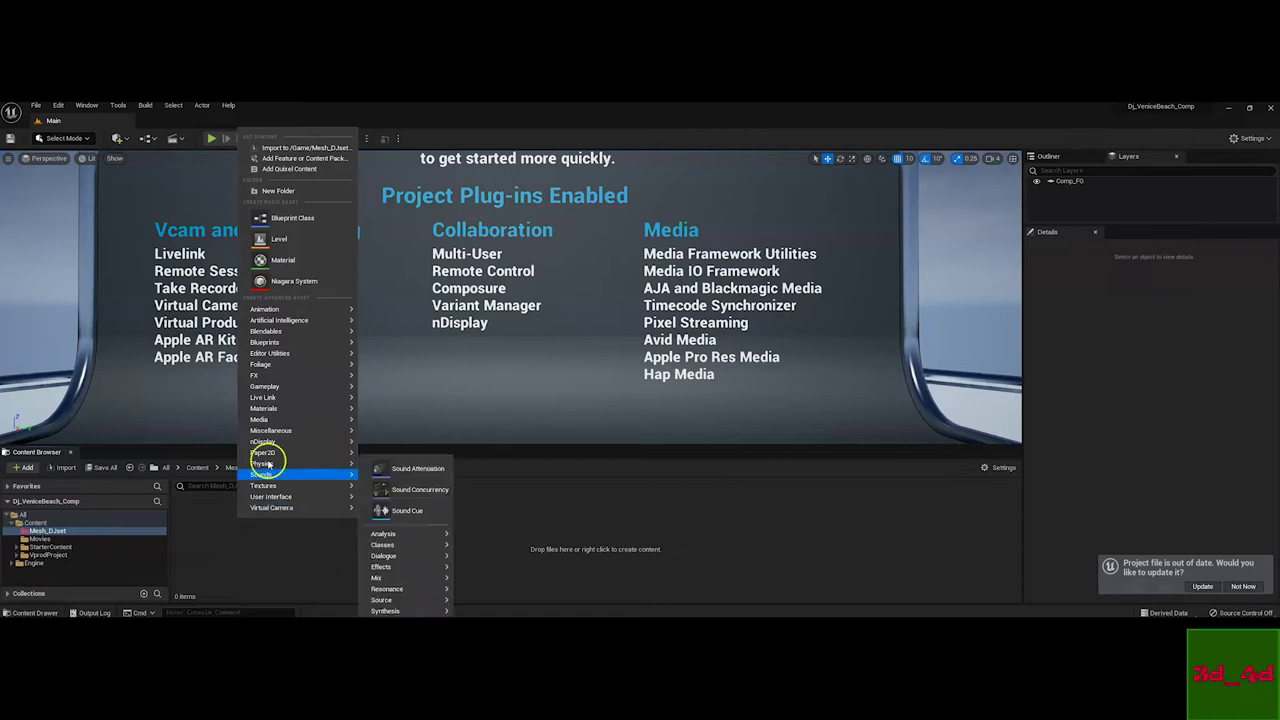
click(279, 190)
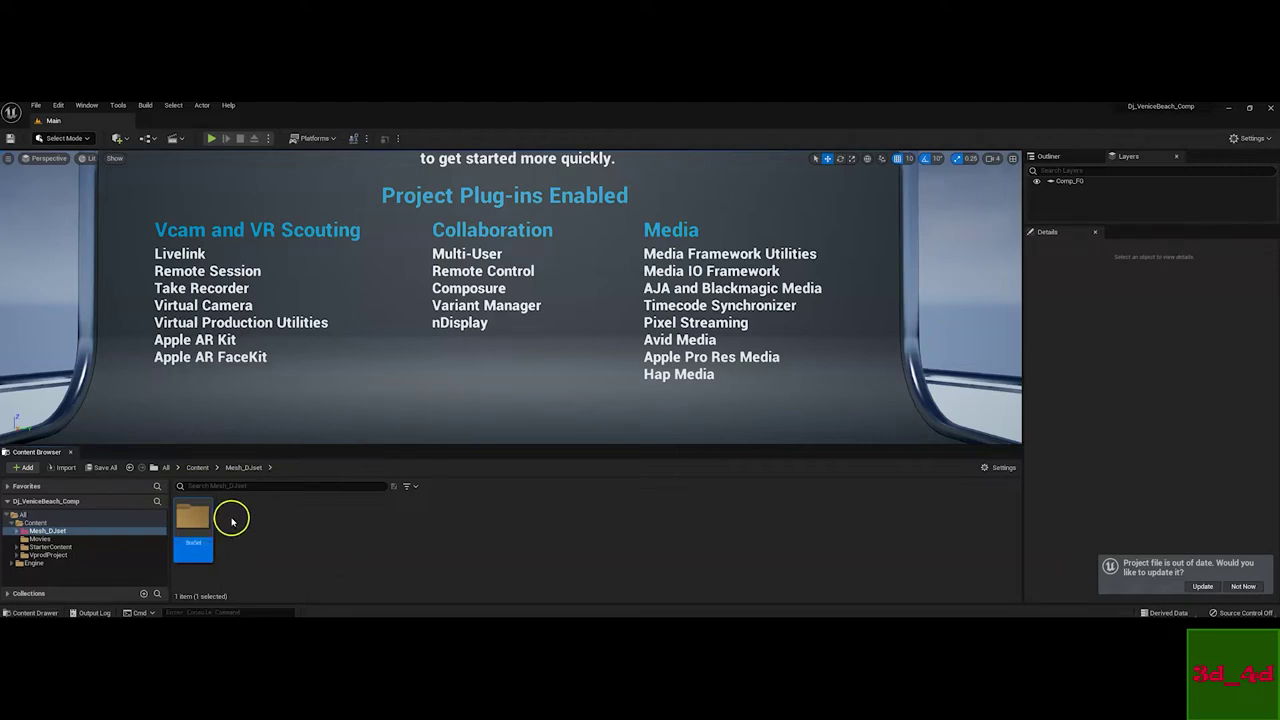
right_click(196, 522)
mouse_move(251, 356)
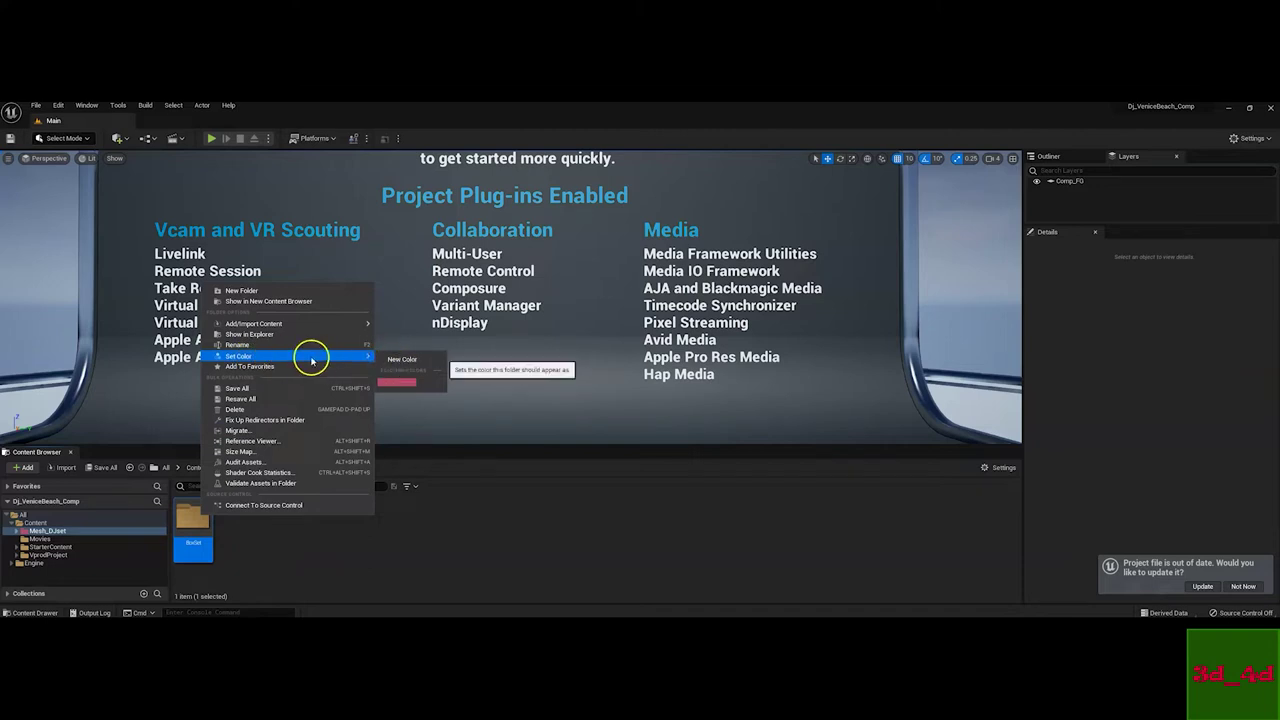
click(402, 359)
click(443, 411)
click(485, 409)
click(547, 603)
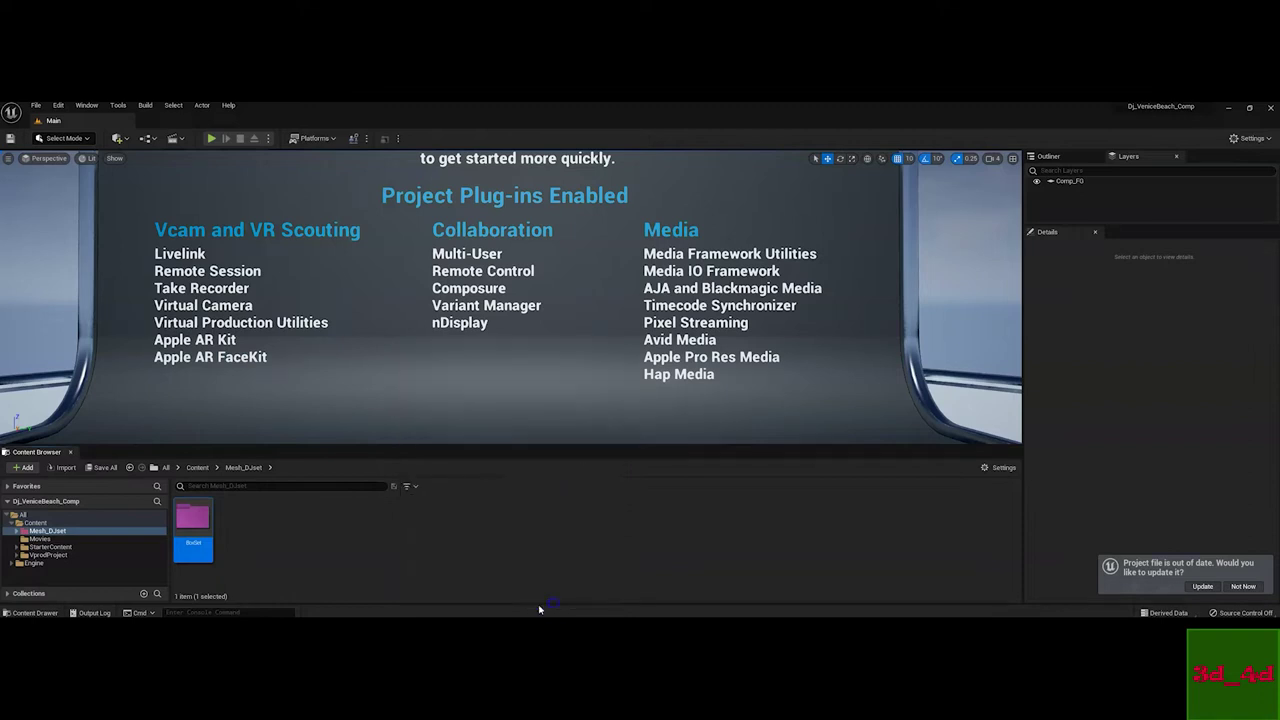
Create a DJset folder beside BoxSet inside Mesh_DJset
click(282, 541)
right_click(268, 535)
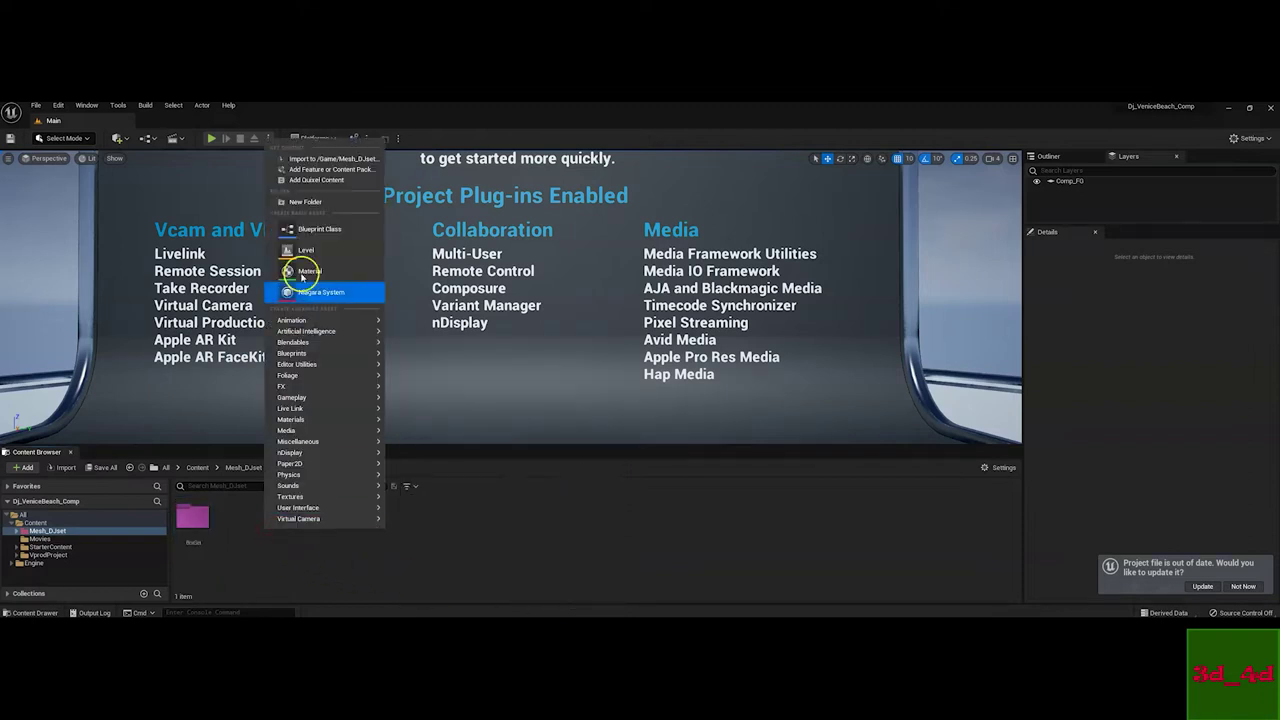
click(303, 202)
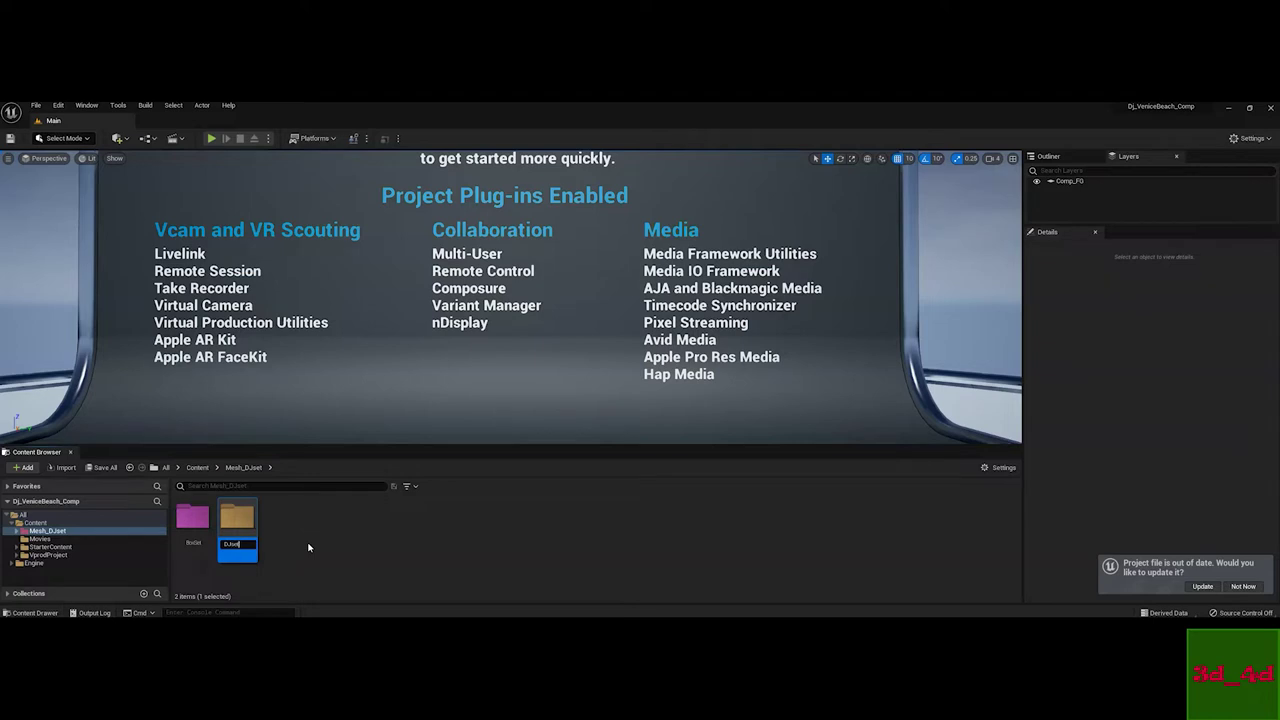
drag(193, 516, 243, 514)
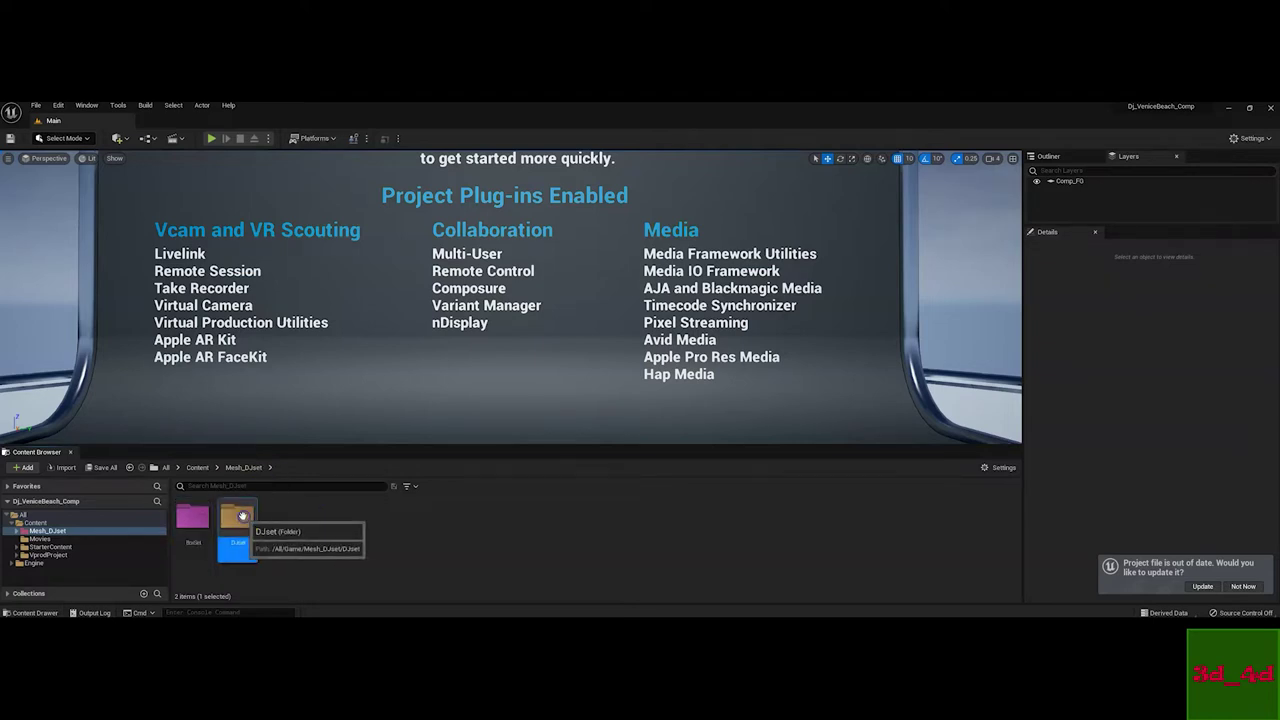
Colour the DJset folder magenta to match BoxSet
right_click(240, 516)
mouse_move(297, 357)
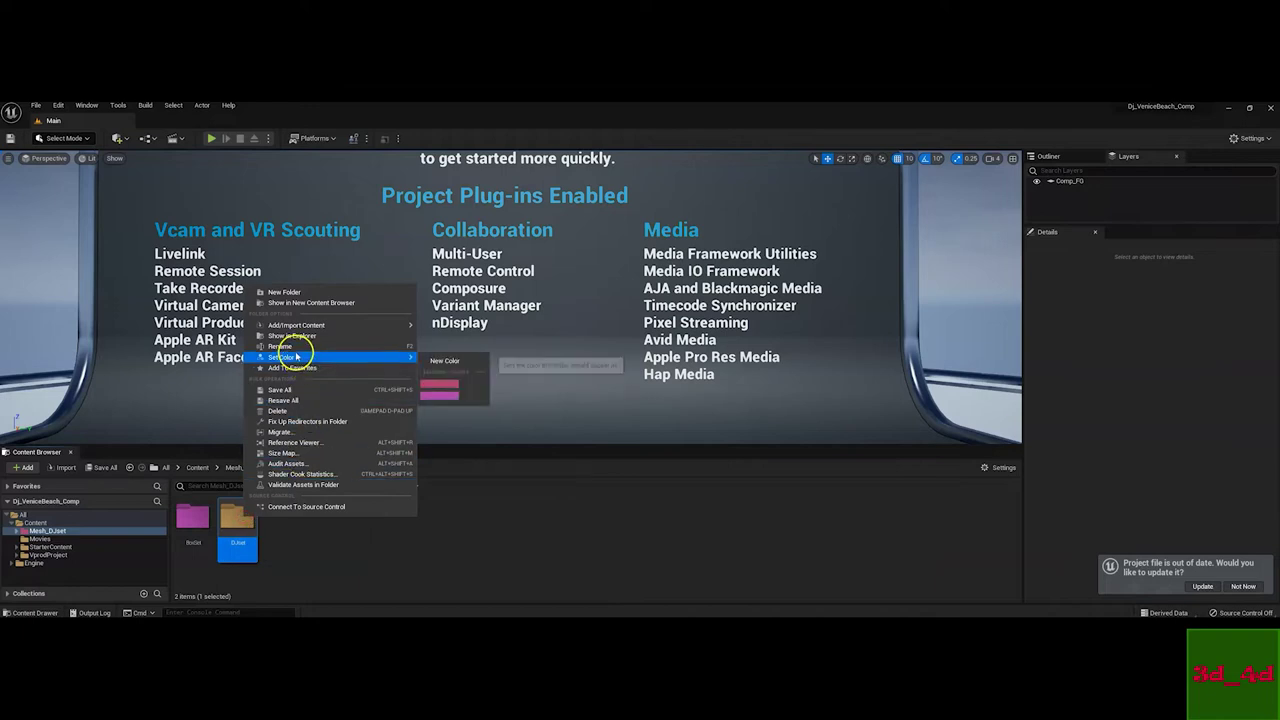
click(432, 396)
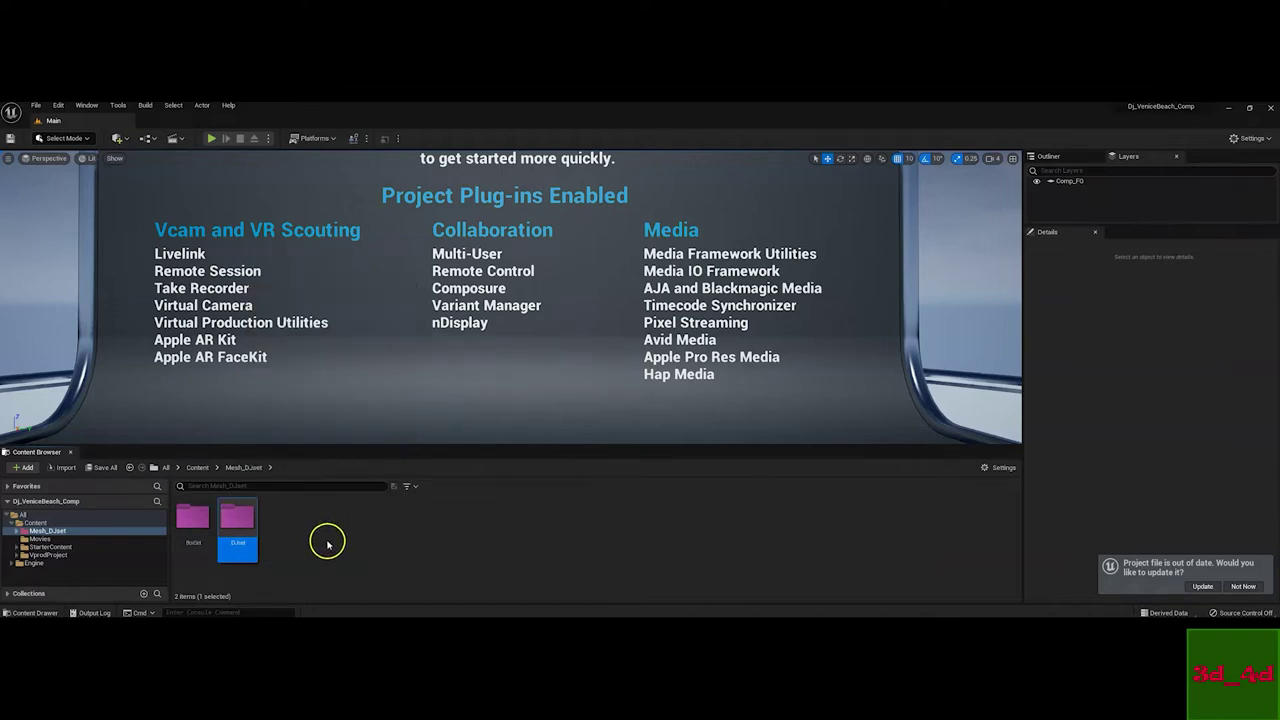
right_click(240, 518)
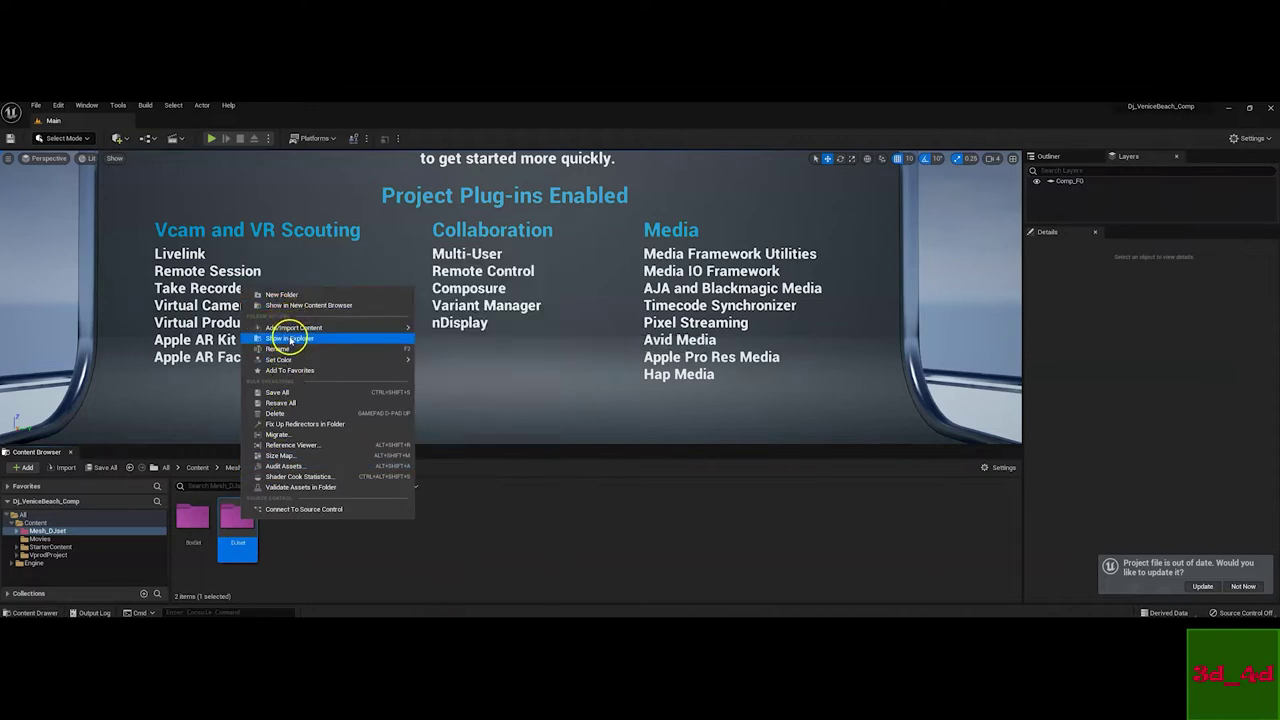
Show DJset in File Explorer and arrange it beside the Unreal Editor window
click(289, 341)
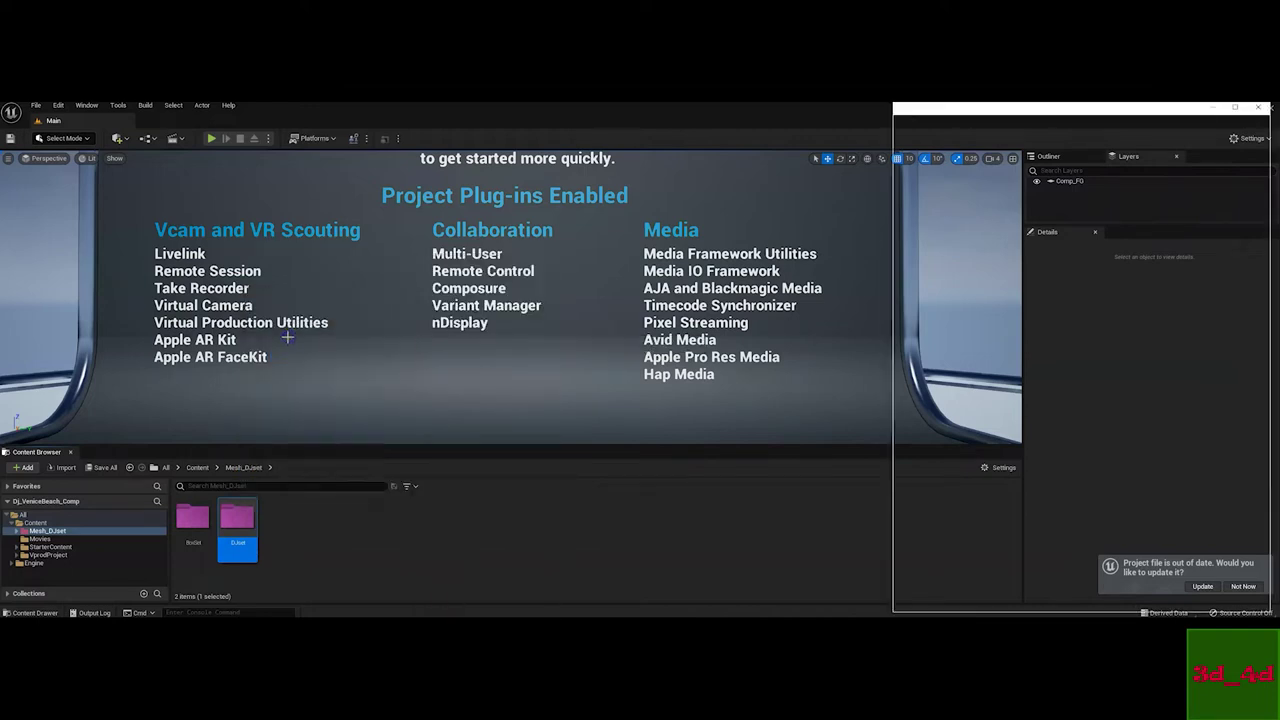
drag(1010, 110, 615, 160)
drag(829, 117, 325, 124)
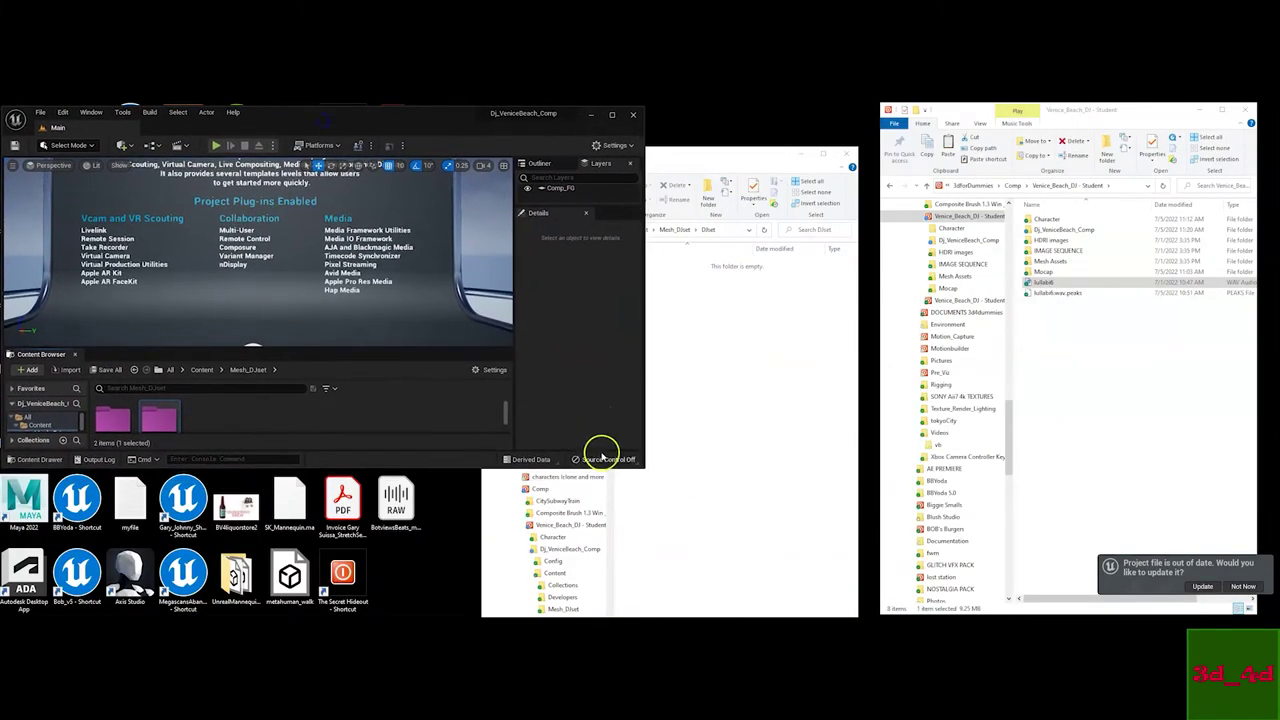
drag(641, 462, 722, 614)
drag(765, 155, 773, 135)
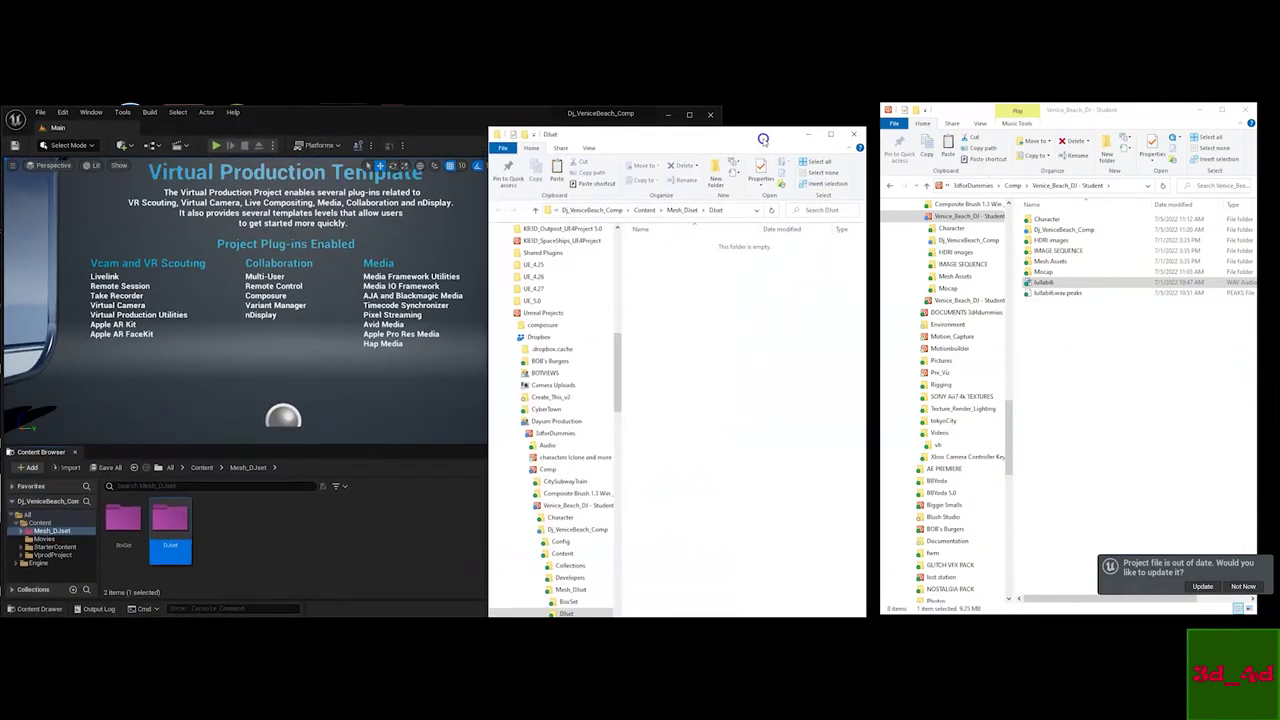
Drag the NewMixer_Mesh_Textures folder from Mesh Assets into DJset
click(1054, 262)
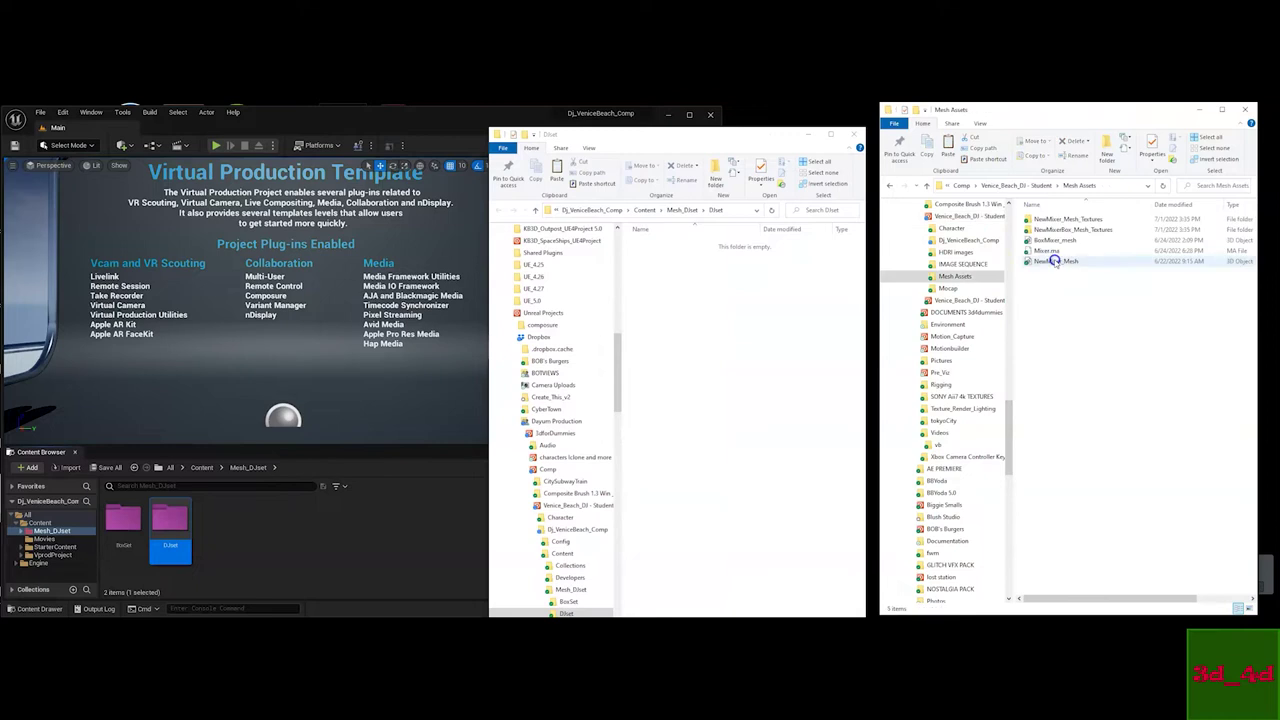
double_click(1054, 262)
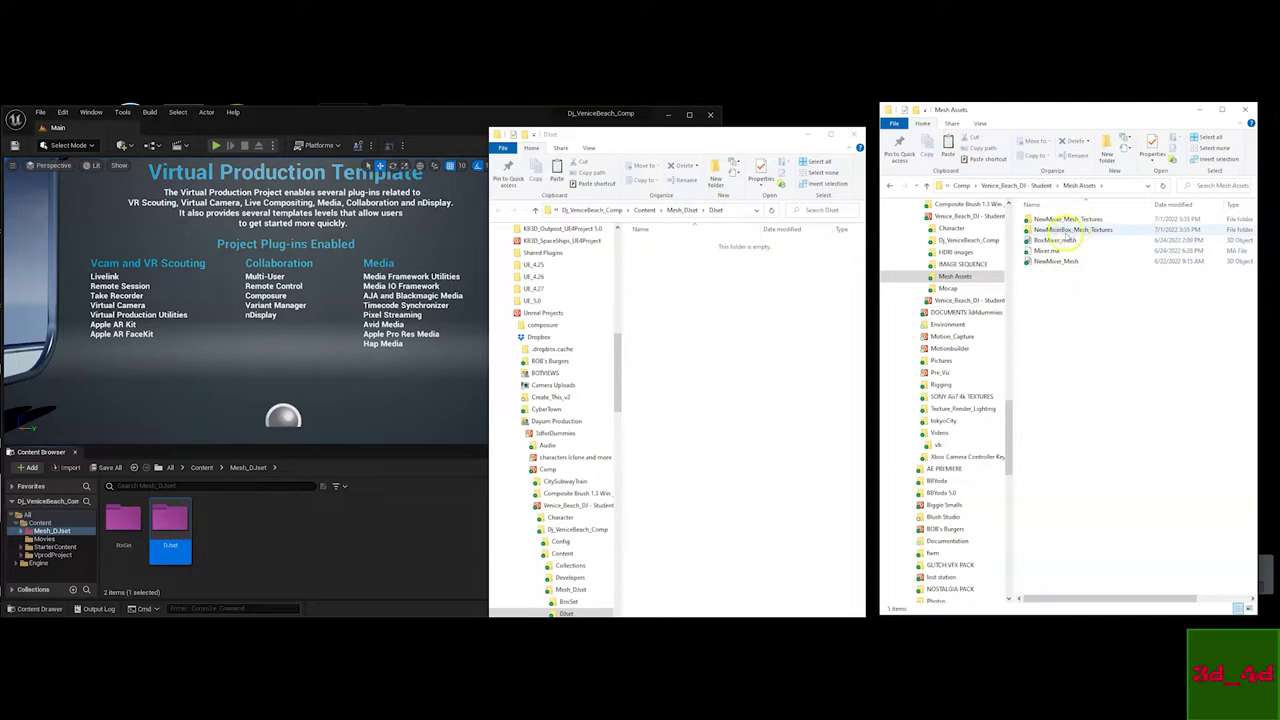
click(1065, 230)
click(1050, 219)
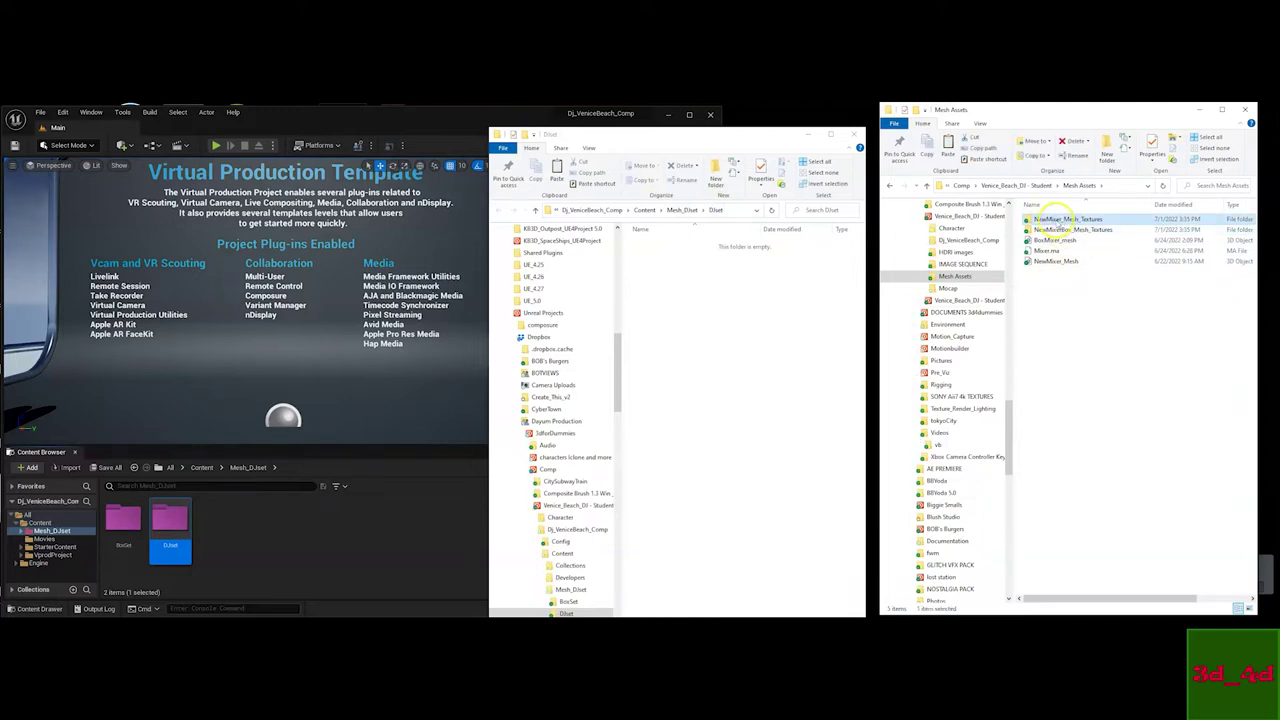
double_click(1047, 219)
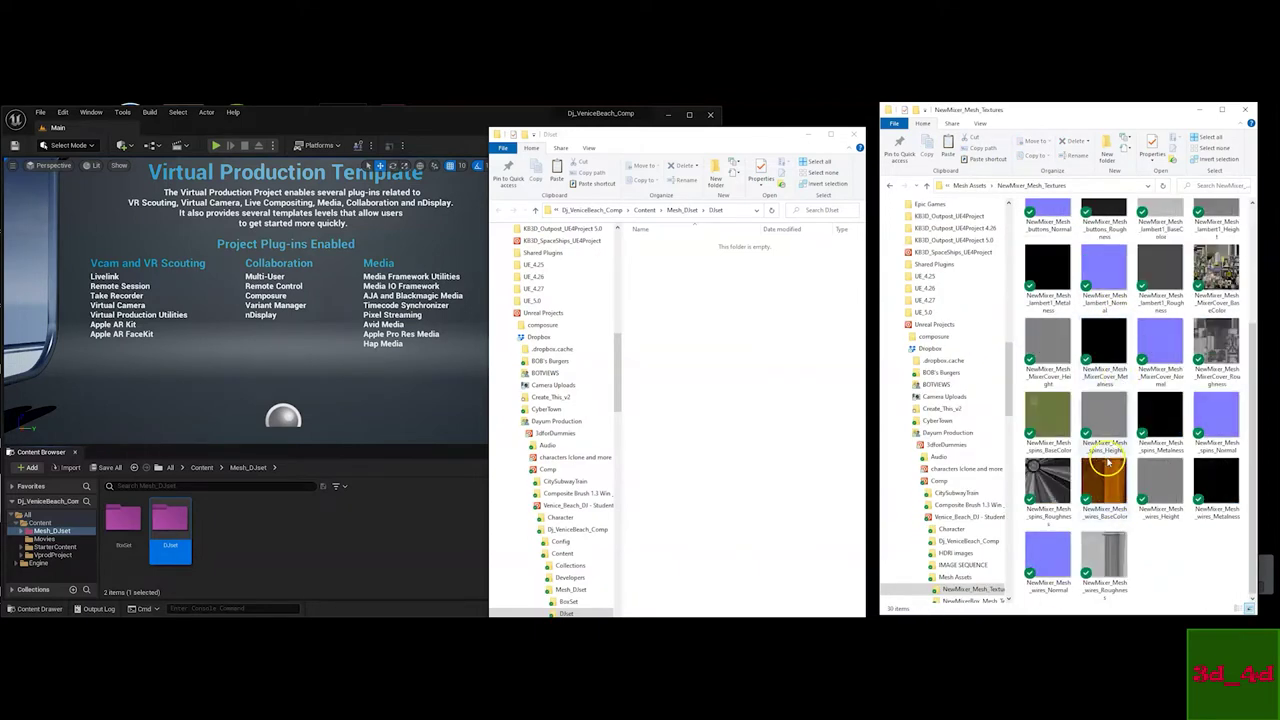
click(970, 186)
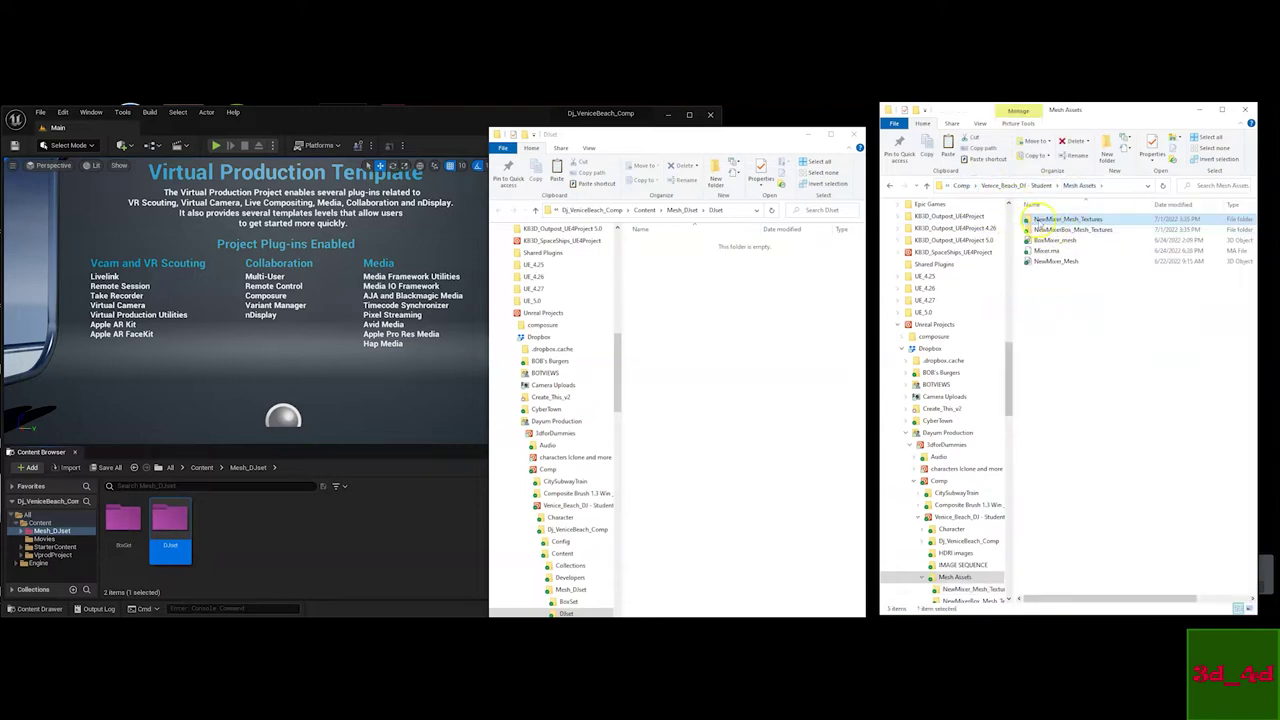
drag(1040, 220, 673, 300)
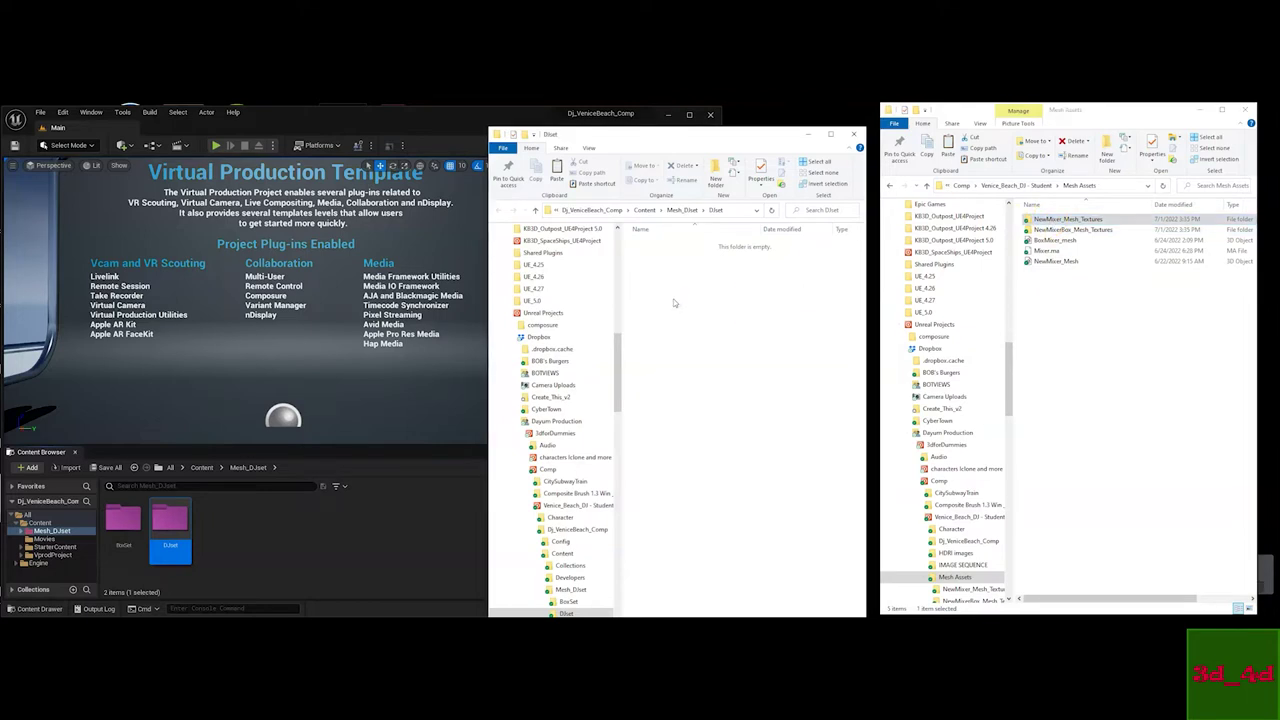
click(663, 250)
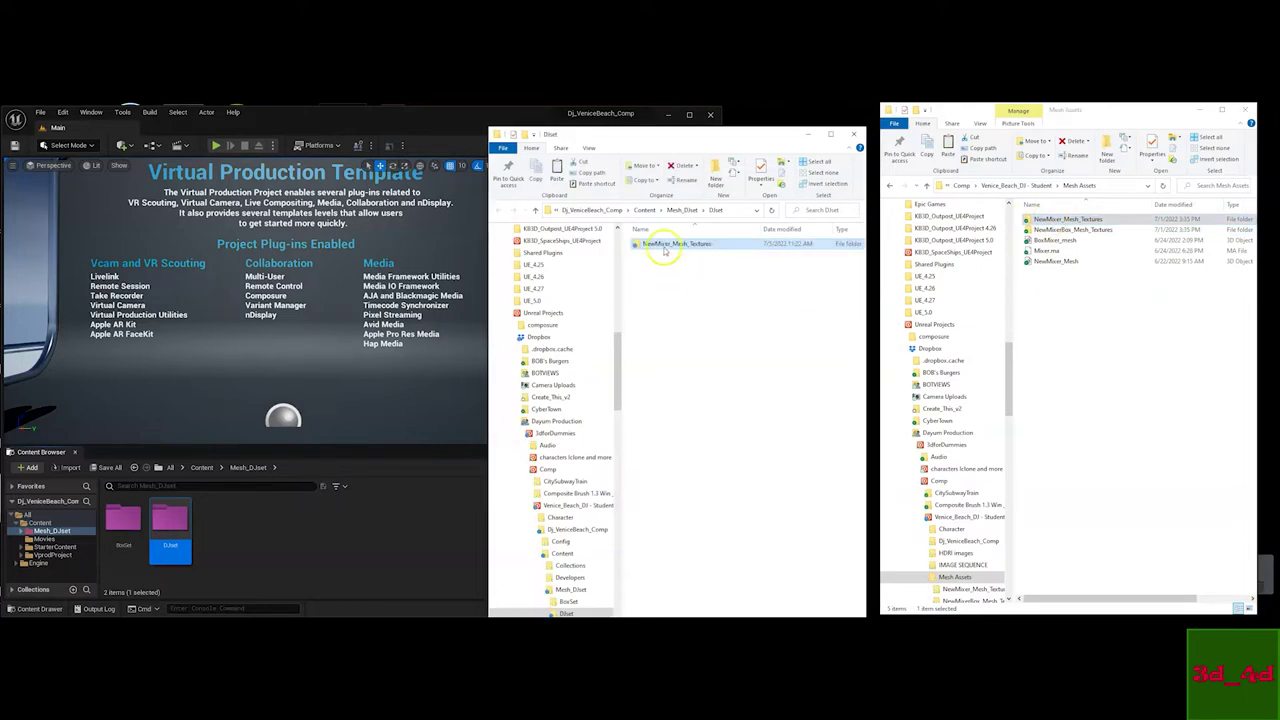
Paste the NewMixer_Mesh file from Mesh Assets into DJset
click(1045, 262)
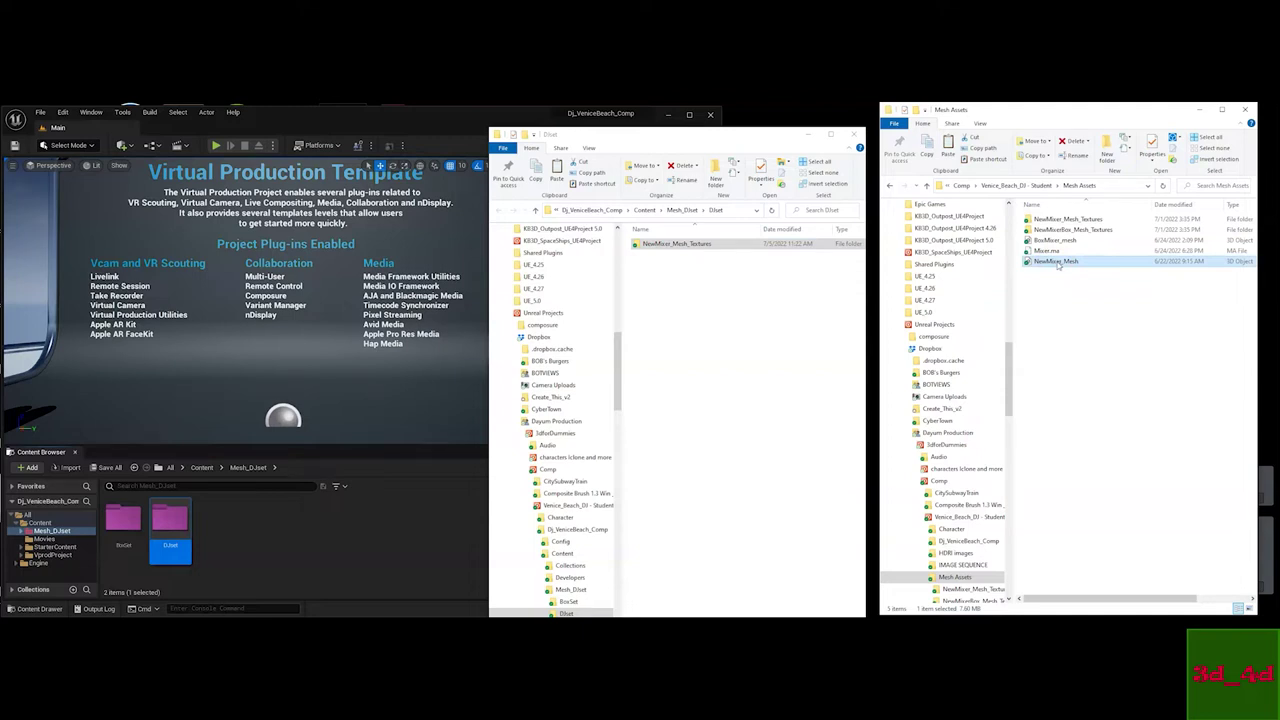
click(739, 313)
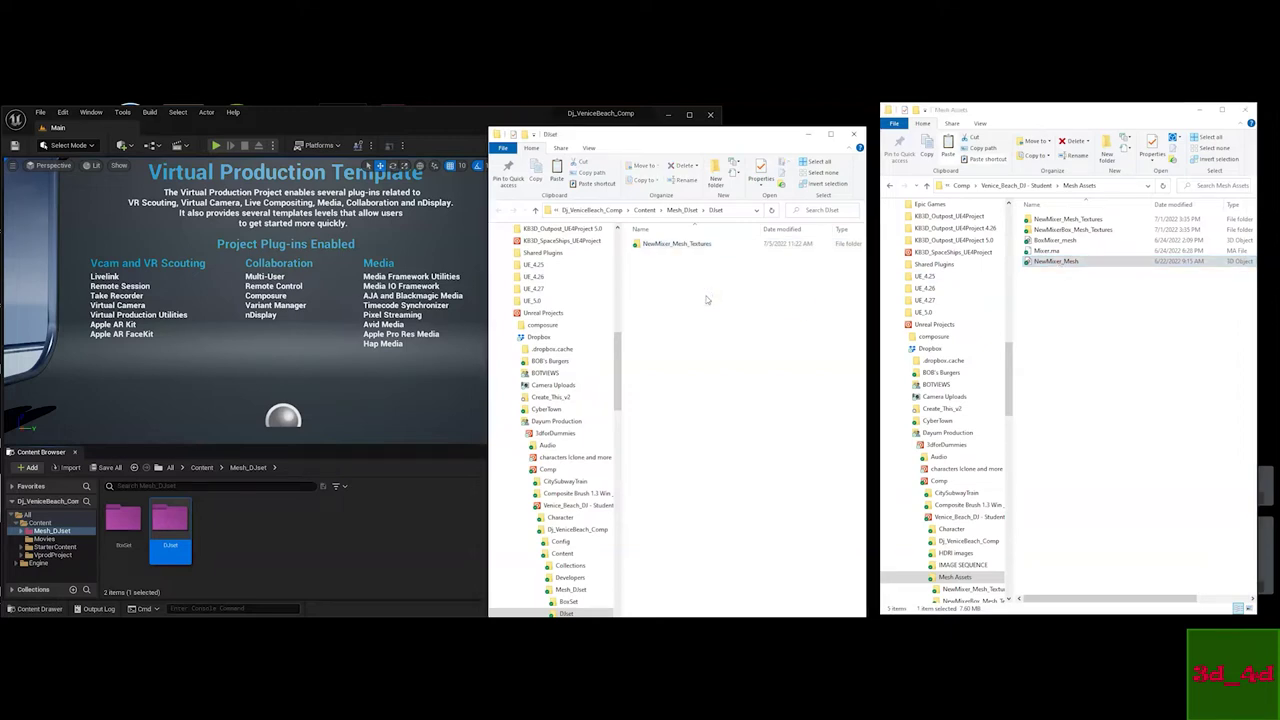
key(ctrl+v)
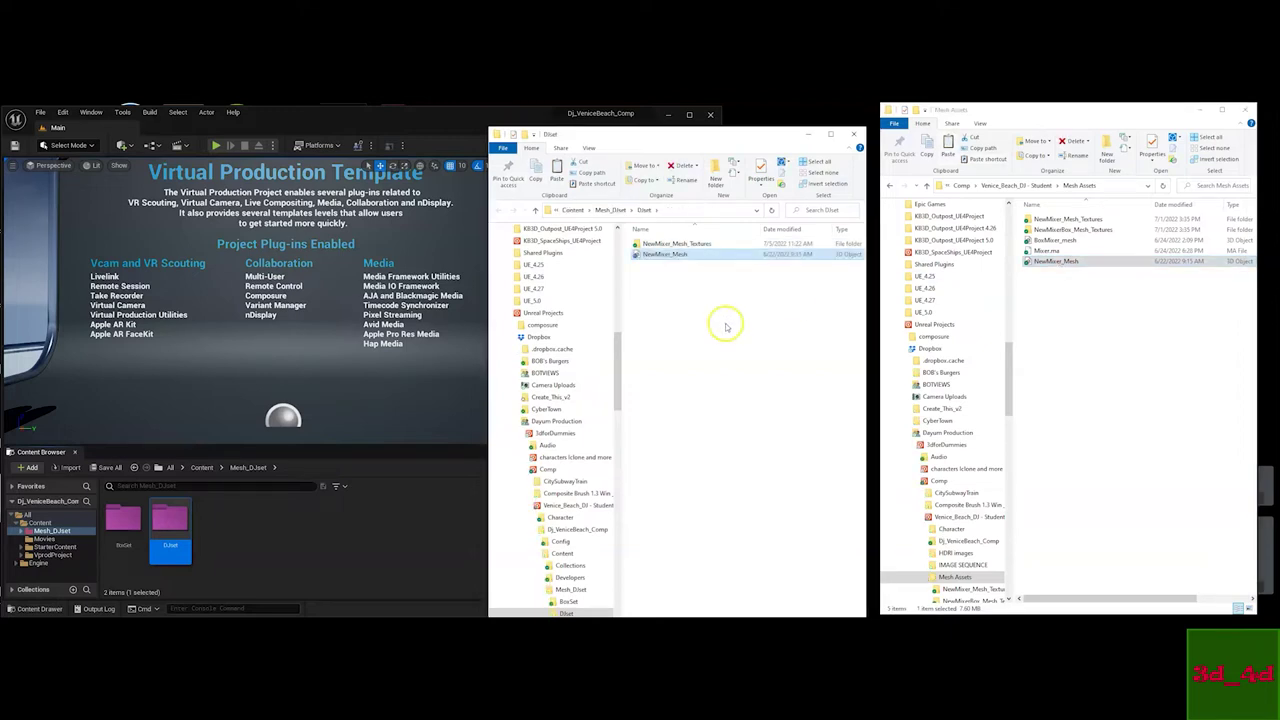
click(488, 114)
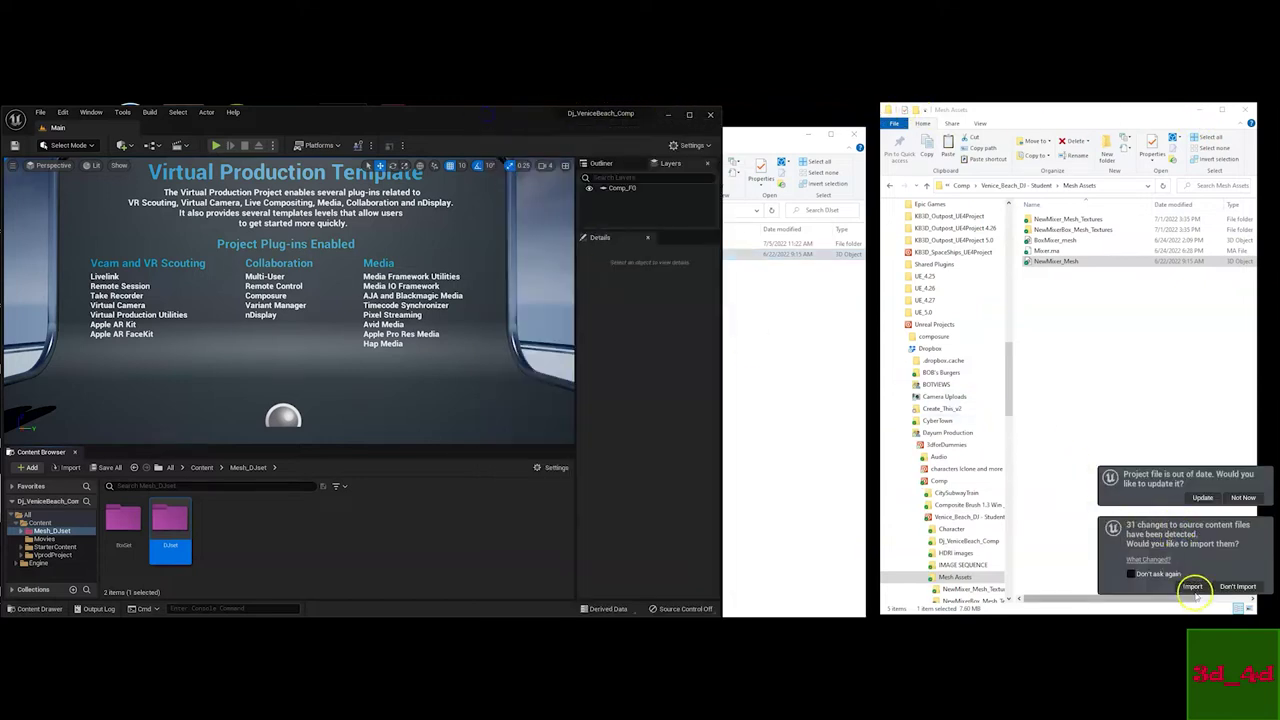
Import the detected NewMixer_Mesh and its textures using Import All
click(1193, 578)
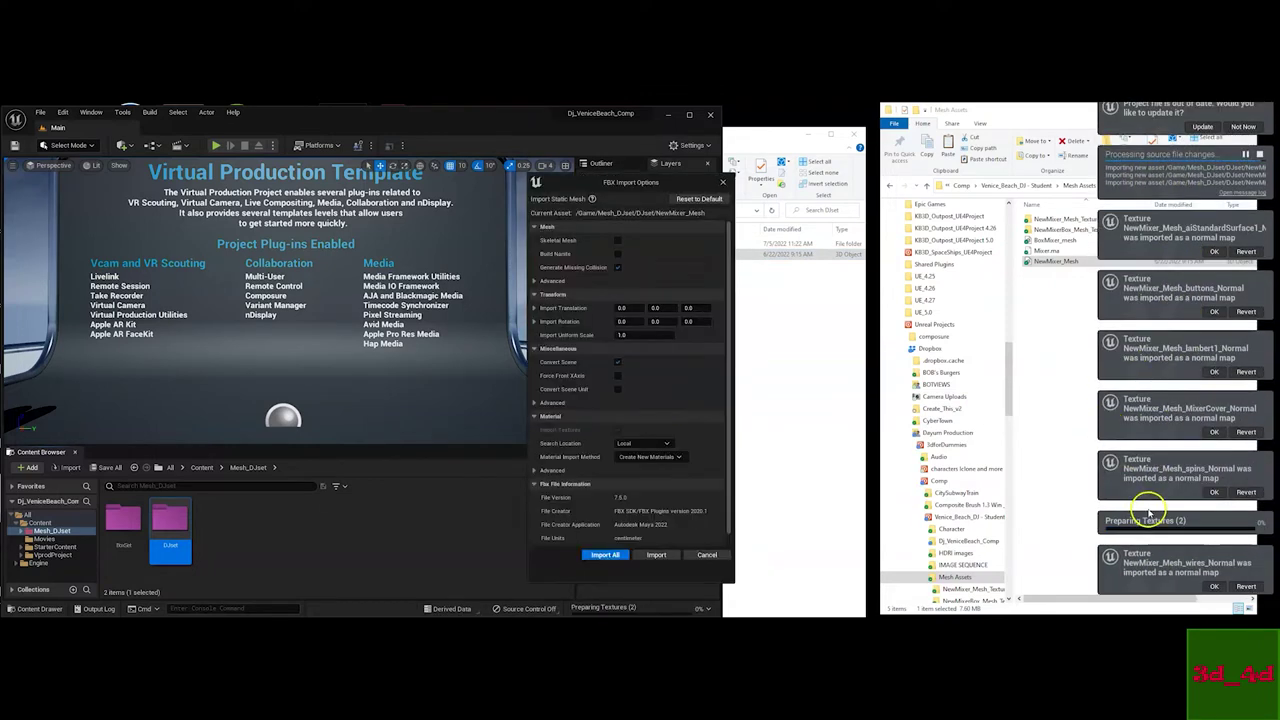
scroll(595, 322, down, 1)
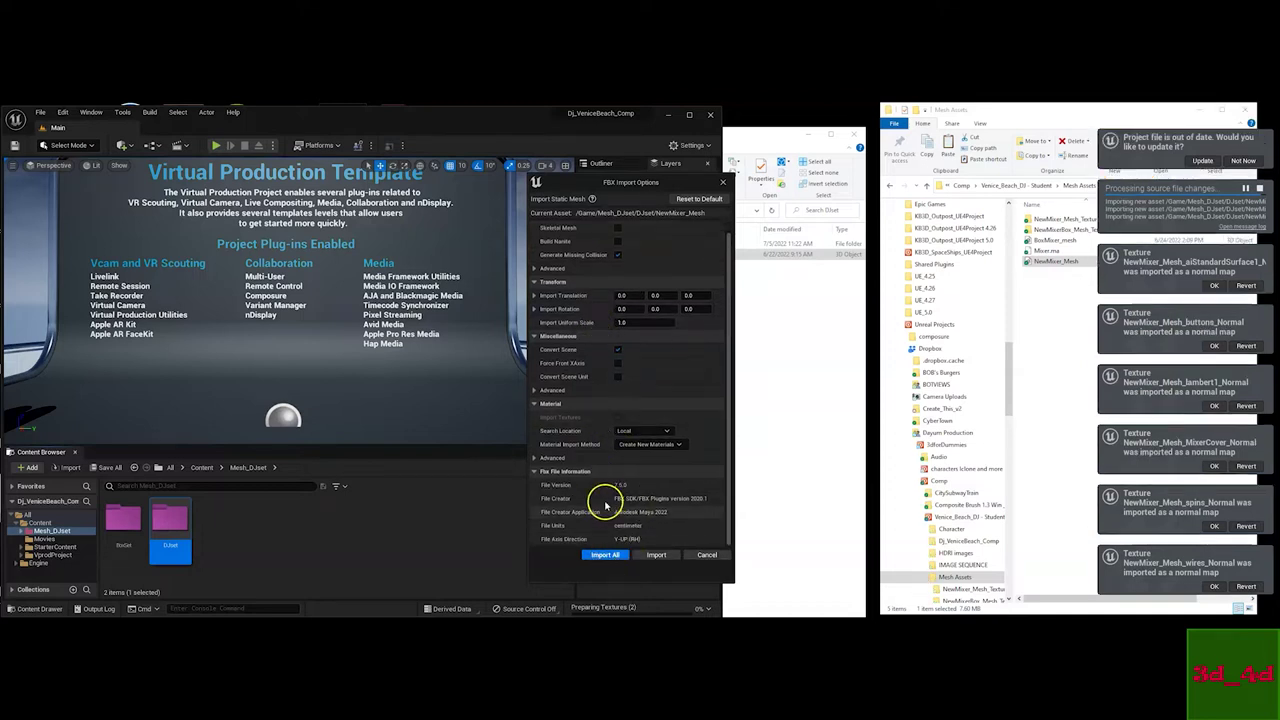
click(605, 556)
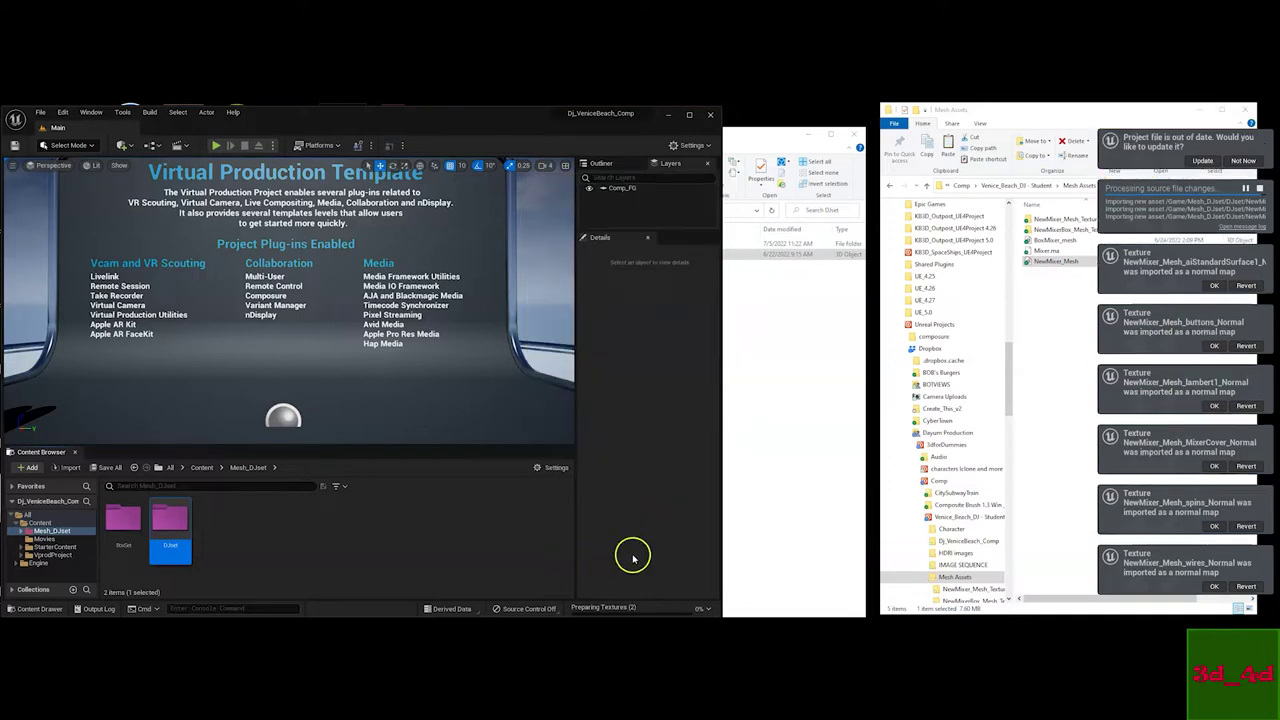
click(745, 142)
Open the empty BoxSet folder under Mesh_DJset in File Explorer
click(945, 110)
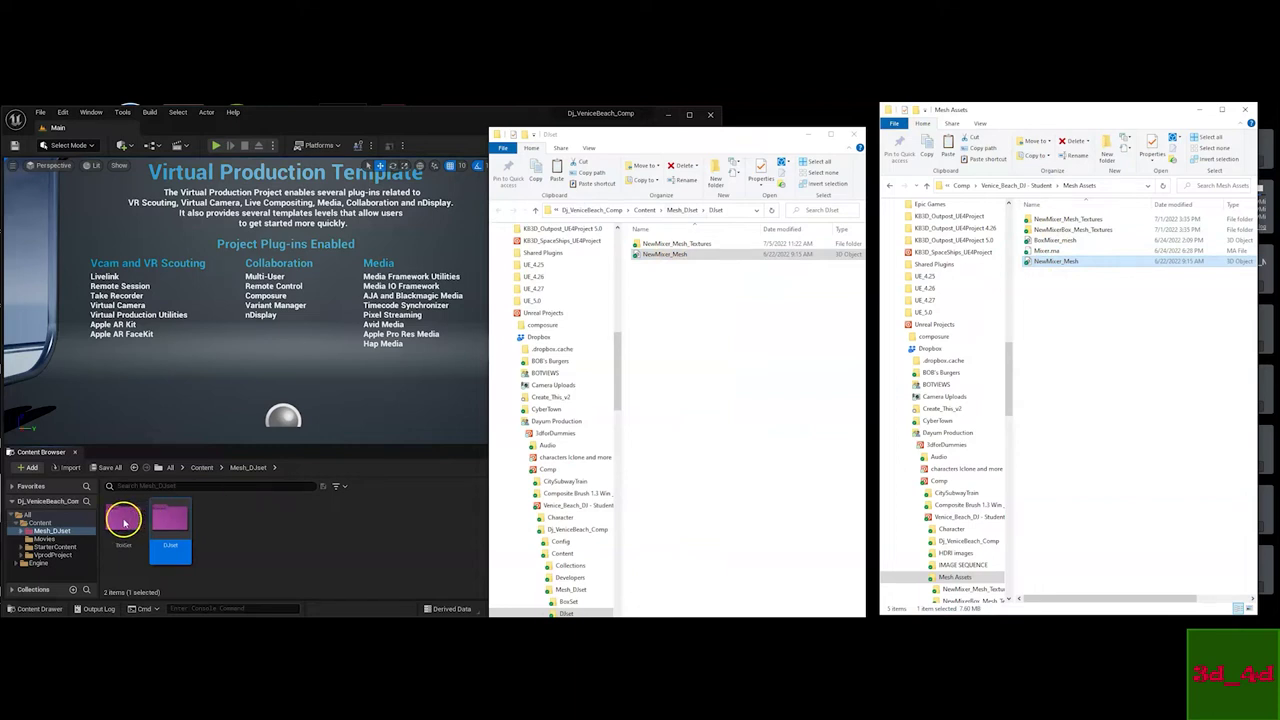
click(683, 210)
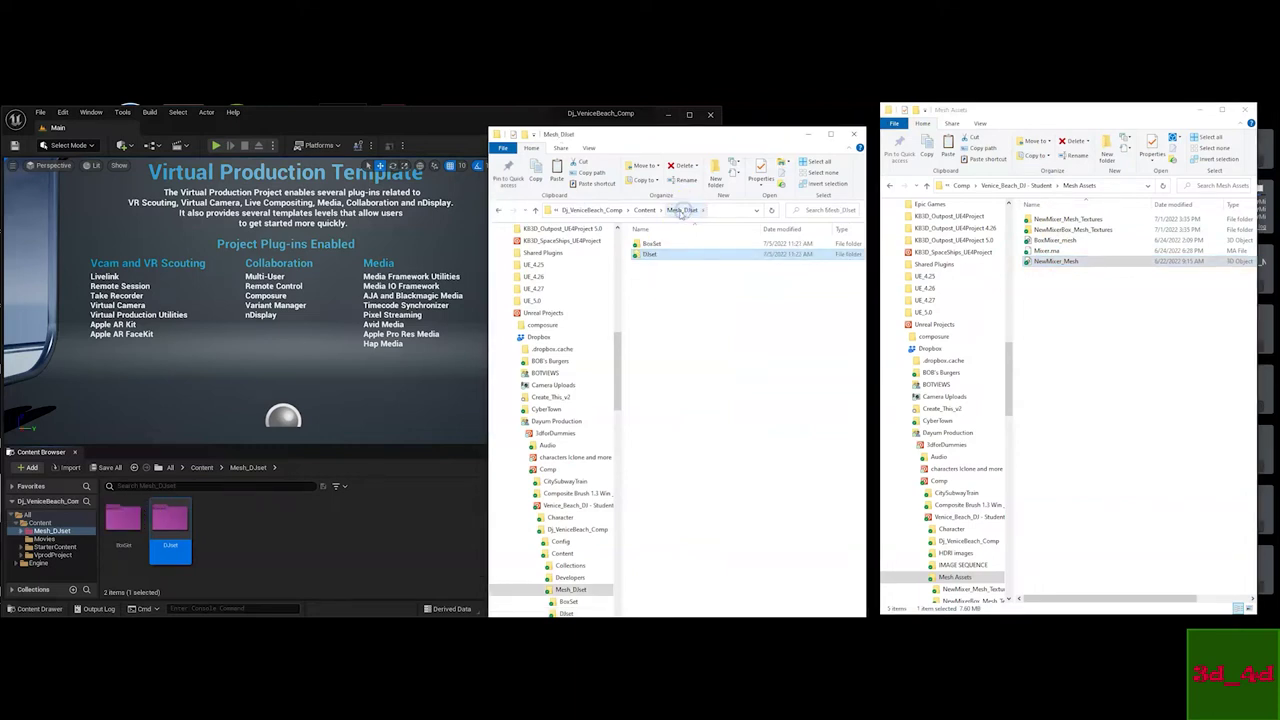
double_click(653, 245)
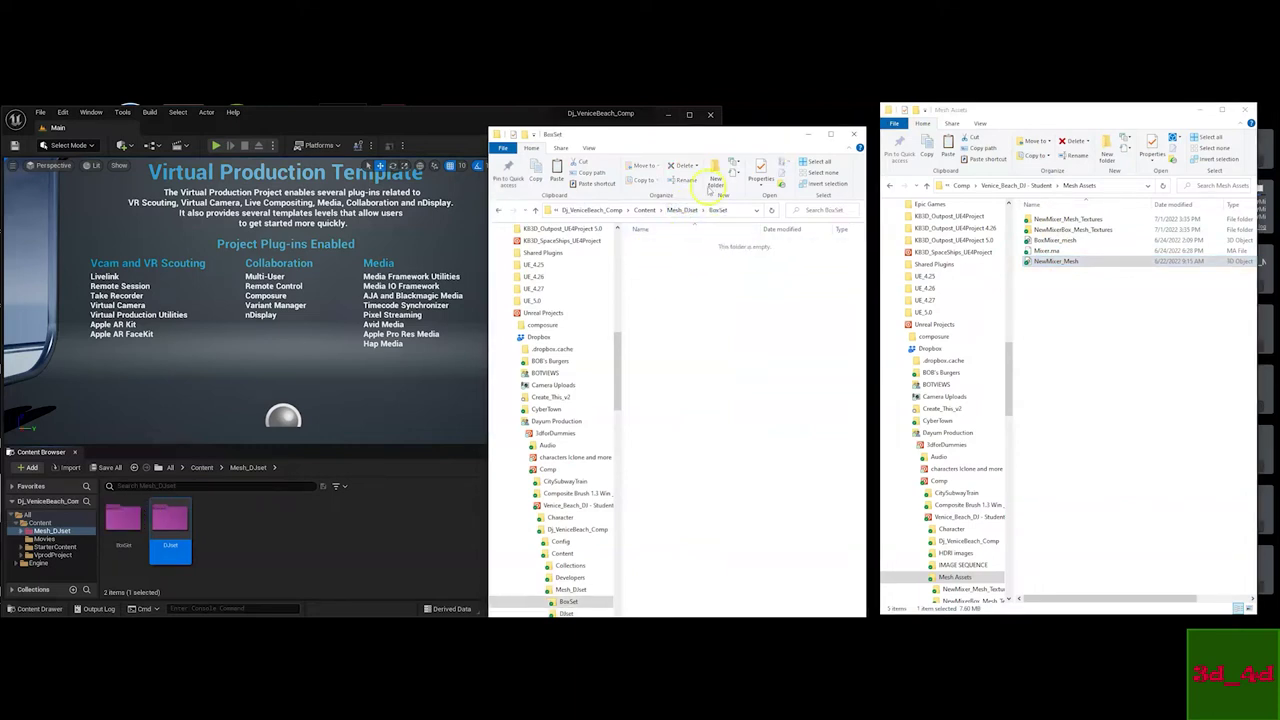
click(124, 524)
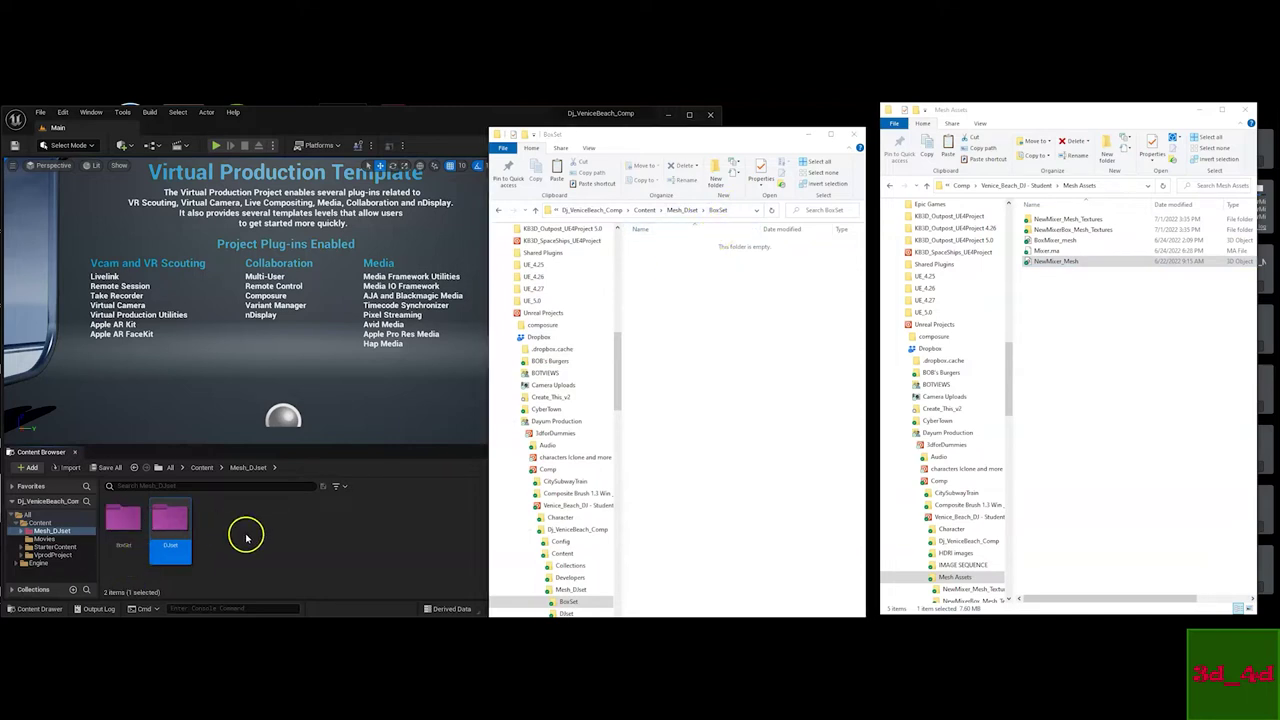
drag(605, 129, 605, 133)
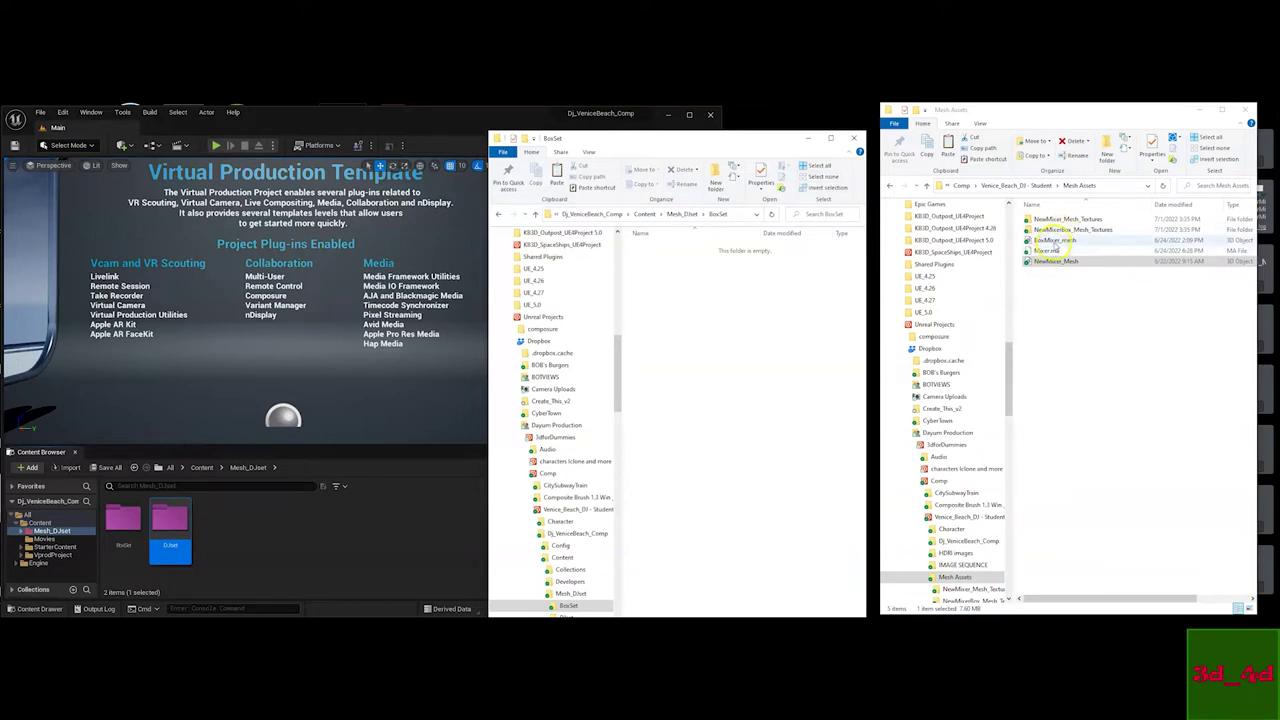
Paste the BoxMixer_mesh file from Mesh Assets into BoxSet
click(1050, 241)
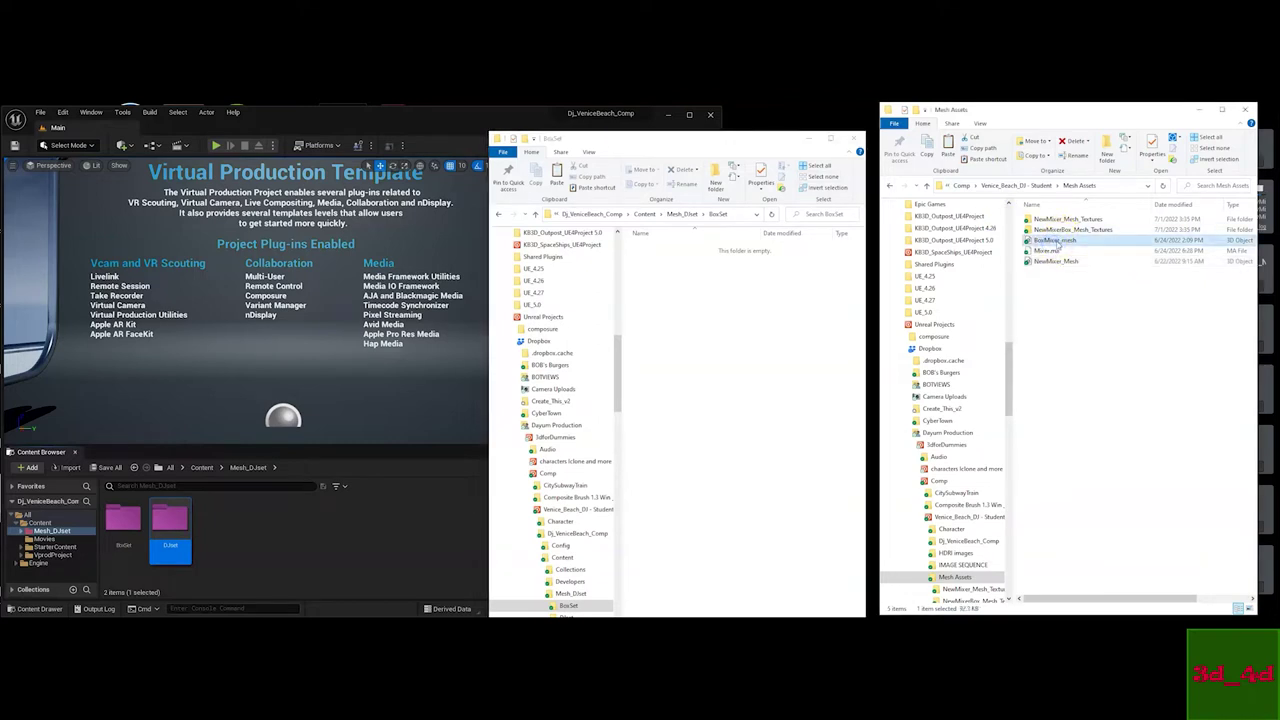
click(824, 308)
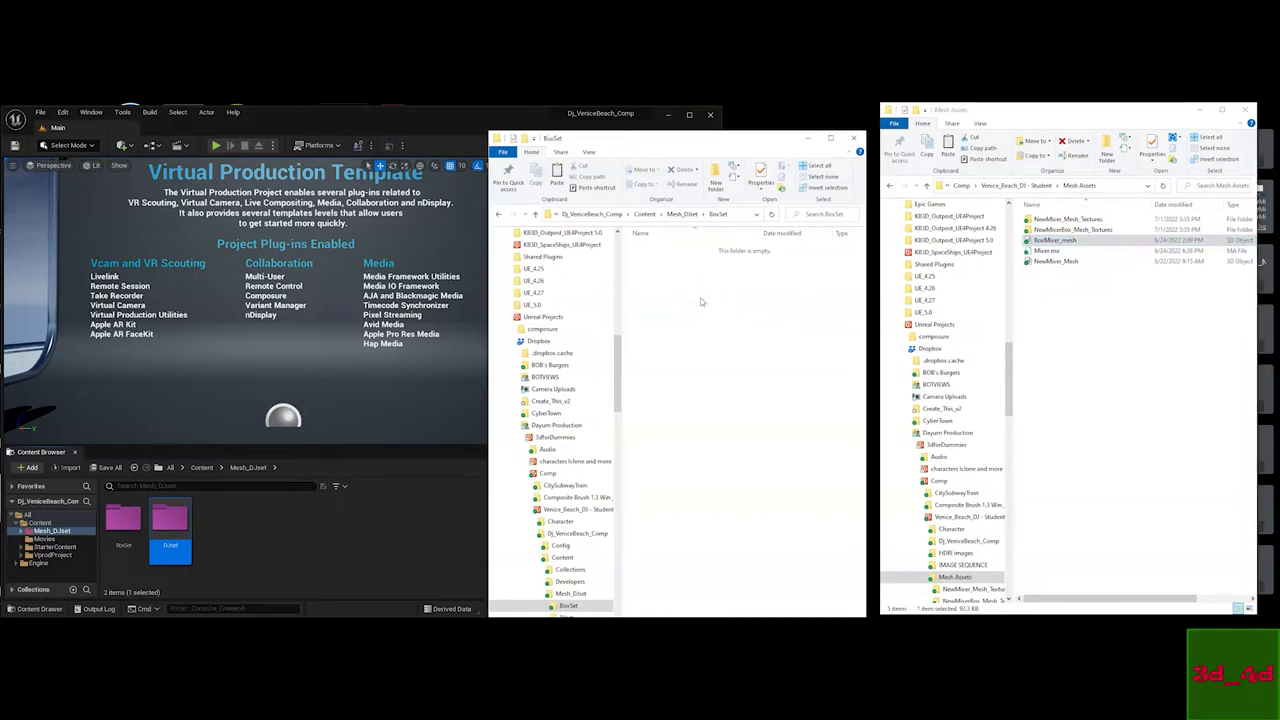
key(ctrl+v)
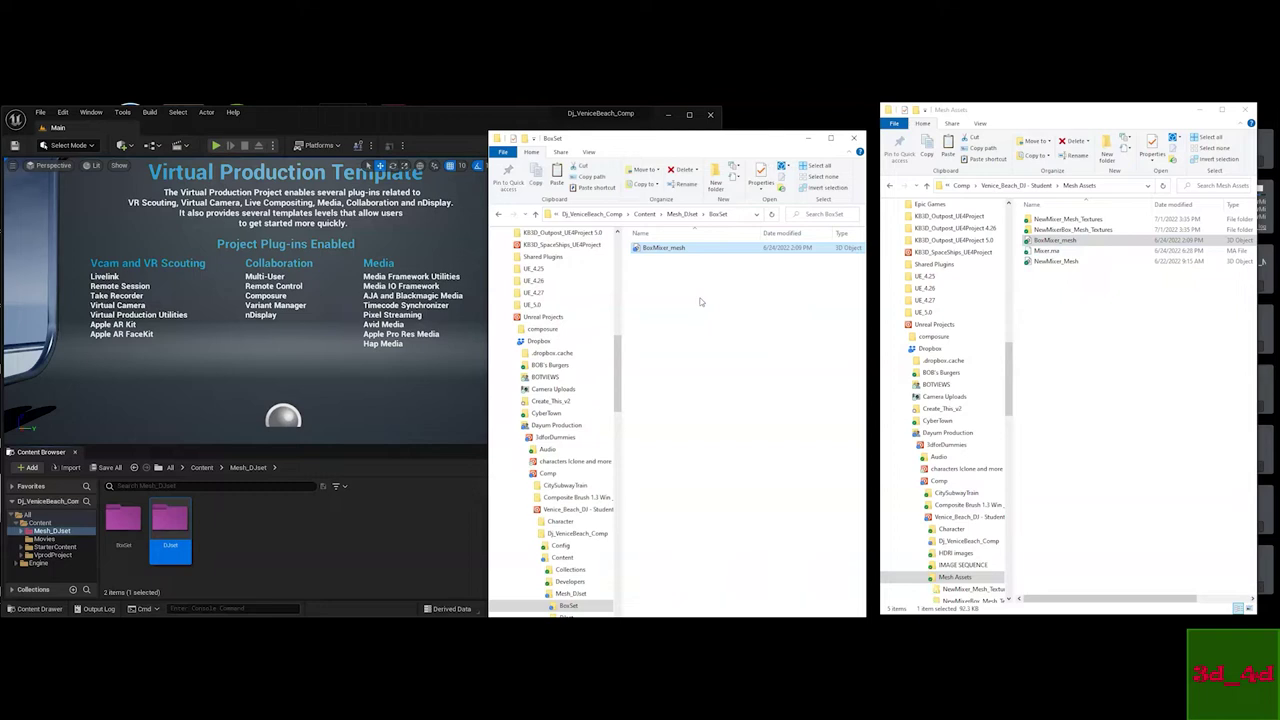
click(1058, 241)
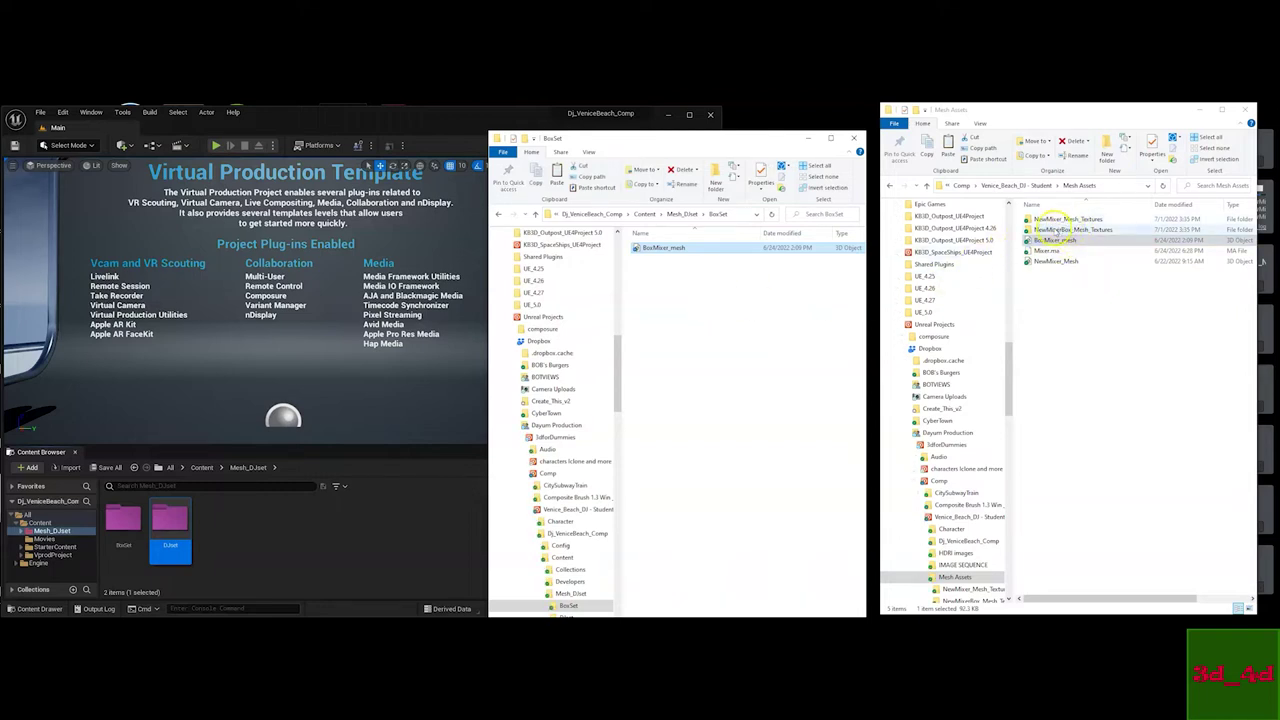
Copy the NewMixerBox_Mesh_Textures folder into BoxSet
click(1053, 230)
click(1048, 219)
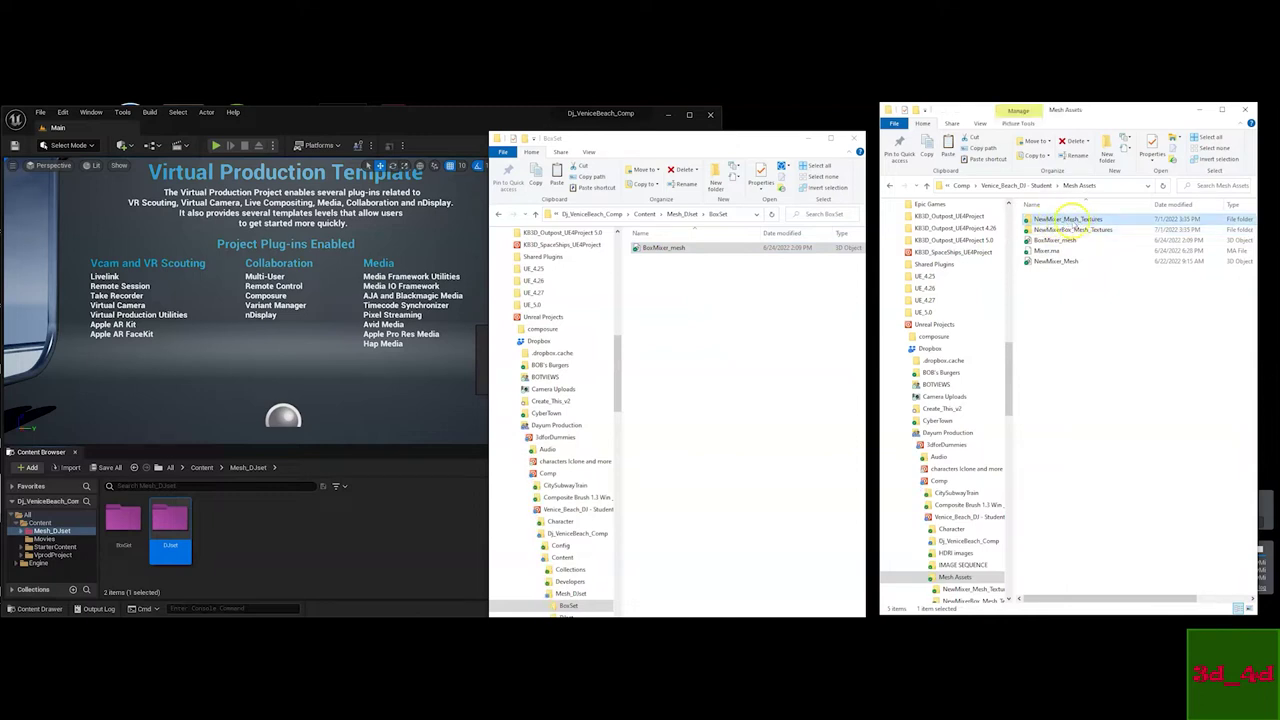
click(1052, 230)
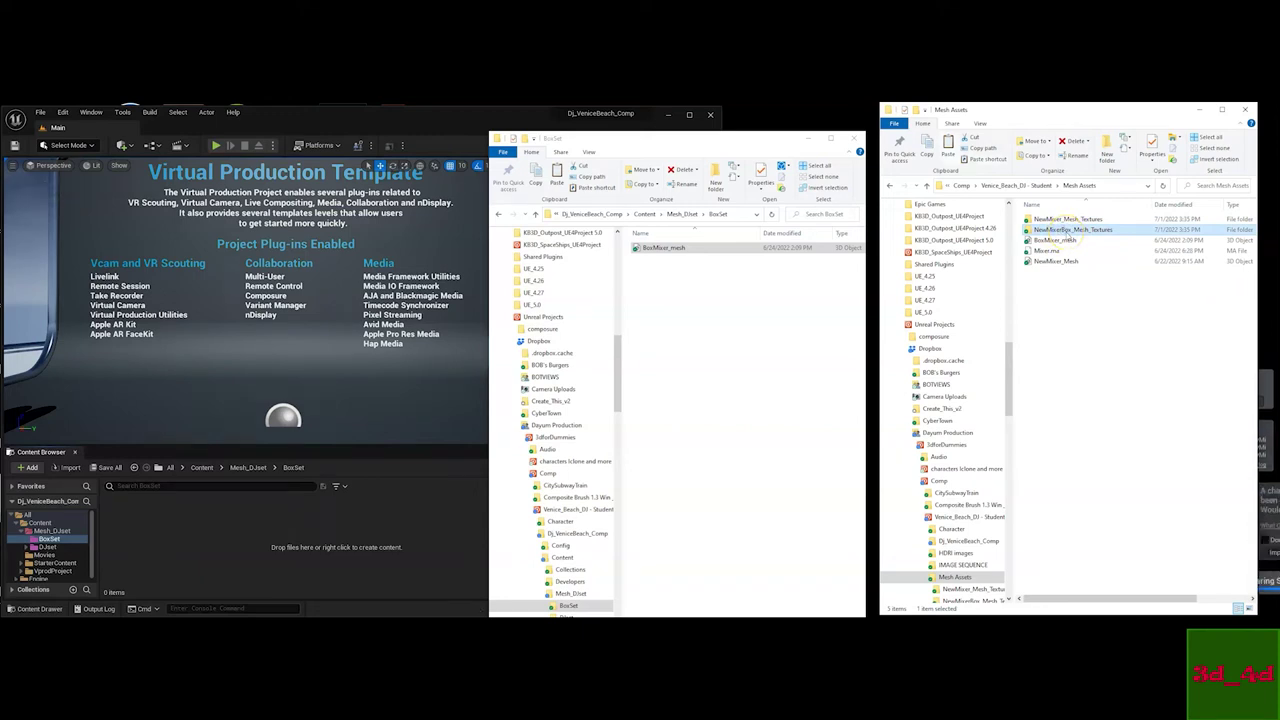
click(686, 290)
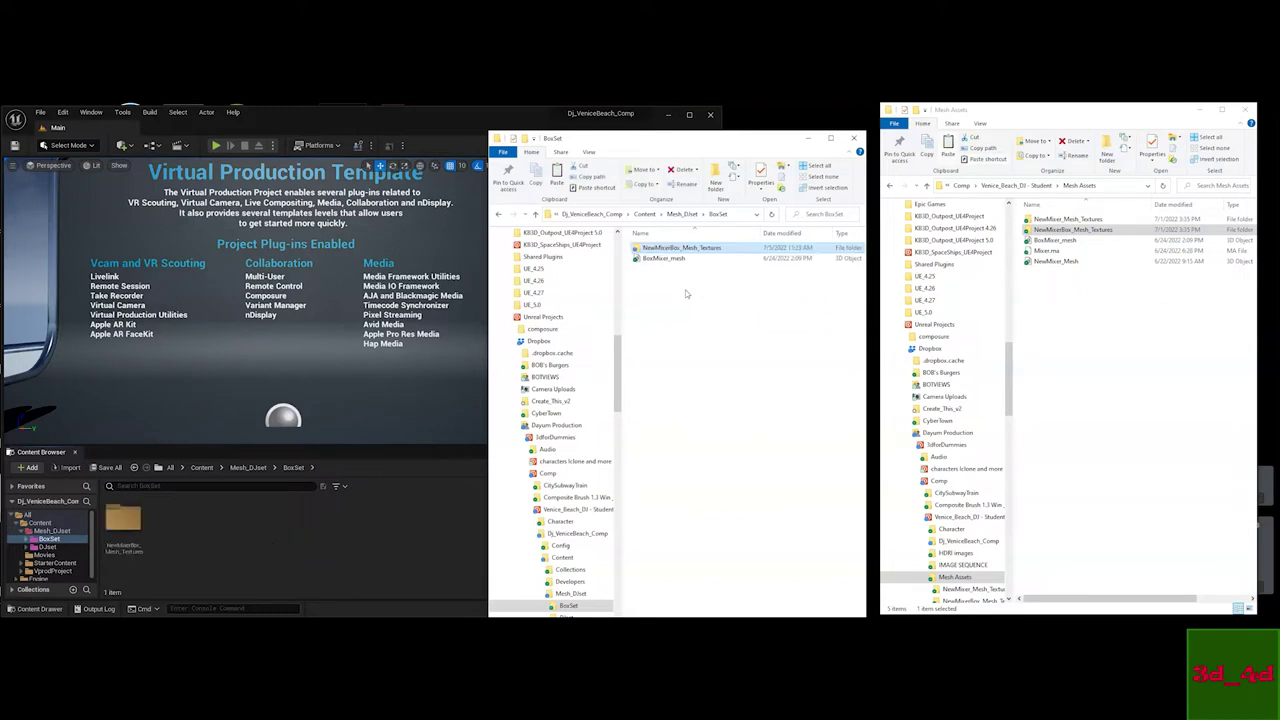
click(683, 300)
click(510, 118)
Import BoxMixer_mesh with Import All, adding BOX and Corners materials to BoxSet
click(1190, 587)
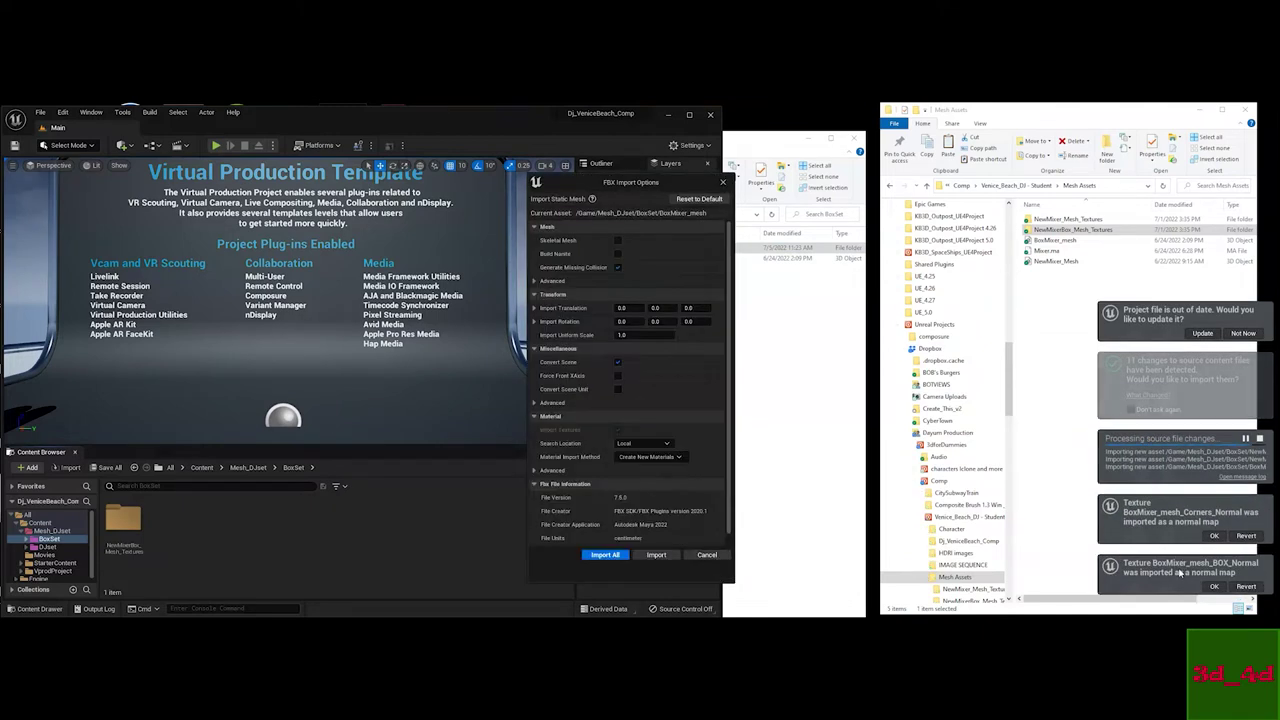
drag(620, 190, 581, 183)
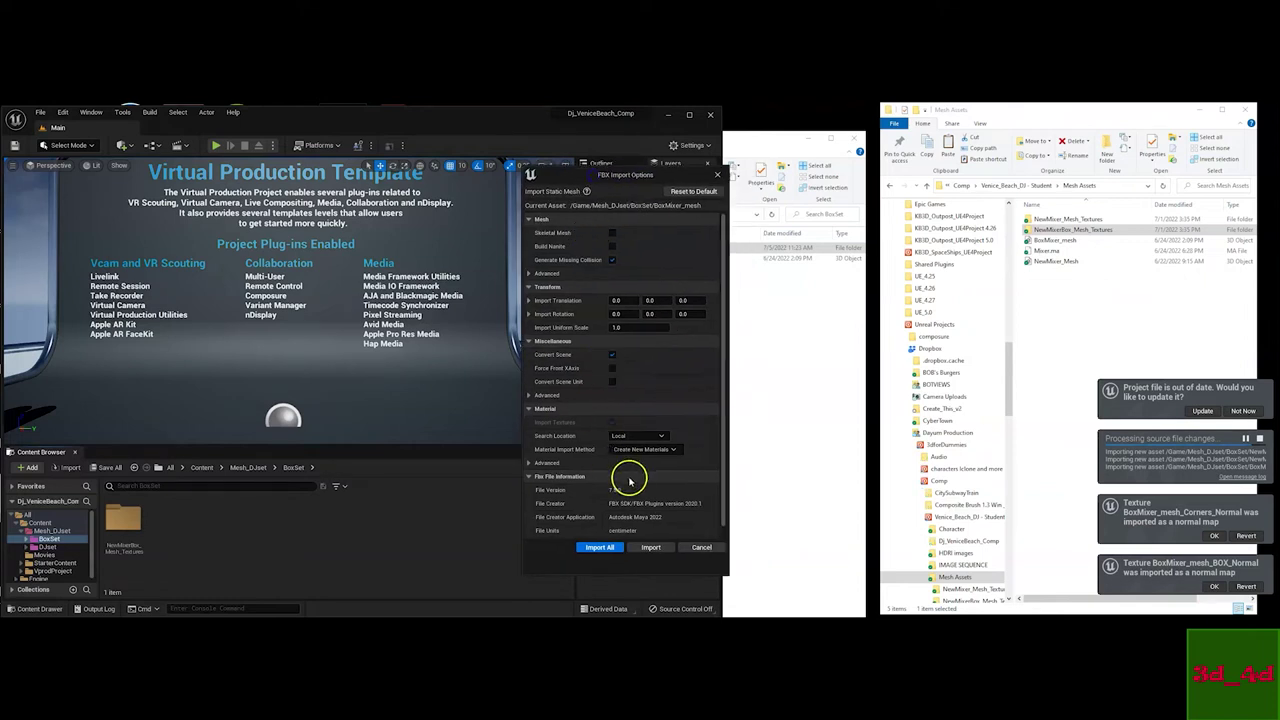
click(597, 548)
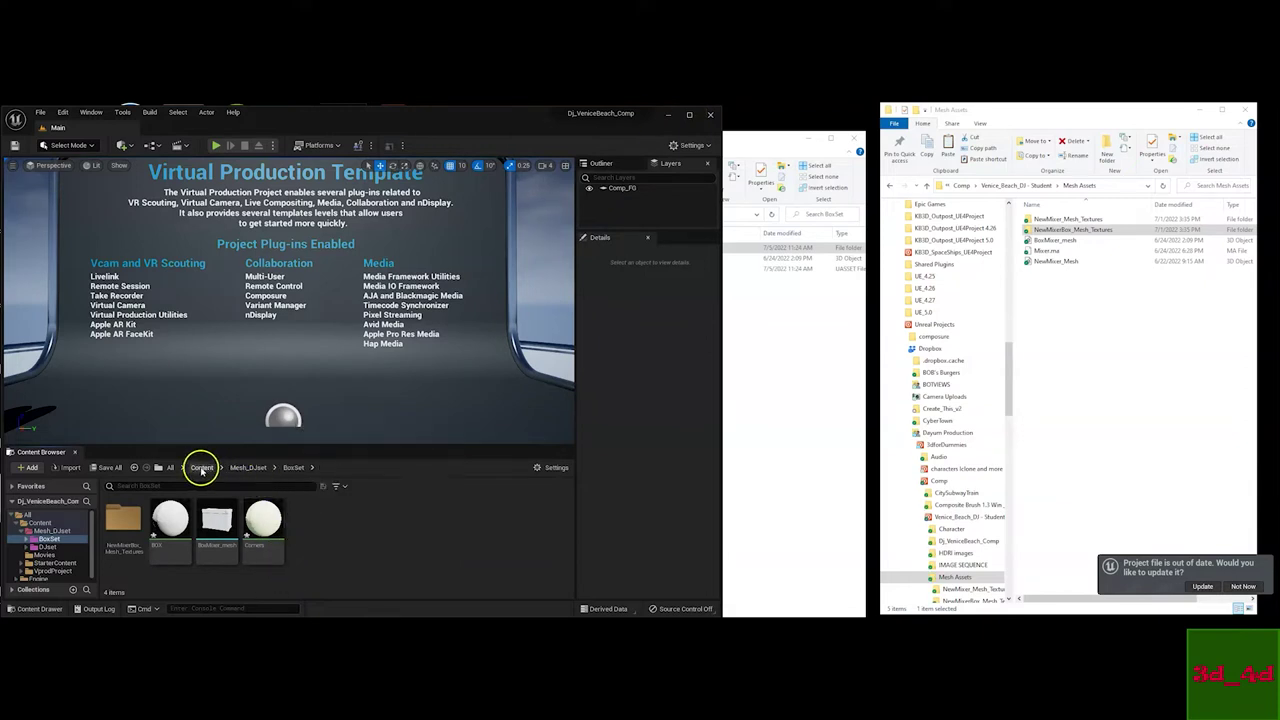
Create a new Jonny_Animation folder at the top level of Content
click(201, 468)
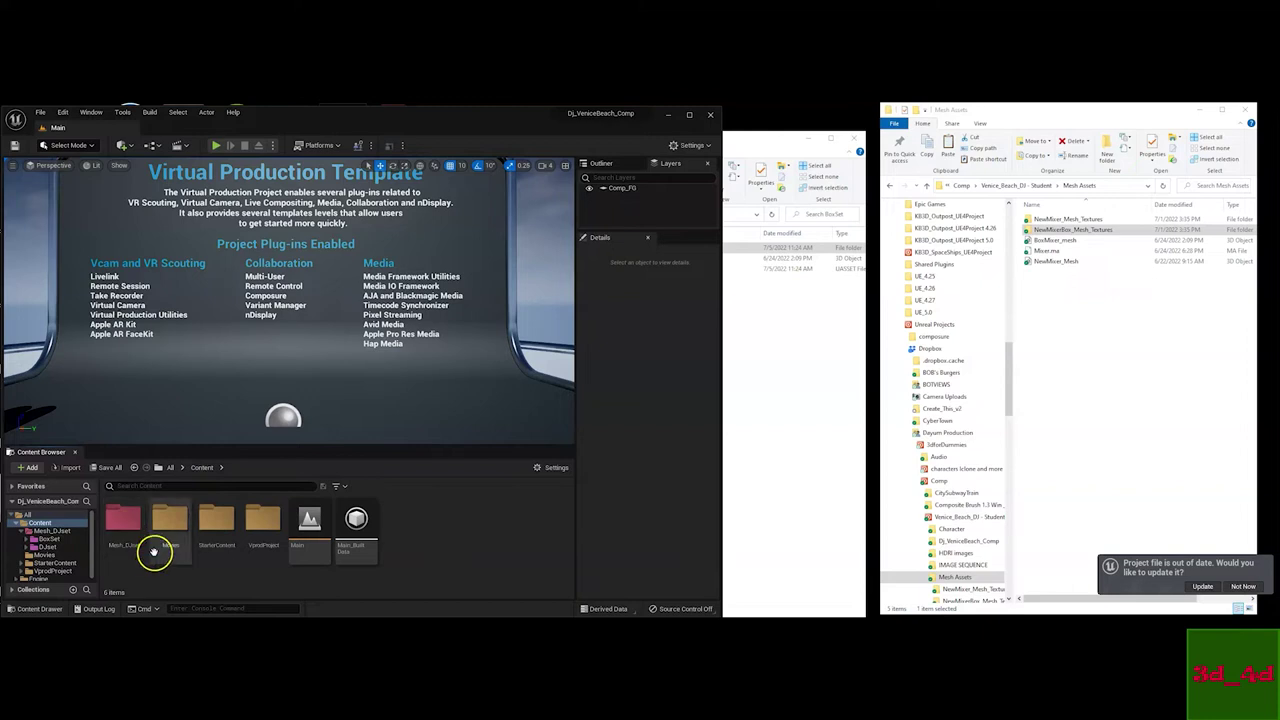
right_click(406, 521)
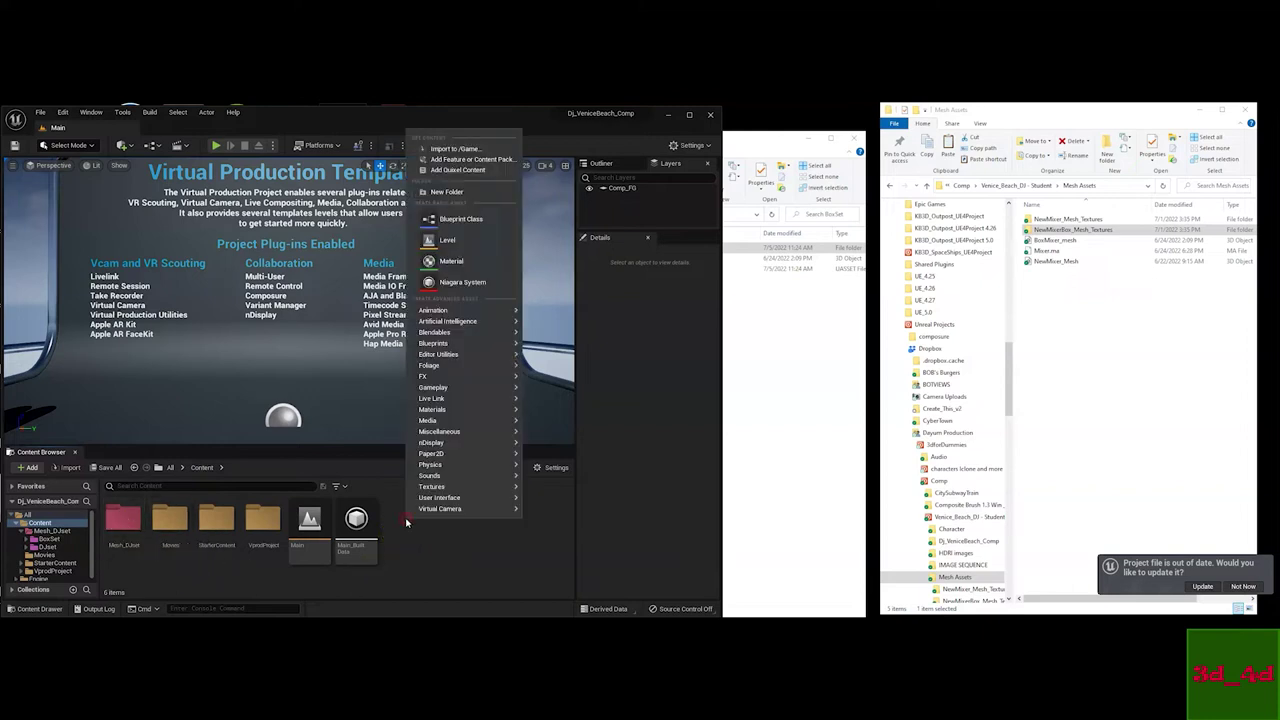
click(449, 191)
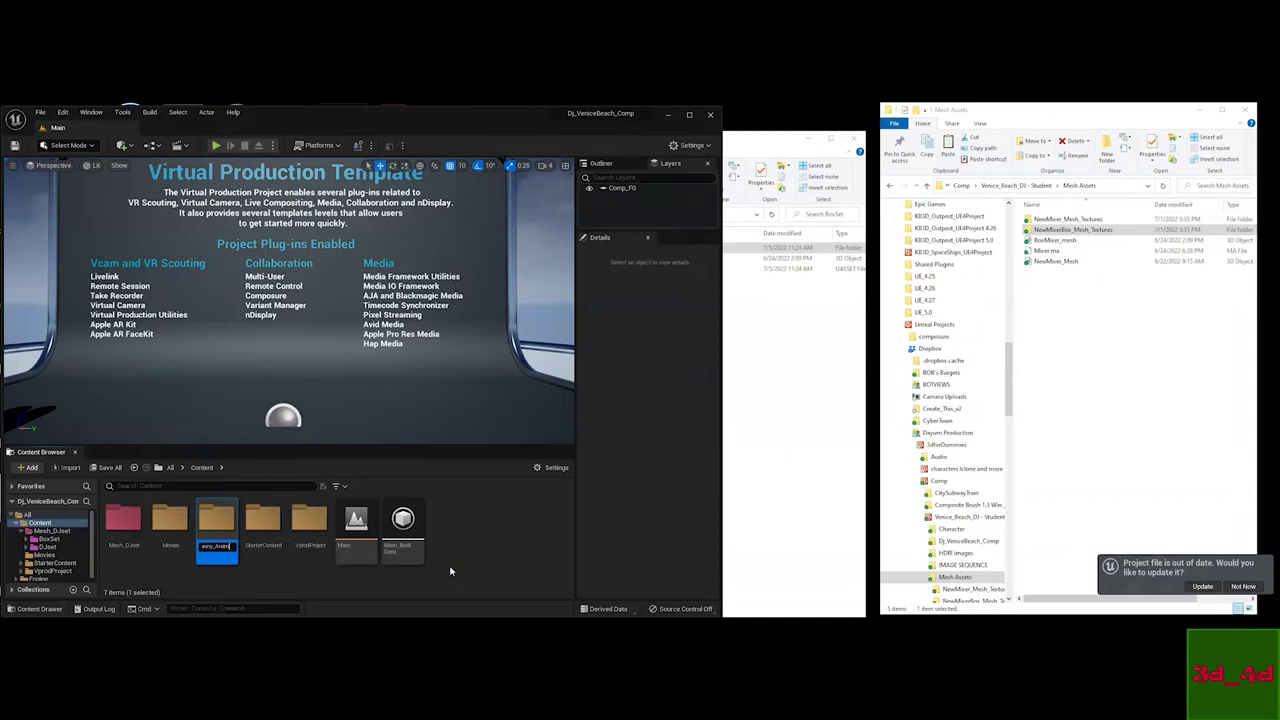
key(Return)
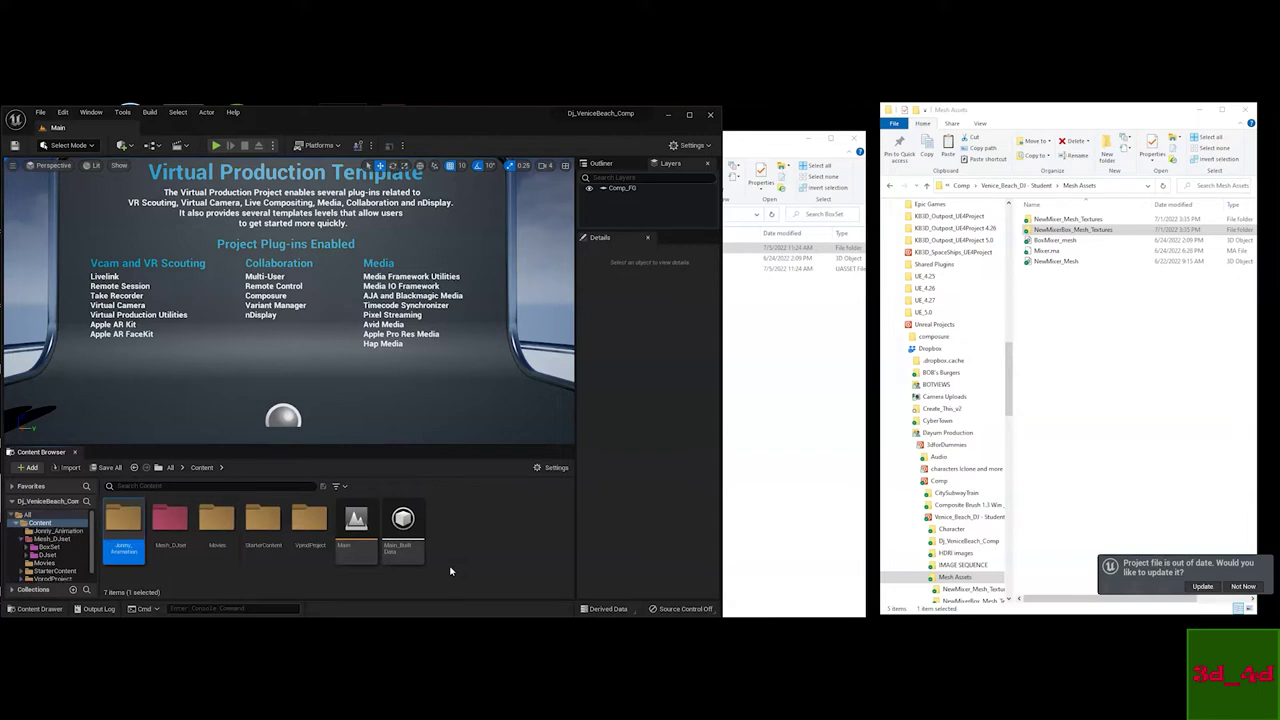
Give Jonny_Animation a custom green colour, then open the empty folder
right_click(124, 516)
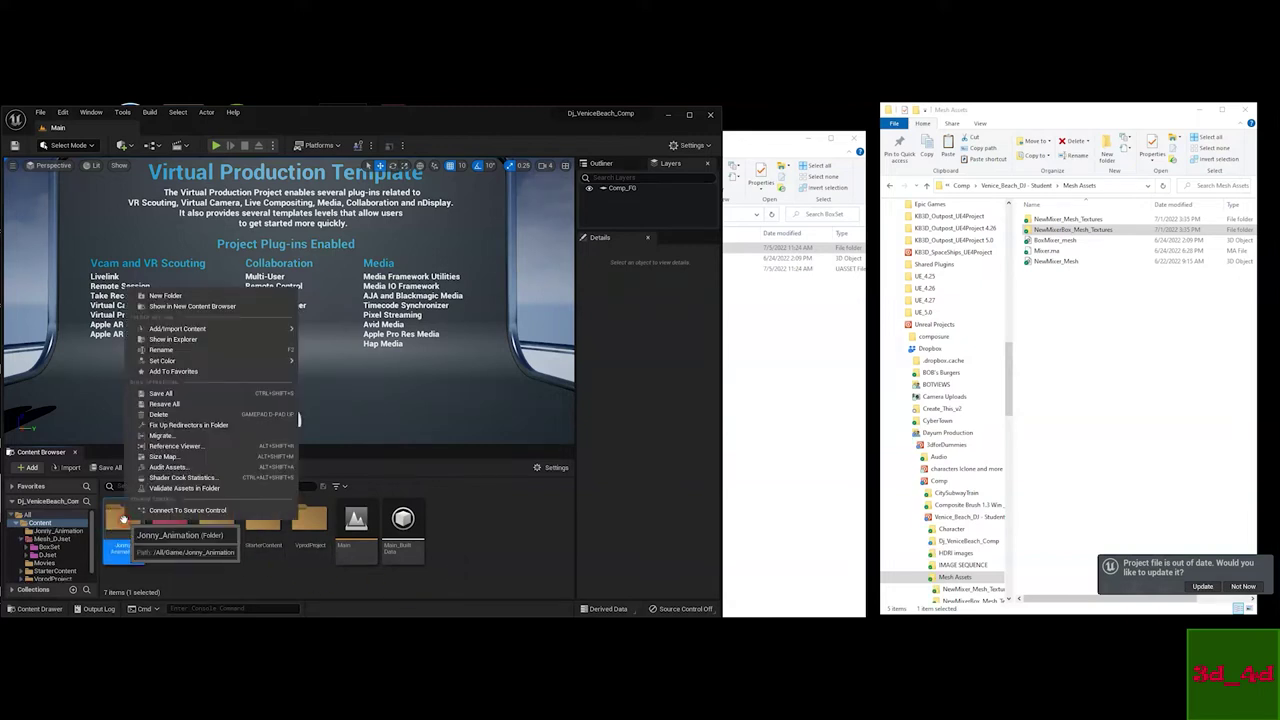
mouse_move(286, 360)
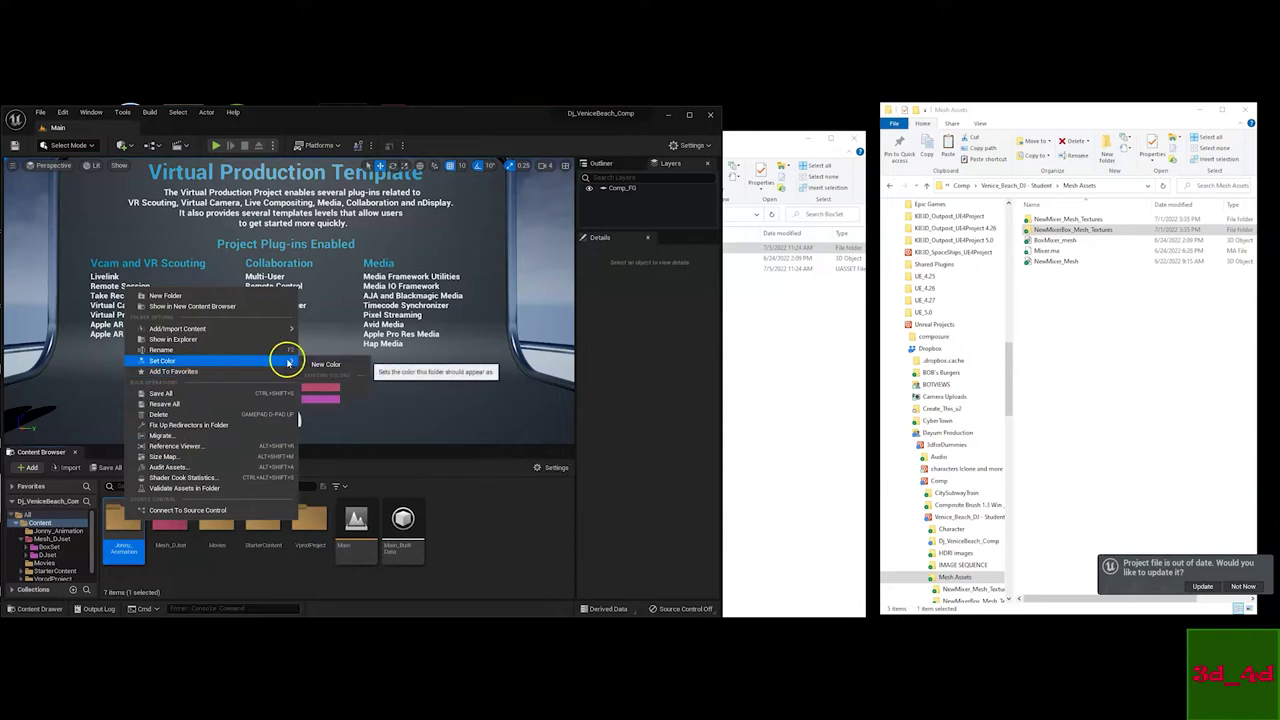
click(326, 389)
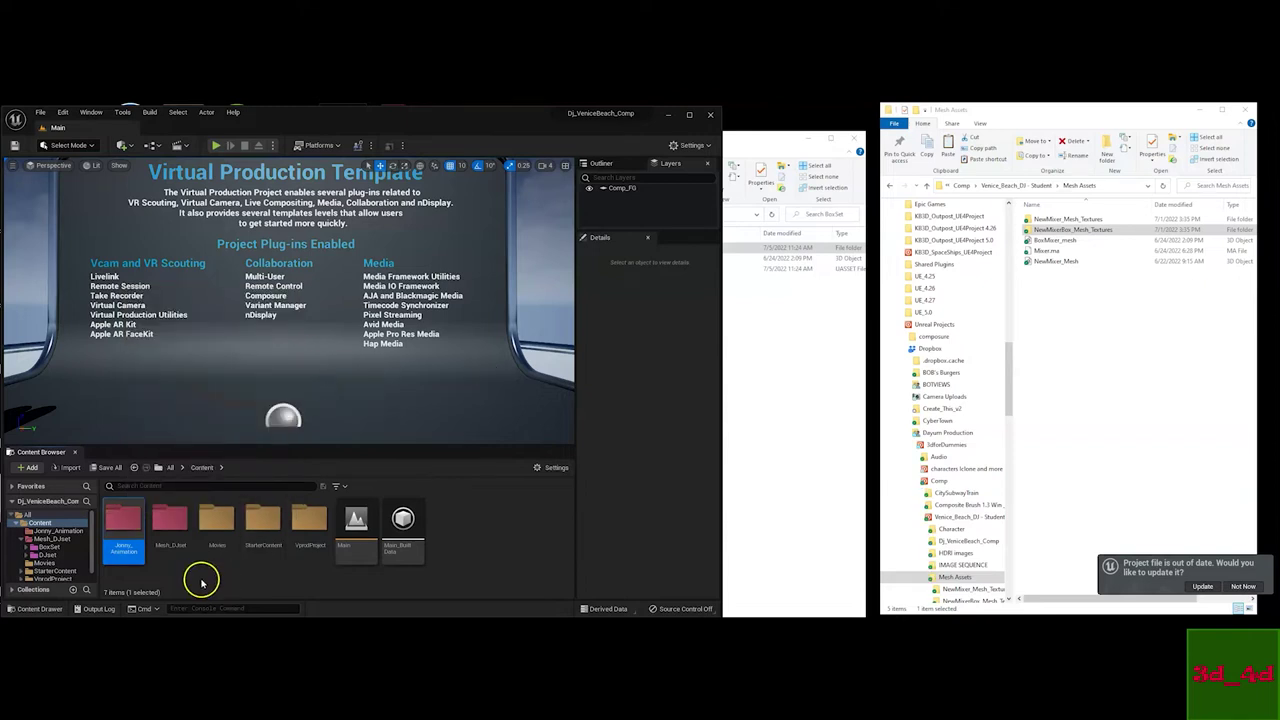
right_click(122, 519)
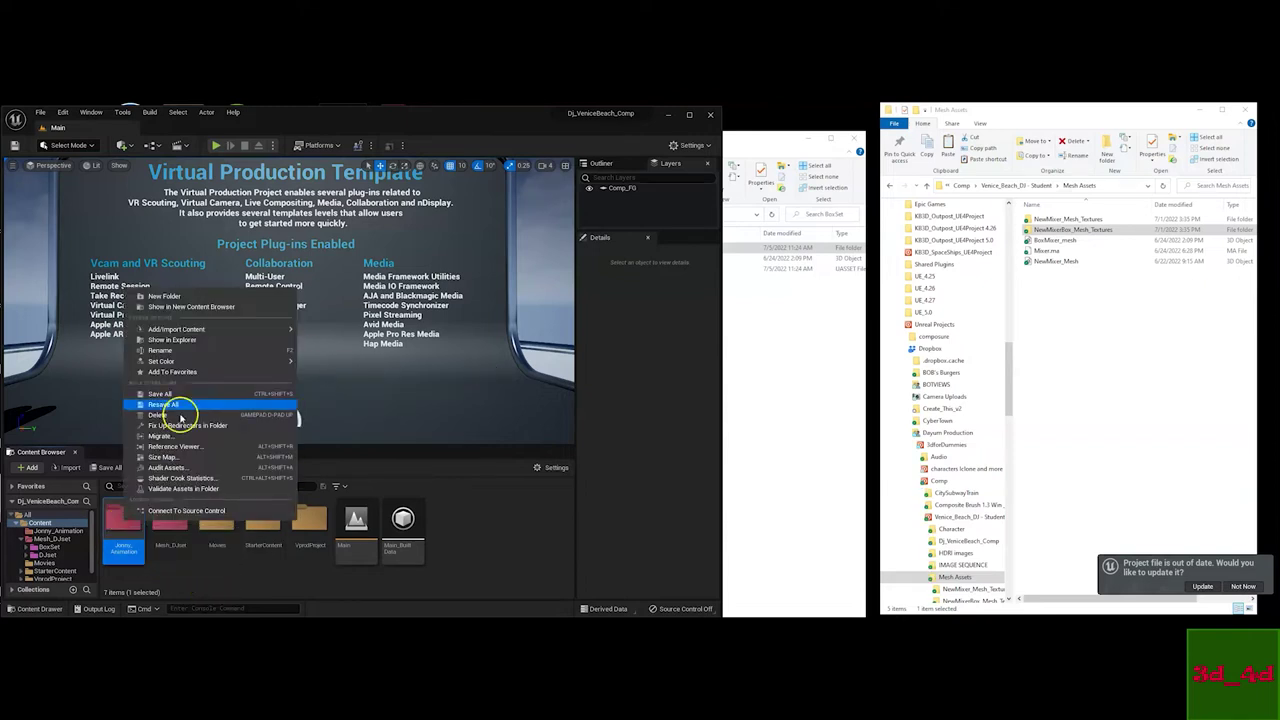
mouse_move(186, 362)
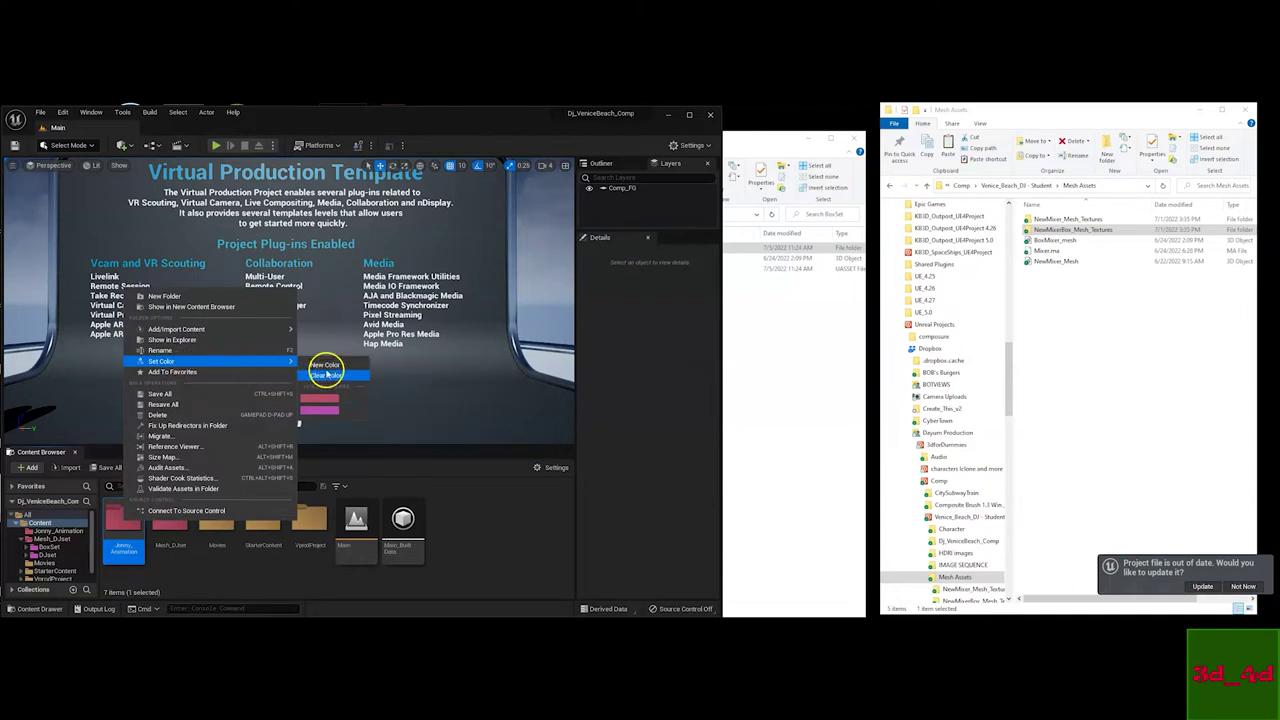
click(325, 364)
drag(372, 412, 364, 480)
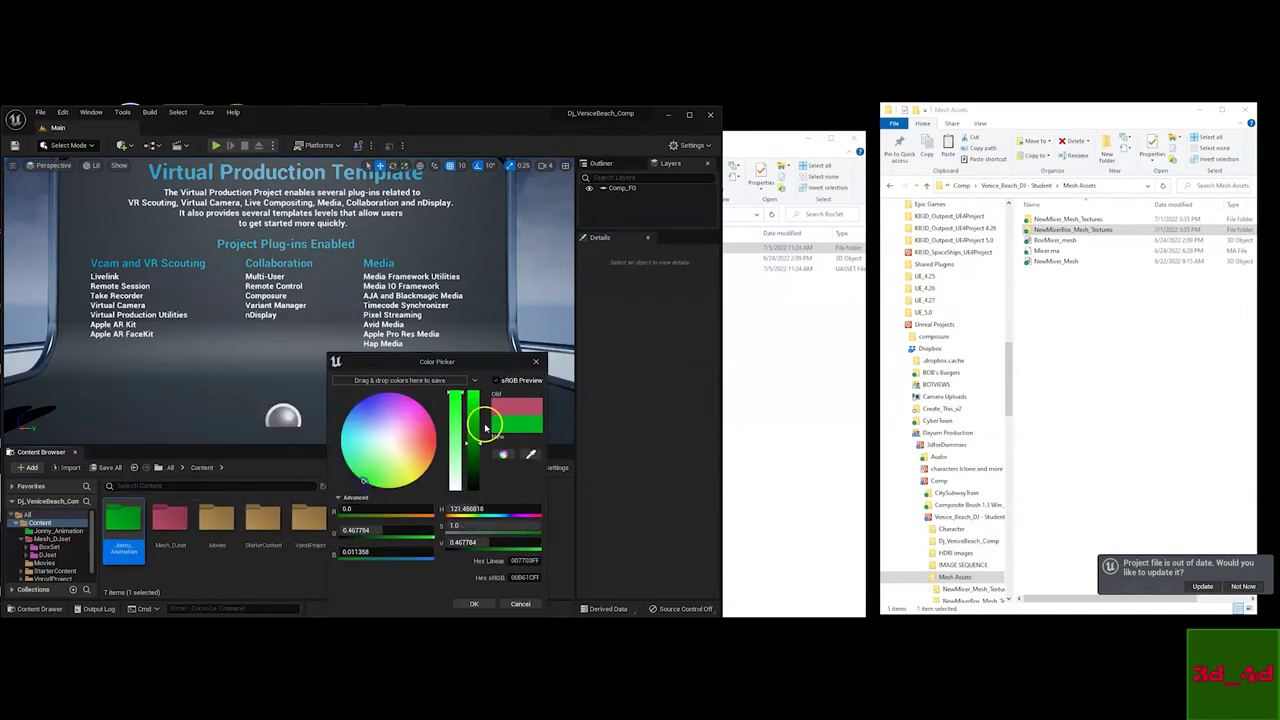
click(510, 603)
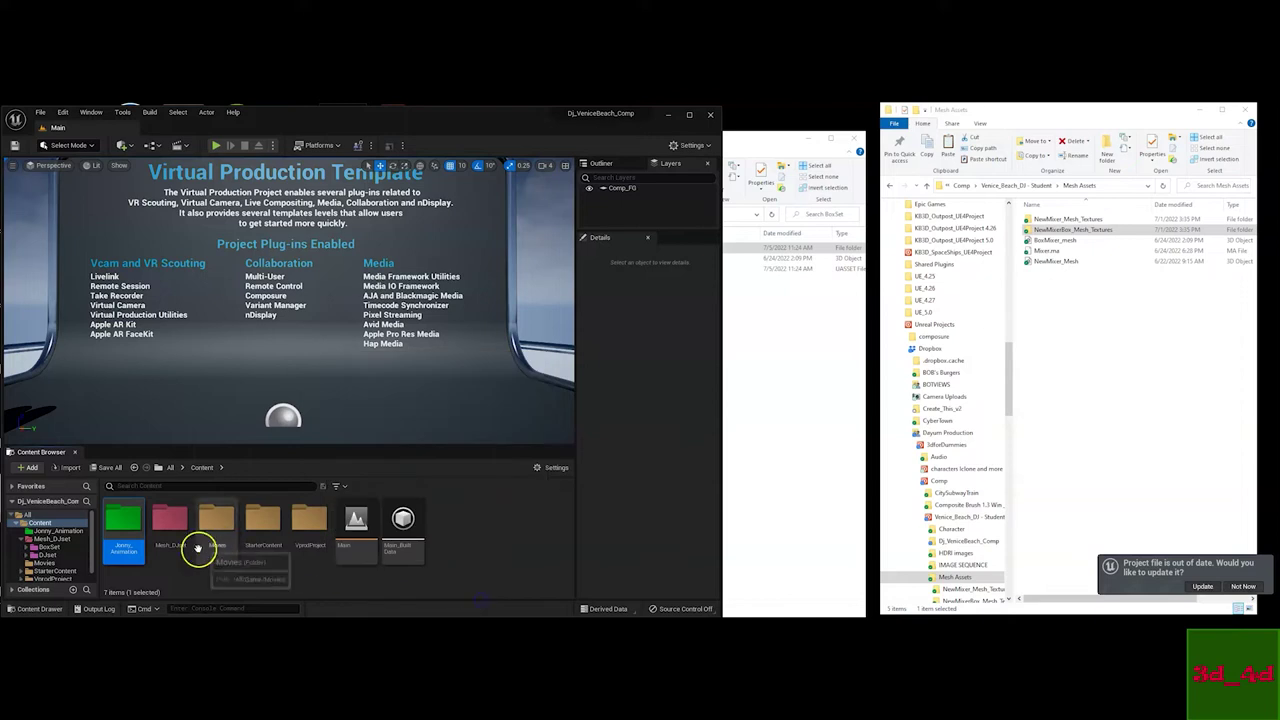
double_click(119, 523)
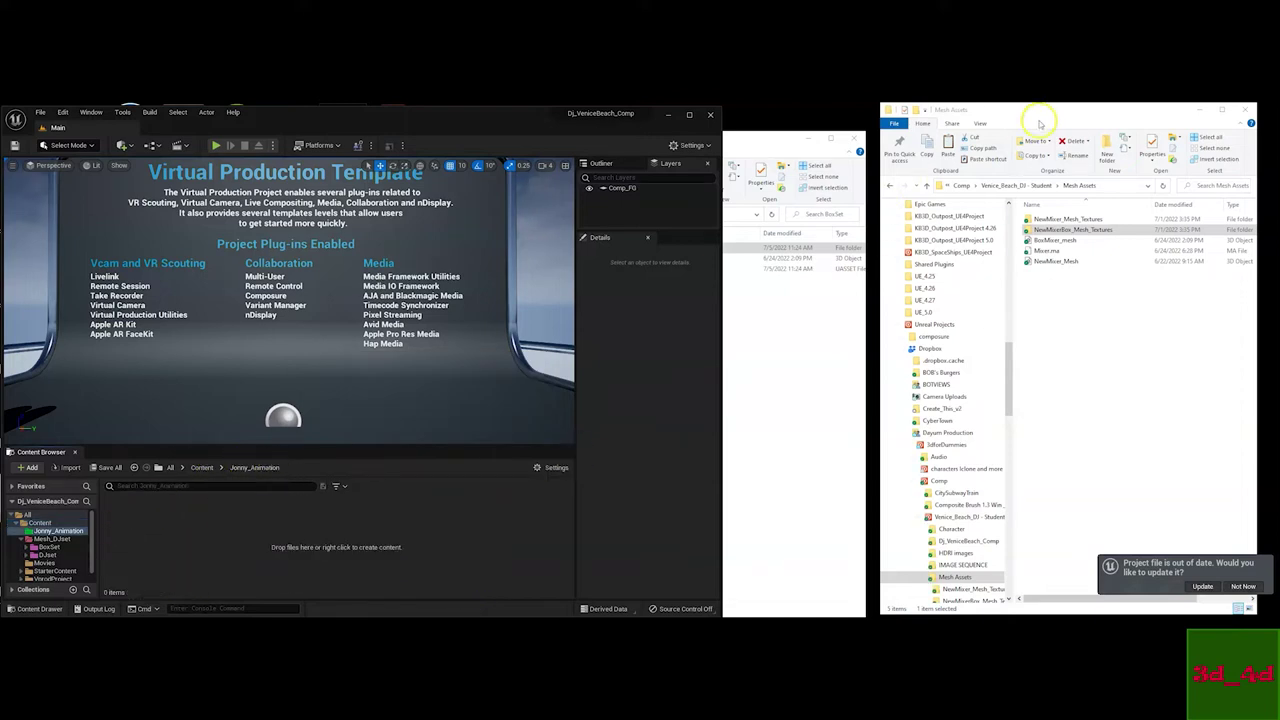
Place Explorer windows side by side: Content > Jonny_Animation next to the Venice_Beach_DJ - Student folder
drag(737, 131, 954, 132)
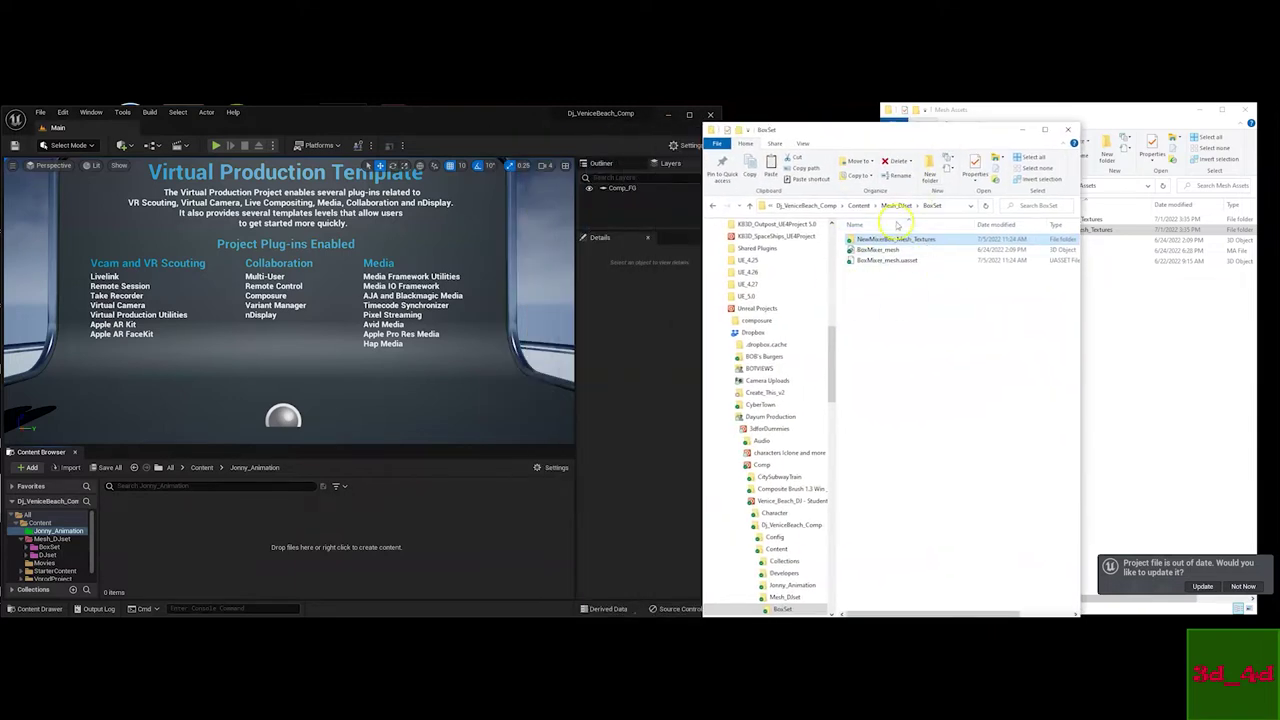
click(860, 206)
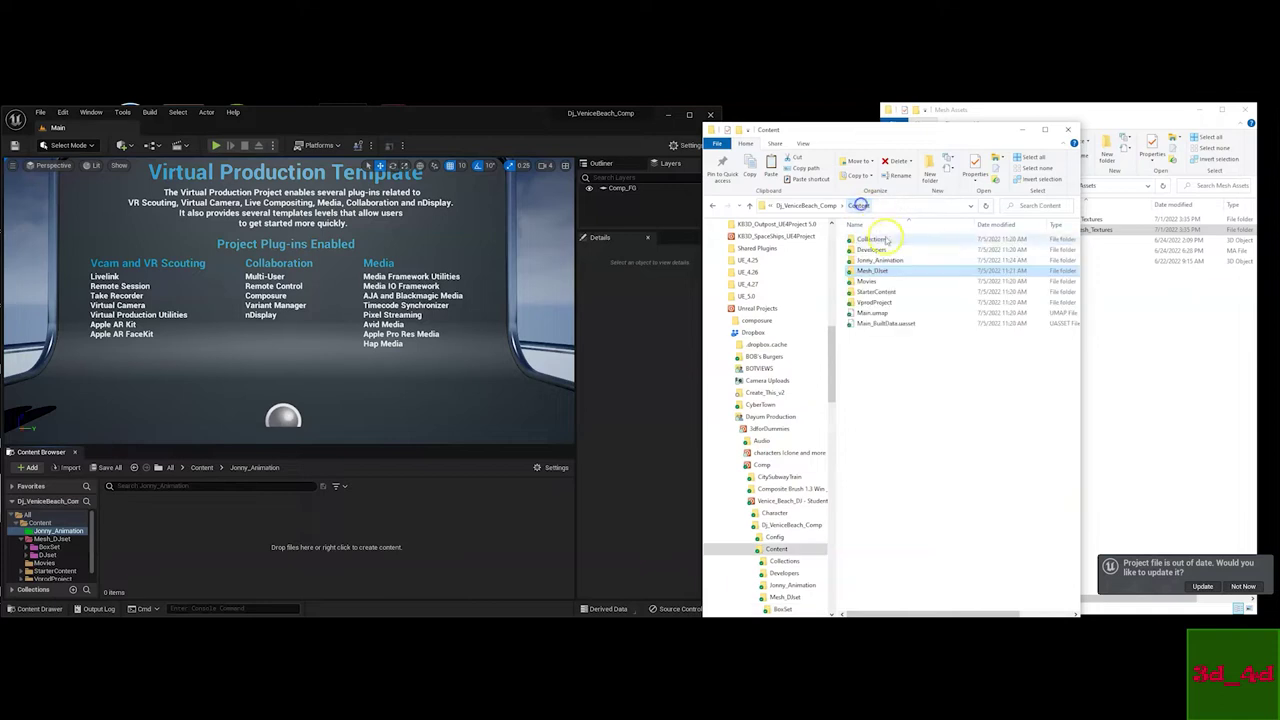
click(874, 261)
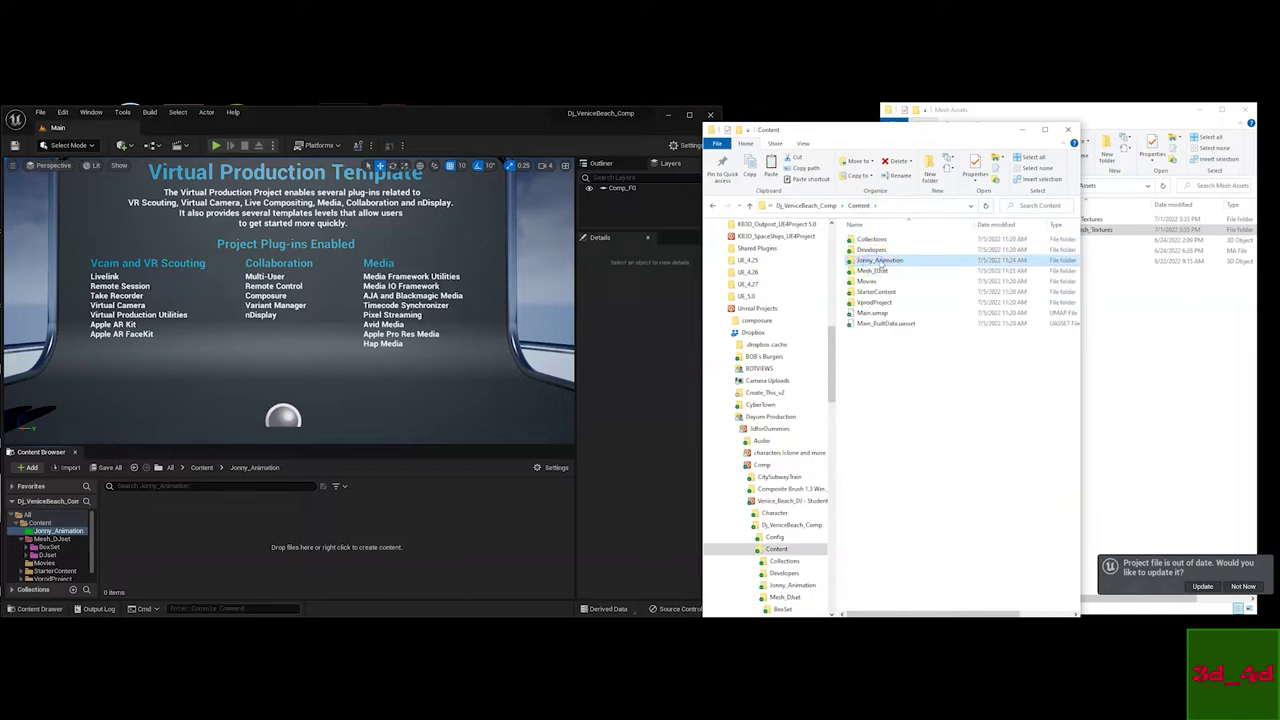
drag(975, 130, 868, 130)
click(985, 112)
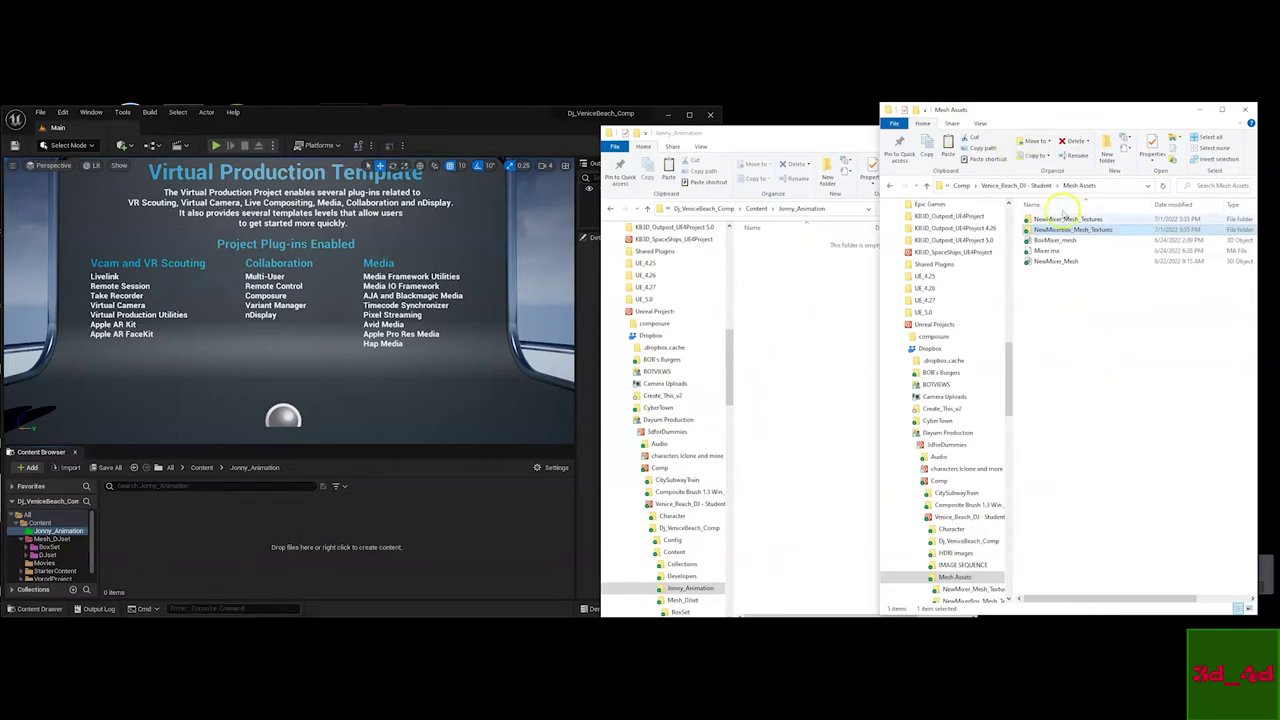
click(1012, 185)
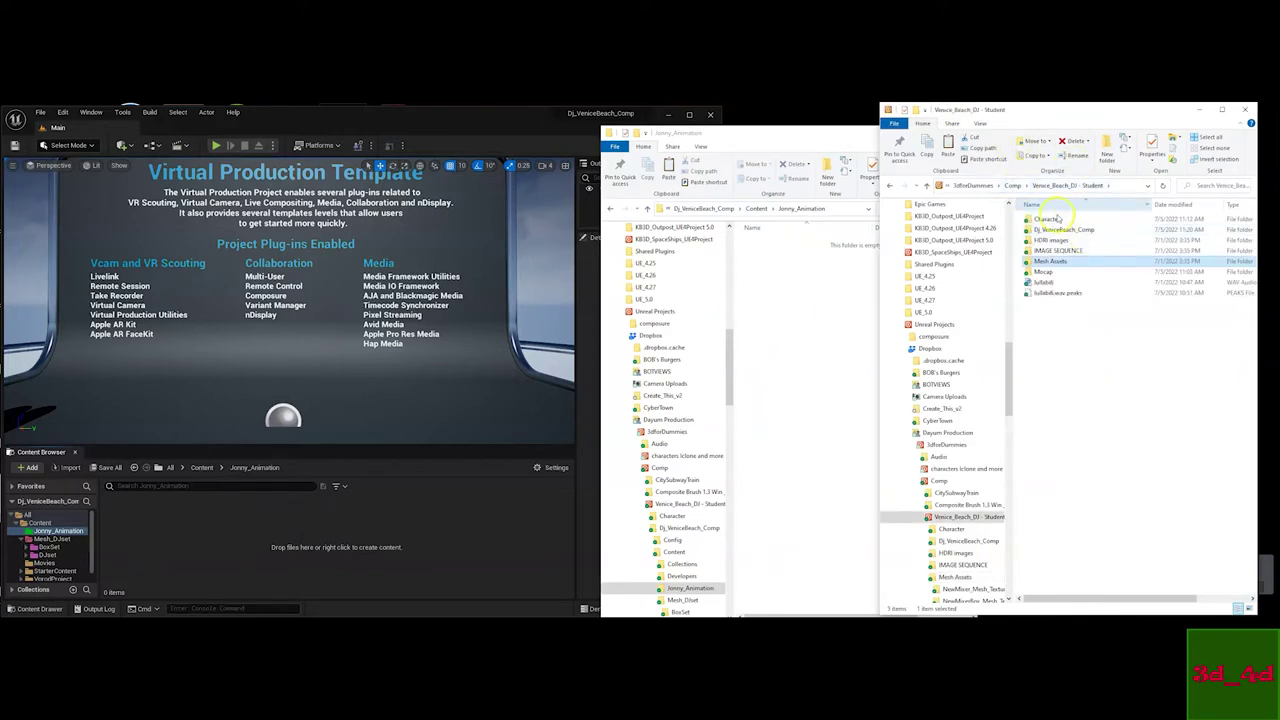
drag(858, 134, 755, 134)
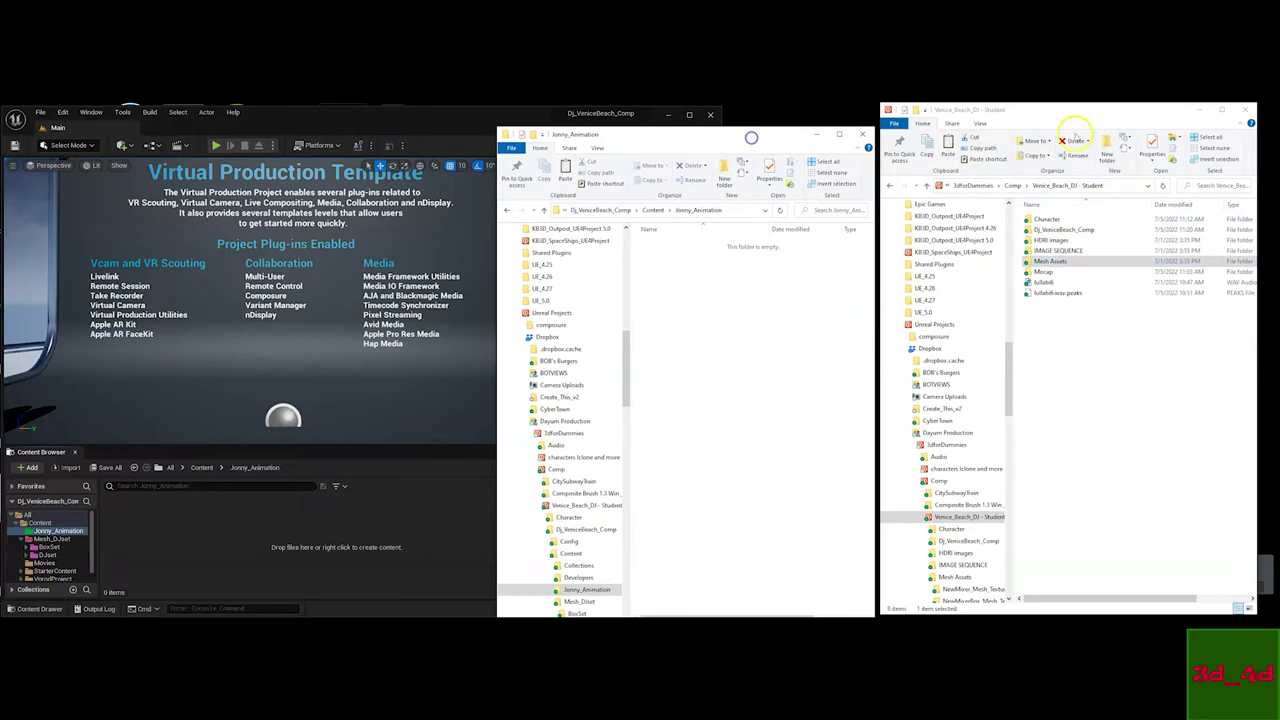
drag(632, 140, 632, 127)
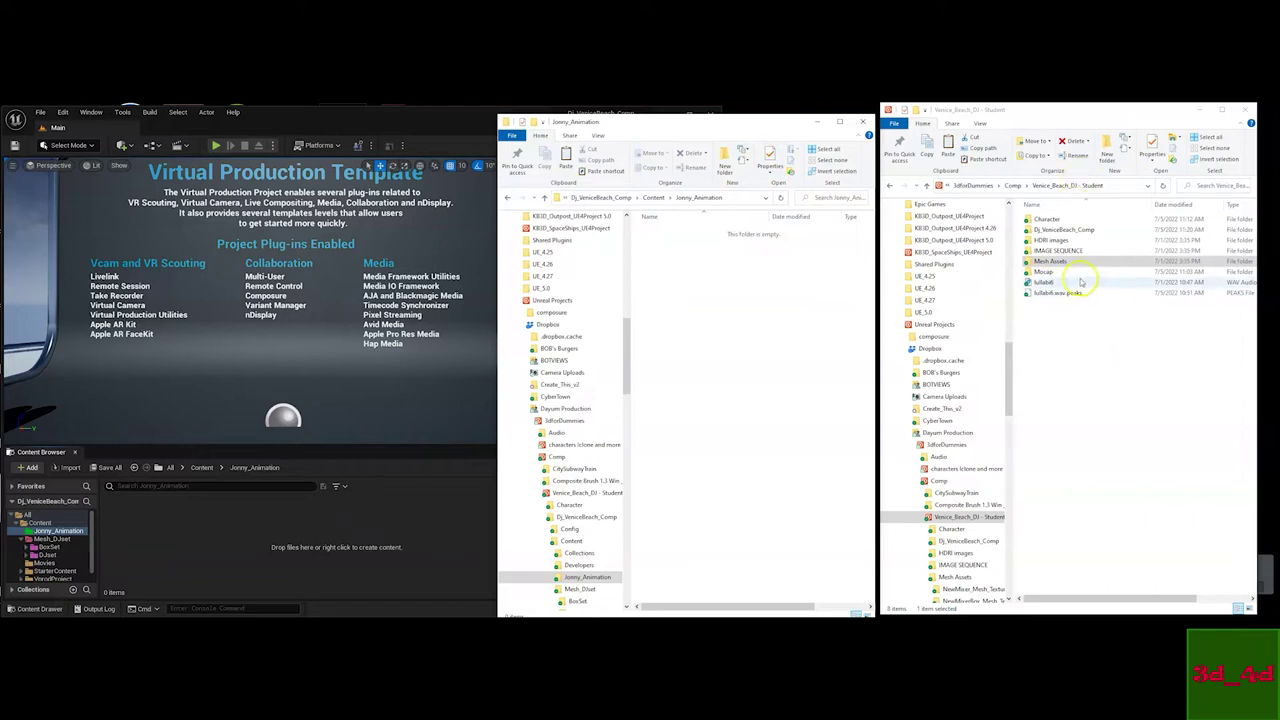
Paste Jonny_character_anim from the Character folder into Jonny_Animation and return to Unreal
double_click(1047, 219)
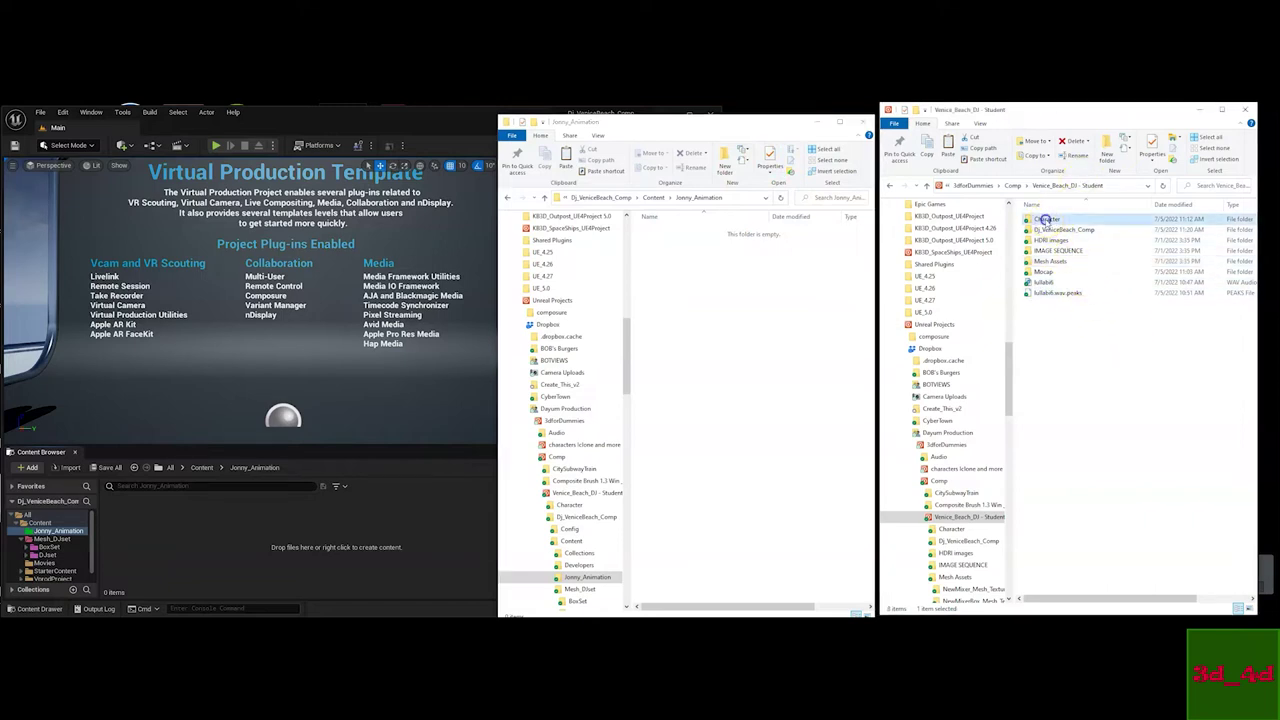
click(1048, 263)
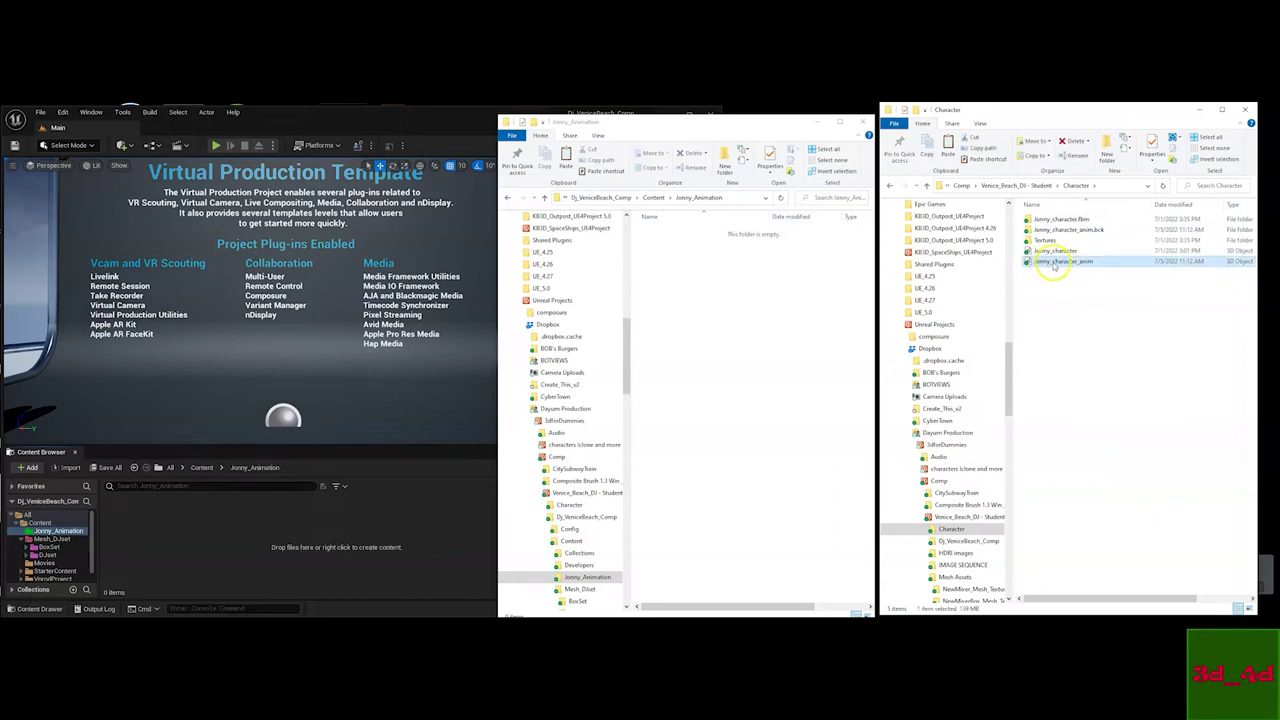
click(711, 294)
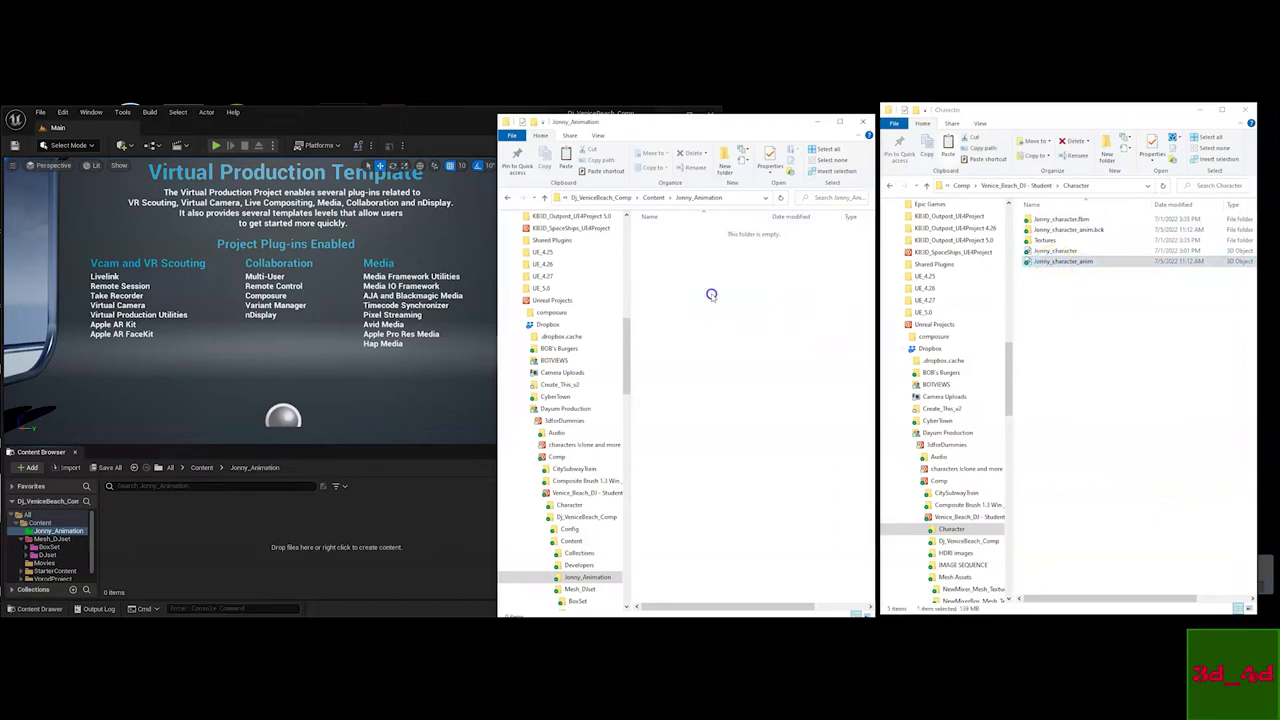
key(ctrl+v)
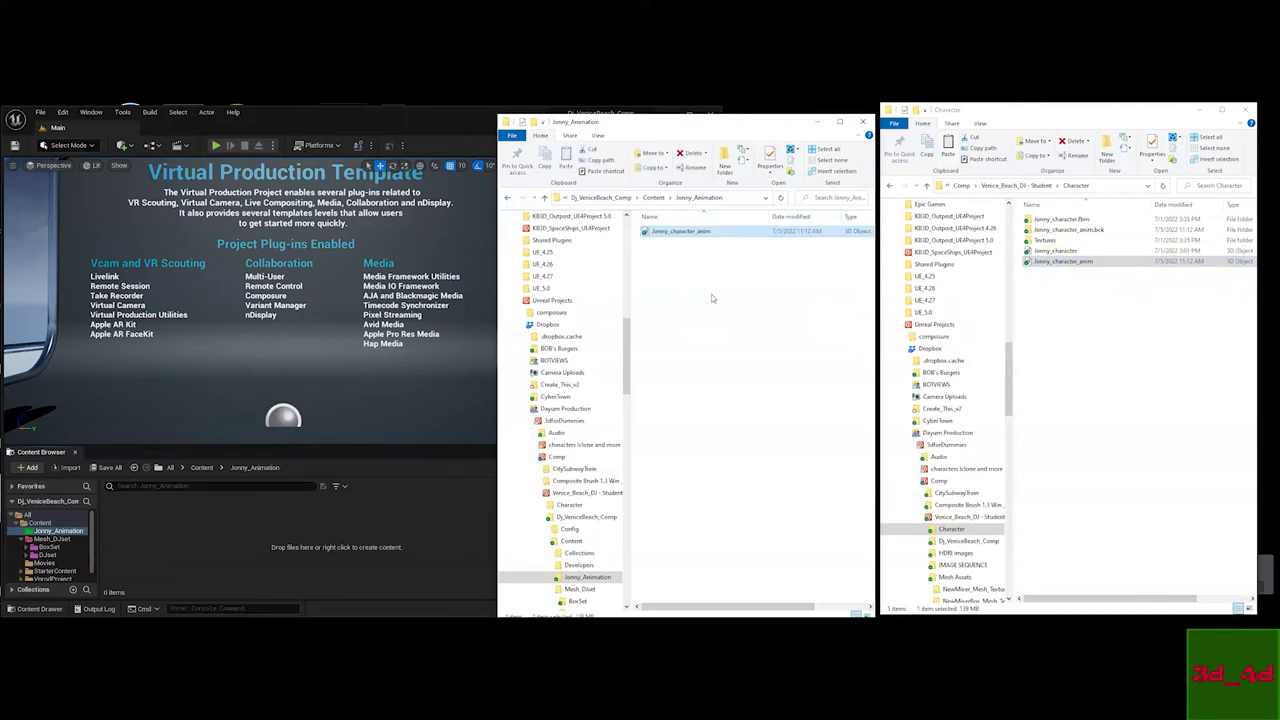
click(480, 133)
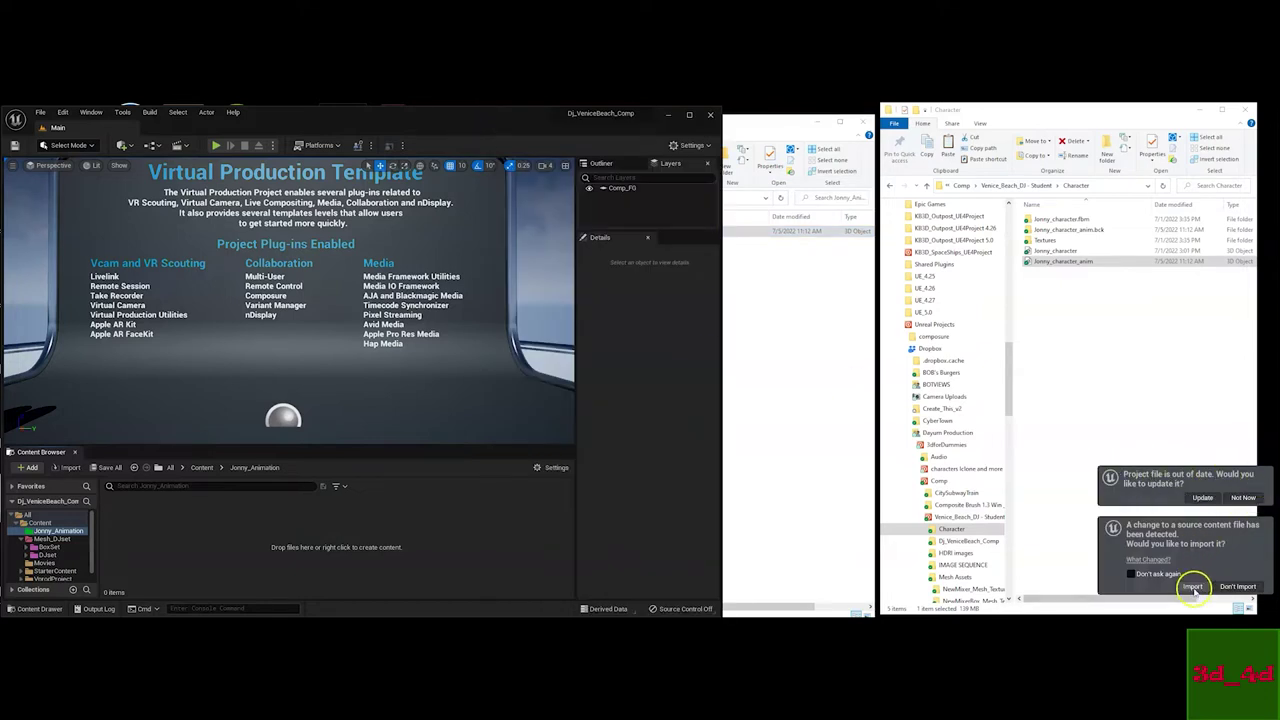
Import the detected Jonny_character_anim FBX with Import Animations enabled, using Import All
click(1192, 588)
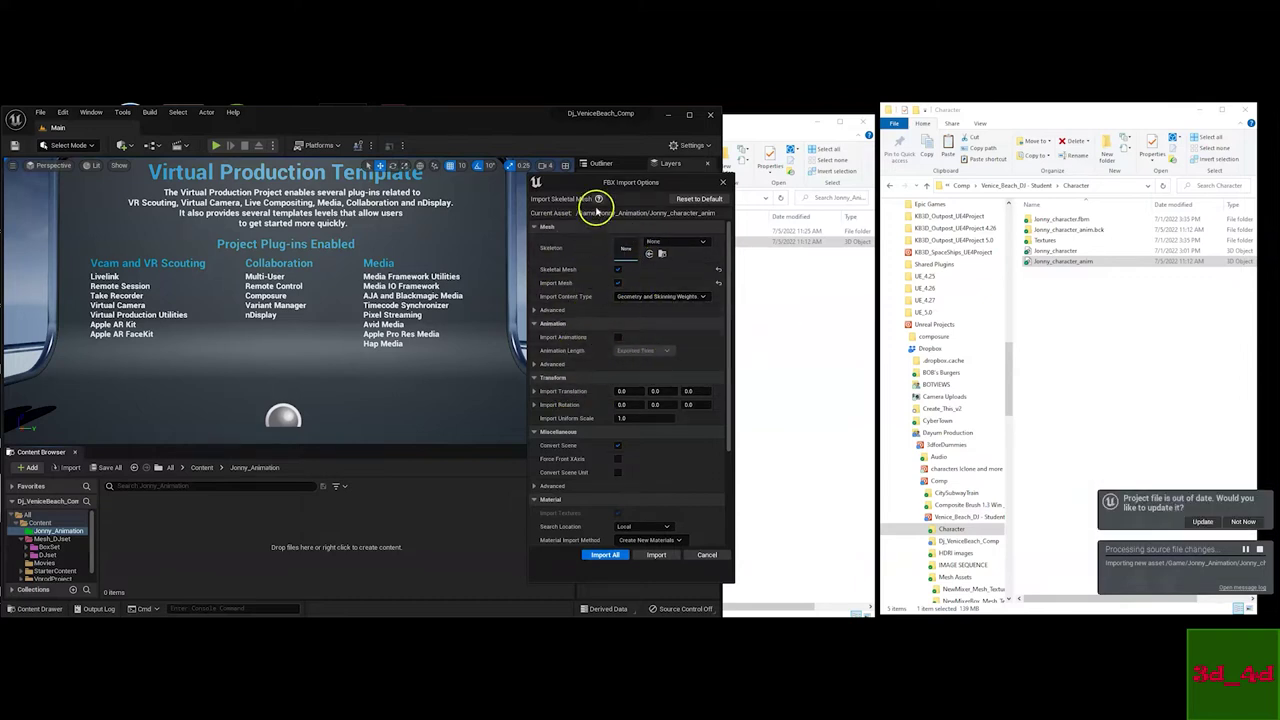
drag(611, 184, 585, 186)
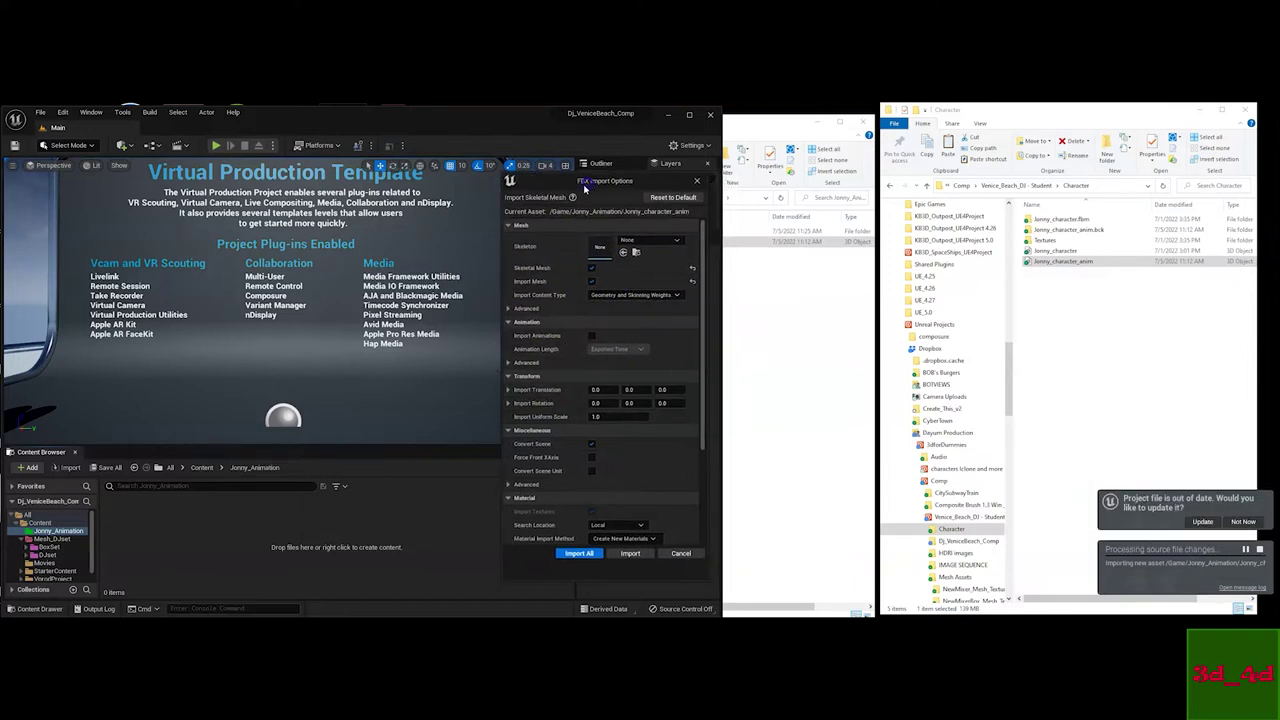
click(591, 337)
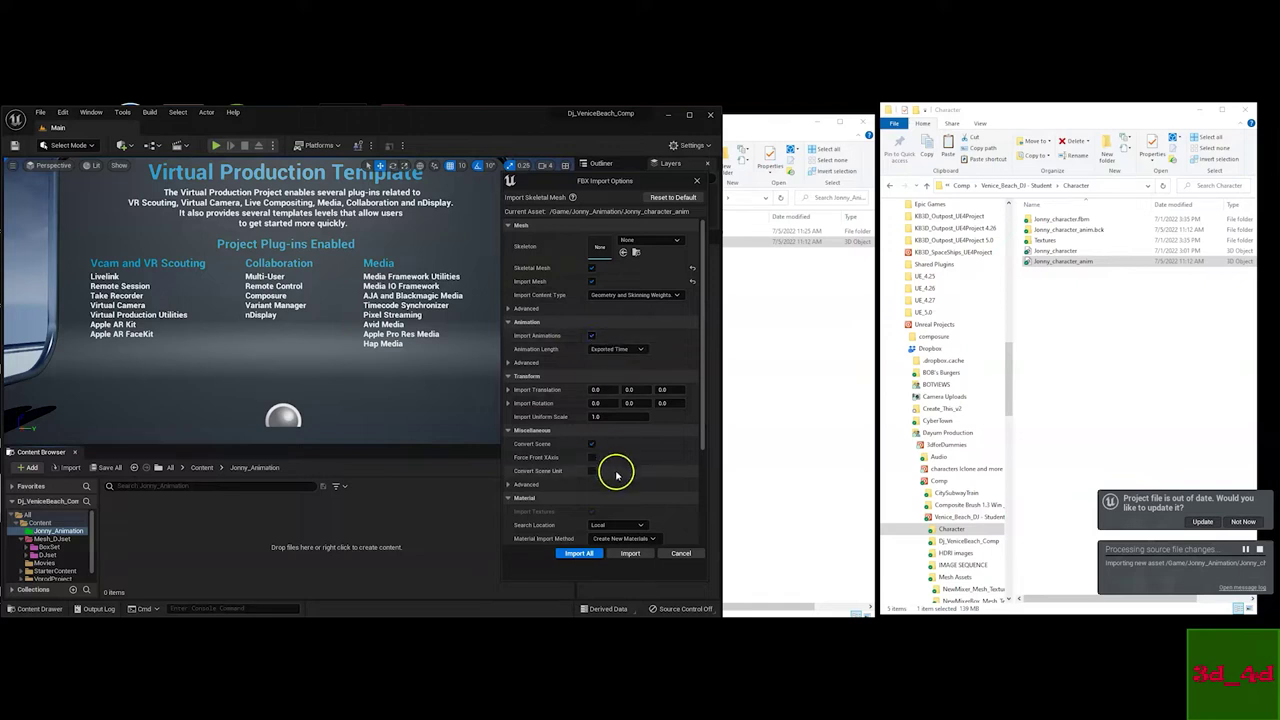
click(580, 554)
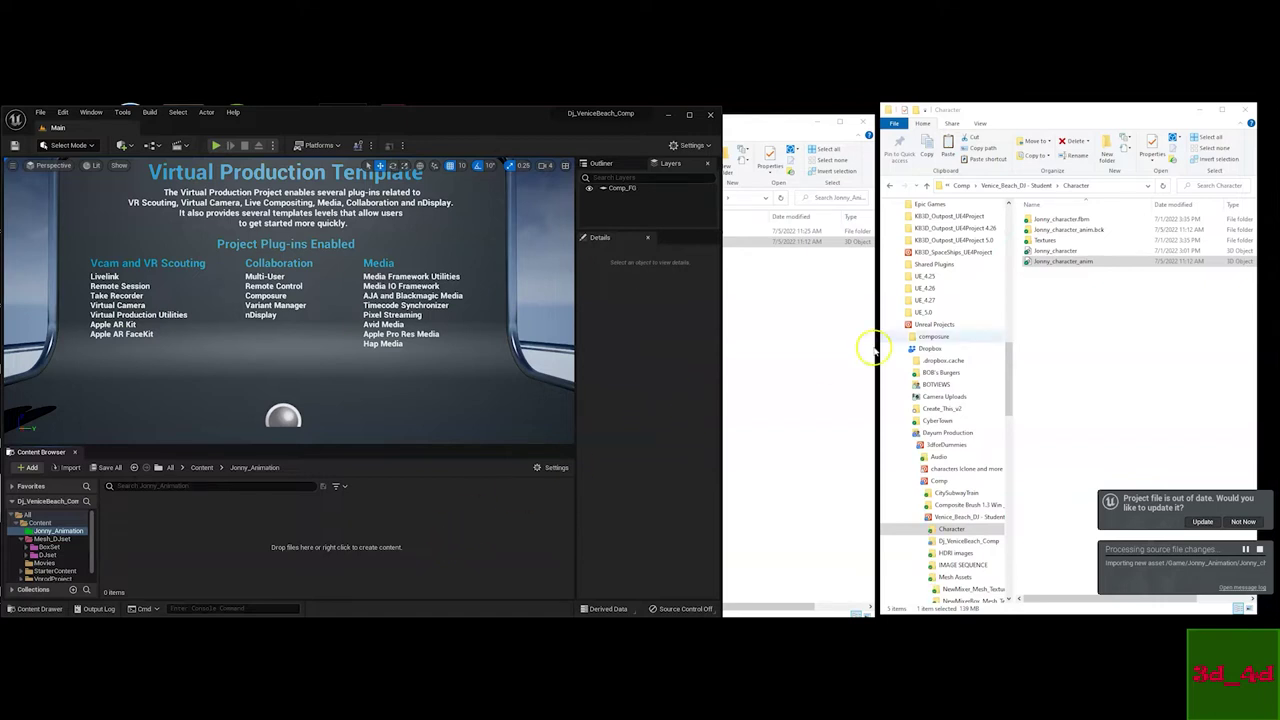
Dismiss the Message Log listing the import warnings
click(1044, 240)
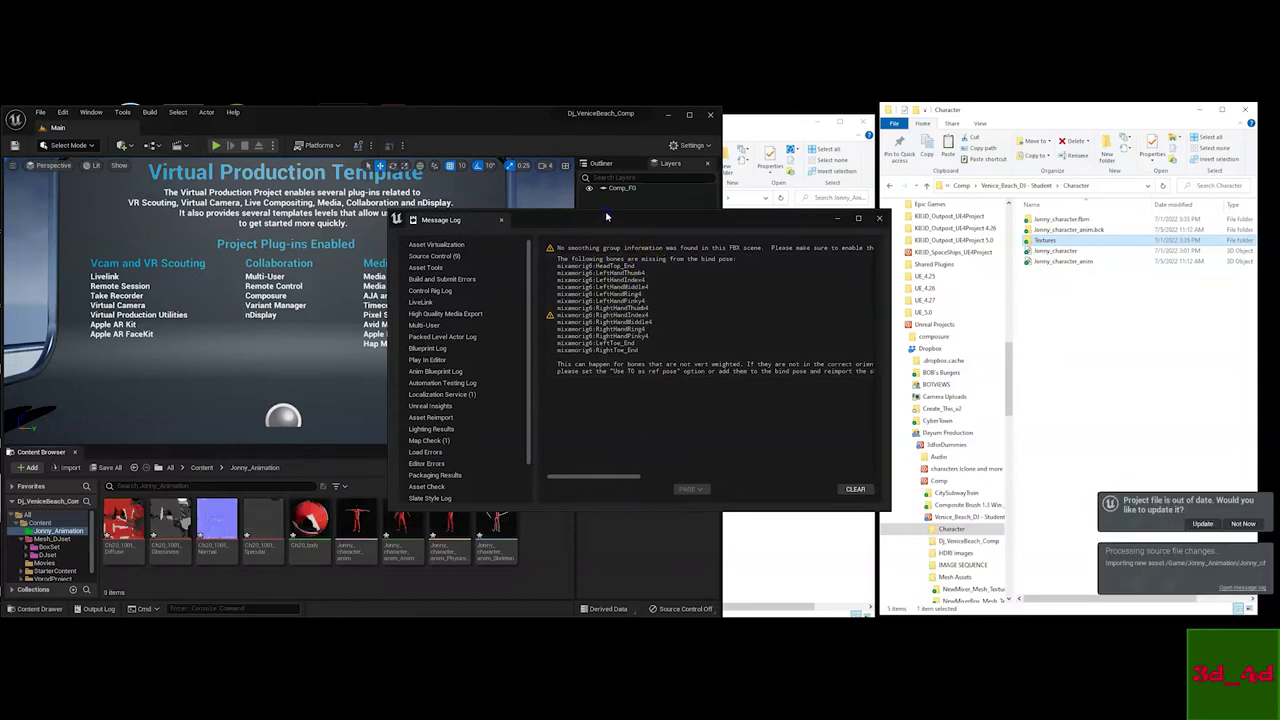
drag(606, 216, 534, 203)
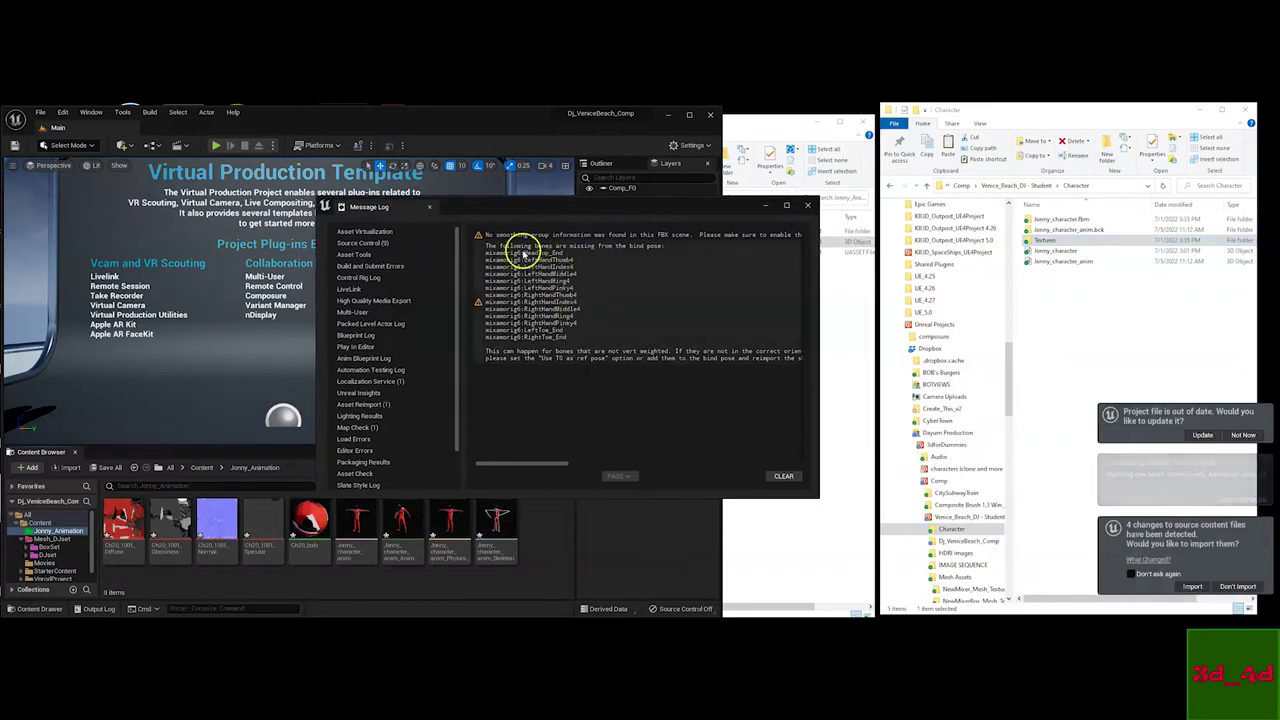
click(808, 207)
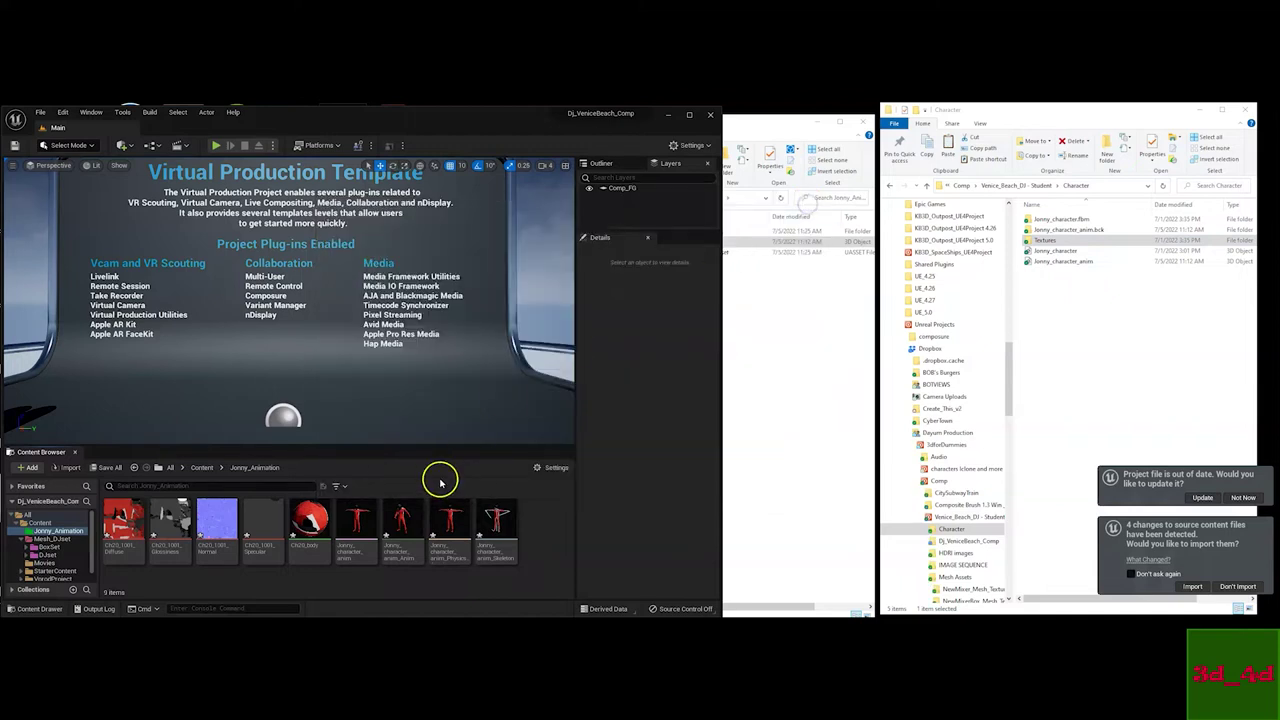
Preview the imported Jonny_character_anim_Anim animation, then close its editor
click(405, 523)
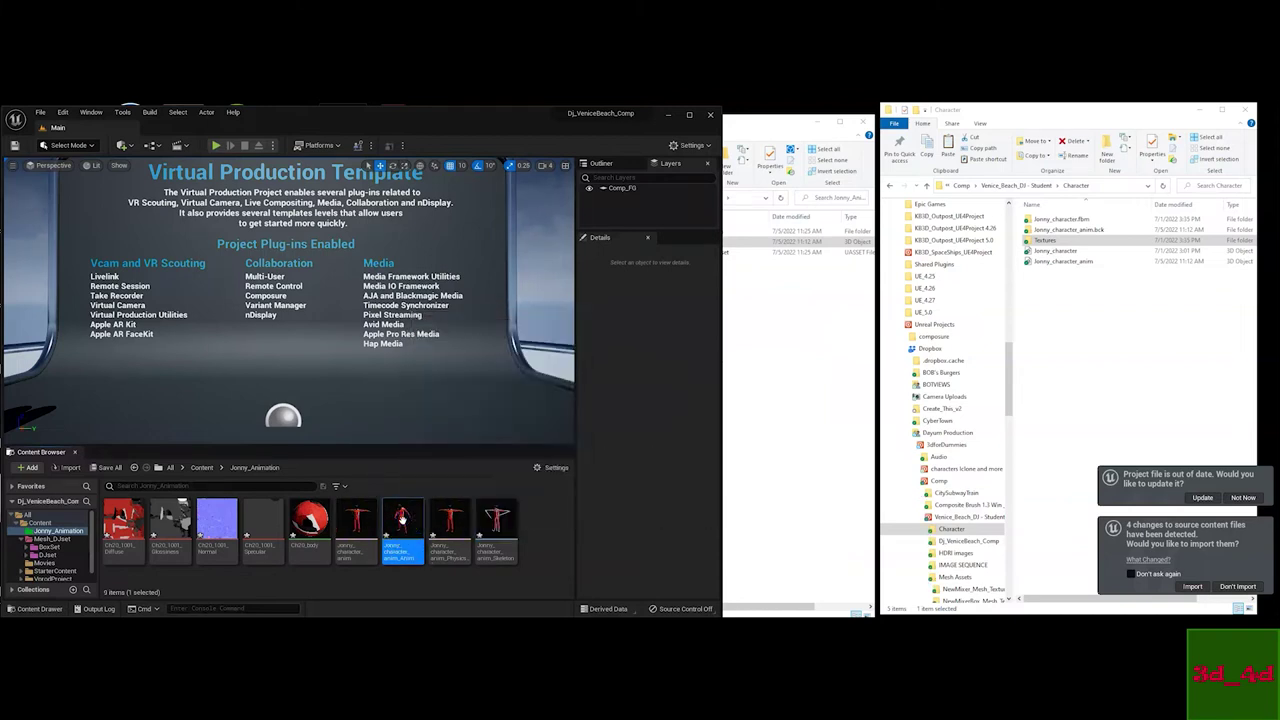
double_click(402, 517)
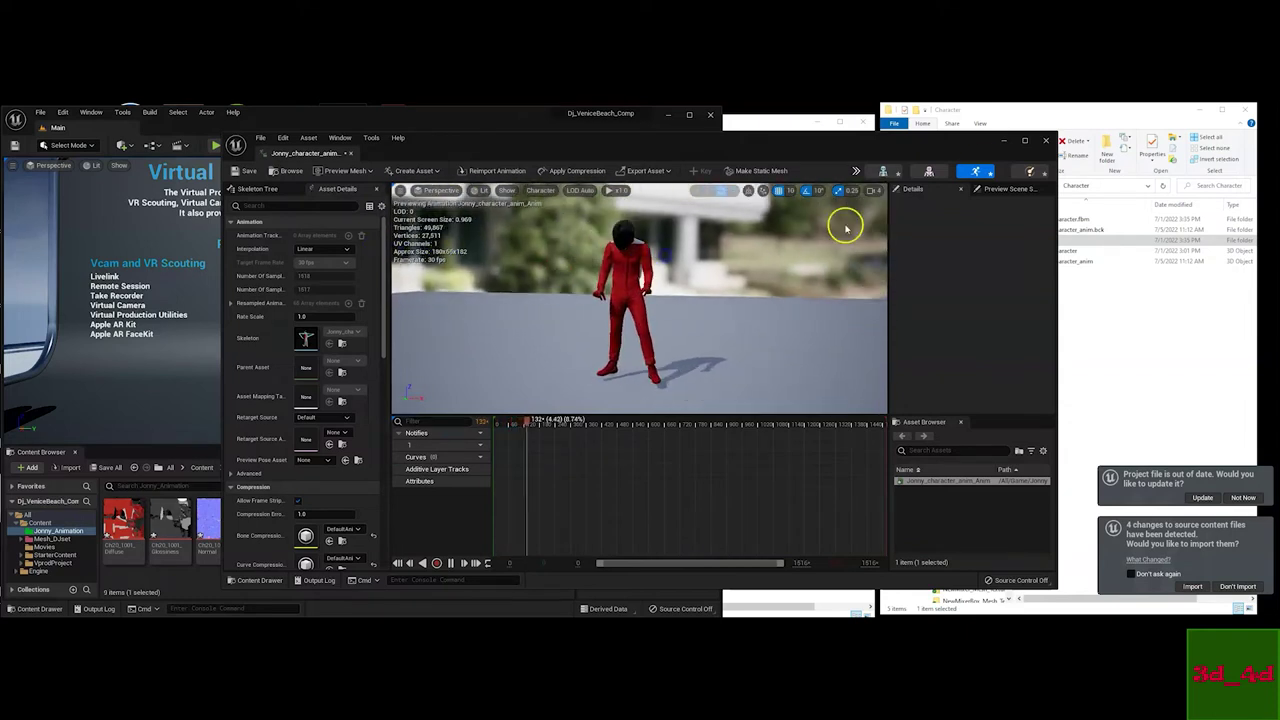
click(1046, 140)
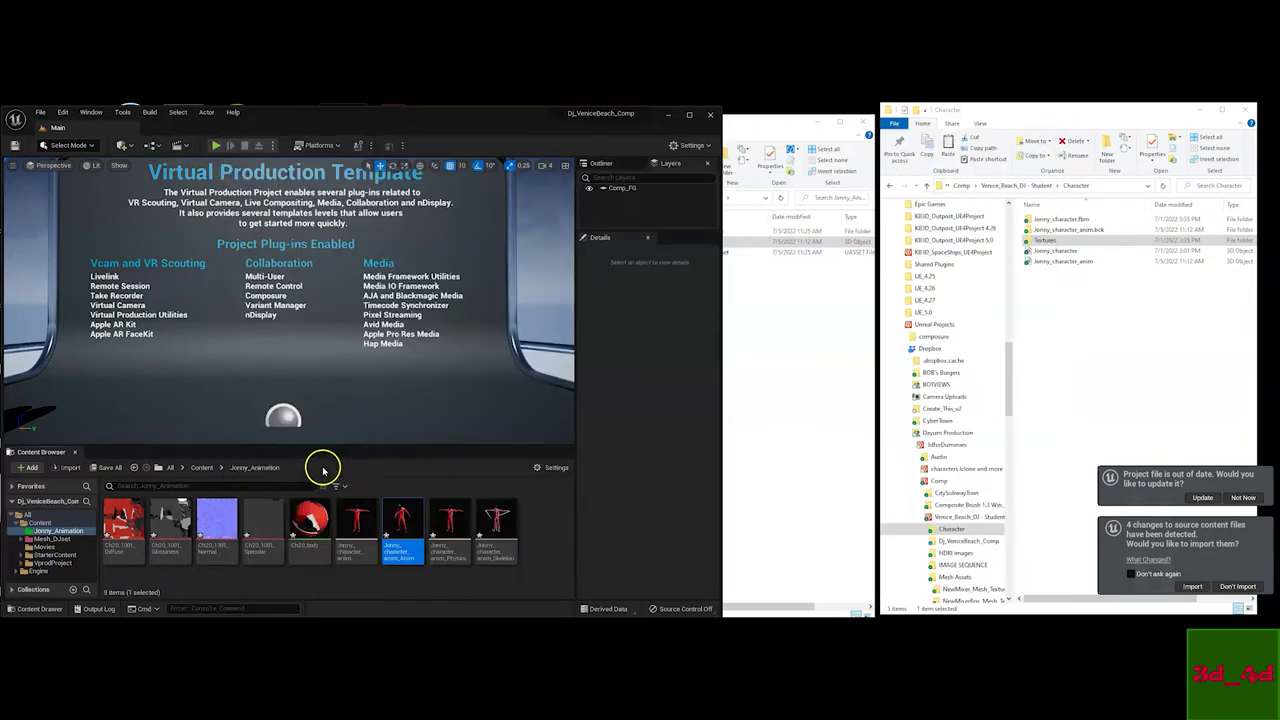
Open the Character folder's Textures subfolder in Explorer and select the BaseColor map
click(1041, 241)
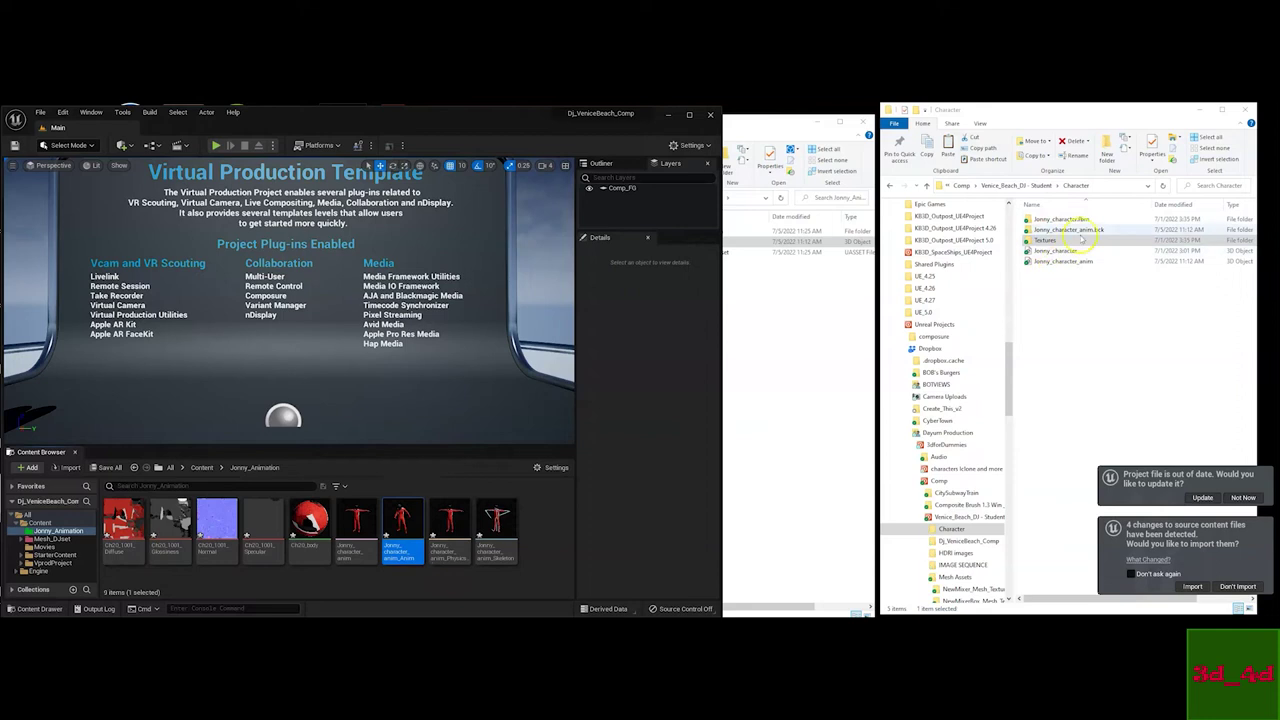
double_click(1044, 241)
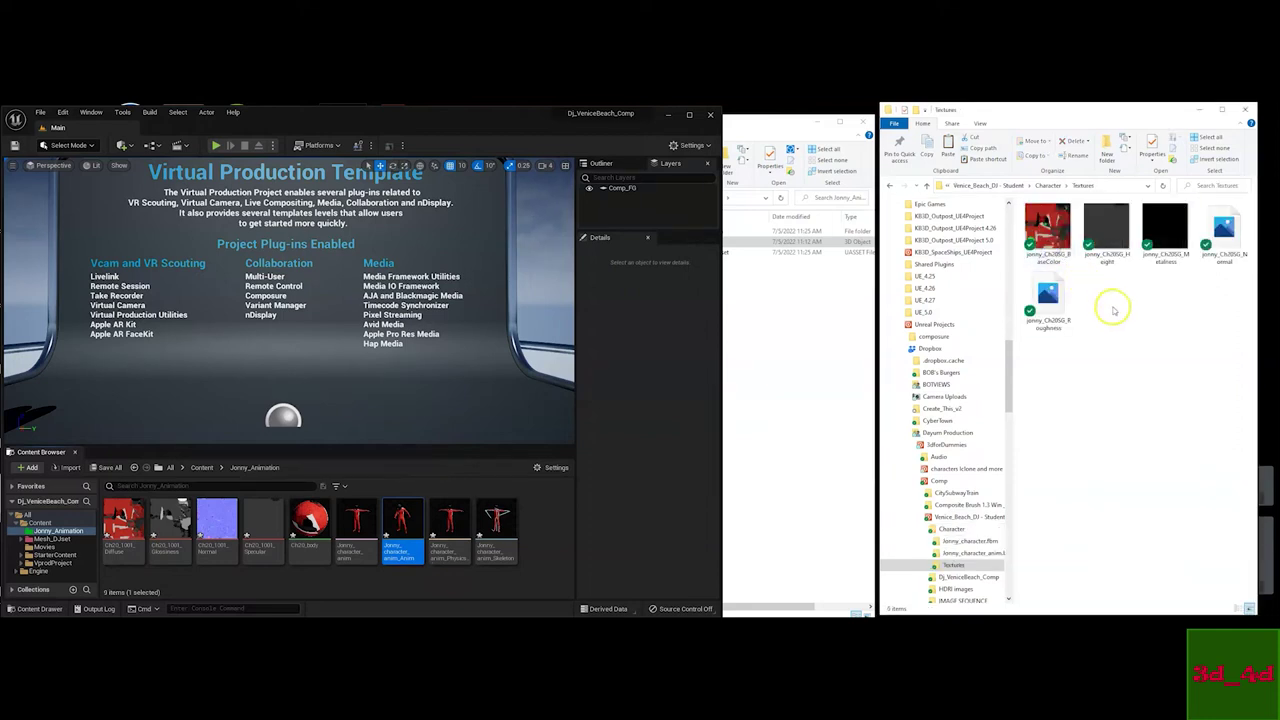
click(1060, 228)
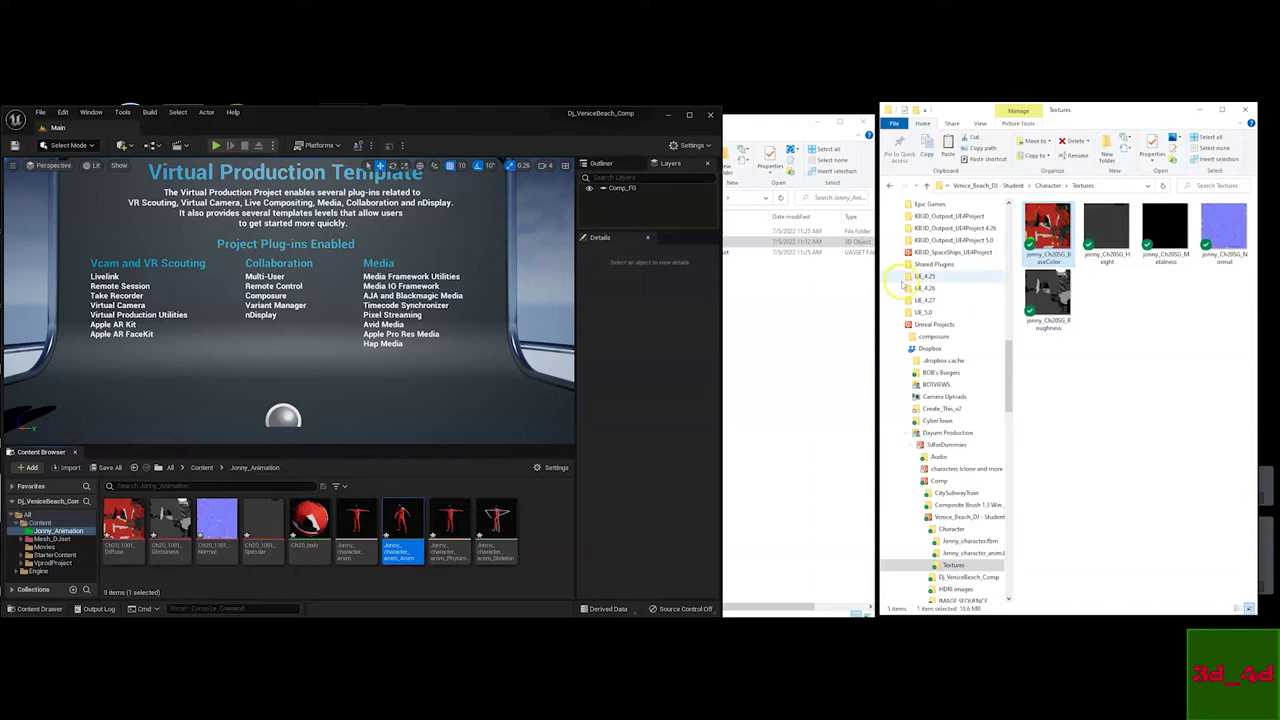
Paste jonny_Ch20SG_BaseColor into Jonny_Animation > Jonny_character_anim.fbm, then return to Unreal
click(811, 289)
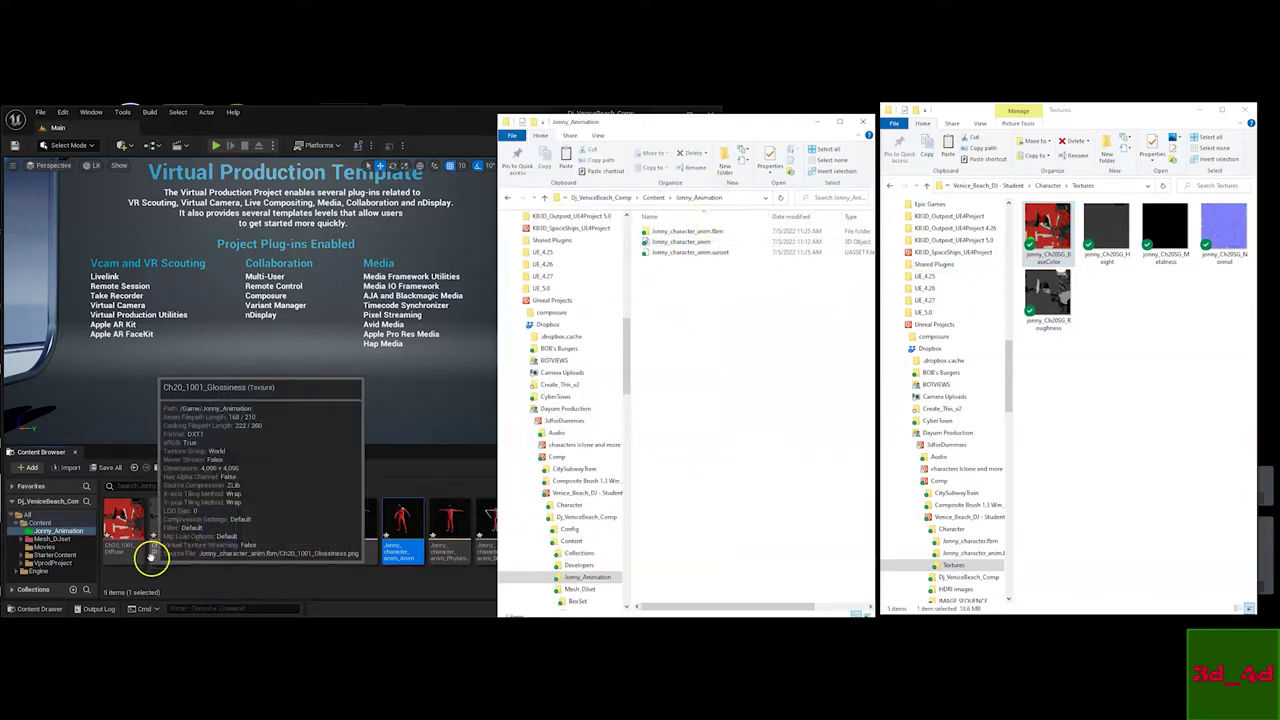
click(174, 579)
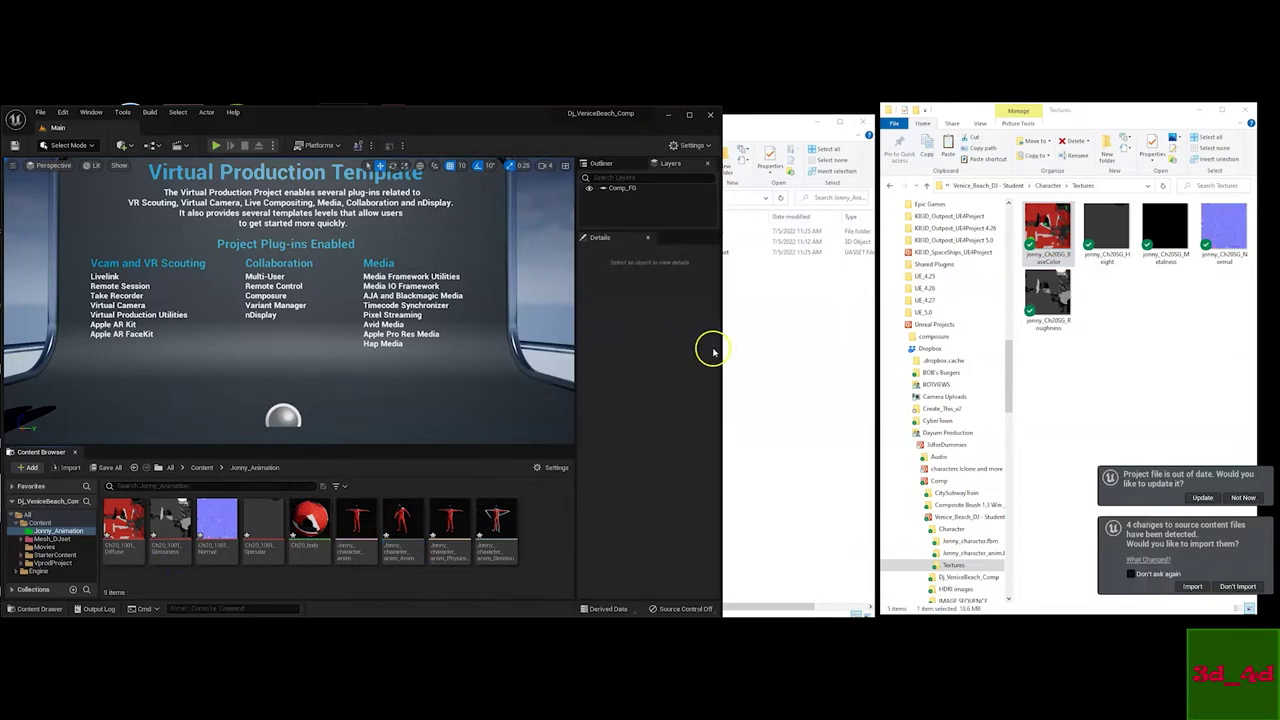
click(762, 338)
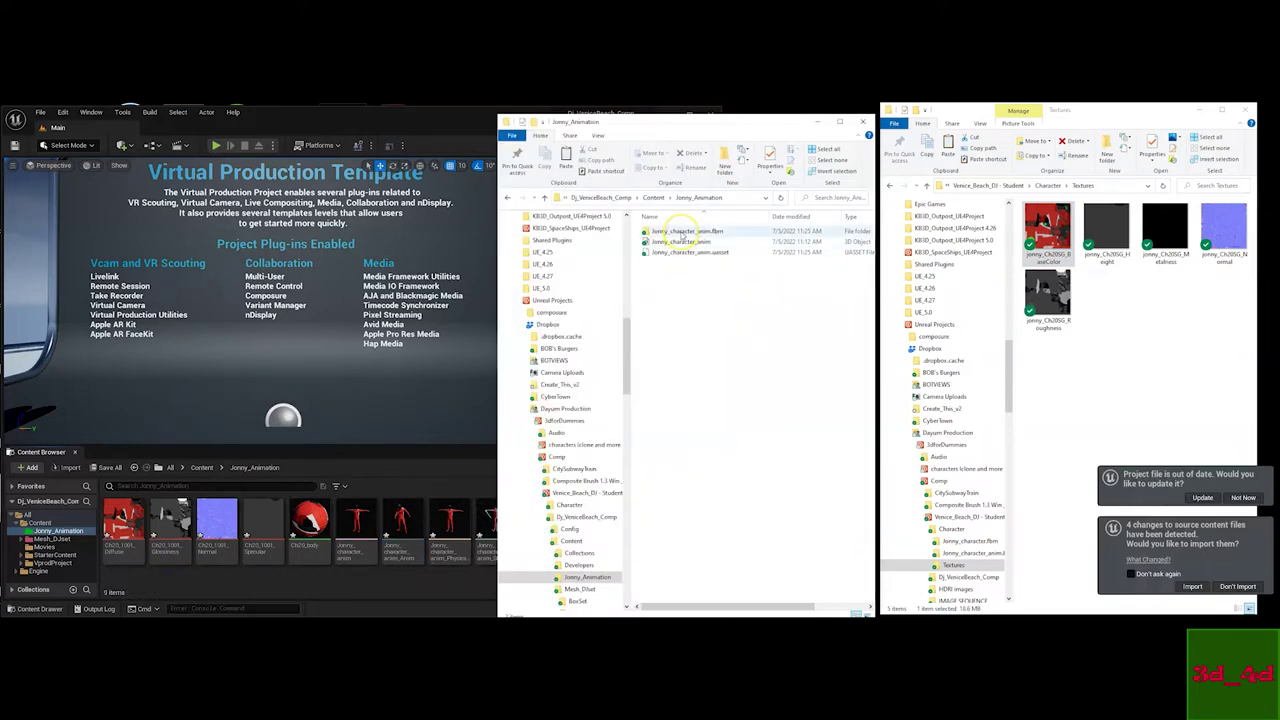
click(309, 571)
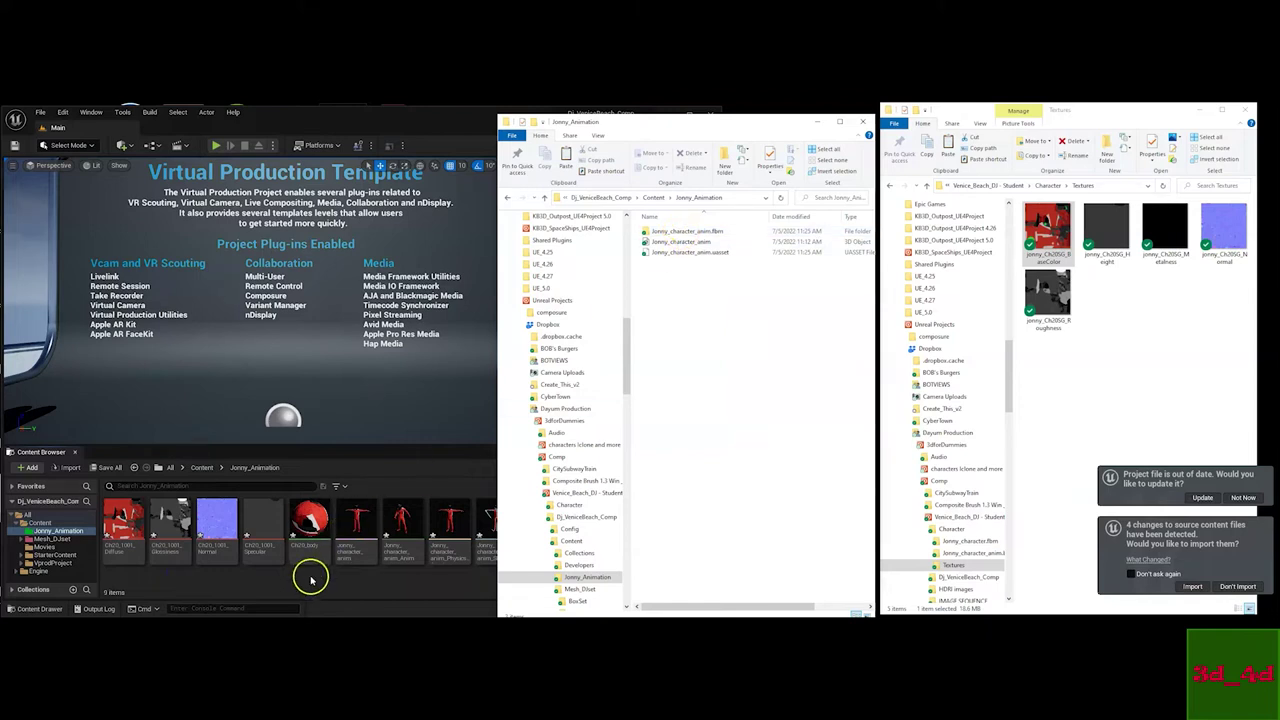
click(778, 127)
double_click(700, 232)
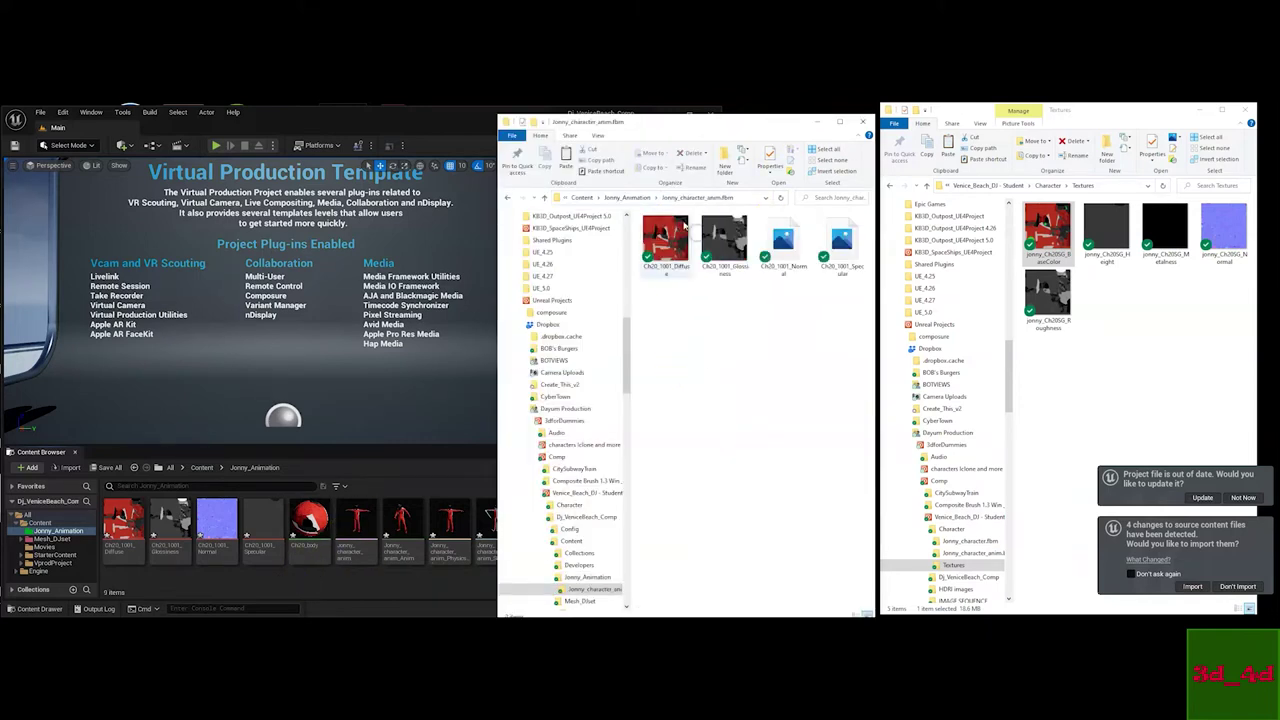
click(630, 197)
click(660, 265)
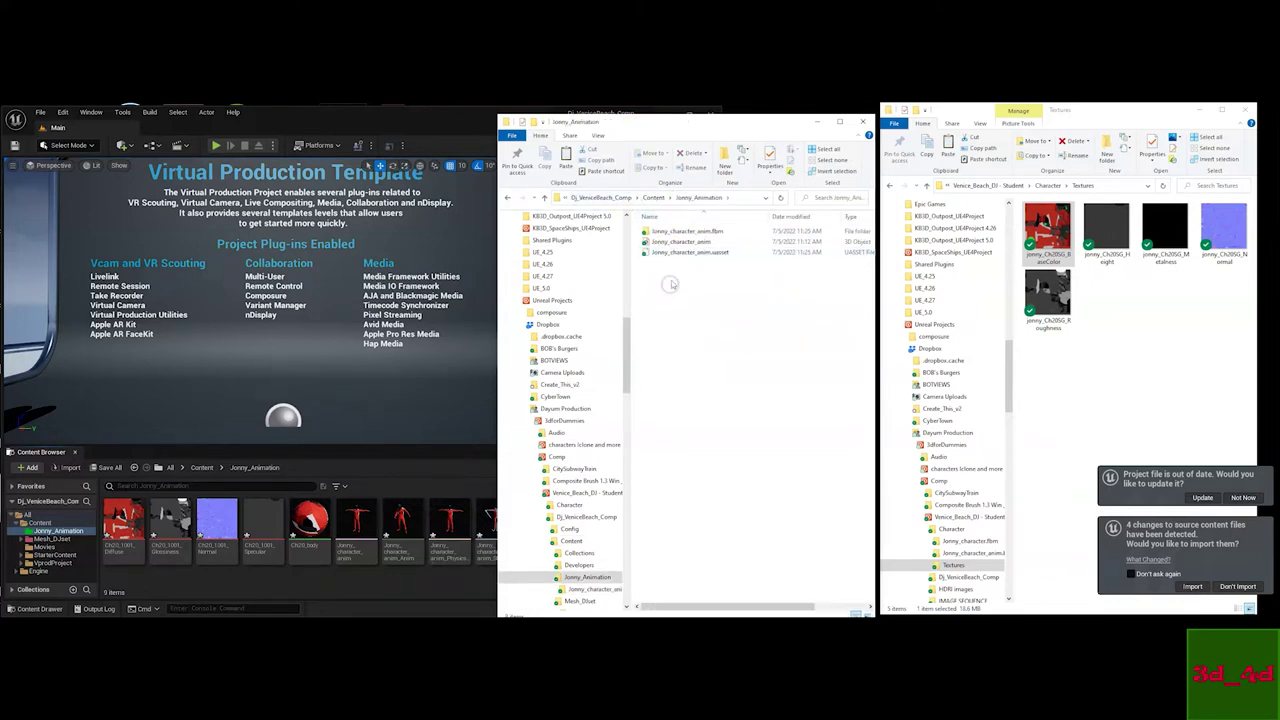
double_click(672, 231)
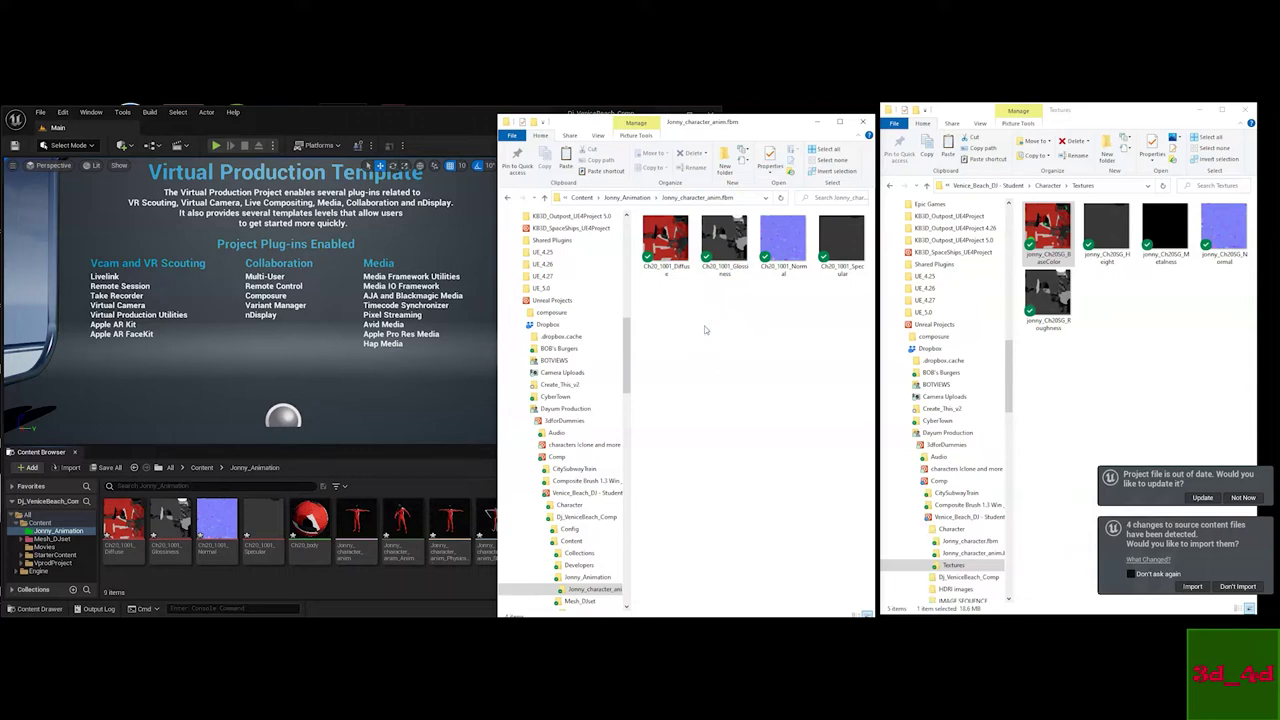
key(ctrl+v)
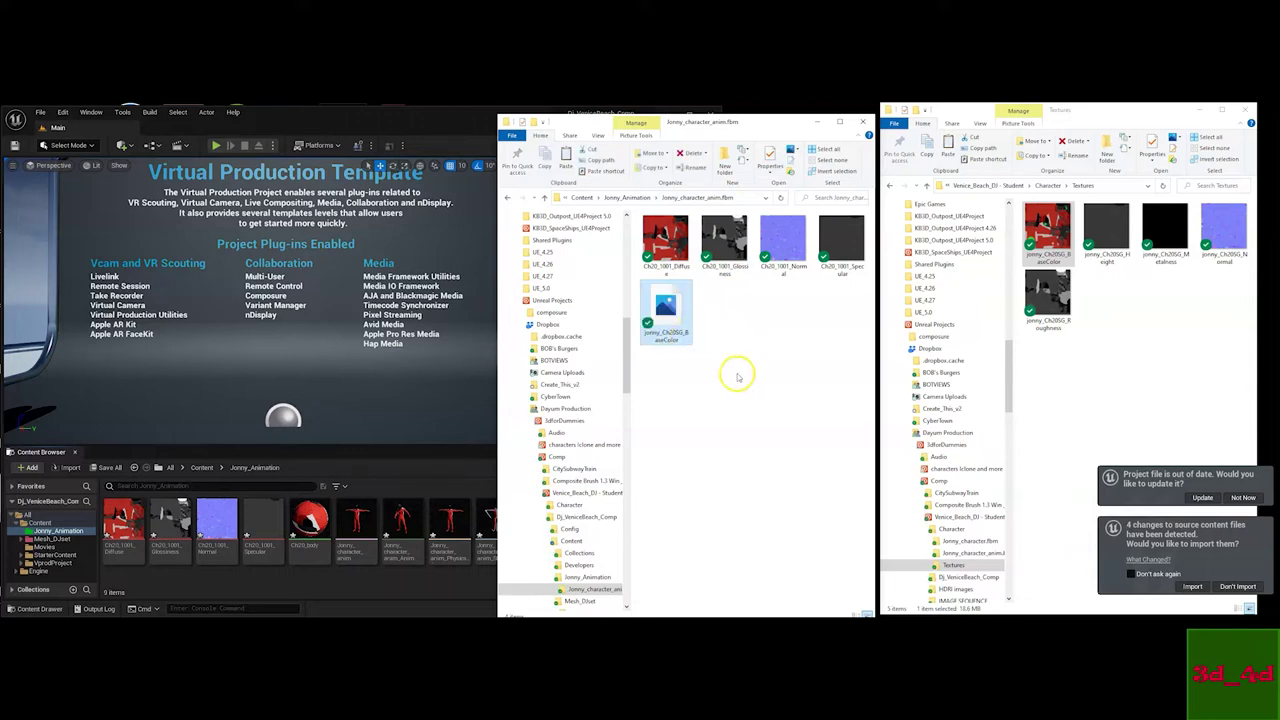
click(443, 122)
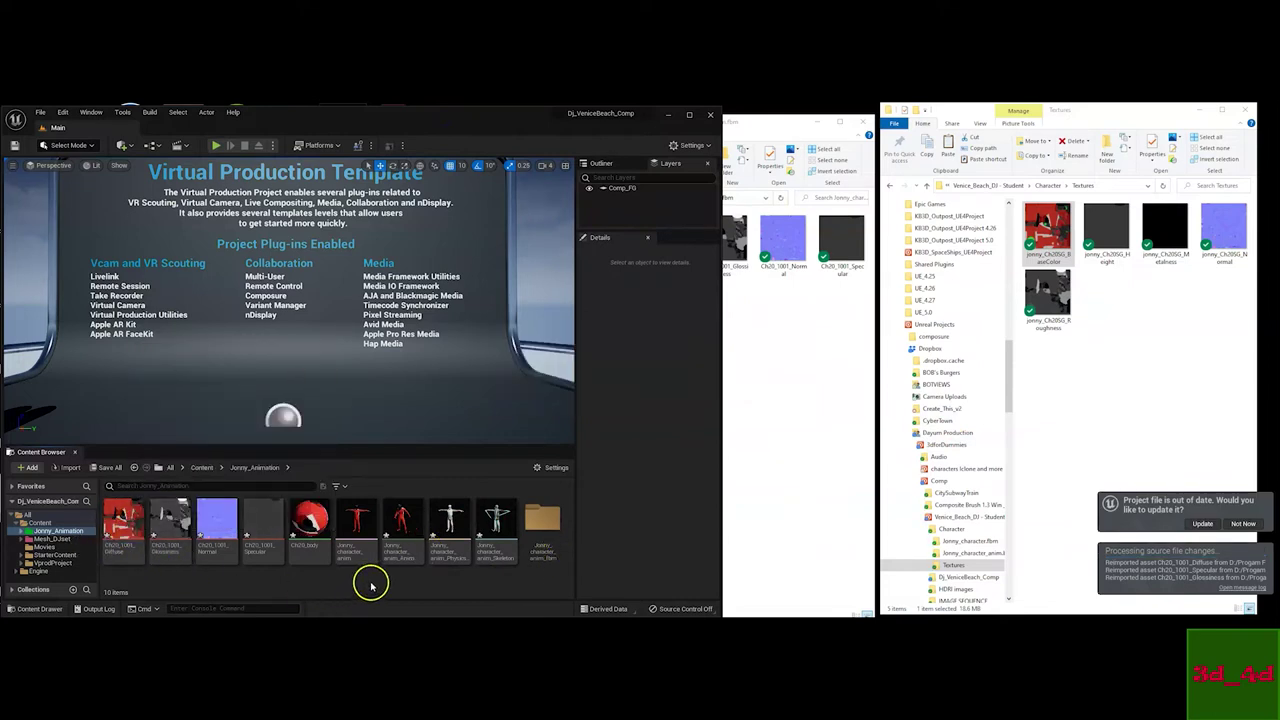
click(546, 527)
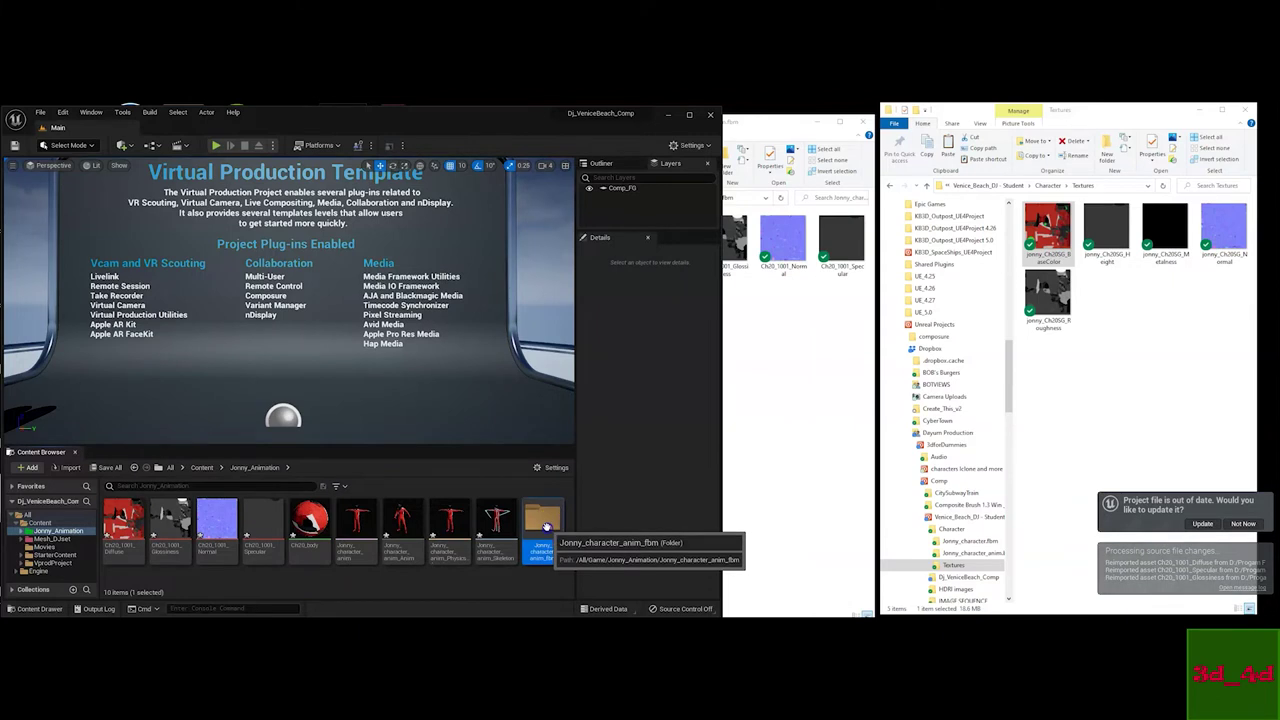
double_click(546, 527)
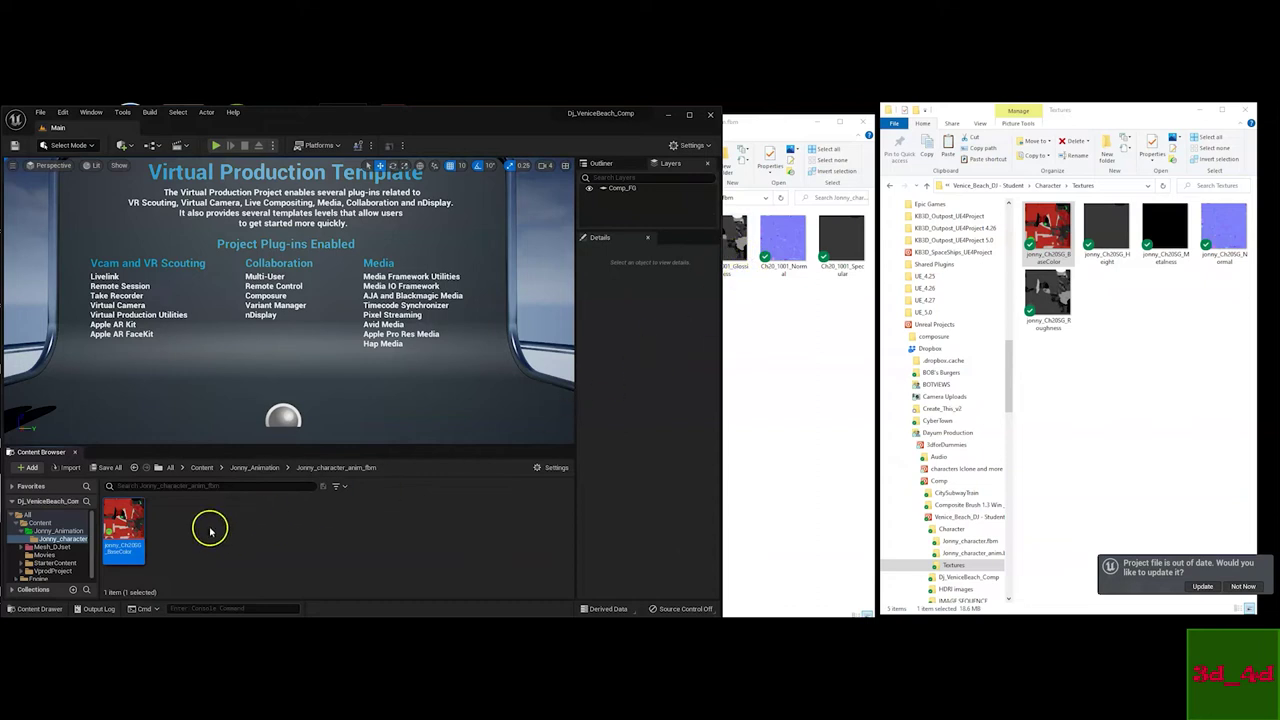
click(257, 468)
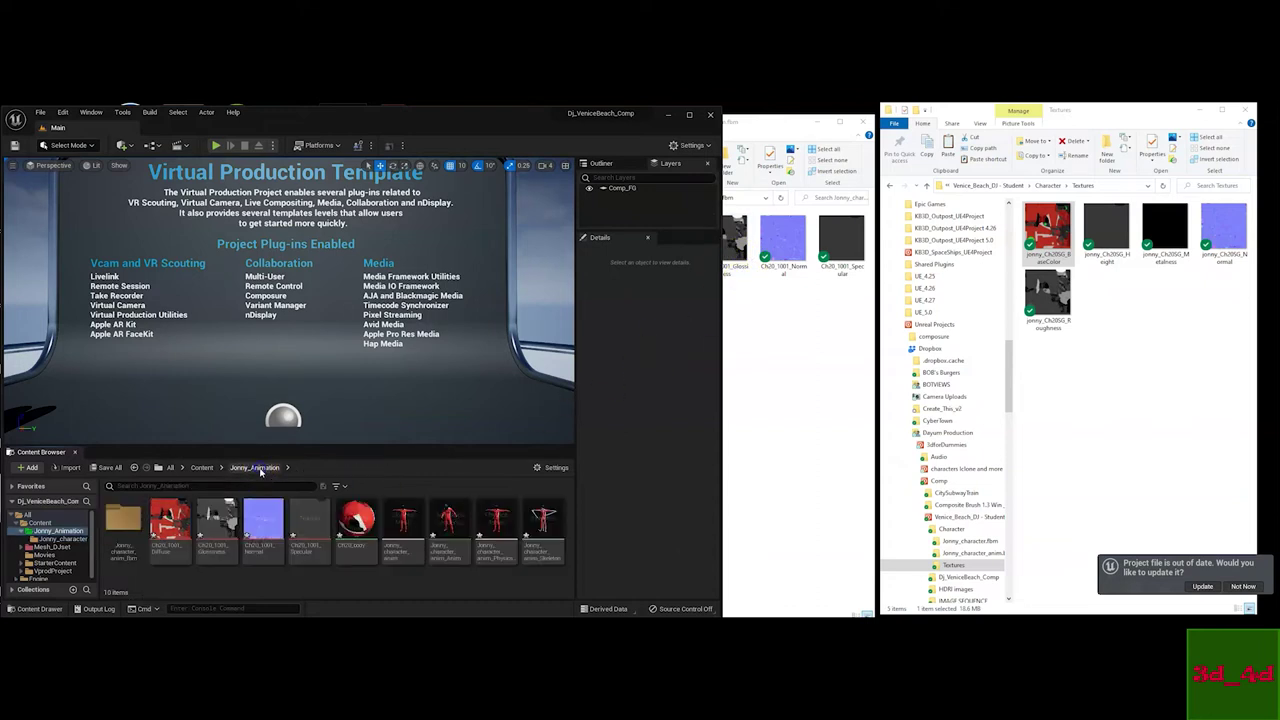
Open the Ch20_body material and spread its Texture Sample nodes out from the result node
double_click(356, 520)
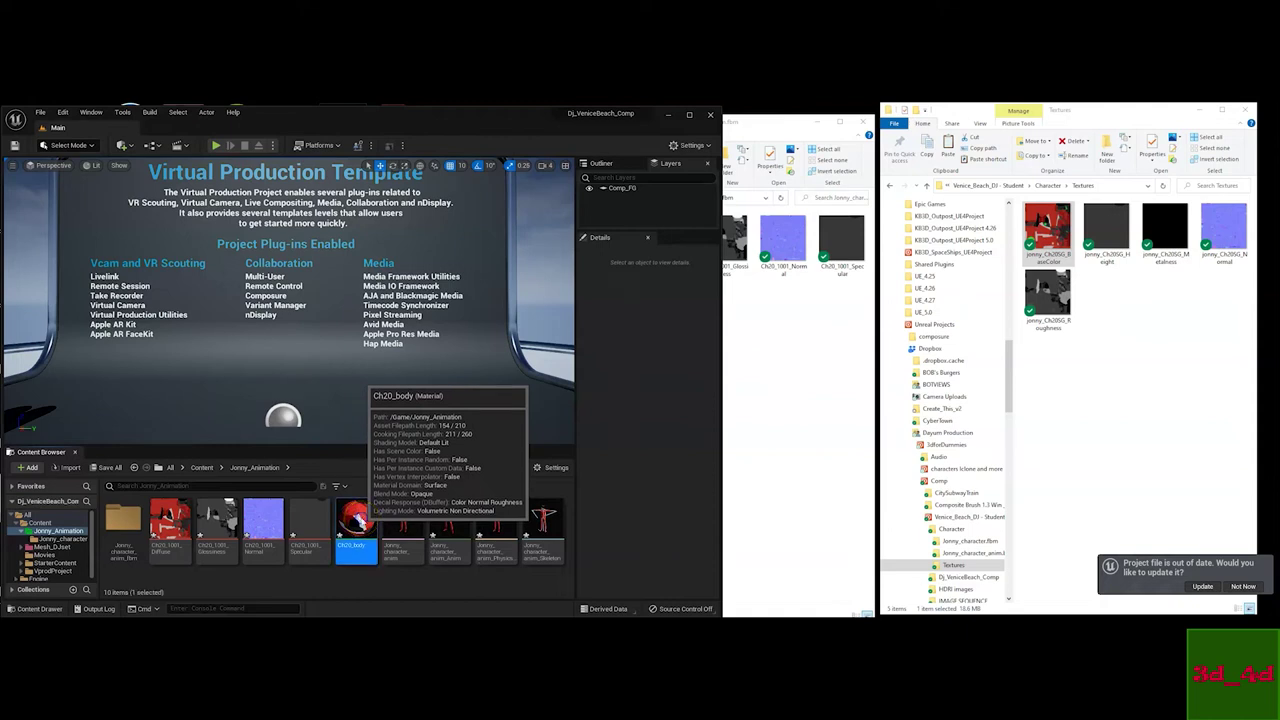
click(697, 260)
drag(697, 260, 872, 268)
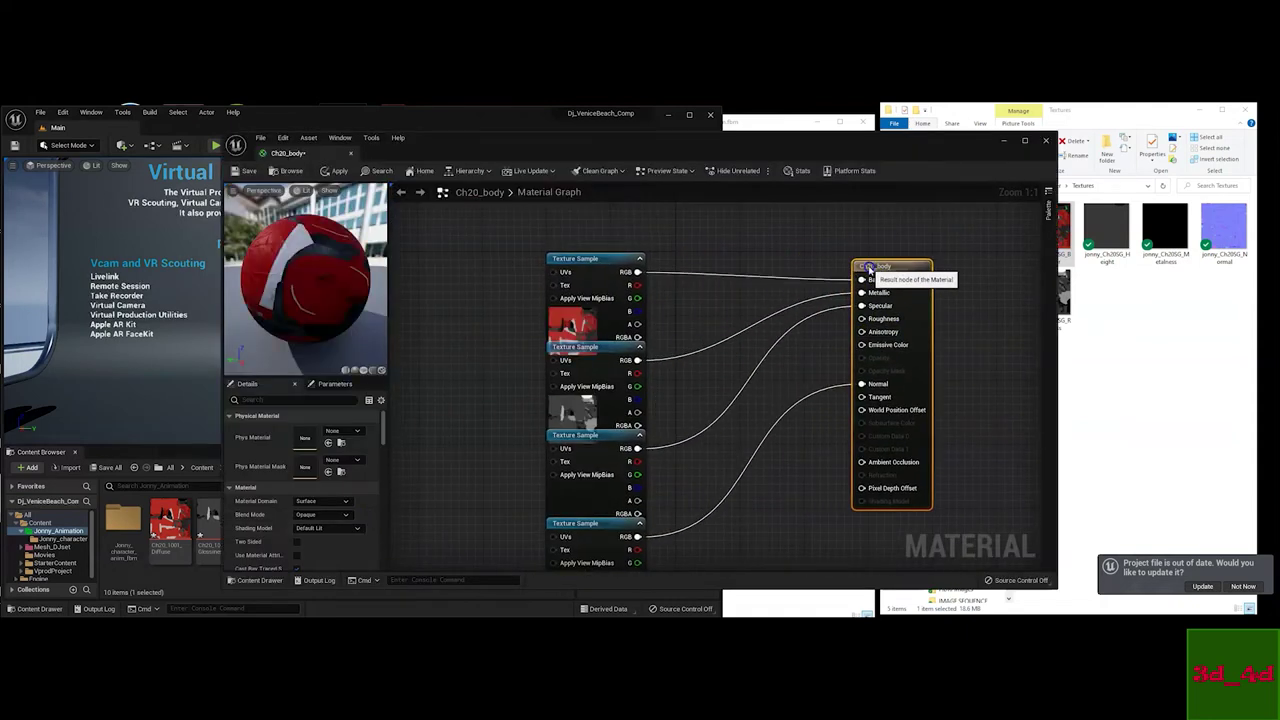
click(634, 260)
drag(607, 262, 537, 229)
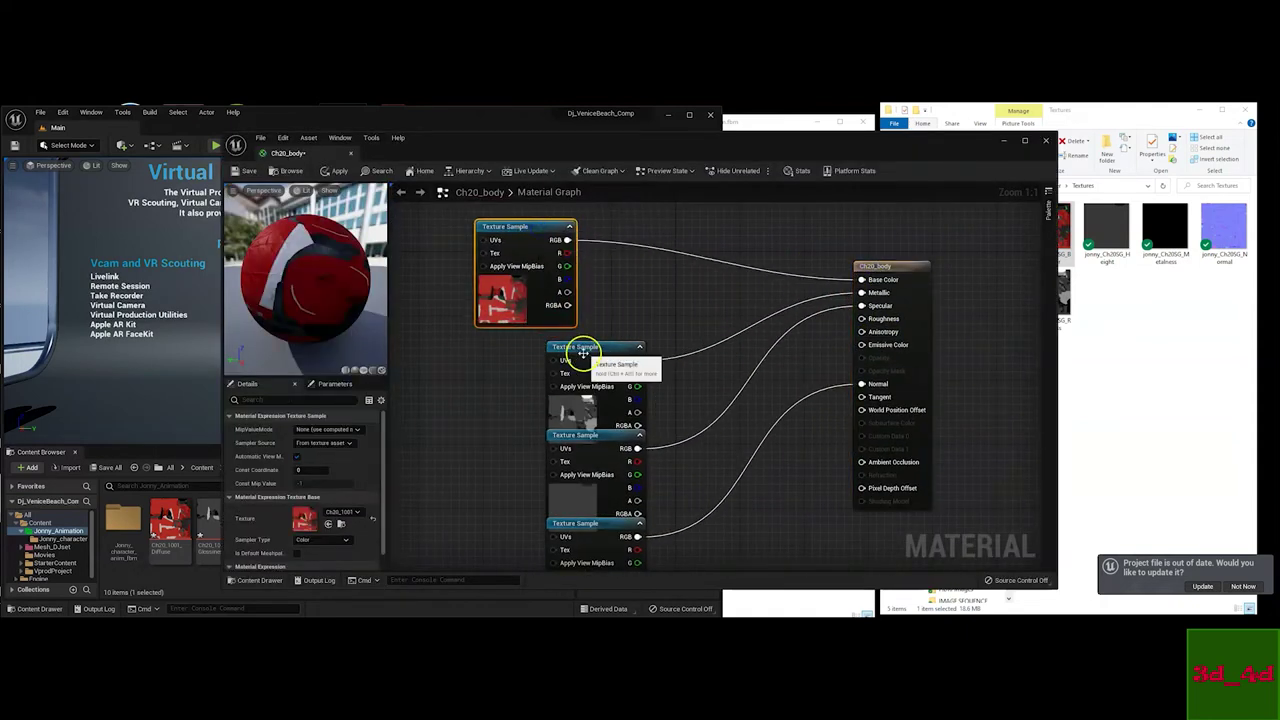
drag(583, 349, 490, 349)
drag(587, 436, 464, 465)
drag(563, 525, 495, 498)
right_drag(648, 350, 686, 523)
click(577, 269)
drag(577, 269, 569, 261)
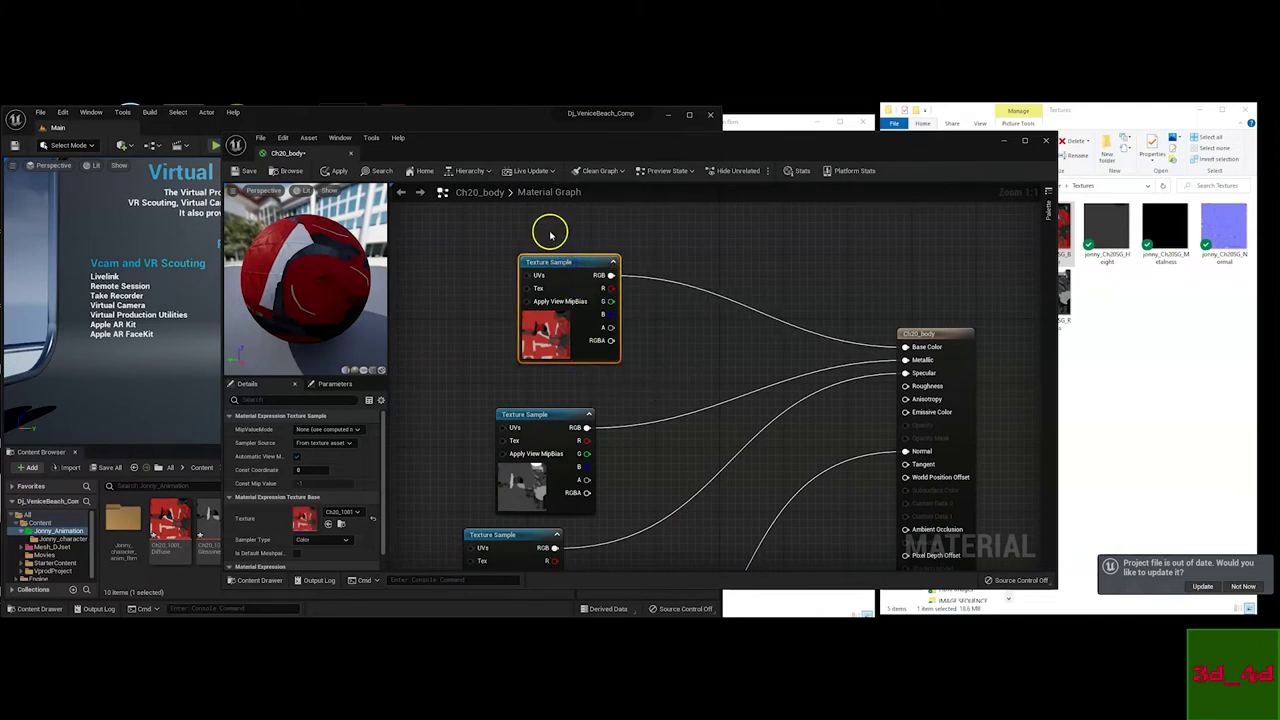
drag(543, 260, 551, 261)
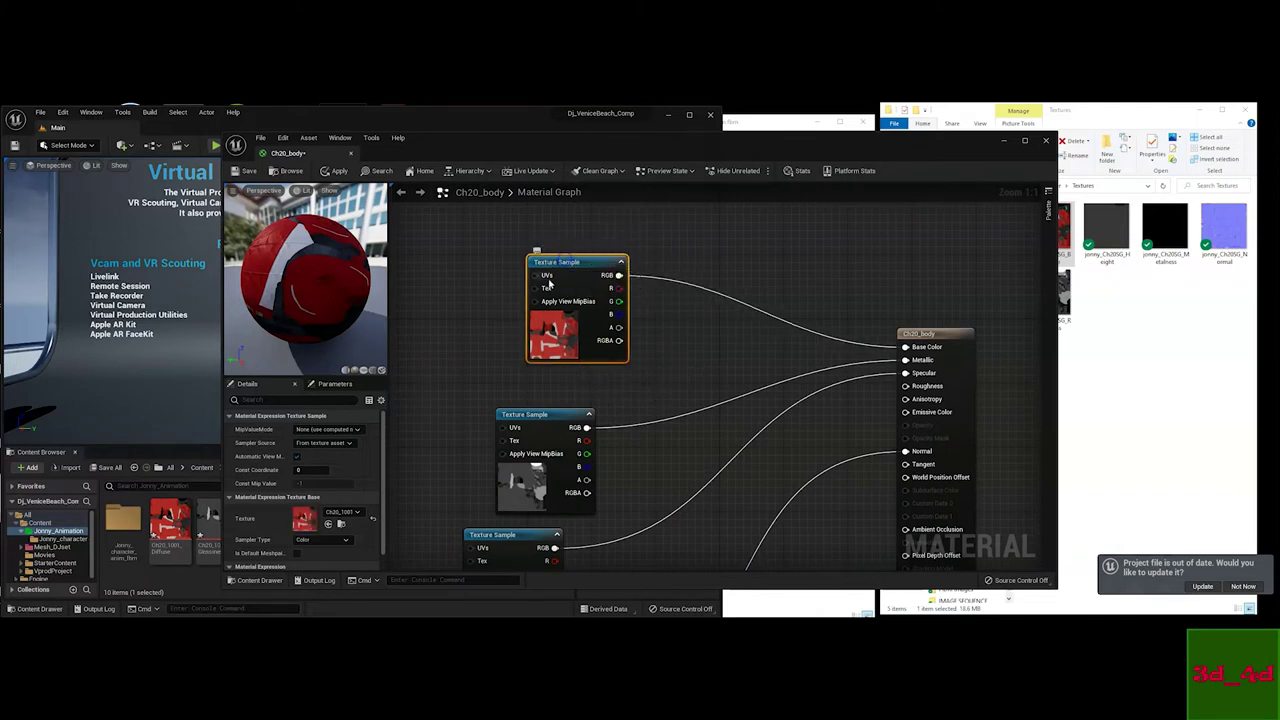
Assign jonny_Ch20SG_BaseColor to the top Texture Sample, check the preview sphere, and save
click(545, 288)
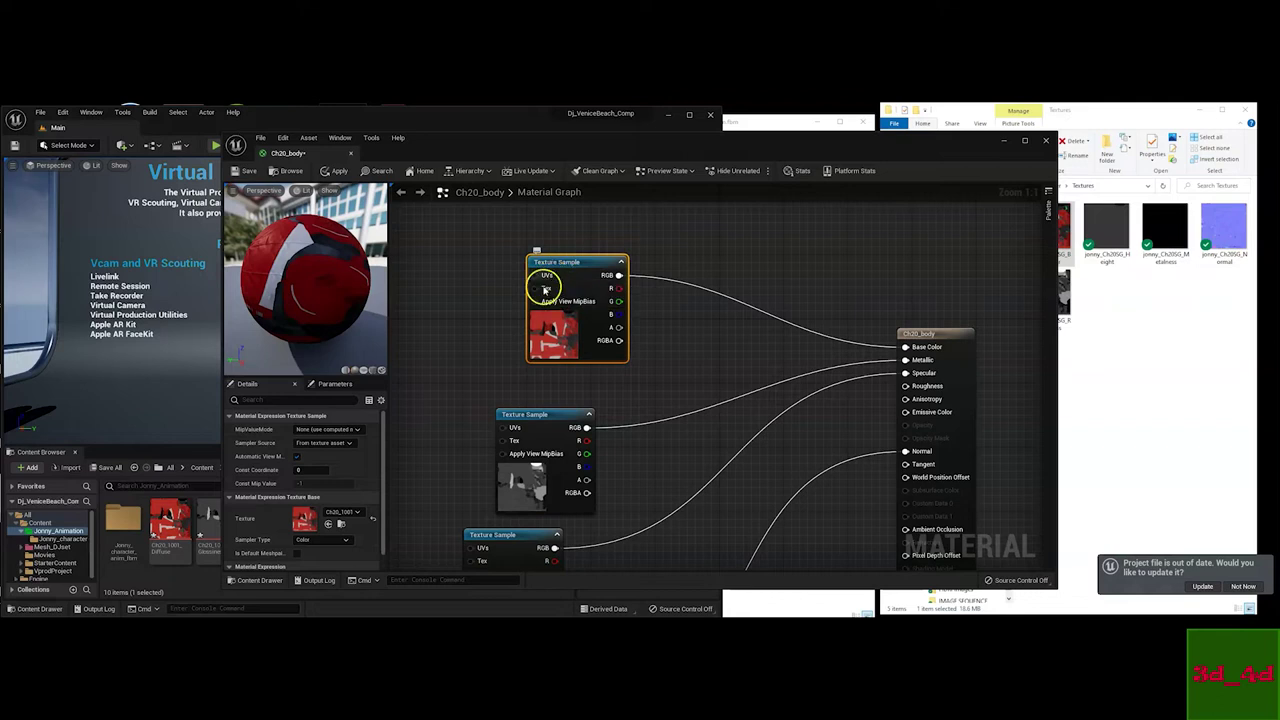
click(340, 511)
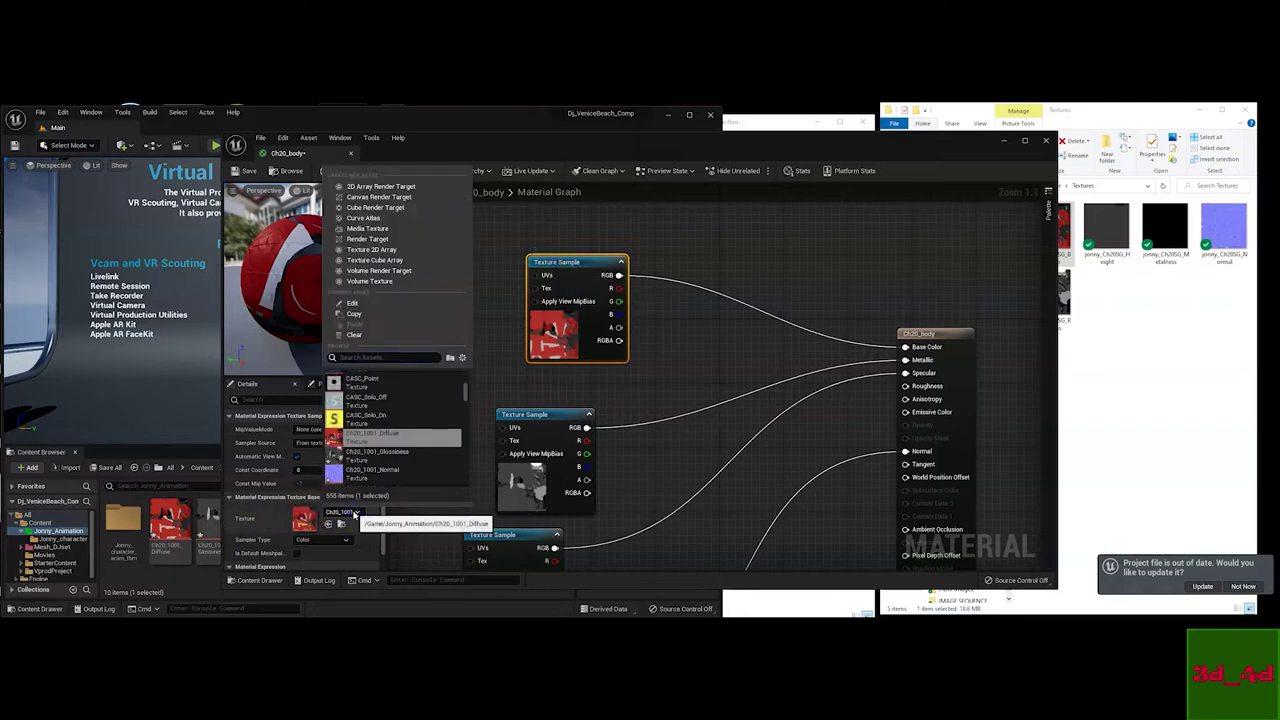
click(692, 338)
click(565, 261)
drag(424, 145, 480, 169)
click(62, 538)
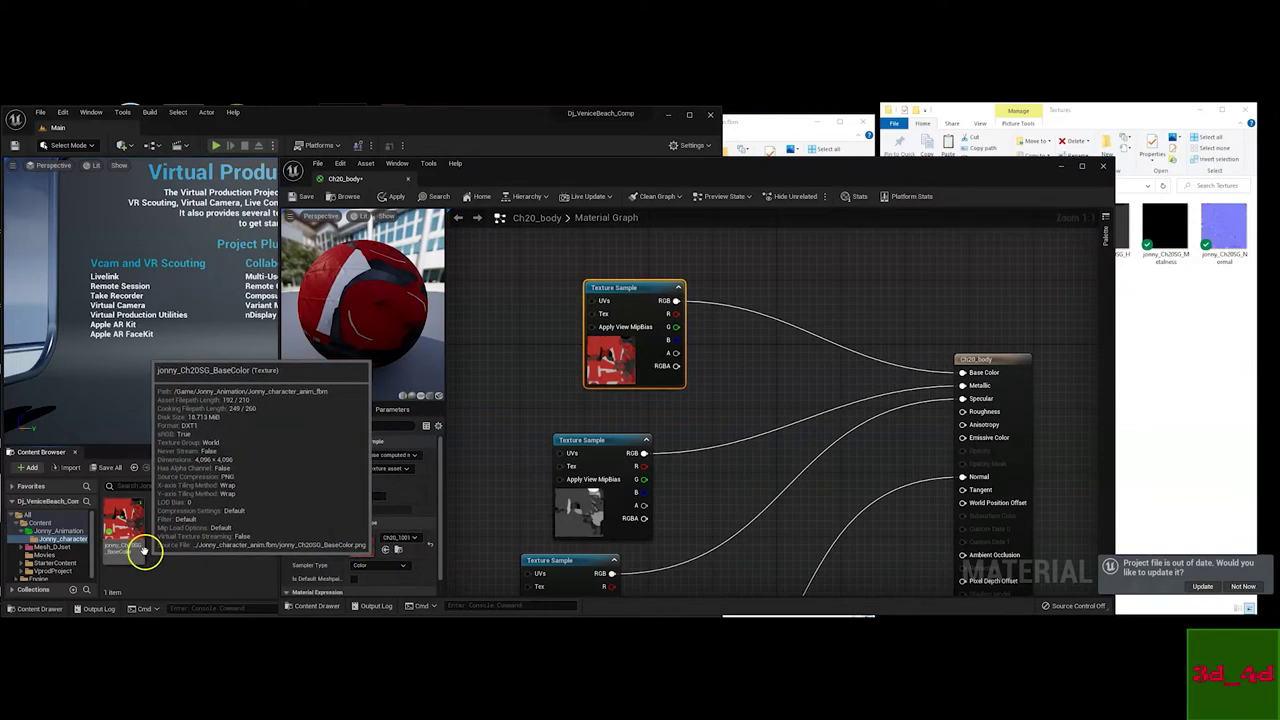
click(403, 539)
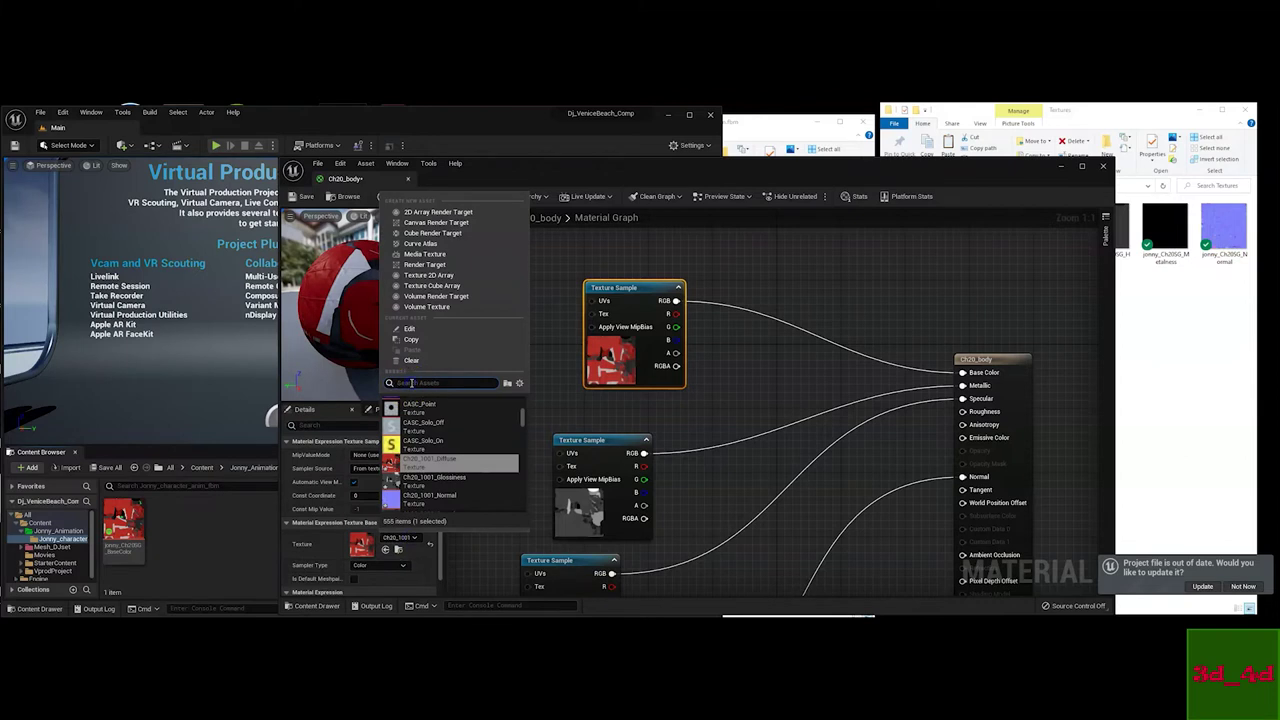
text(jon)
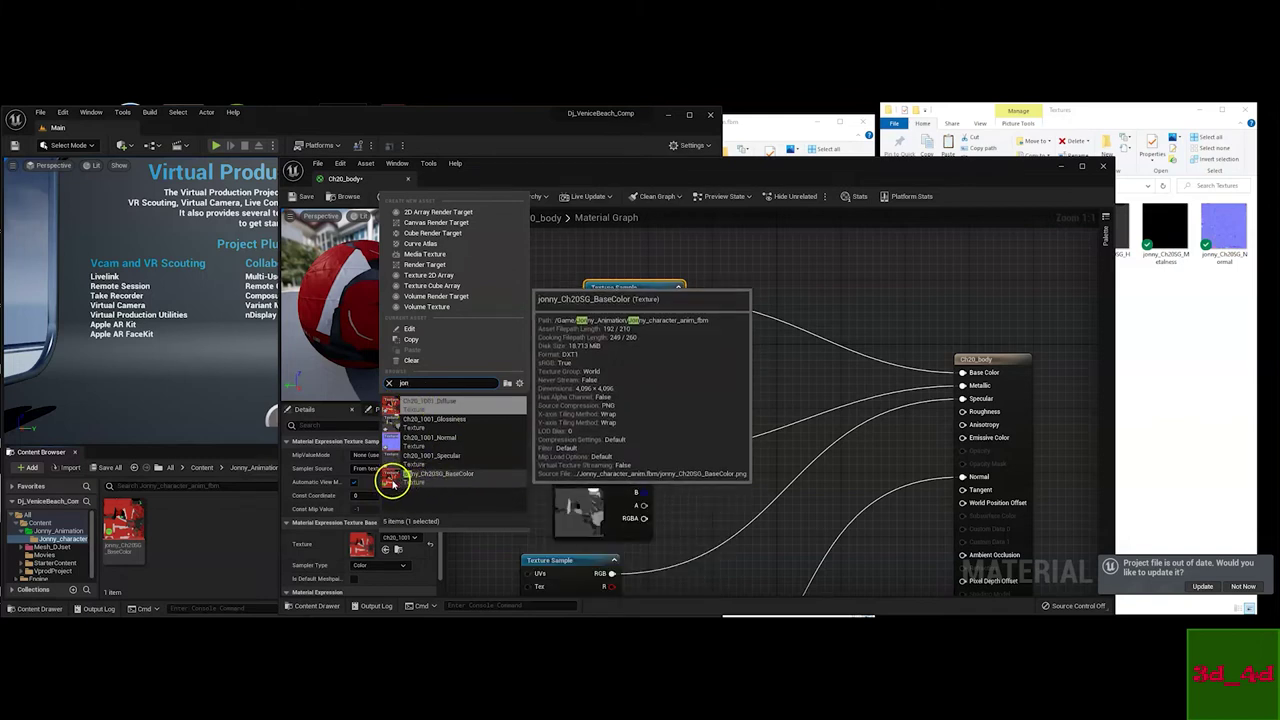
click(447, 478)
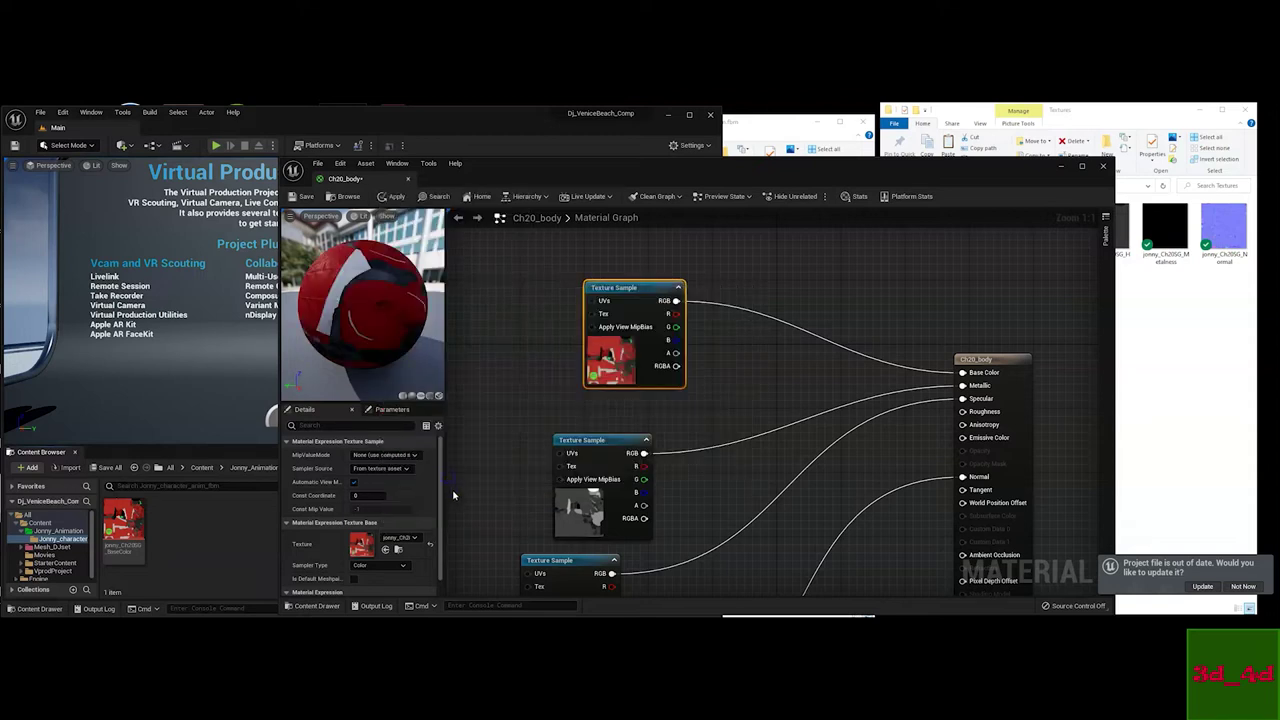
mouse_move(388, 290)
mouse_down()
mouse_move(360, 292)
mouse_move(388, 288)
mouse_move(370, 296)
mouse_move(396, 306)
mouse_move(594, 266)
mouse_move(363, 271)
mouse_move(457, 263)
mouse_move(287, 255)
mouse_up()
click(300, 196)
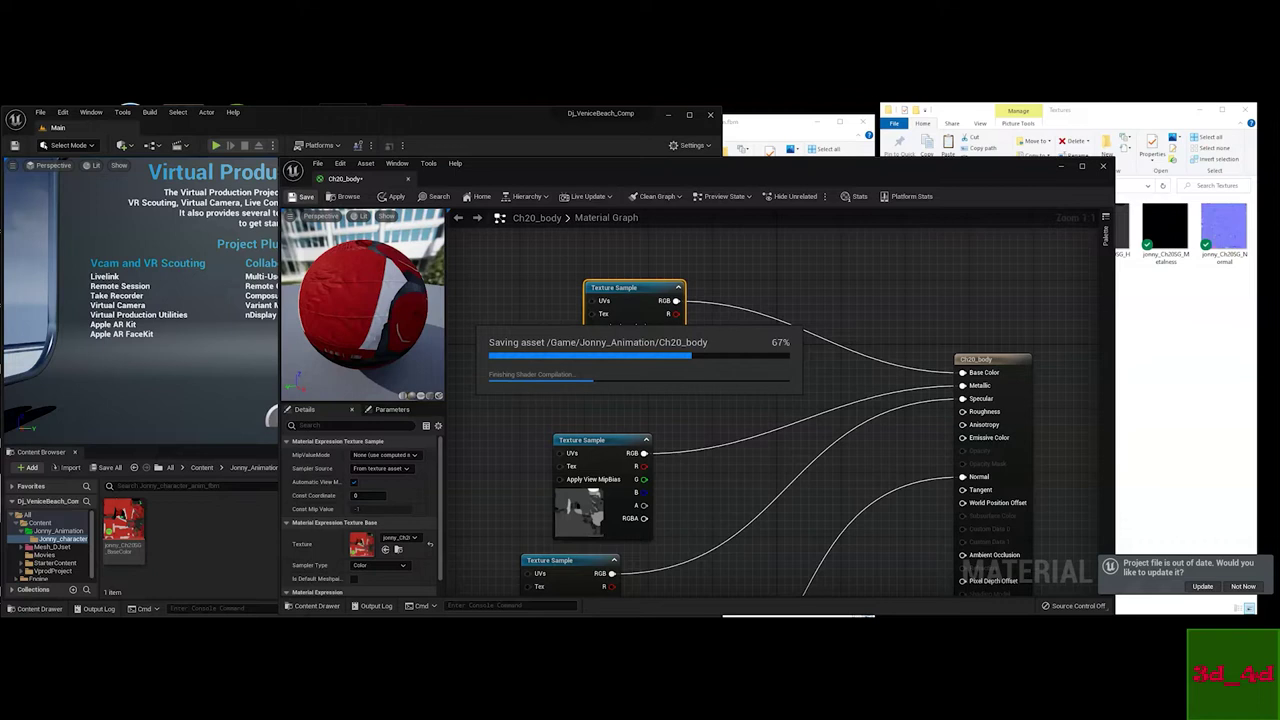
Open Jonny_character_anim_Anim from Jonny_Animation and watch the red-suited character animate
click(1060, 166)
click(689, 114)
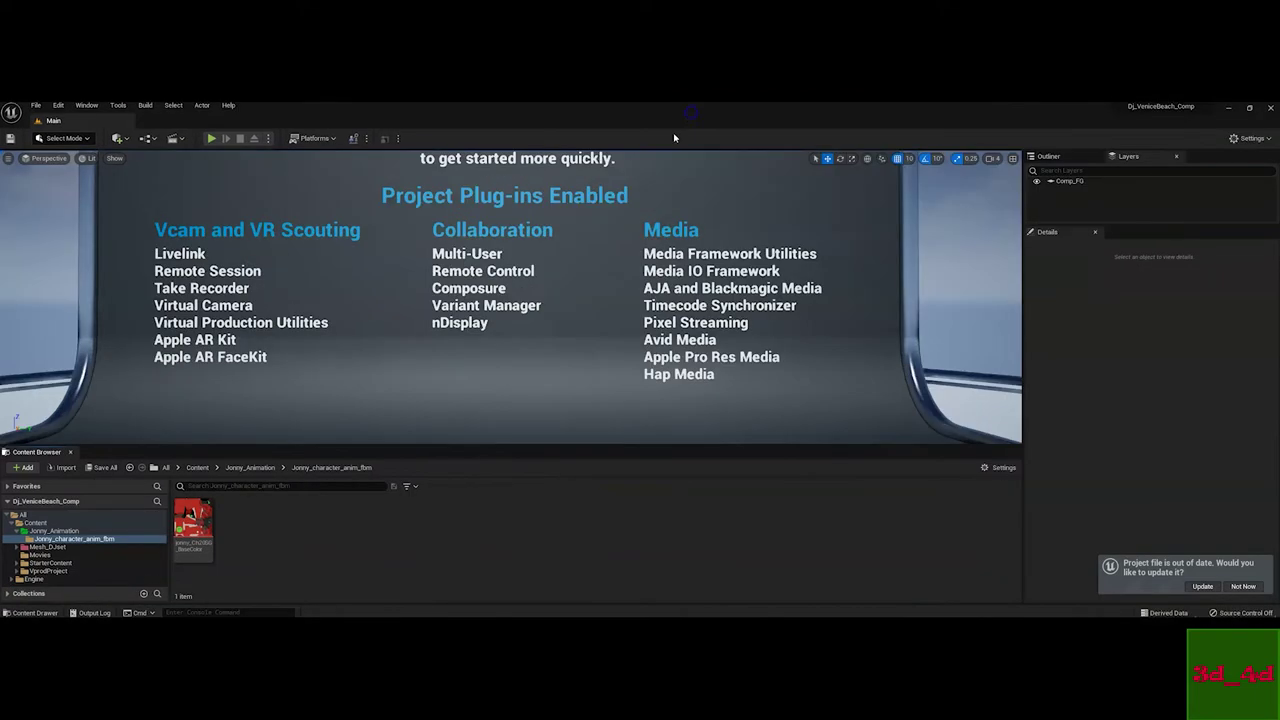
click(251, 468)
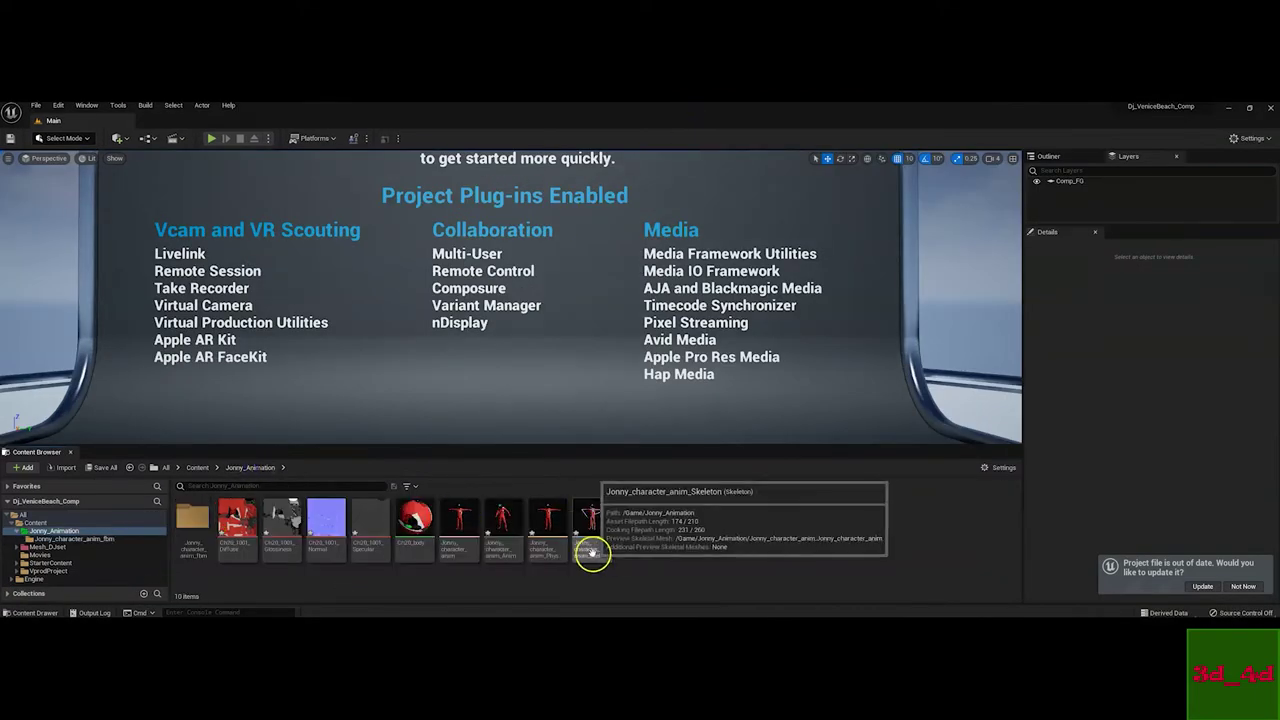
double_click(505, 520)
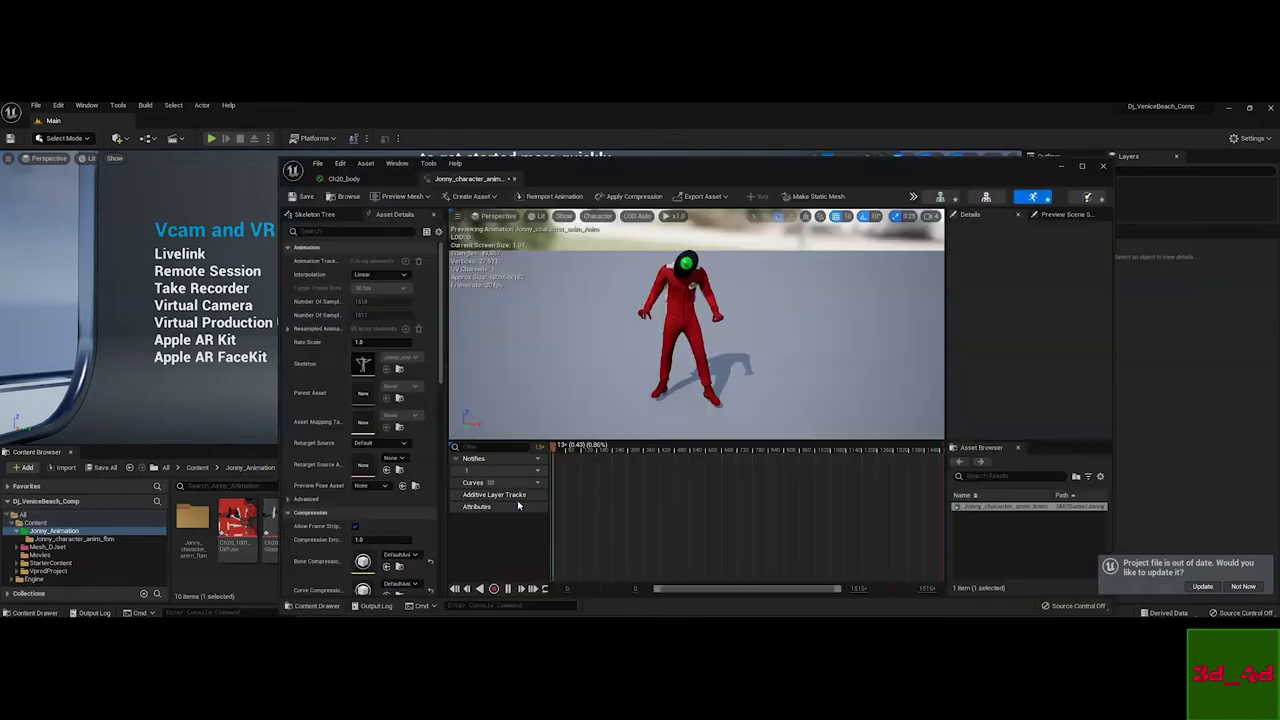
drag(743, 292, 649, 347)
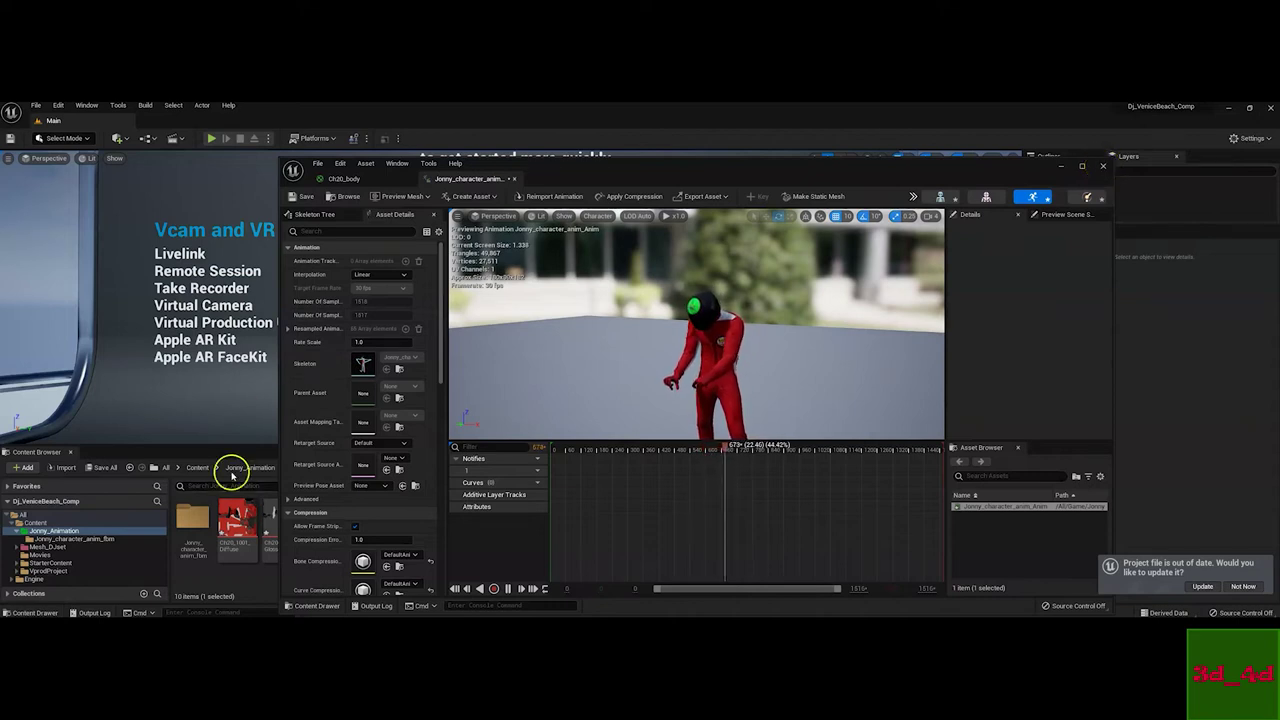
click(1100, 166)
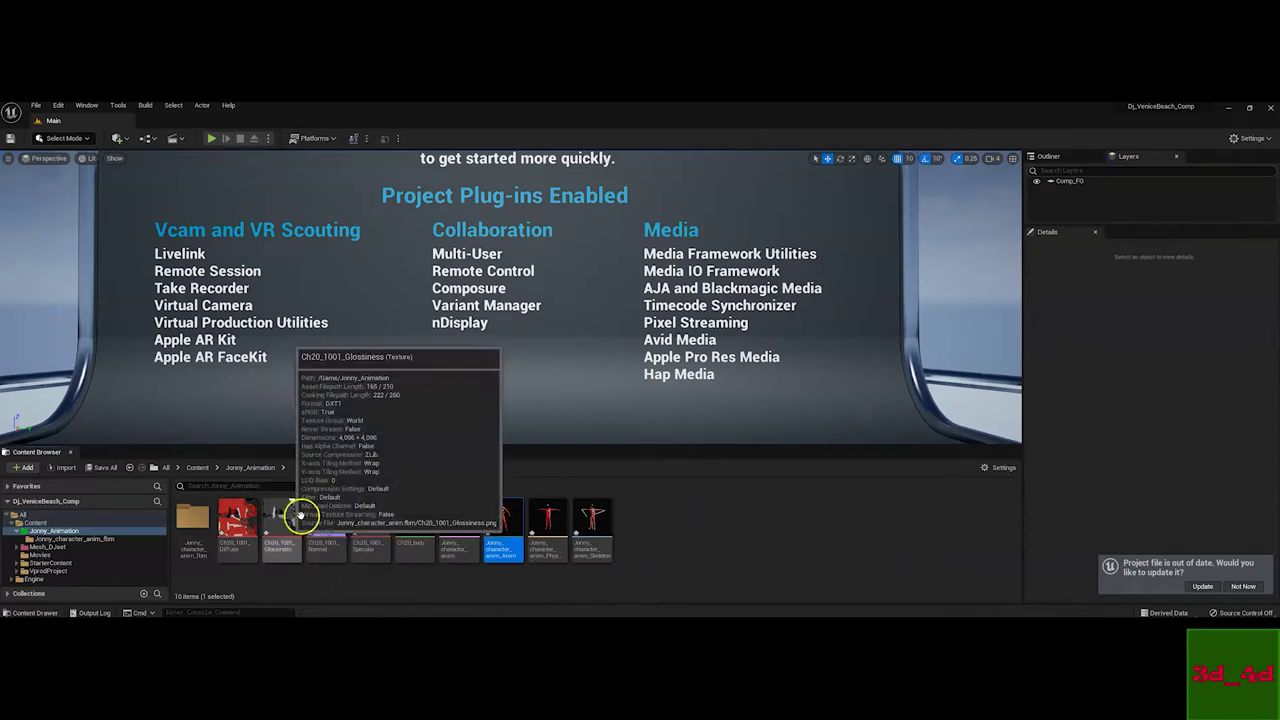
Go from Jonny_Animation up to Content, then into Mesh_DJset > DJset
click(197, 518)
double_click(197, 518)
click(250, 468)
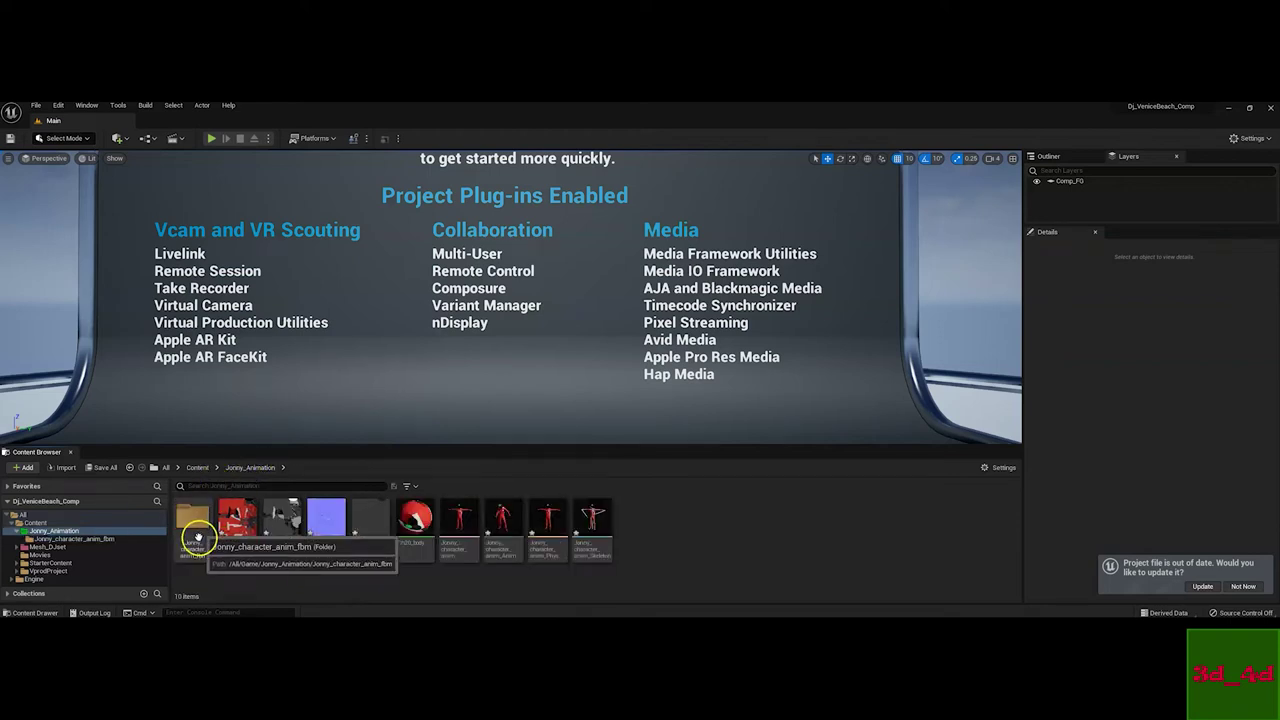
click(199, 469)
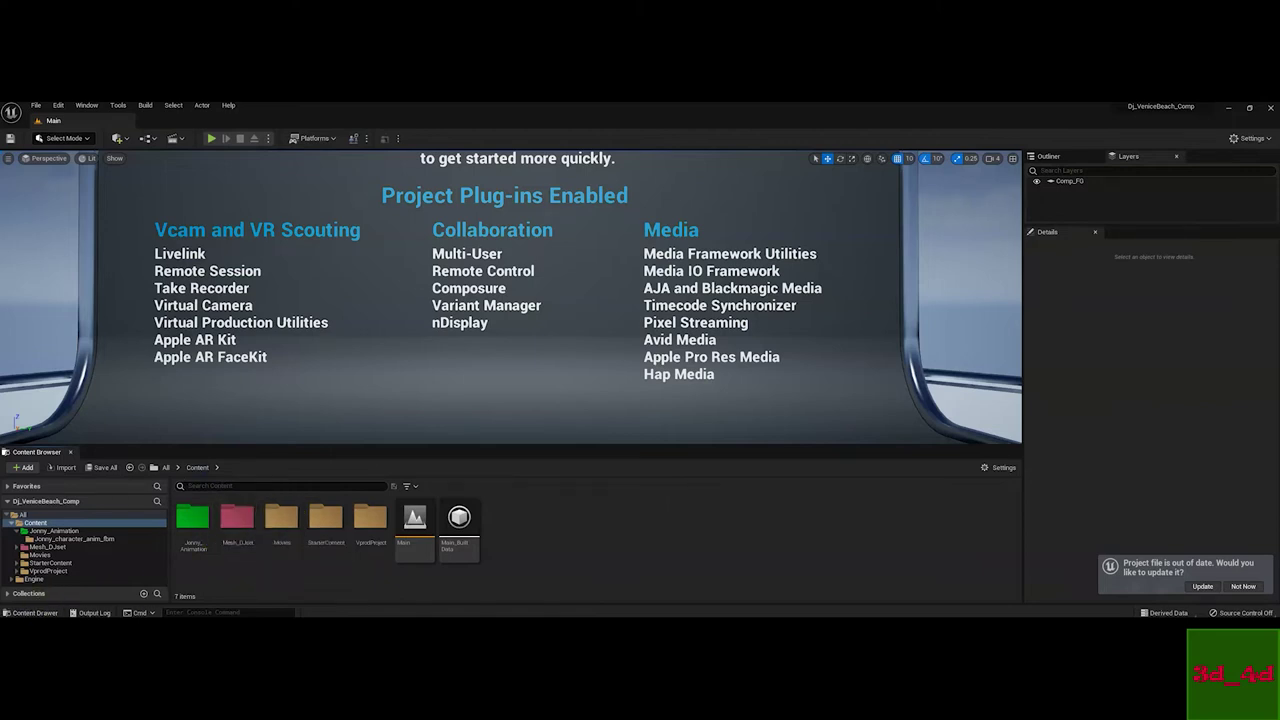
double_click(230, 530)
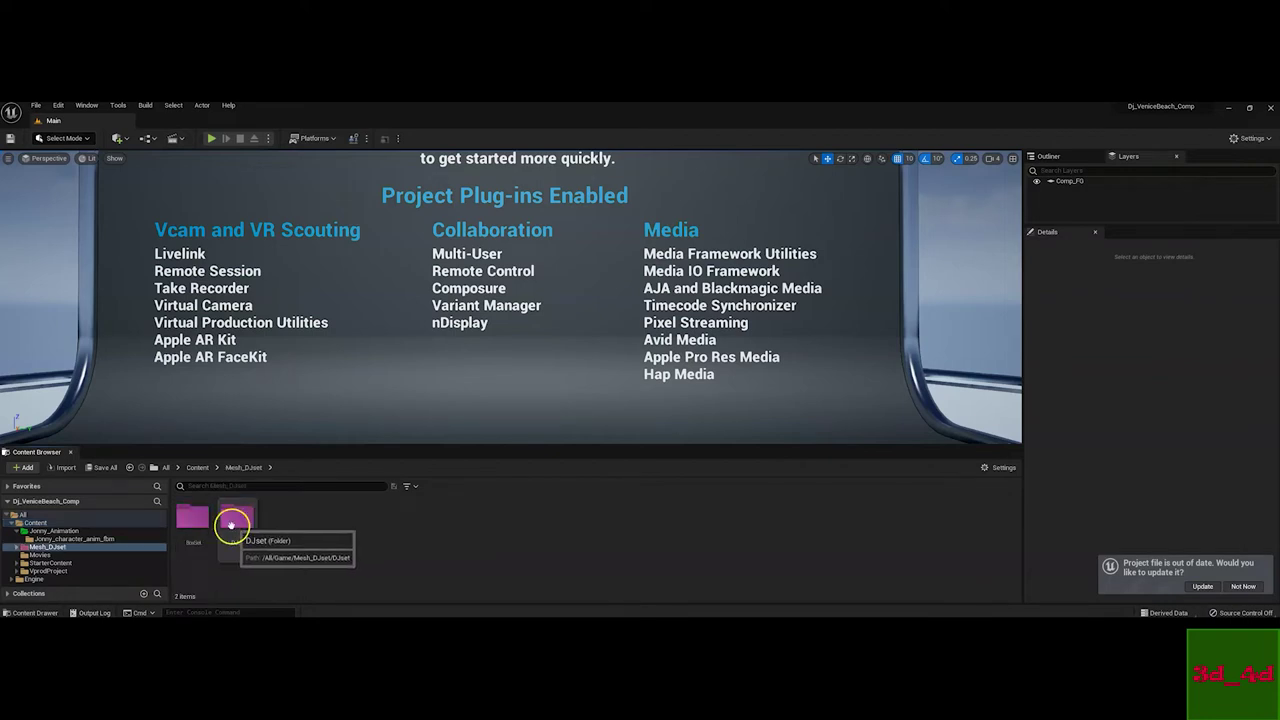
double_click(246, 523)
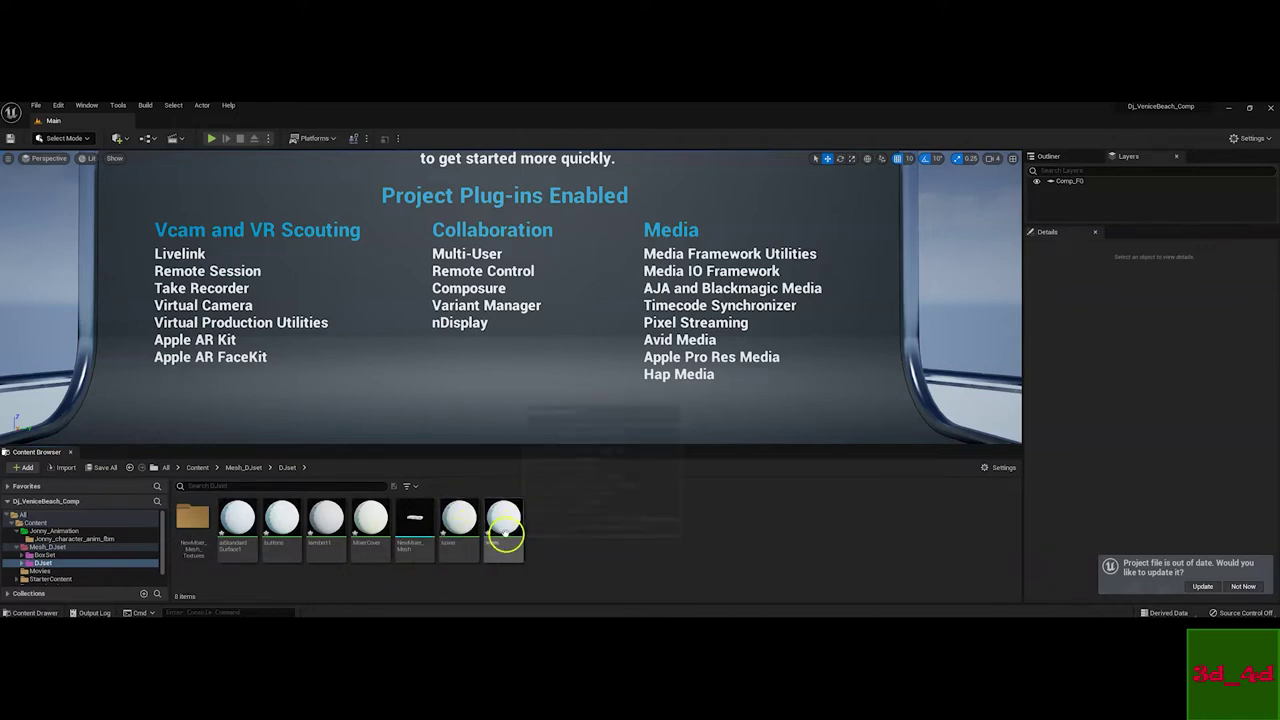
Open NewMixer_Mesh in the Static Mesh Editor and orbit to a diagonal view
mouse_move(420, 545)
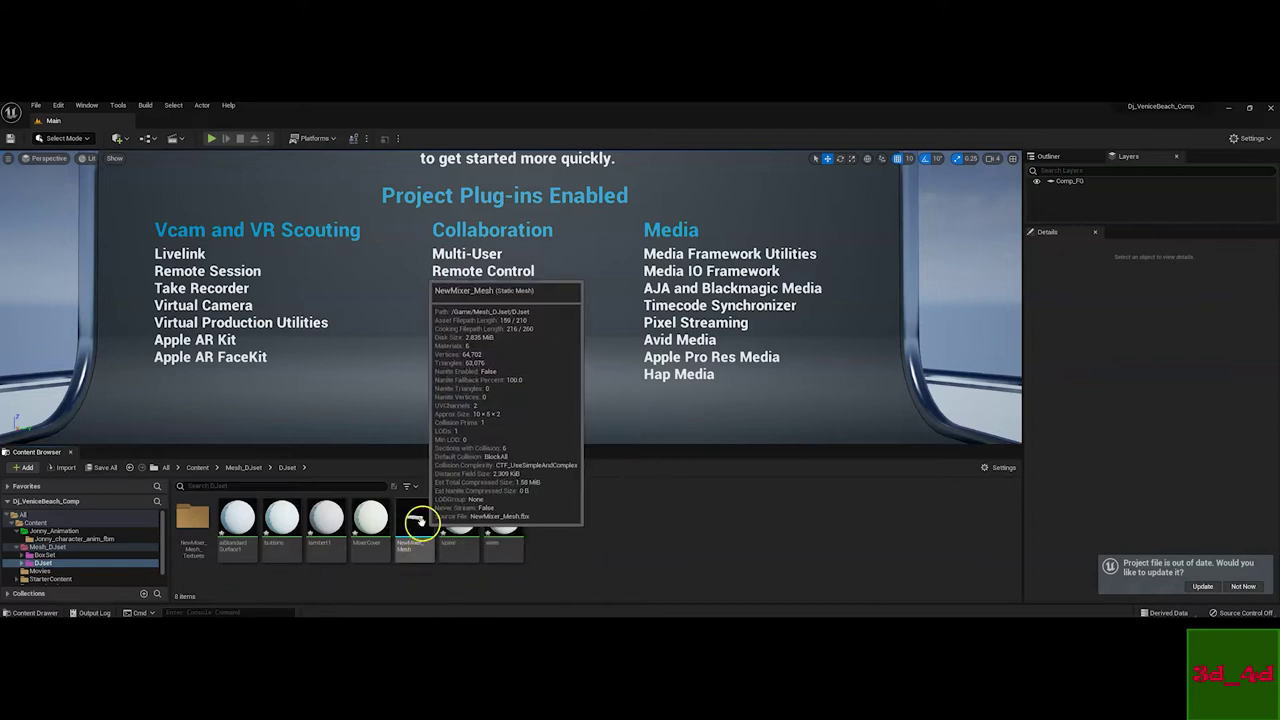
double_click(416, 522)
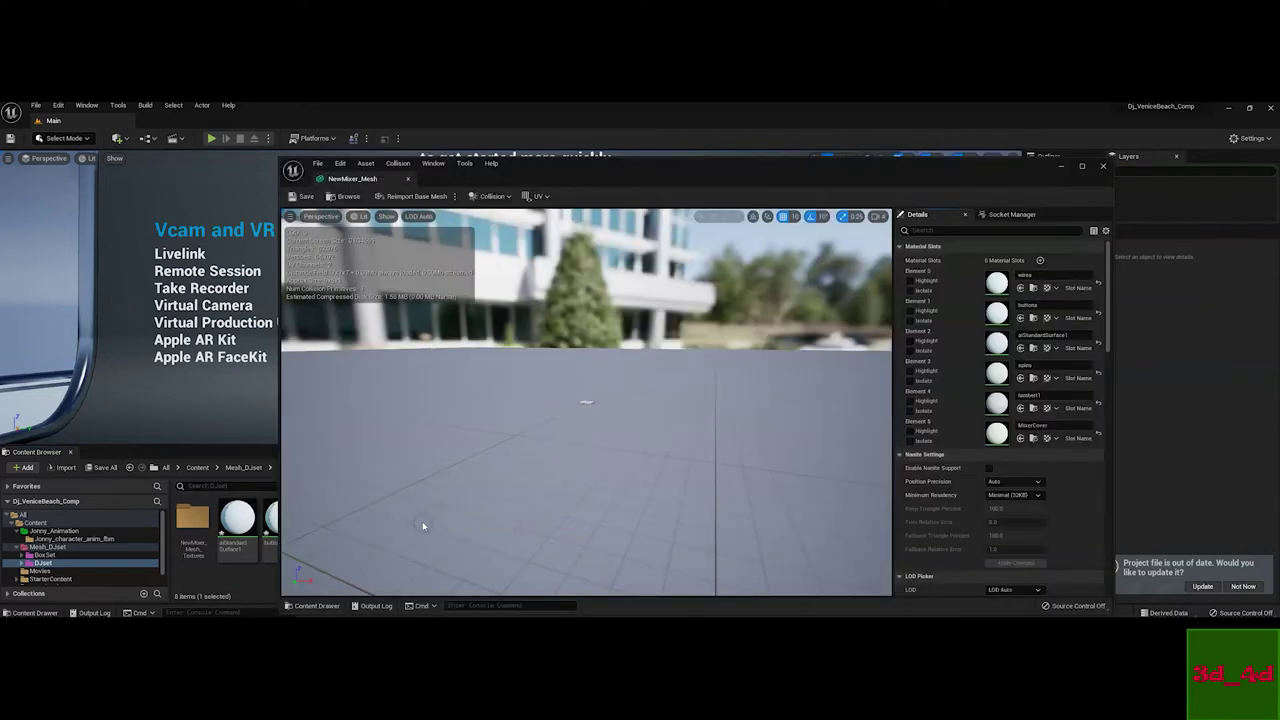
drag(614, 402, 588, 405)
click(1000, 438)
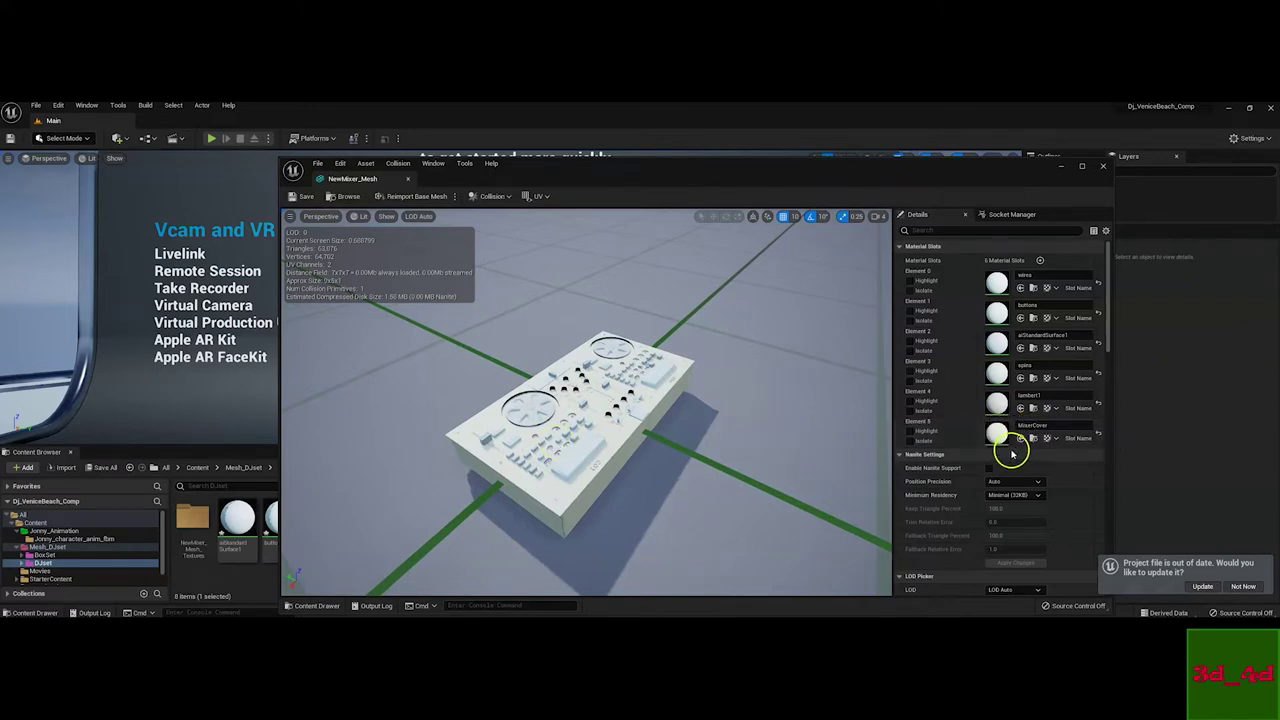
Open the MixerCover material and delete its Param colour node
double_click(996, 433)
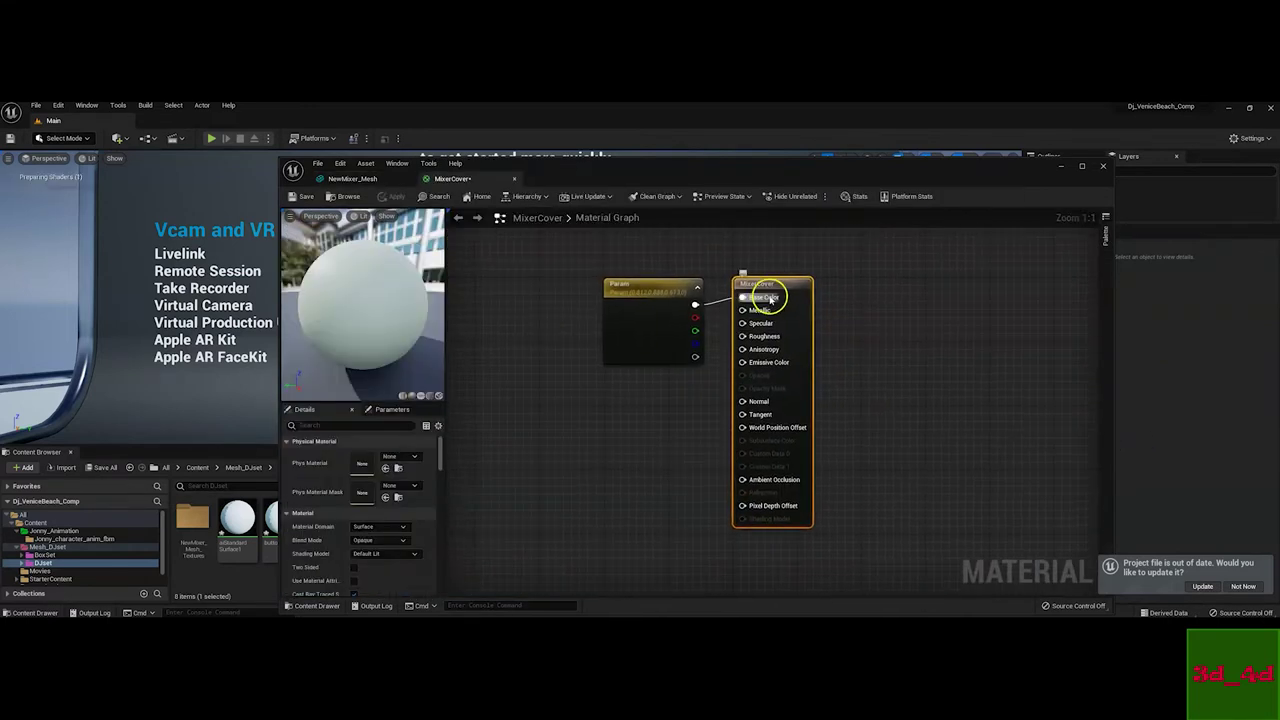
drag(757, 297, 912, 298)
click(652, 286)
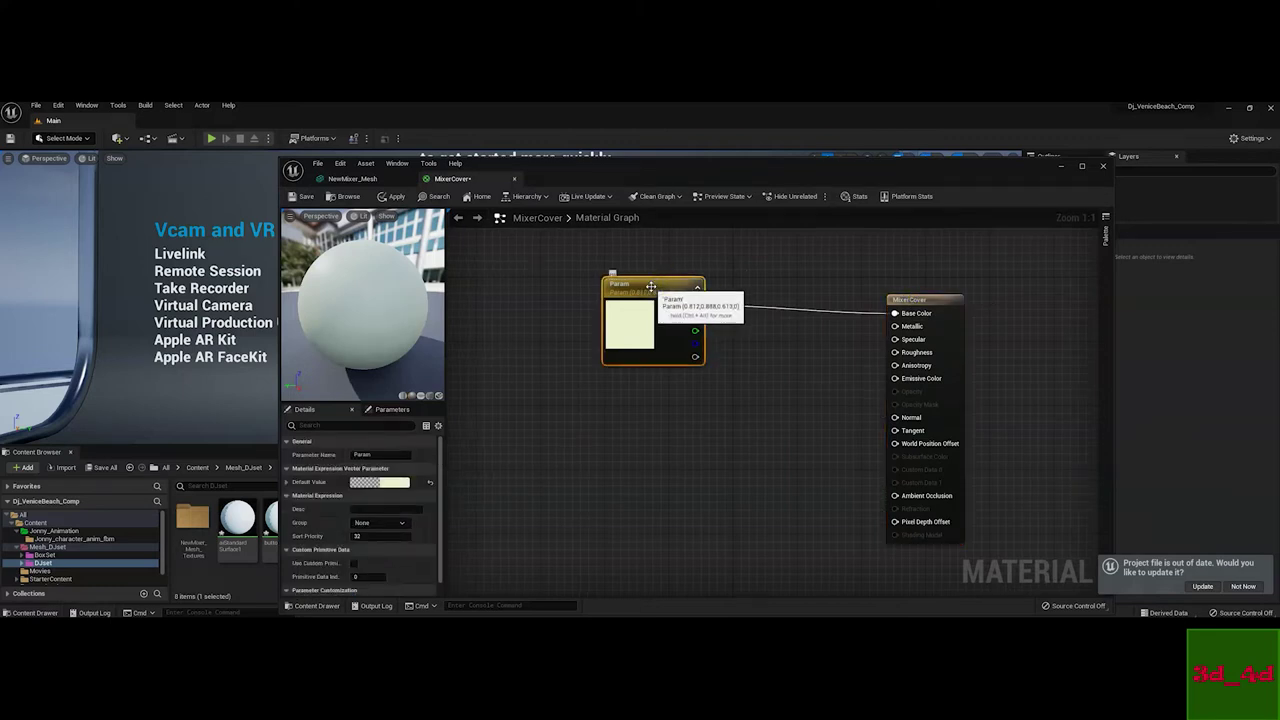
click(646, 286)
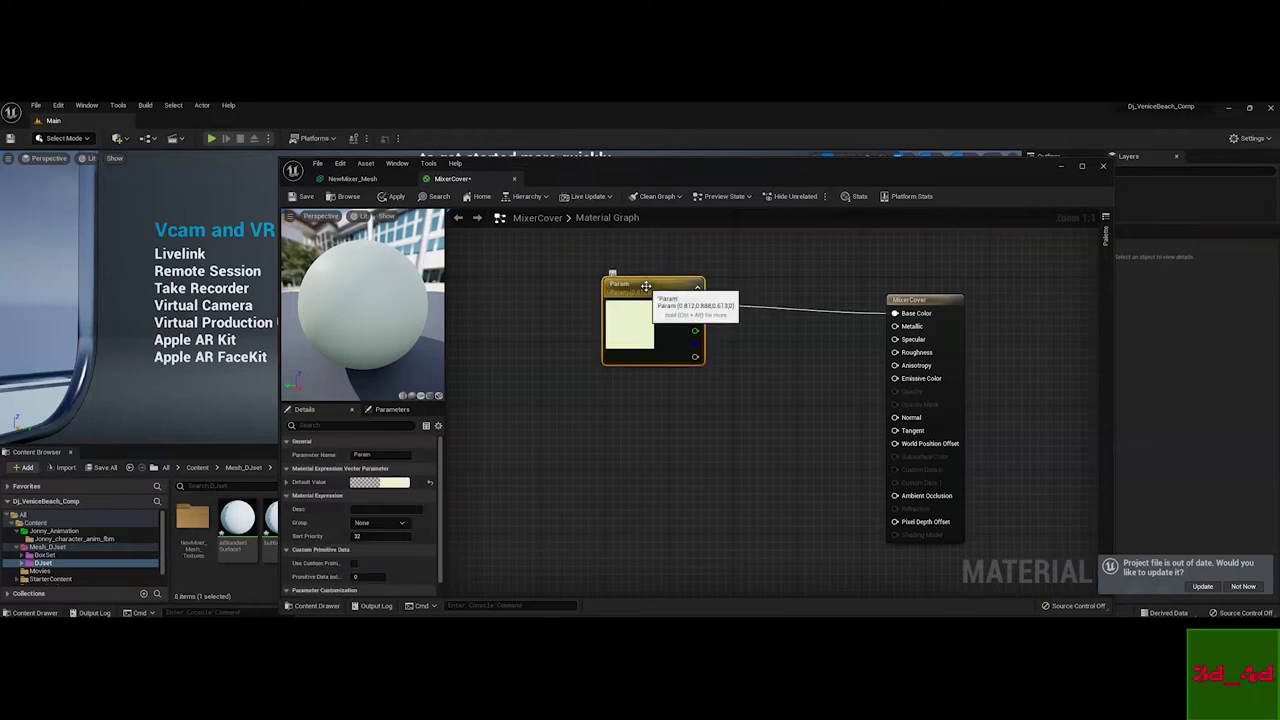
key(Delete)
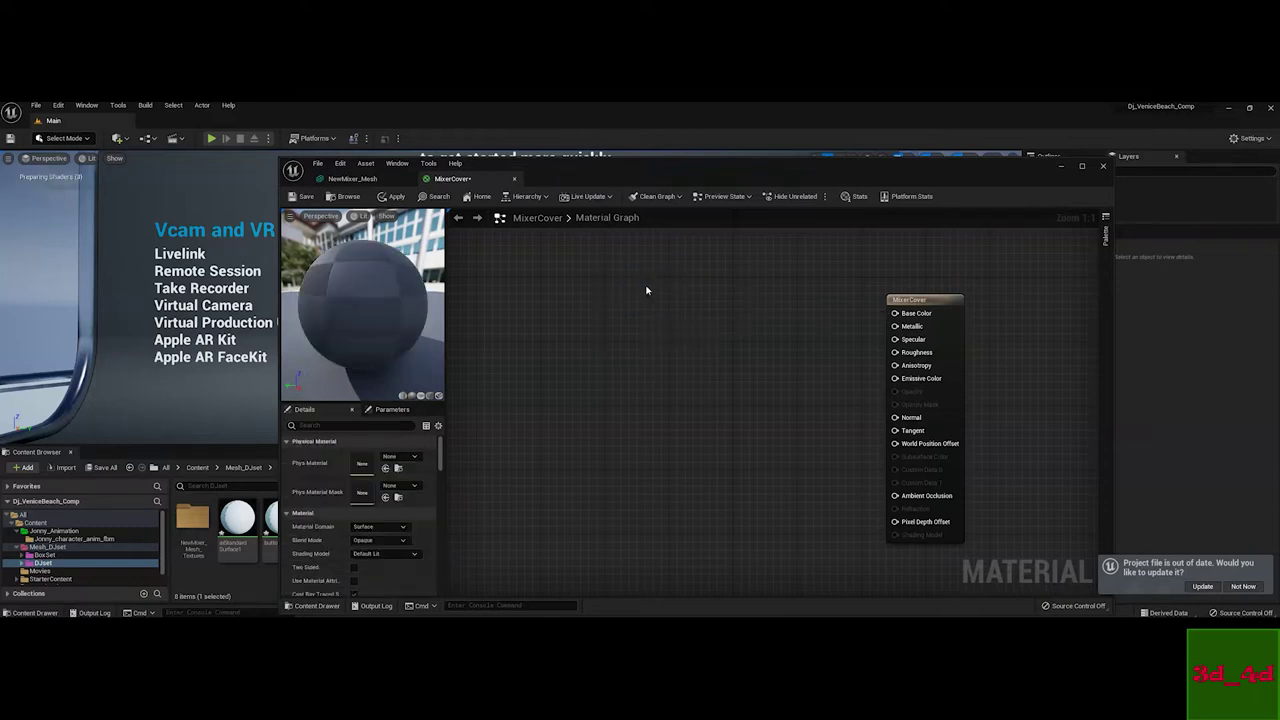
Filter NewMixer_Mesh_Textures by 'mixer cover' and drag all five textures into the graph
drag(596, 170, 655, 148)
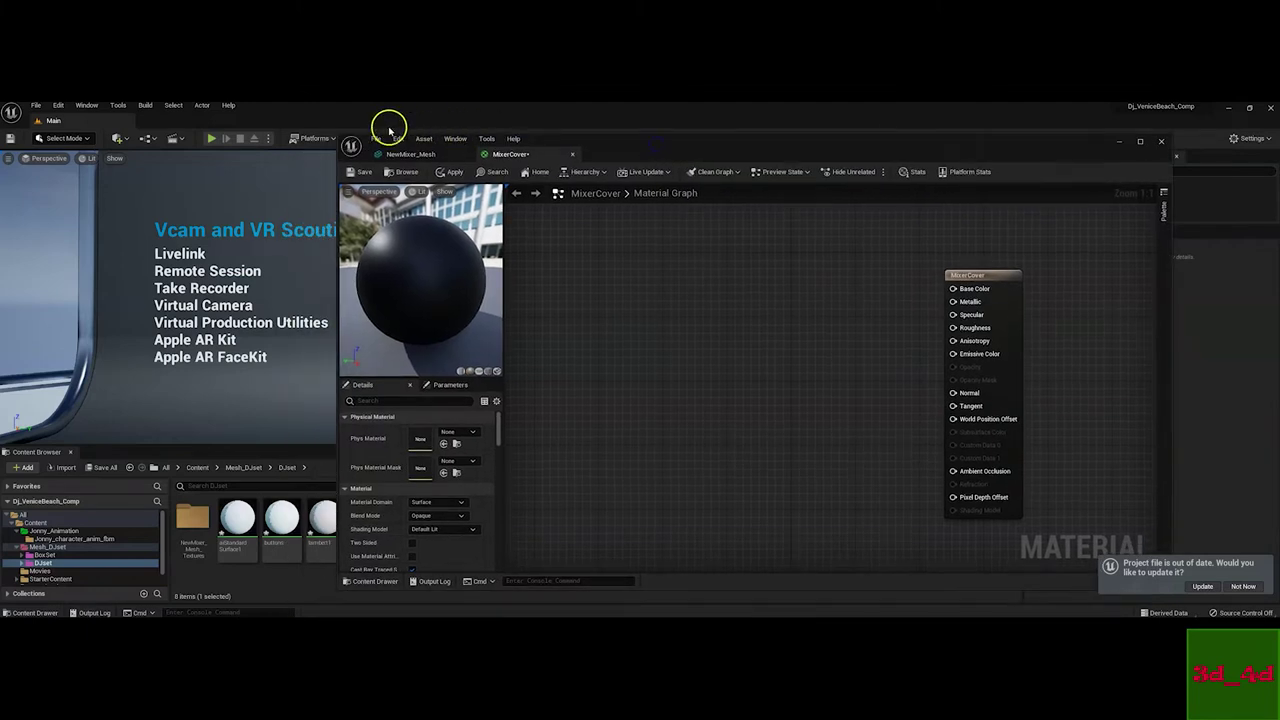
drag(337, 137, 522, 144)
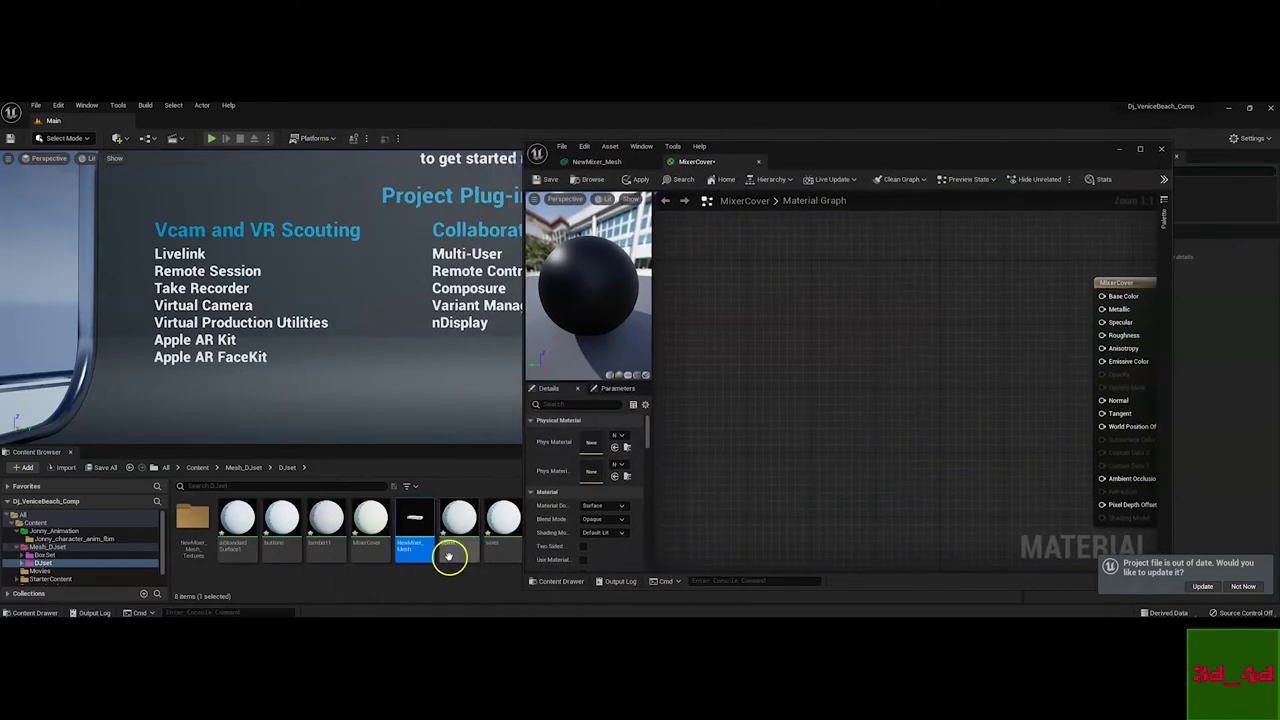
double_click(188, 540)
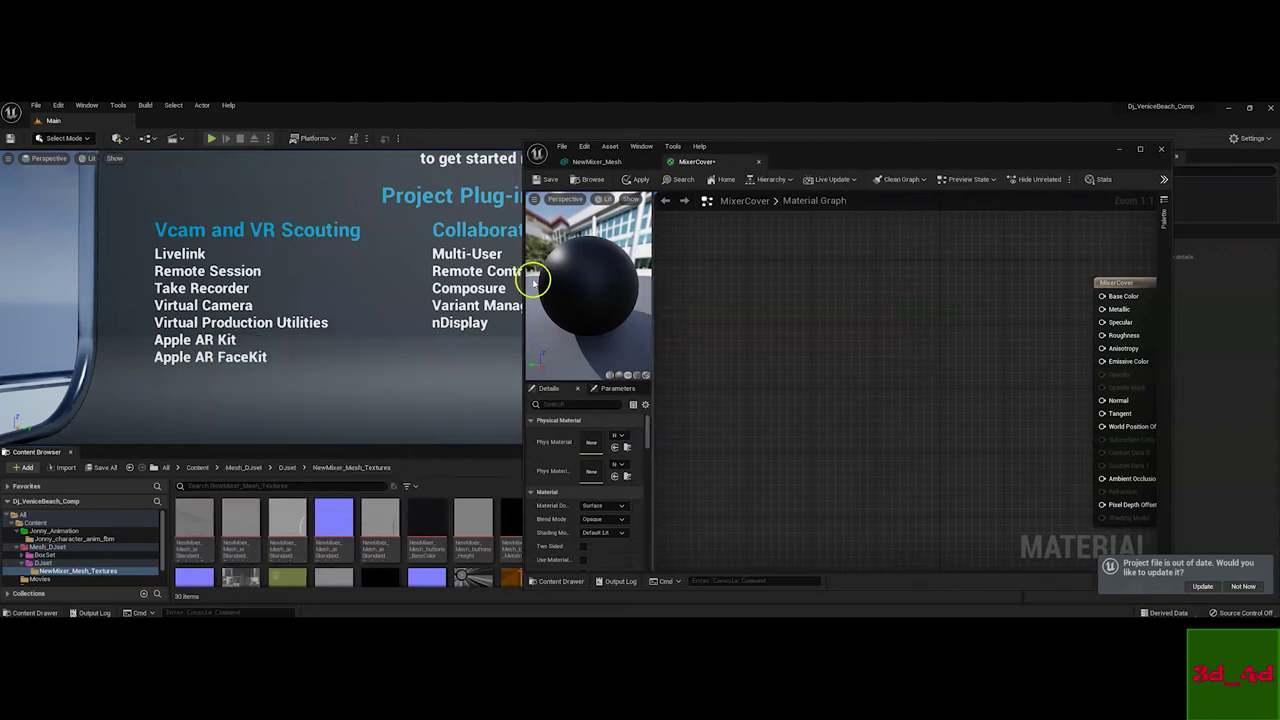
drag(522, 279, 763, 279)
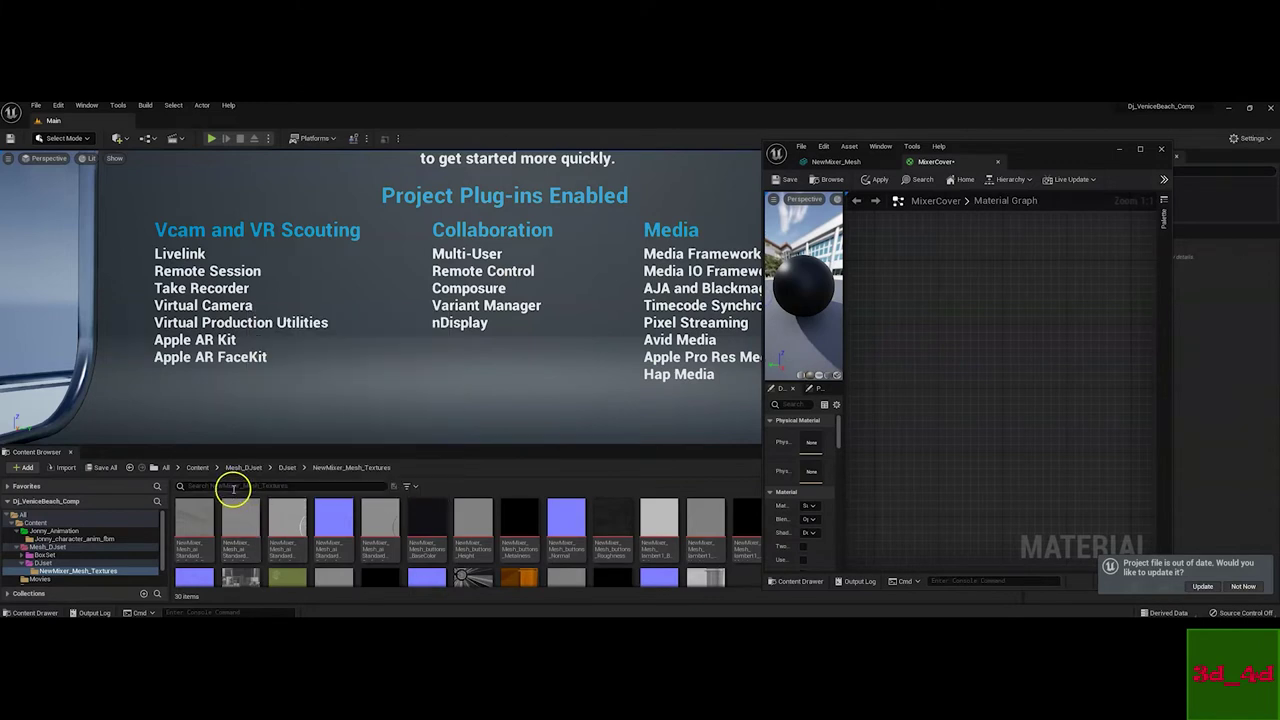
drag(1035, 158, 835, 157)
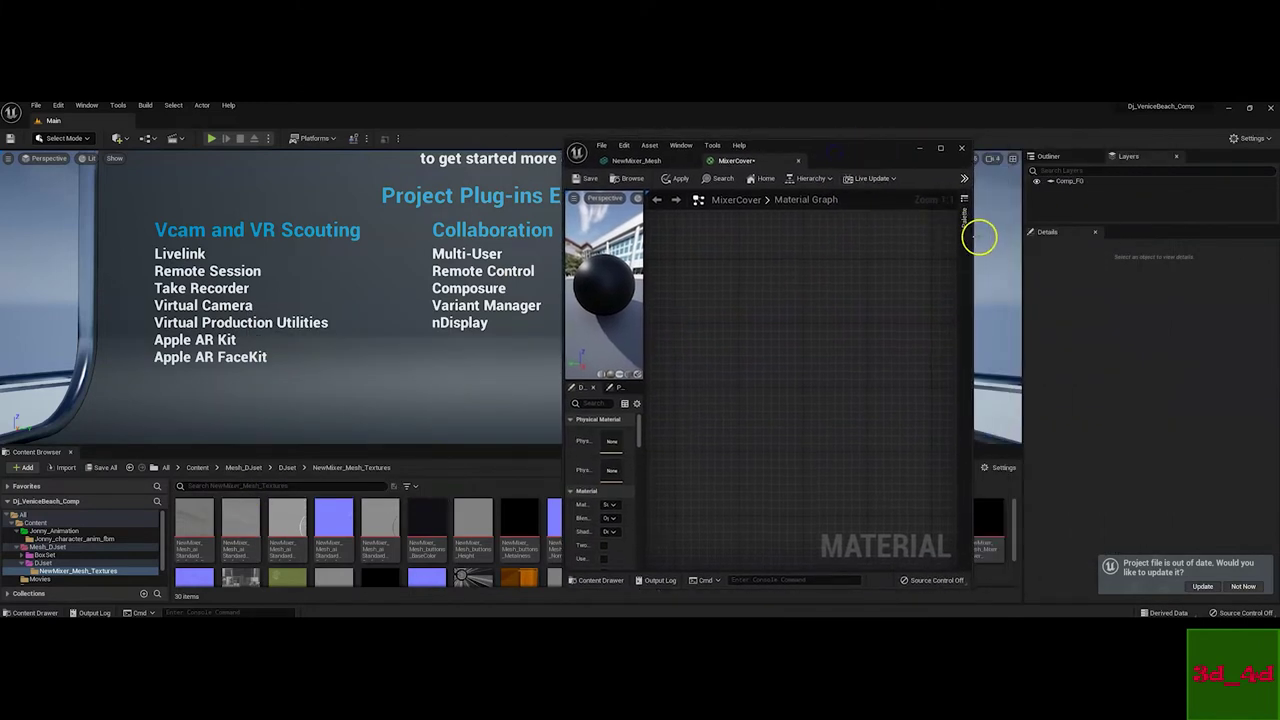
drag(981, 237, 1235, 255)
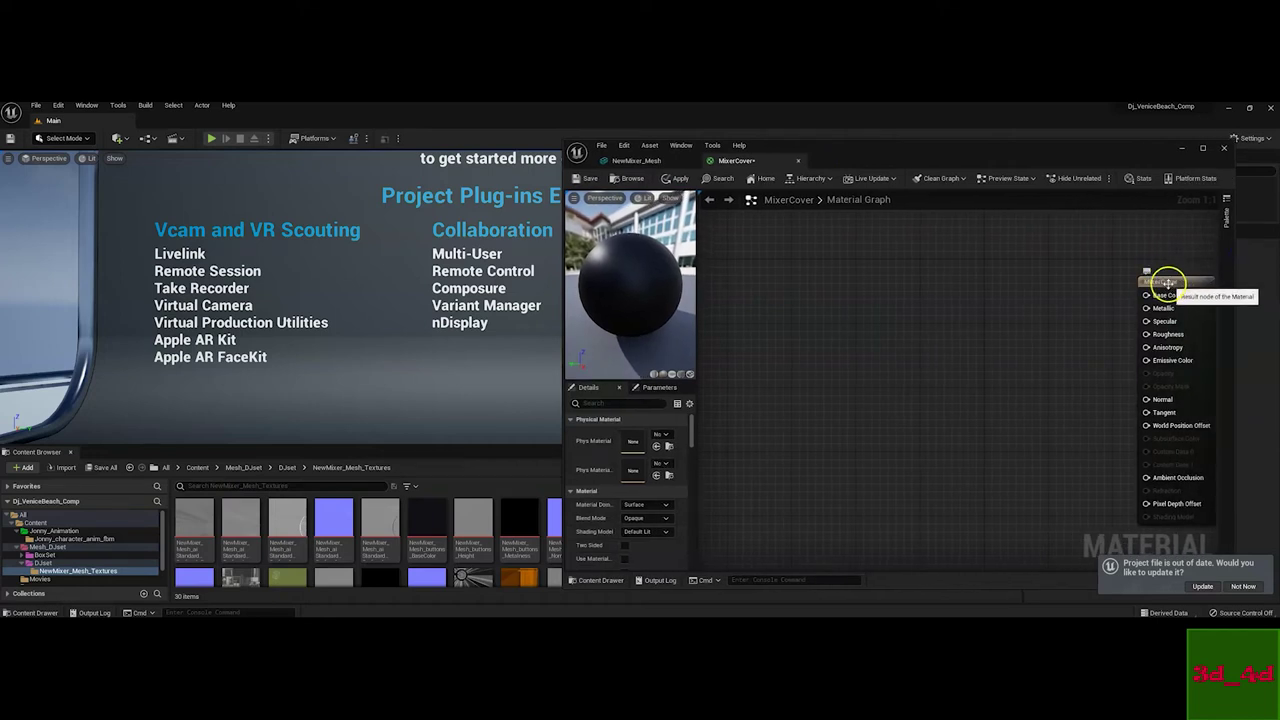
drag(1169, 279, 1089, 263)
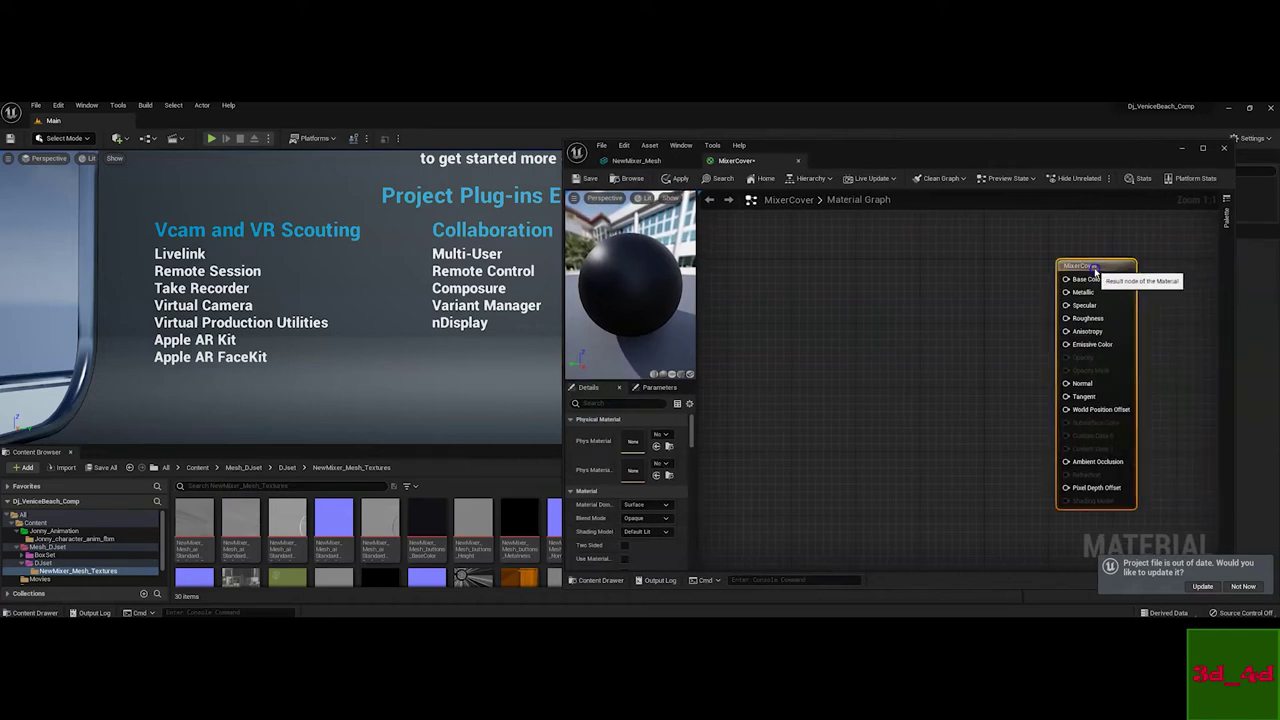
click(232, 486)
text(mixer cover)
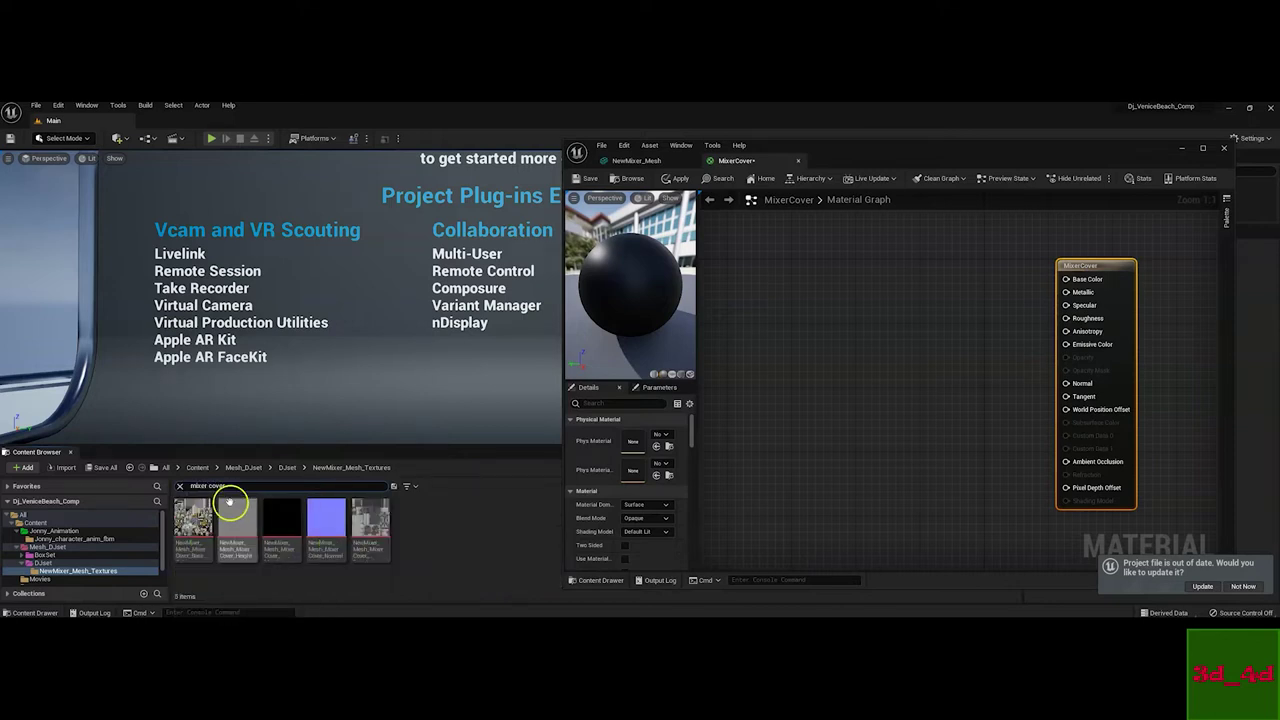
drag(392, 540, 193, 520)
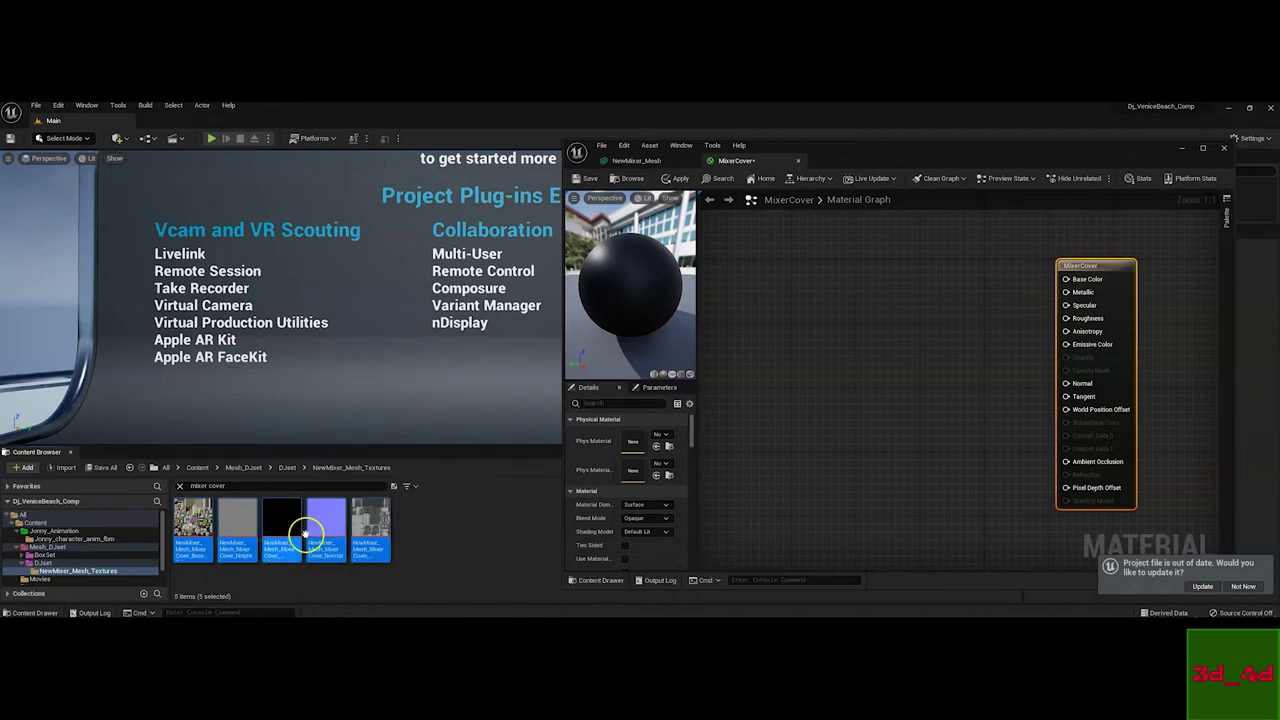
drag(300, 530, 750, 260)
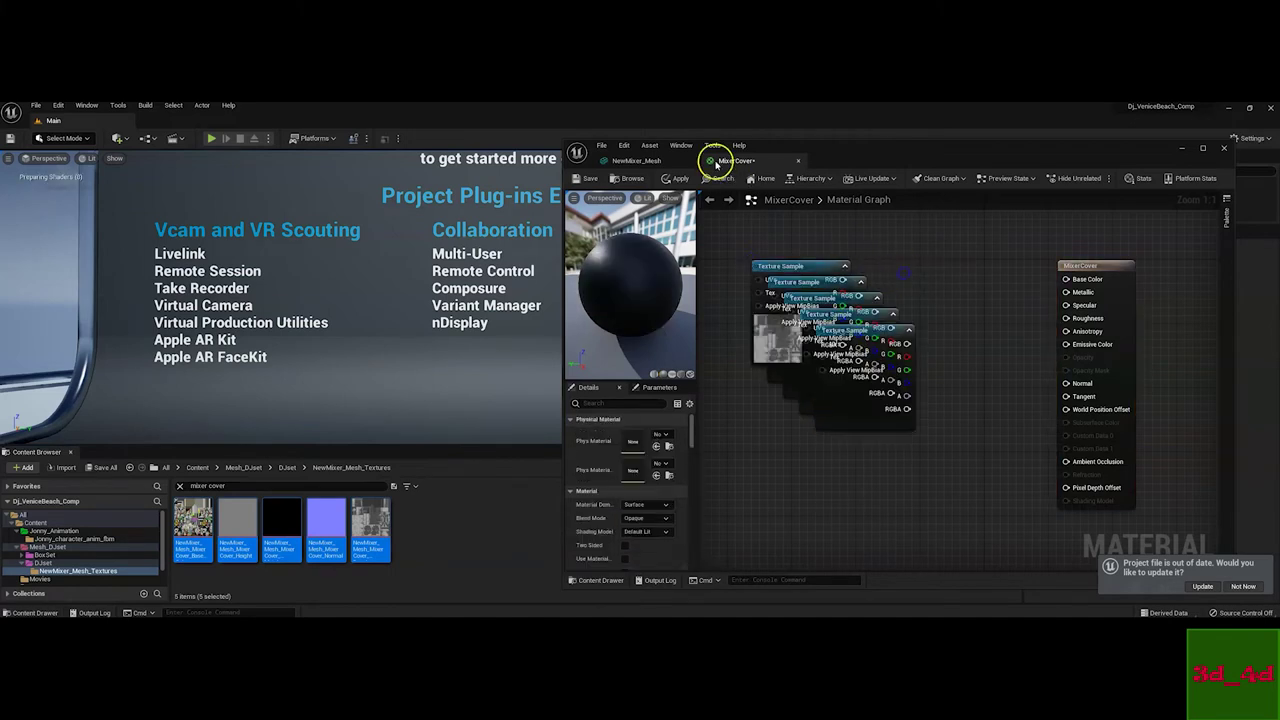
Wire the normal-map texture to Normal and the Metalness texture to Metallic
drag(822, 152, 738, 148)
click(787, 297)
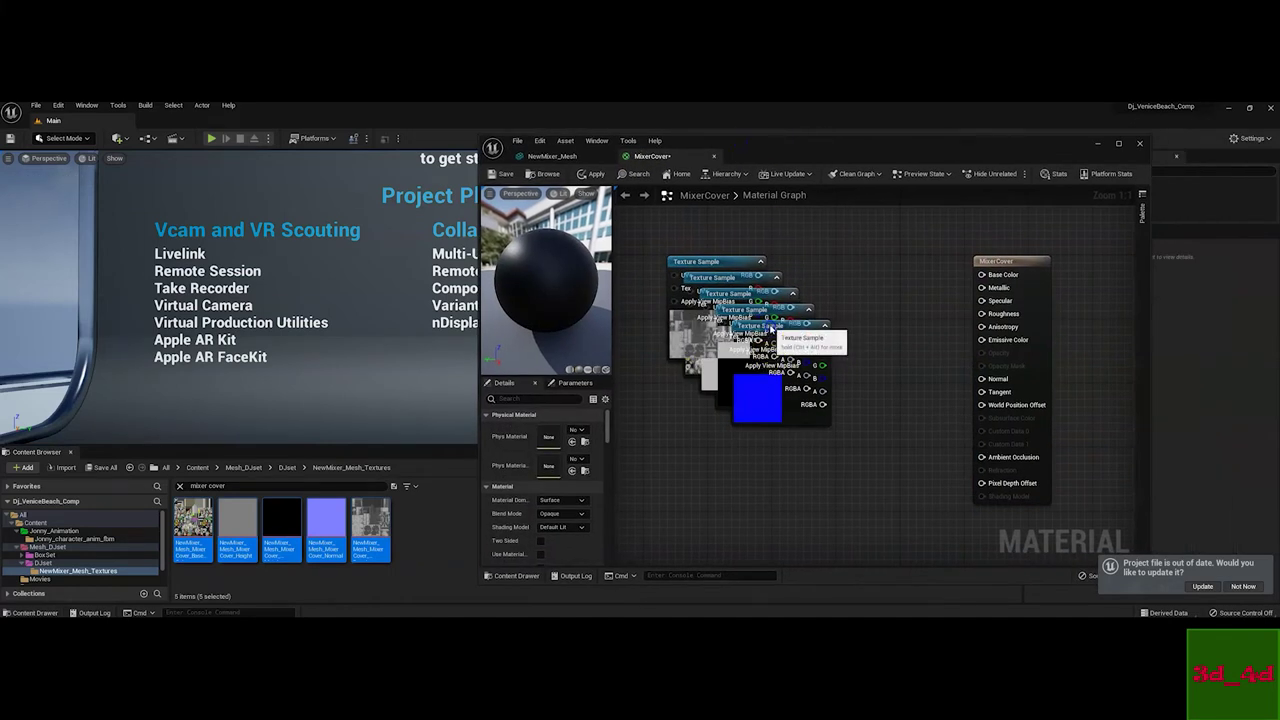
drag(771, 341, 711, 425)
drag(759, 500, 983, 380)
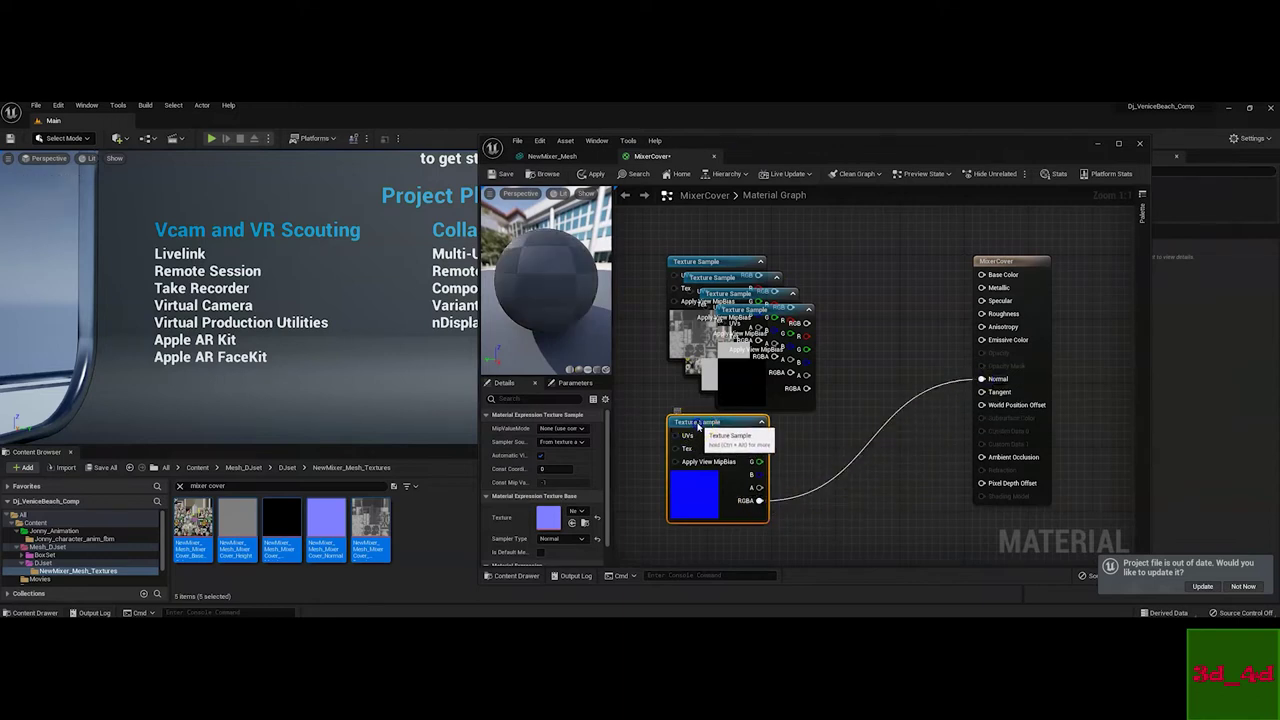
drag(721, 489, 801, 553)
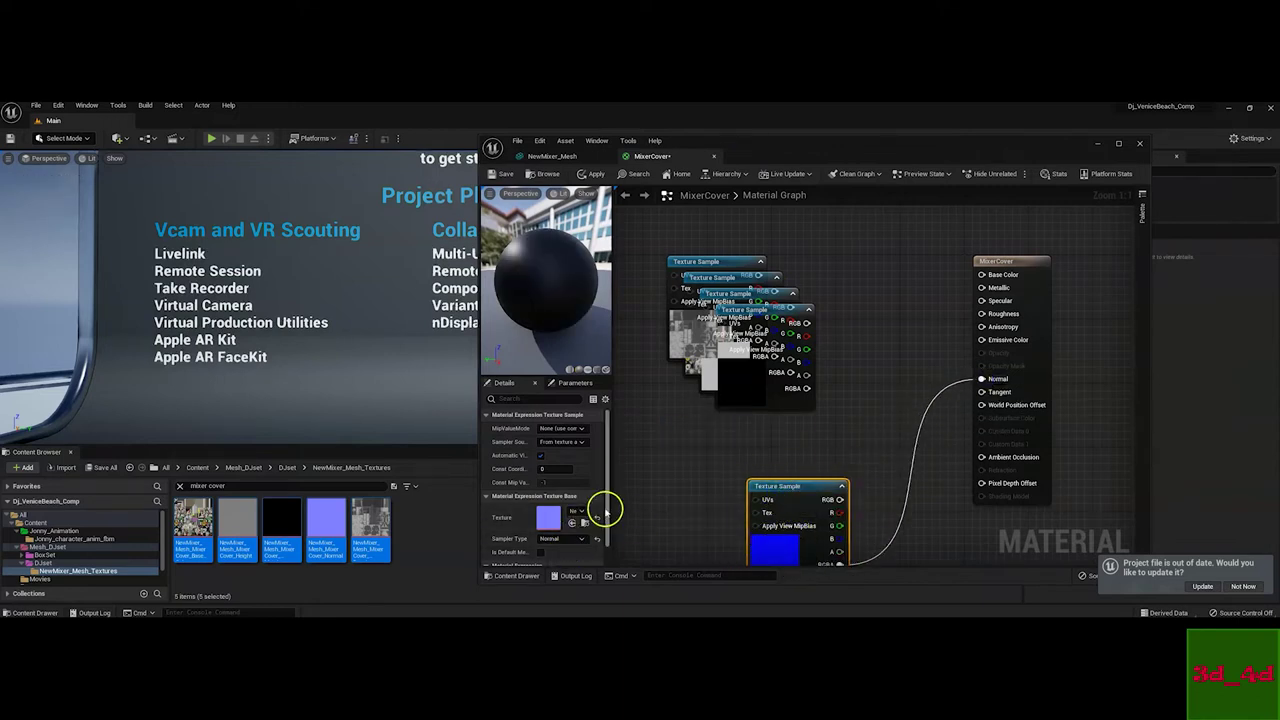
drag(611, 505, 733, 505)
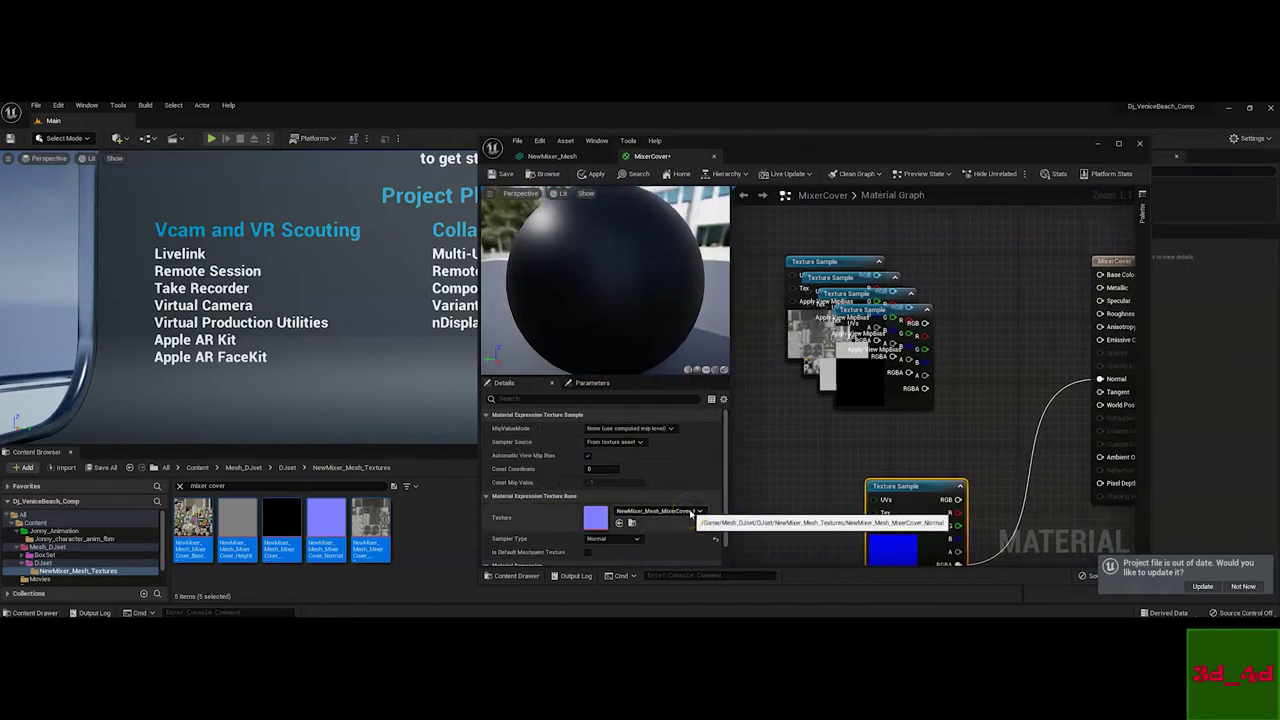
click(857, 392)
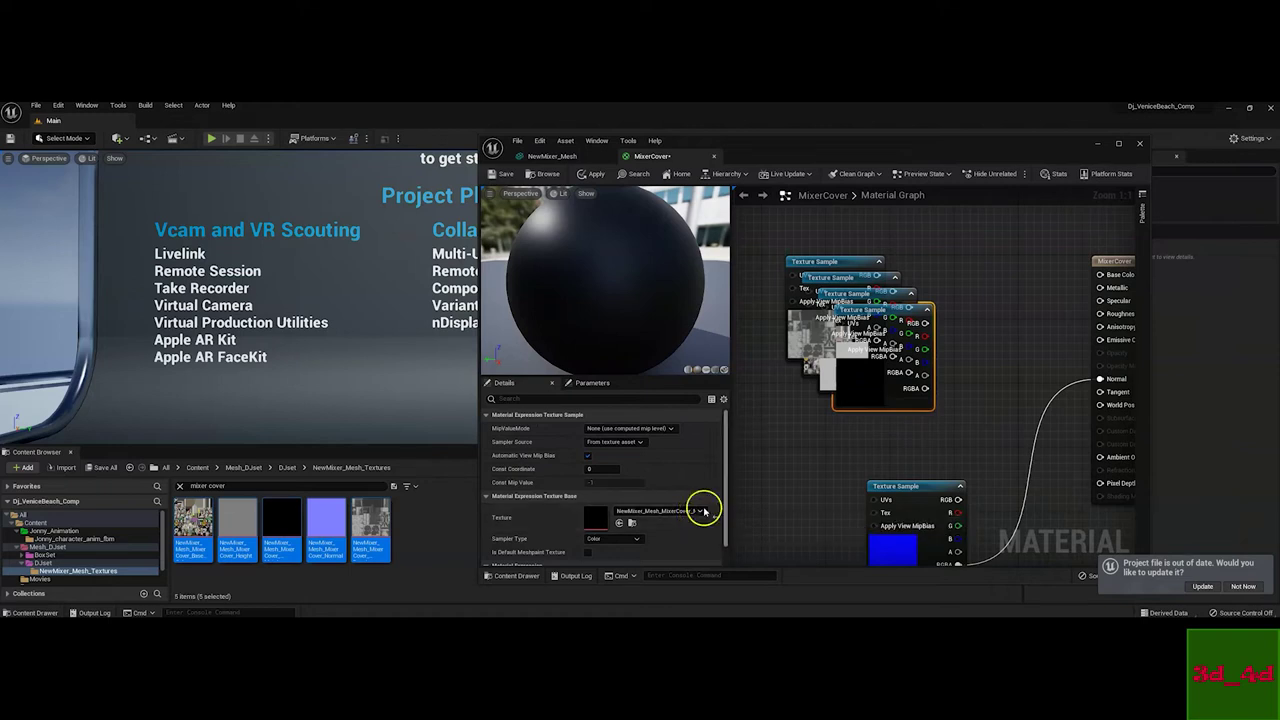
drag(924, 388, 1100, 287)
Connect the colour texture to Base Color and the grey one to Roughness, then apply
drag(873, 302, 849, 246)
drag(898, 330, 858, 482)
click(862, 294)
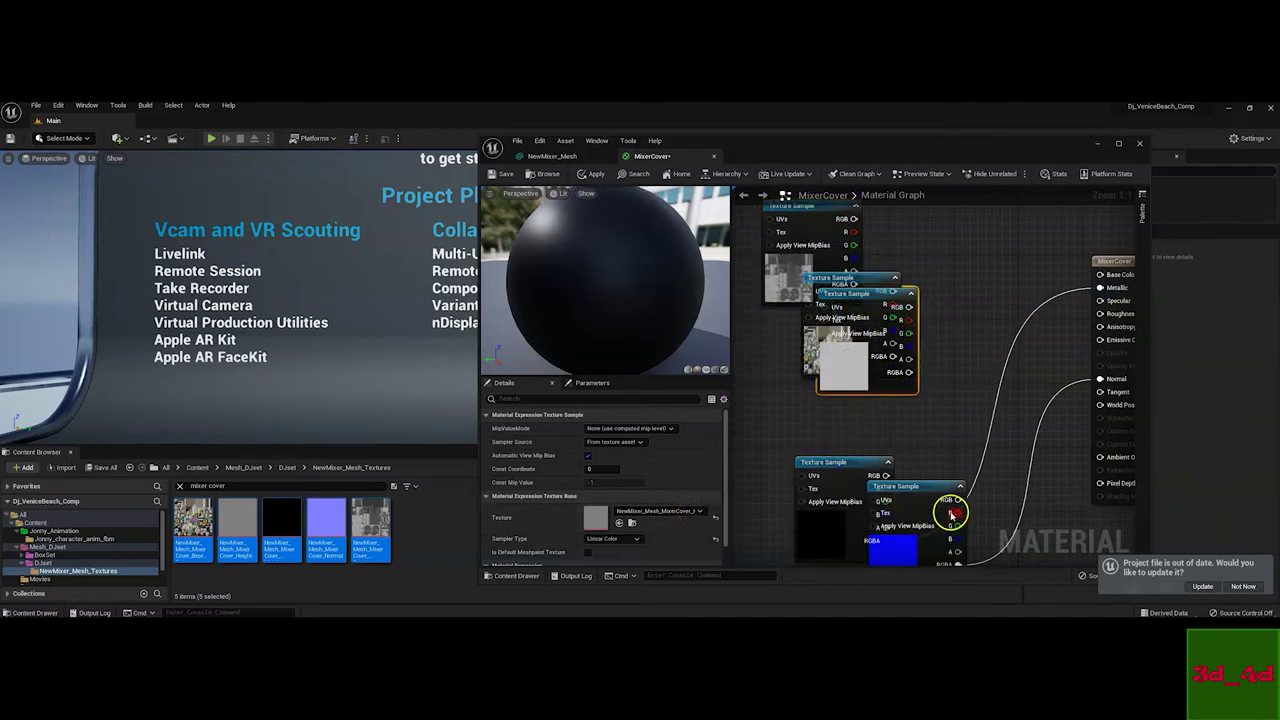
drag(908, 372, 1107, 305)
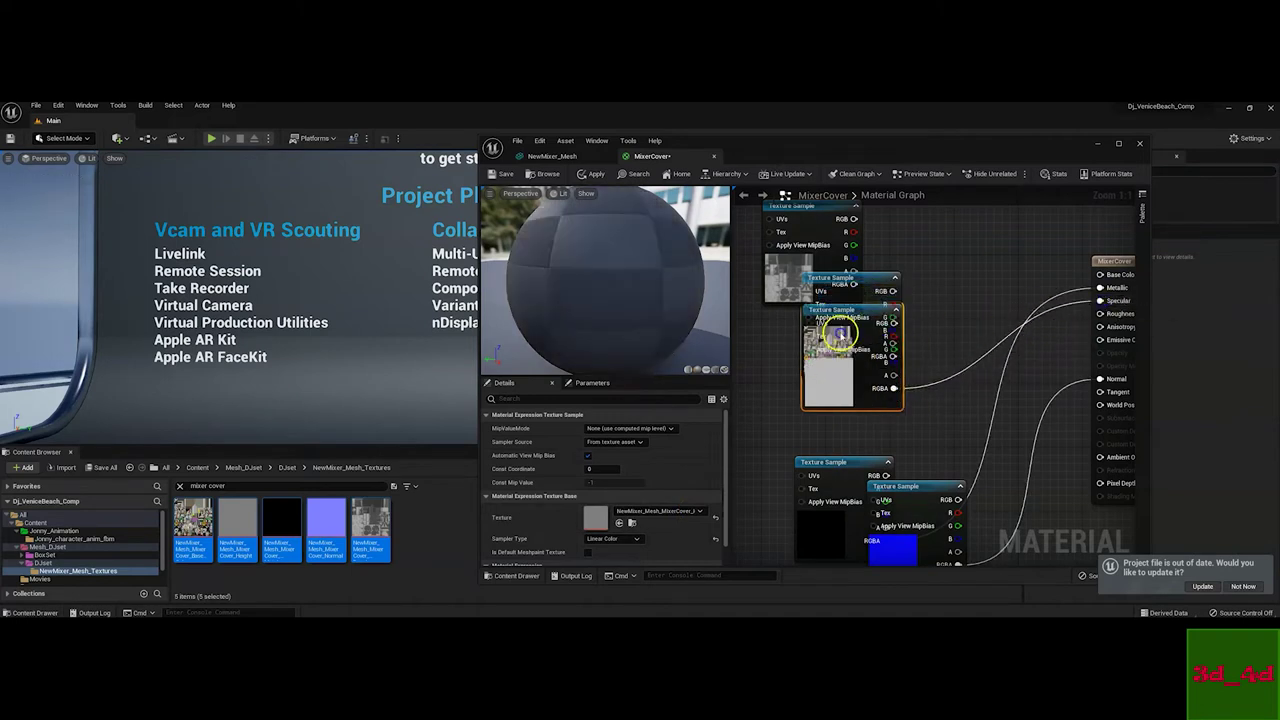
drag(845, 293, 800, 436)
click(883, 367)
drag(891, 291, 1104, 276)
drag(857, 274, 904, 238)
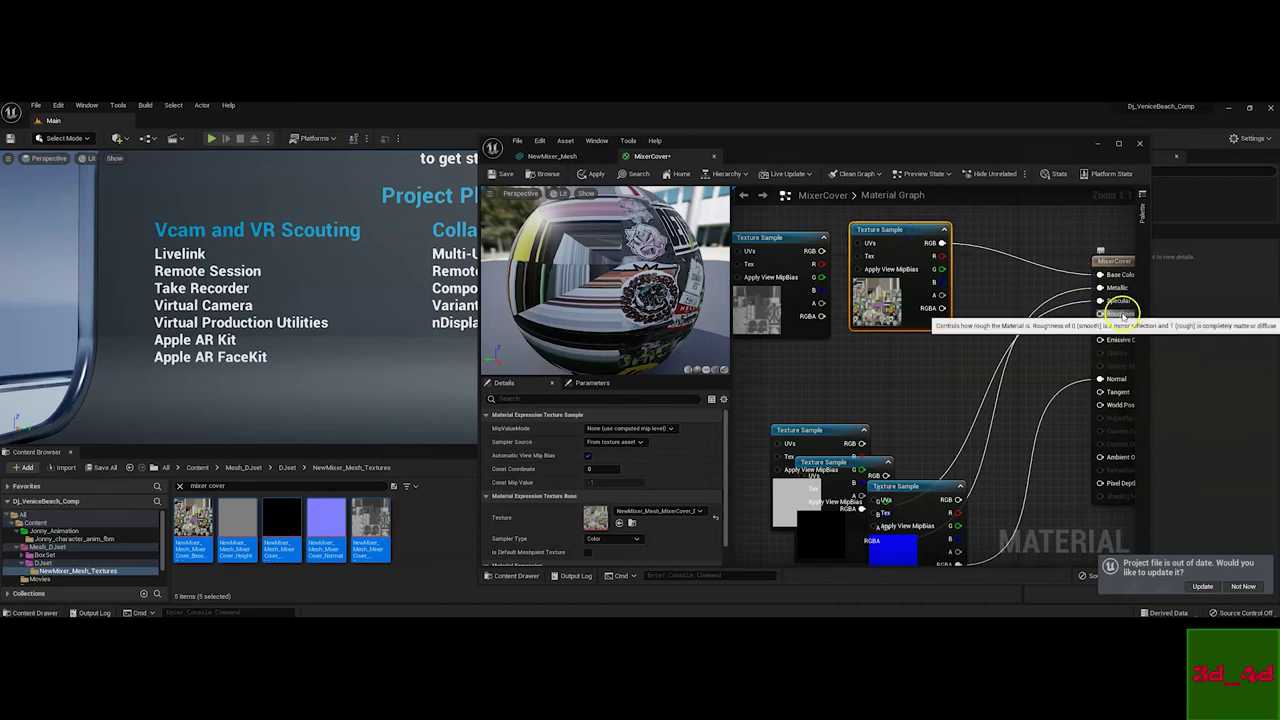
drag(794, 241, 801, 297)
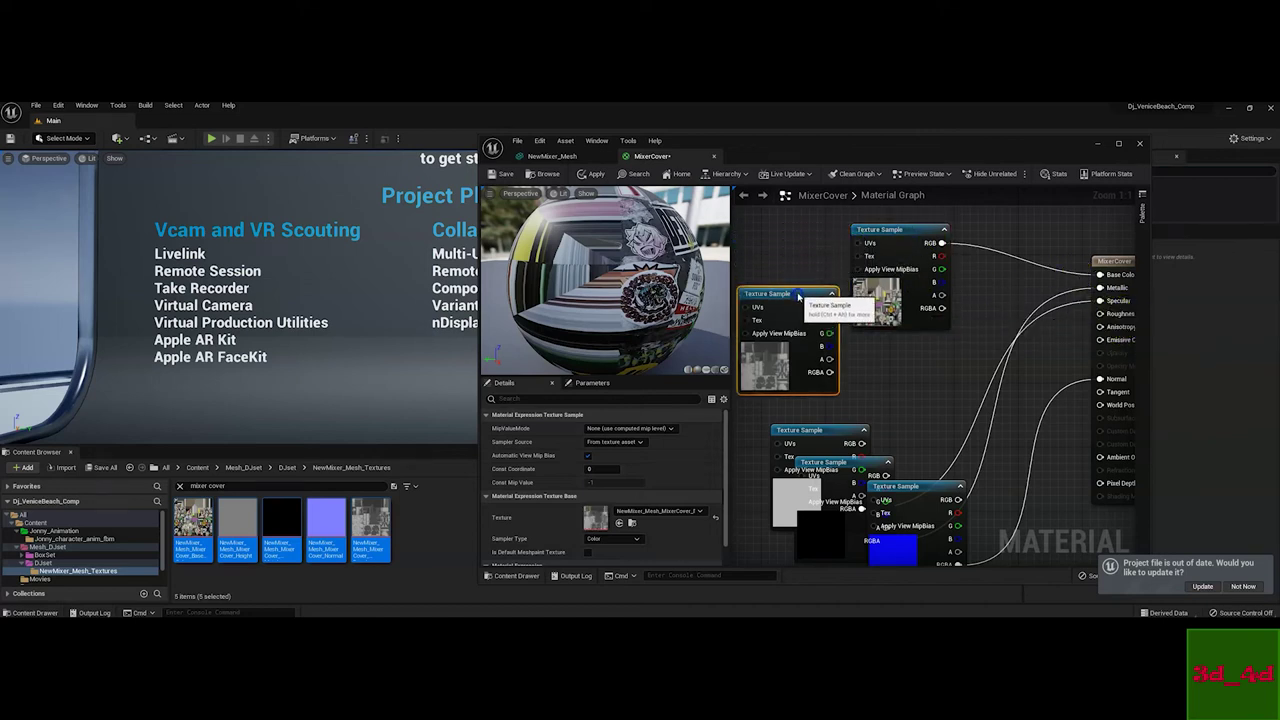
drag(830, 372, 1100, 328)
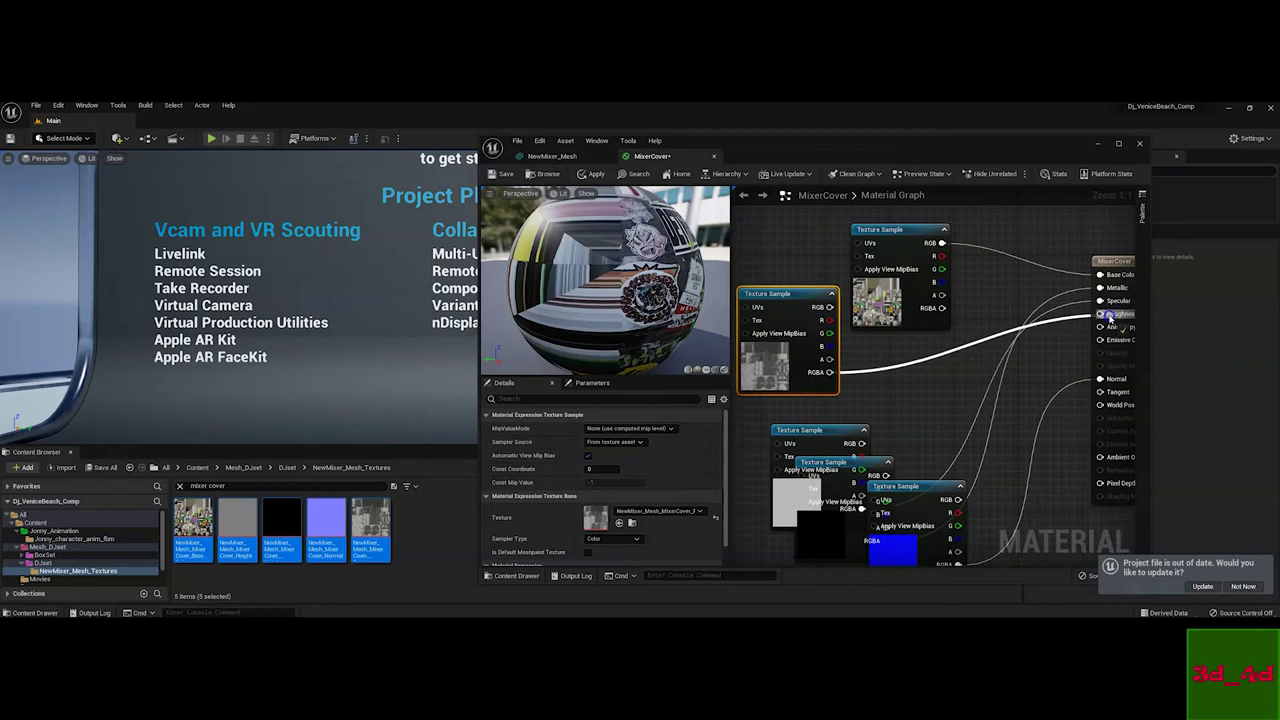
click(588, 175)
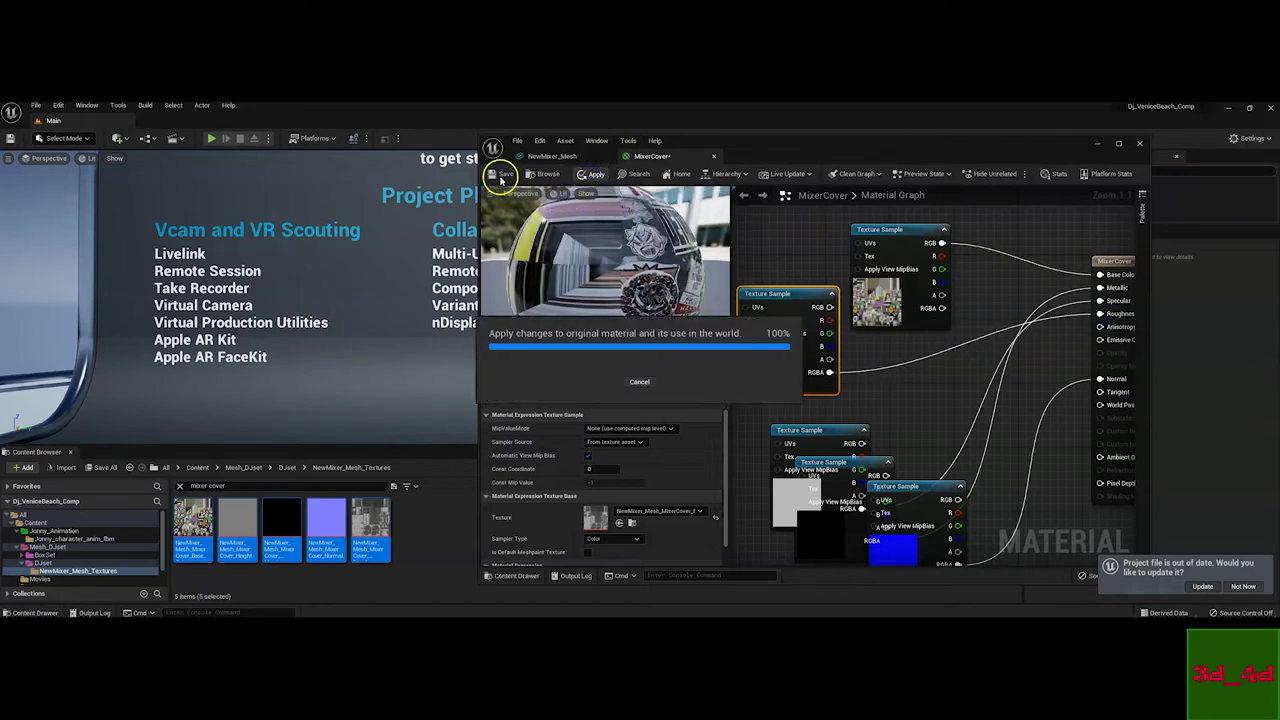
Save the MixerCover material, then orbit the NewMixer_Mesh preview to check its textured cover
click(503, 175)
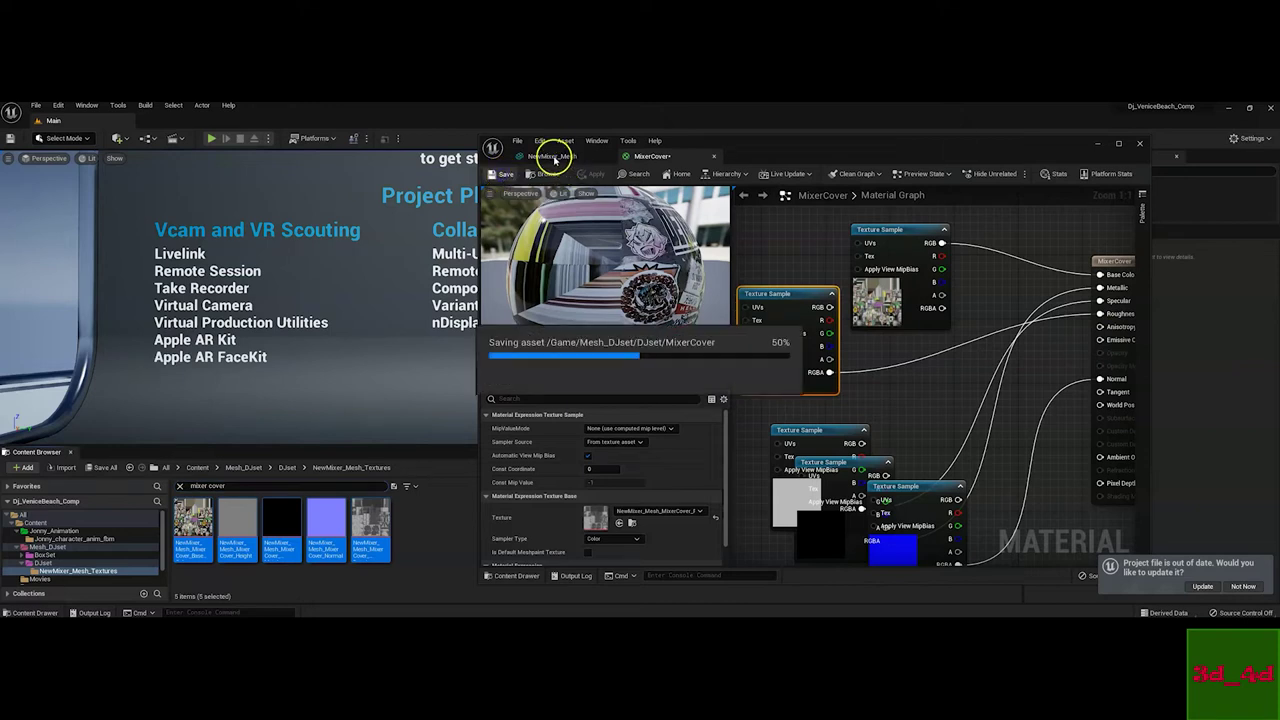
click(553, 157)
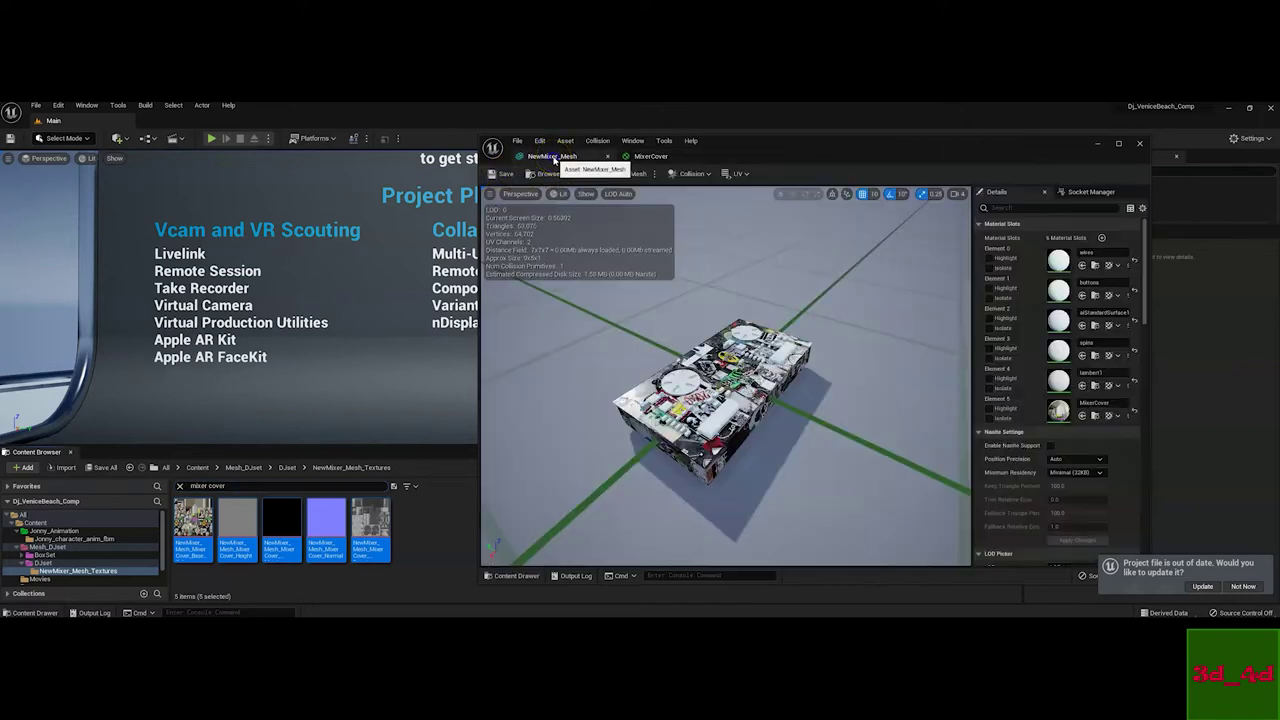
drag(759, 401, 1169, 394)
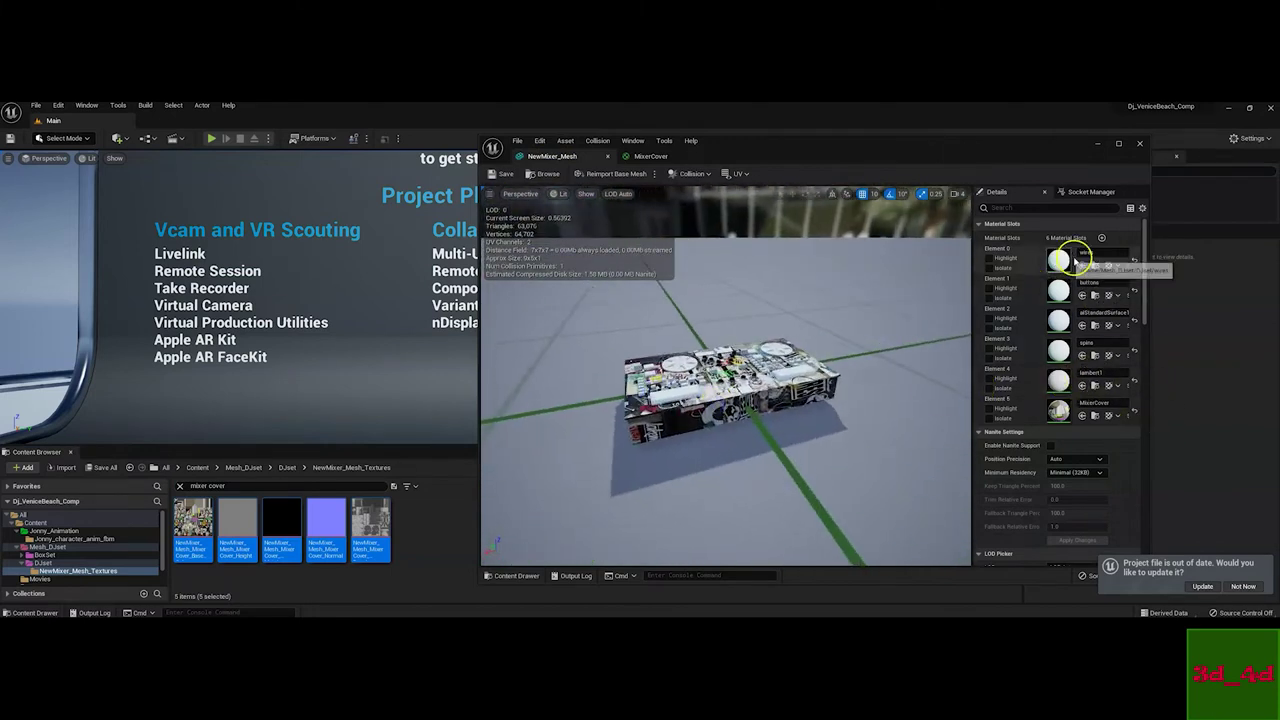
right_drag(691, 503, 689, 503)
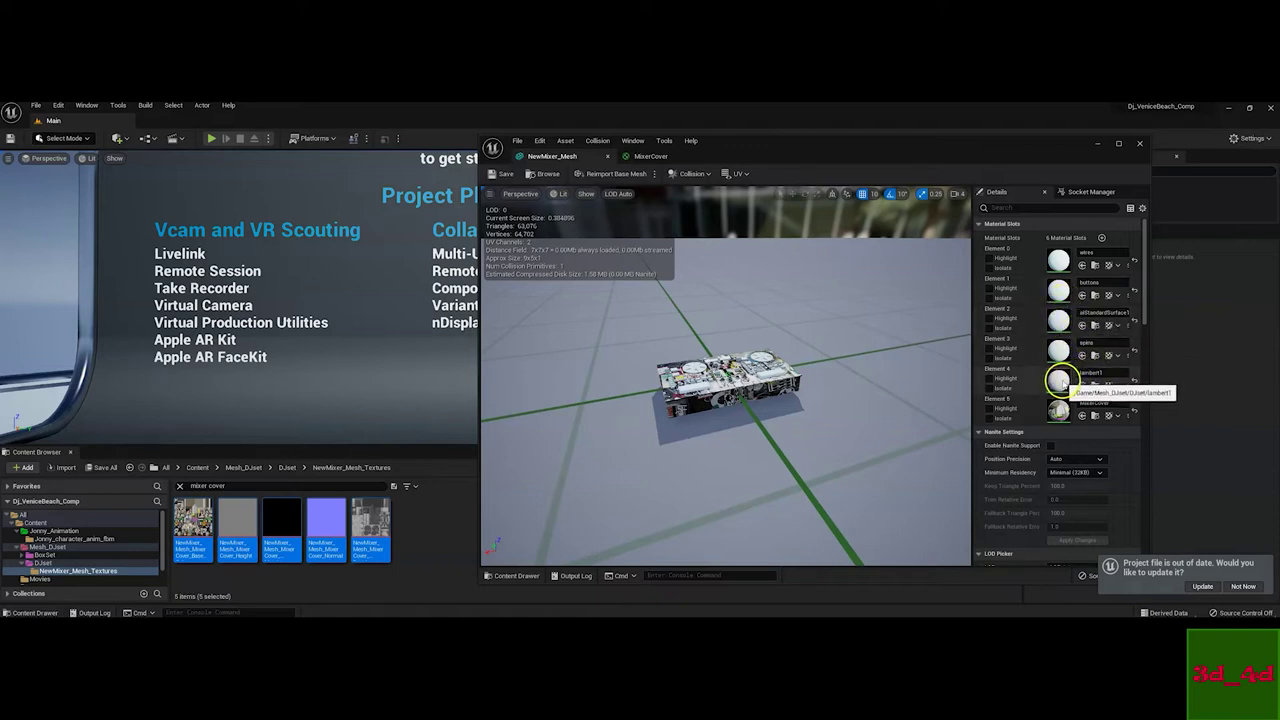
scroll(1062, 380, down, 1)
drag(718, 446, 790, 400)
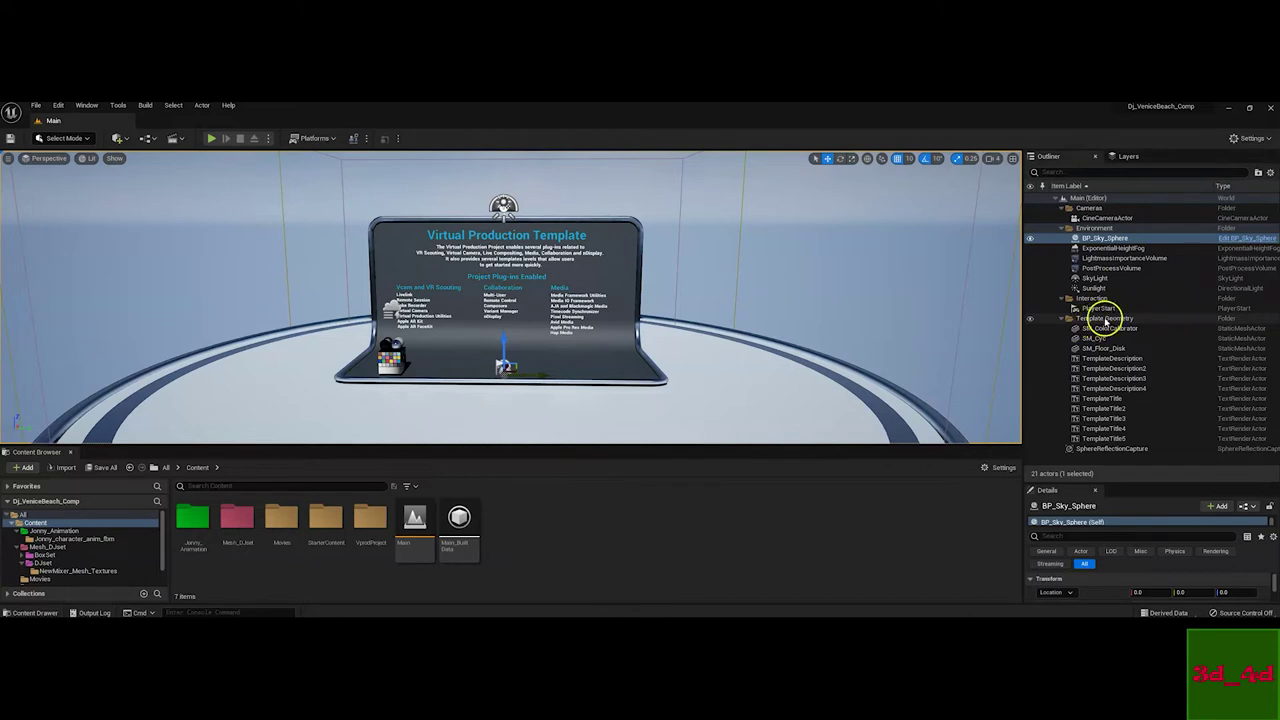
Delete SM_ColorCalibrator, SM_Cyc and the TemplateDescription/TemplateTitle text actors from the Outliner
click(718, 373)
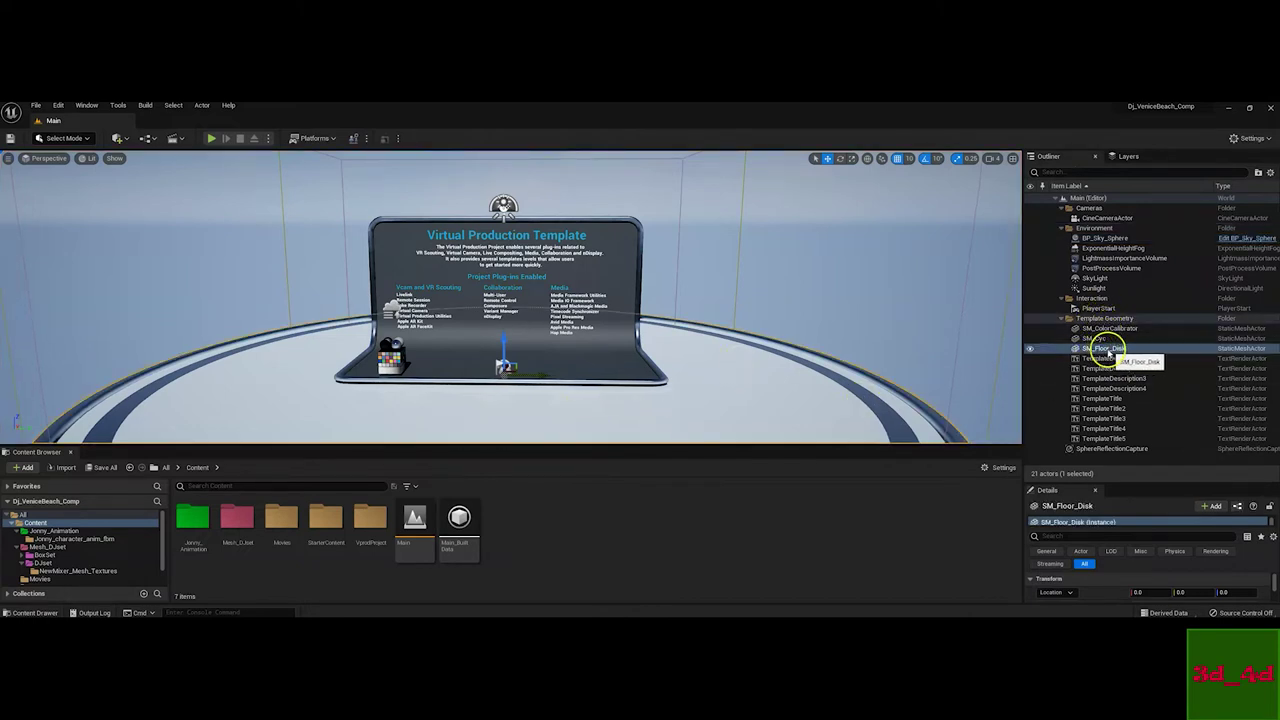
click(1100, 328)
ctrl+click(1095, 338)
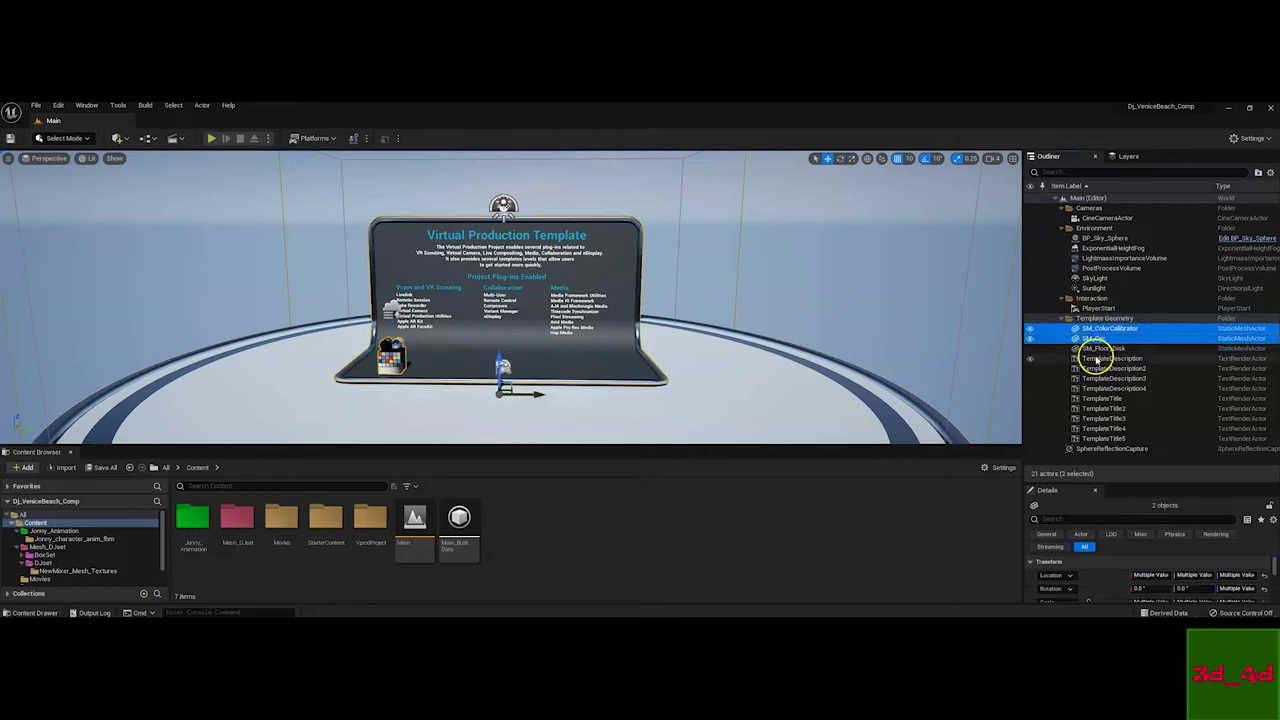
ctrl+click(1097, 358)
shift+click(1103, 438)
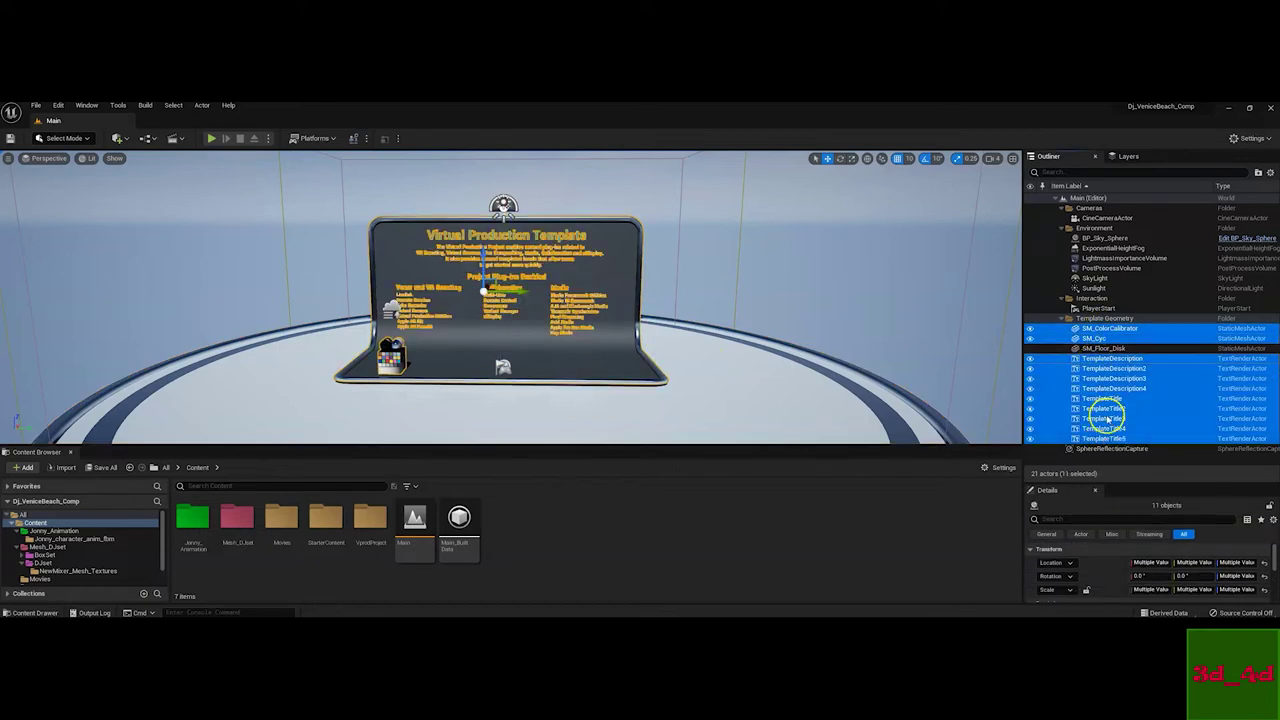
right_click(1110, 410)
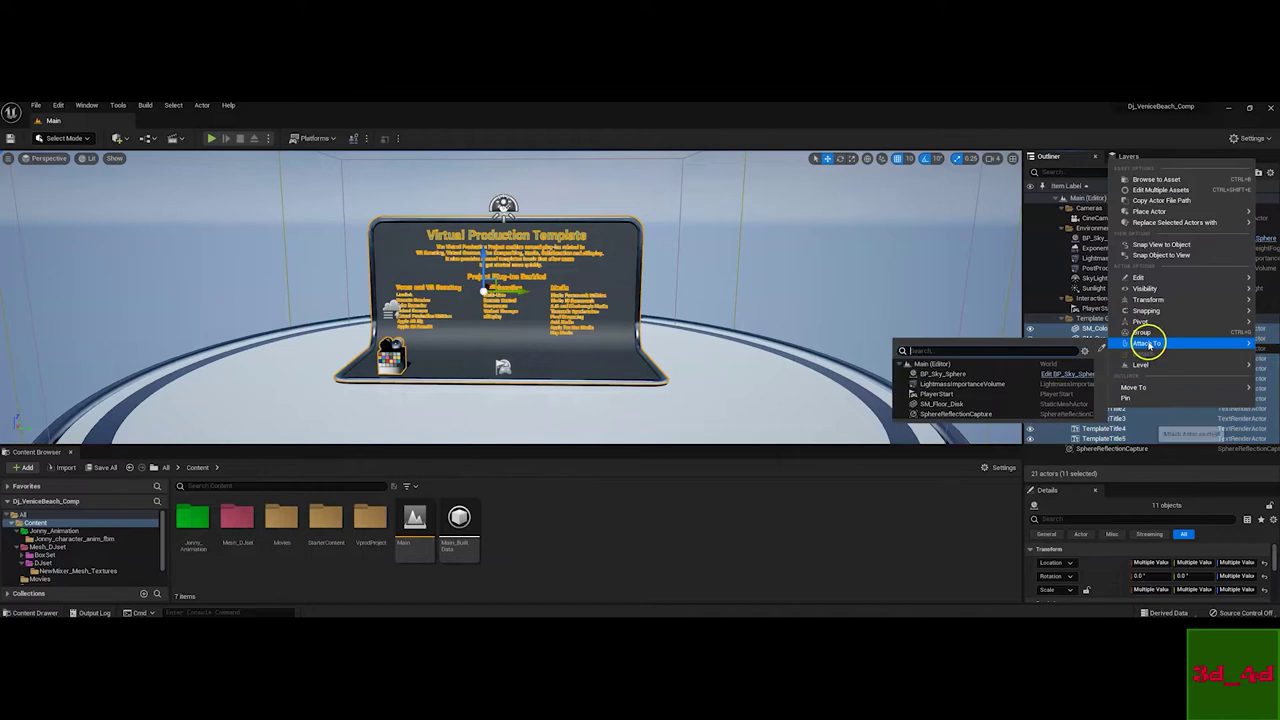
mouse_move(1150, 288)
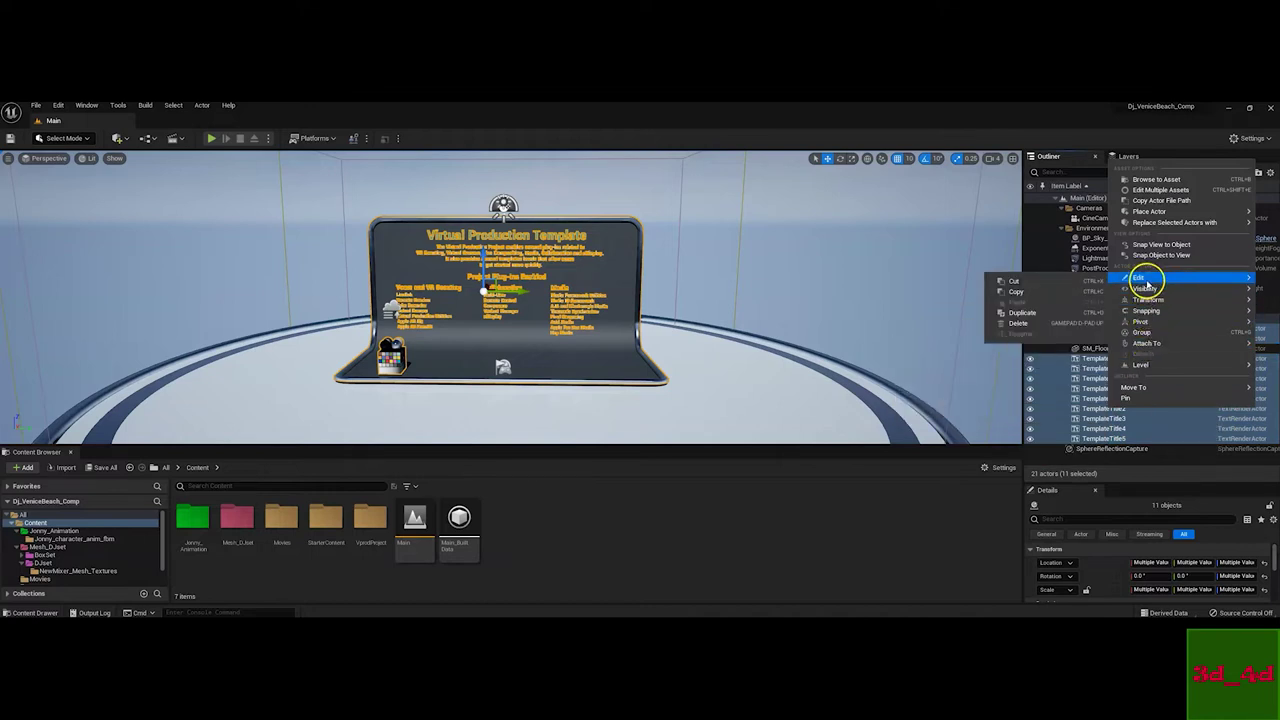
click(1027, 324)
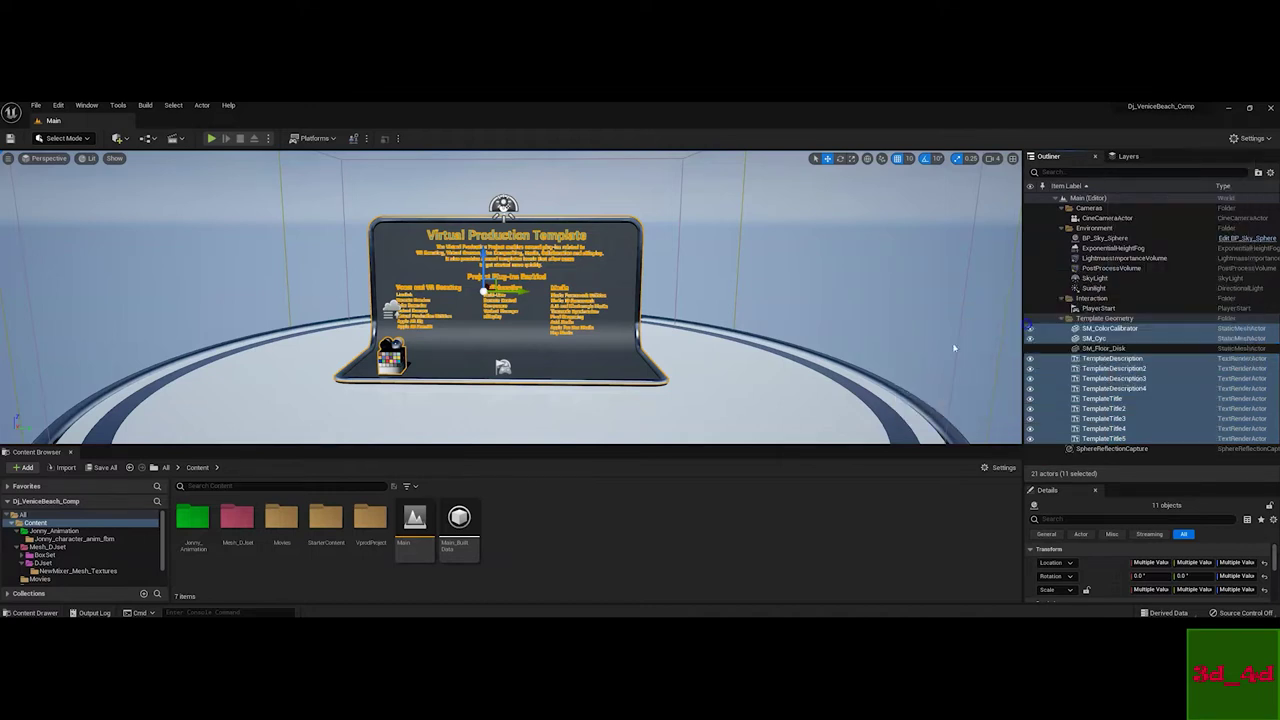
drag(696, 385, 447, 429)
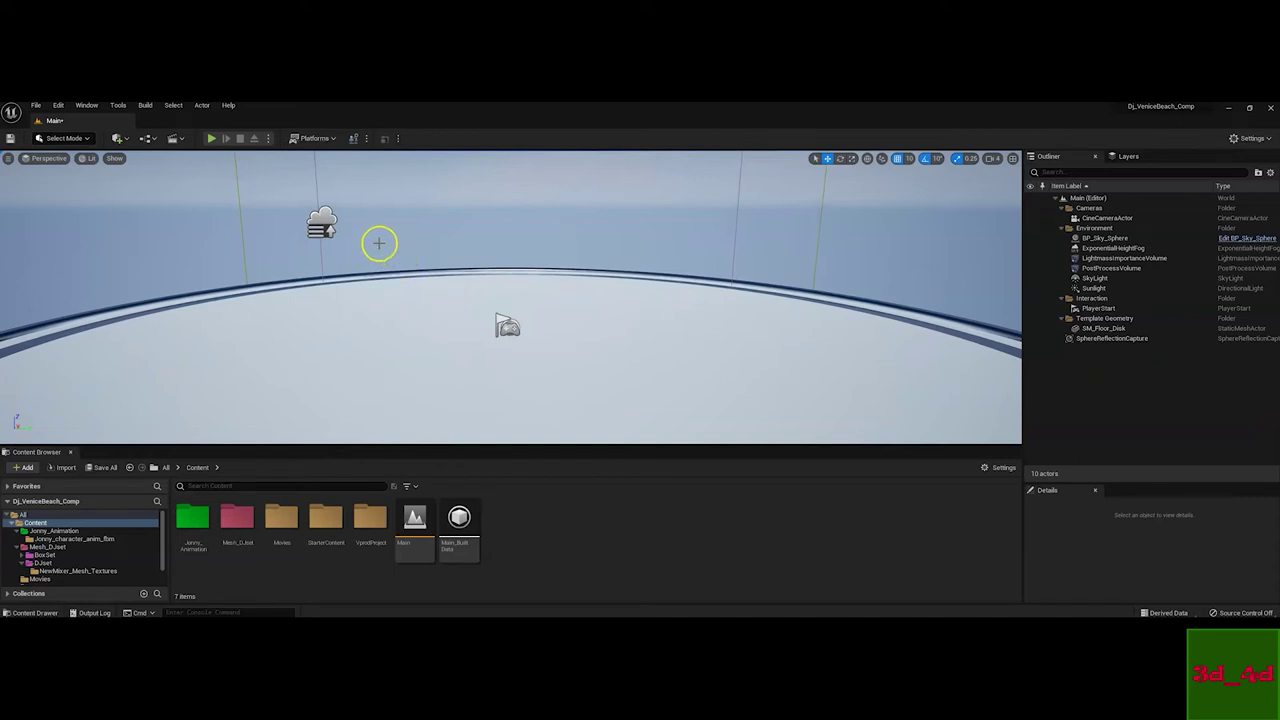
In Plugins, enable Composure and Composite Plane, accepting the beta warning
click(58, 106)
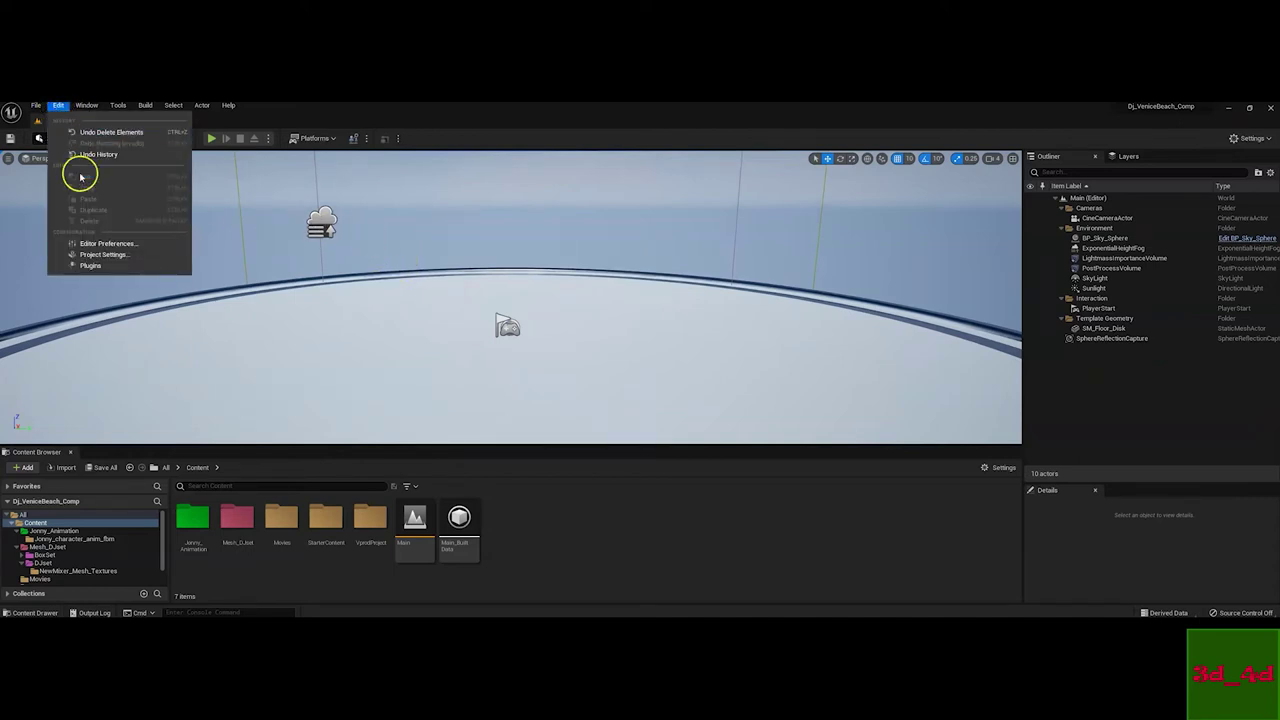
click(90, 266)
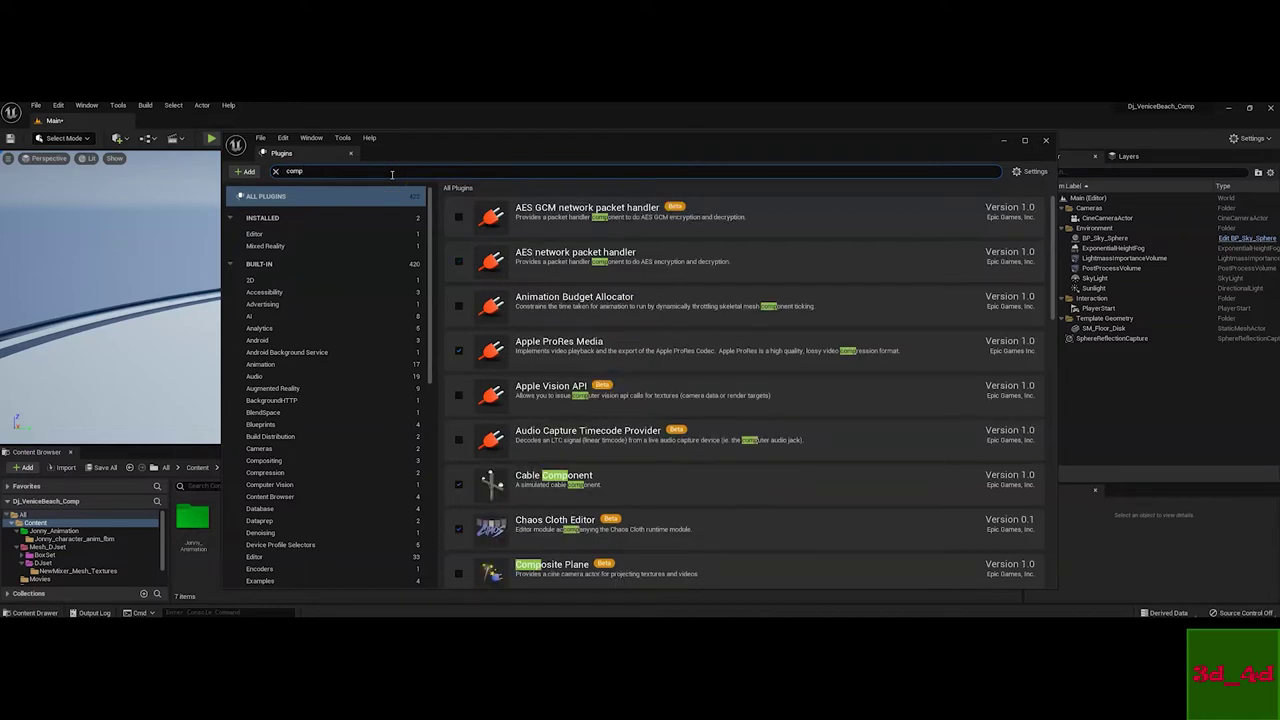
text(o)
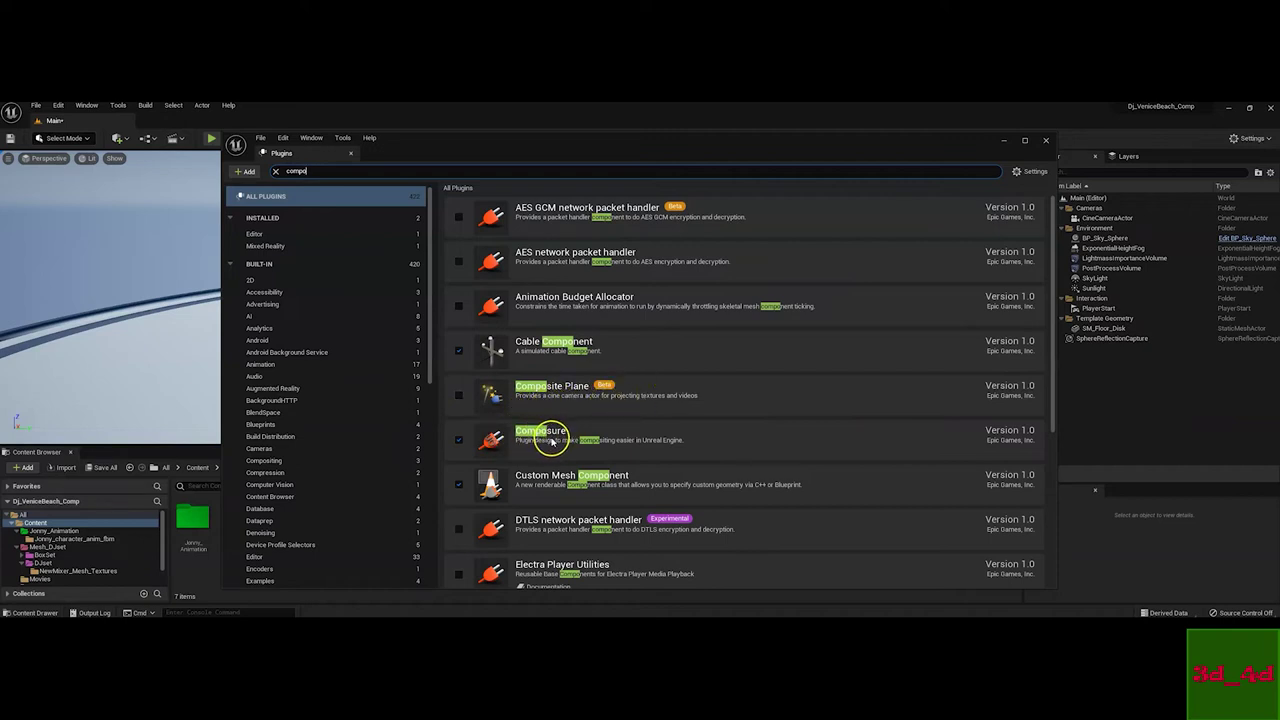
click(461, 440)
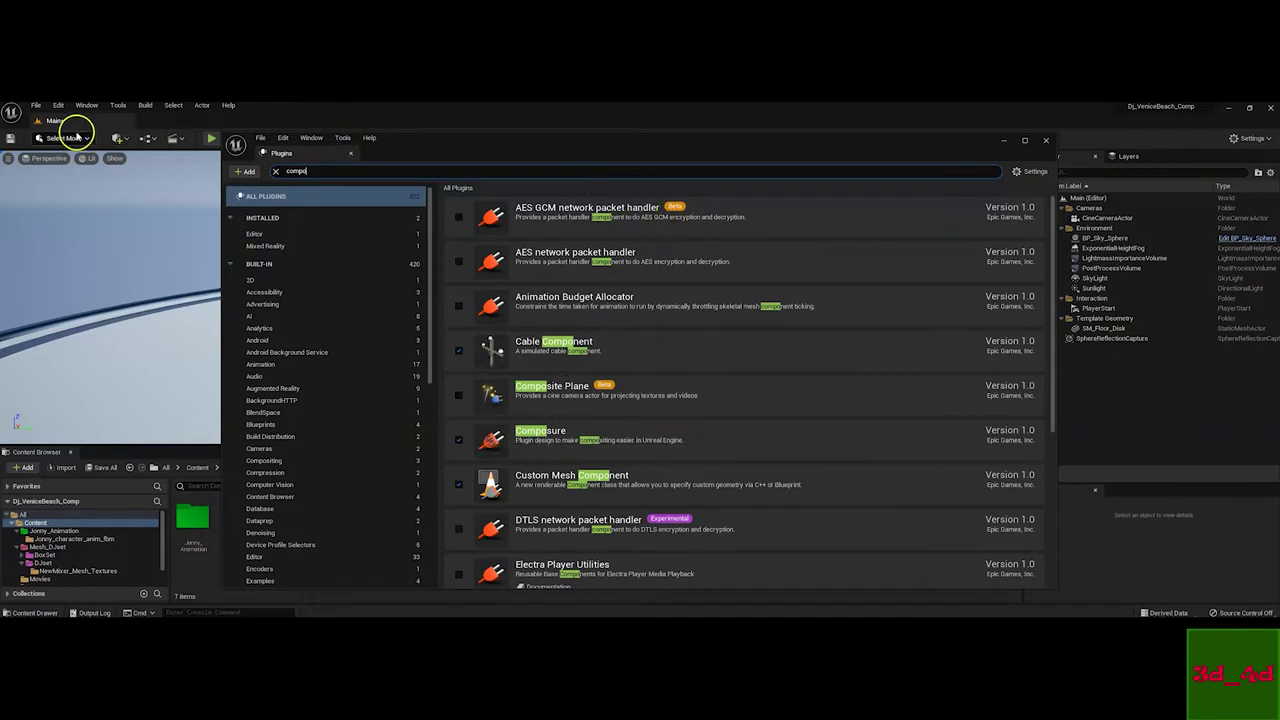
click(10, 139)
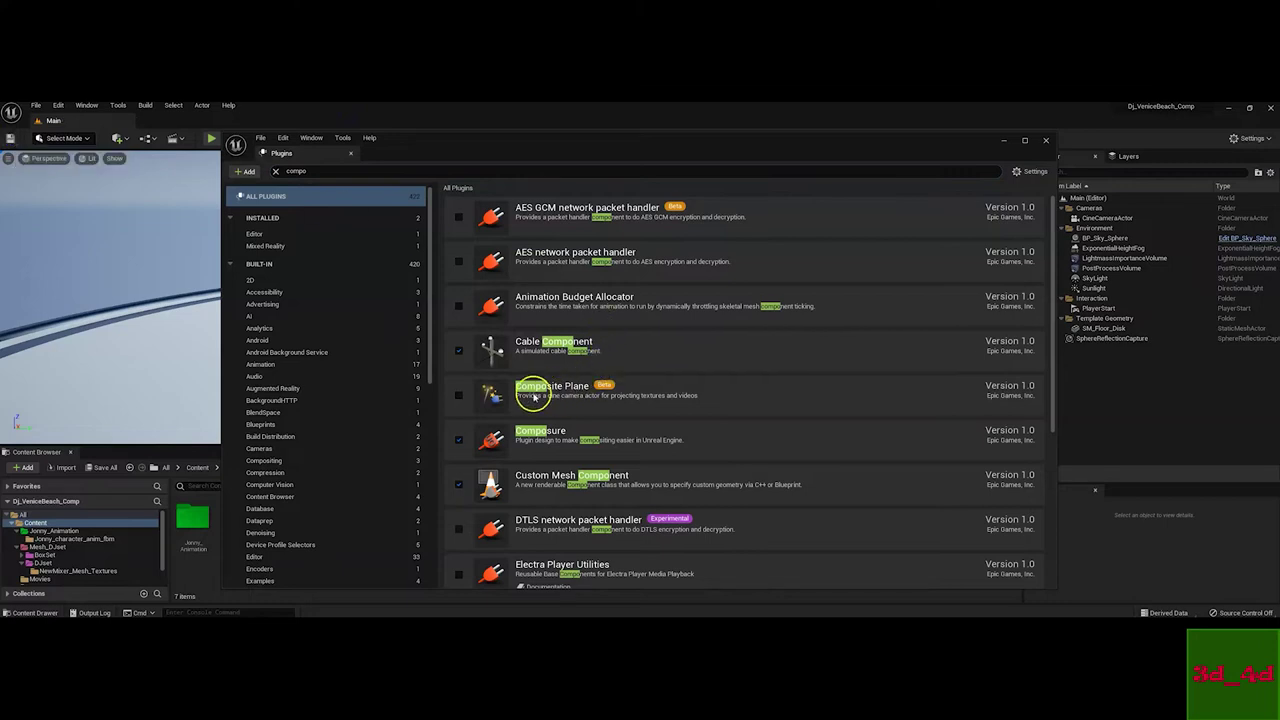
click(459, 394)
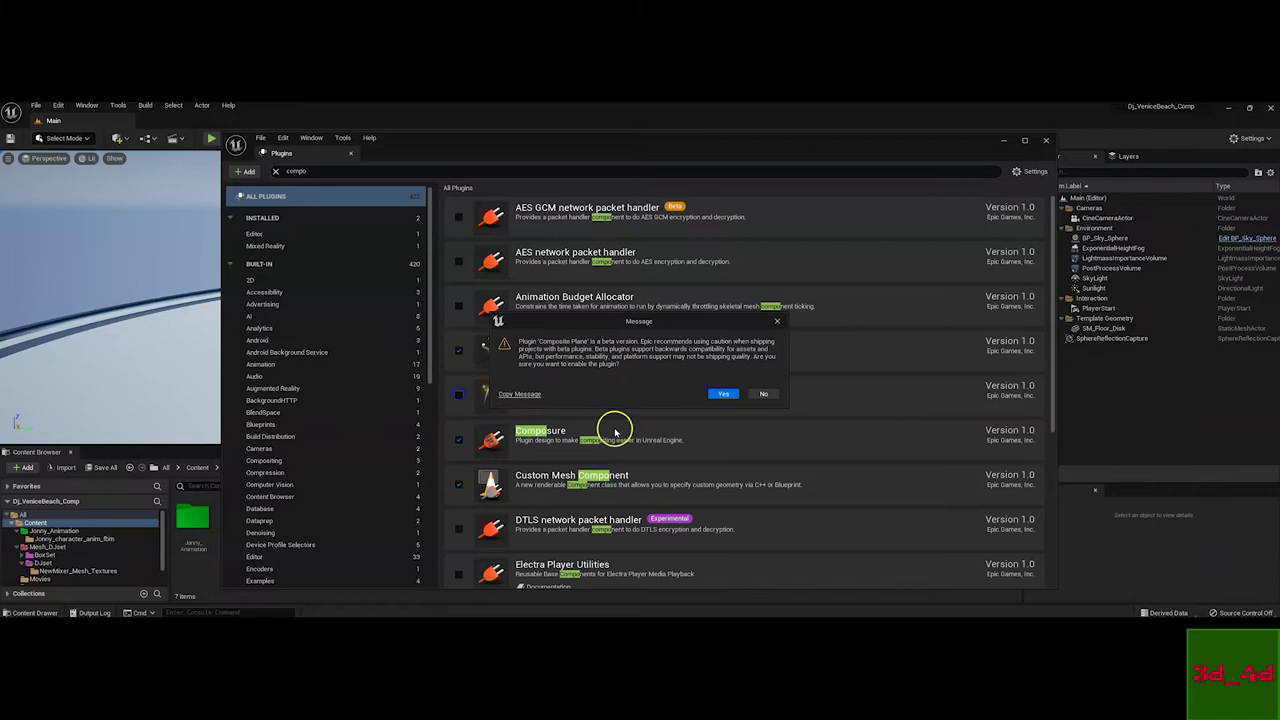
click(725, 394)
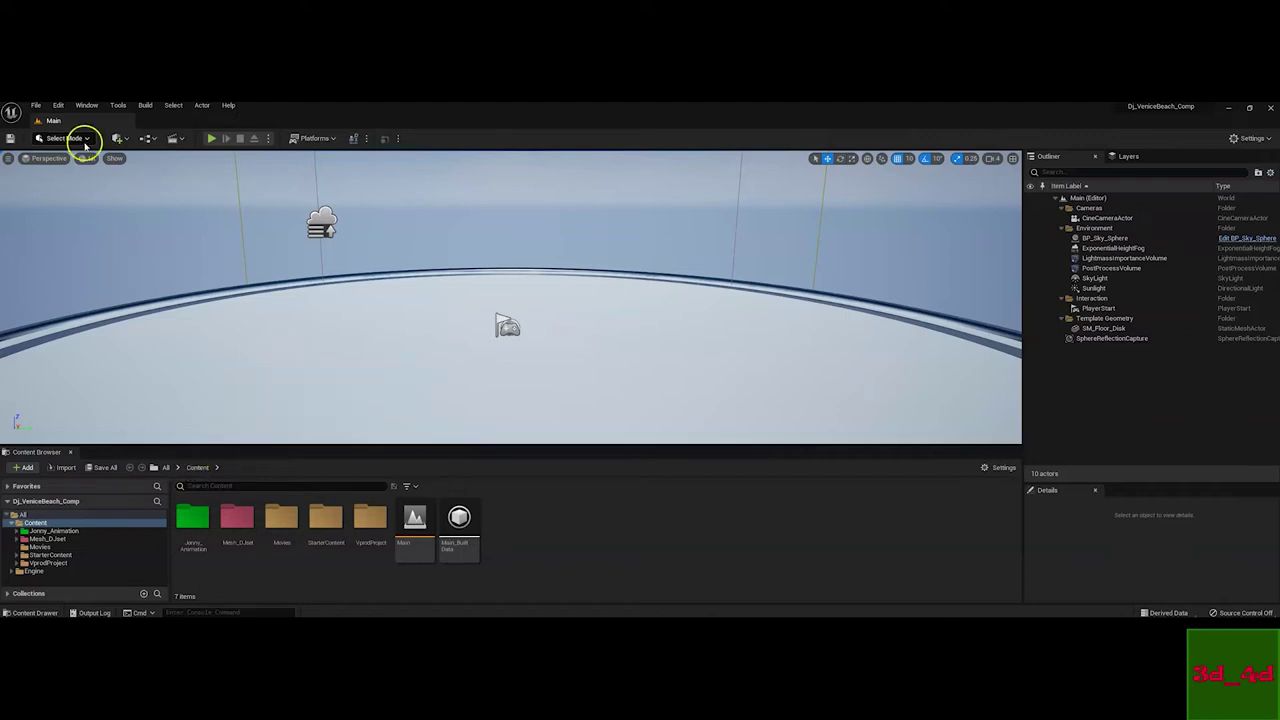
click(58, 105)
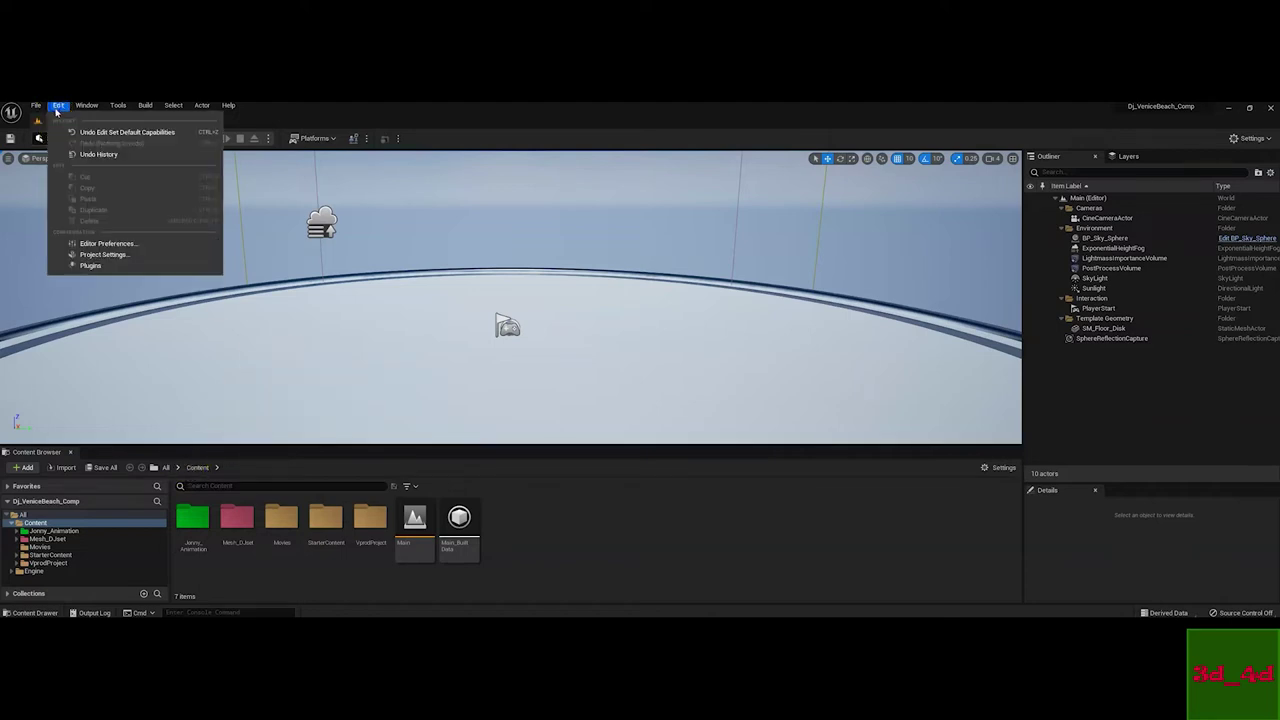
click(100, 255)
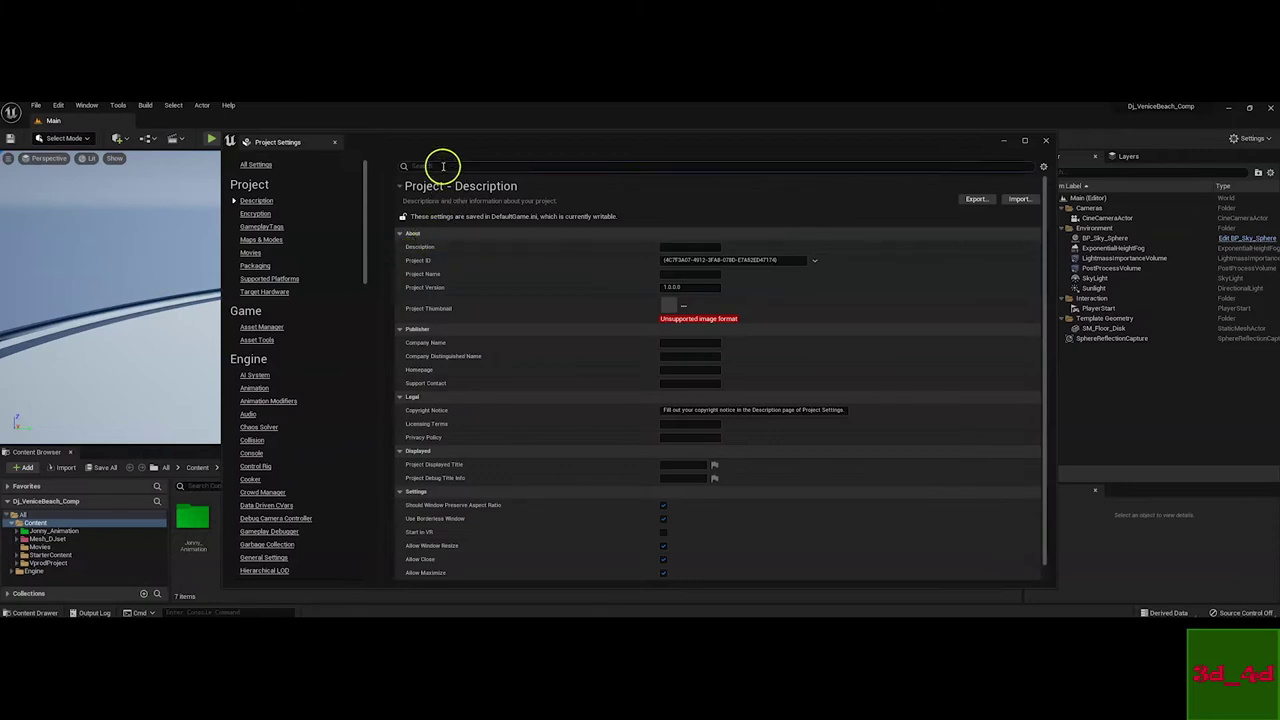
click(443, 166)
text(alpha)
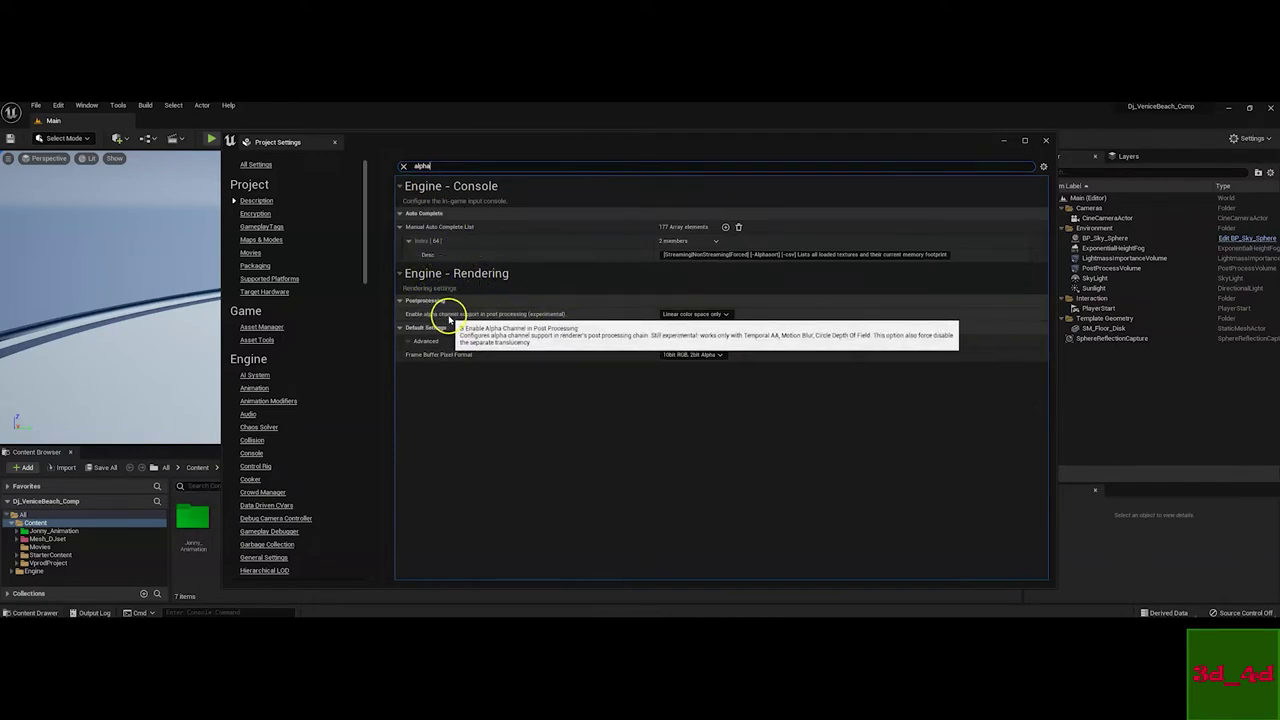
click(716, 316)
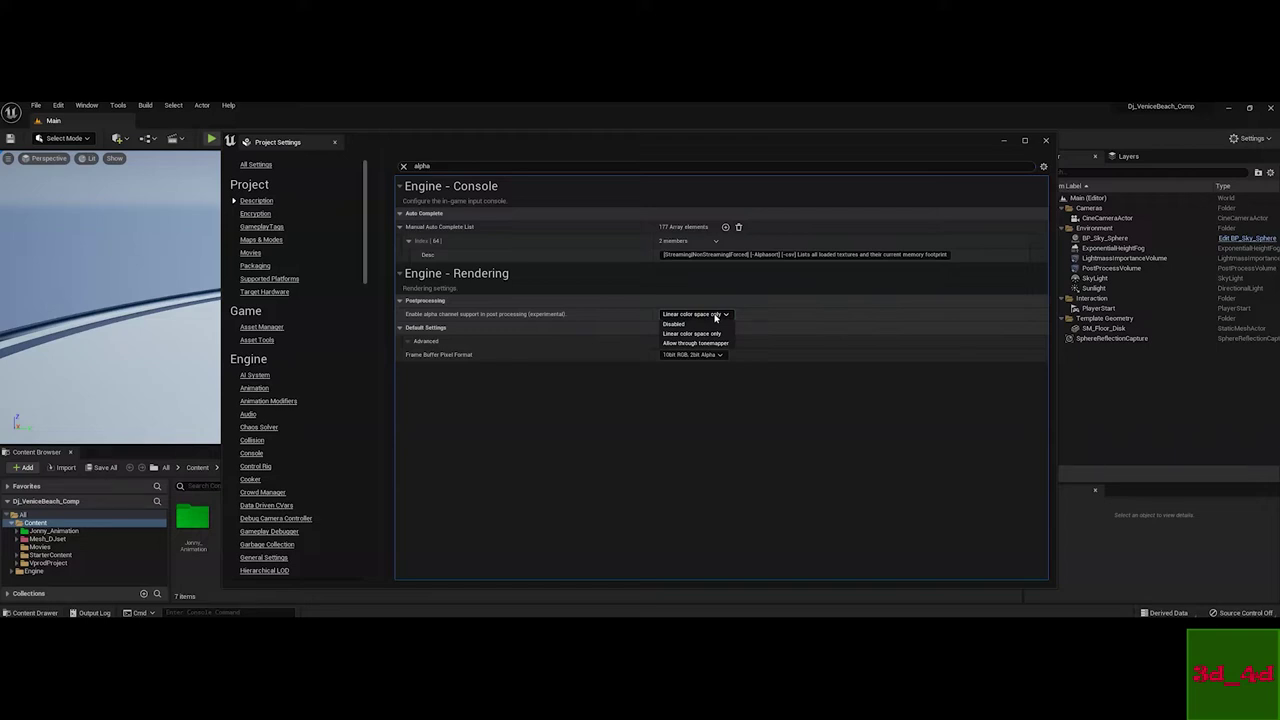
click(767, 317)
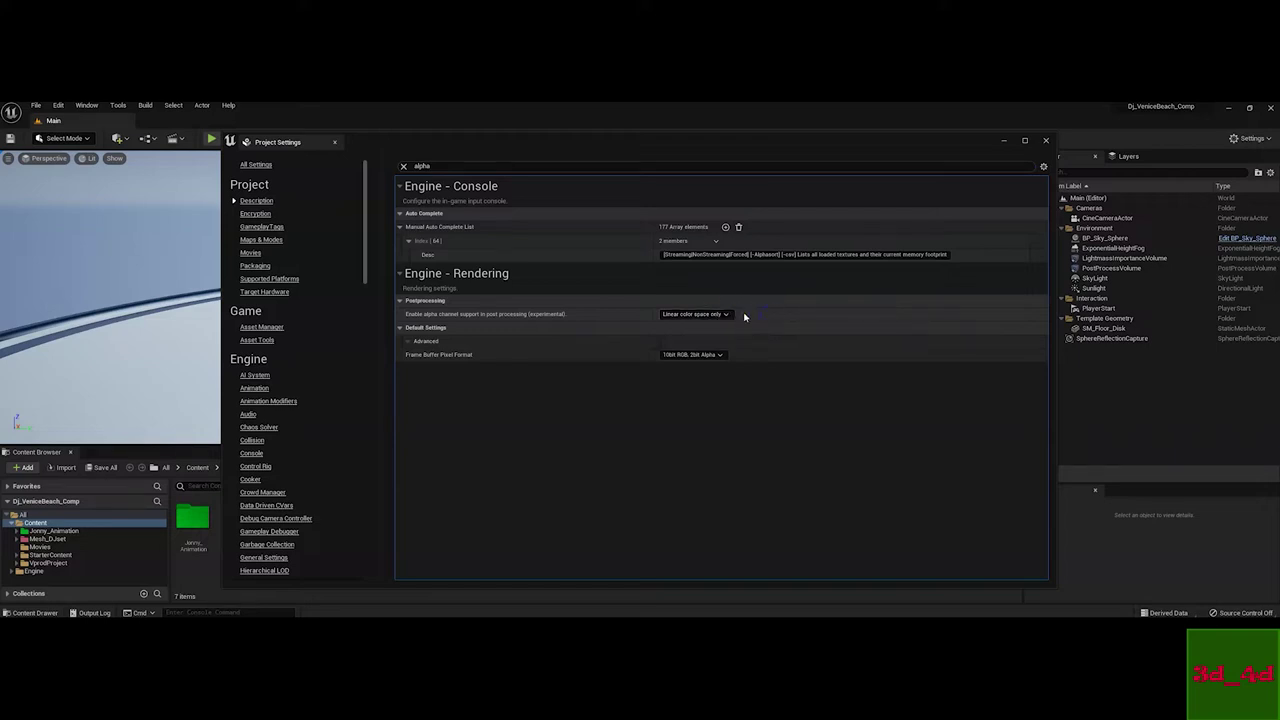
click(1045, 141)
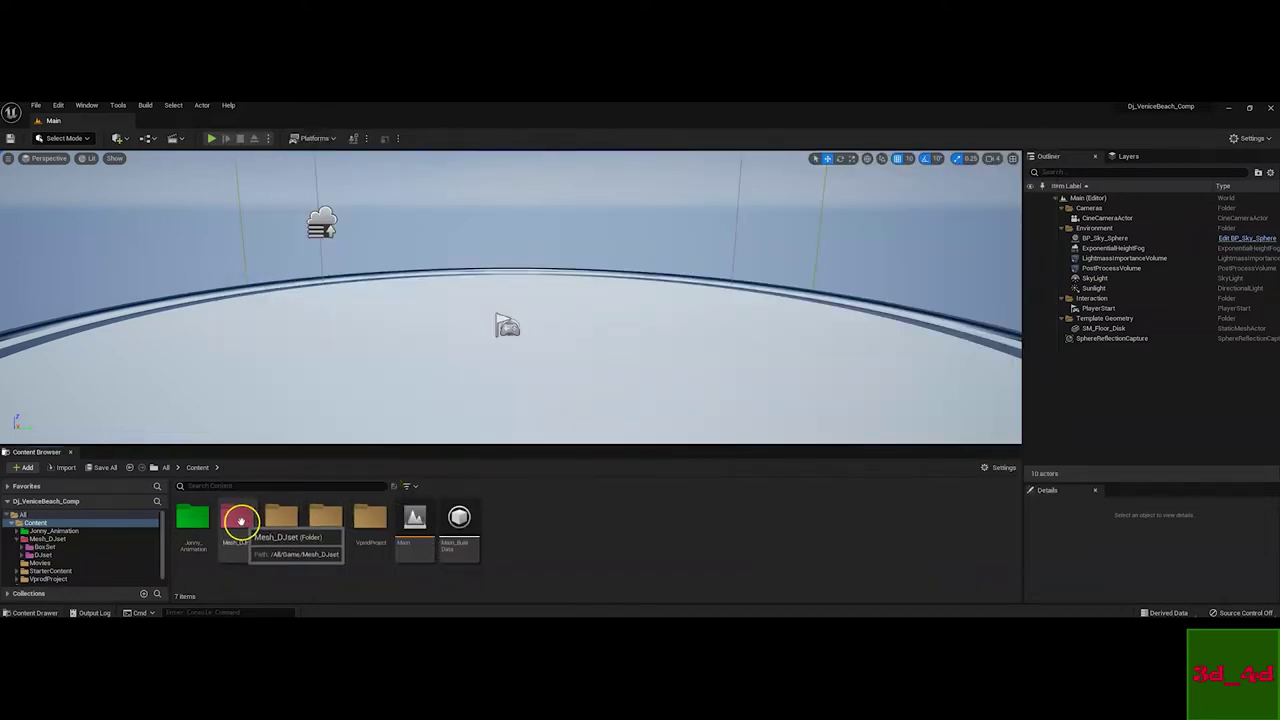
Open BoxMixer_mesh from Mesh_DJset > BoxSet and orbit its preview
double_click(240, 521)
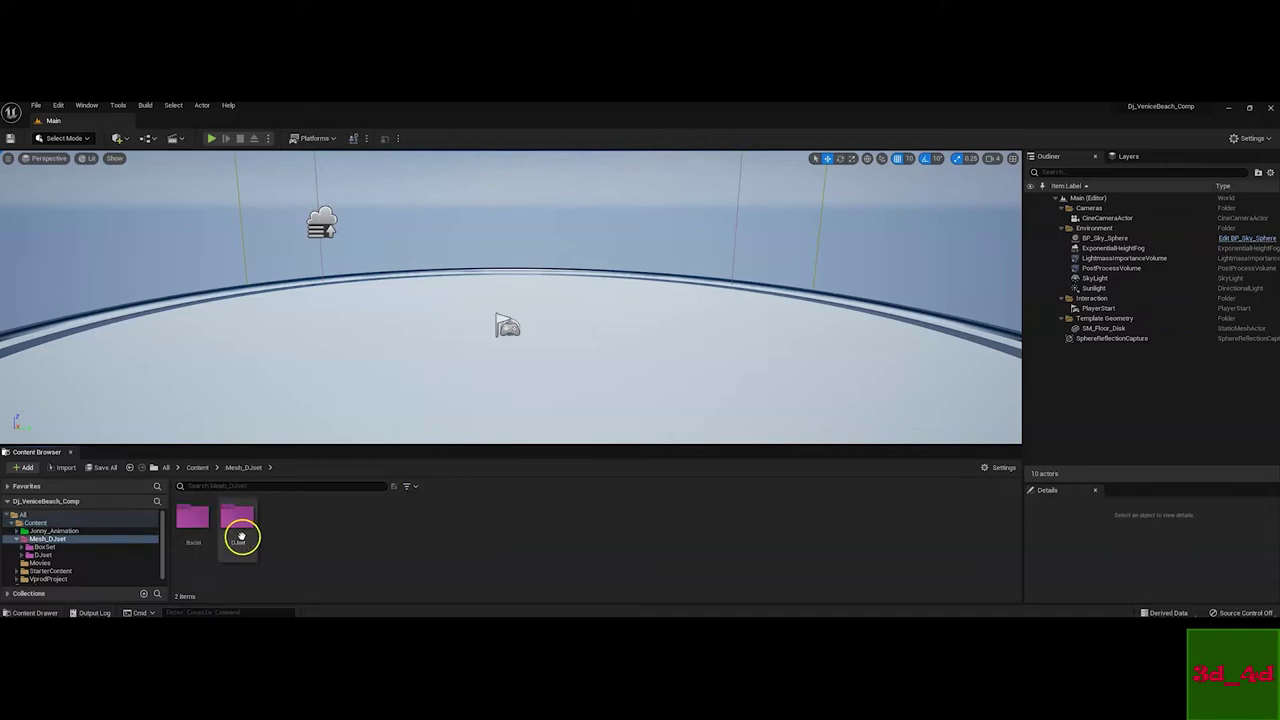
click(188, 518)
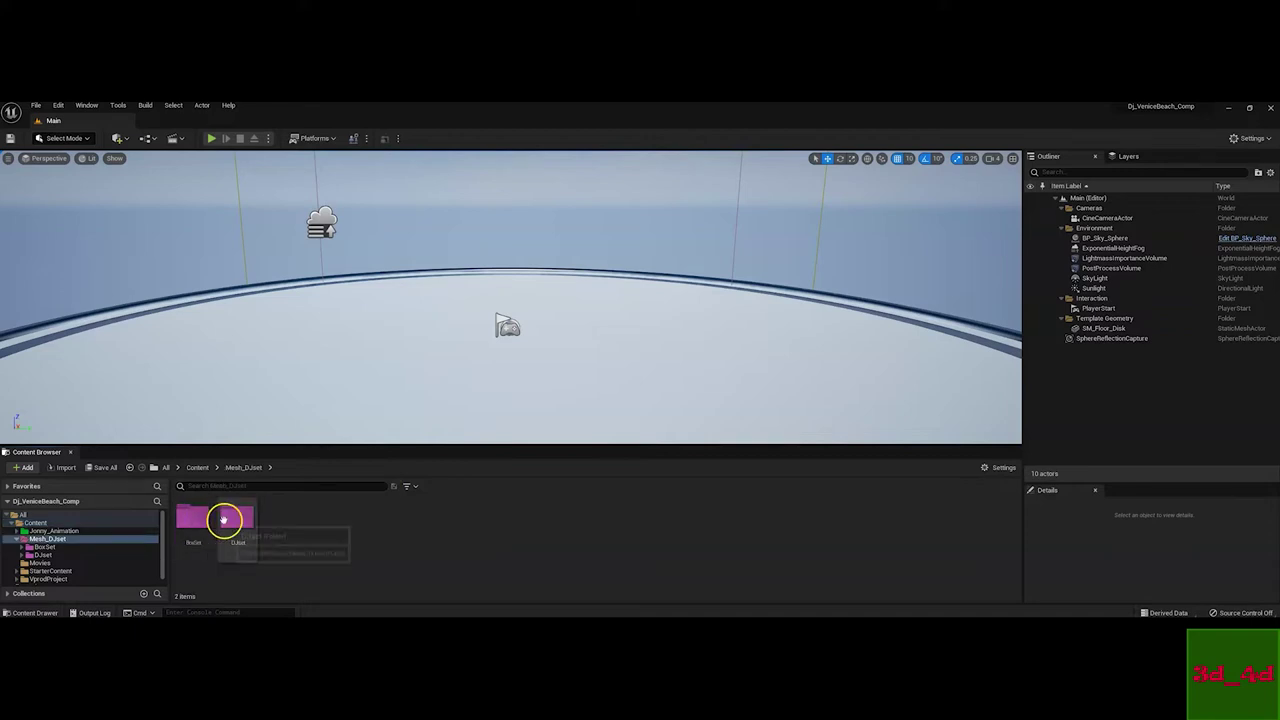
double_click(186, 517)
click(282, 520)
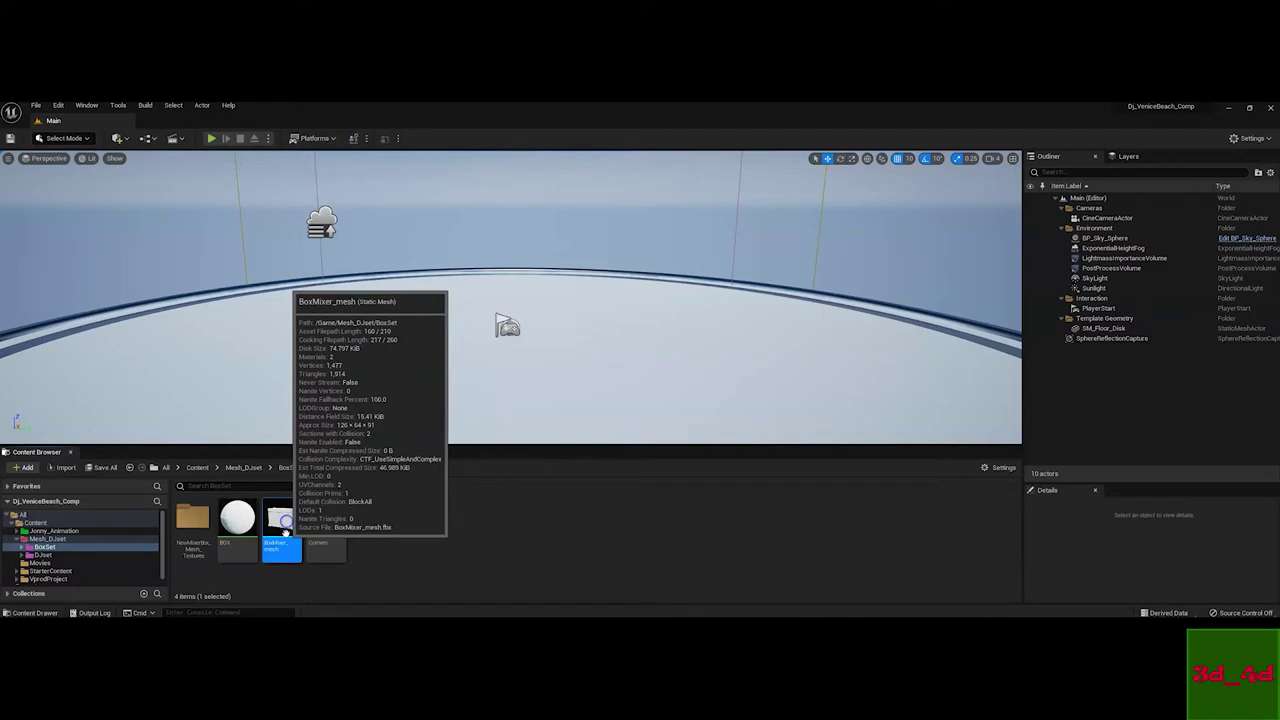
click(282, 517)
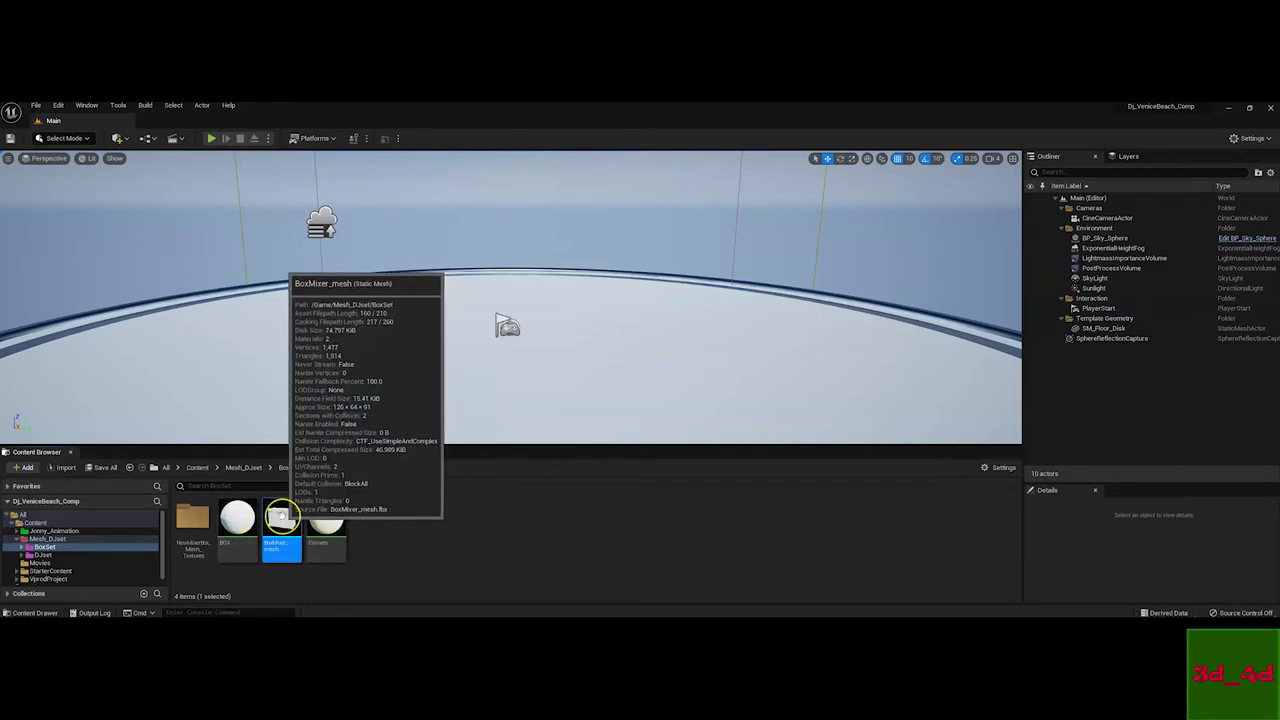
click(642, 422)
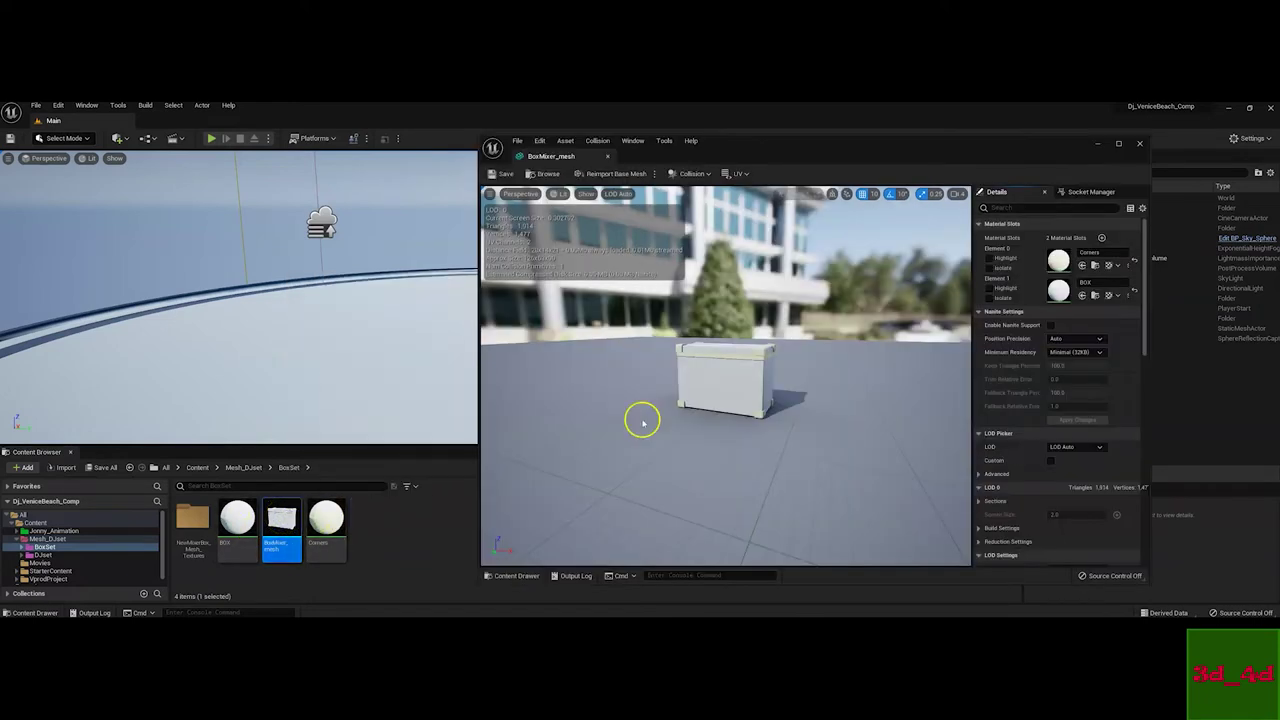
drag(738, 358, 720, 377)
right_drag(720, 377, 749, 361)
Open the box's Corners material and delete its Param colour node
double_click(1058, 260)
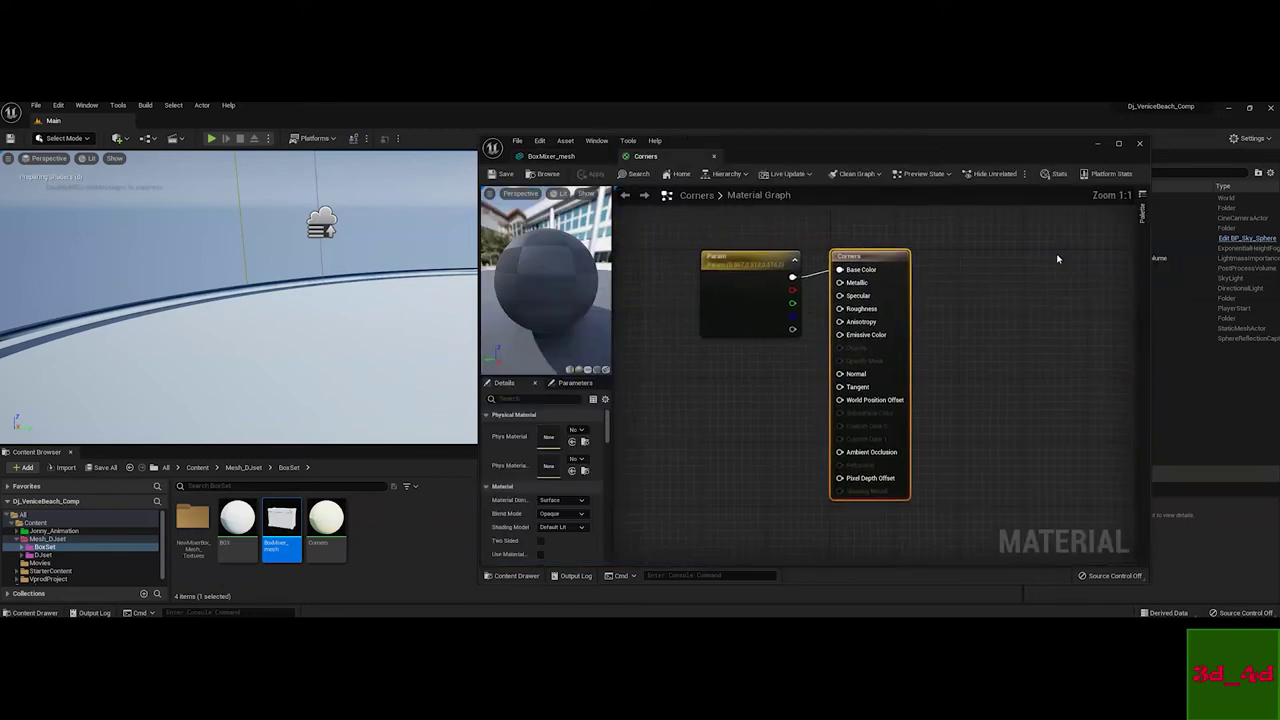
drag(778, 267, 746, 273)
double_click(711, 268)
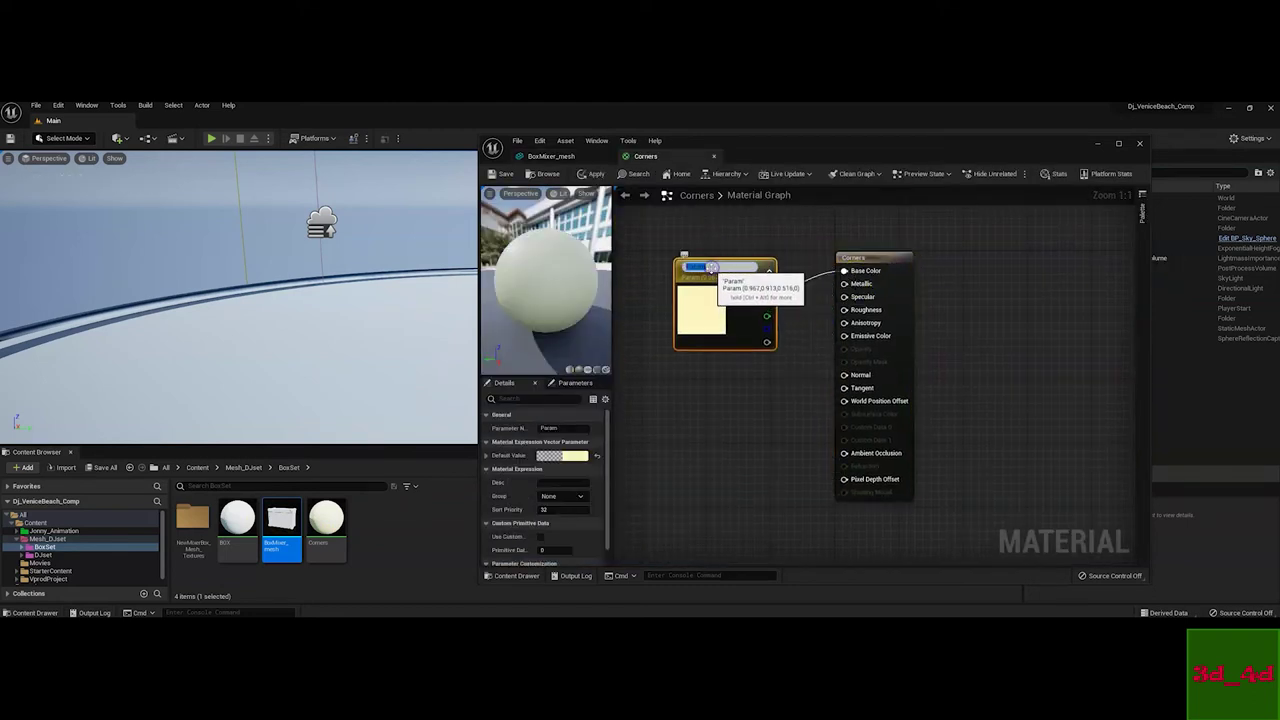
key(Return)
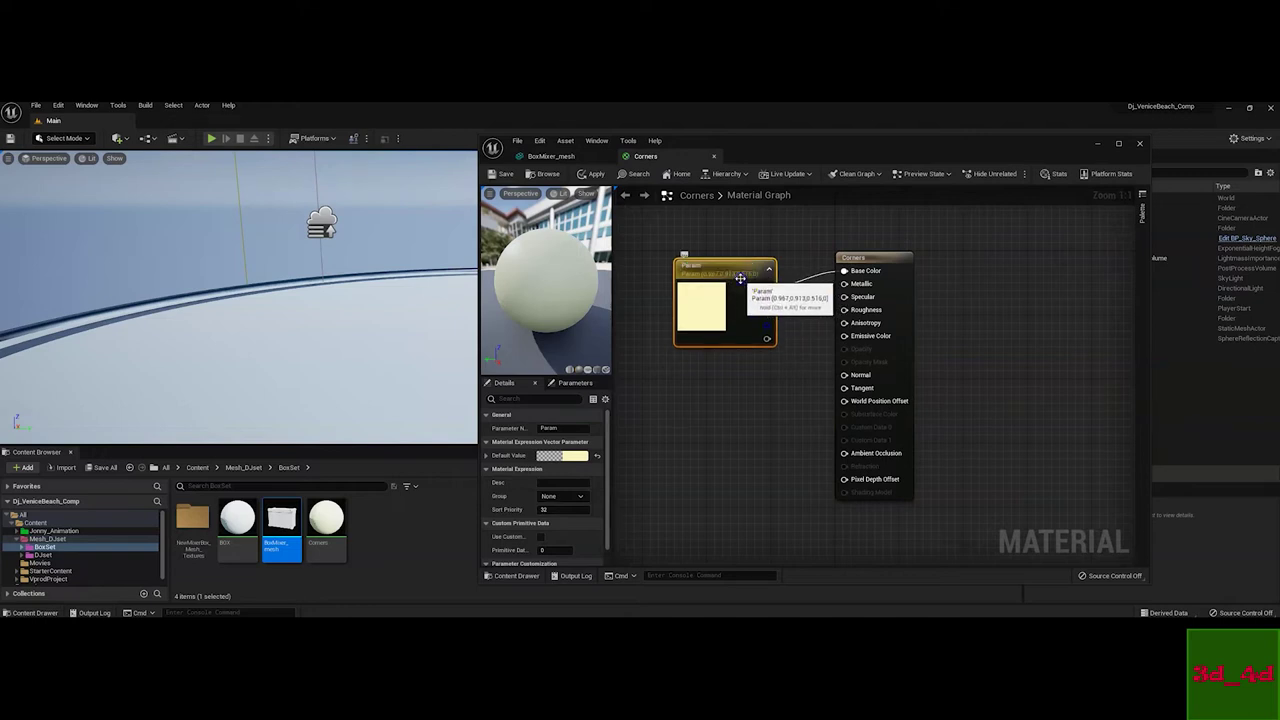
key(Delete)
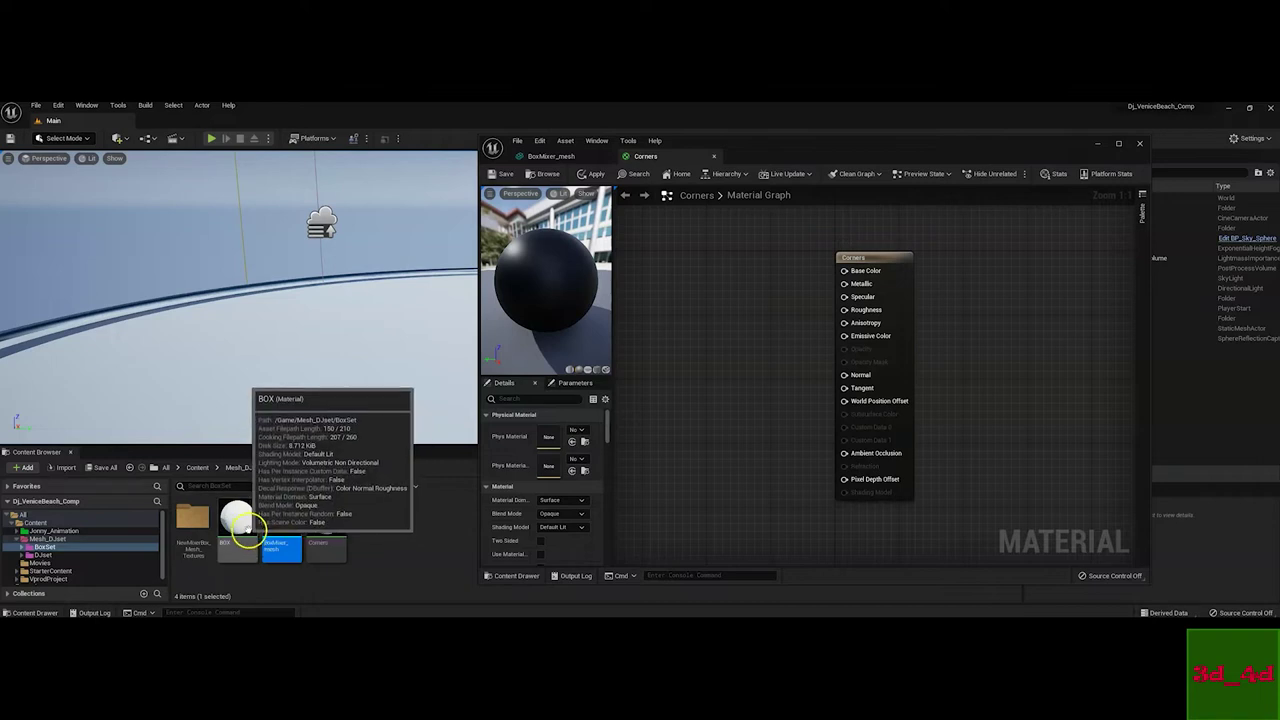
Add the five Corners textures from NewMixerBox_Mesh_Textures to the Corners material graph
double_click(192, 518)
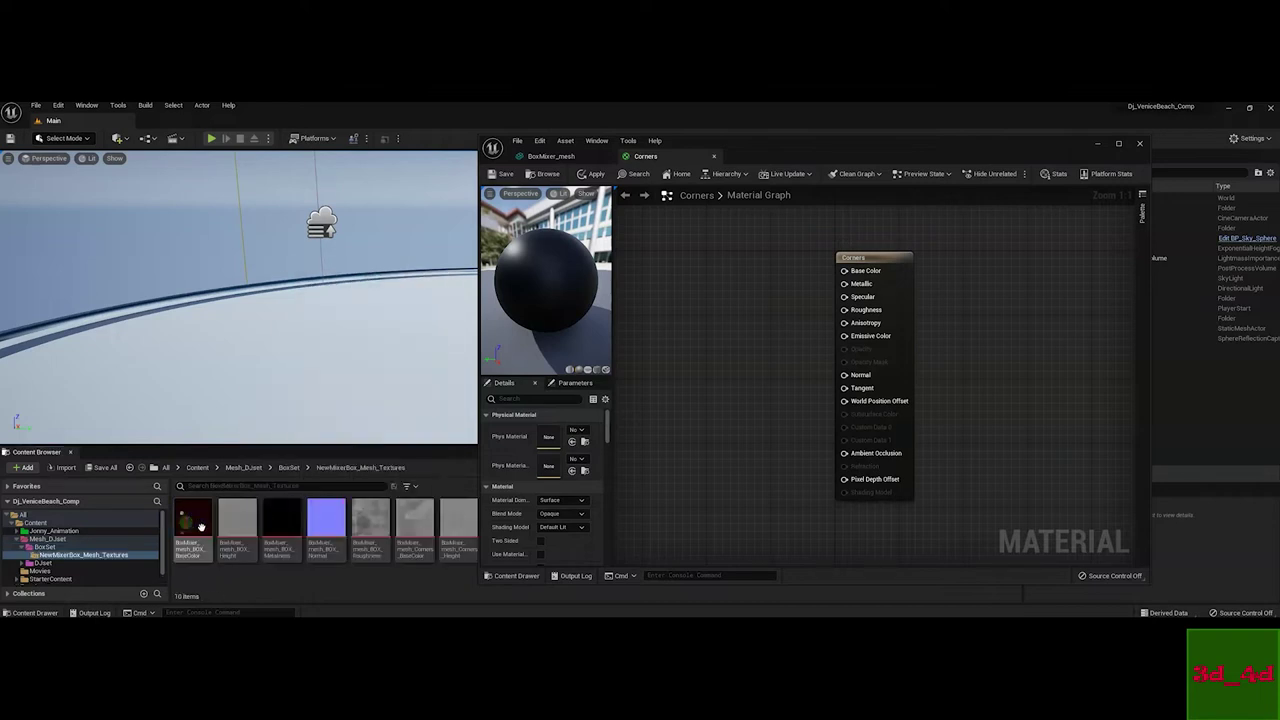
drag(371, 445, 370, 396)
drag(846, 251, 893, 243)
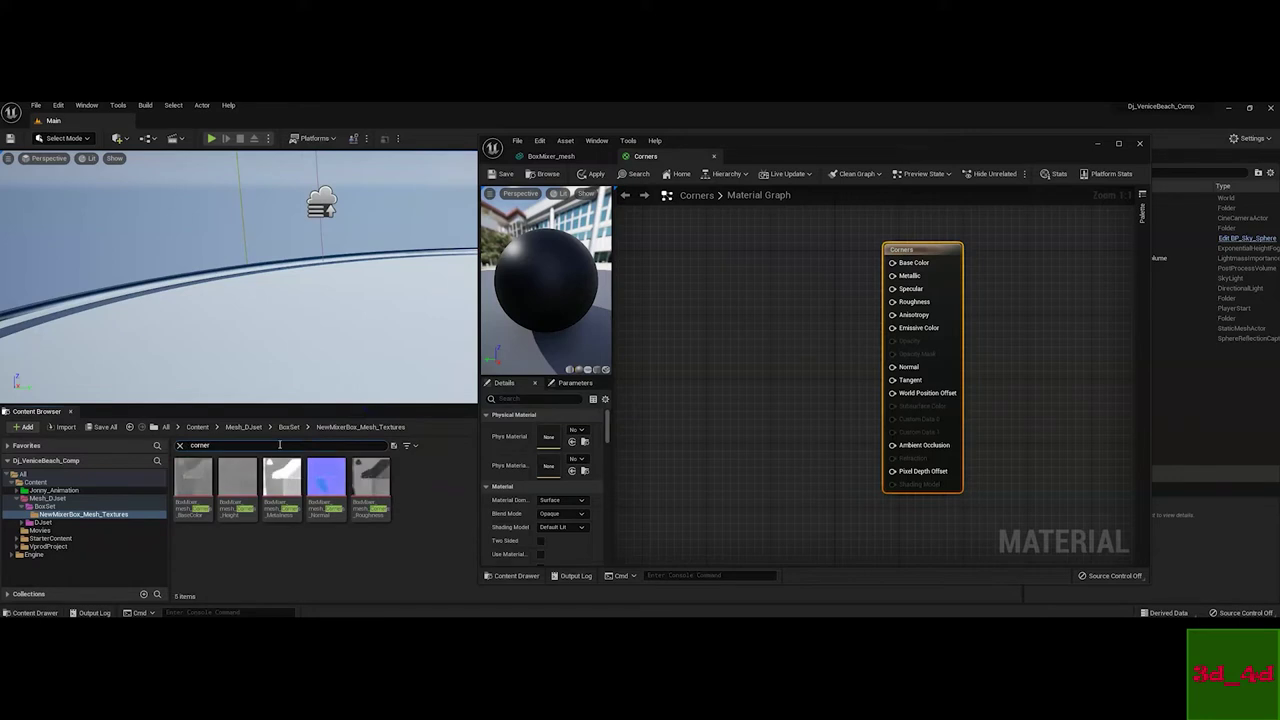
click(214, 490)
shift+click(373, 488)
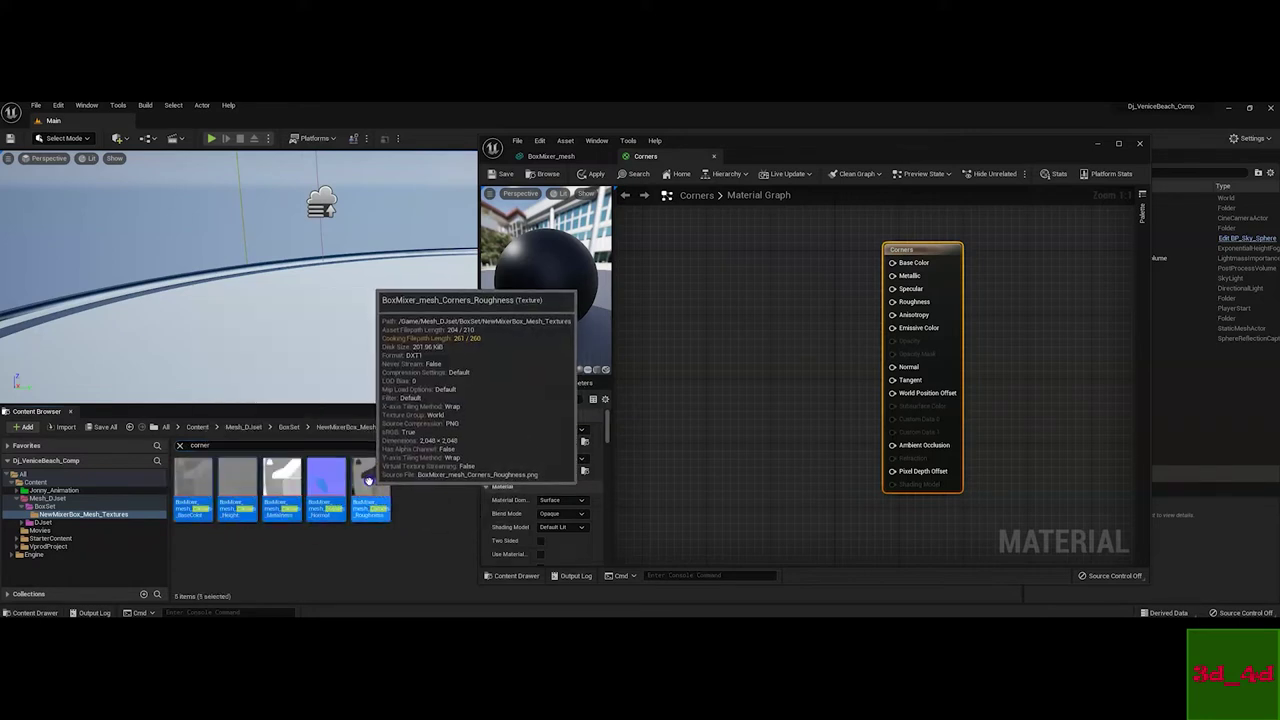
drag(196, 478, 684, 242)
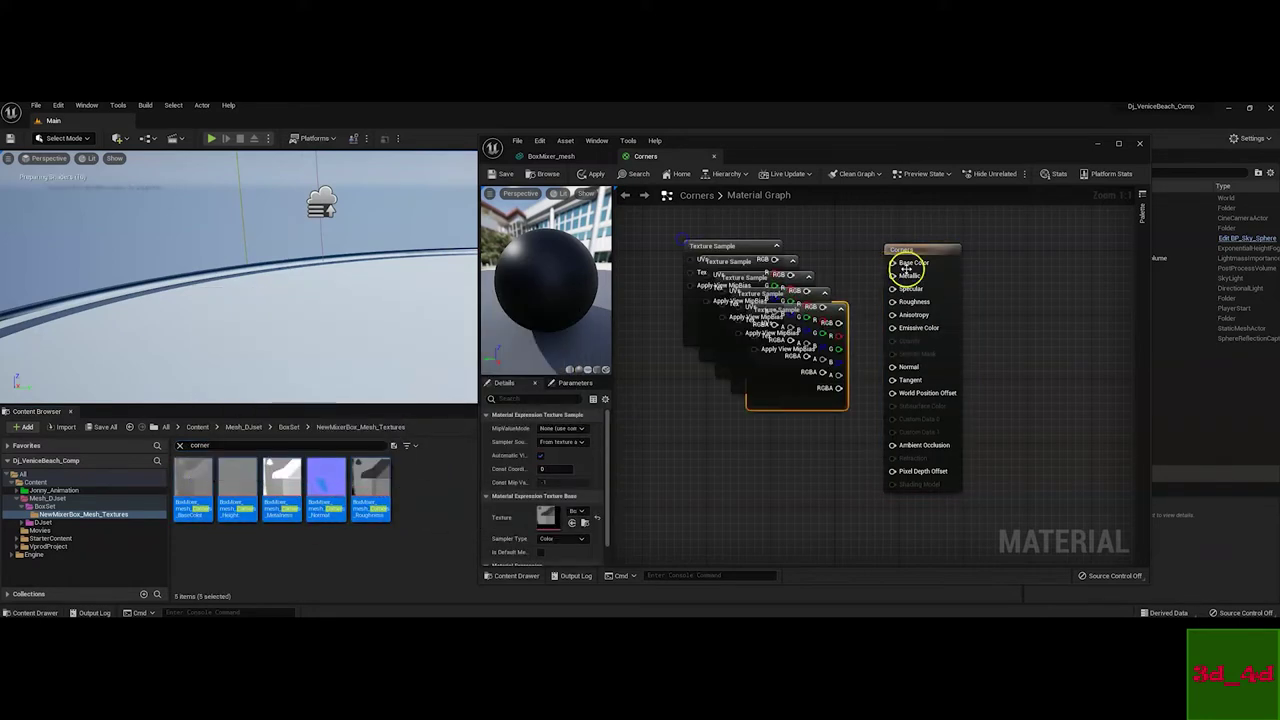
drag(905, 249, 1002, 249)
Connect Corners texture samples to the Roughness, Normal and Base Color inputs
drag(793, 310, 701, 405)
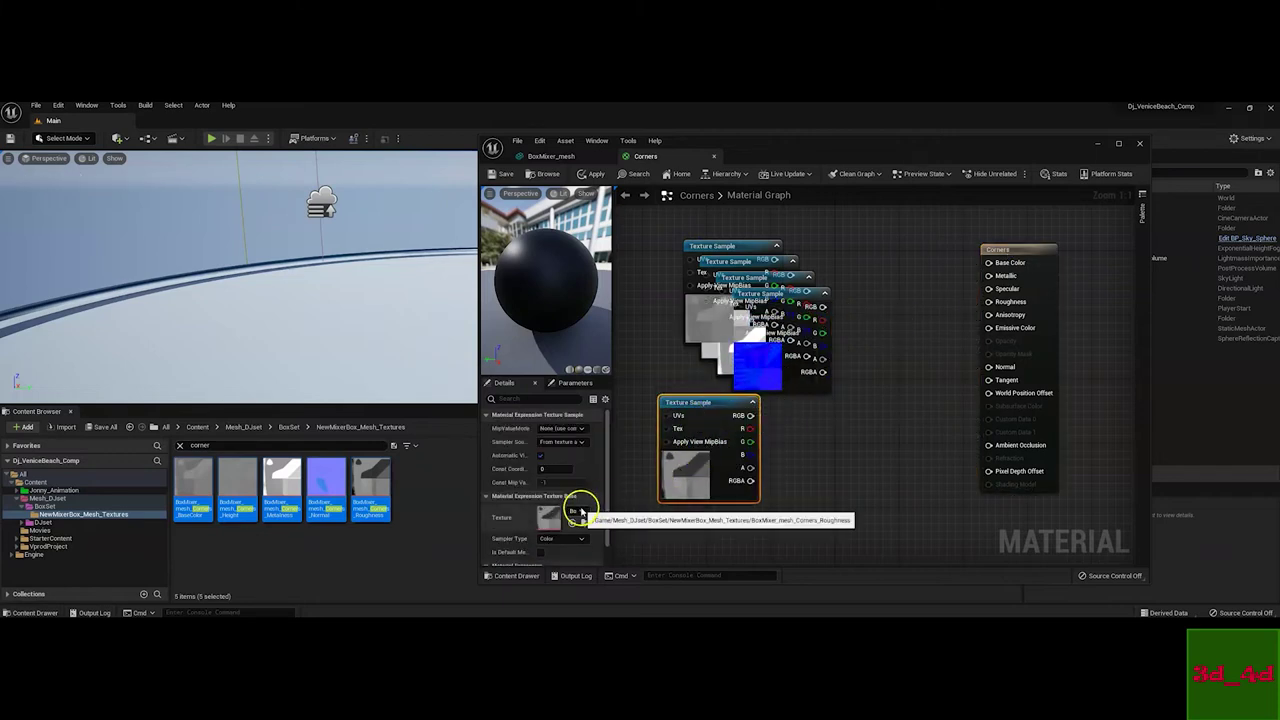
drag(751, 481, 989, 301)
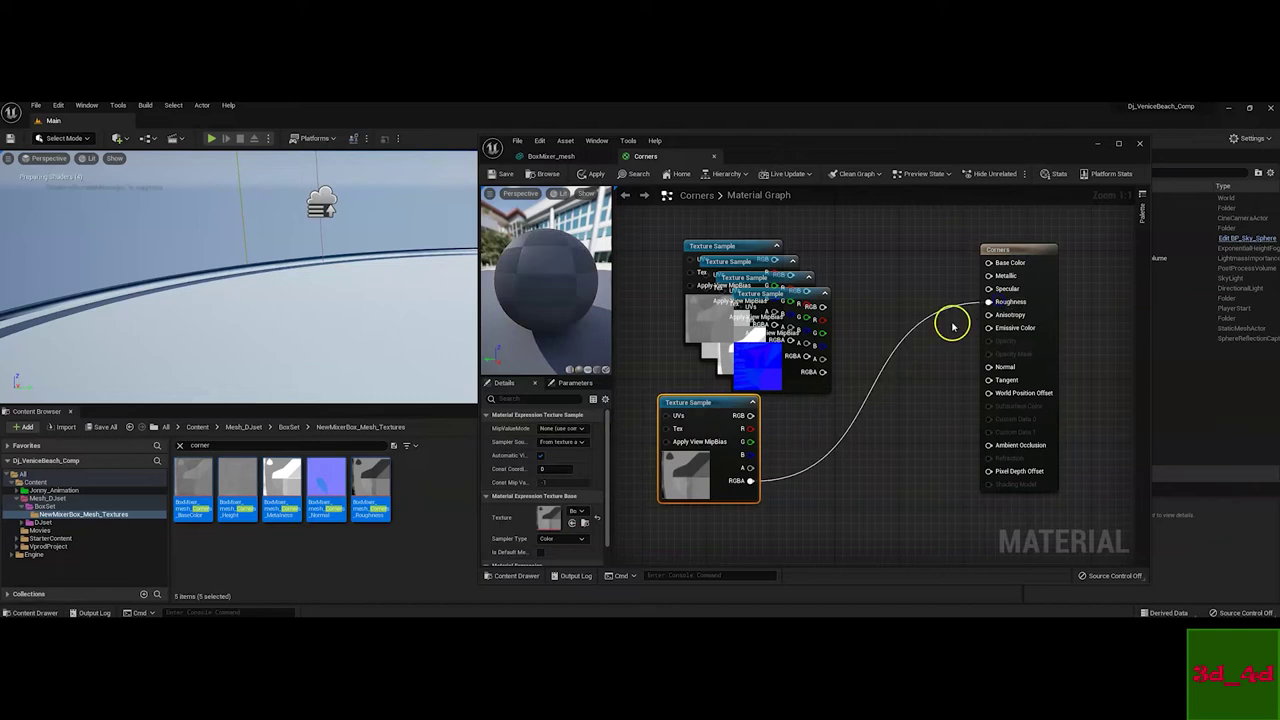
drag(822, 372, 989, 367)
drag(766, 281, 989, 262)
drag(832, 234, 888, 226)
click(757, 363)
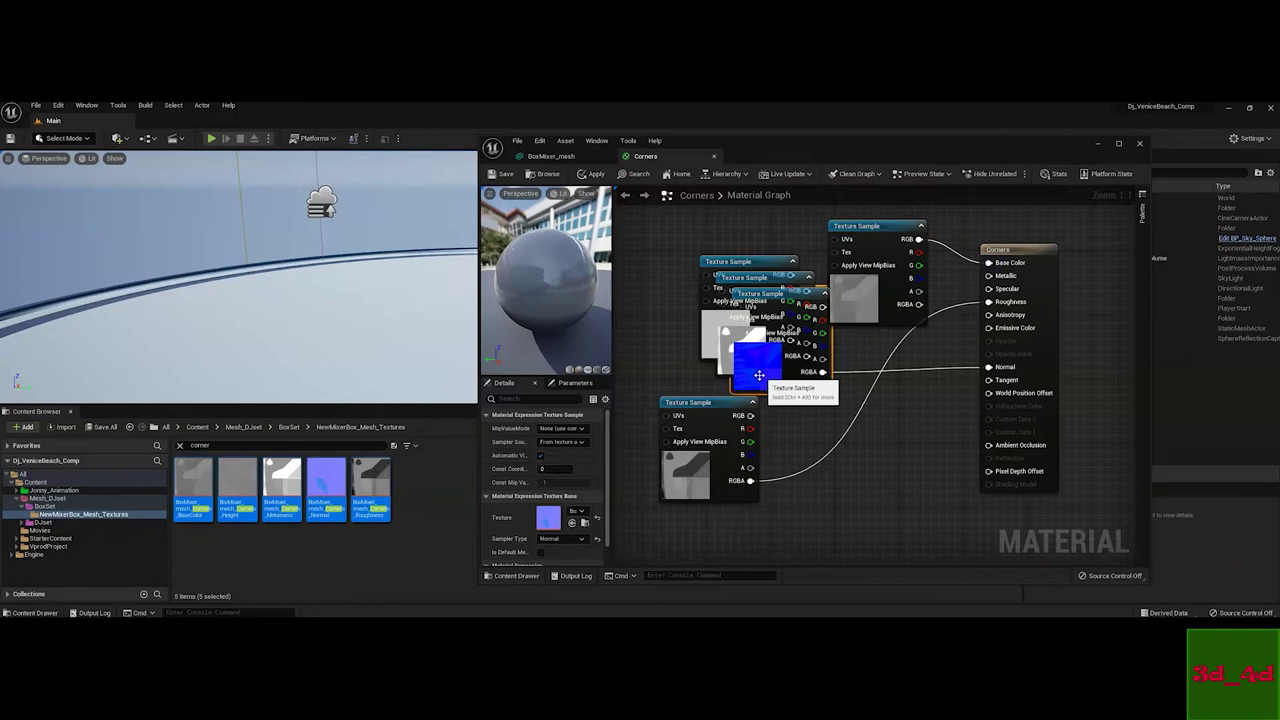
drag(757, 293, 877, 462)
Wire the metallic texture into Metallic and save the Corners material
click(745, 340)
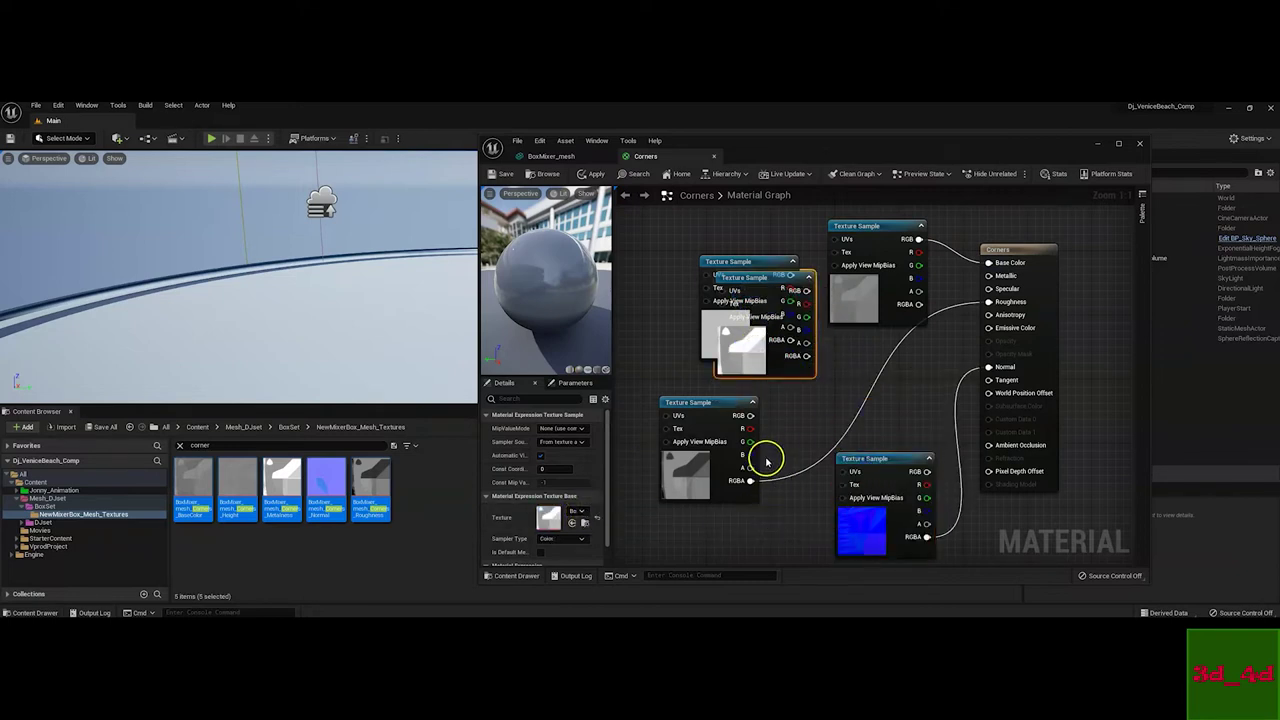
drag(807, 356, 996, 280)
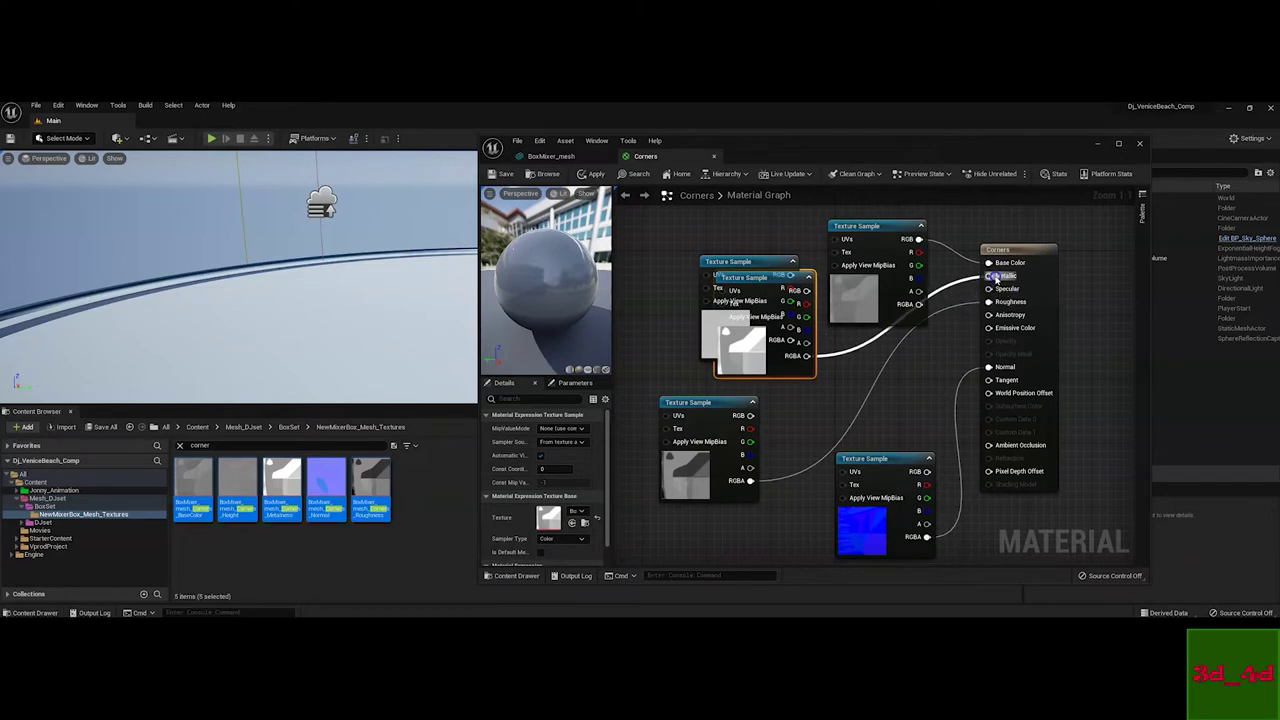
drag(757, 275, 812, 458)
click(748, 300)
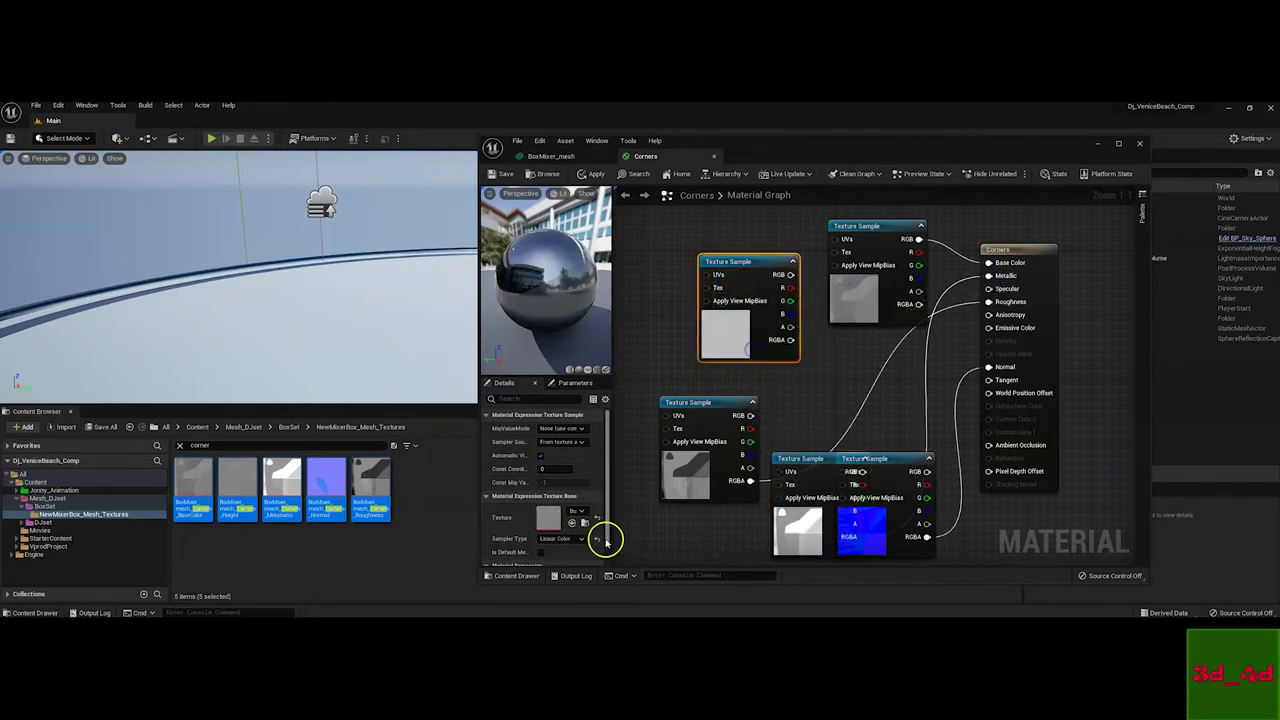
drag(790, 340, 990, 276)
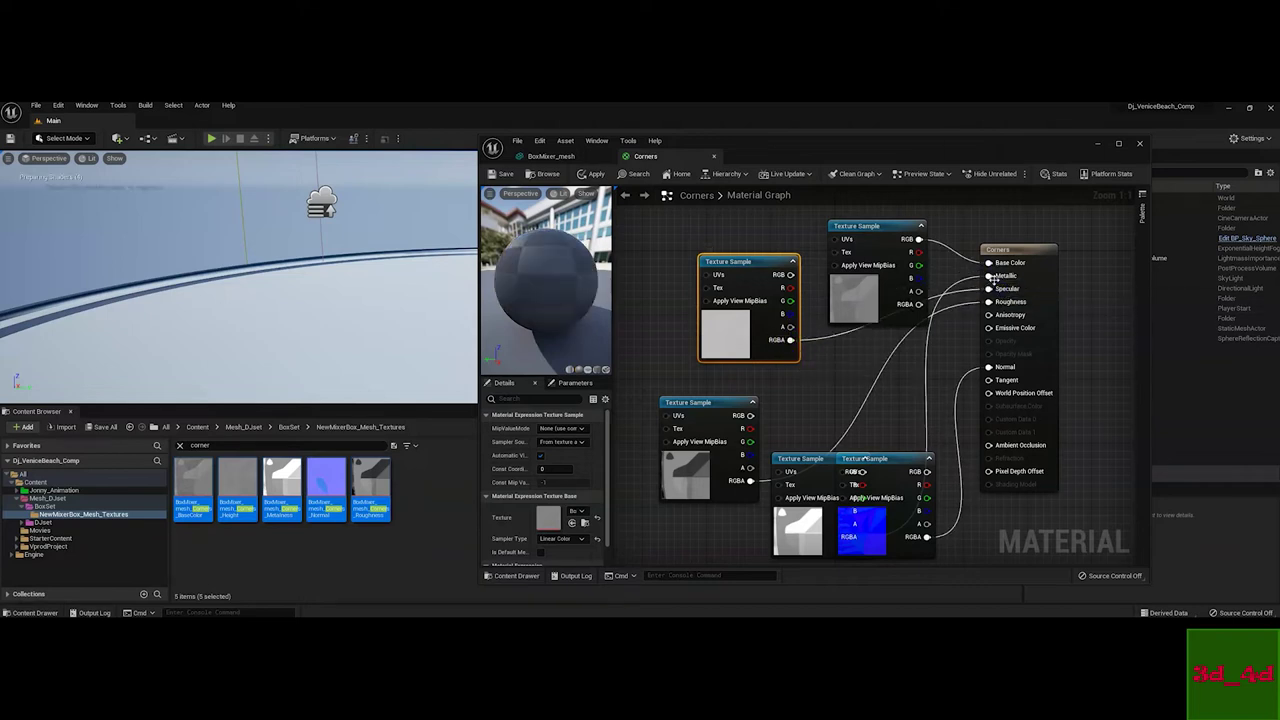
click(504, 174)
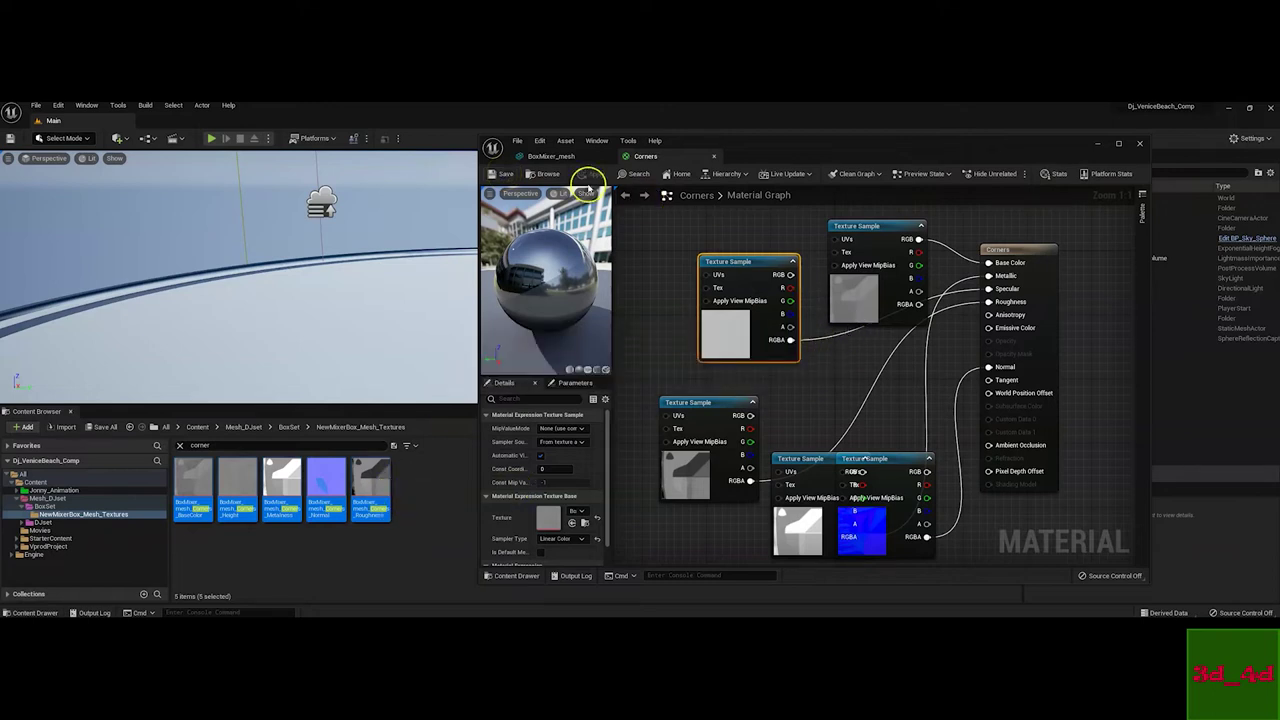
click(553, 156)
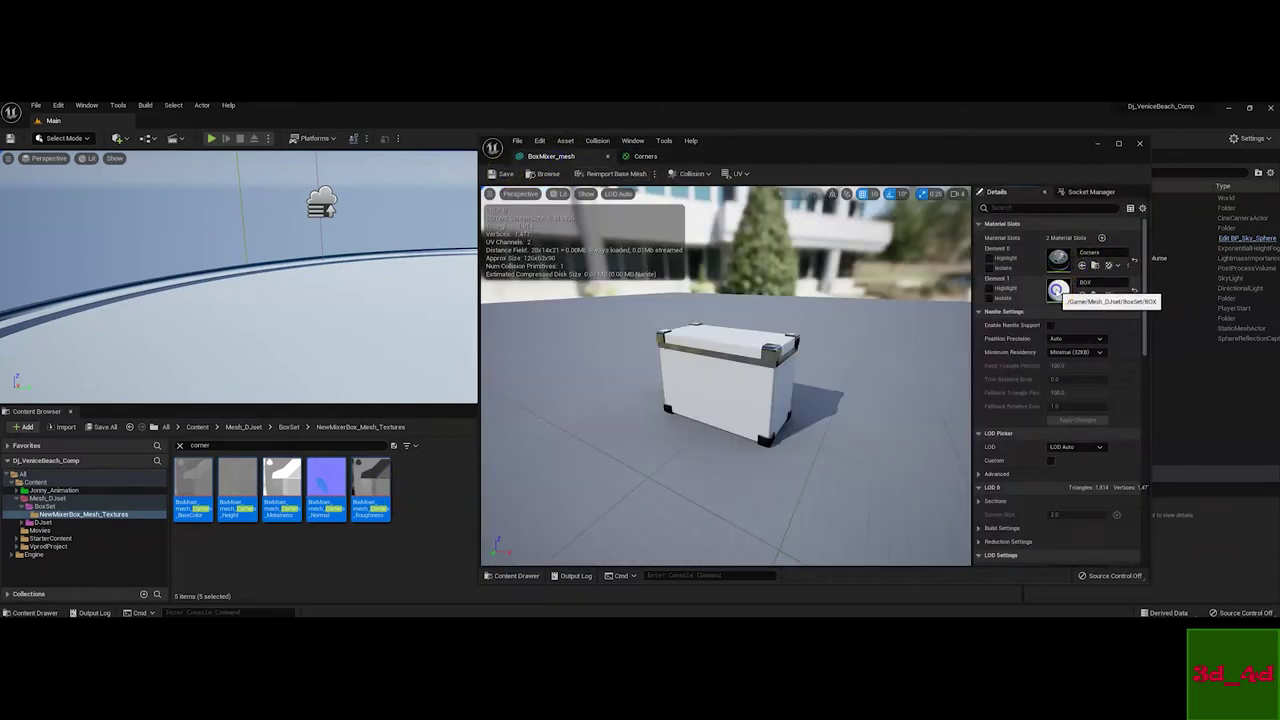
Open the BOX material and delete its Param node
double_click(1056, 290)
click(724, 264)
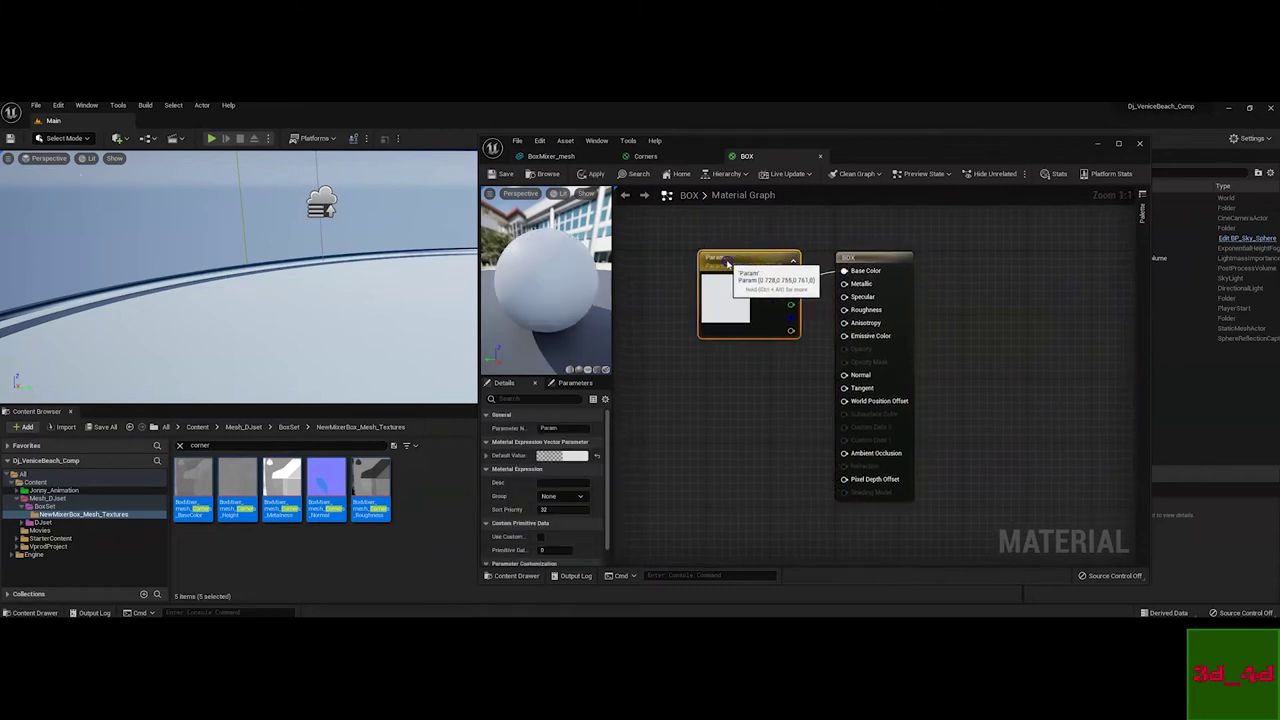
double_click(726, 261)
key(Return)
key(Delete)
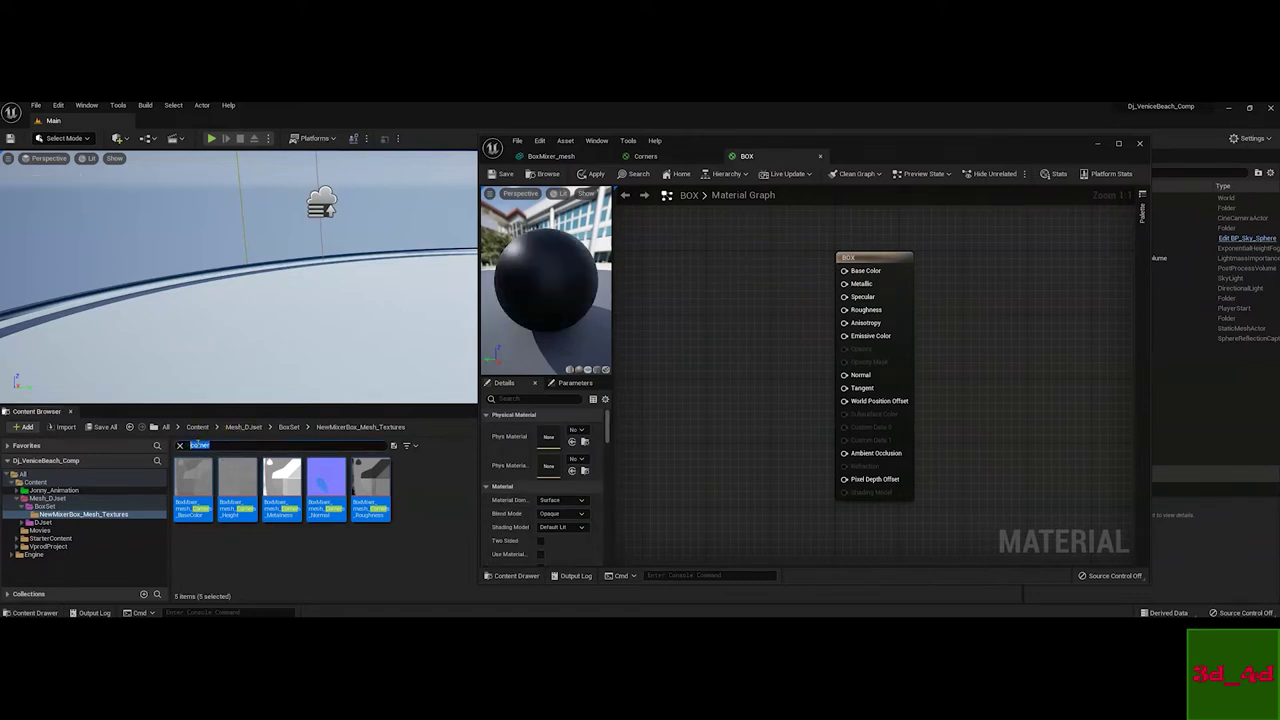
Filter assets by 'box' and add the five BOX textures to the BOX material graph
text(box)
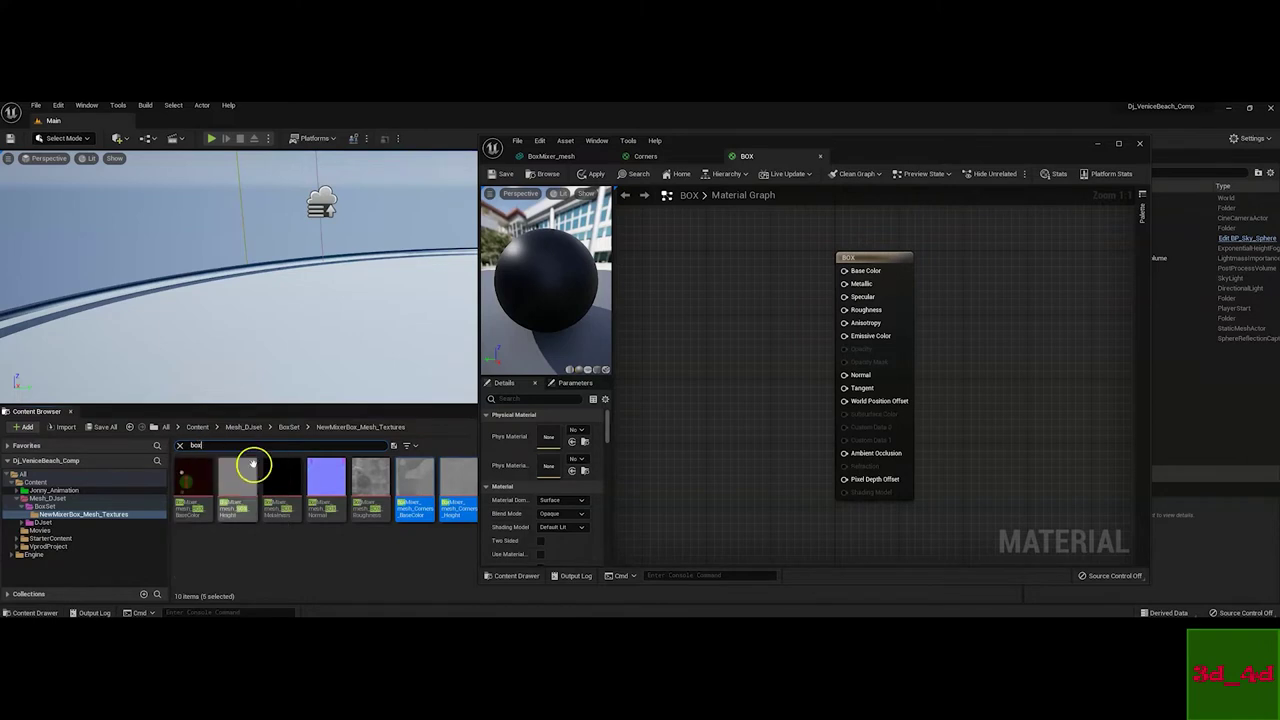
drag(478, 482, 527, 482)
click(368, 485)
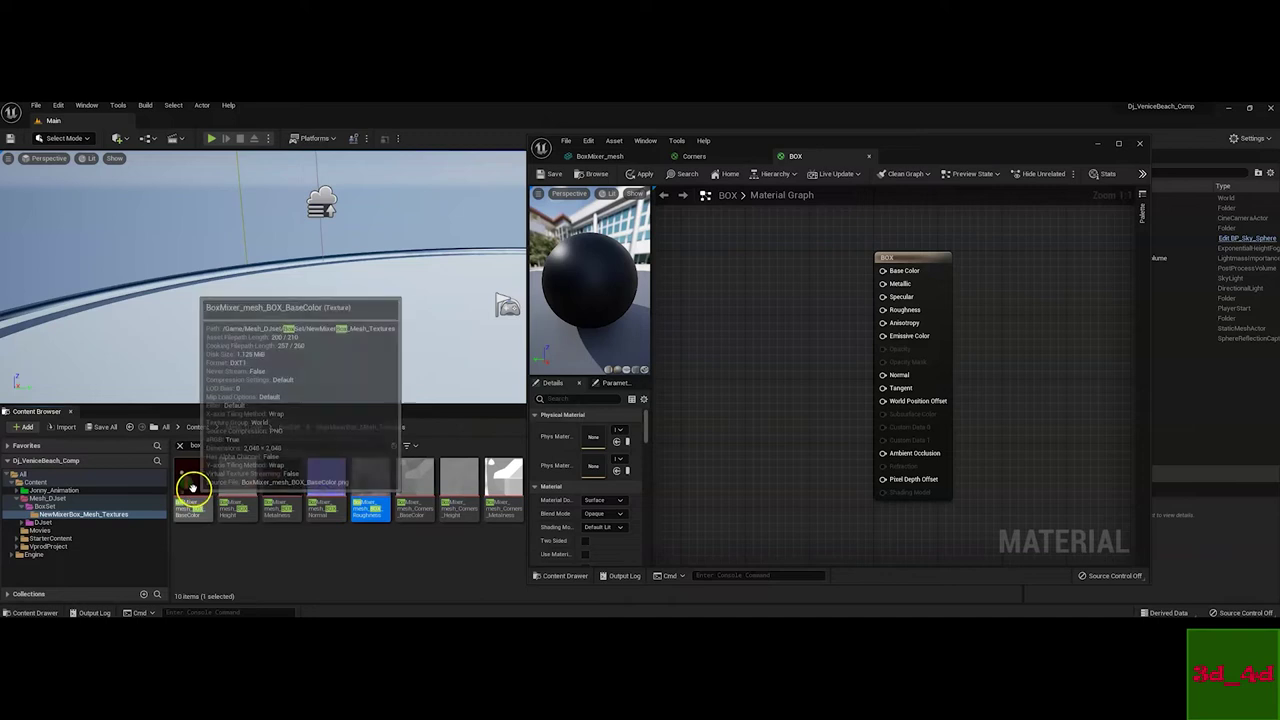
shift+click(193, 487)
drag(193, 487, 678, 281)
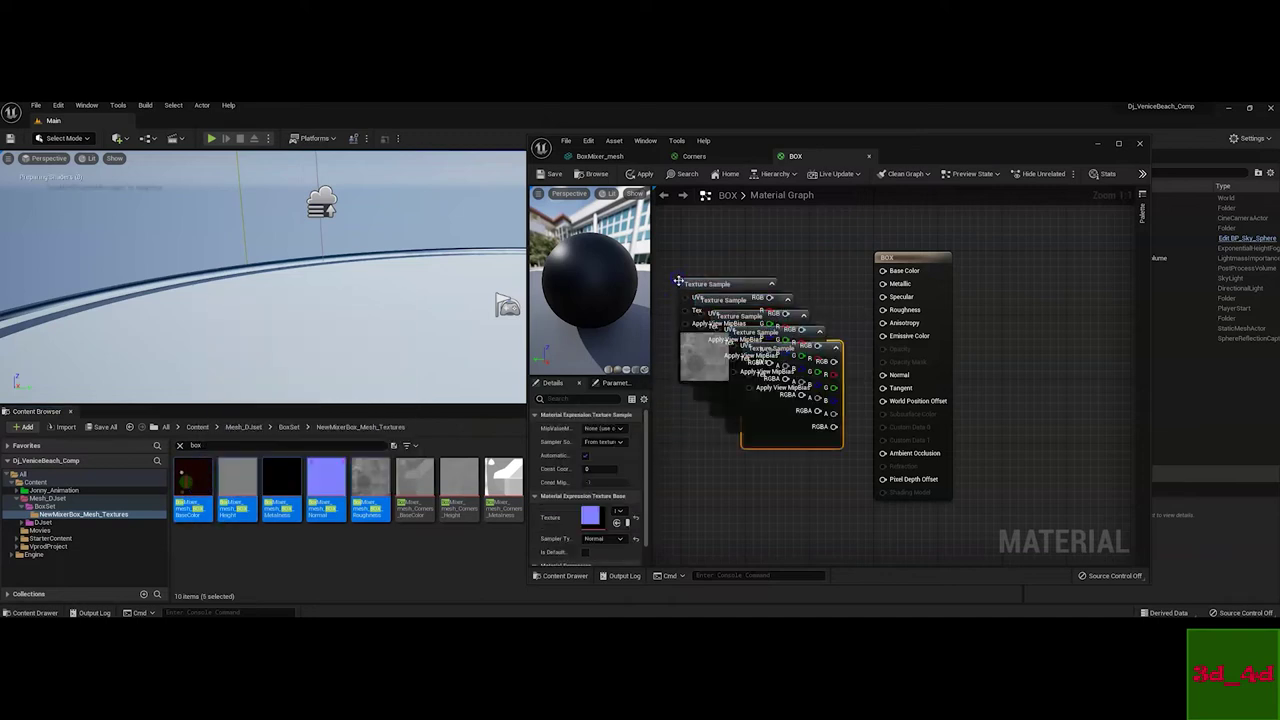
drag(880, 263, 938, 264)
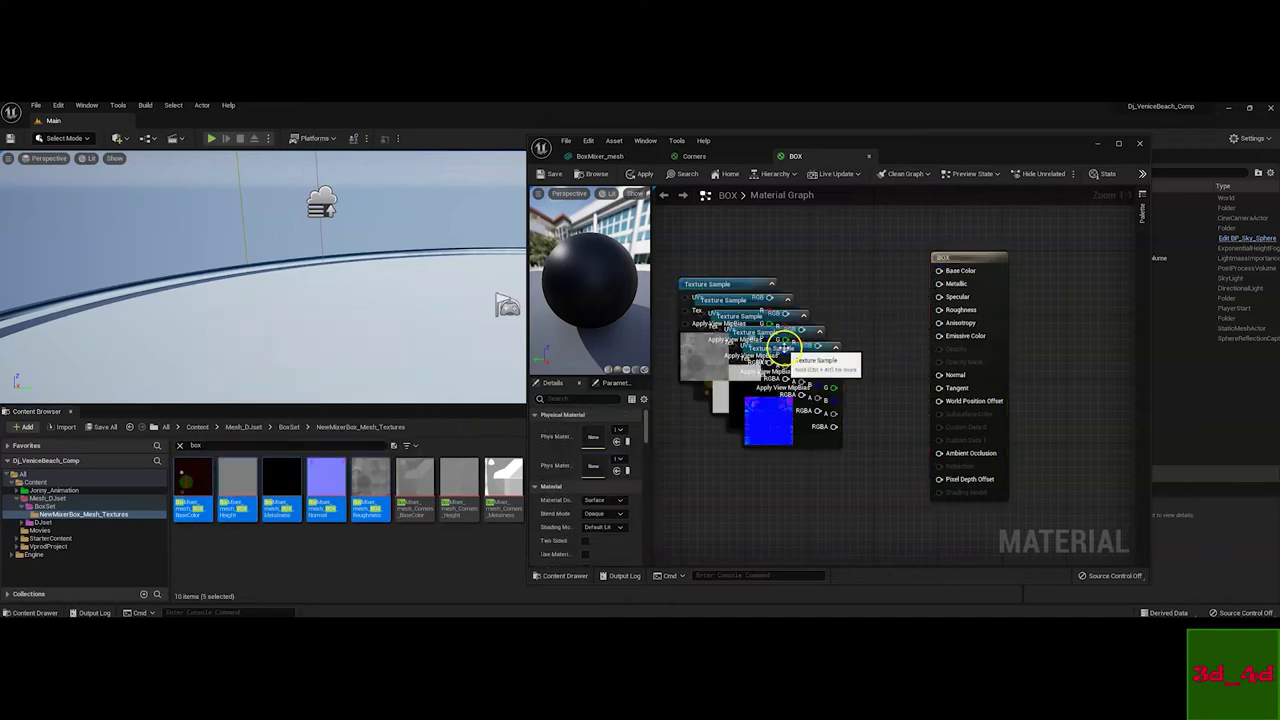
Wire the BOX normal map into Normal, a texture into Roughness, and the black texture into Metallic
drag(787, 347, 740, 410)
drag(789, 488, 940, 377)
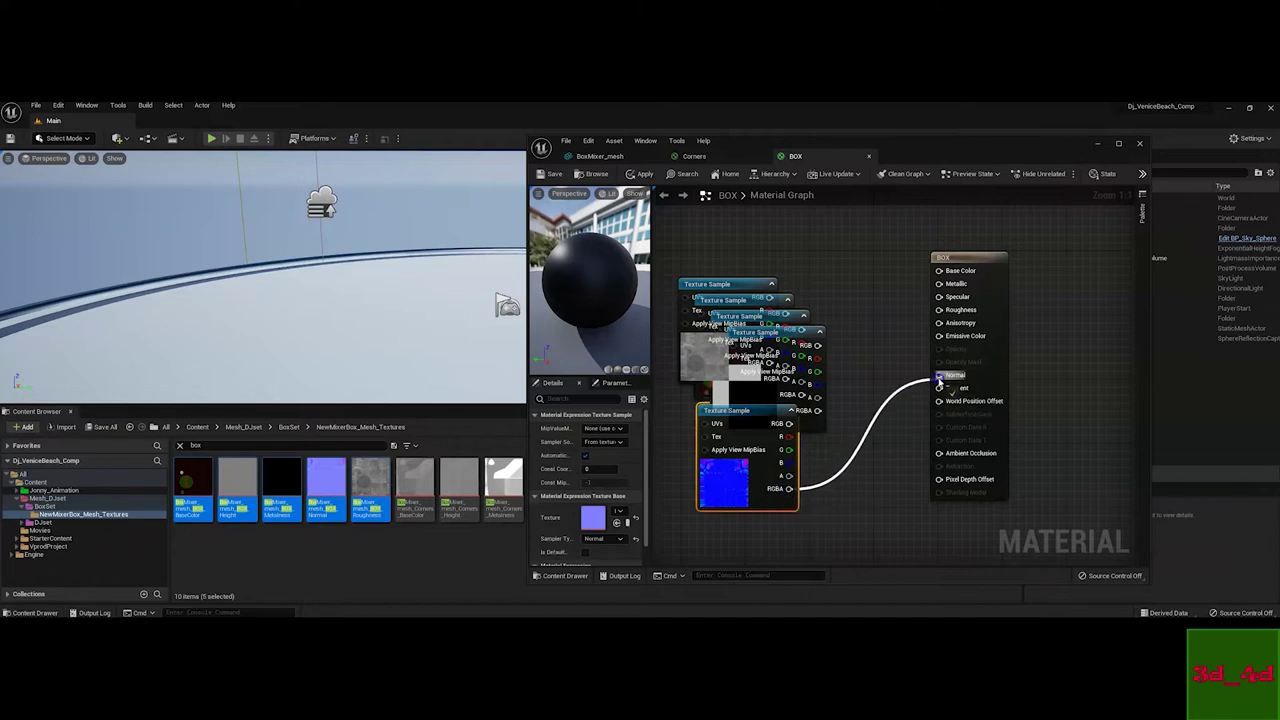
drag(737, 410, 729, 483)
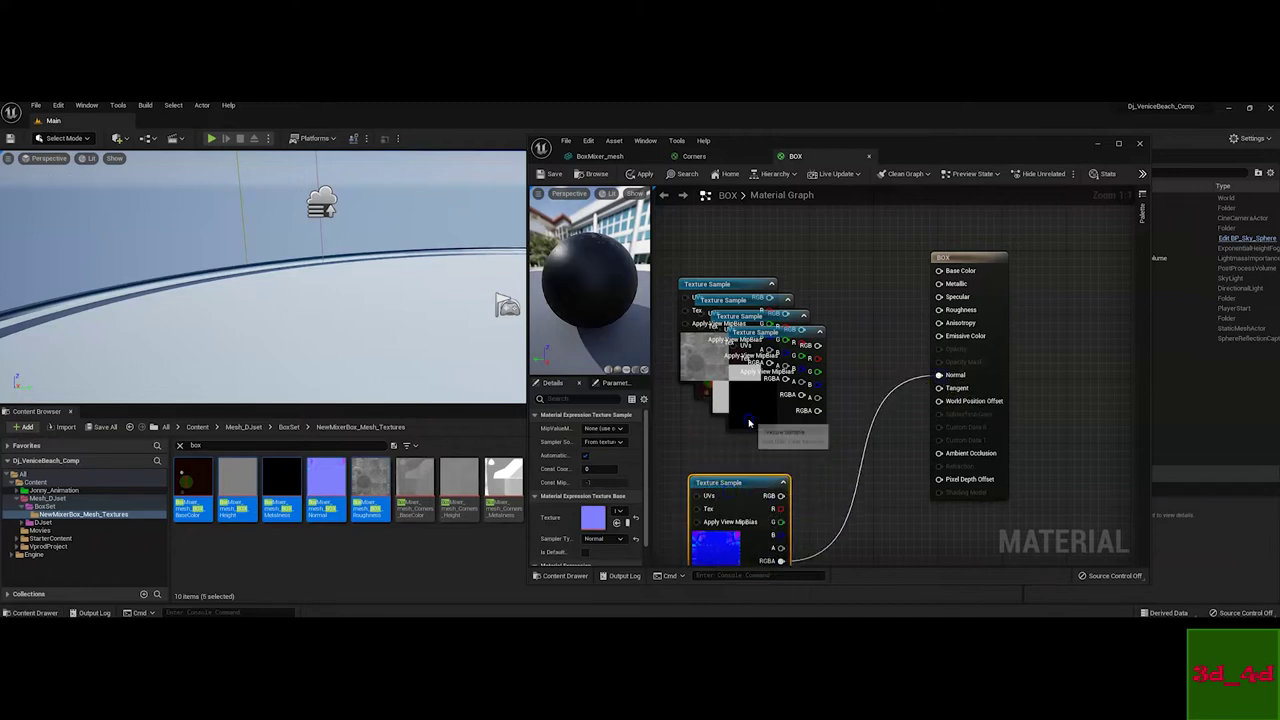
click(692, 360)
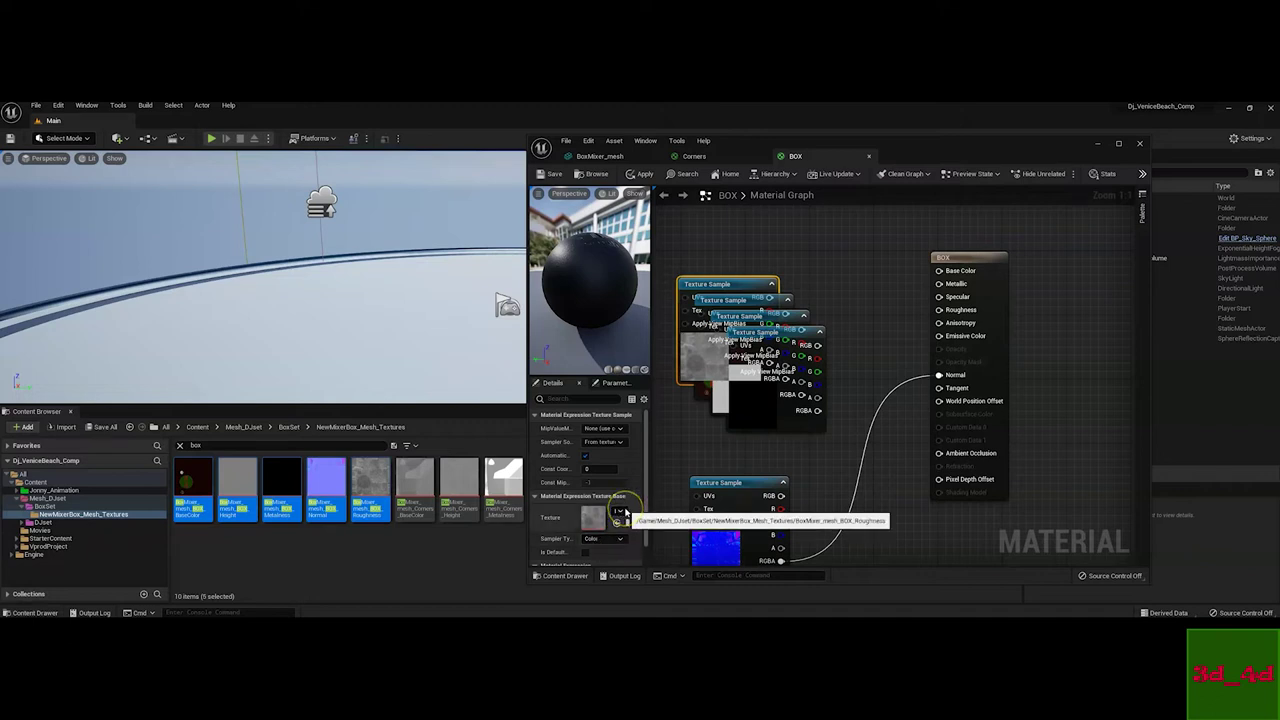
drag(817, 410, 948, 311)
drag(777, 343, 802, 296)
drag(725, 317, 685, 293)
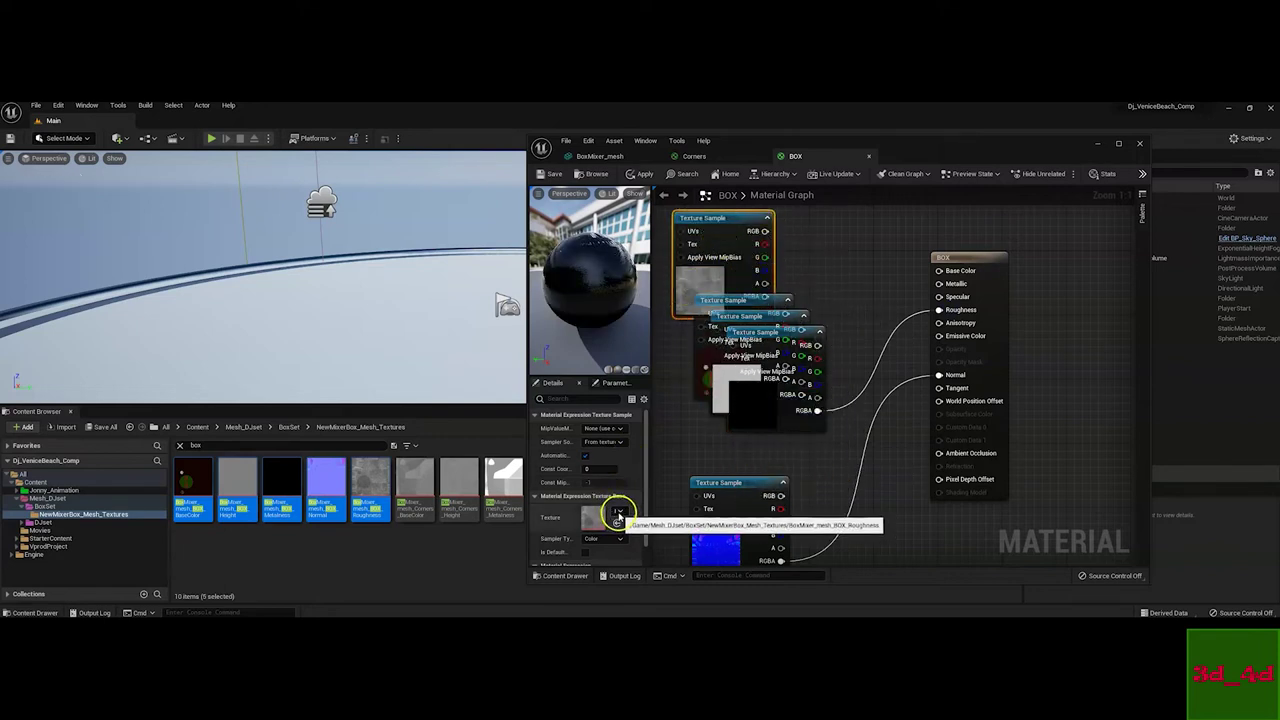
drag(730, 218, 820, 210)
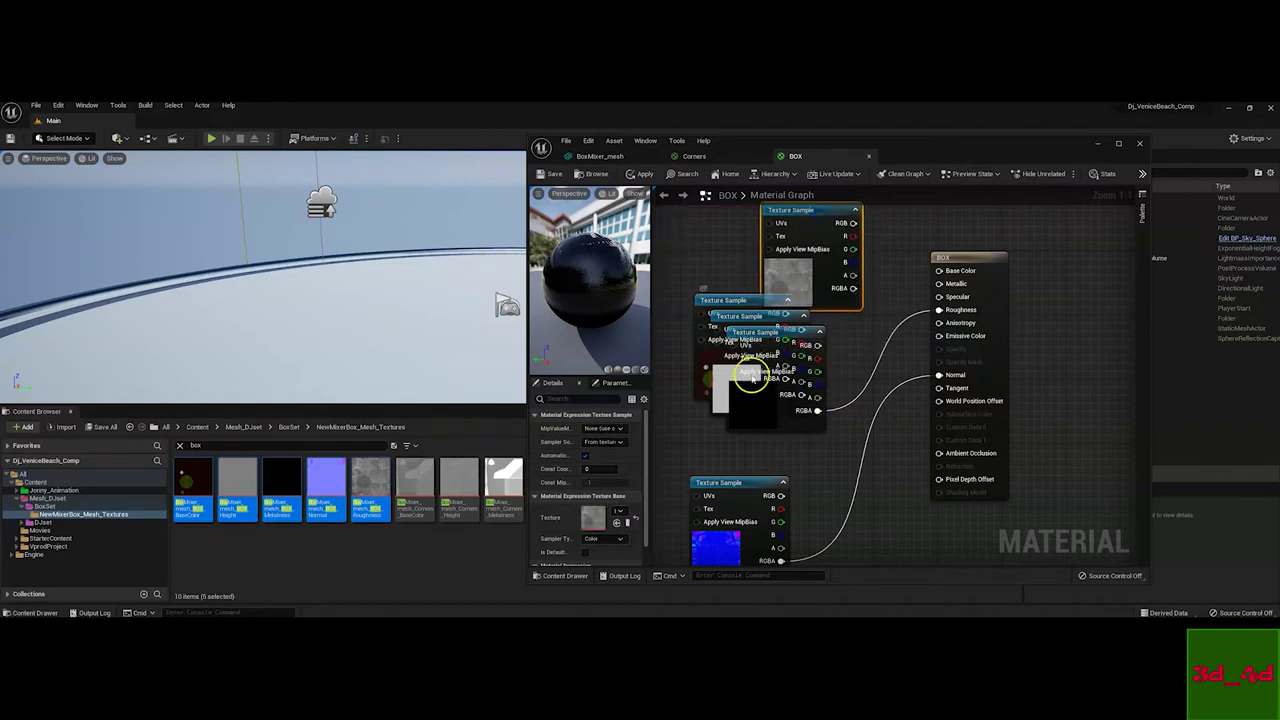
drag(757, 345, 706, 391)
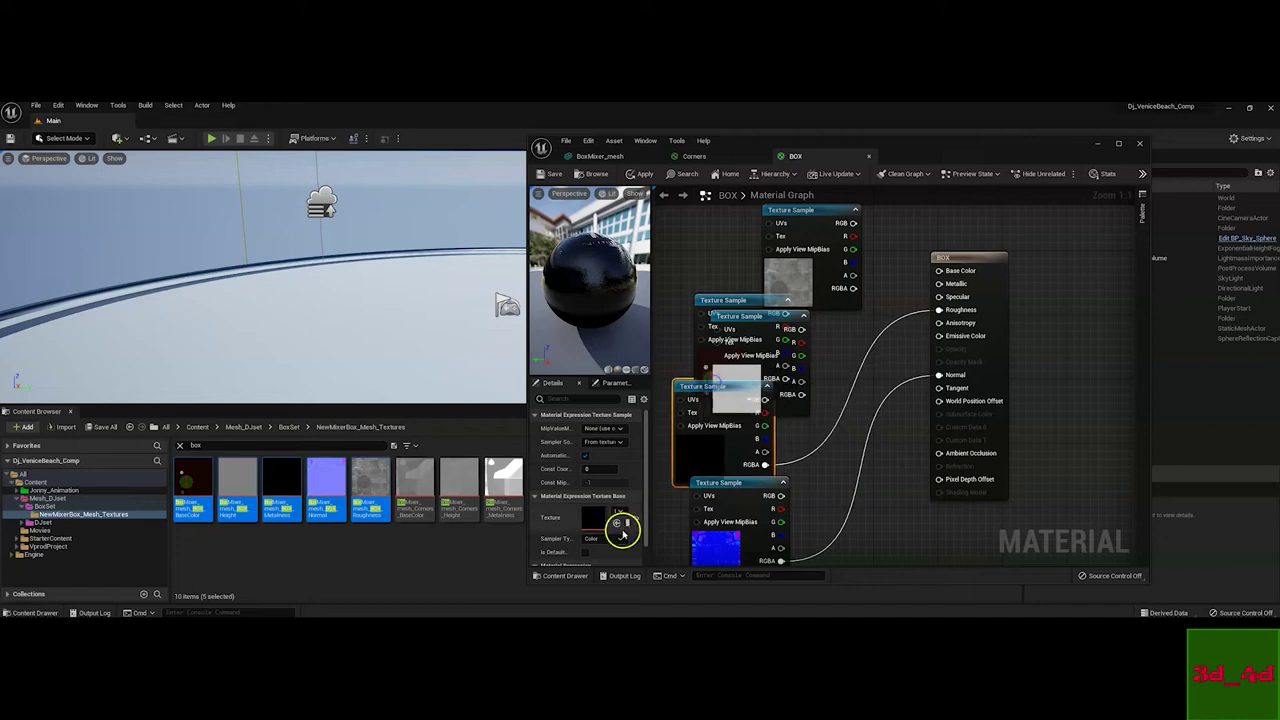
drag(765, 462, 940, 284)
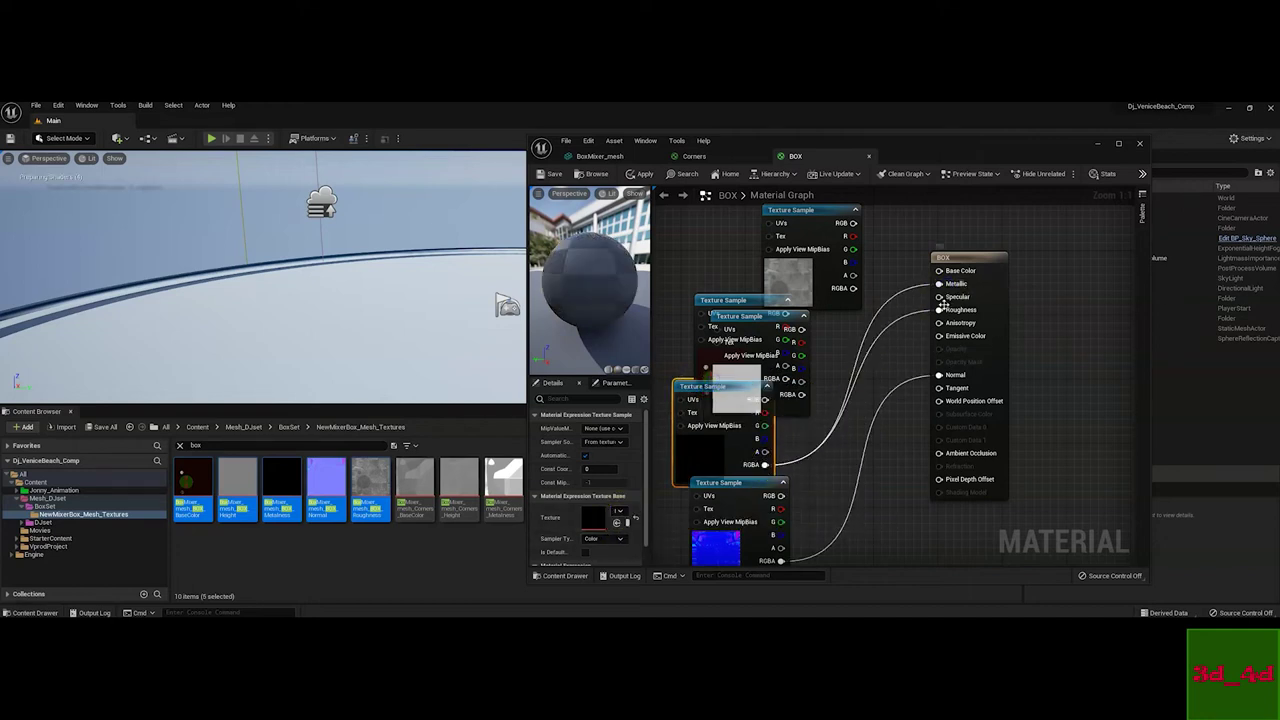
Break the existing Roughness link and feed a different texture sample into Roughness
right_click(942, 310)
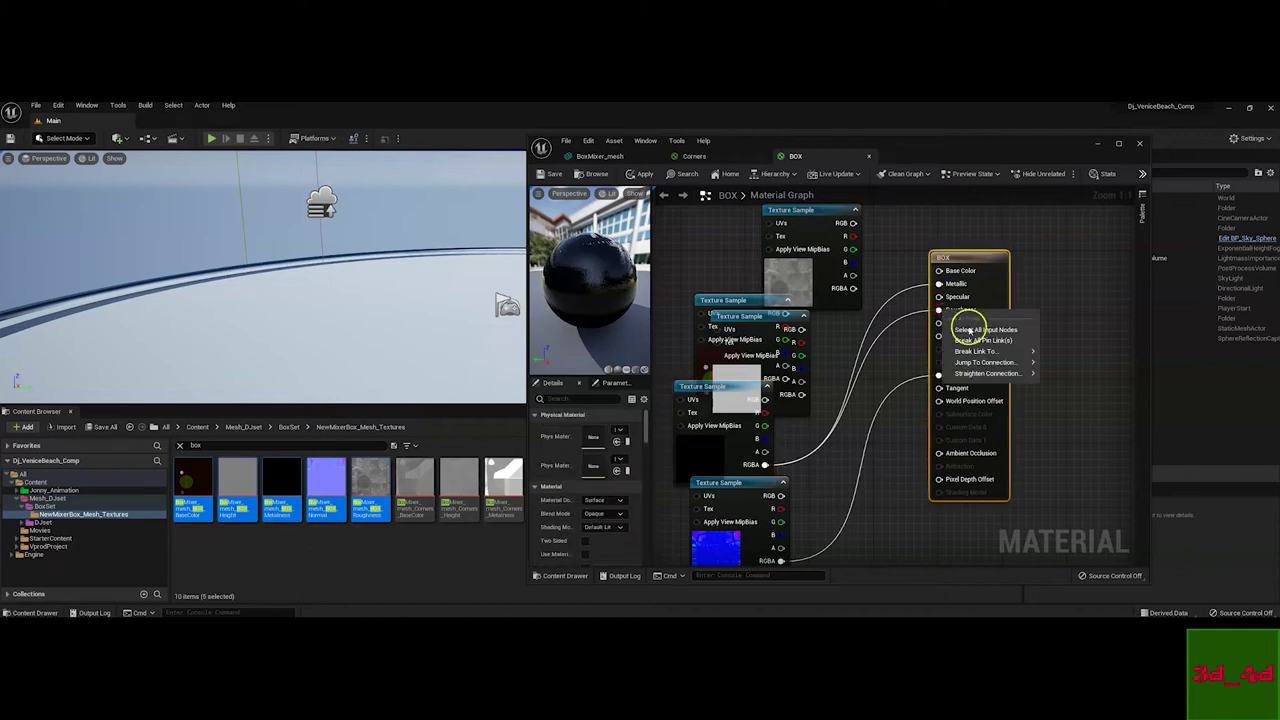
mouse_move(978, 351)
click(1050, 356)
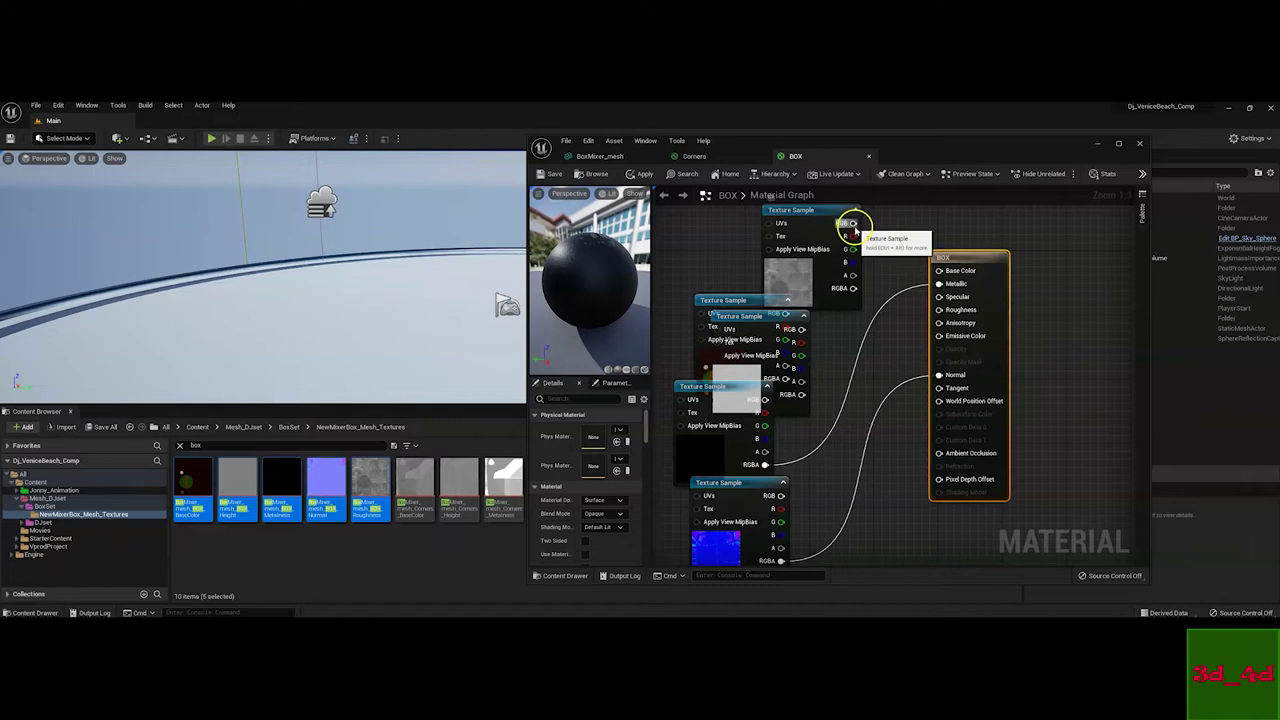
drag(846, 287, 940, 310)
drag(743, 306, 940, 271)
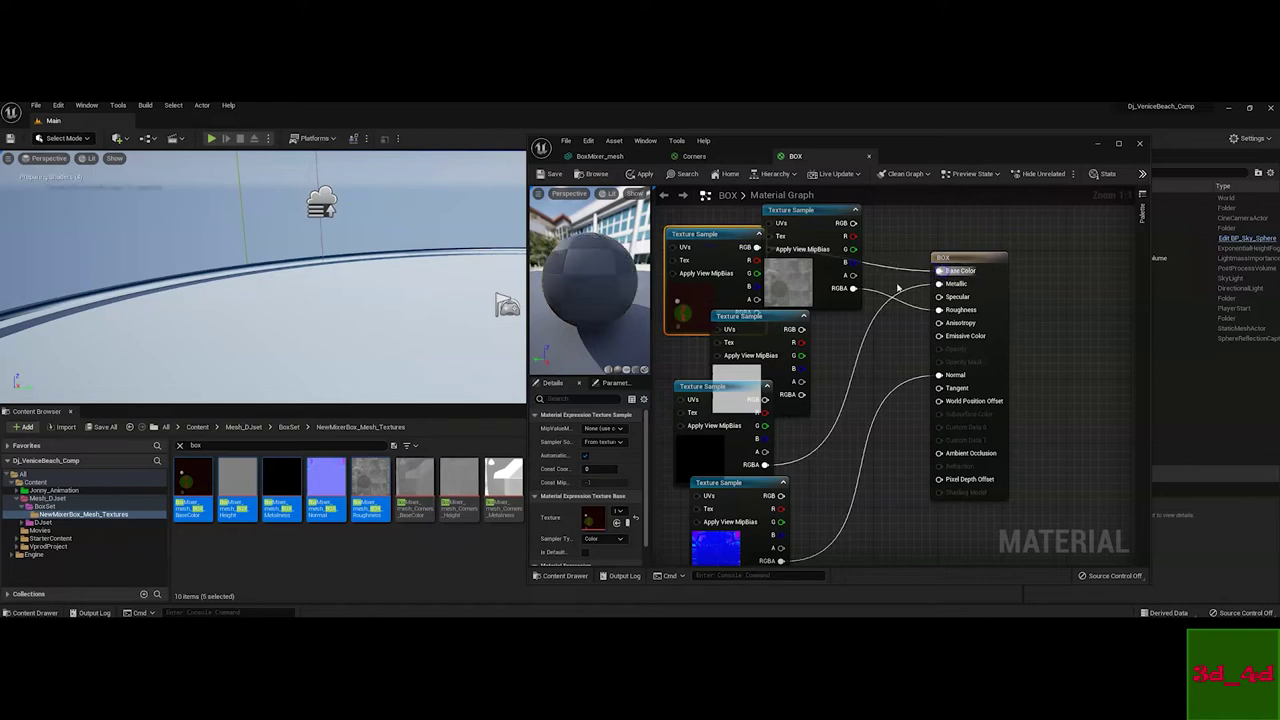
drag(765, 322, 761, 280)
drag(800, 353, 940, 309)
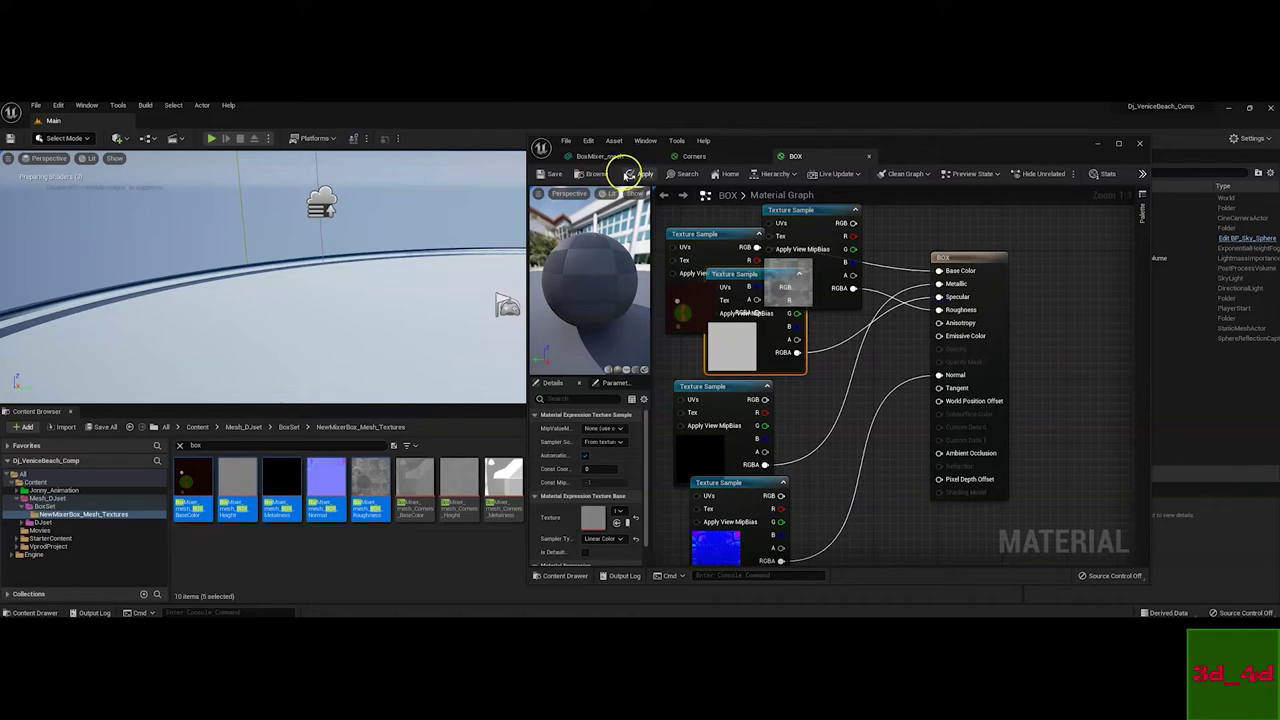
Apply and save the BOX material, then inspect the fully textured box in the mesh editor
click(628, 174)
click(558, 175)
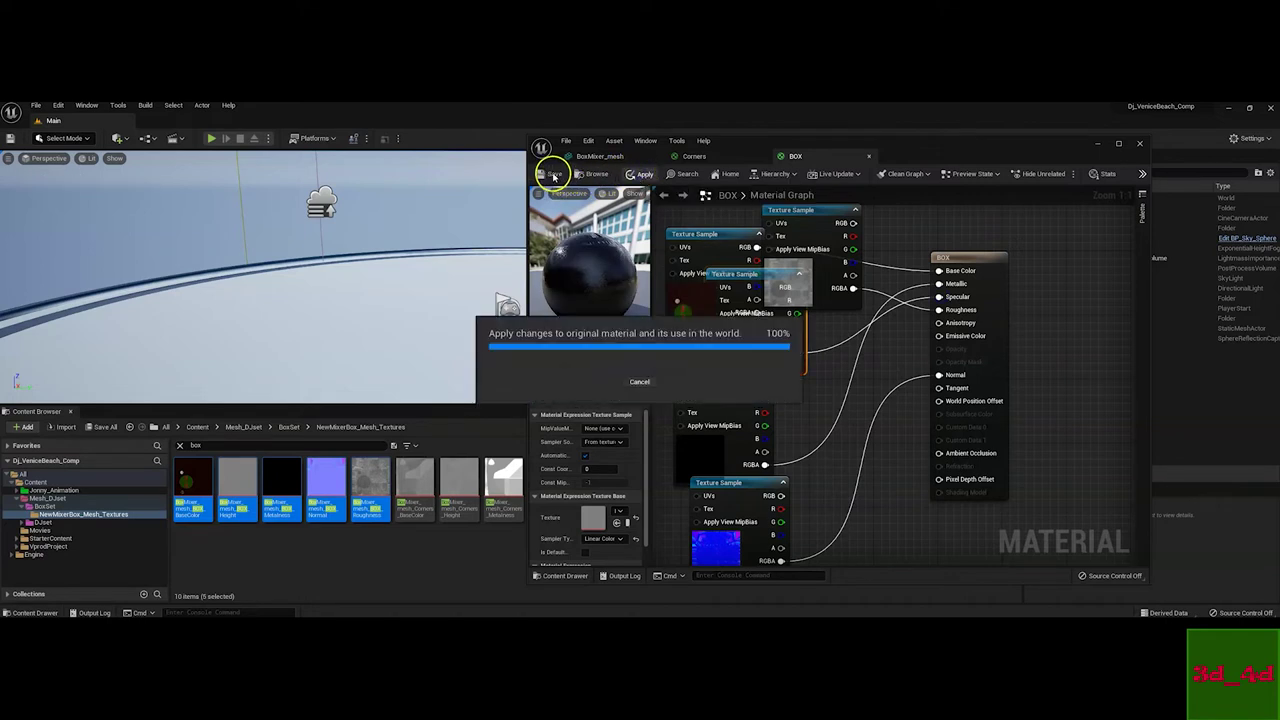
click(553, 175)
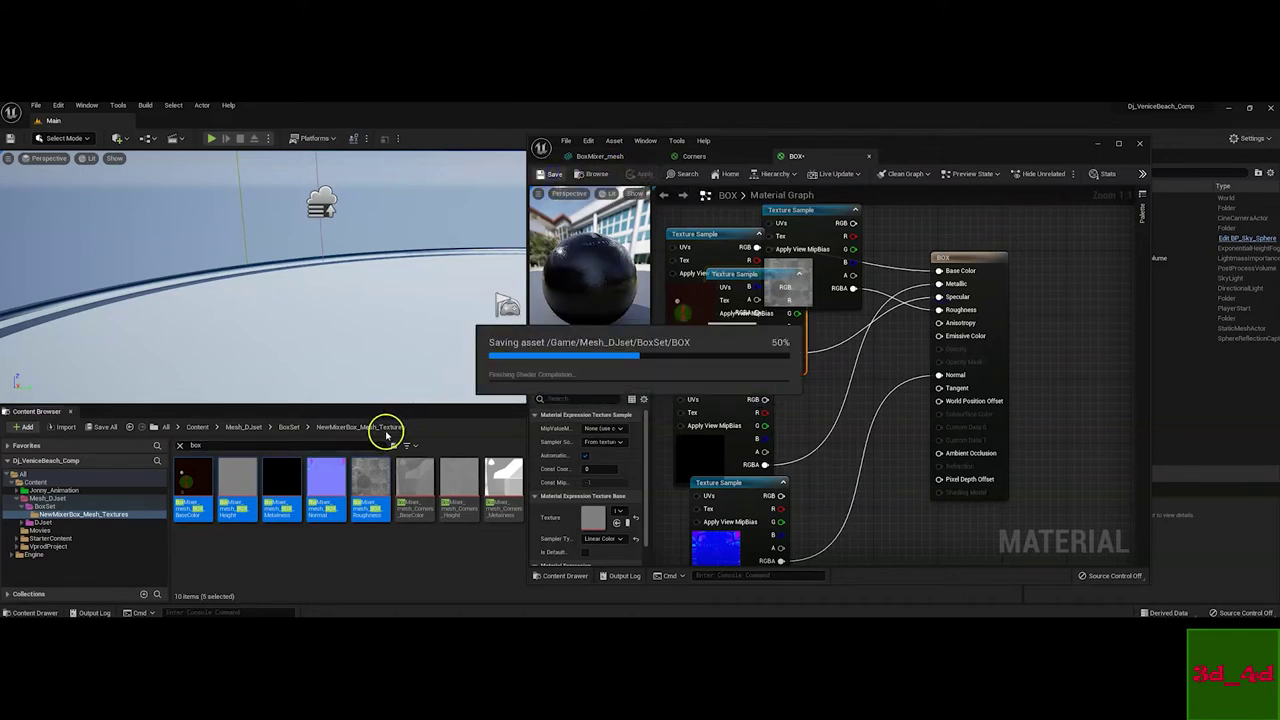
click(590, 158)
drag(790, 400, 765, 385)
scroll(780, 380, up, 5)
scroll(778, 380, down, 4)
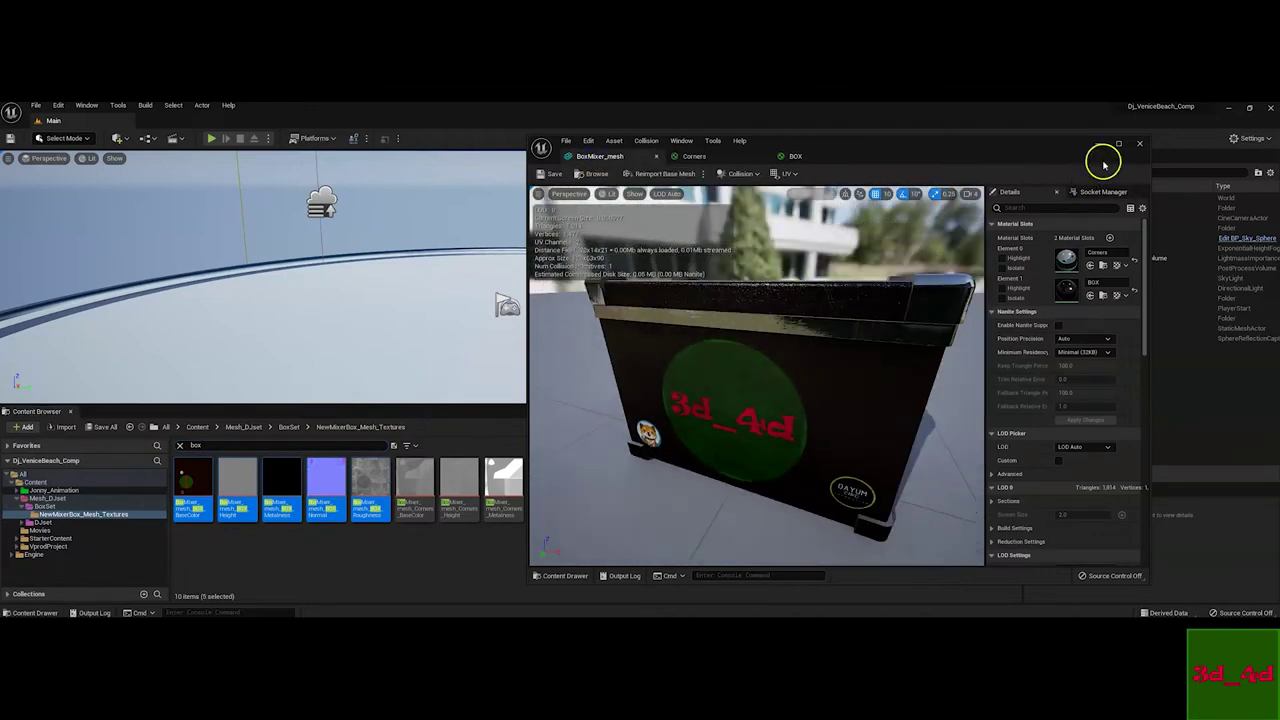
Place BoxMixer_mesh in the level and rotate it 30 degrees
click(1141, 144)
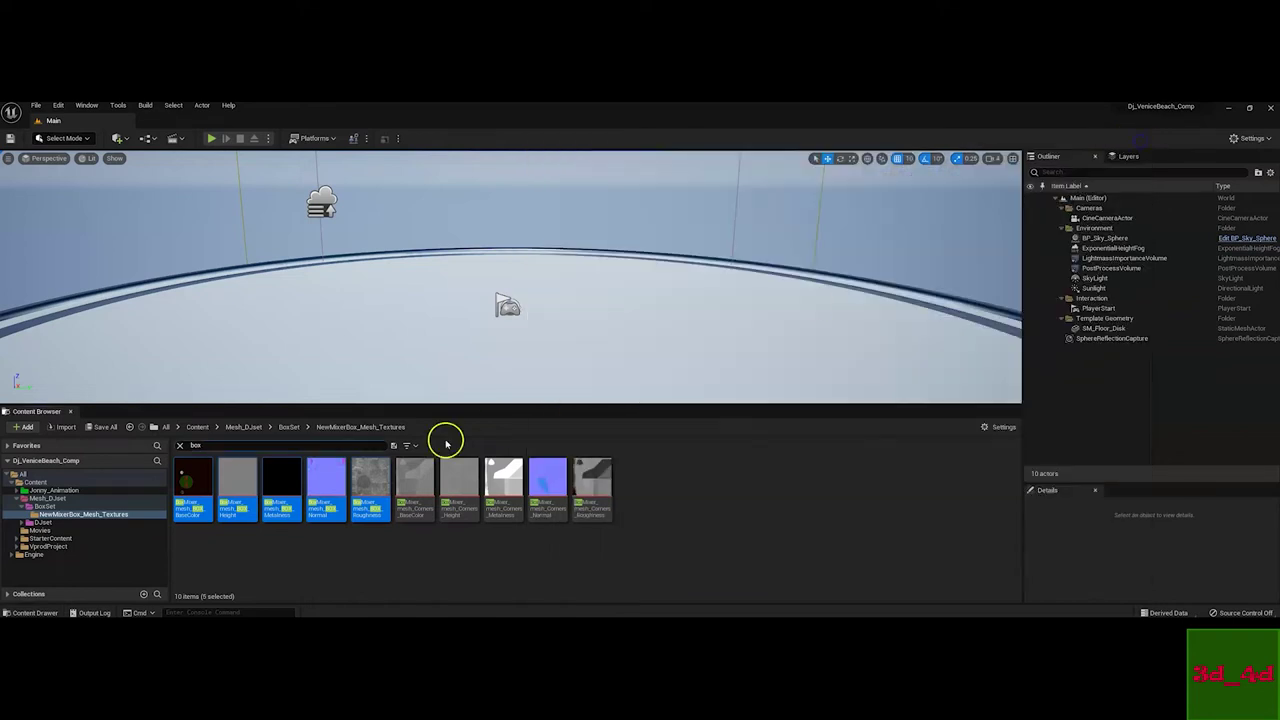
click(289, 428)
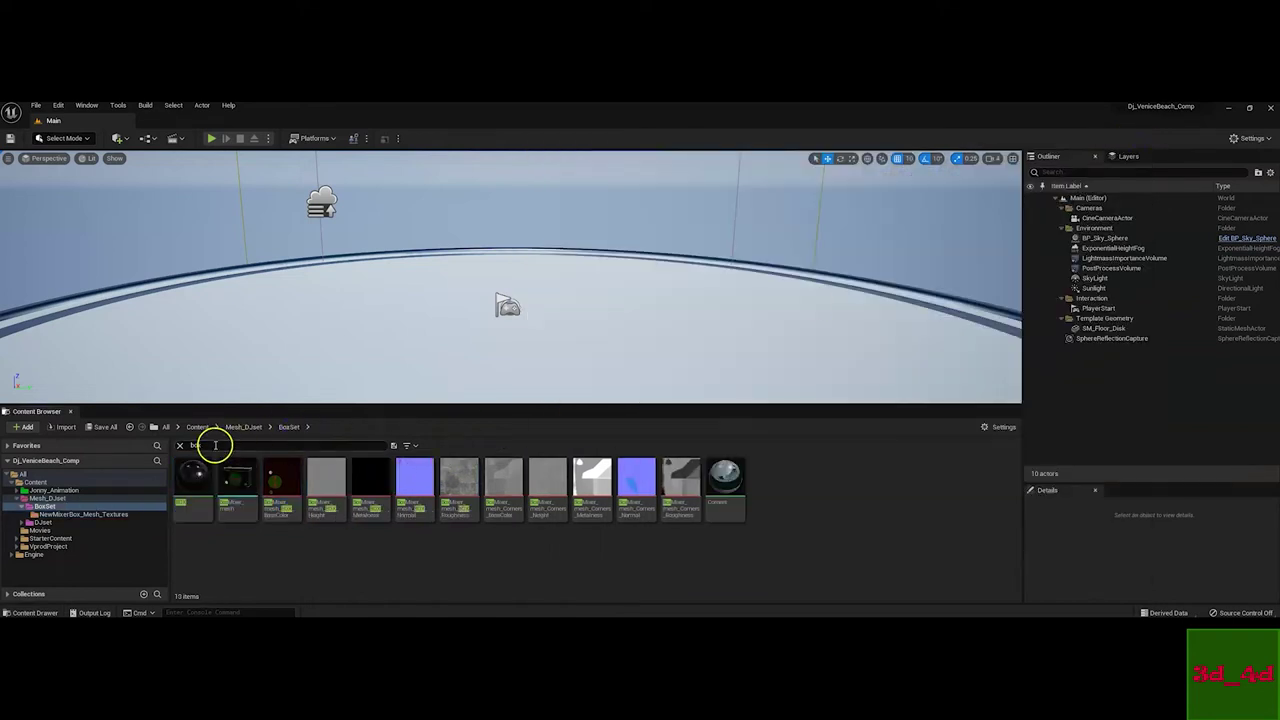
click(180, 446)
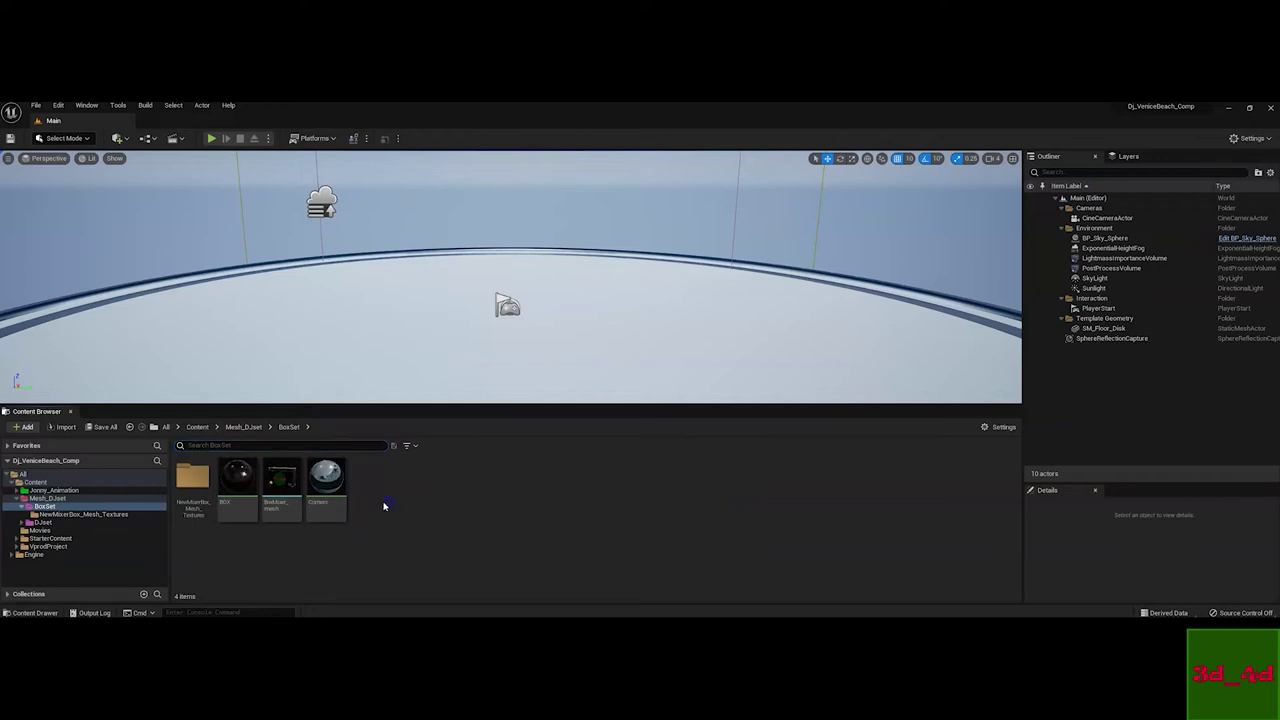
drag(282, 478, 461, 353)
right_drag(550, 348, 330, 348)
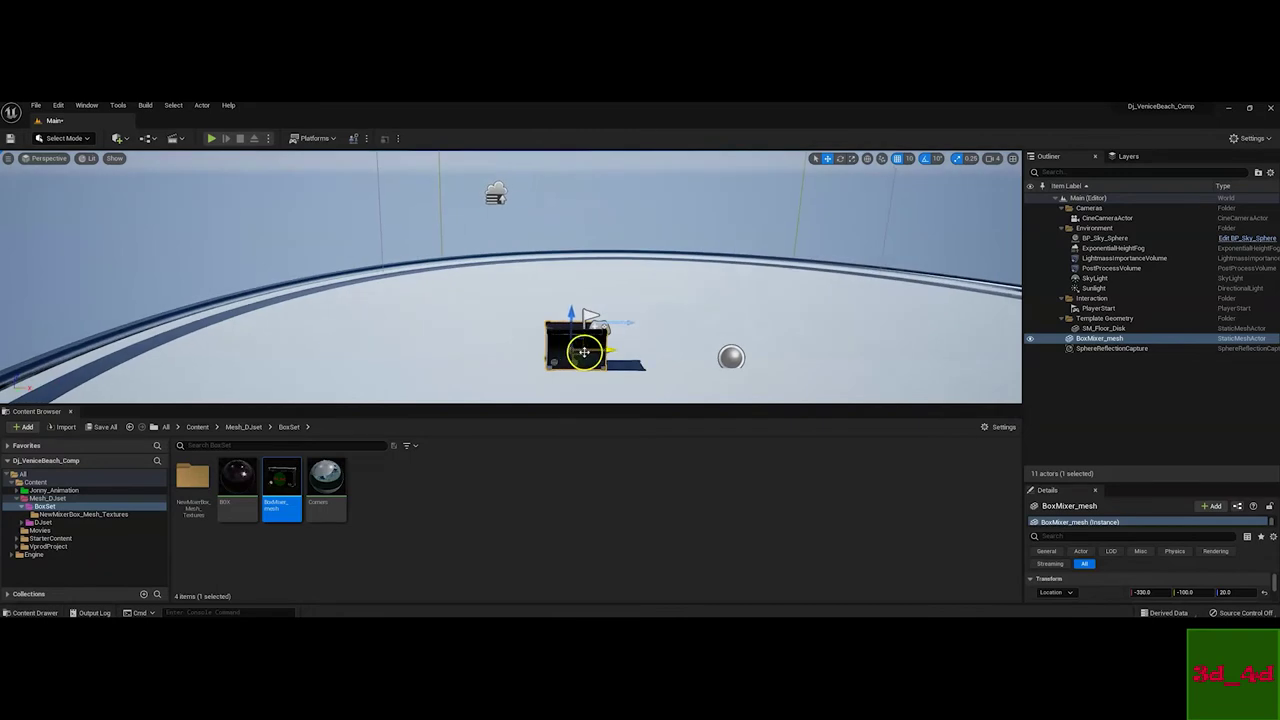
key(f)
scroll(514, 334, down, 5)
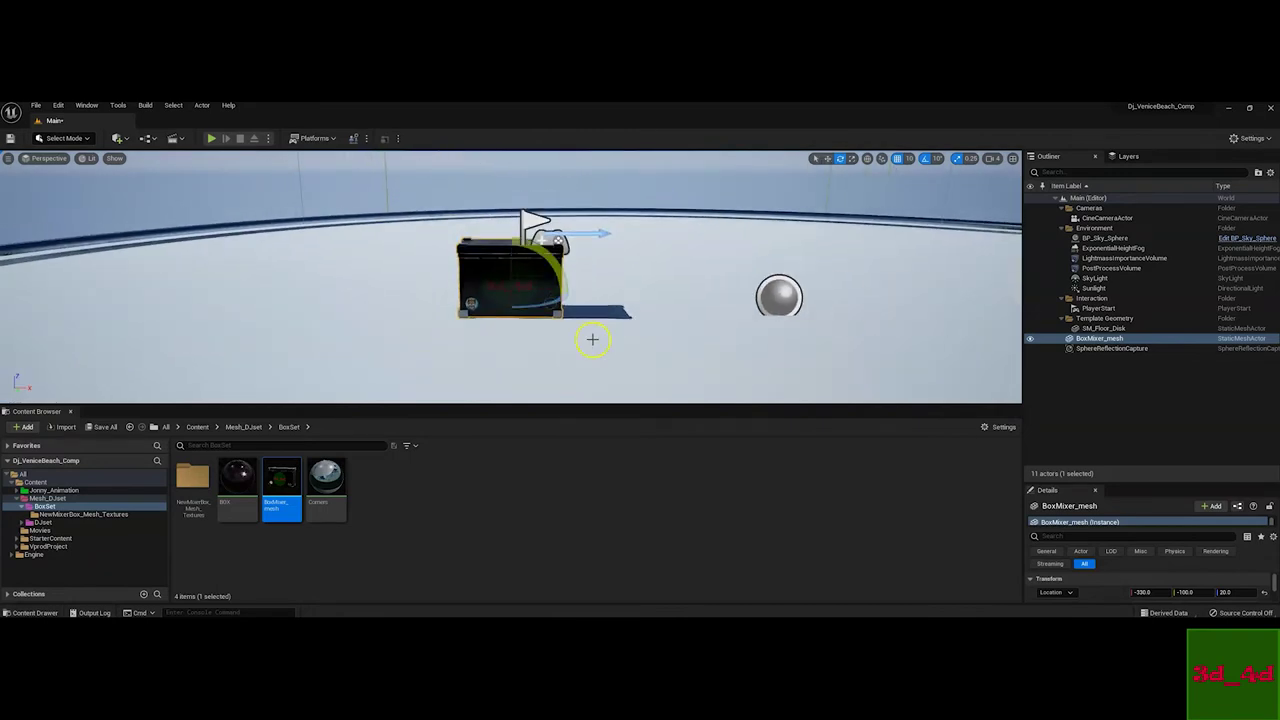
alt+drag(584, 337, 746, 346)
drag(486, 309, 720, 306)
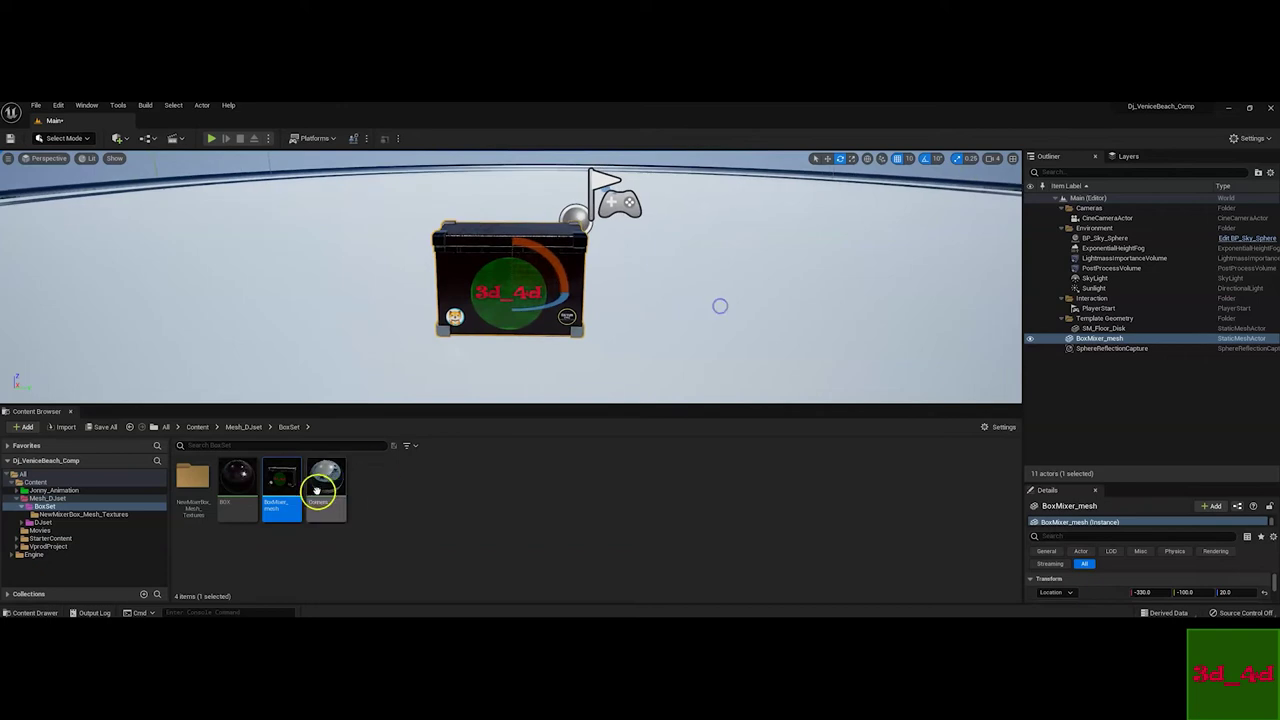
Add NewMixer_Mesh from DJset, raised 100 units and shifted to Y -80 atop the box
click(244, 428)
double_click(236, 490)
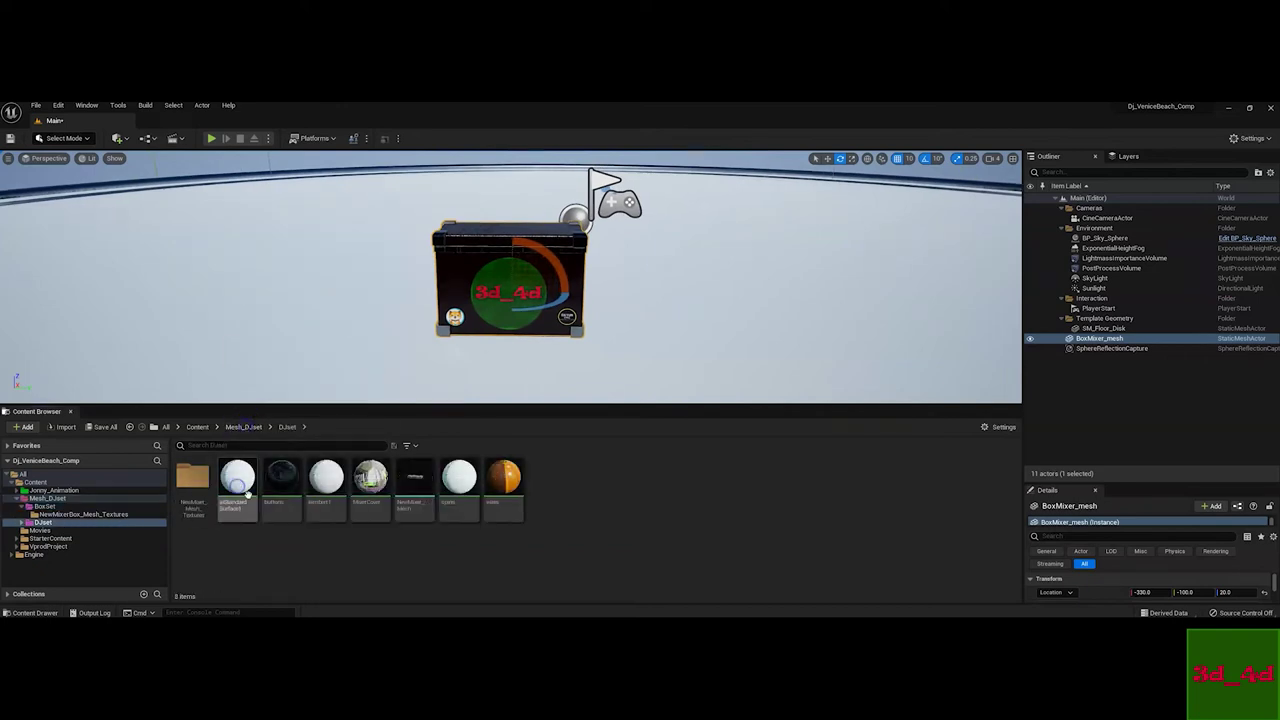
click(380, 510)
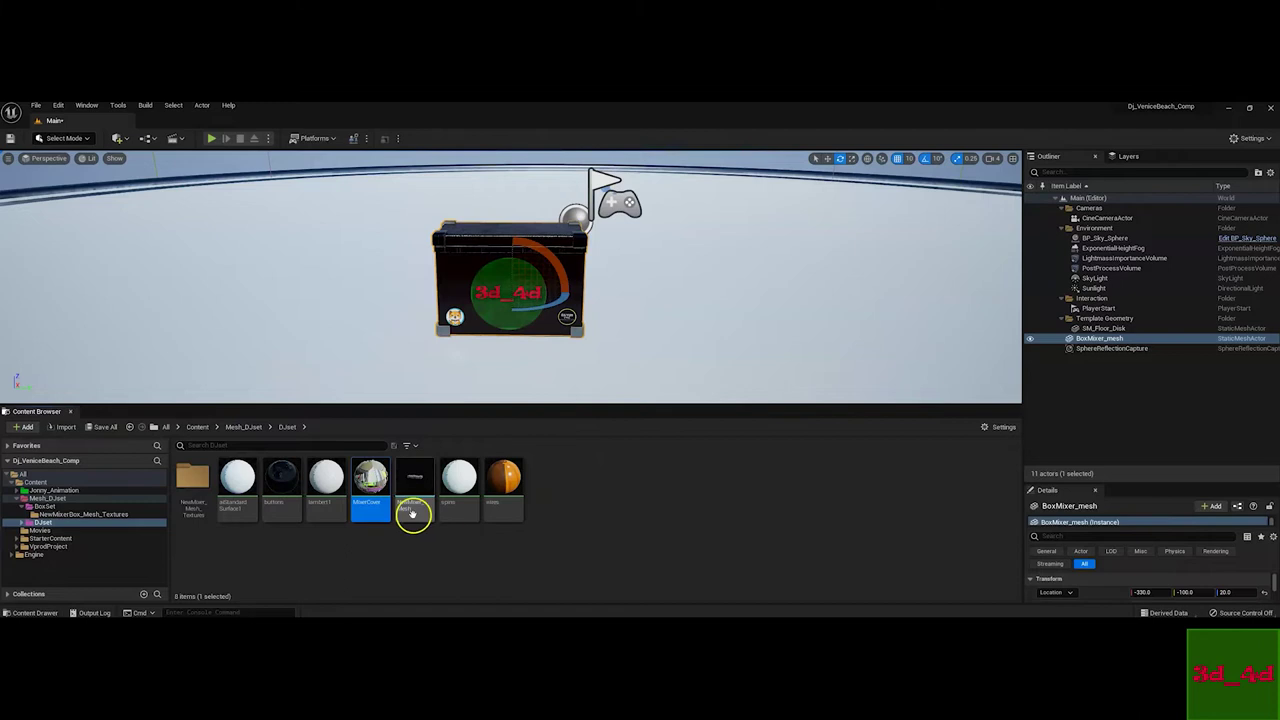
click(414, 512)
drag(443, 447, 538, 302)
drag(608, 334, 617, 194)
key(w)
right_drag(617, 194, 697, 218)
drag(731, 221, 632, 221)
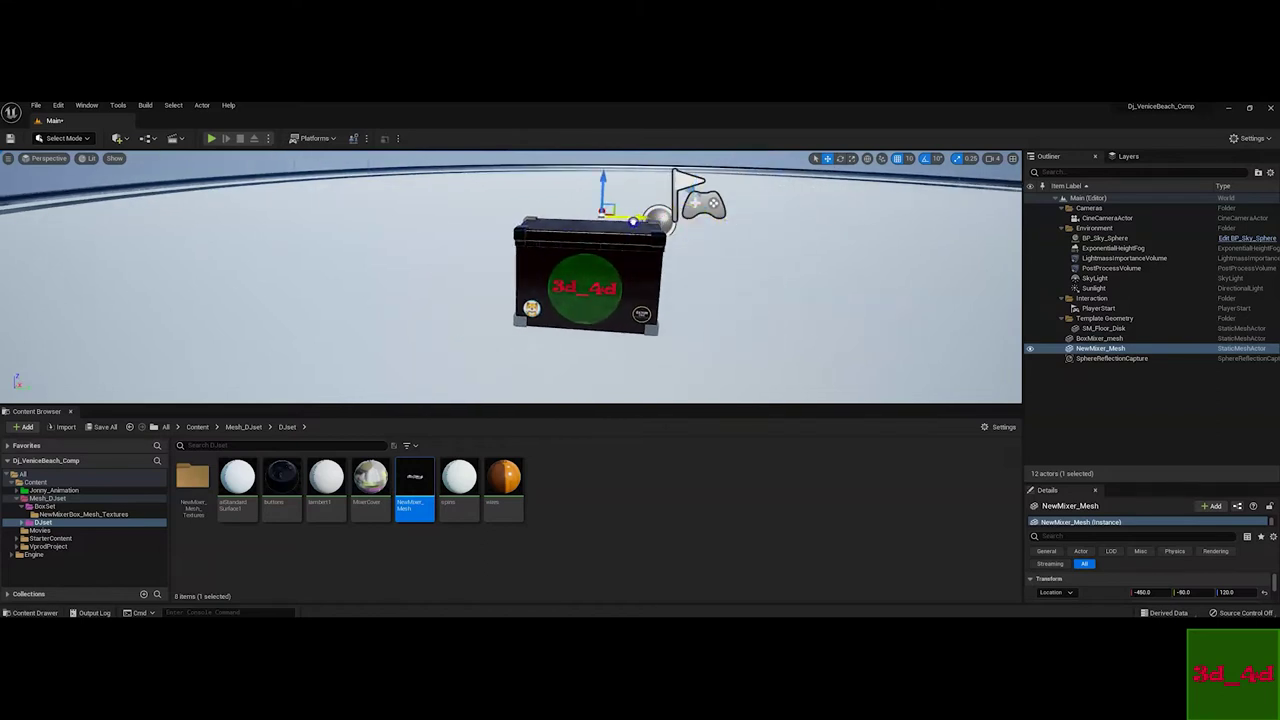
click(643, 234)
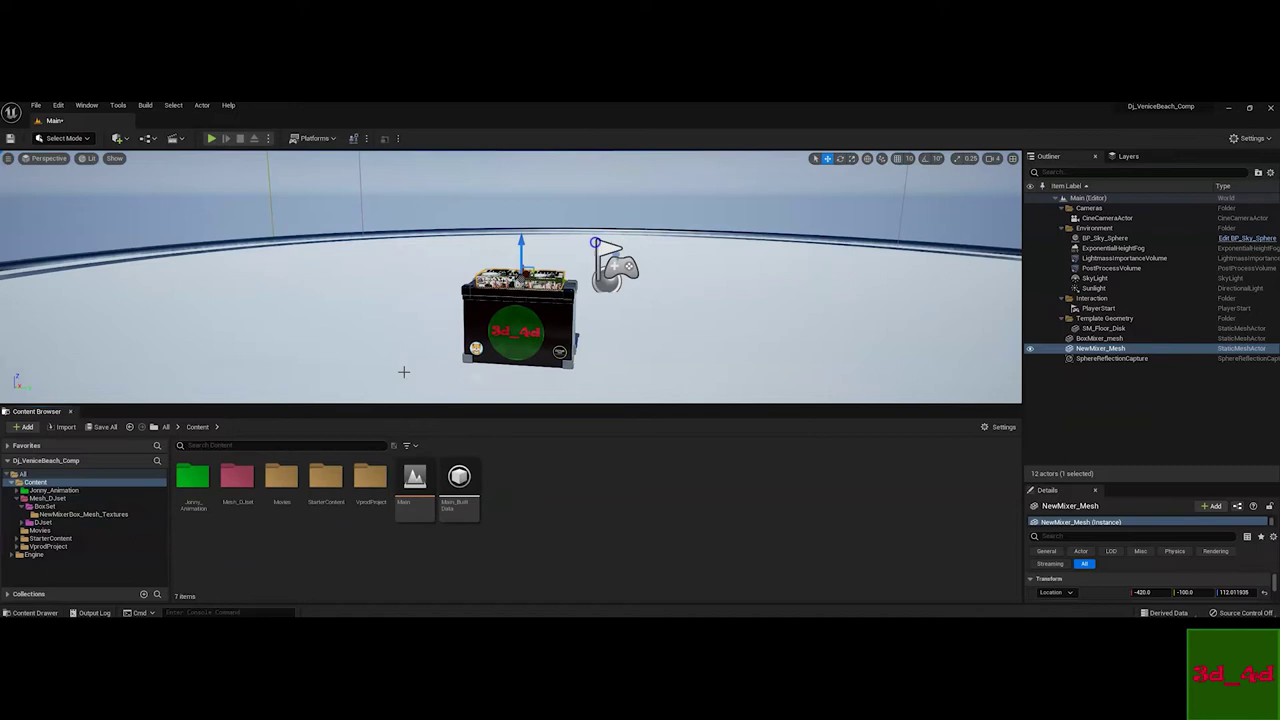
Open Composure Compositing from Virtual Production plus the Layers panel, floating Composure over the viewport
click(87, 106)
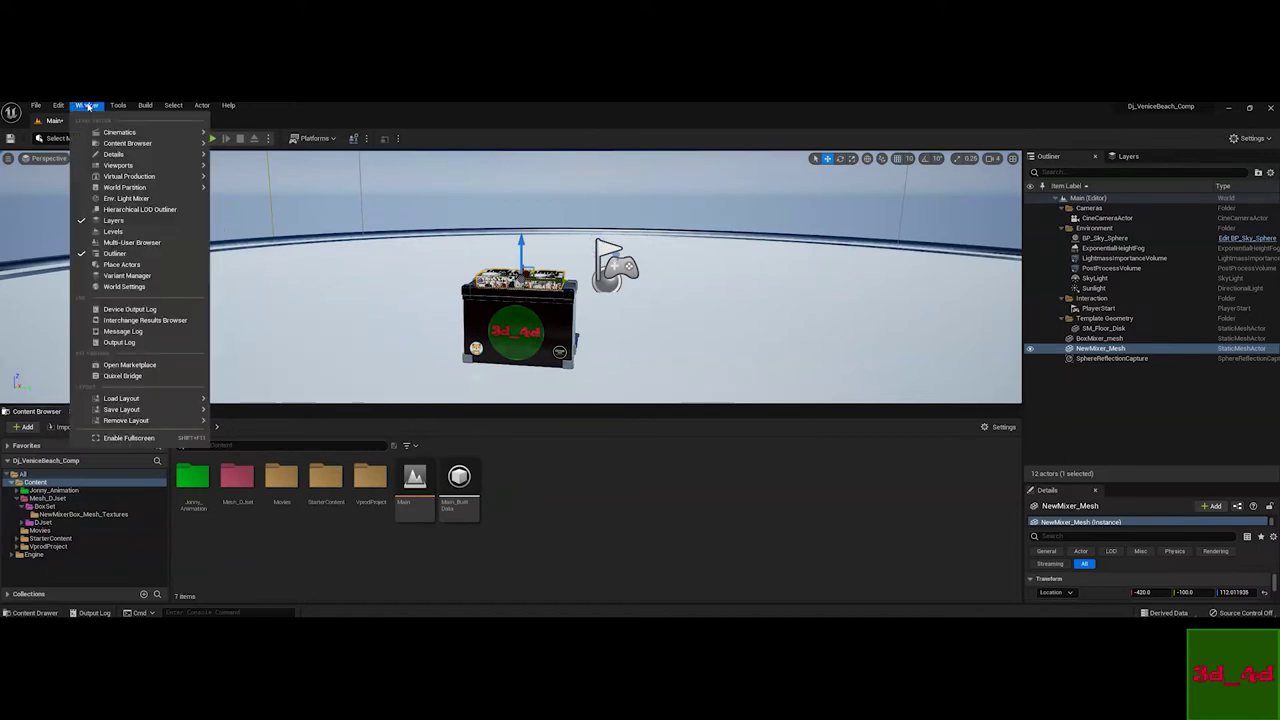
click(125, 177)
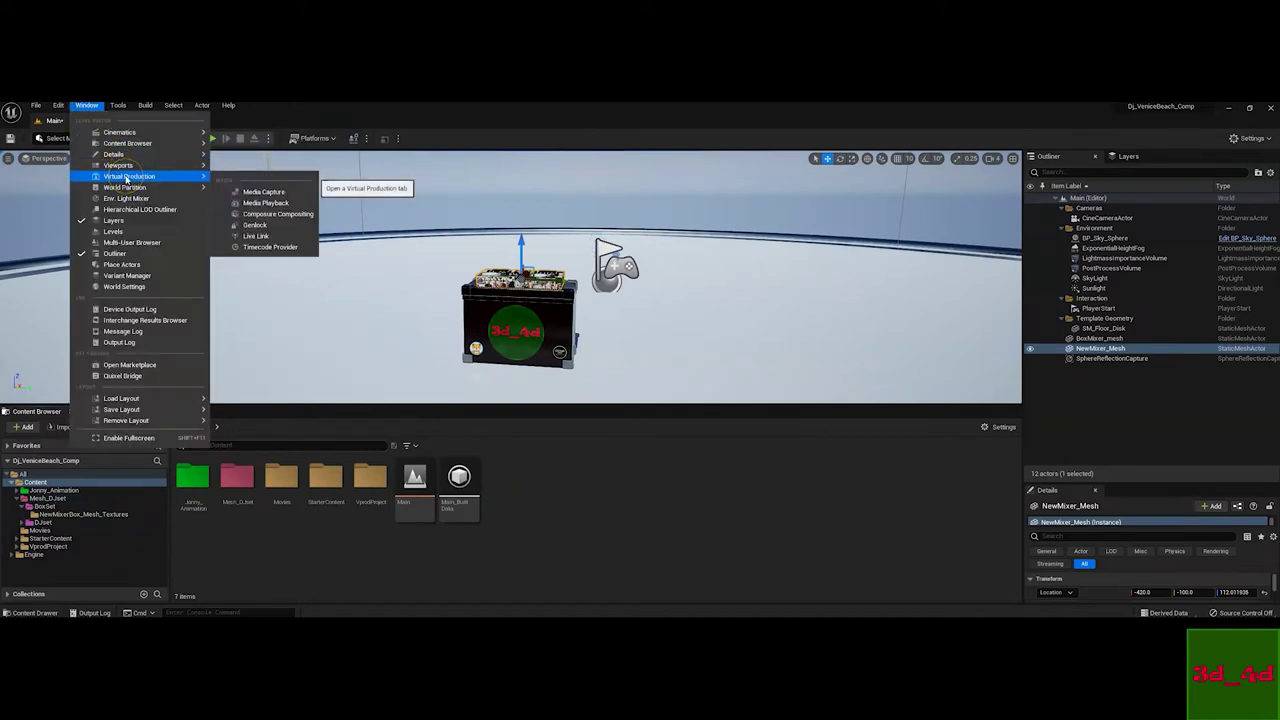
click(266, 219)
drag(200, 209, 268, 233)
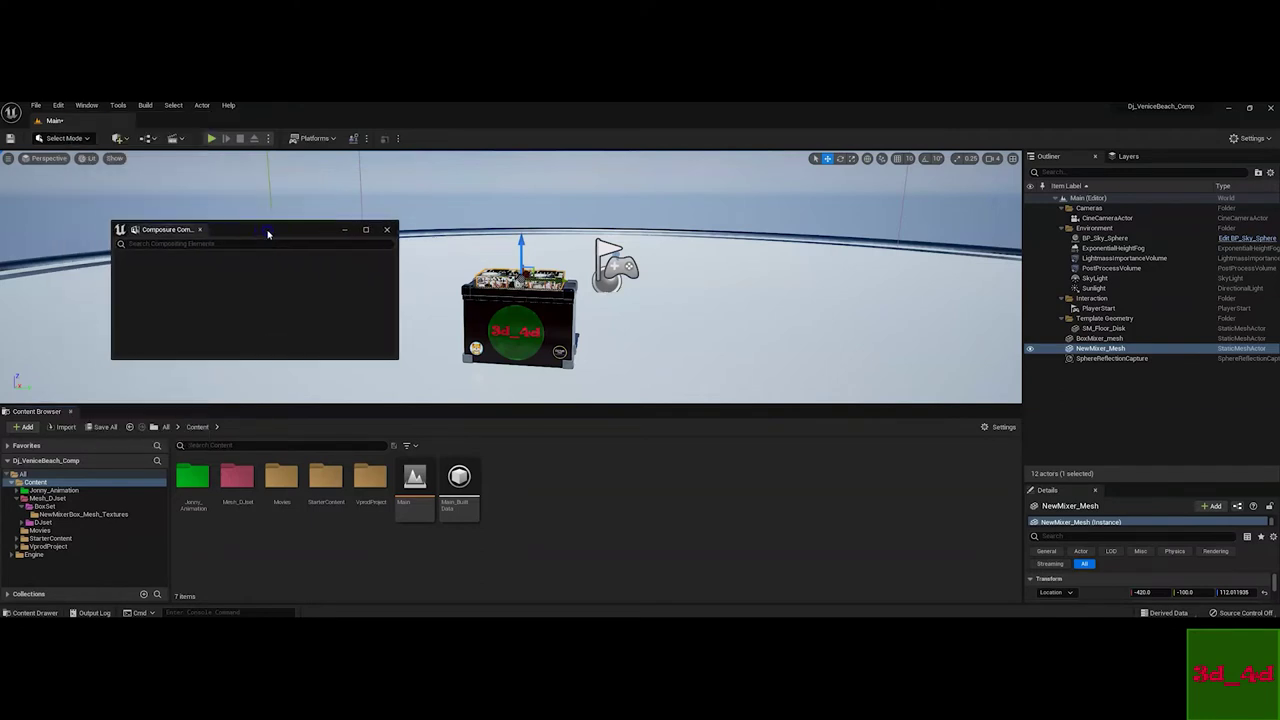
click(86, 105)
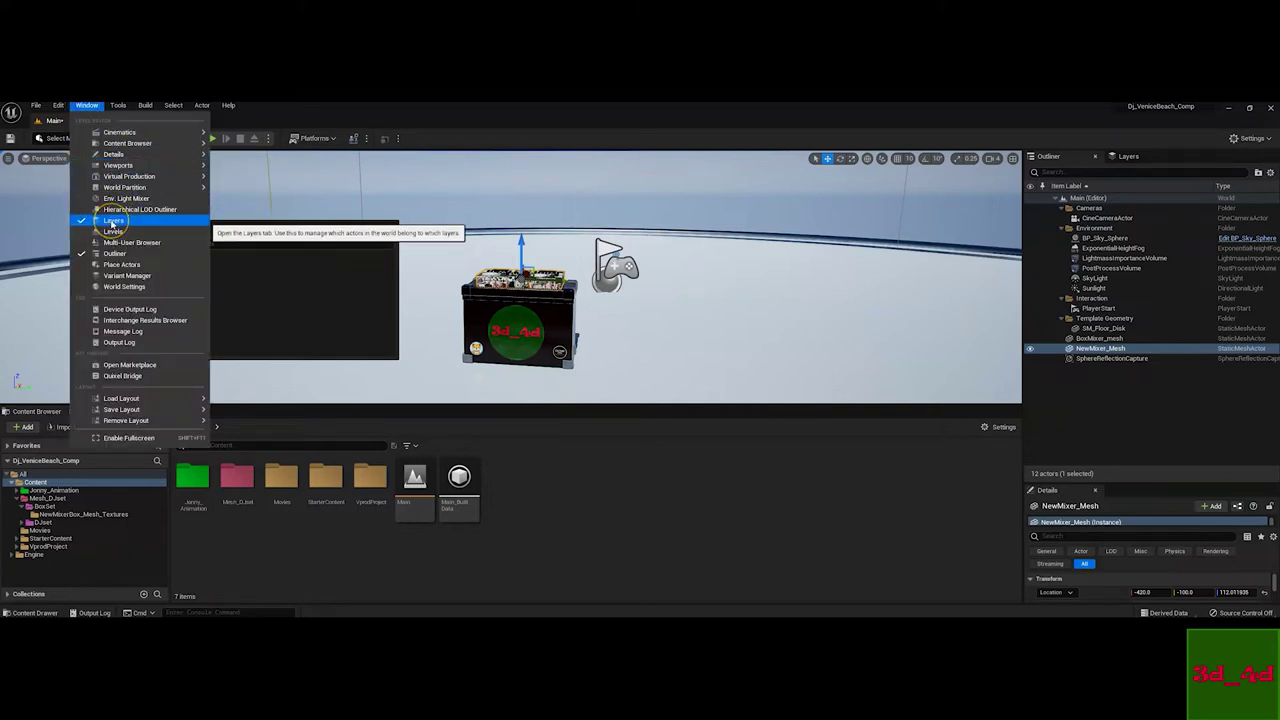
click(1134, 156)
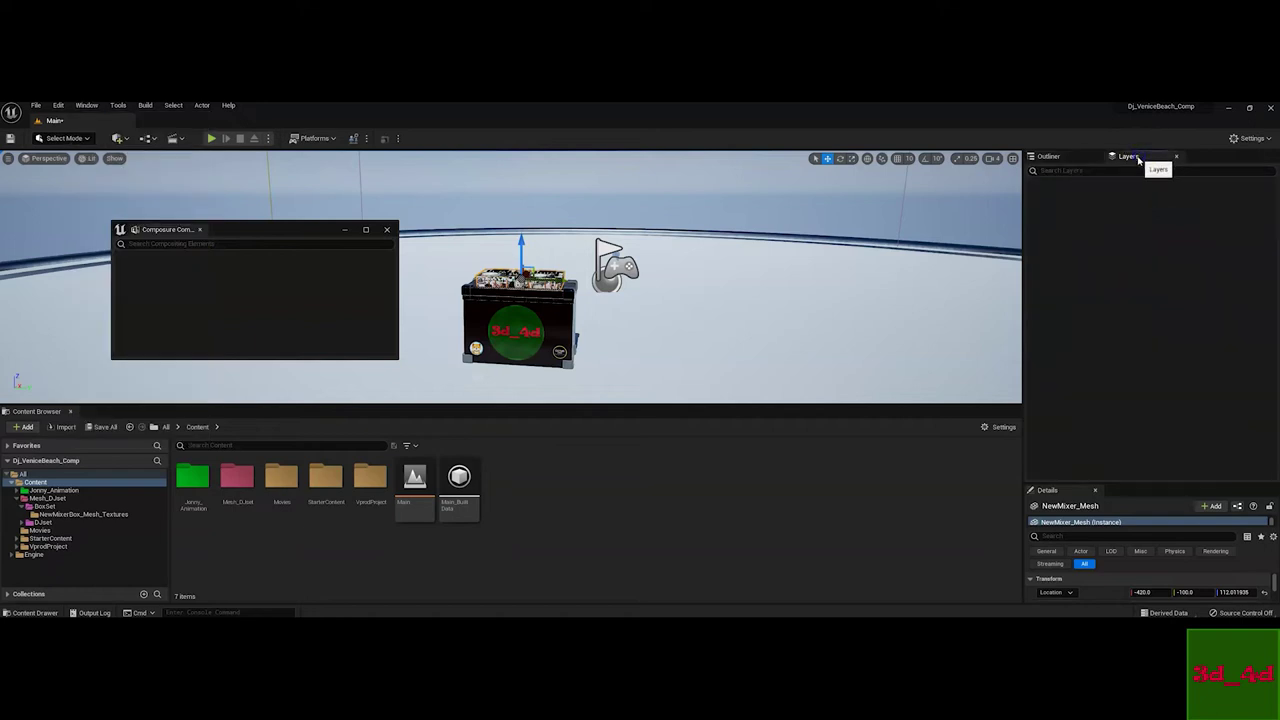
drag(255, 229, 199, 201)
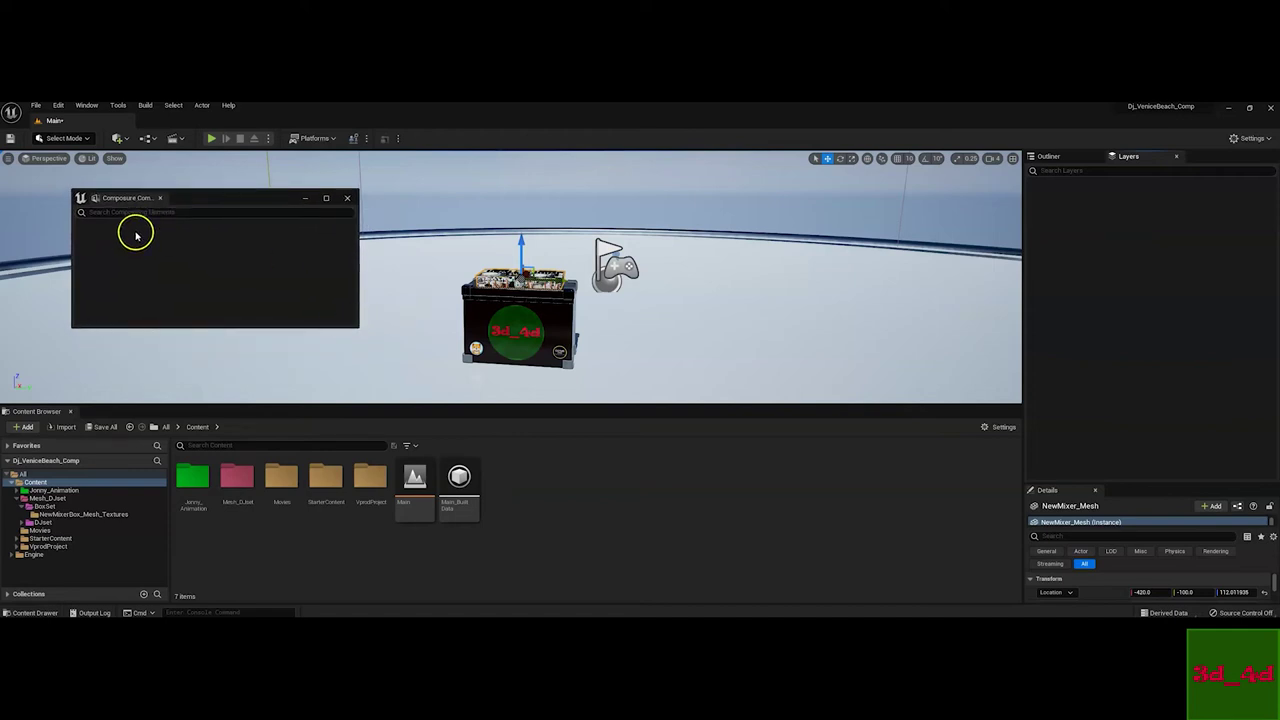
Create an Empty Comp Shot composite named 0010_comp
right_click(136, 234)
click(177, 254)
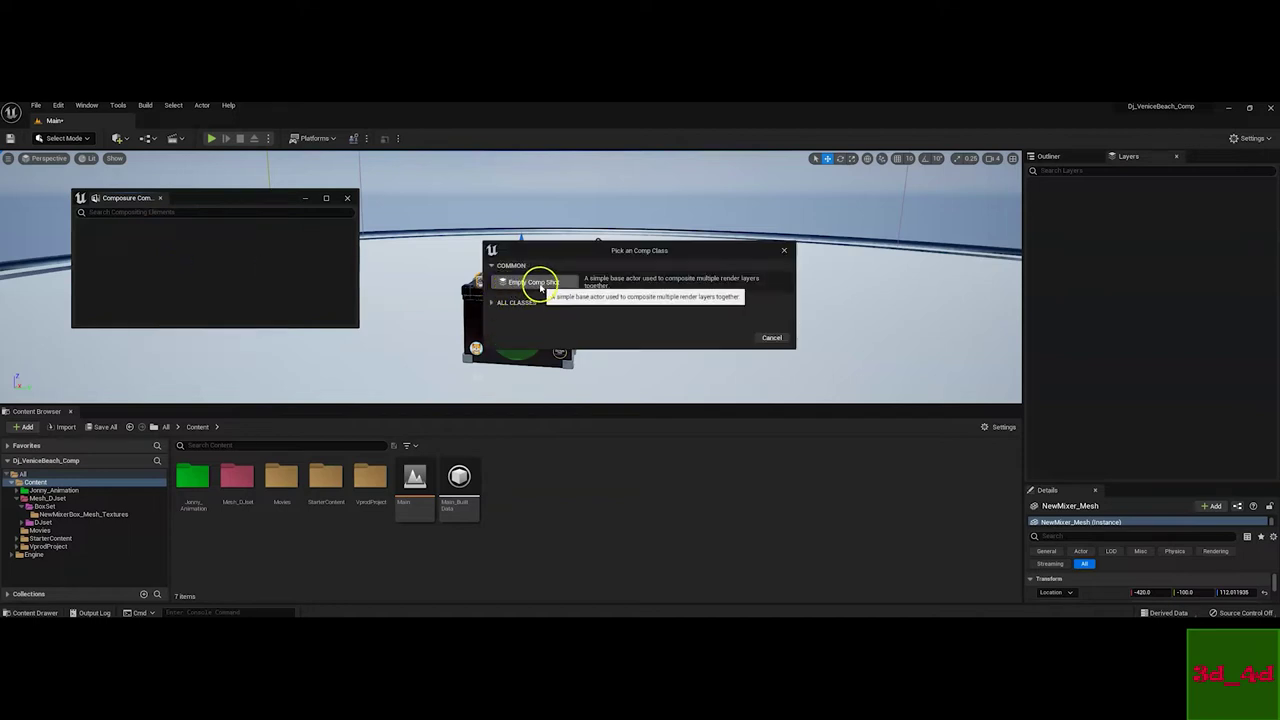
click(540, 287)
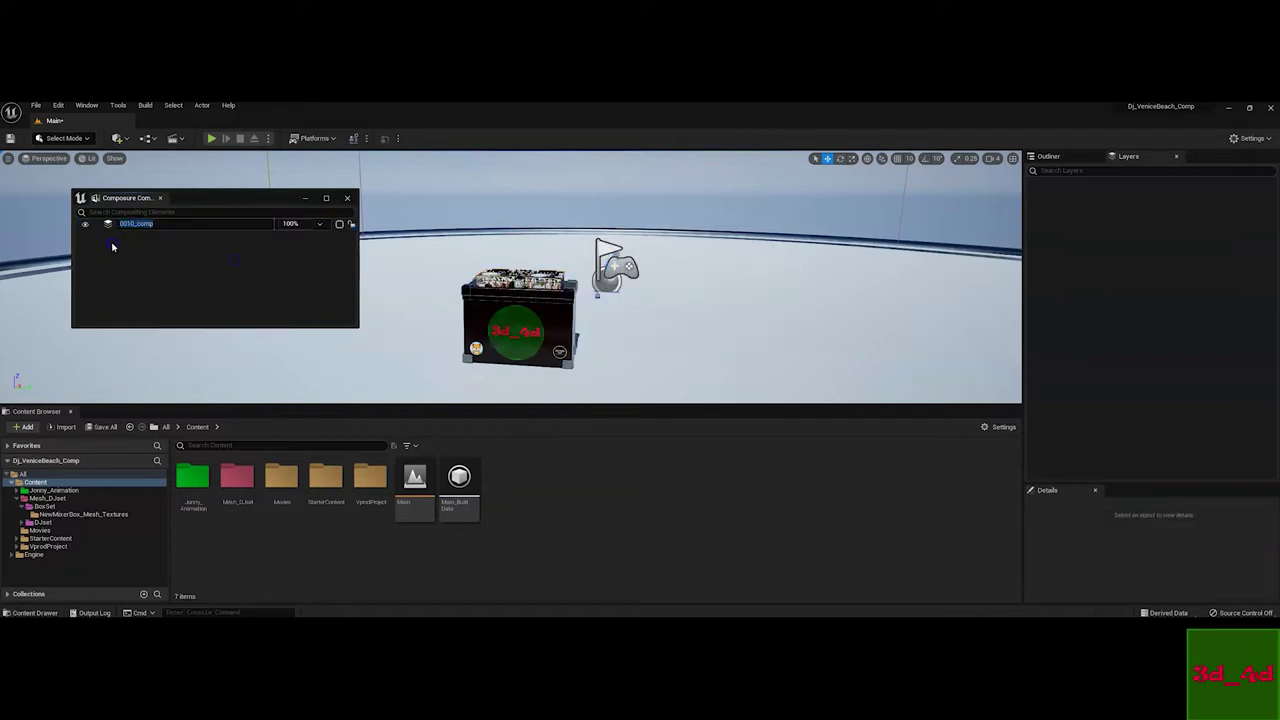
click(256, 227)
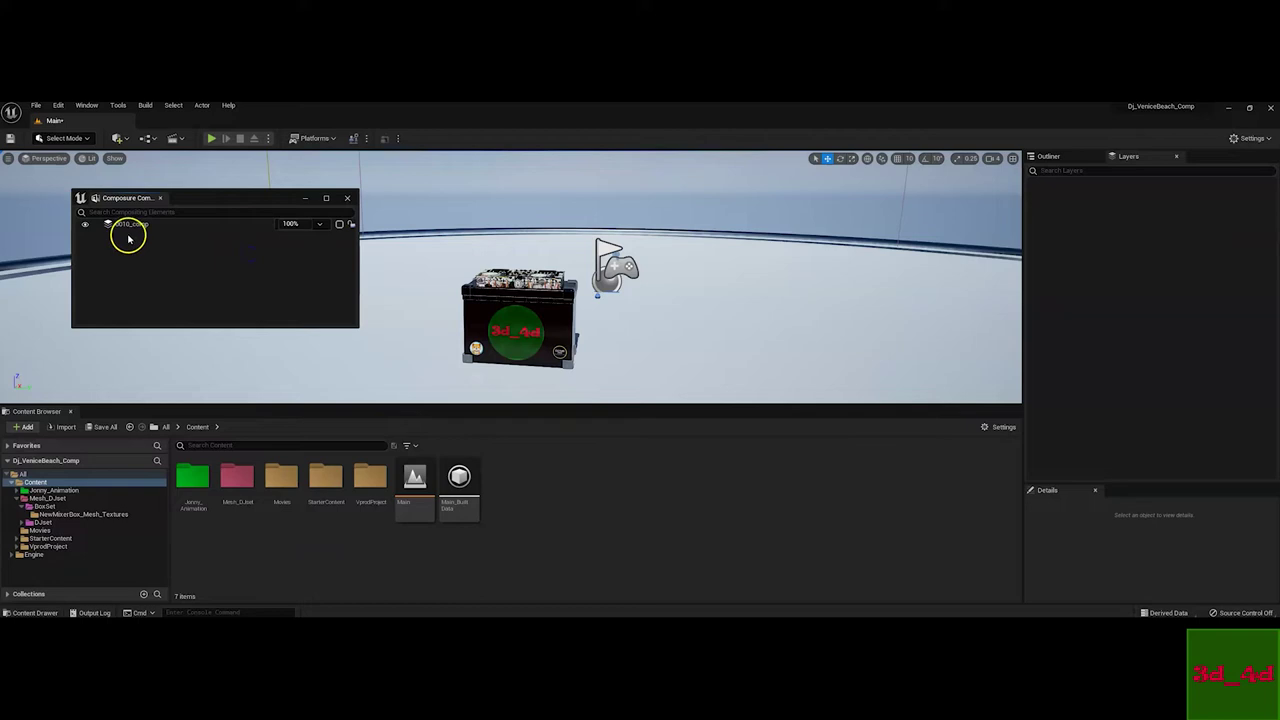
drag(170, 197, 188, 188)
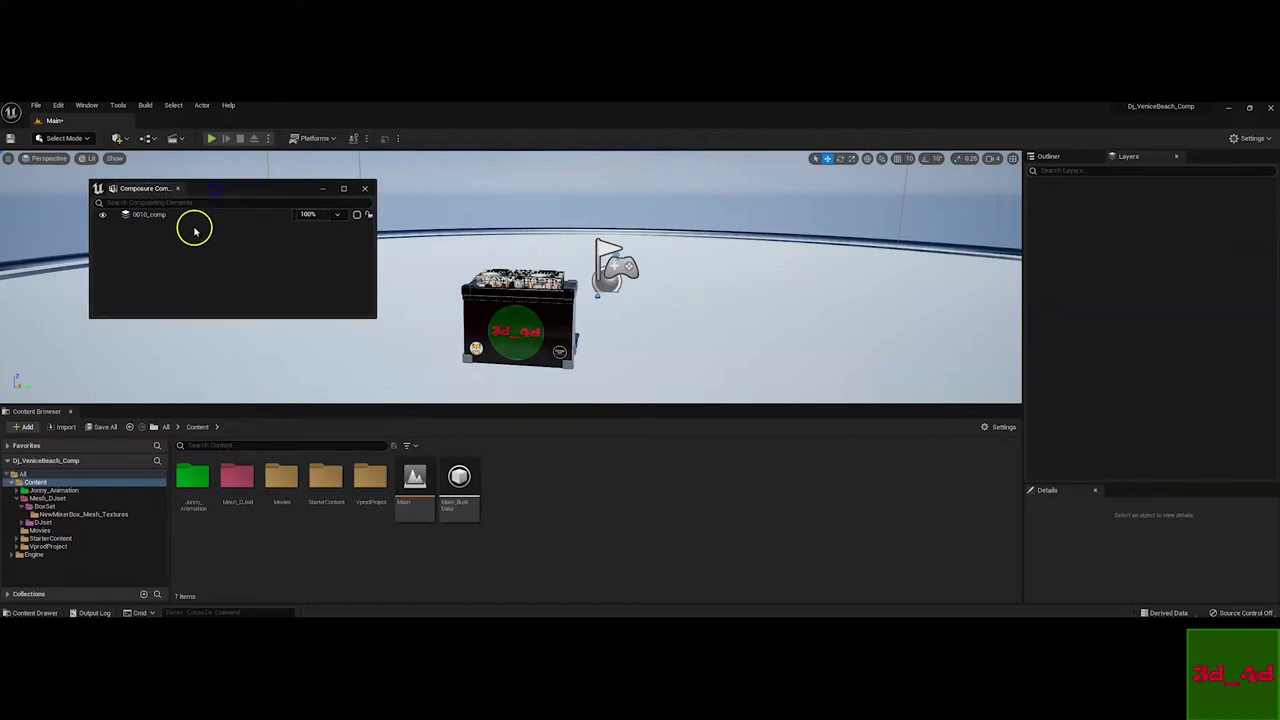
Add a Media Plate layer element, media_plate1, under 0010_comp
click(153, 215)
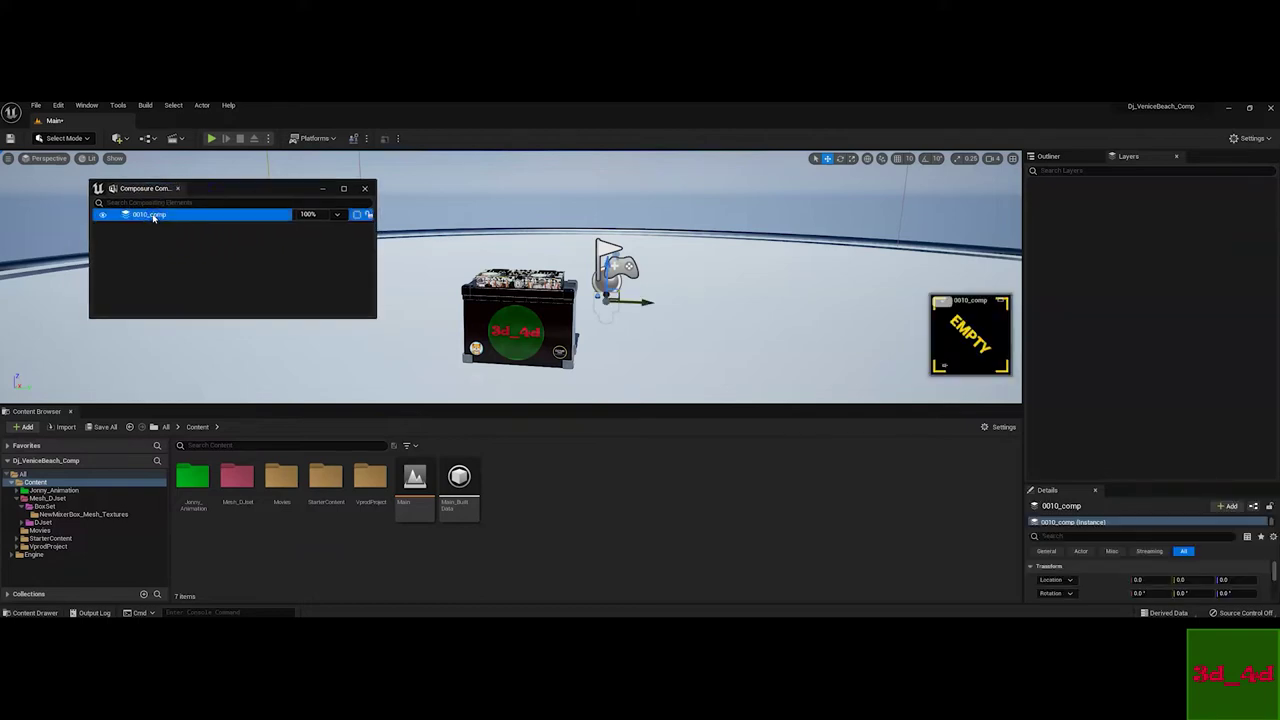
right_click(153, 216)
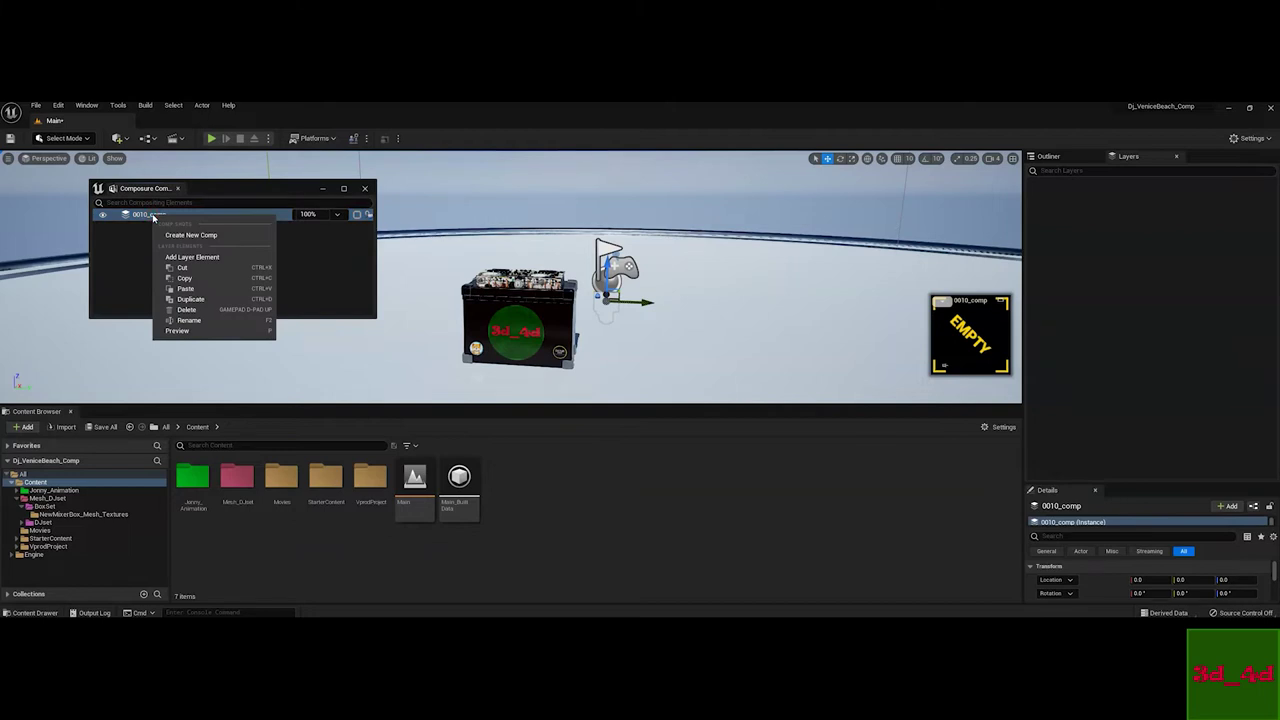
click(188, 258)
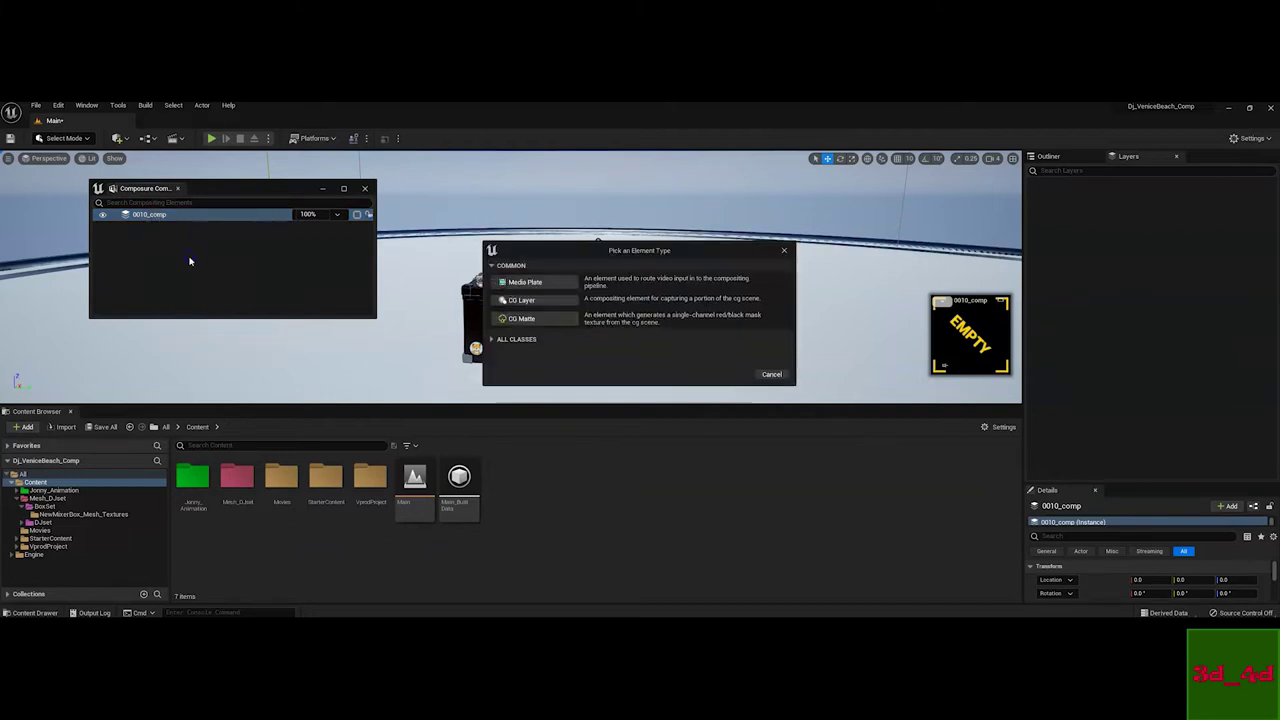
click(540, 285)
click(118, 214)
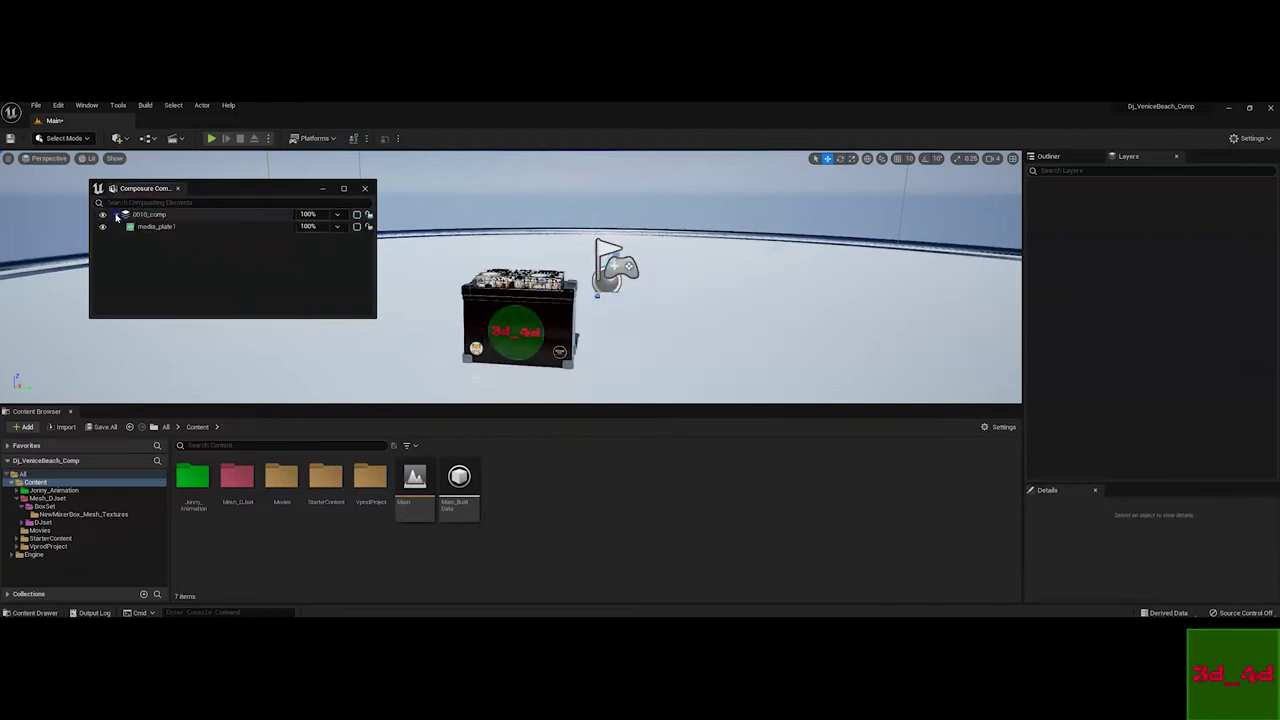
double_click(160, 226)
key(Return)
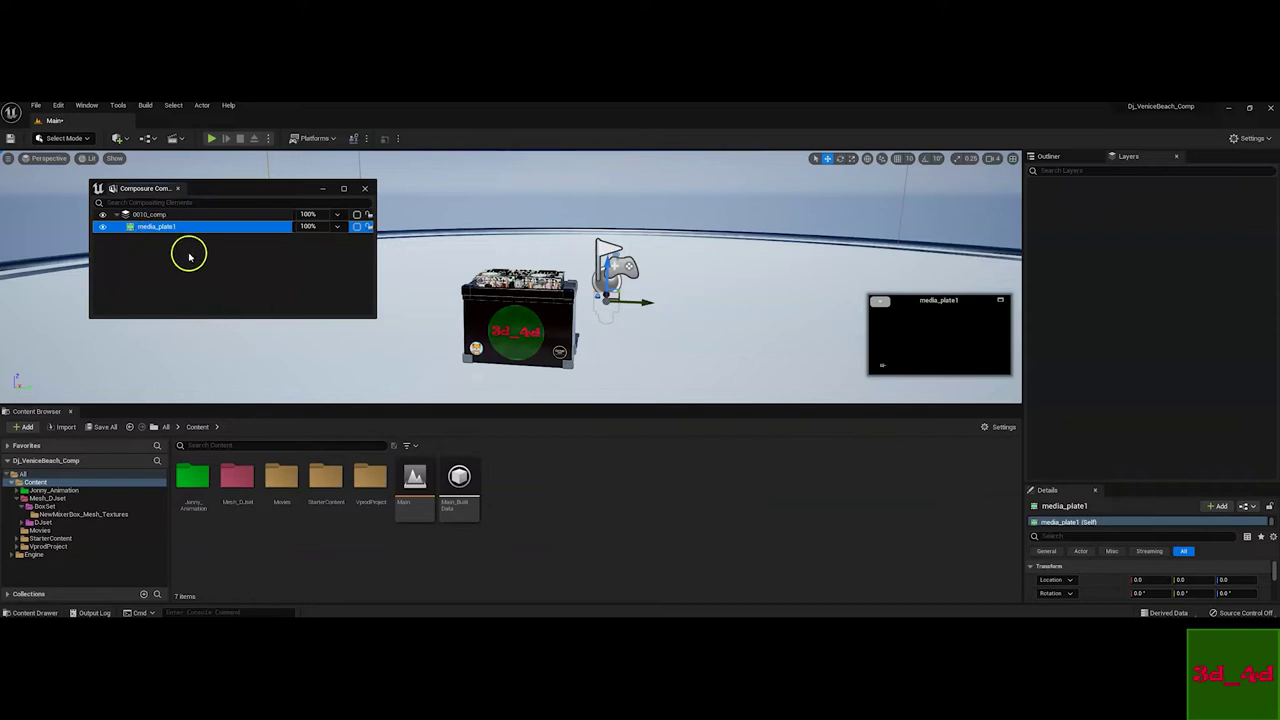
Create an Img Media Source asset in Content named NewImgMediaSource_VB
click(491, 520)
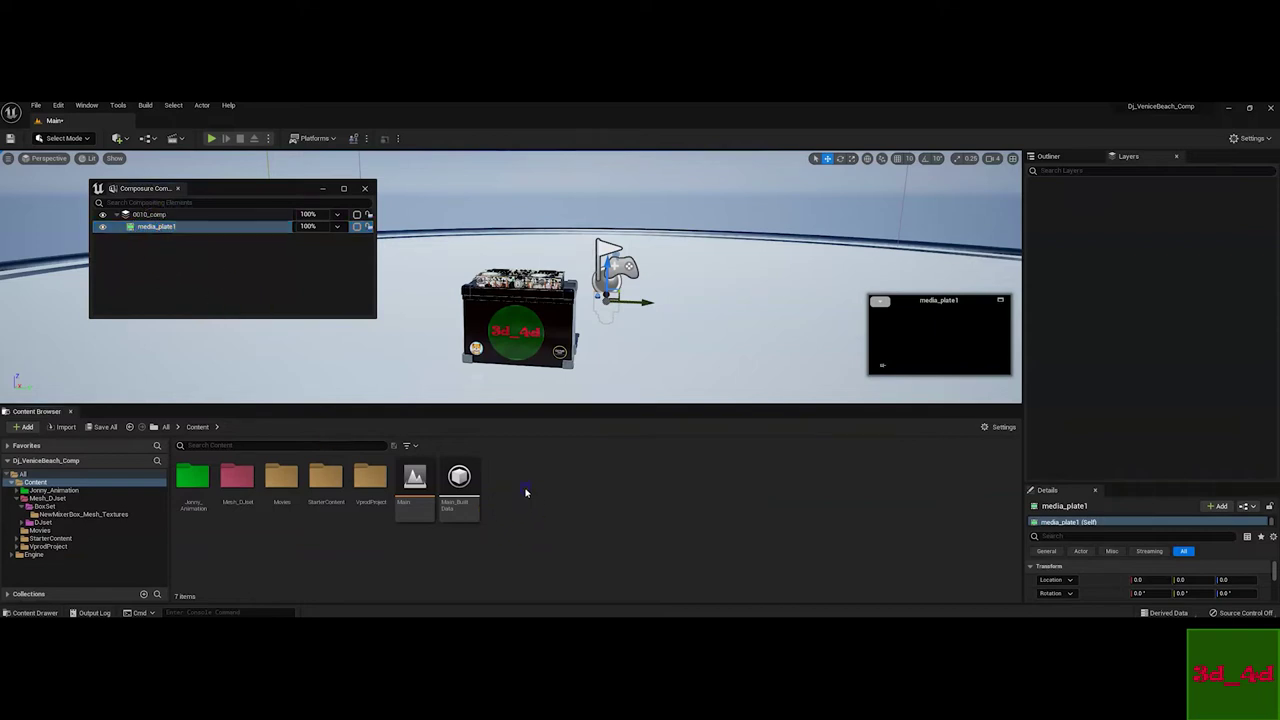
right_click(524, 496)
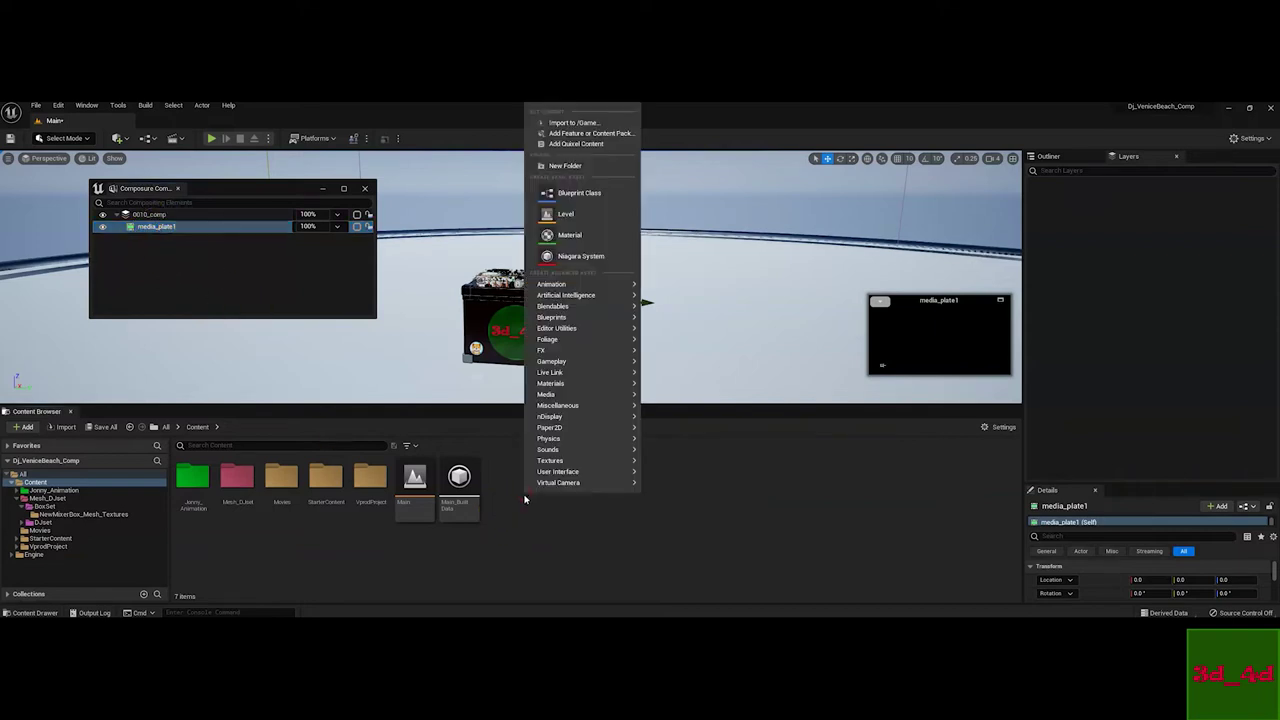
click(570, 398)
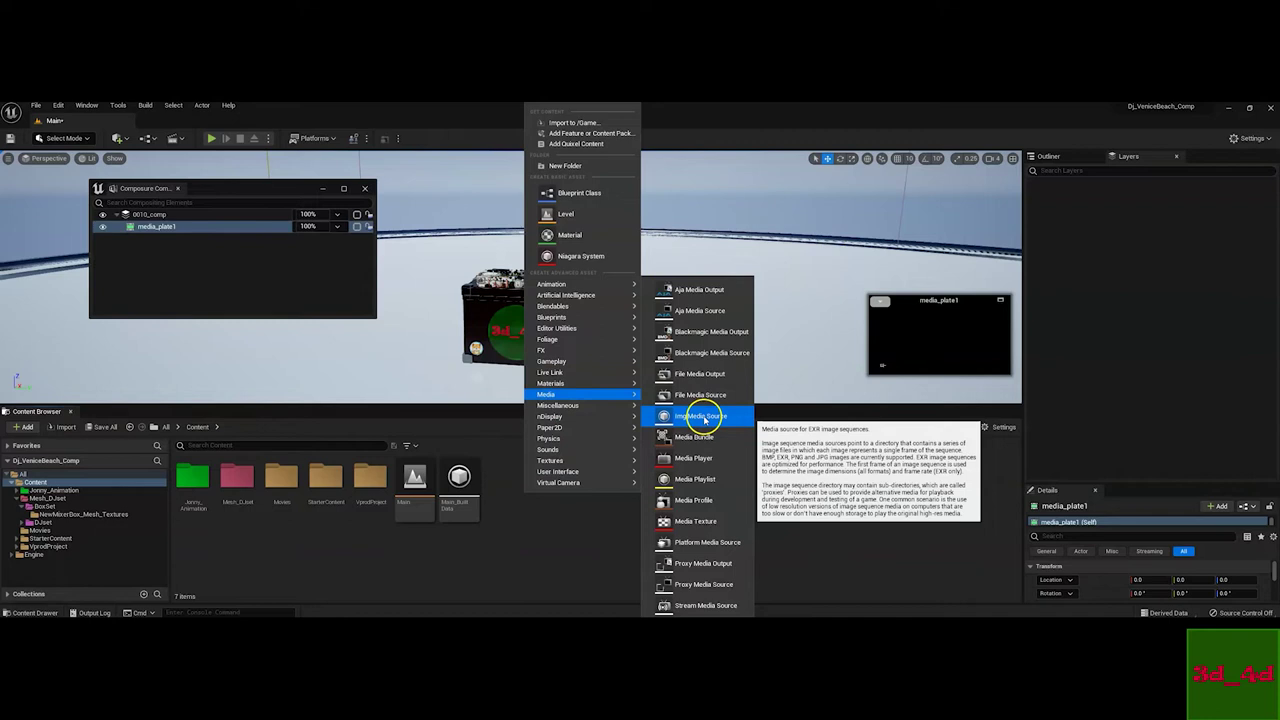
click(704, 418)
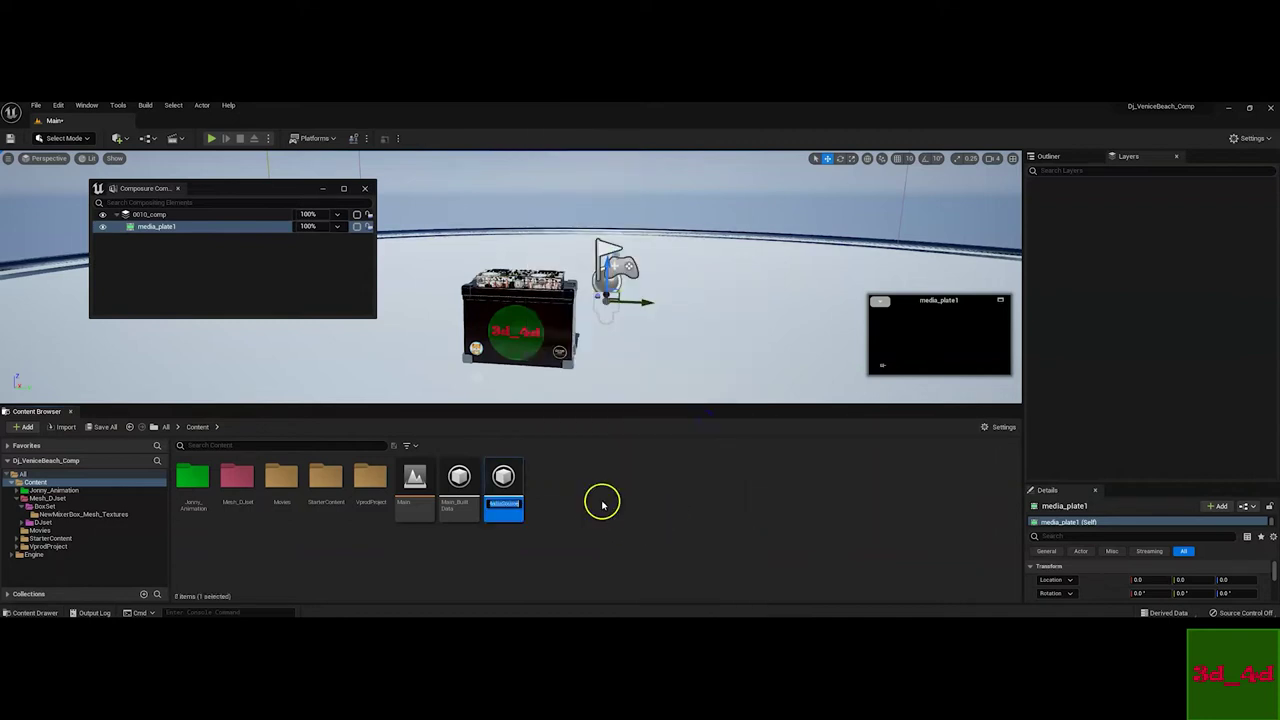
click(517, 503)
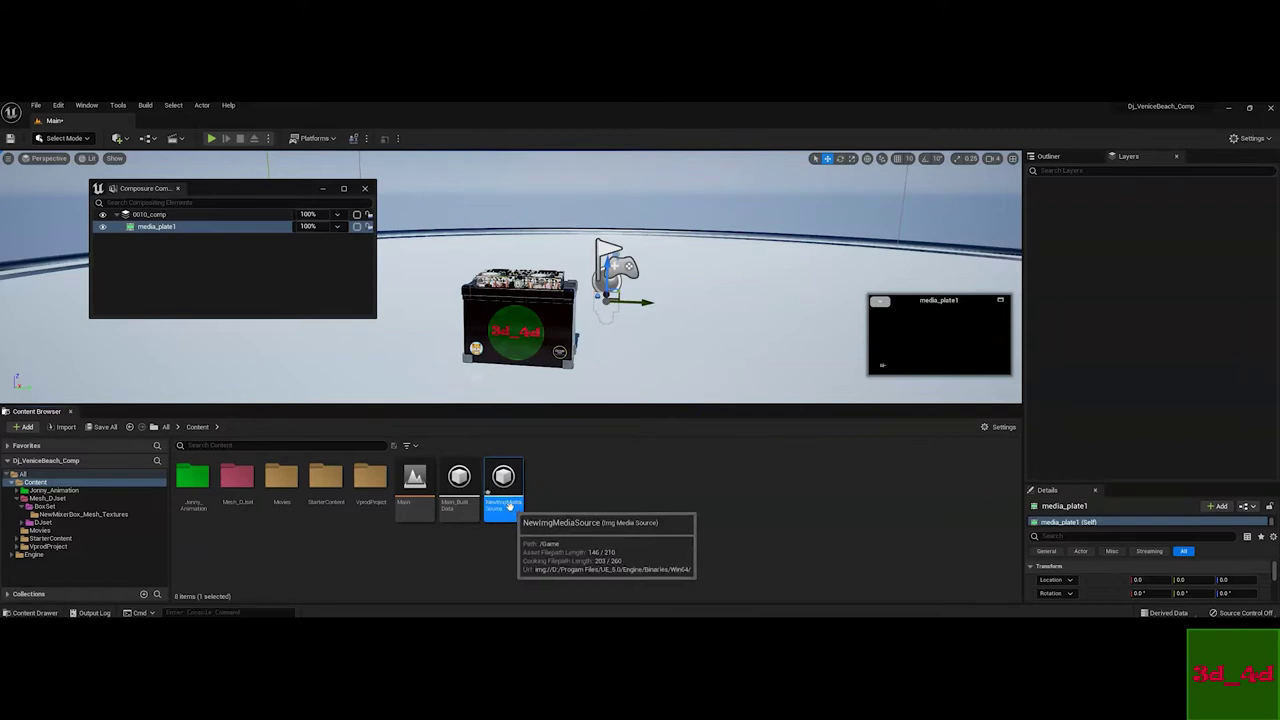
click(510, 506)
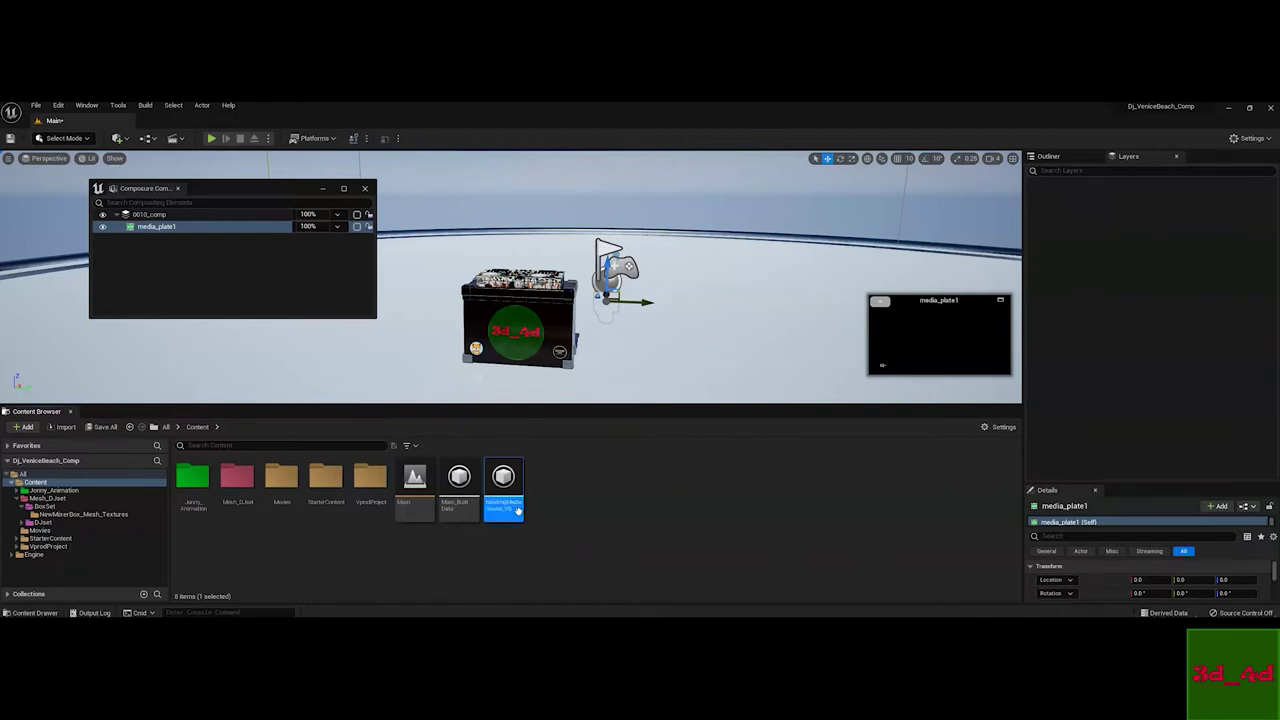
click(600, 495)
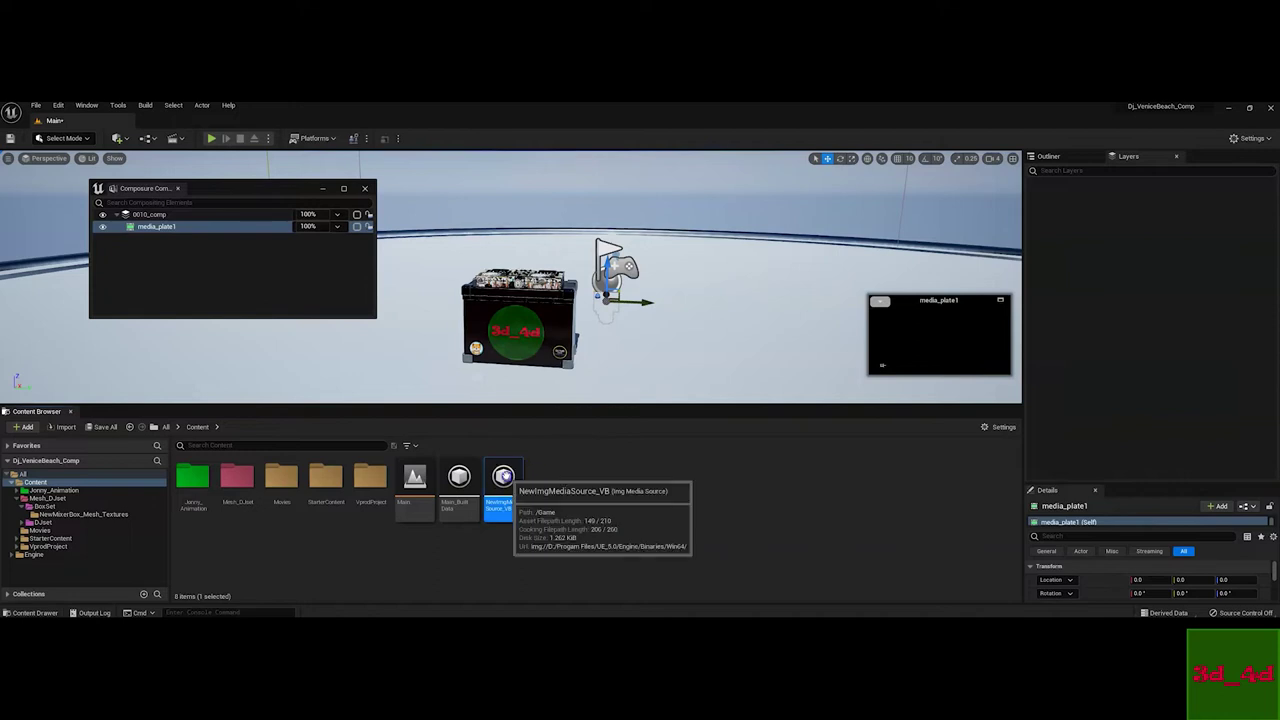
Set its sequence path to frame VB.00000 in the IMAGE SEQUENCE folder
double_click(503, 476)
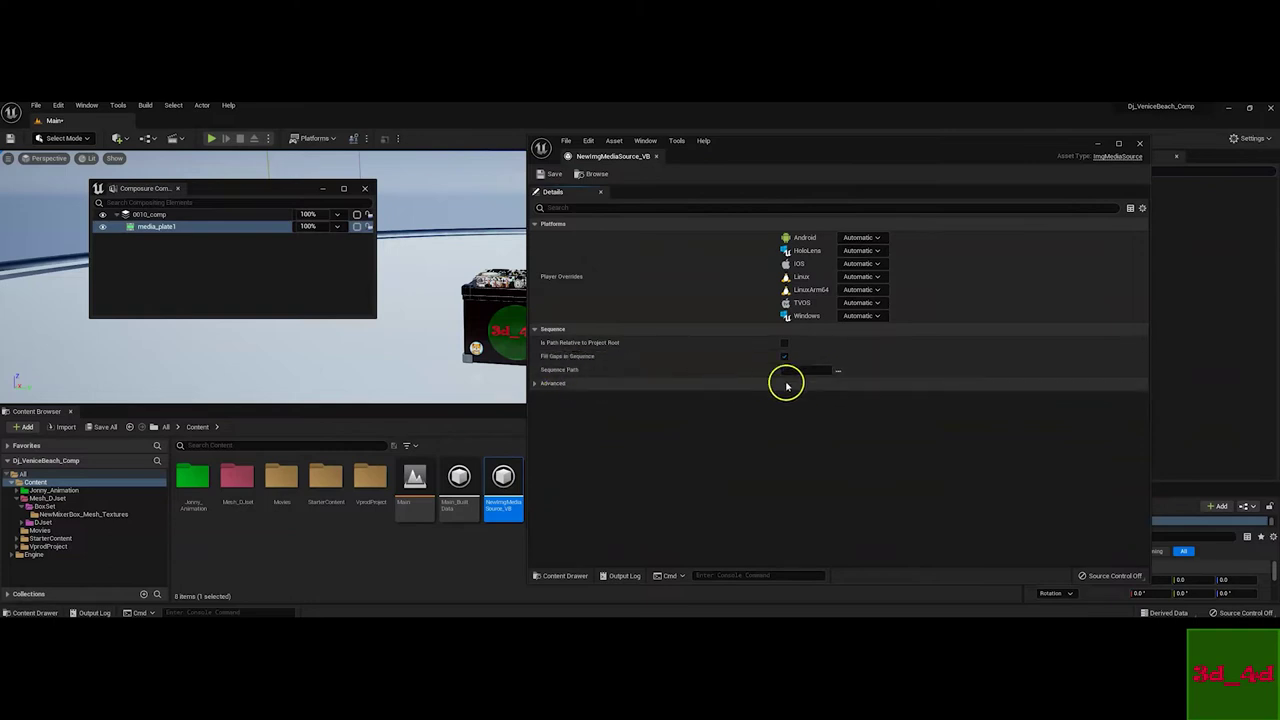
click(839, 371)
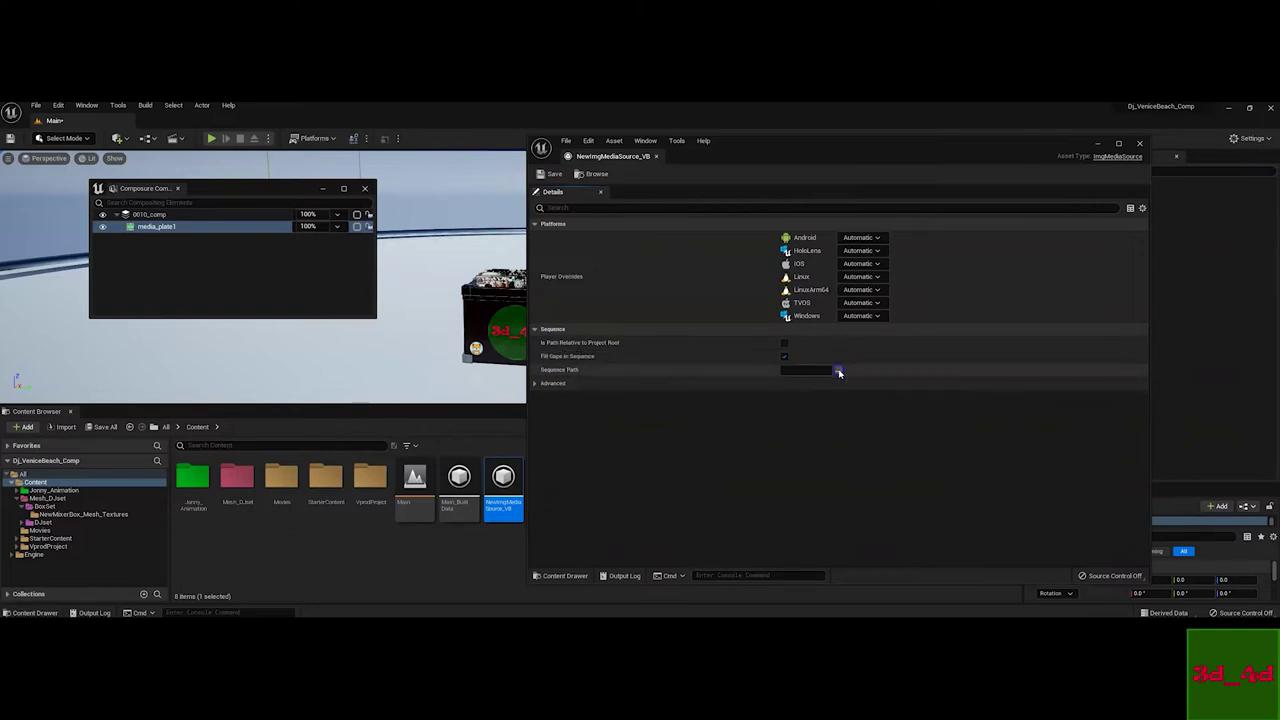
drag(866, 148, 810, 157)
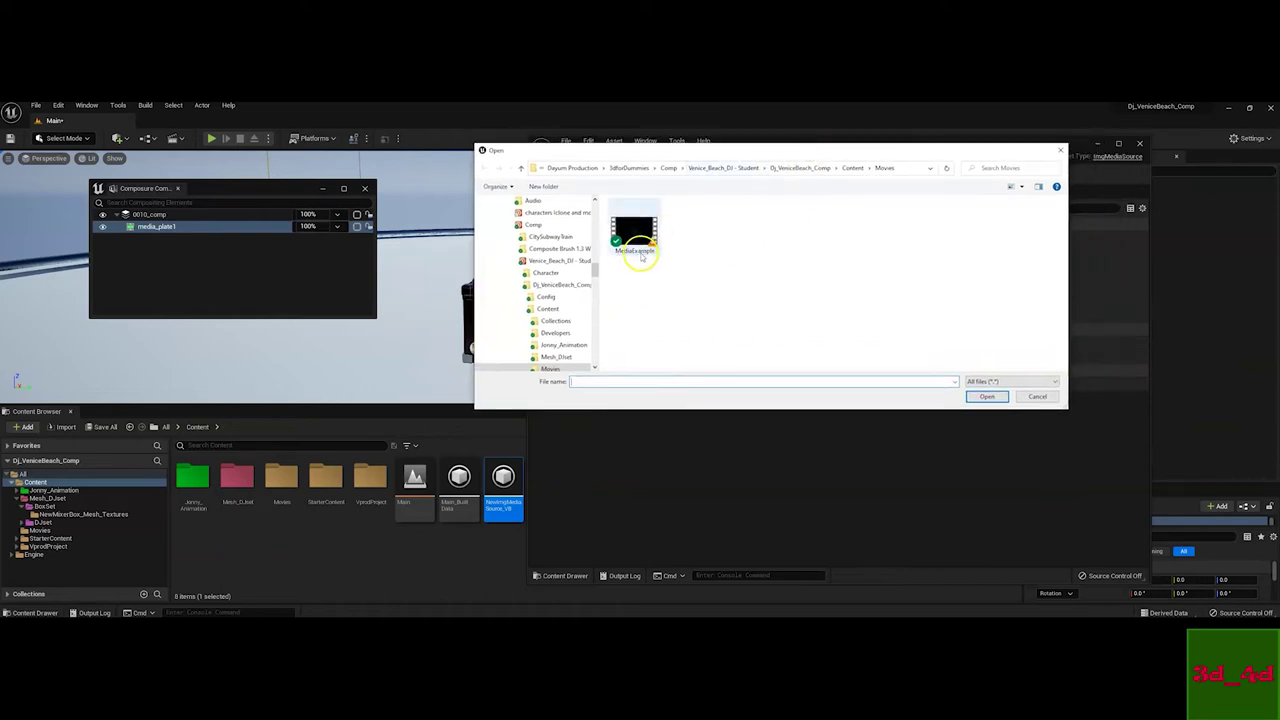
click(737, 167)
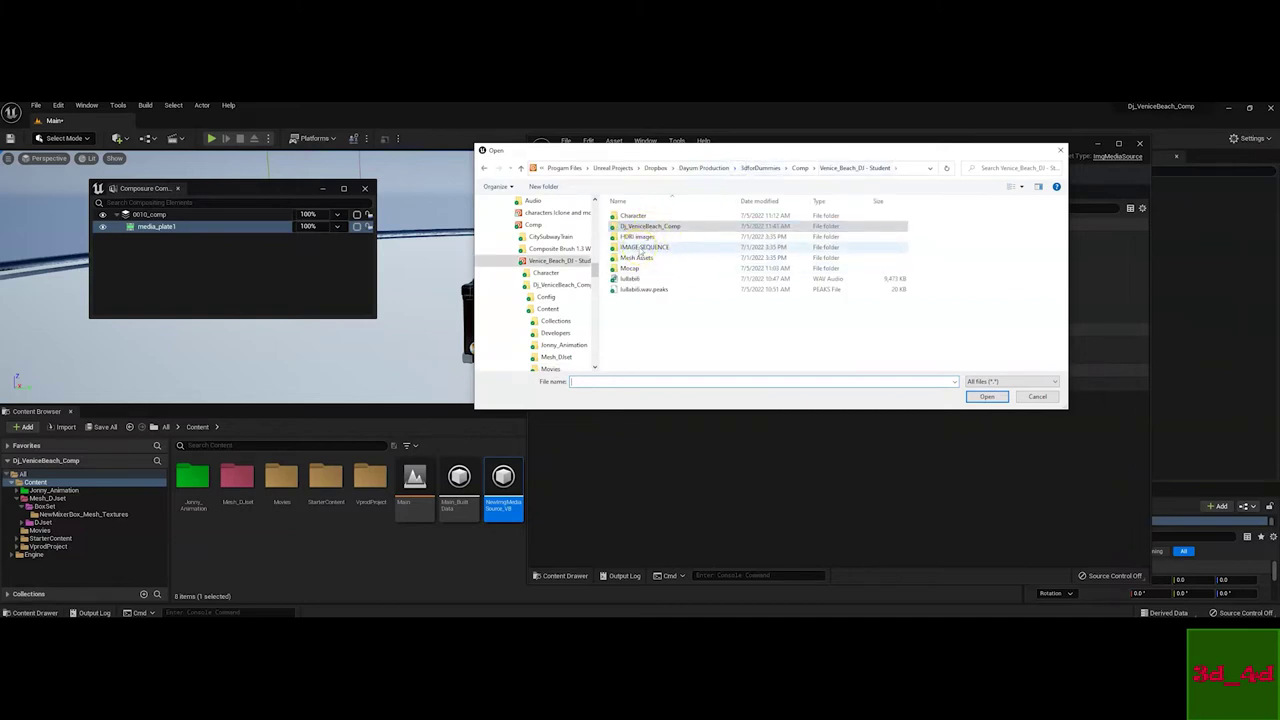
double_click(641, 247)
click(650, 245)
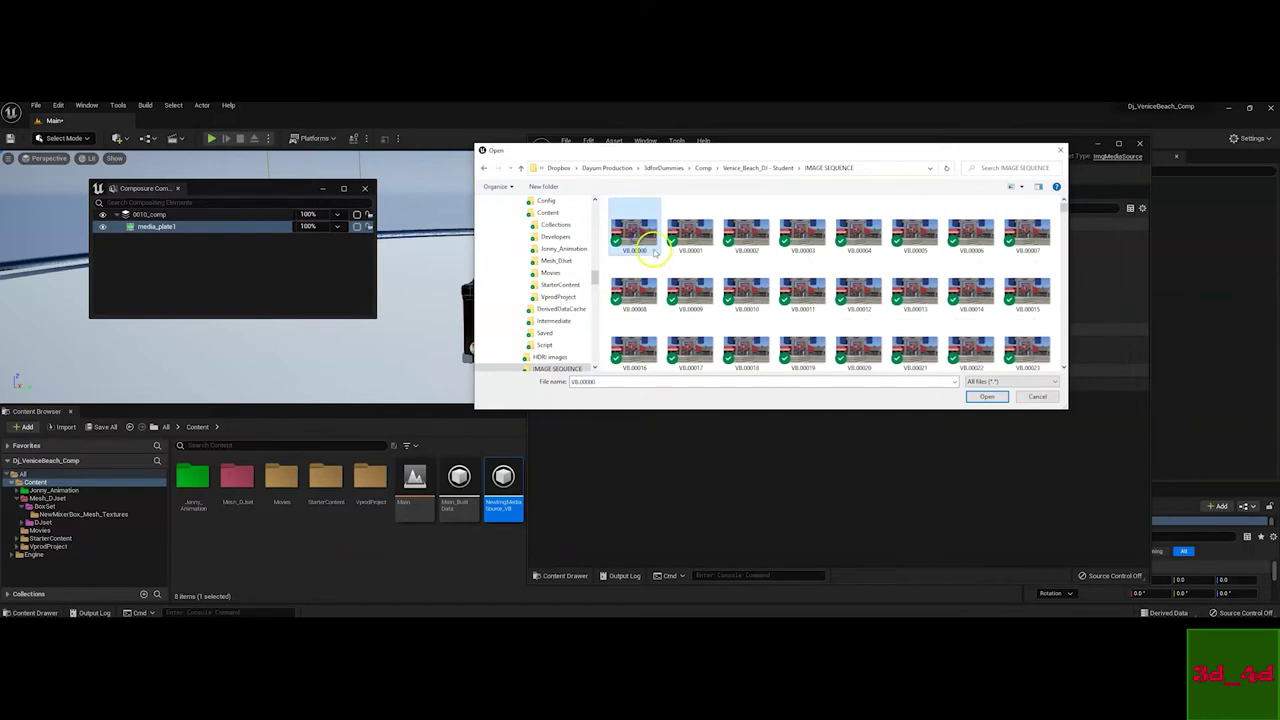
click(985, 397)
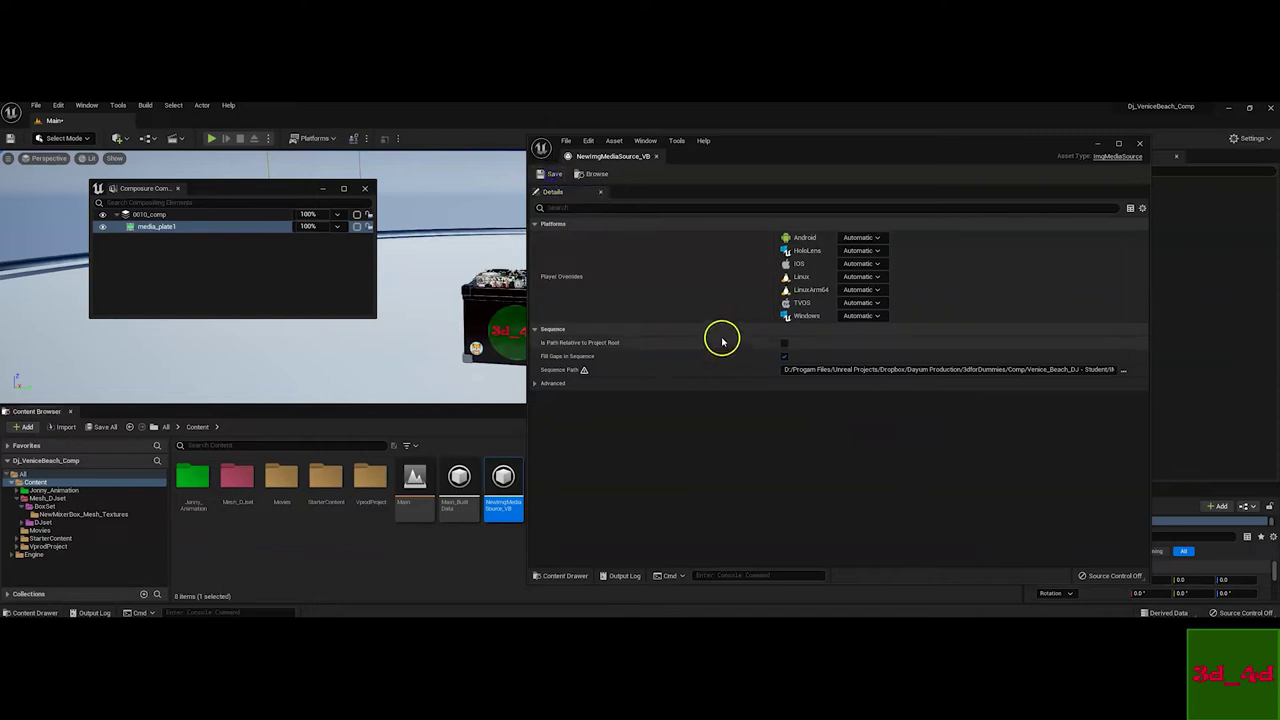
click(1097, 143)
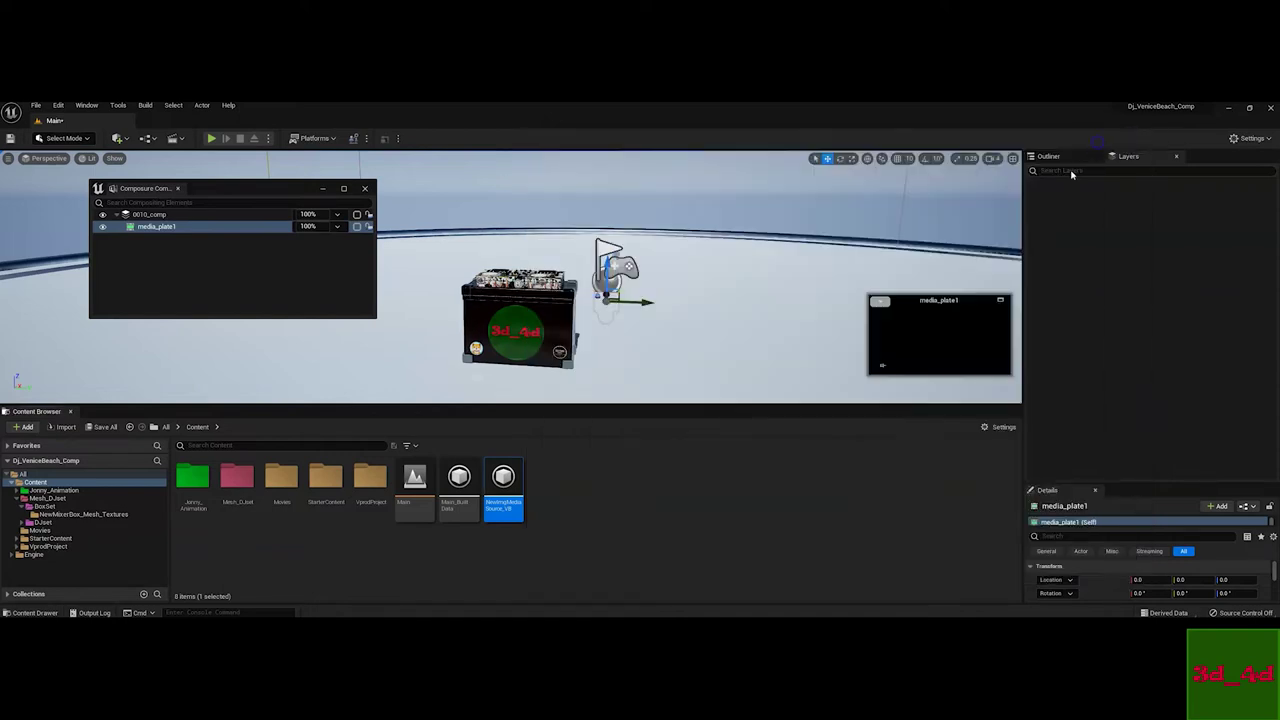
Create a Media Player with a video output MediaTexture and name it NewMediaPlayer_VB
right_click(556, 485)
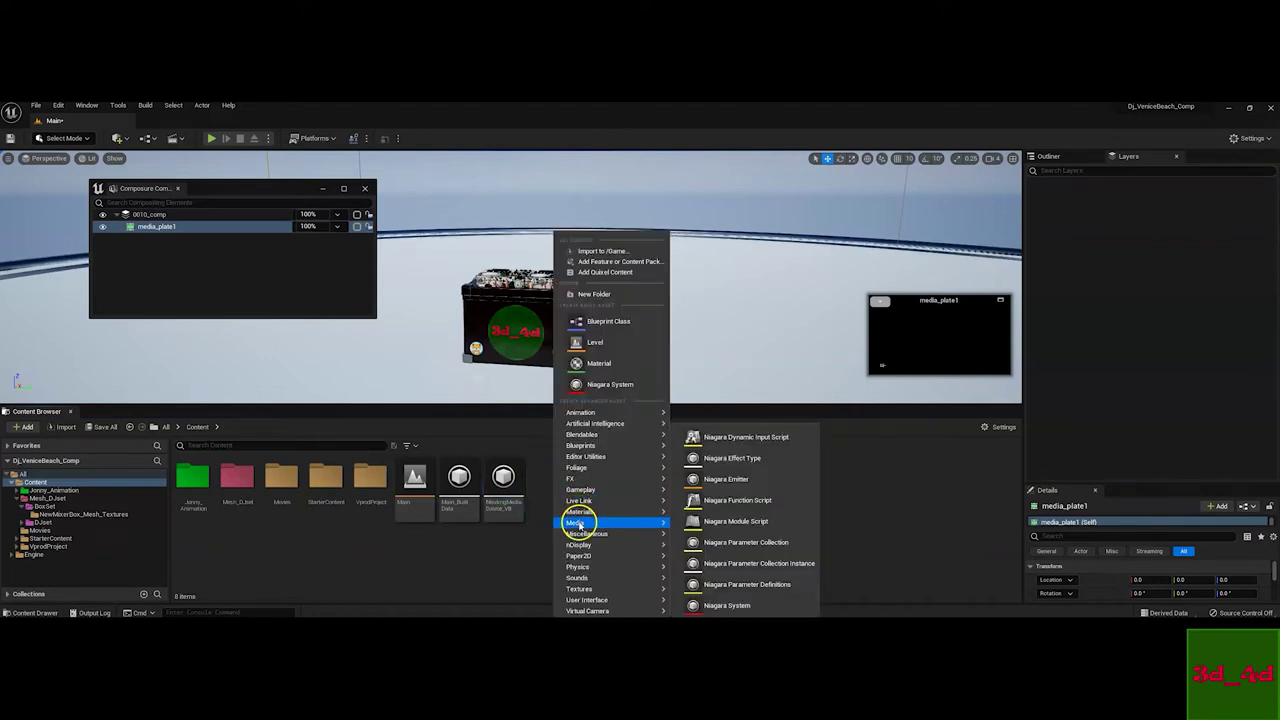
mouse_move(578, 523)
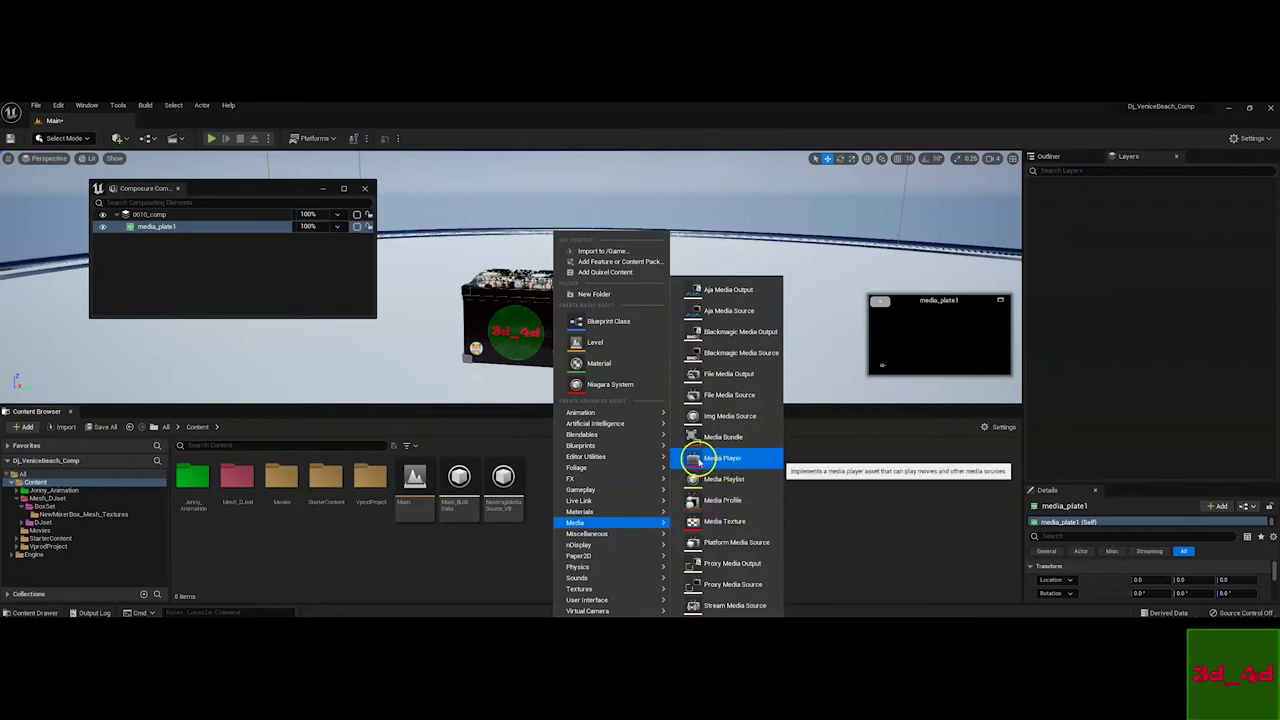
click(713, 460)
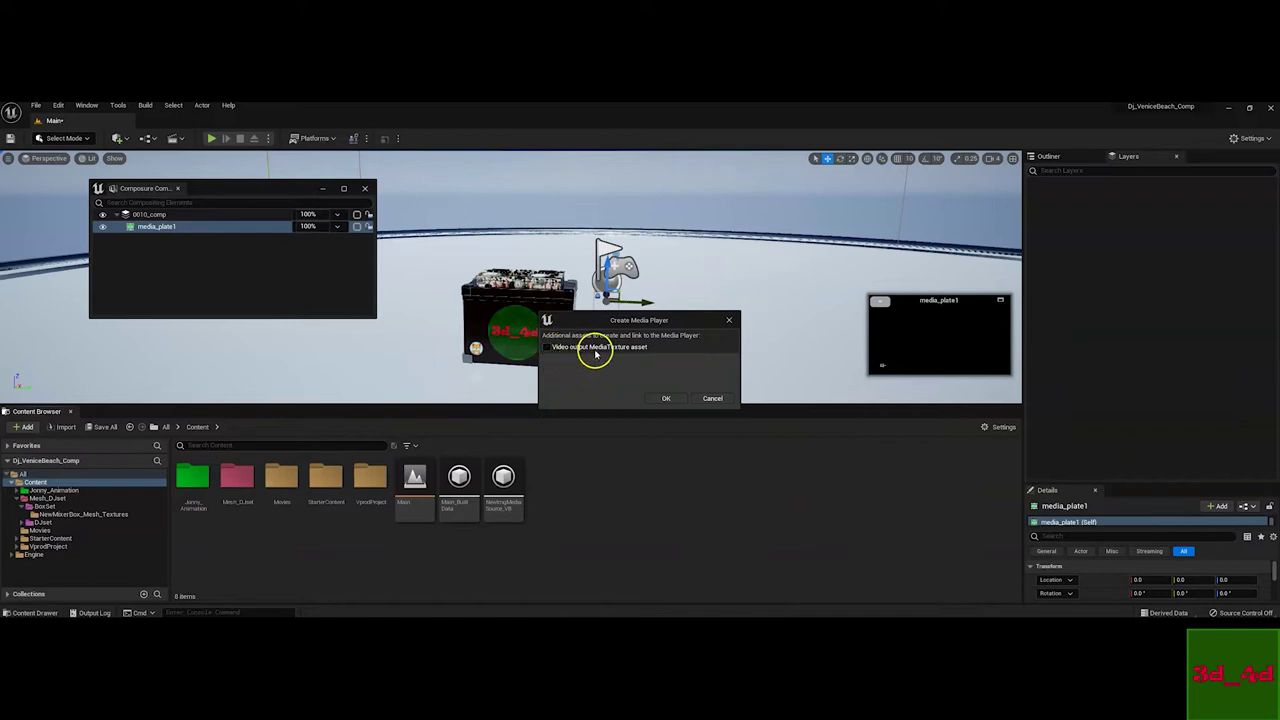
click(680, 399)
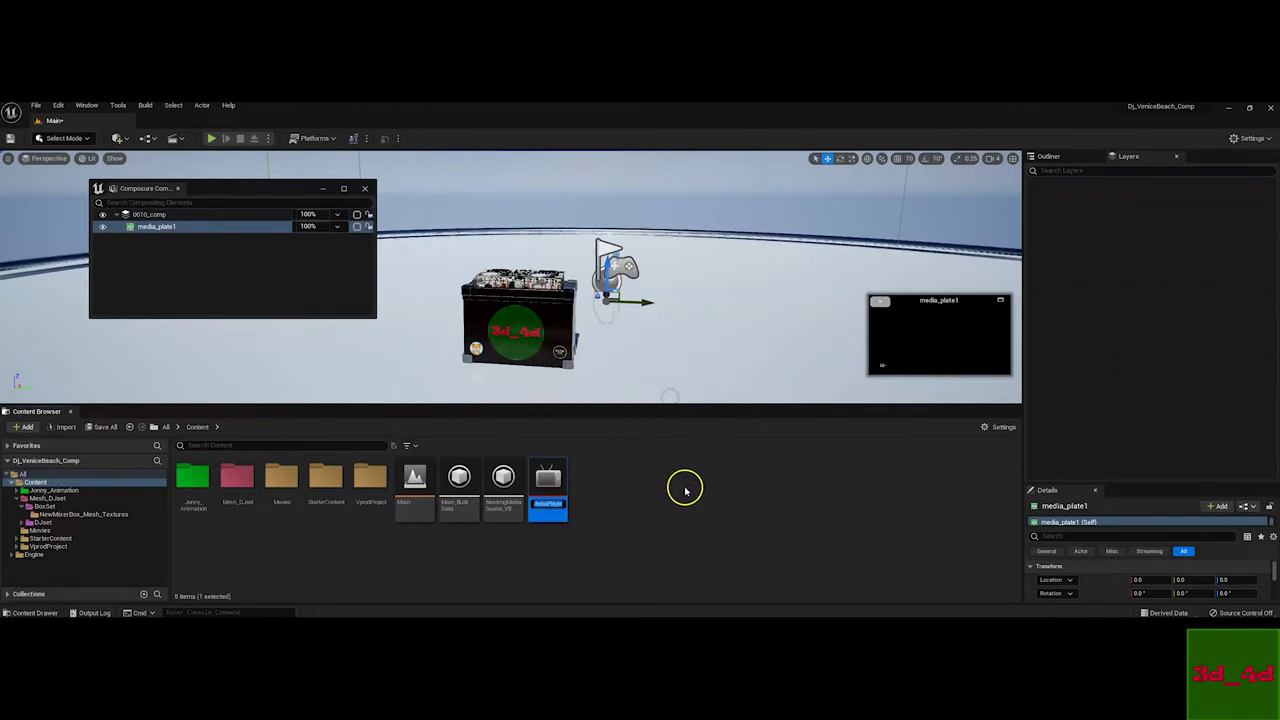
click(562, 505)
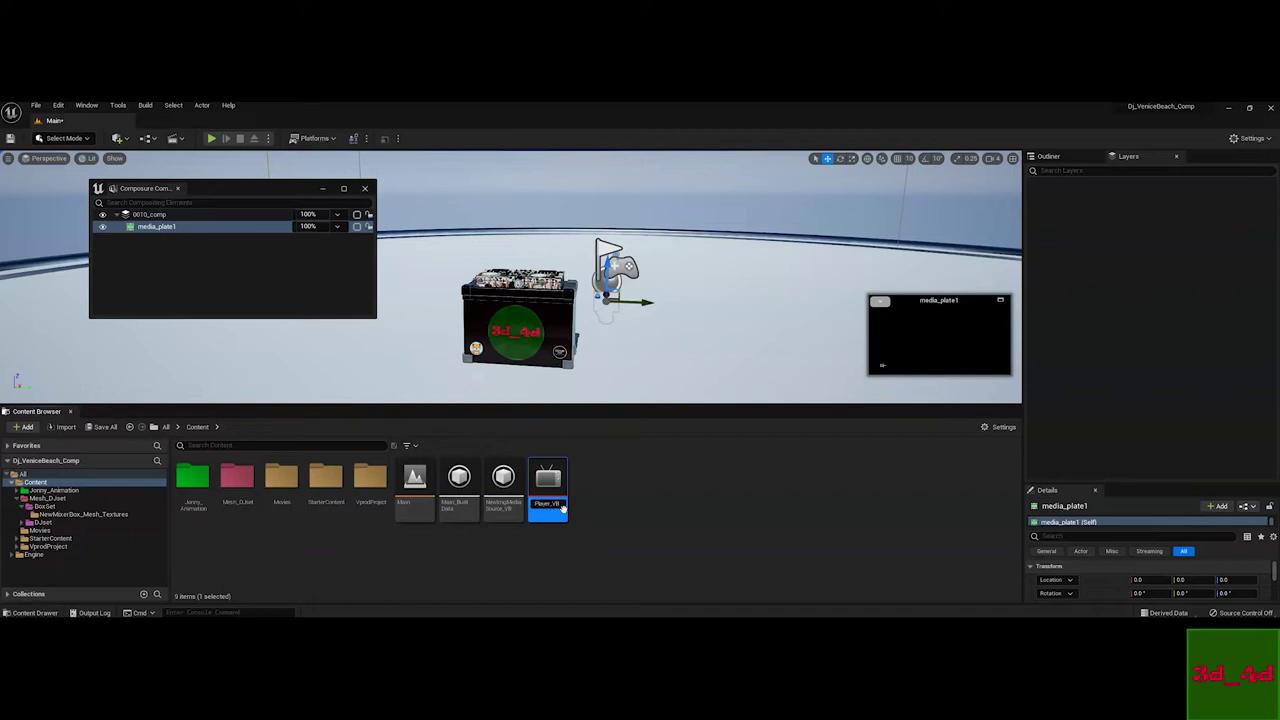
text(_VB)
key(Return)
click(633, 495)
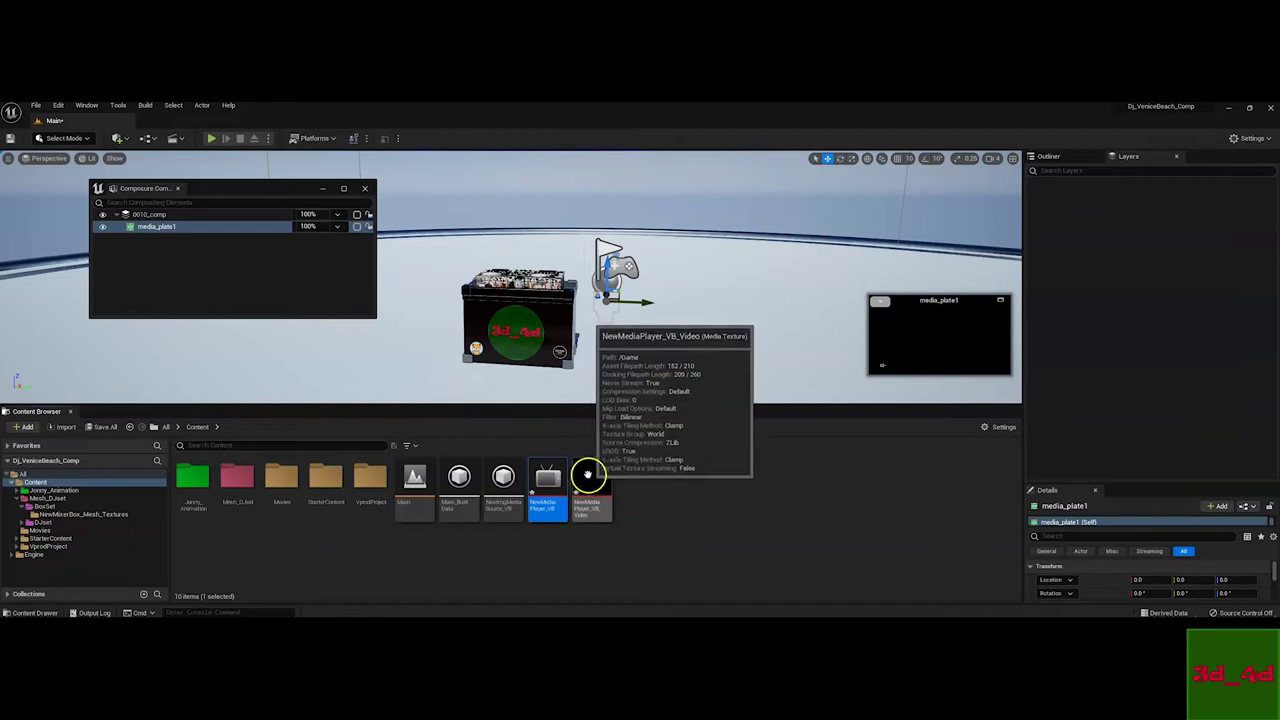
Verify the NewMediaPlayer_VB_Video texture uses NewMediaPlayer_VB as its media player
click(590, 476)
double_click(590, 476)
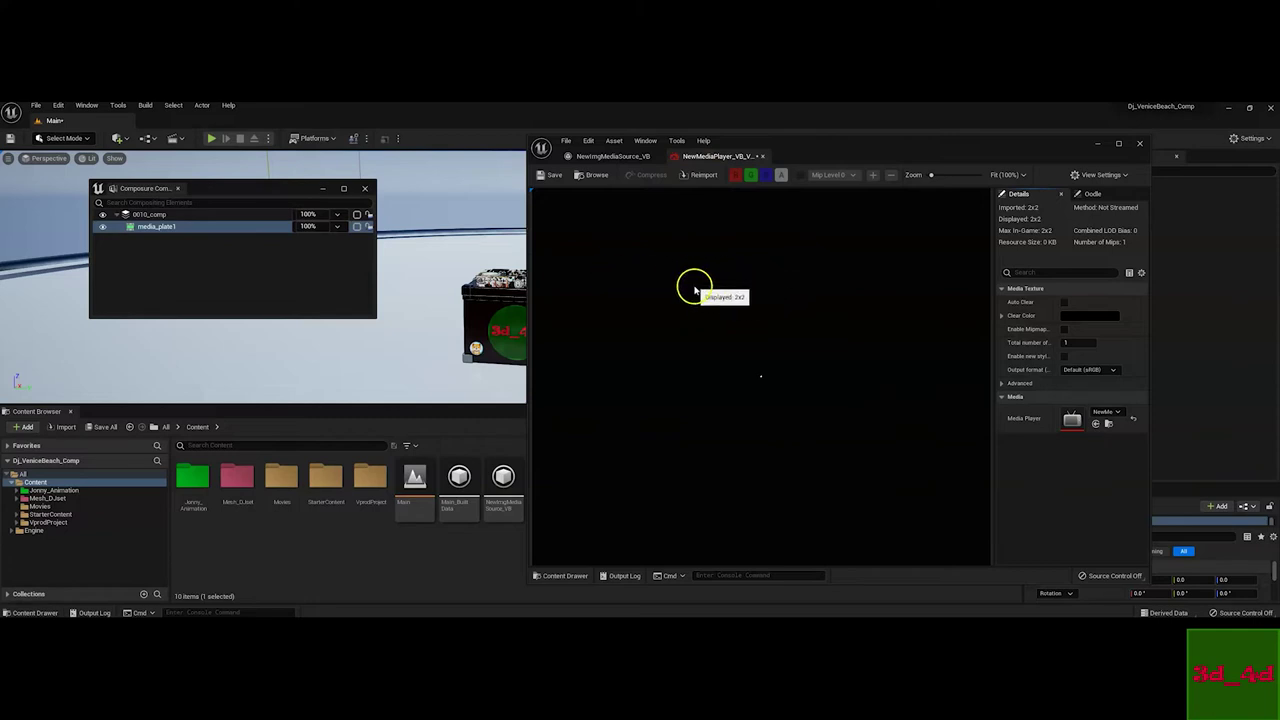
click(1106, 412)
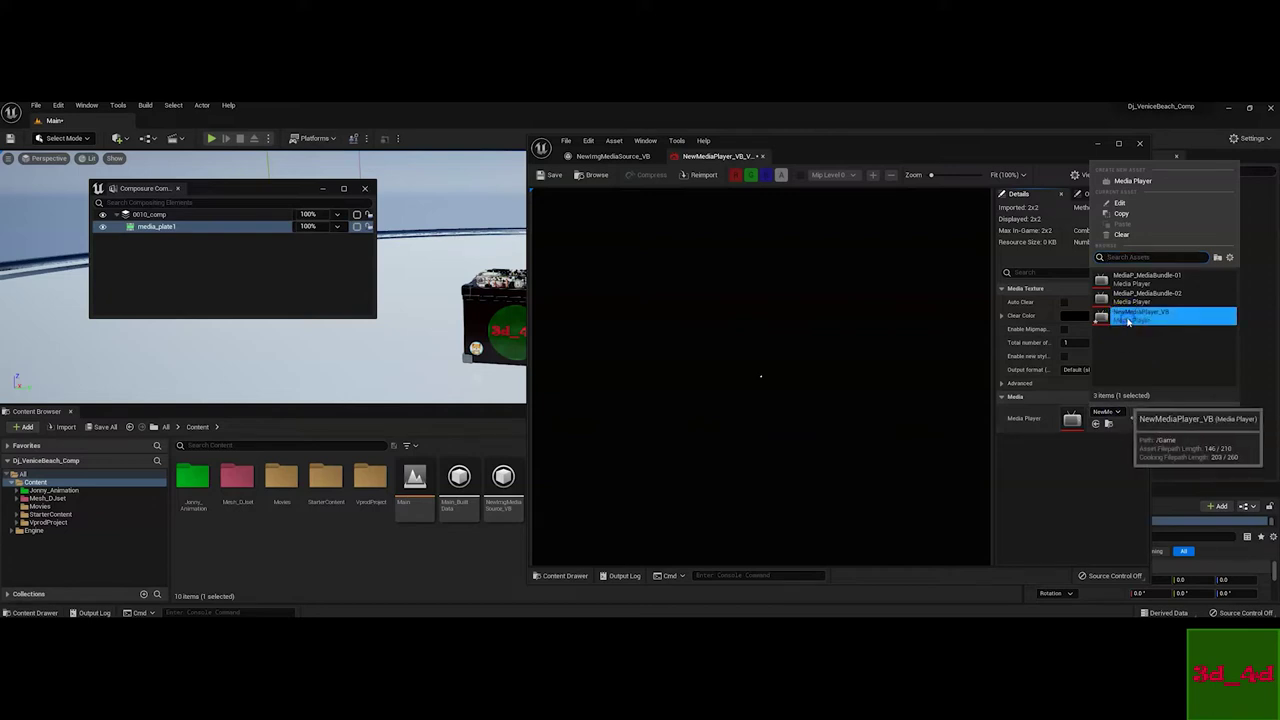
click(815, 384)
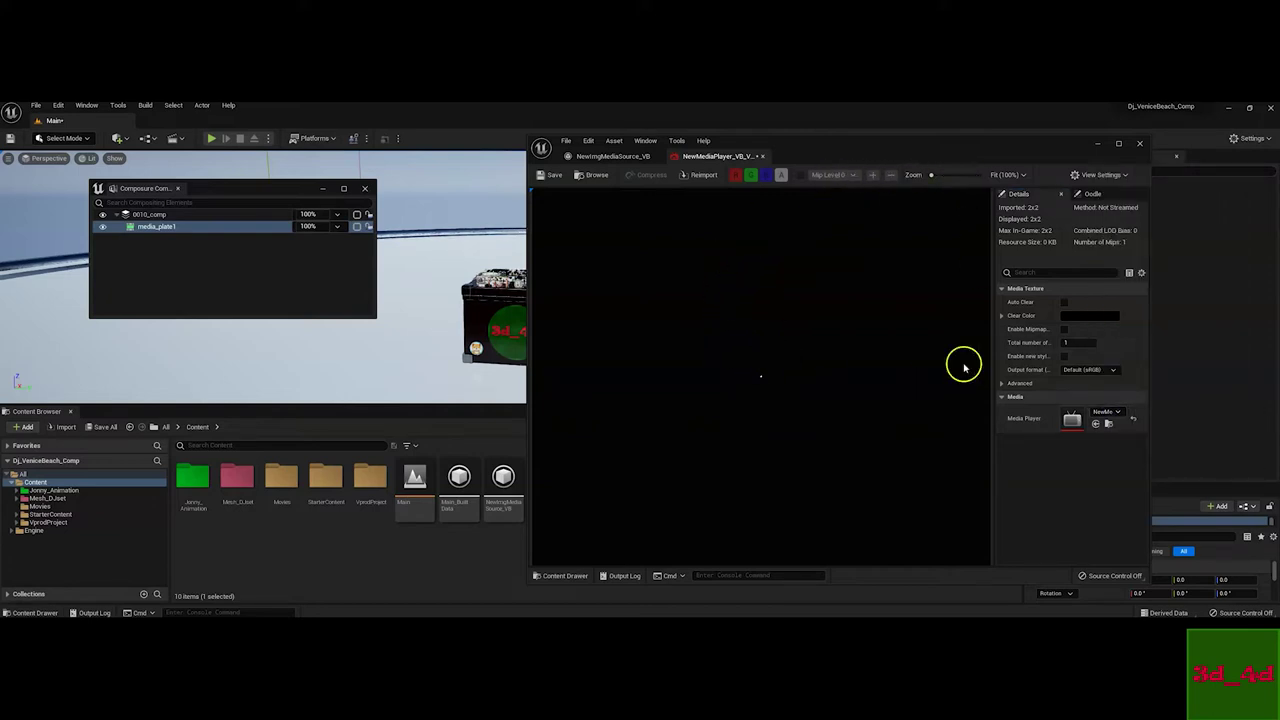
click(1139, 143)
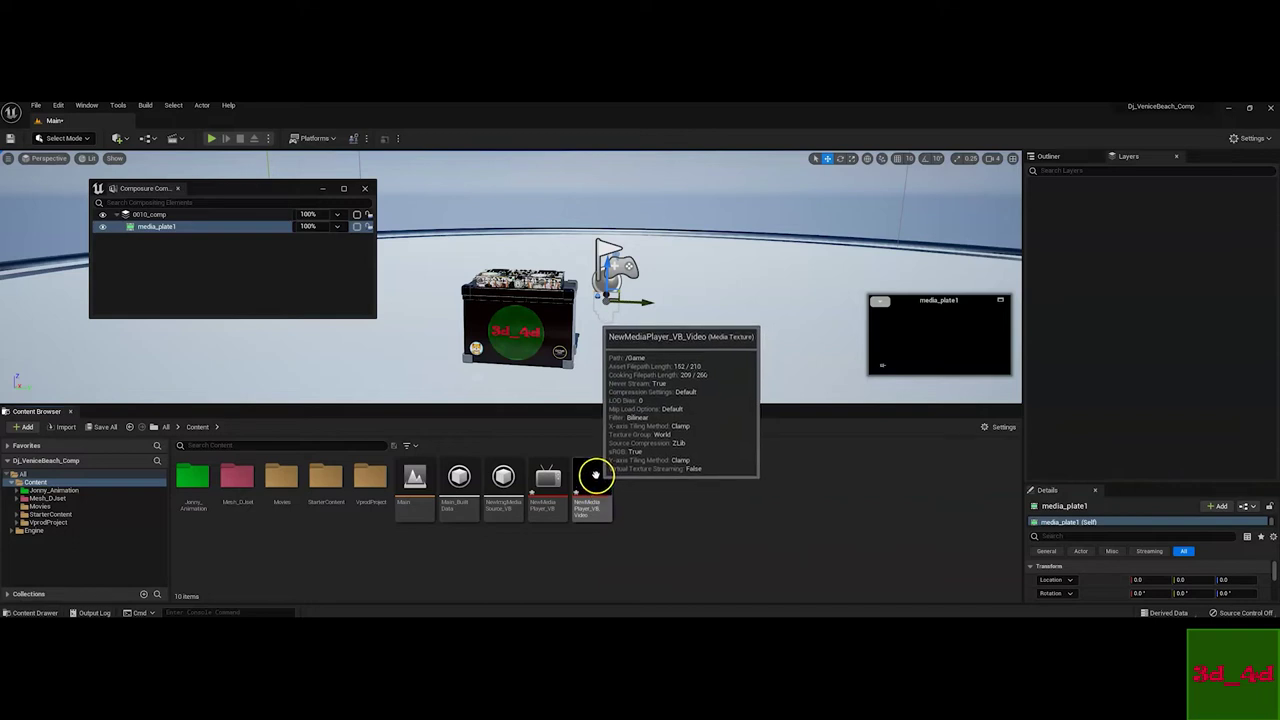
Play NewImgMediaSource_VB in NewMediaPlayer_VB, pause it, and scrub ahead to 0:43
double_click(547, 476)
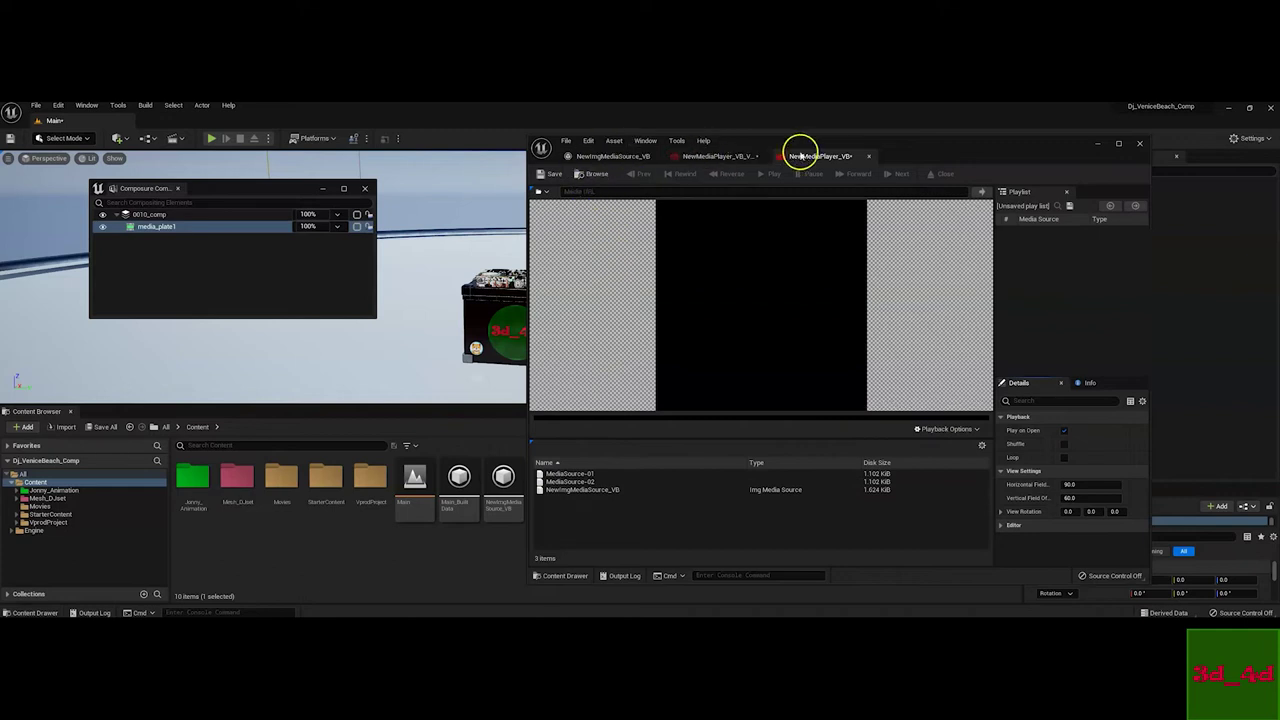
double_click(577, 489)
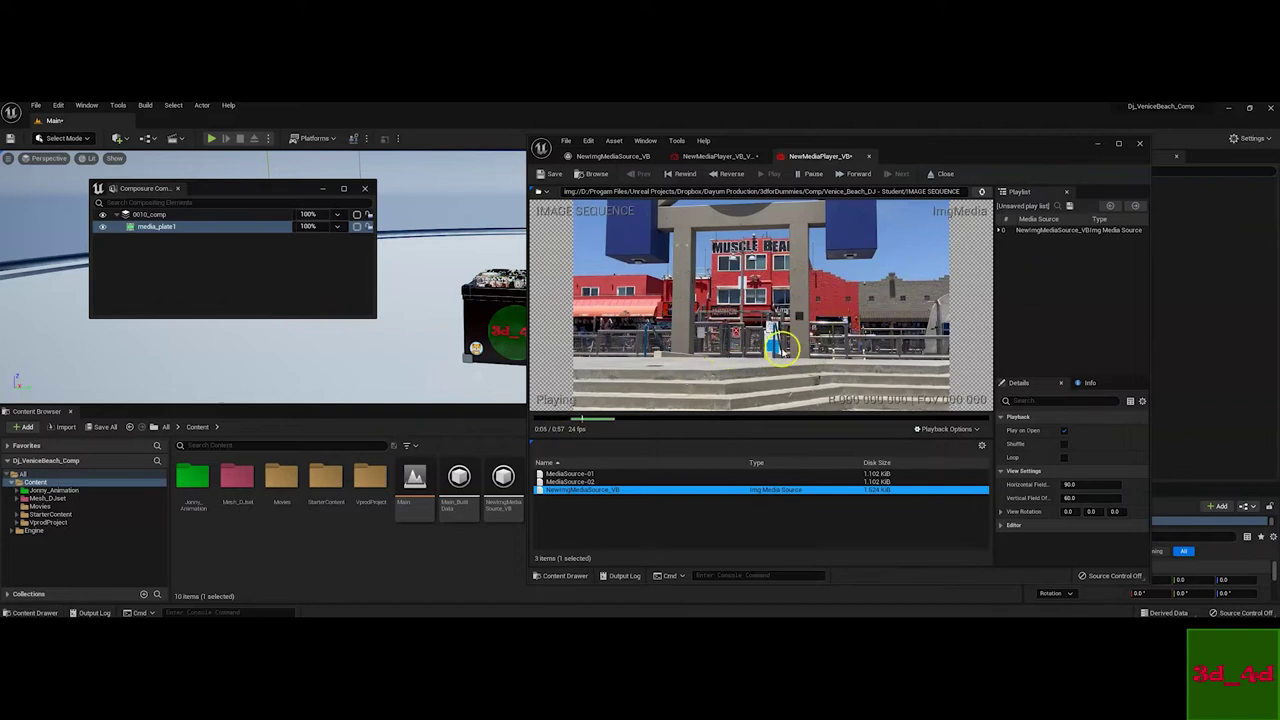
click(729, 422)
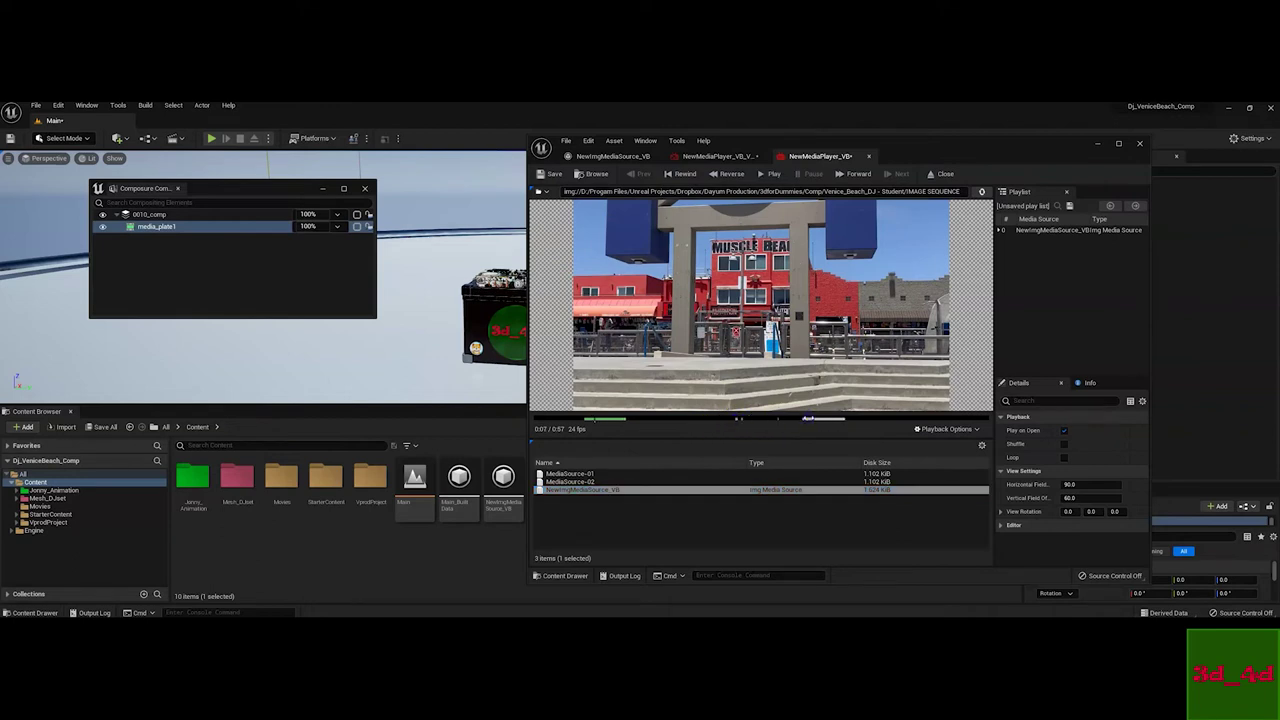
click(906, 422)
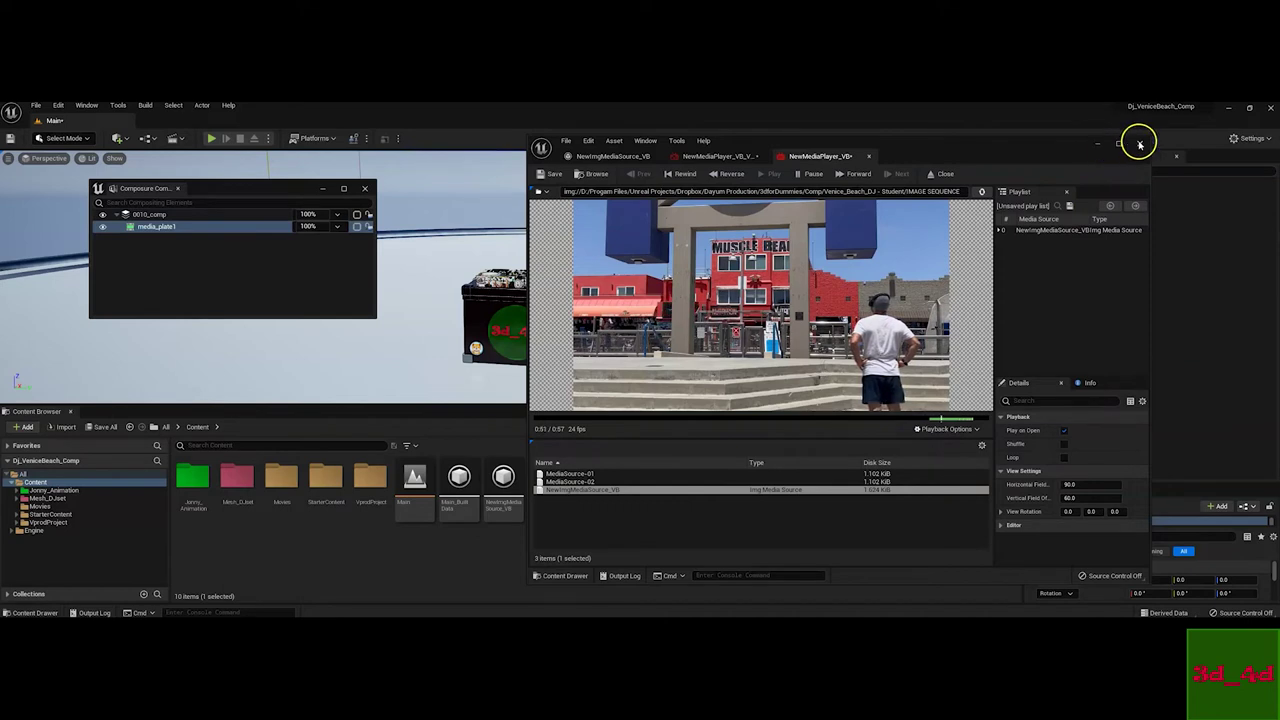
click(1097, 145)
Open the Main level's Level Blueprint and add a Boolean variable NewVar_0
click(725, 468)
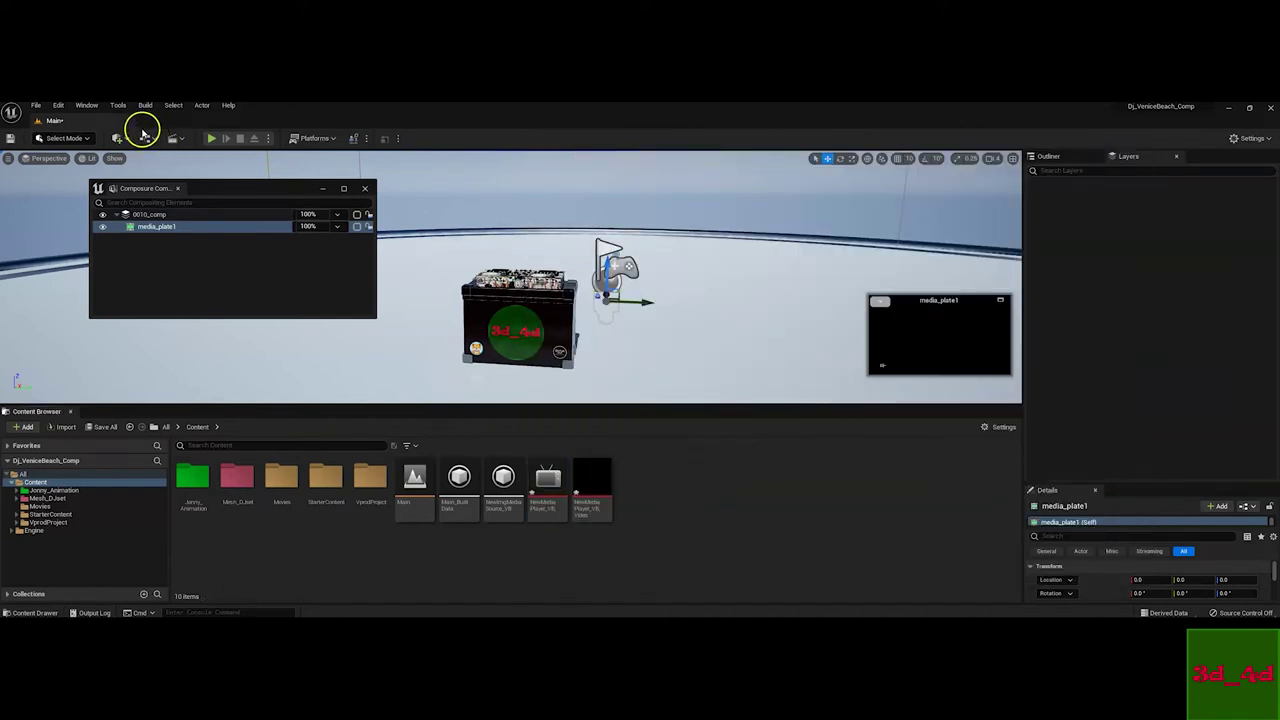
click(151, 139)
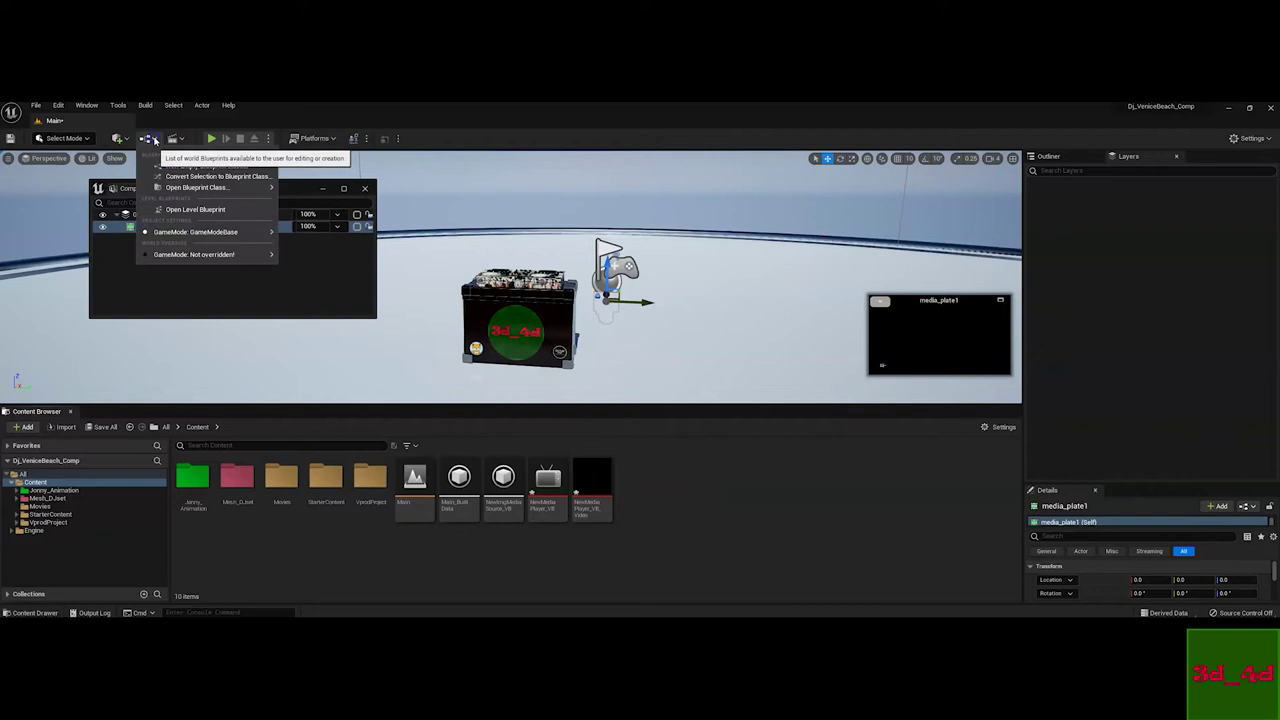
click(200, 209)
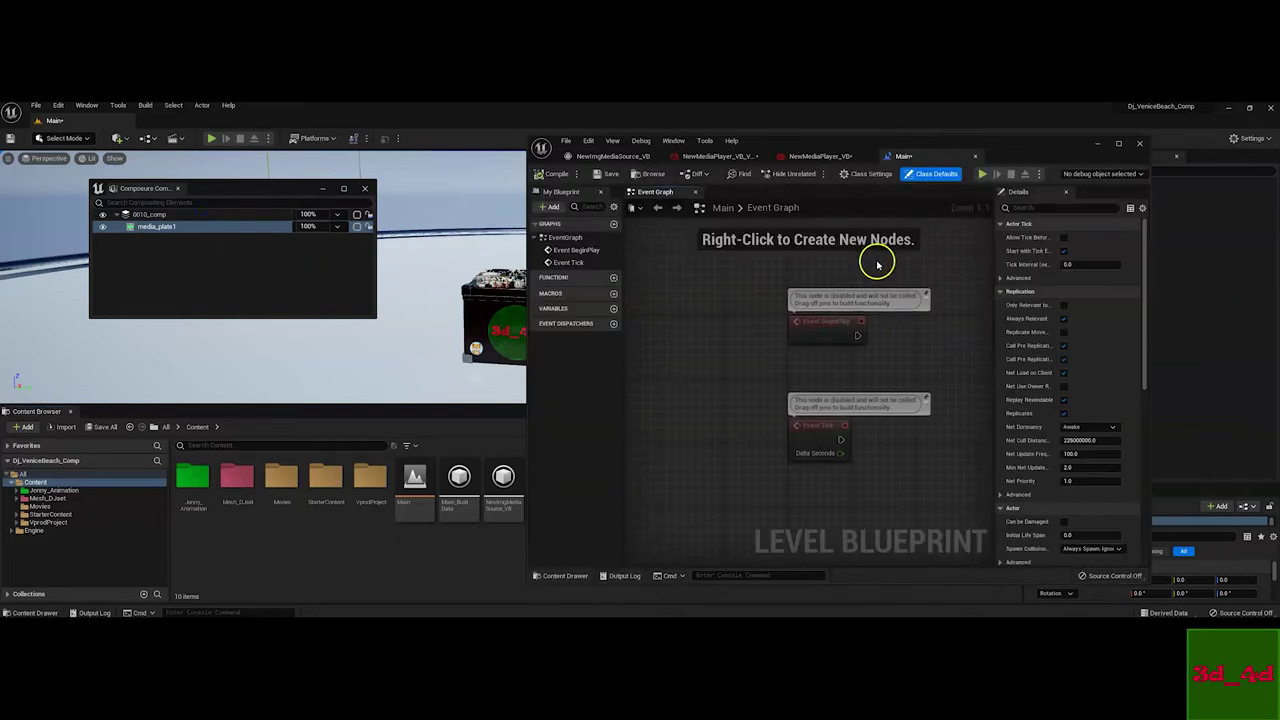
right_drag(860, 374, 820, 354)
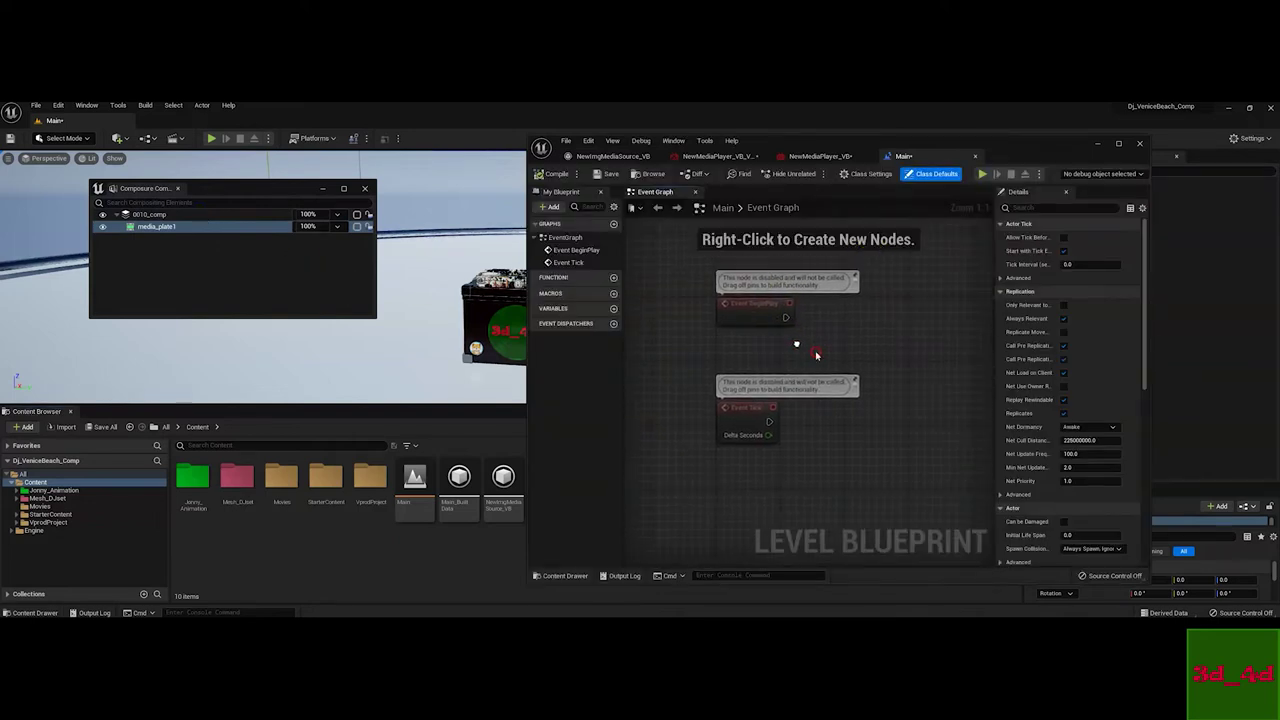
click(613, 308)
click(563, 322)
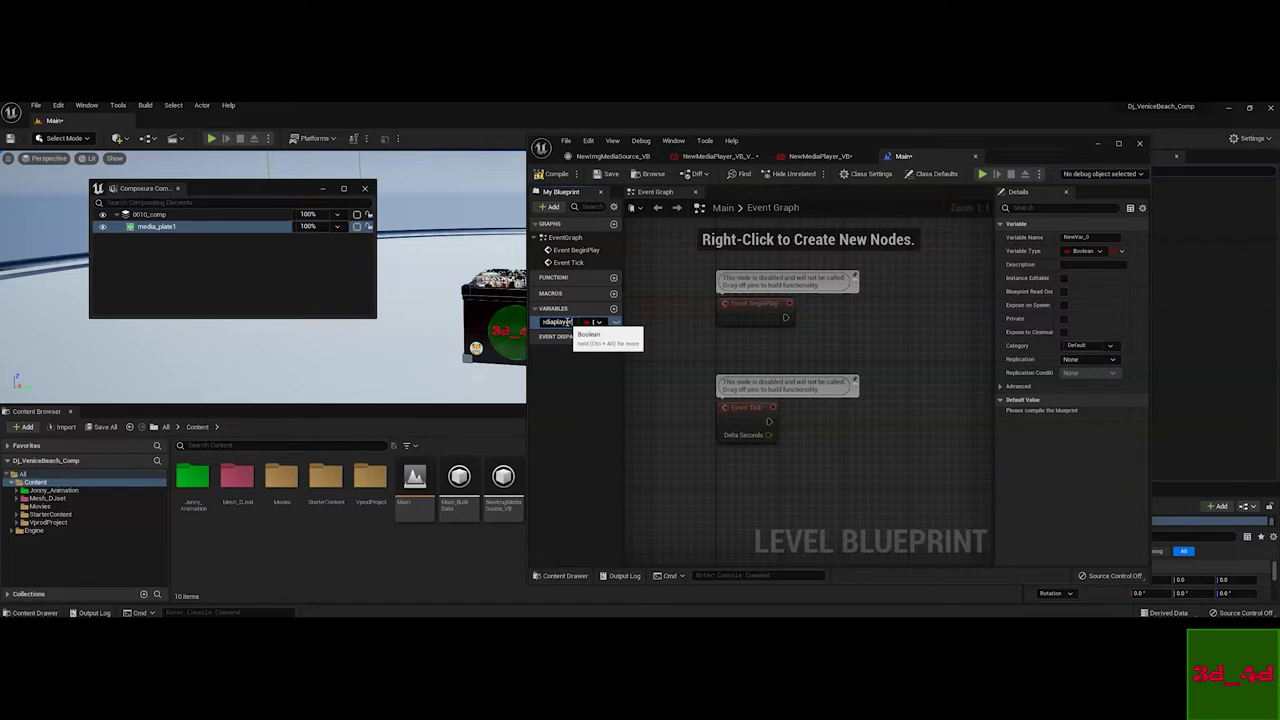
Name the variable VB_mediaplayer and make it a Media Player object reference
key(Return)
click(629, 302)
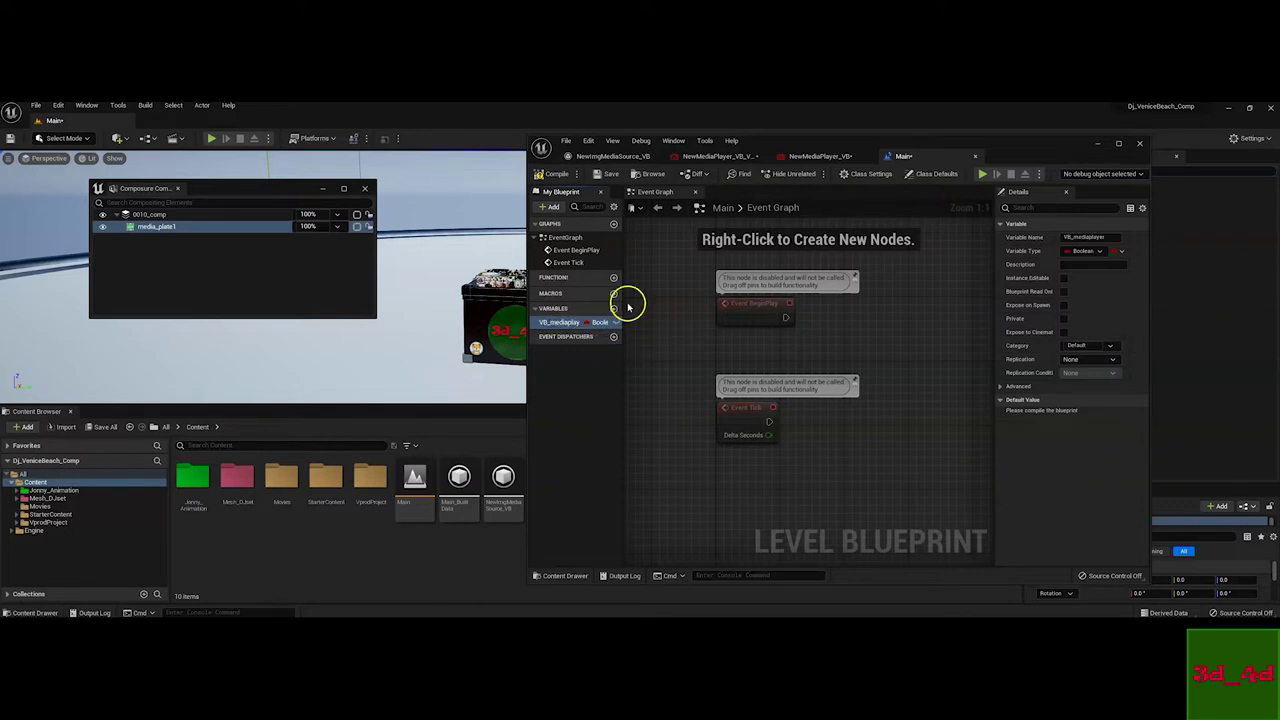
drag(624, 300, 724, 305)
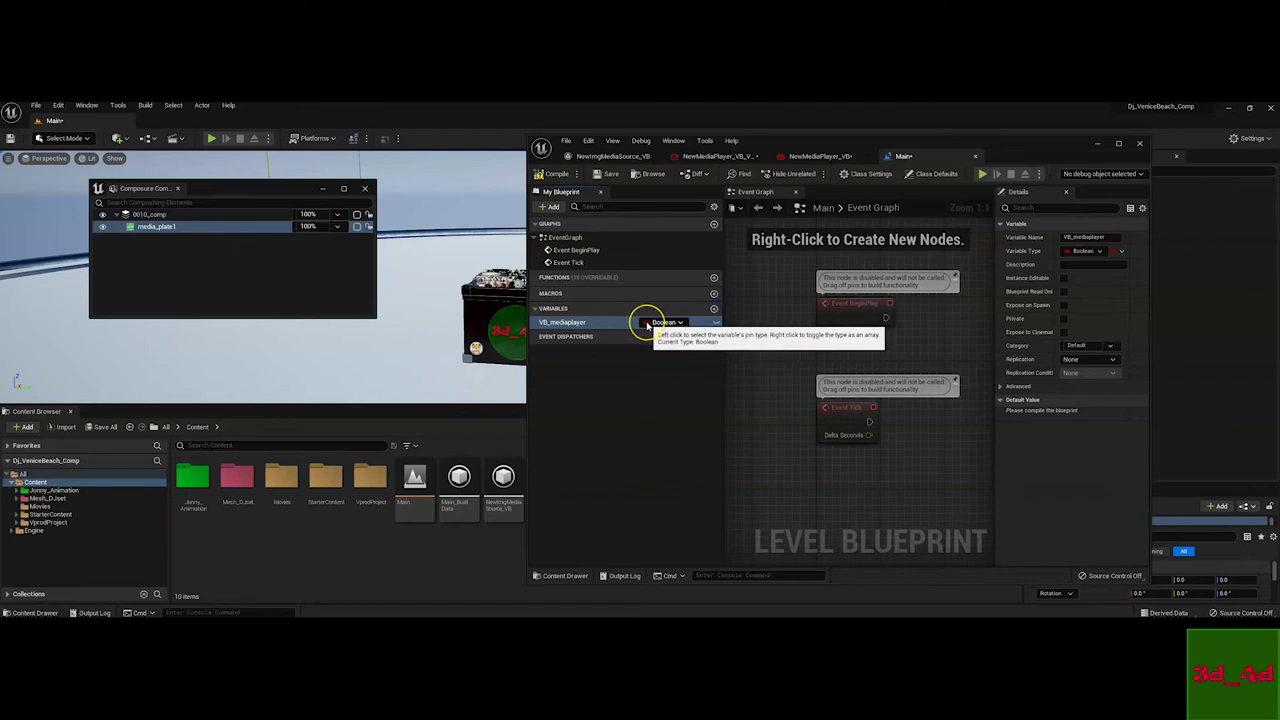
click(647, 324)
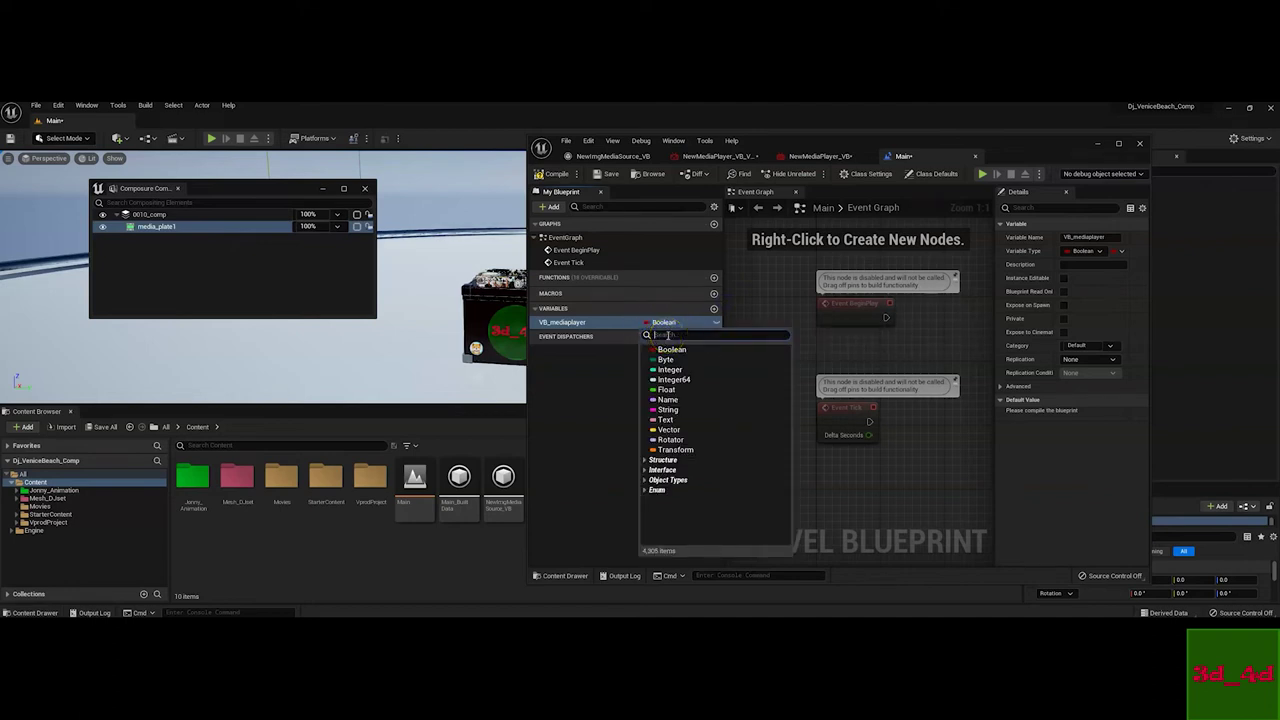
text(media pla)
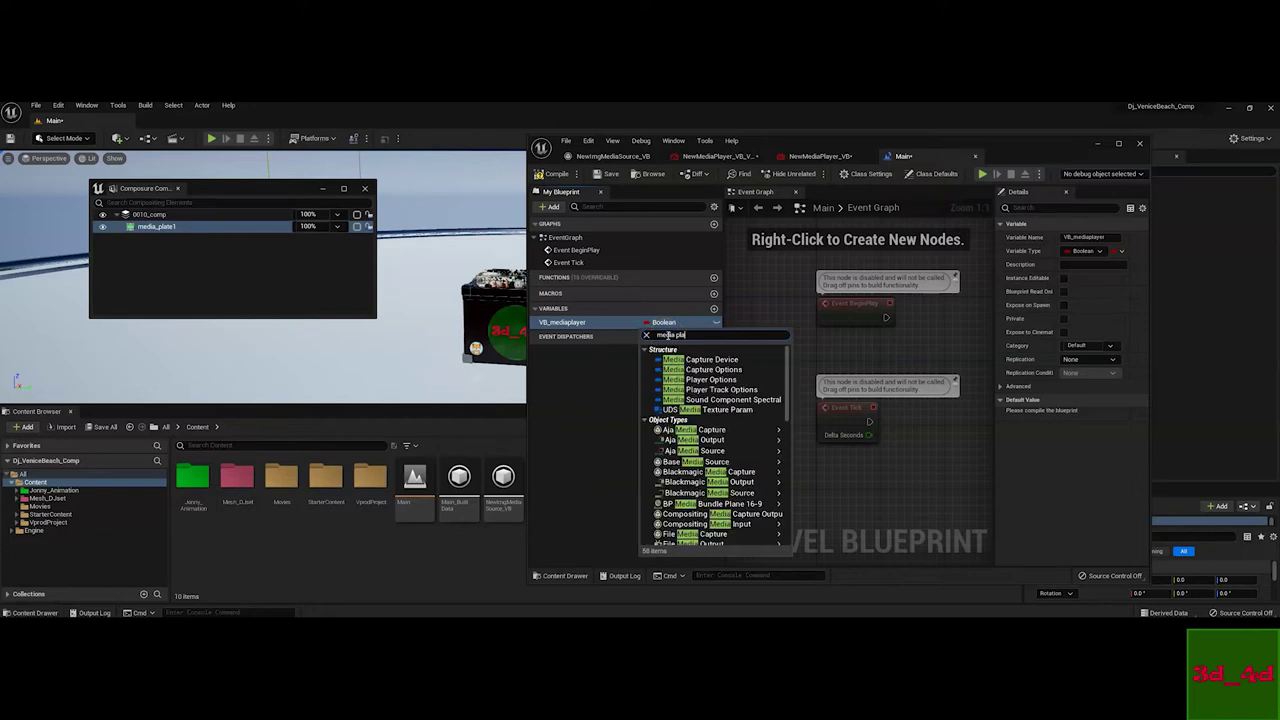
text(yer)
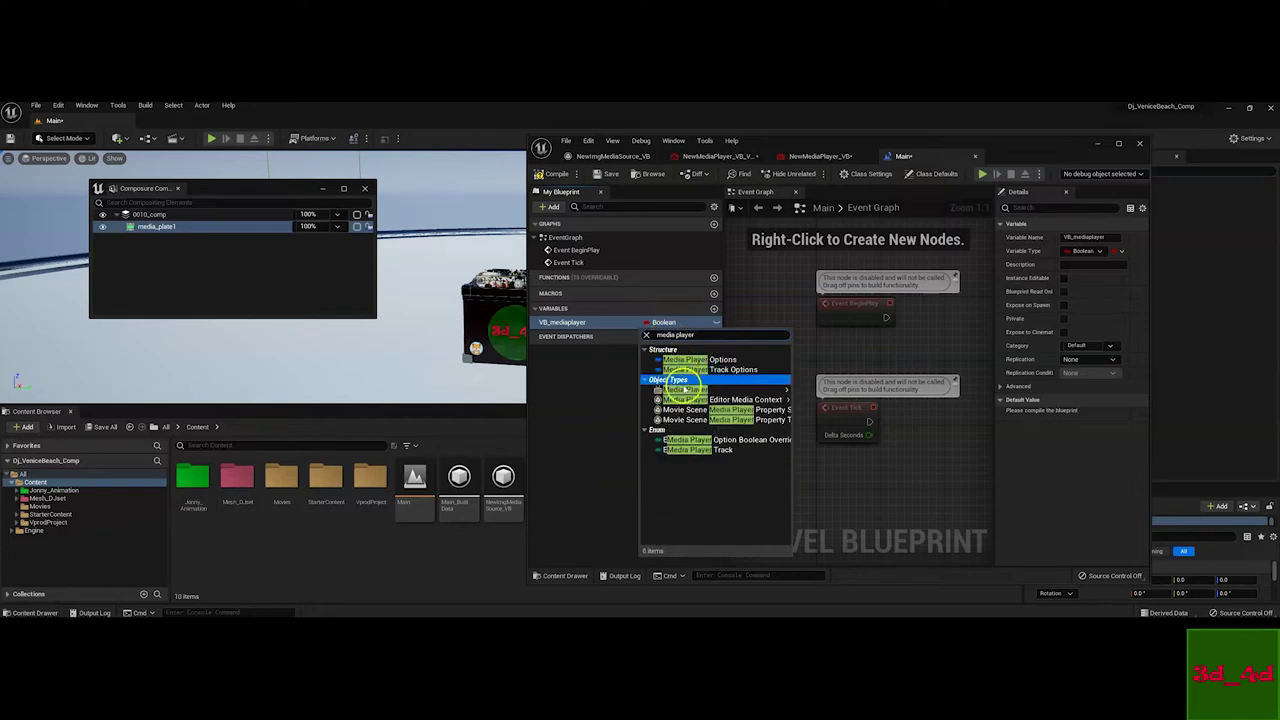
click(676, 392)
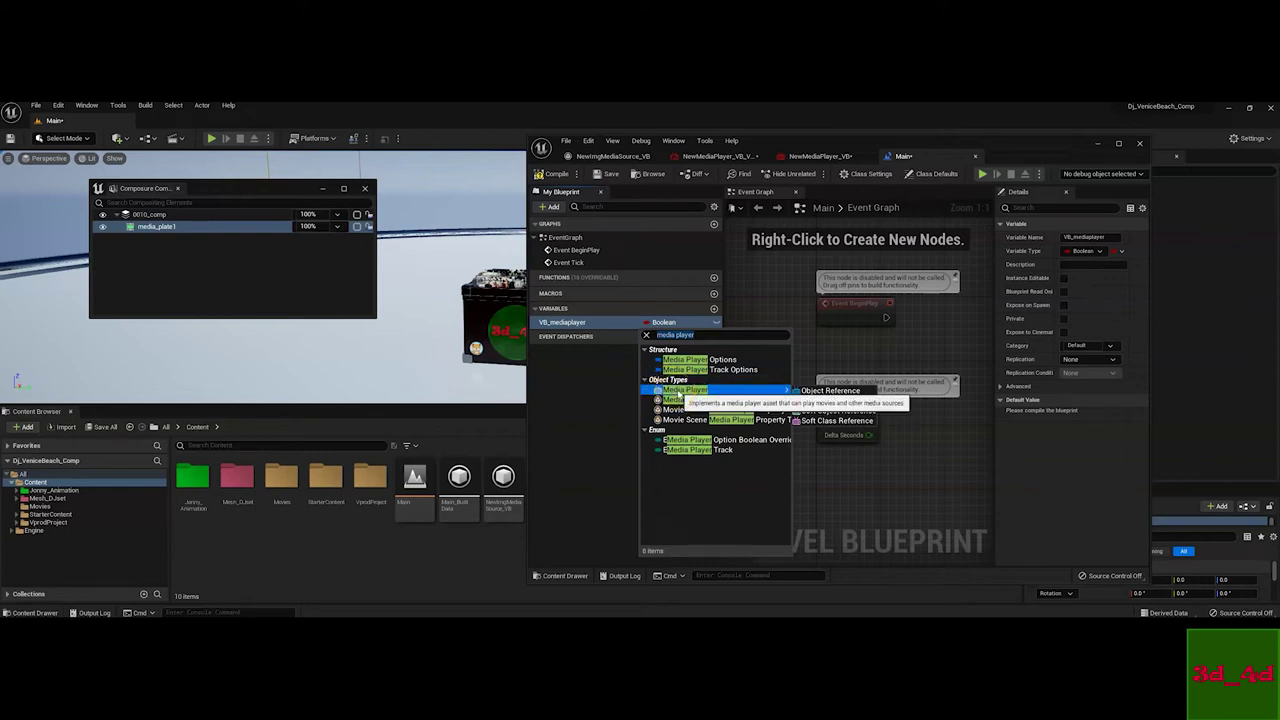
click(677, 391)
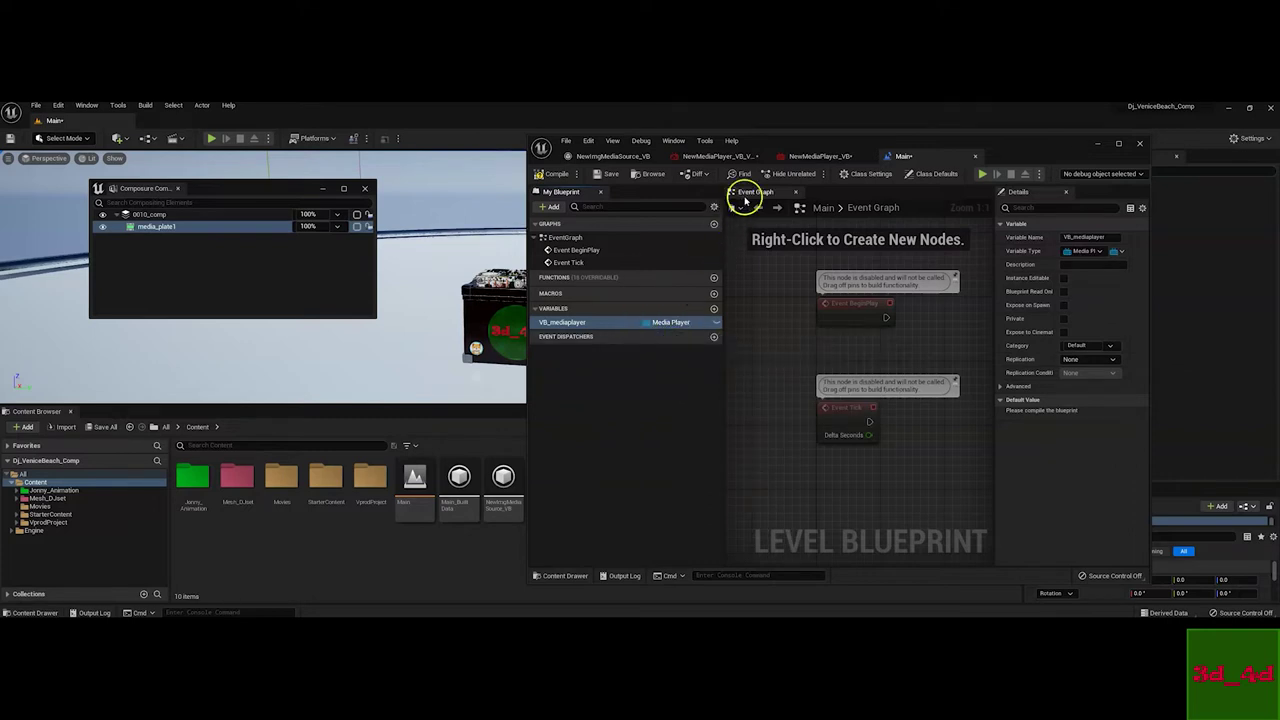
Add a VB_mediaplayer getter node to the level blueprint's Event Graph
drag(771, 137, 719, 145)
drag(505, 330, 811, 361)
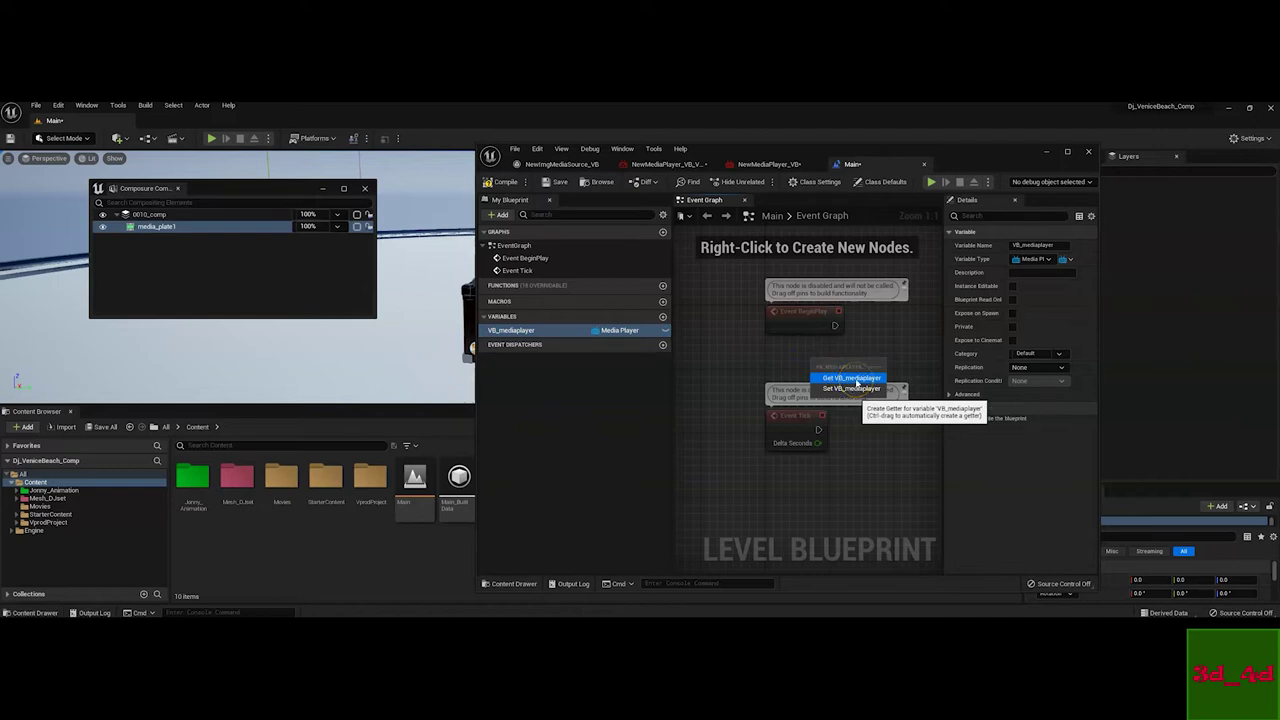
click(852, 378)
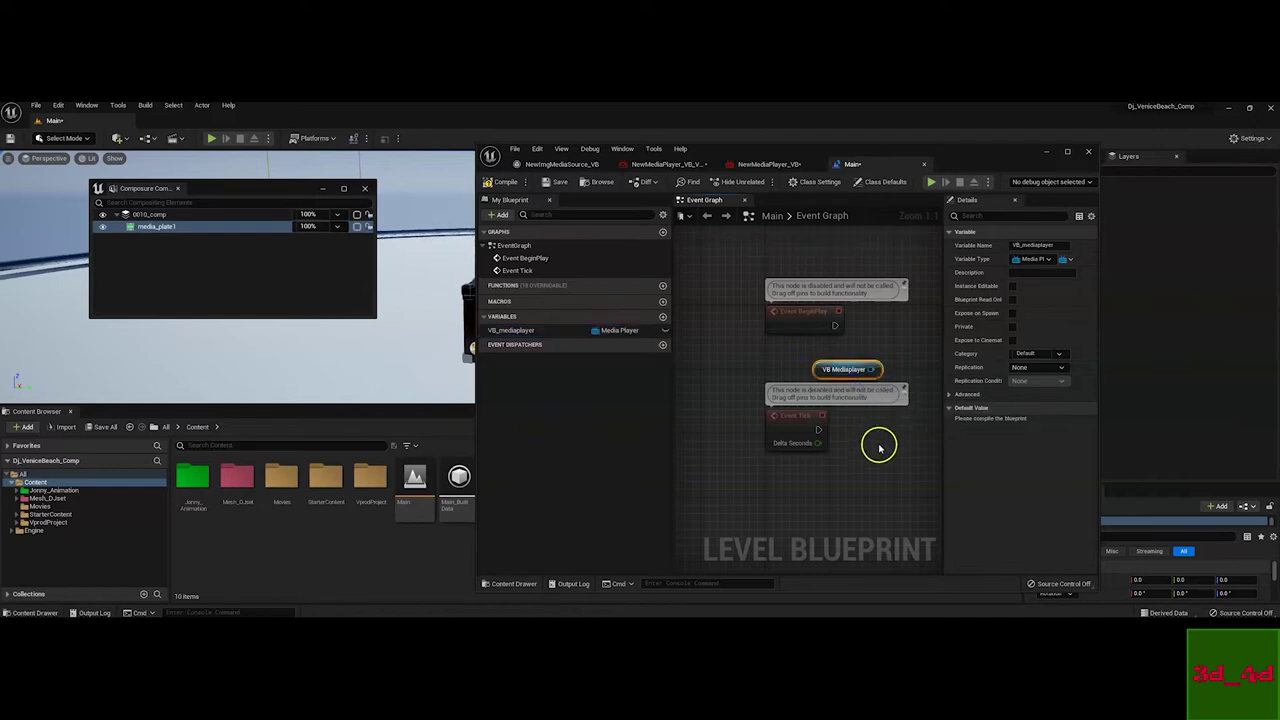
Add an Open Source node from VB Mediaplayer with media source NewImgMediaSource_VB
click(1067, 154)
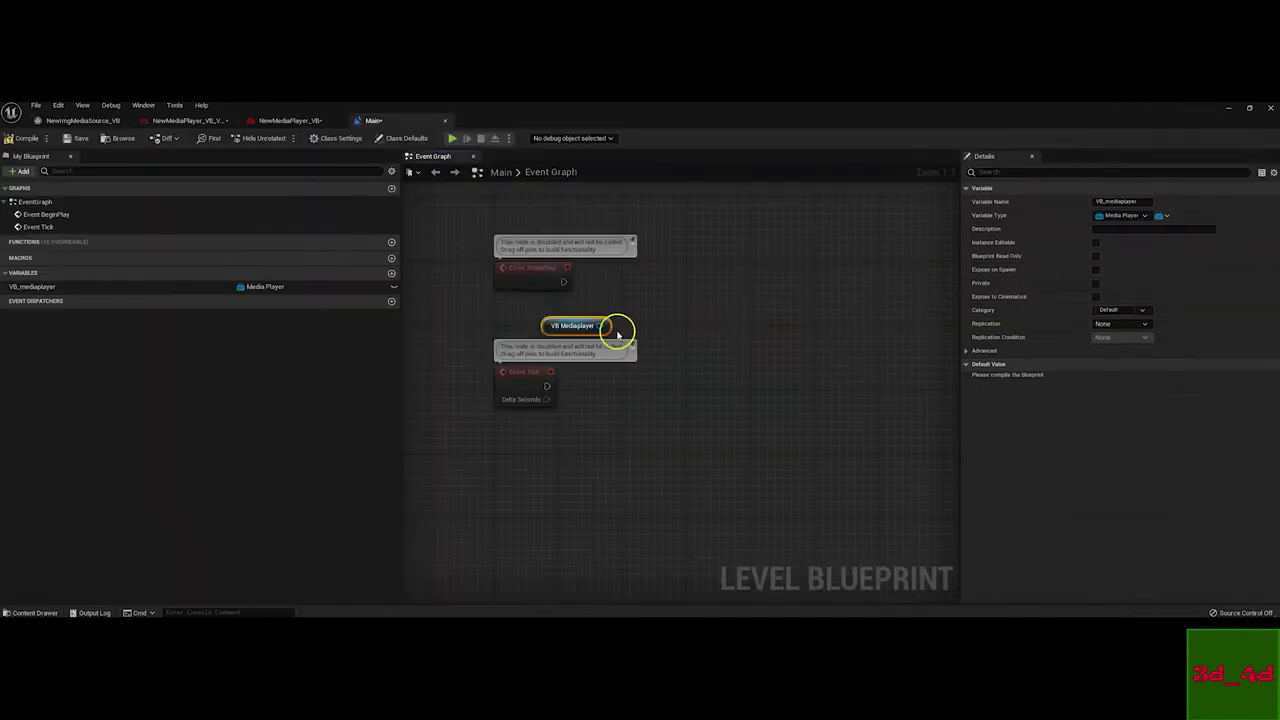
drag(600, 325, 712, 342)
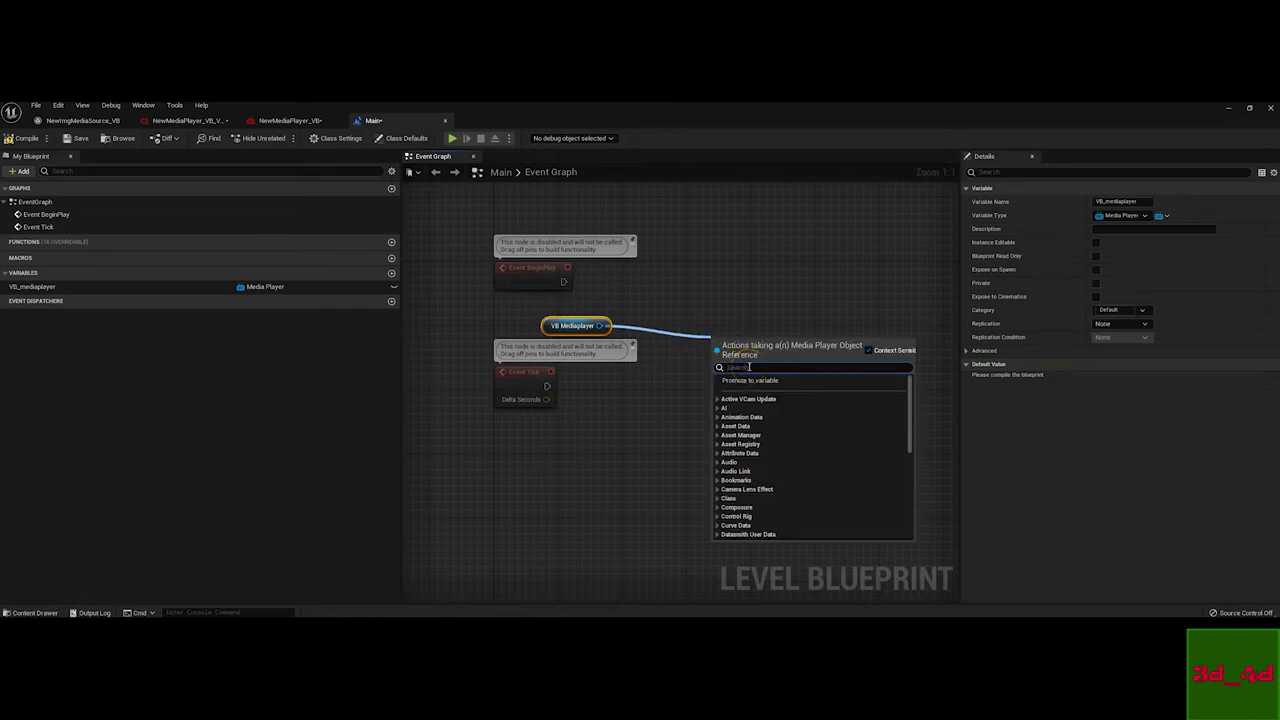
text(open)
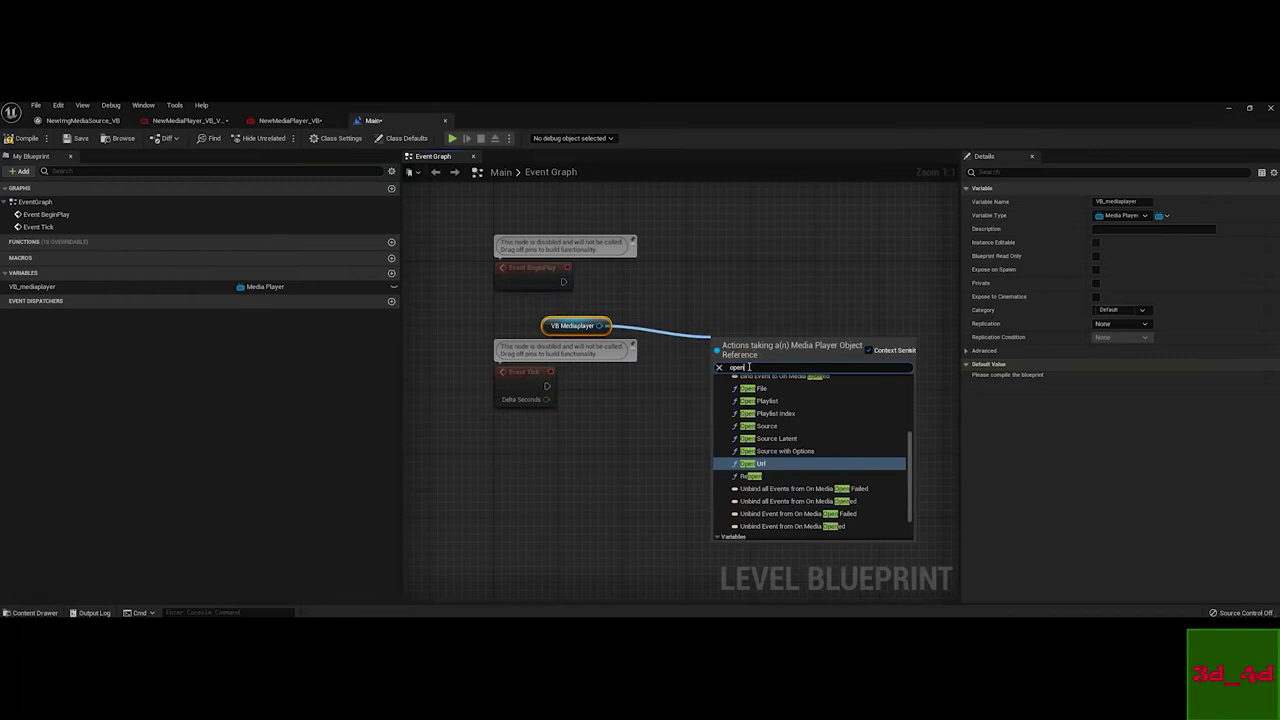
text( source)
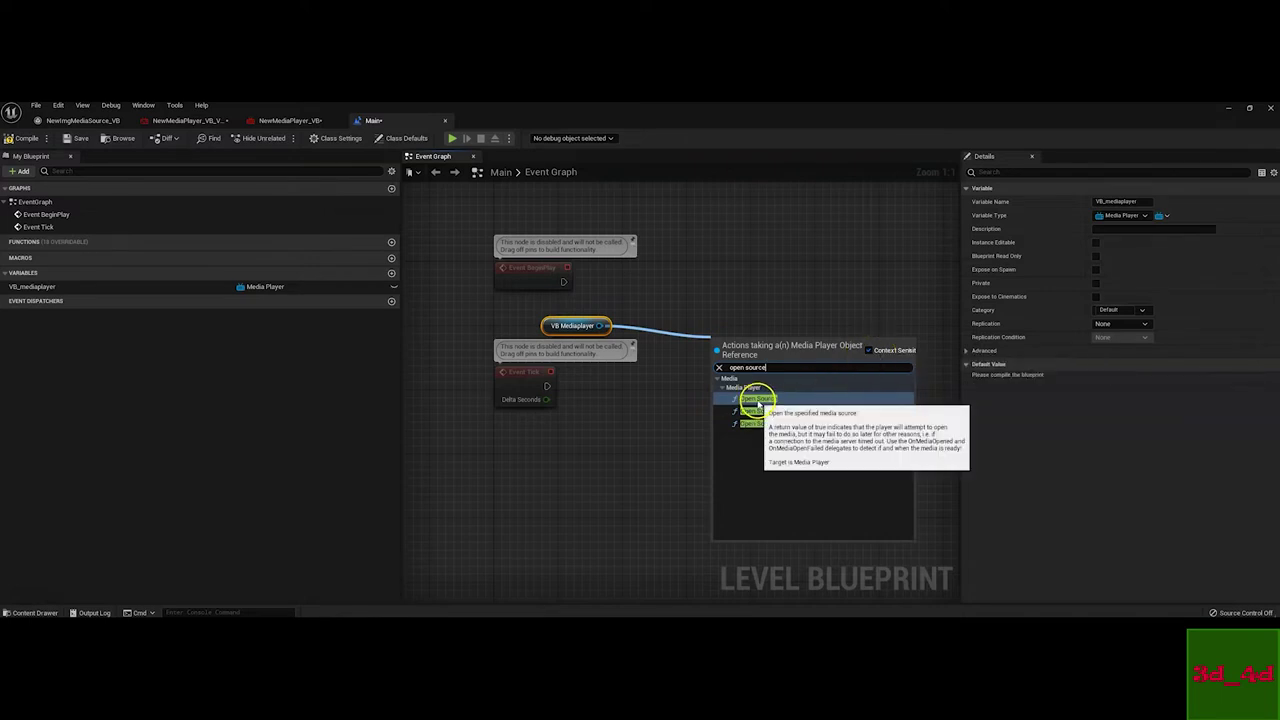
click(760, 399)
drag(766, 338, 790, 316)
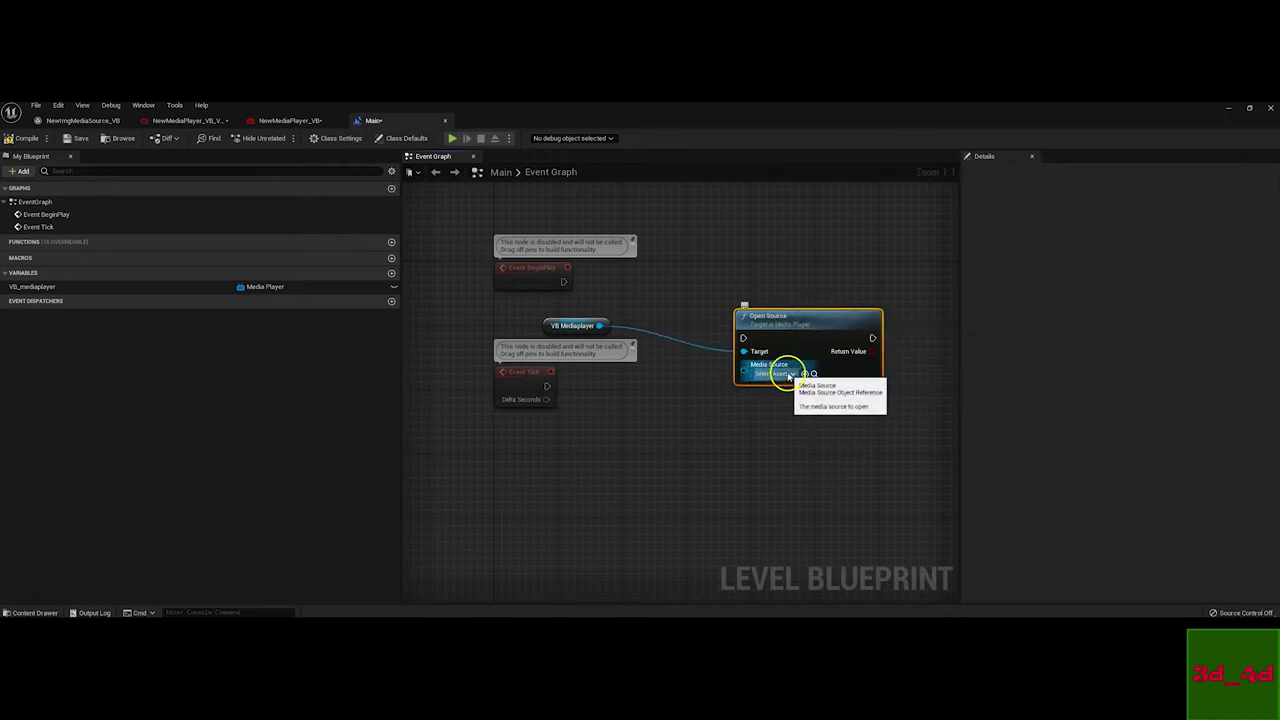
click(788, 374)
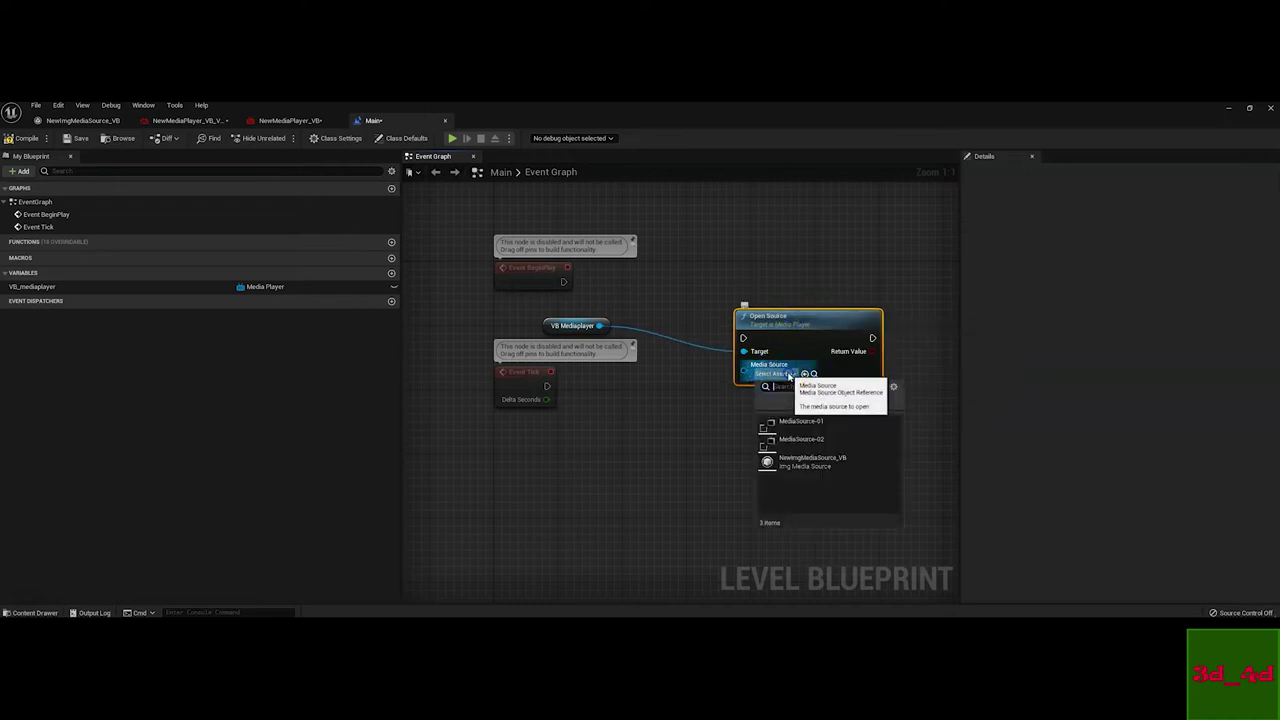
click(812, 460)
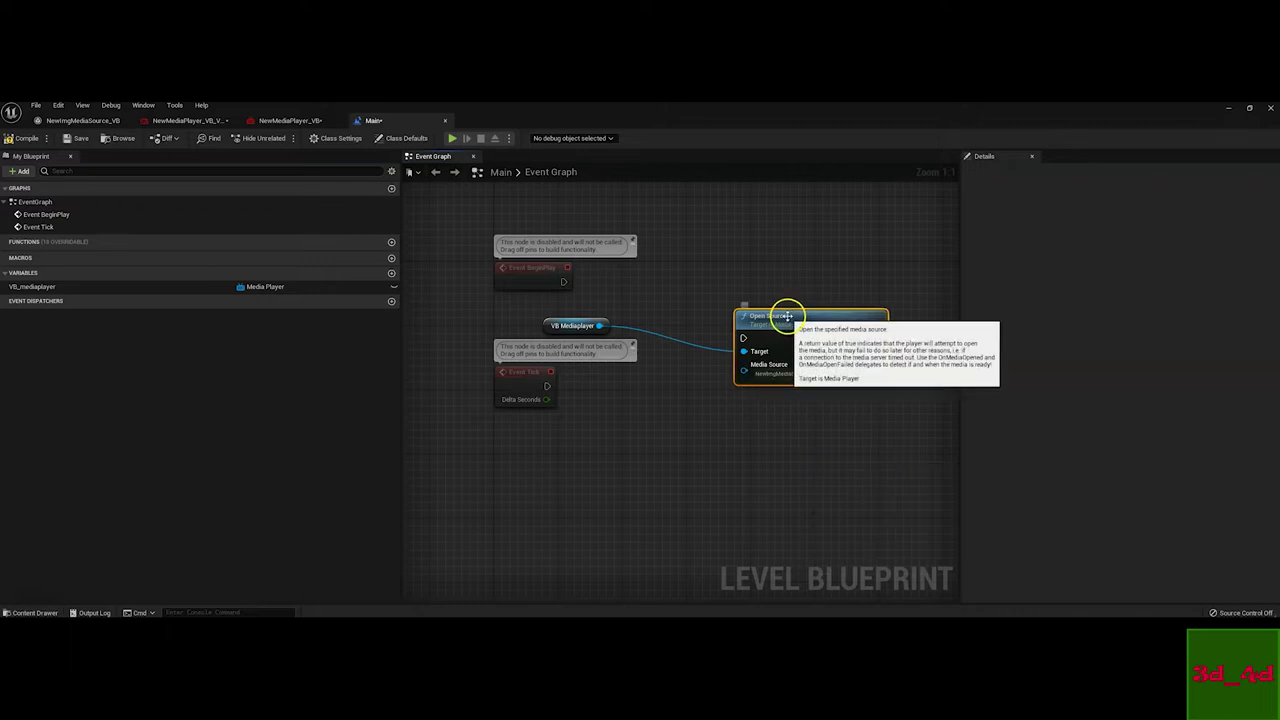
Arrange the nodes and wire Event BeginPlay into the Open Source node
drag(786, 309, 770, 293)
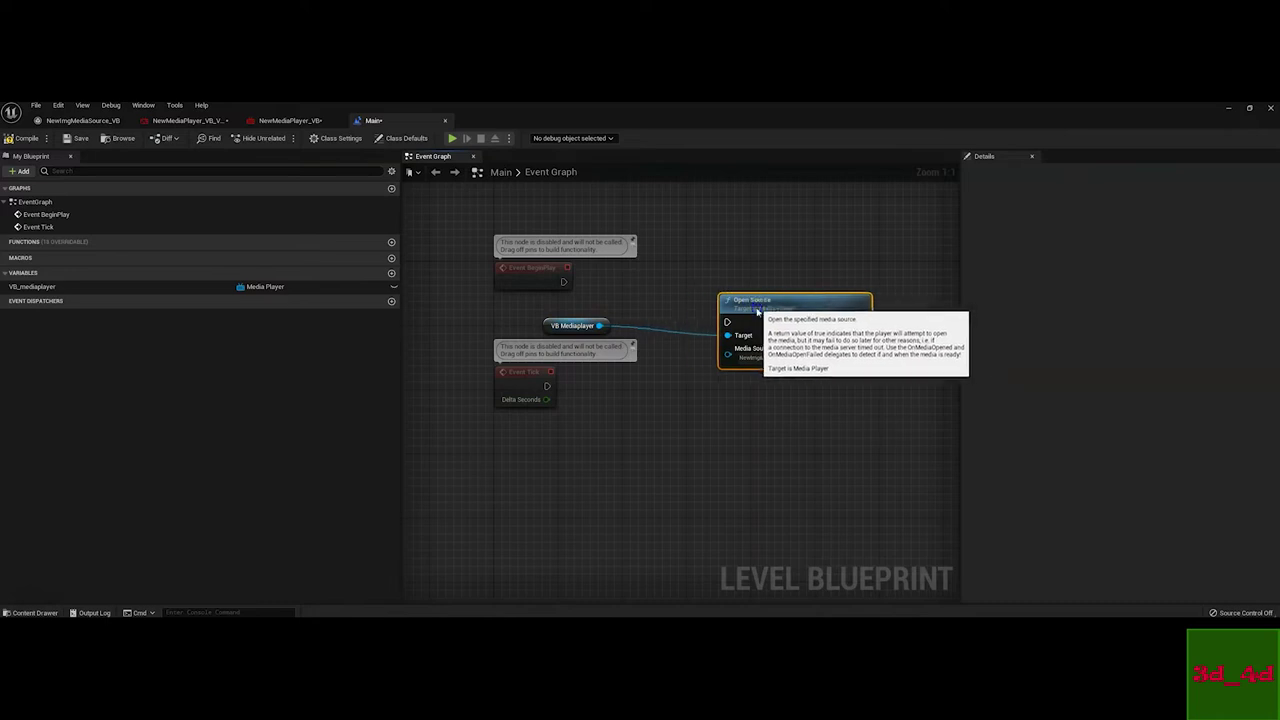
drag(756, 307, 748, 307)
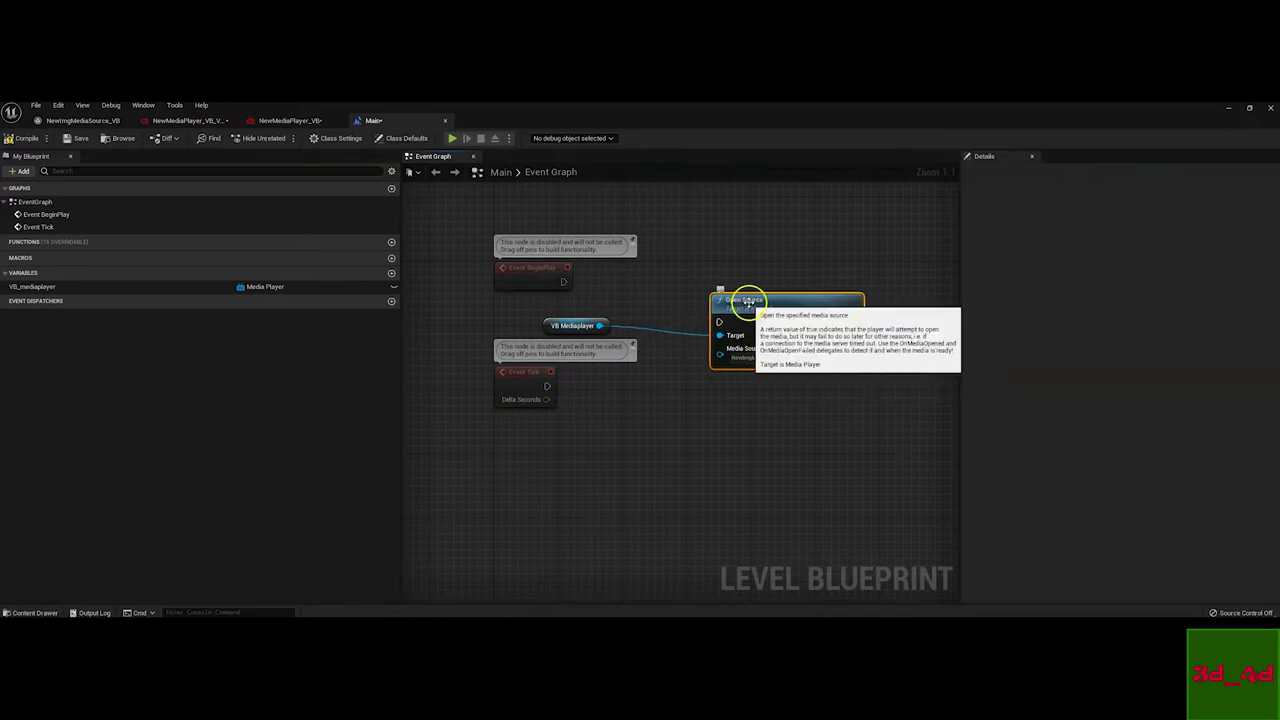
drag(557, 327, 532, 335)
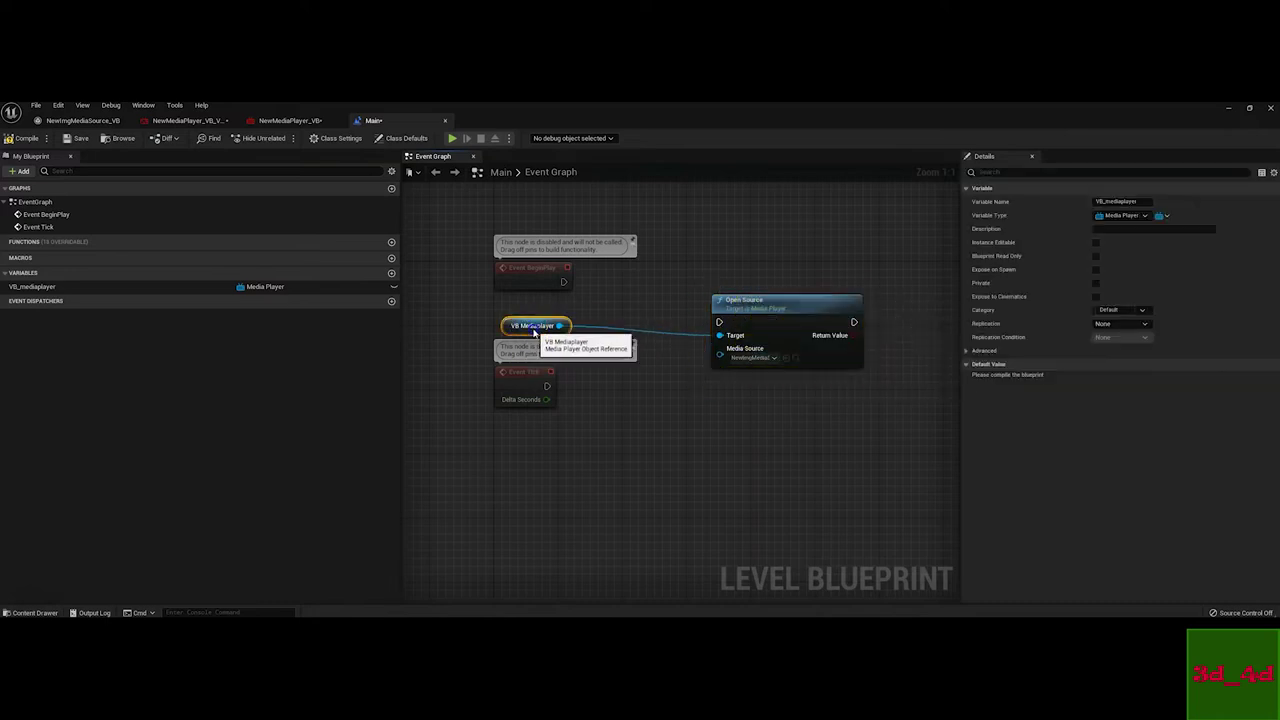
click(547, 278)
drag(564, 282, 728, 297)
Set VB_mediaplayer's default value to NewMediaPlayer_VB and compile the level blueprint
click(548, 333)
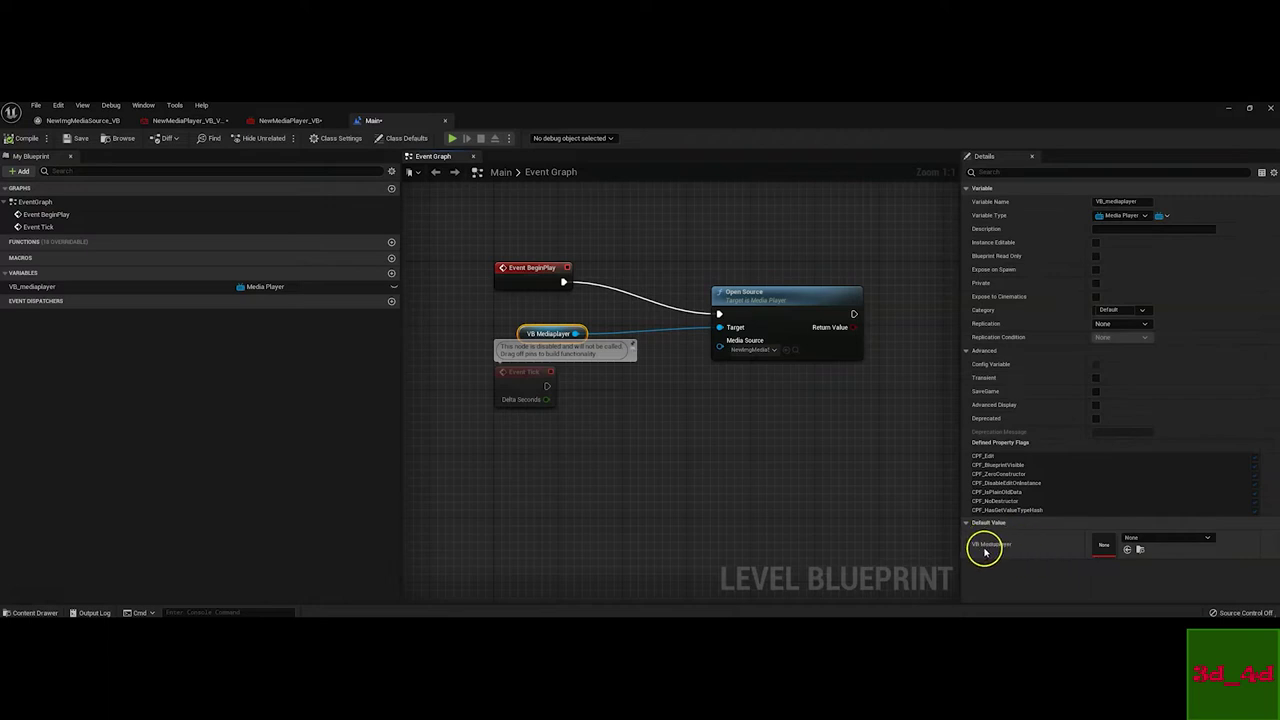
click(1143, 541)
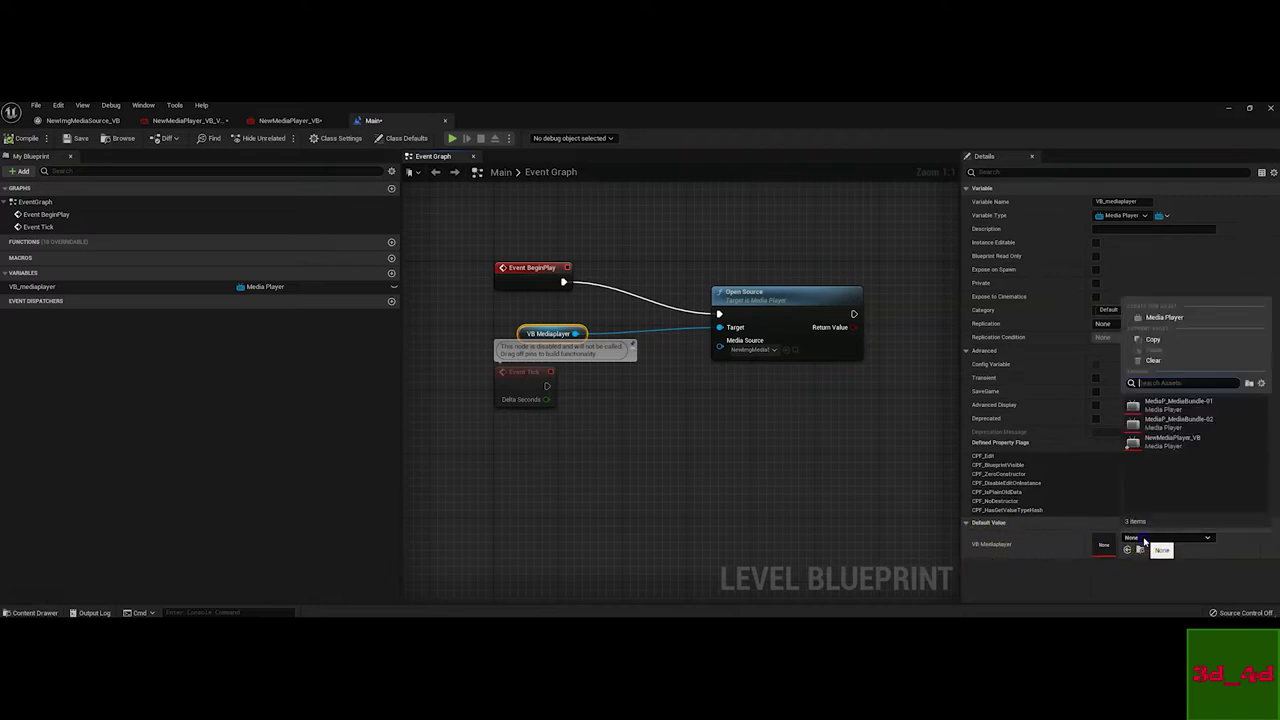
click(1178, 441)
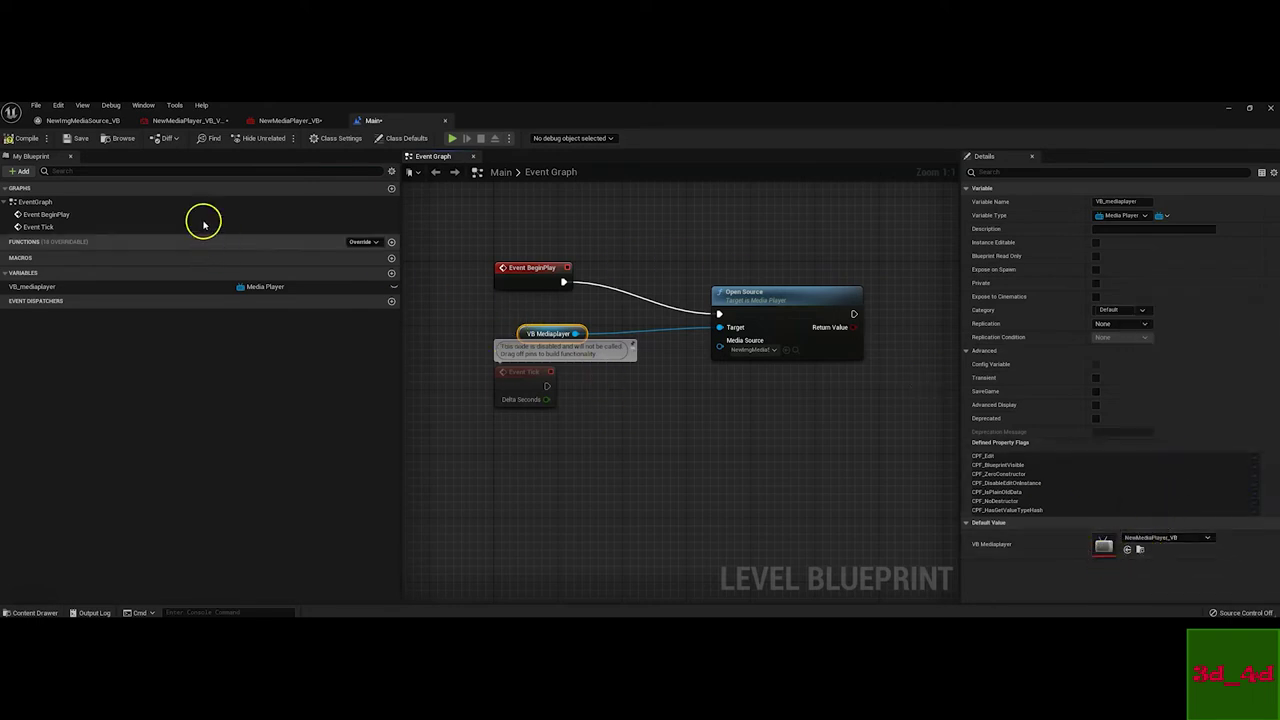
click(22, 138)
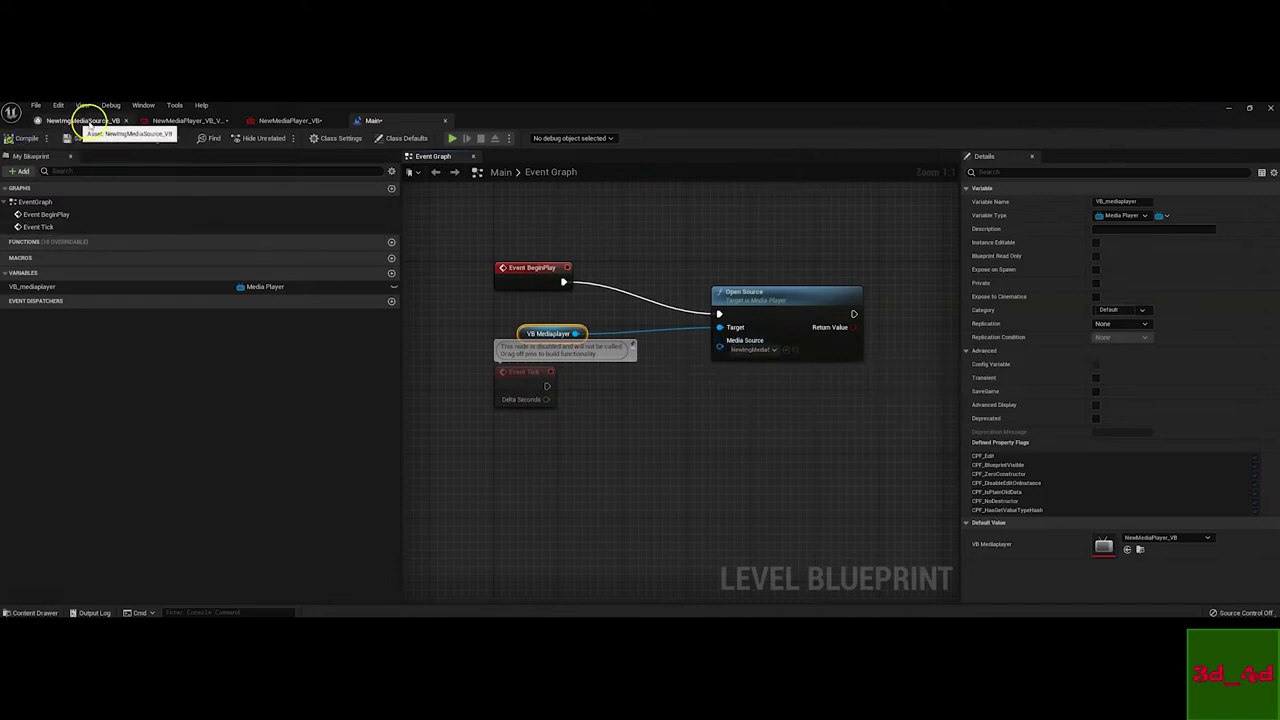
click(1231, 110)
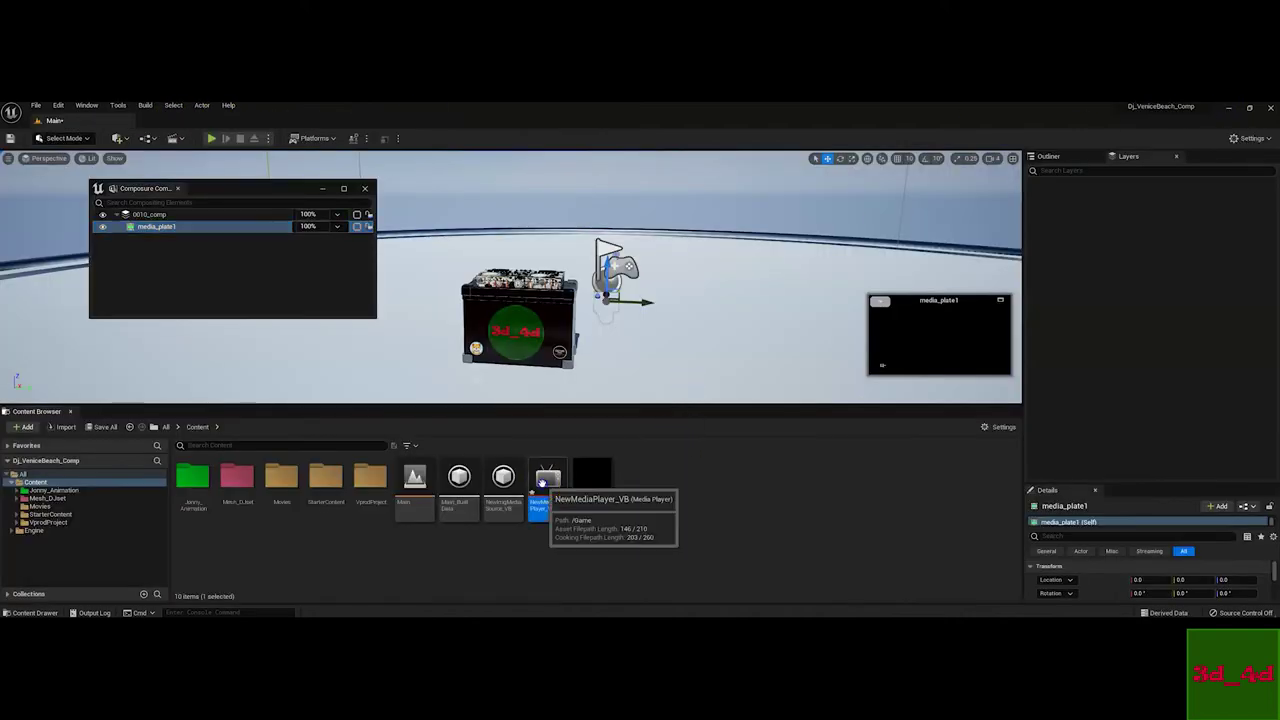
Play the NewImgMediaSource image sequence in the NewMediaPlayer_VB editor
double_click(547, 480)
double_click(40, 502)
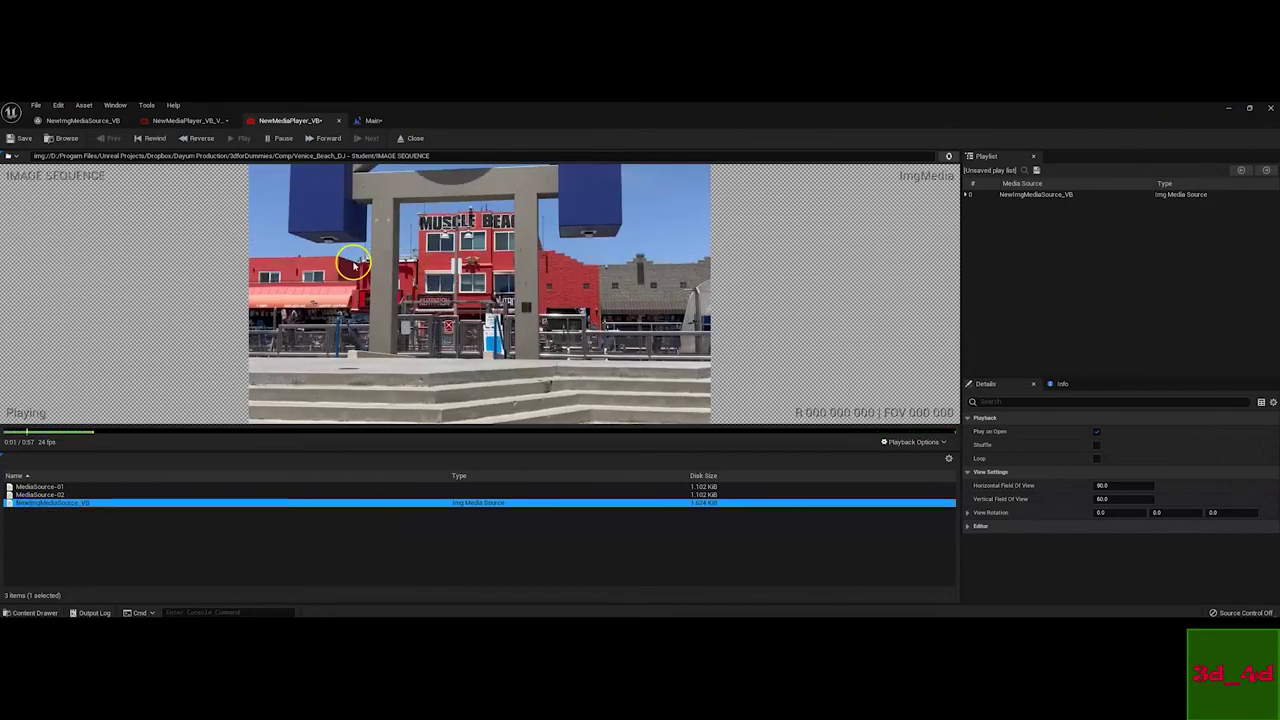
click(1229, 111)
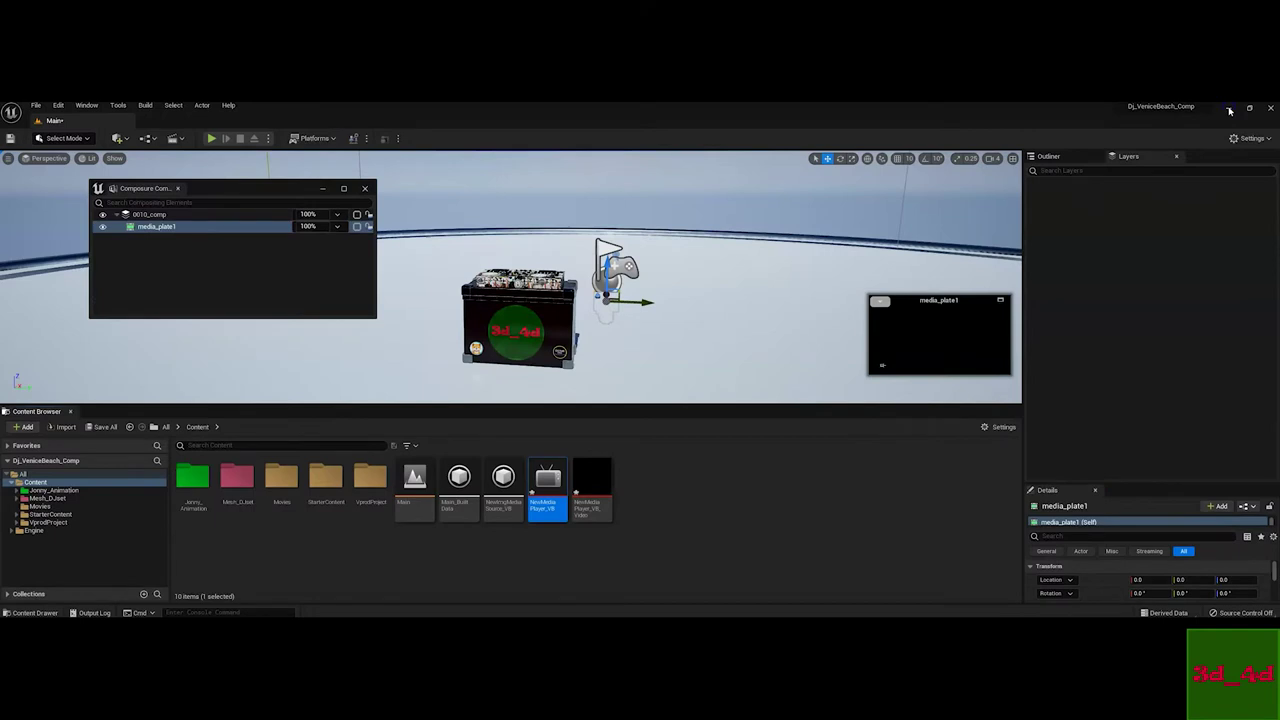
Select media_plate1 in the Composure panel and enlarge its Details area
click(112, 234)
drag(211, 188, 218, 208)
click(163, 248)
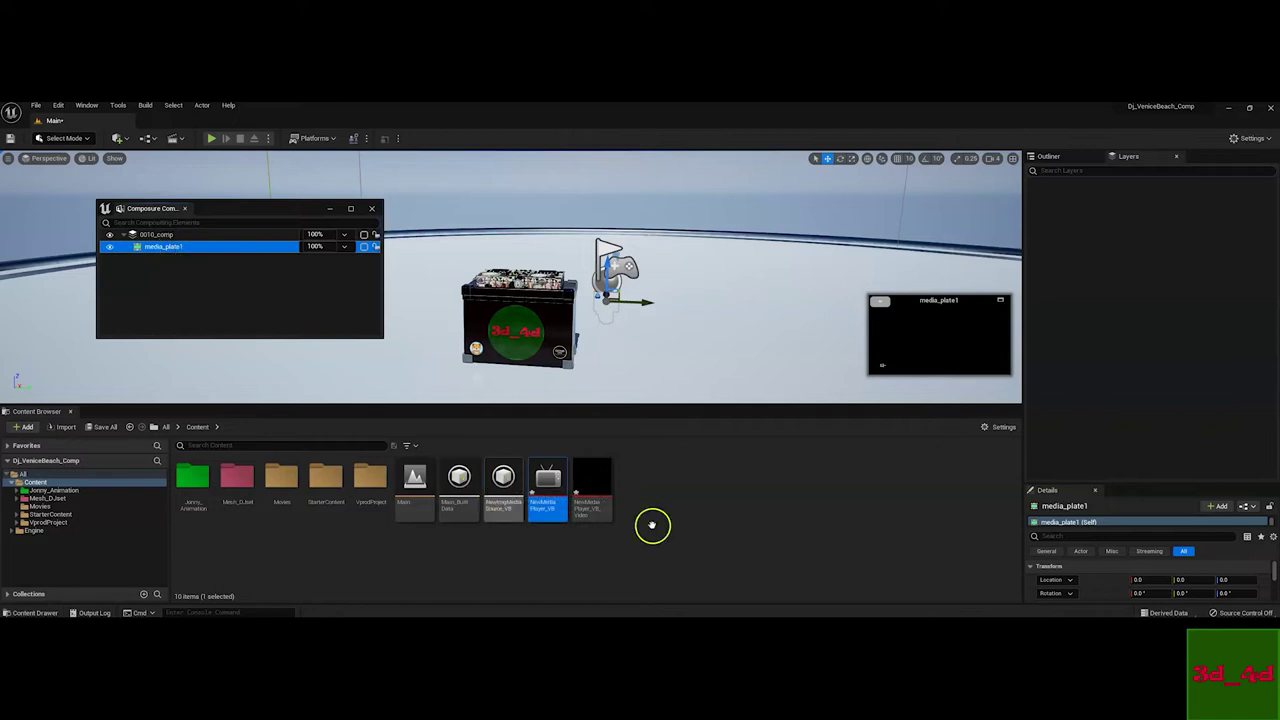
drag(1114, 484, 1110, 256)
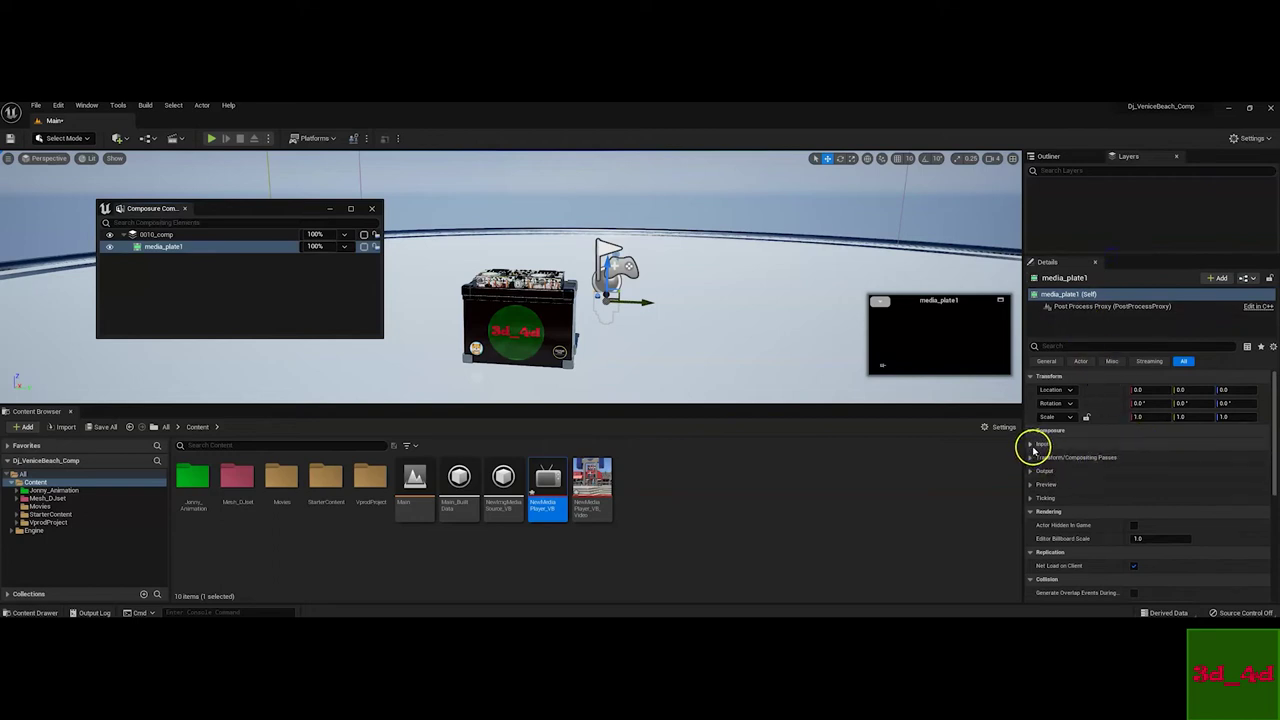
Set media_plate1's MediaSource input type to Texture Input
click(1031, 444)
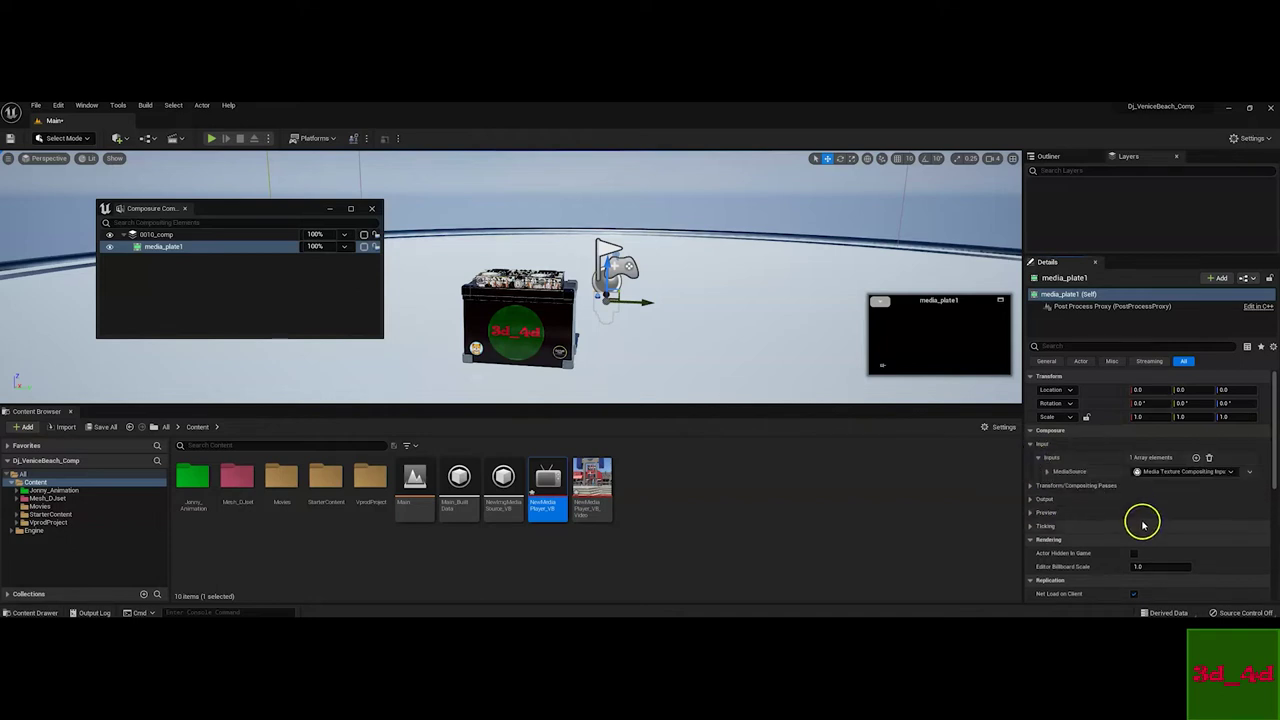
click(1048, 471)
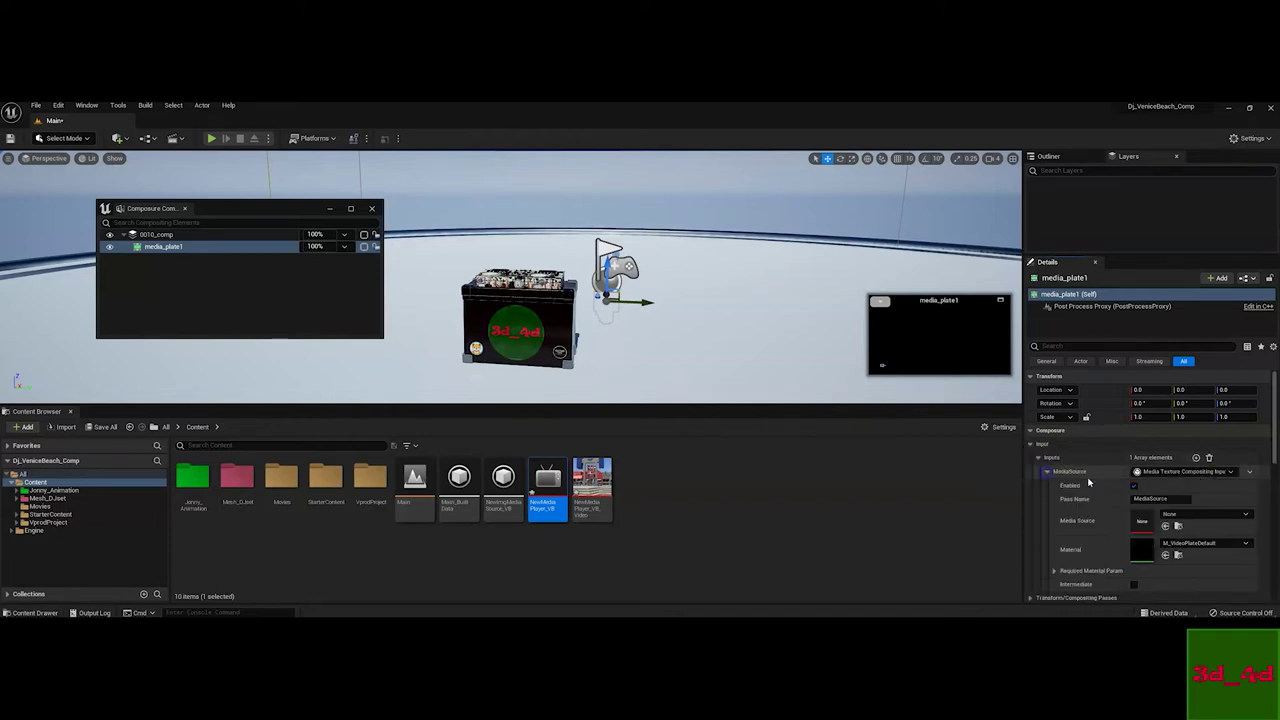
click(1172, 471)
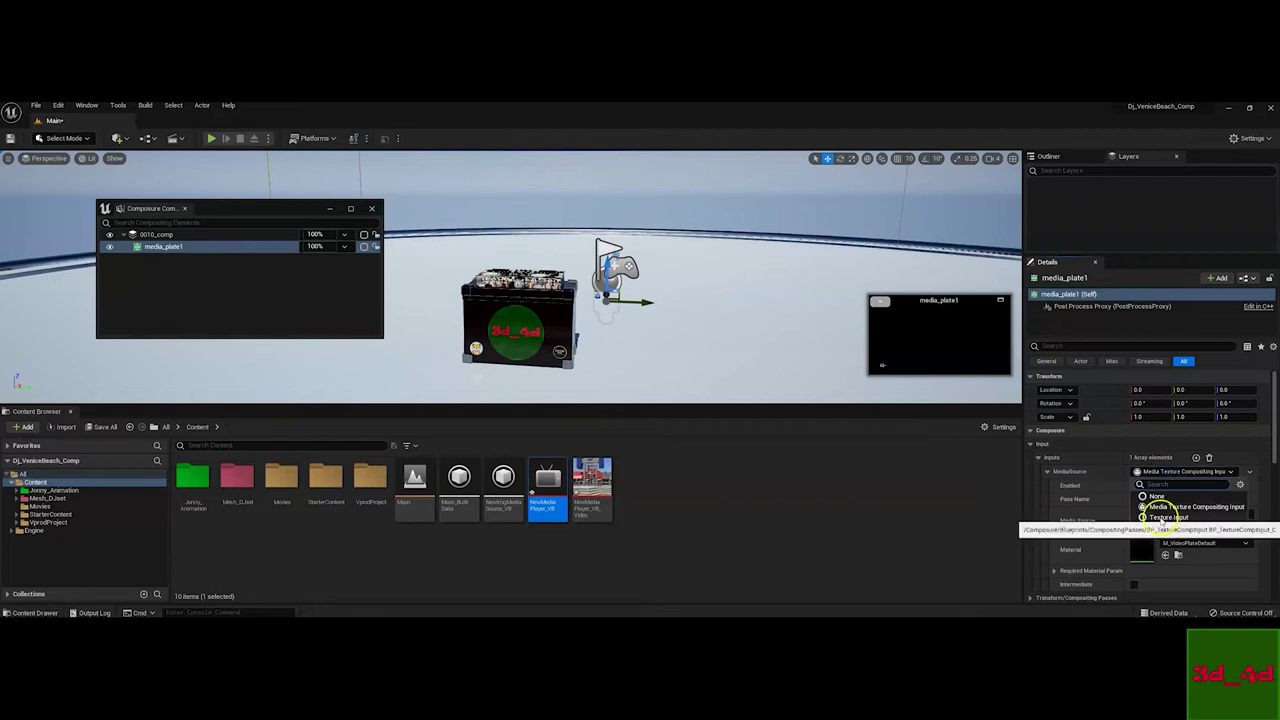
click(1166, 517)
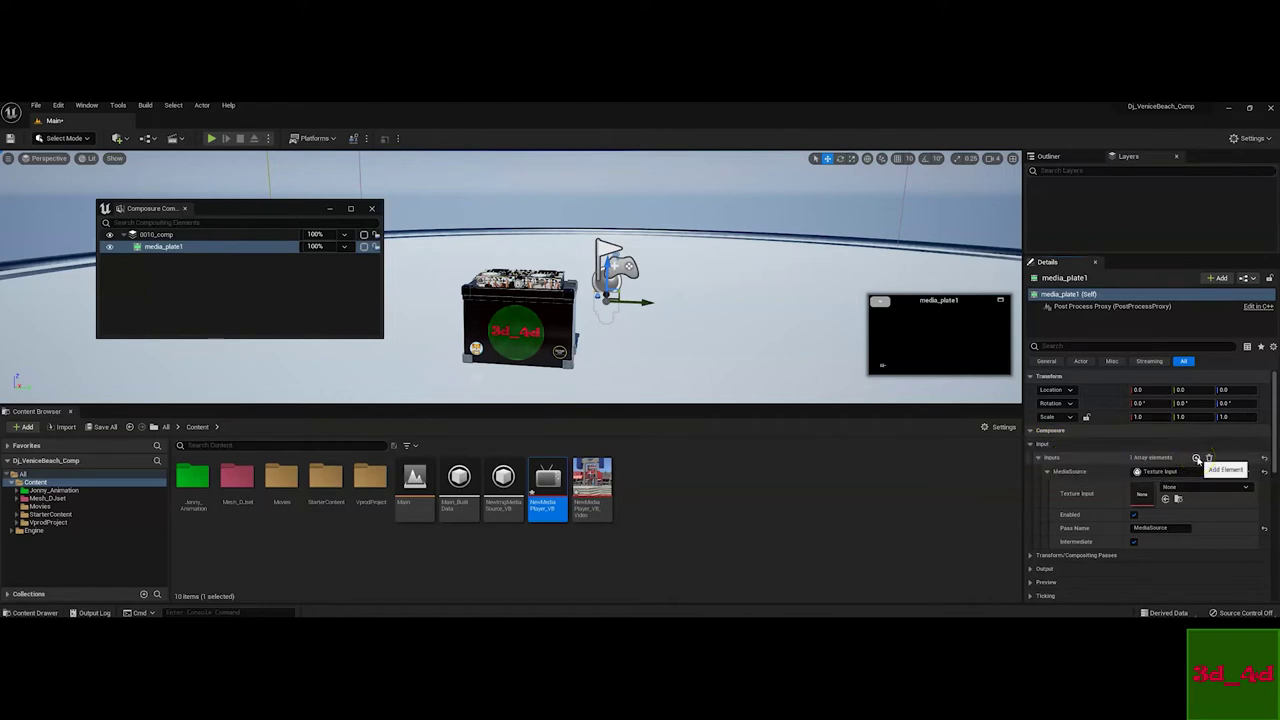
Preview the NewMediaPlayer_VB_Video texture to check the beach video
click(590, 487)
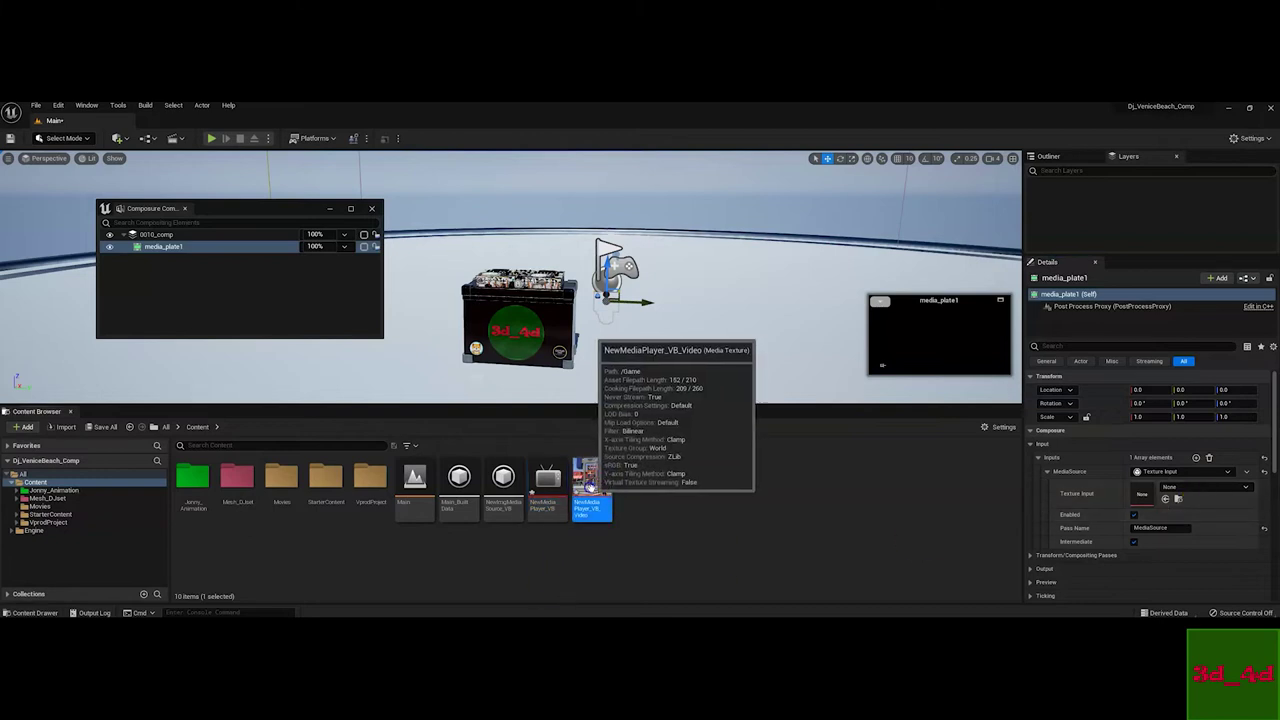
drag(590, 478, 549, 482)
click(549, 482)
click(503, 478)
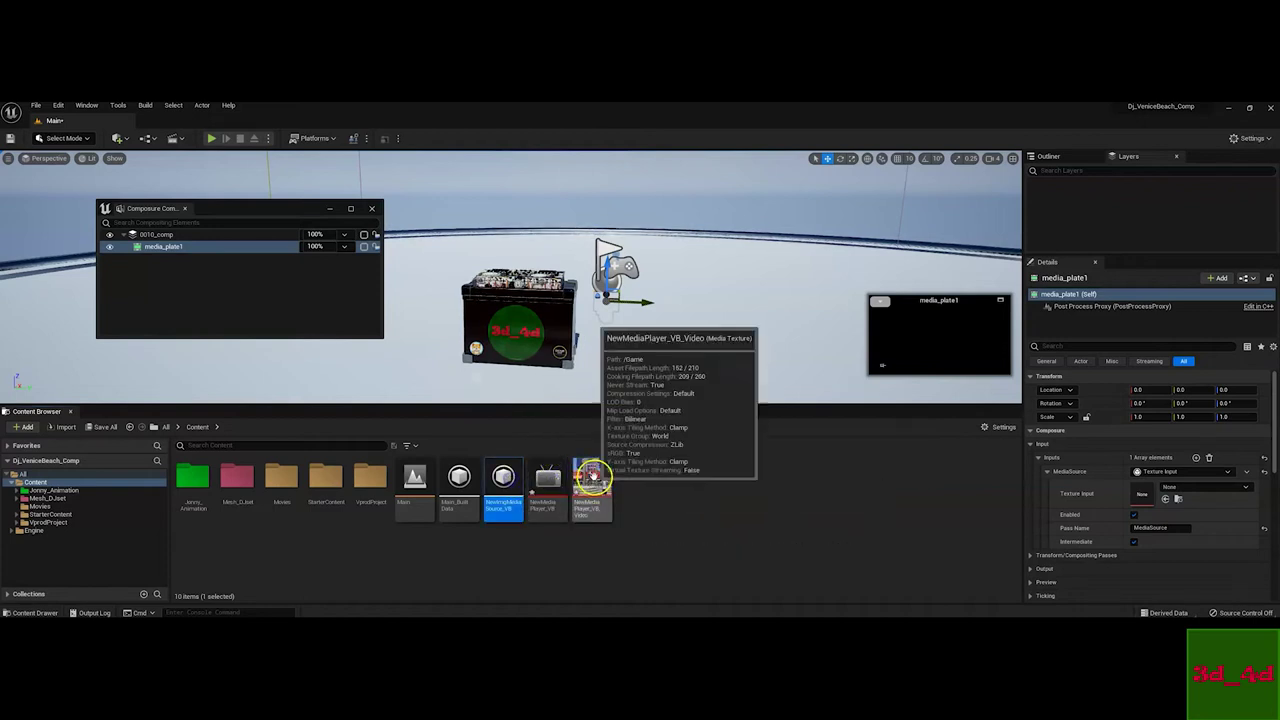
click(593, 479)
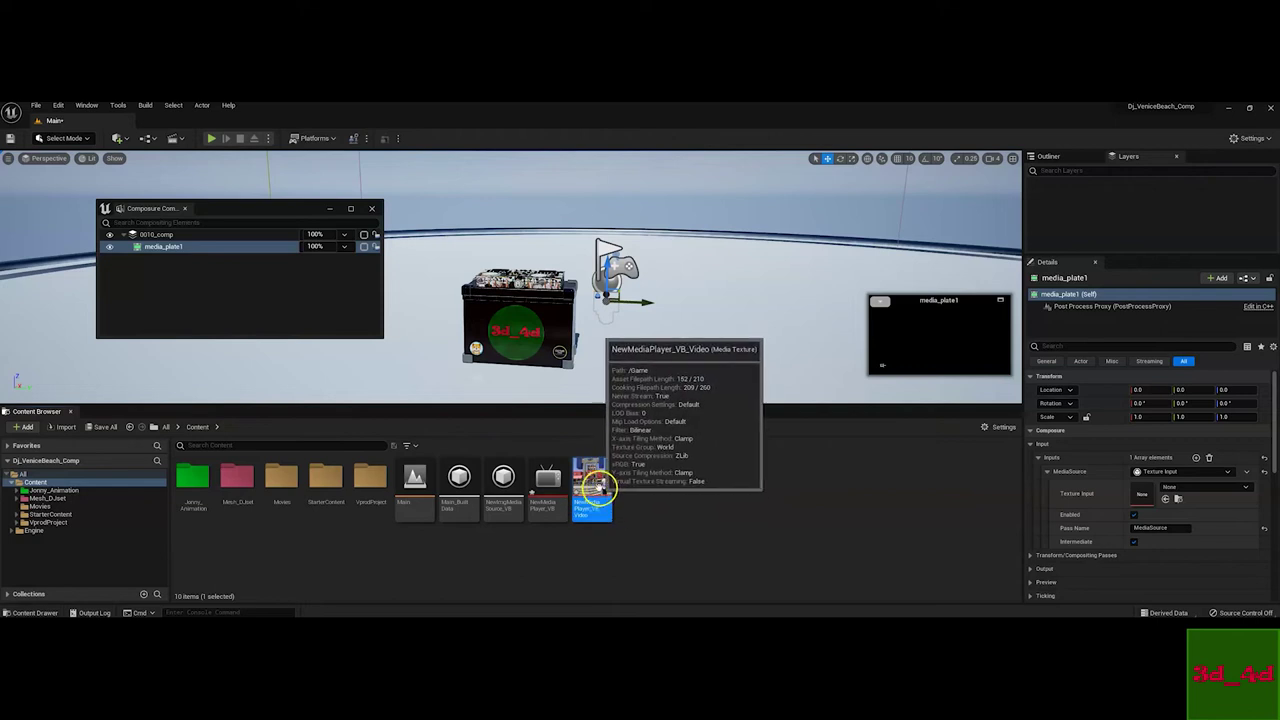
double_click(593, 484)
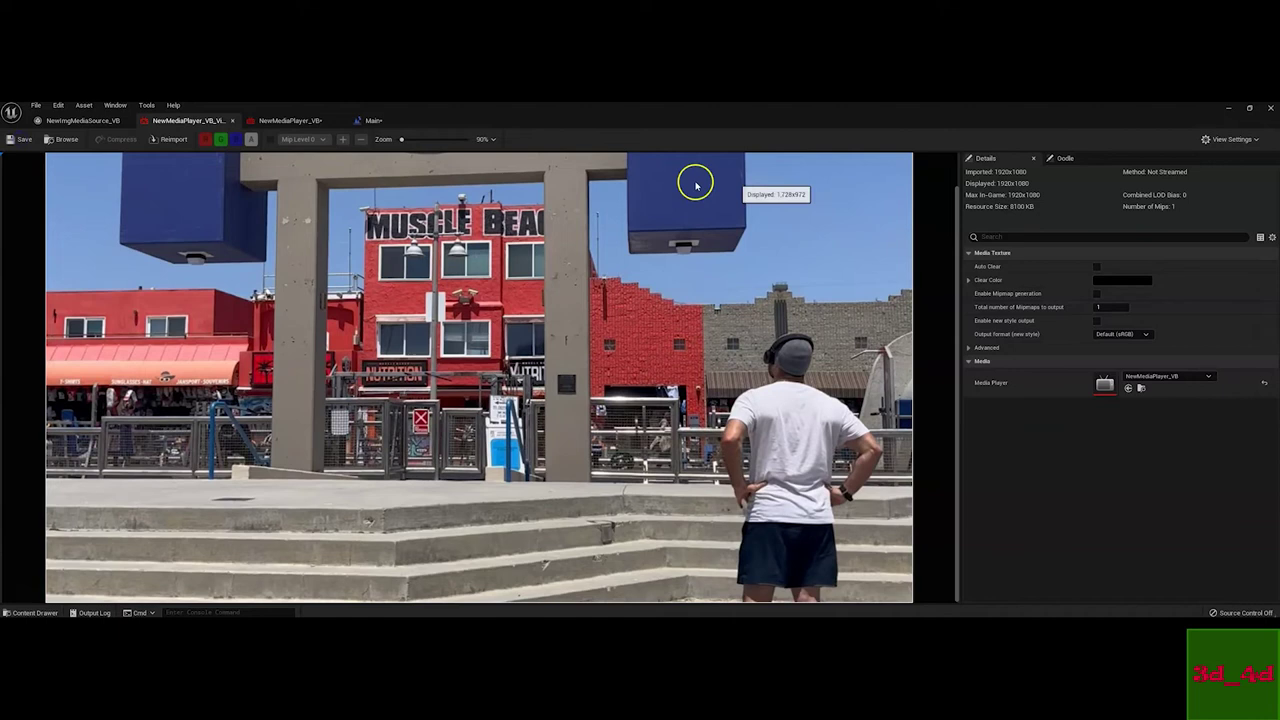
click(1228, 107)
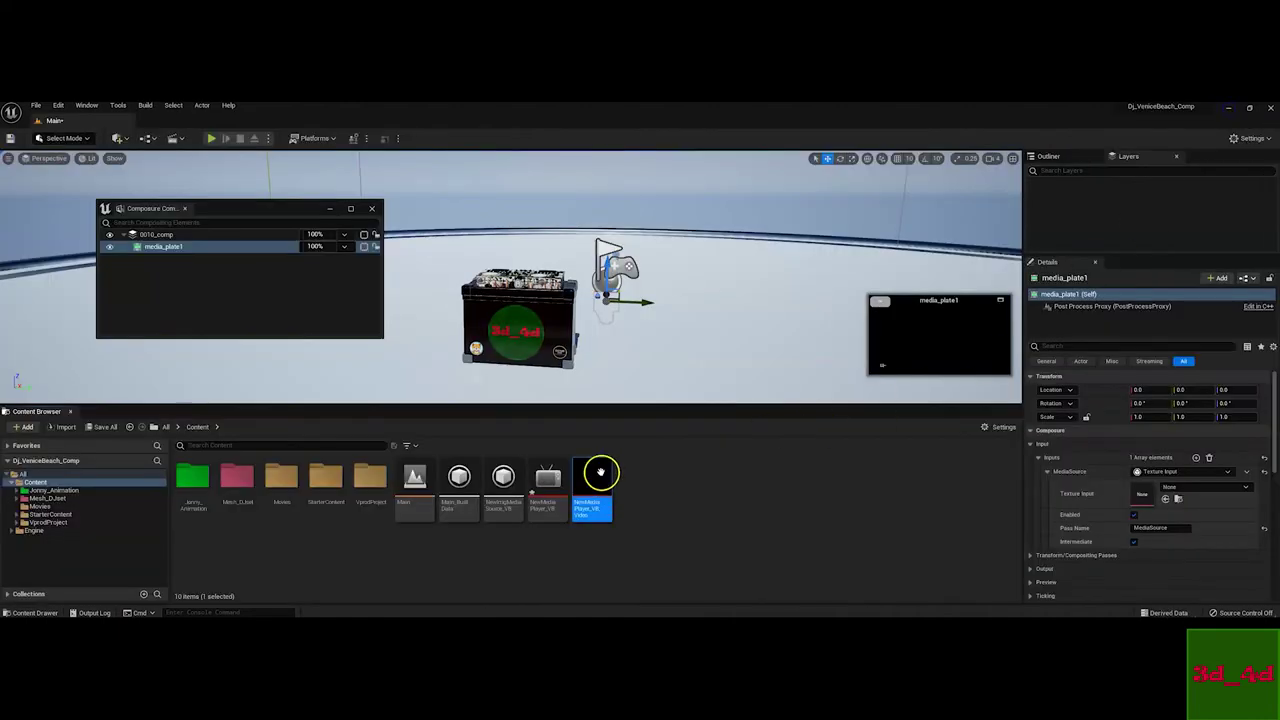
Assign NewMediaPlayer_VB_Video as media_plate1's MediaSource texture input
drag(583, 479, 1142, 496)
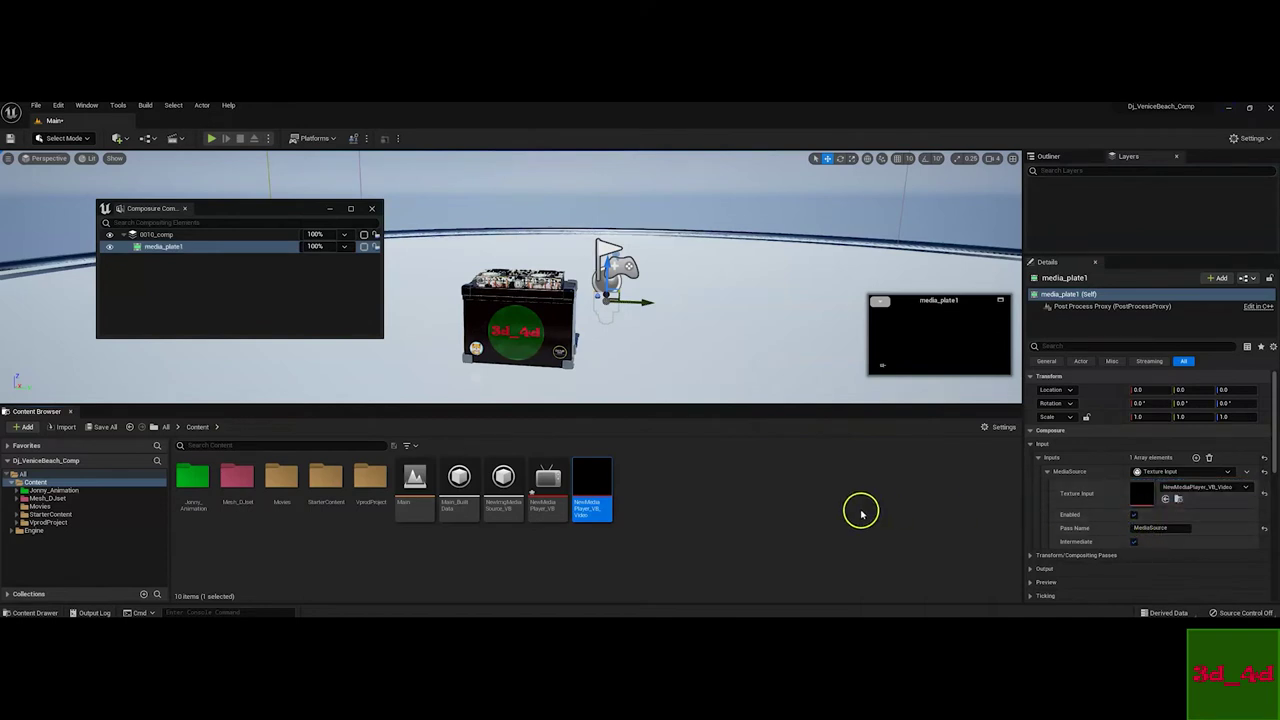
click(165, 247)
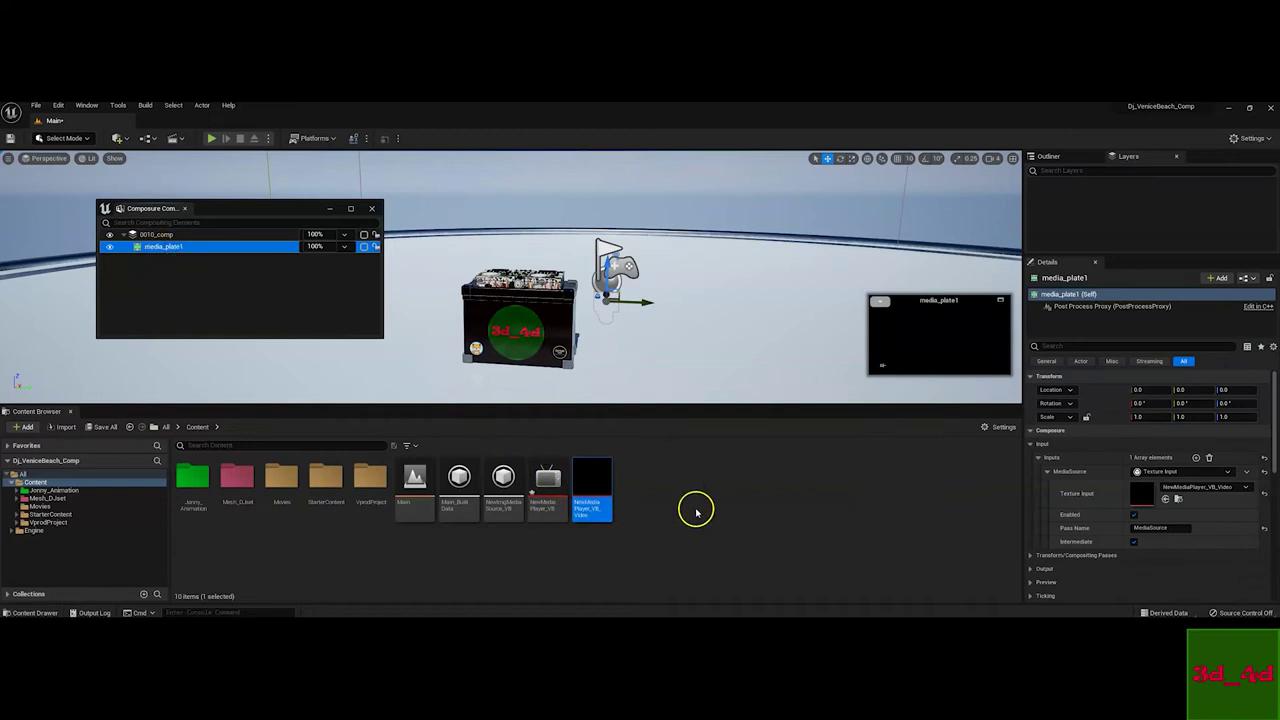
click(190, 289)
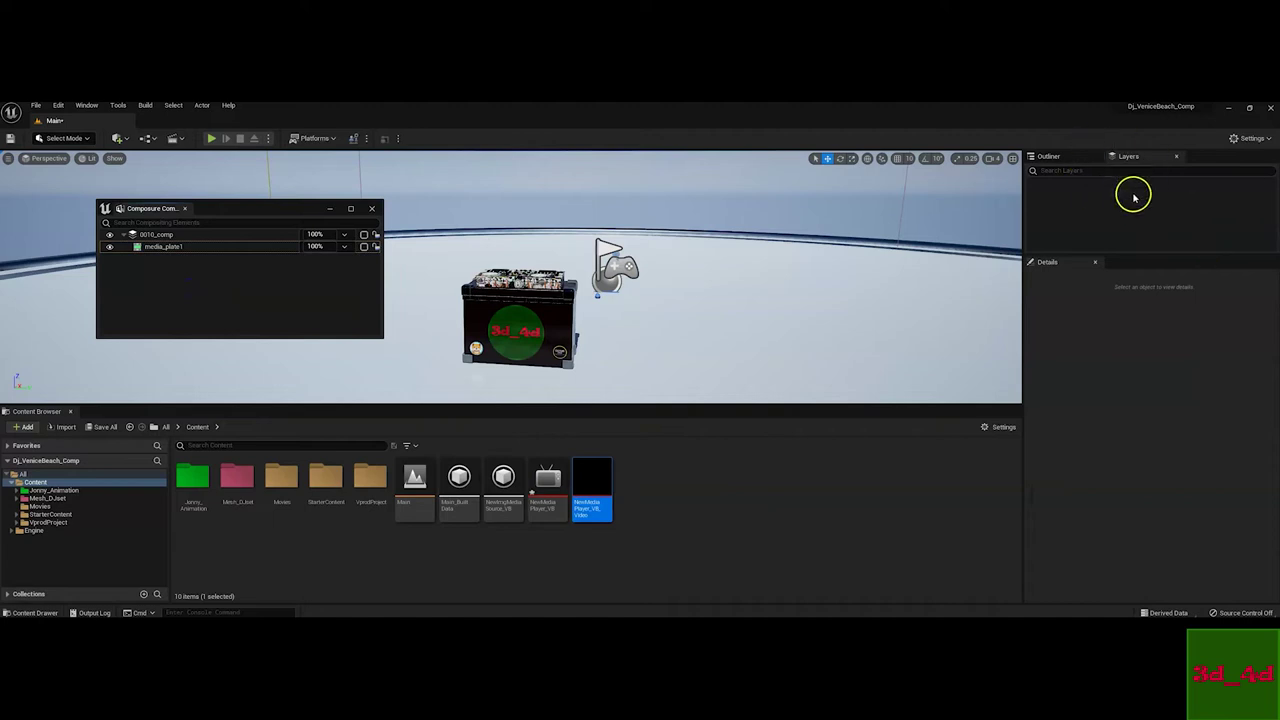
Create a new empty layer named FG in the Layers panel
right_click(1060, 194)
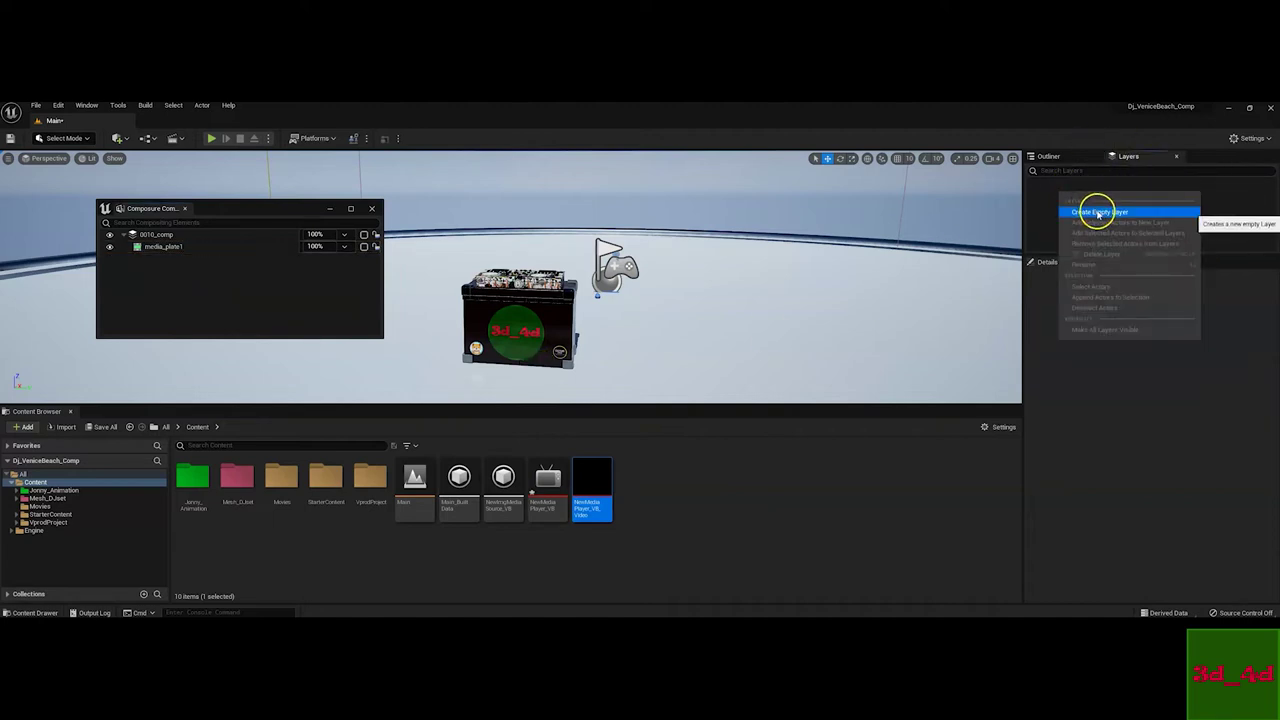
click(1094, 207)
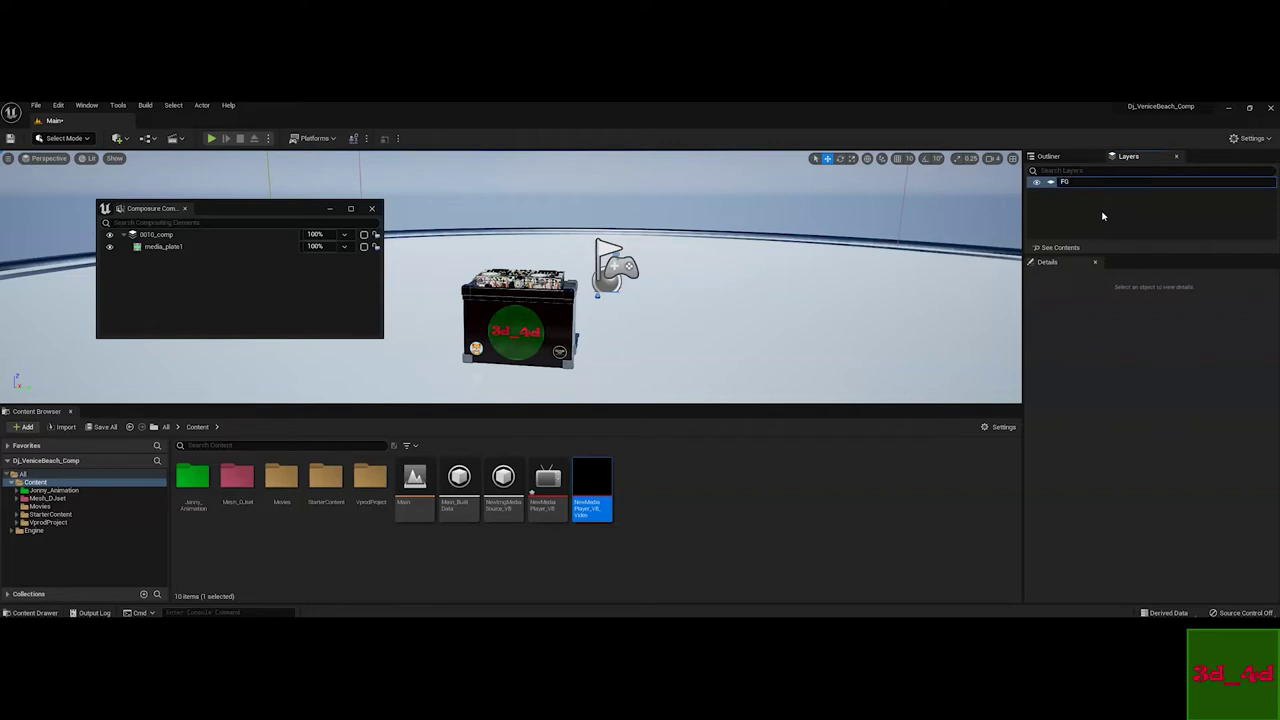
key(Return)
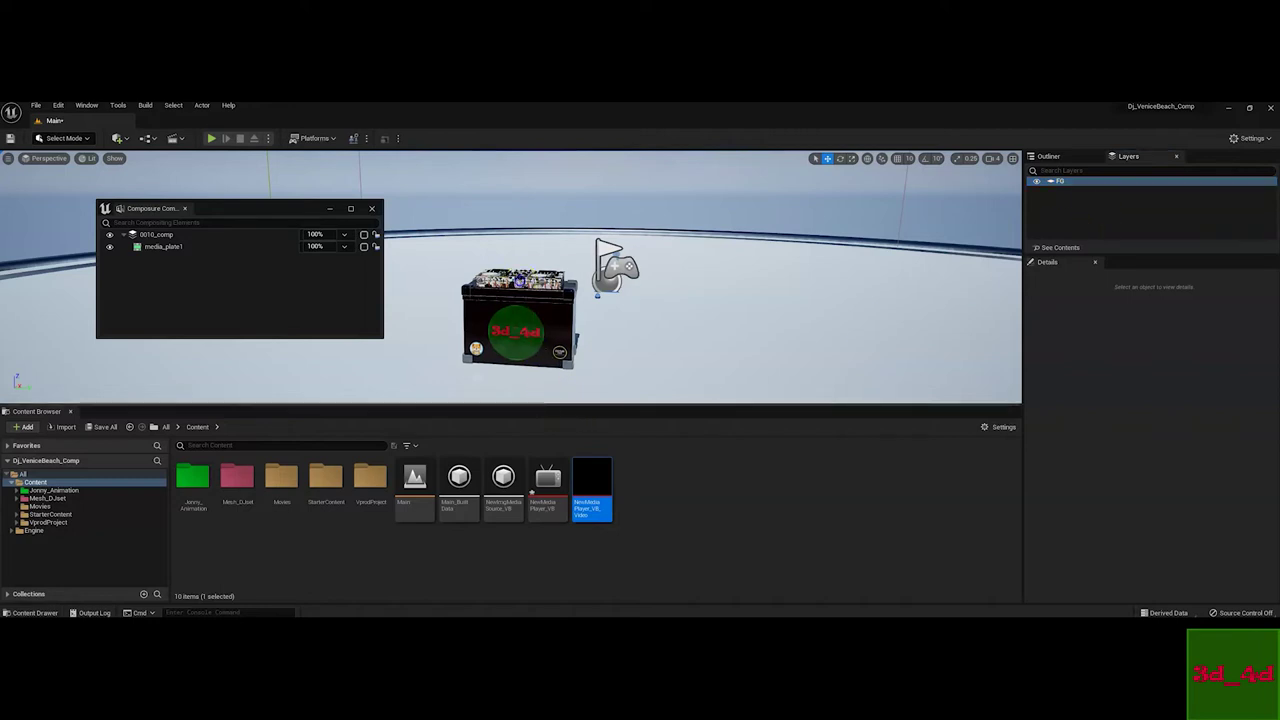
Add the two DJ booth mixer meshes to the FG layer
click(520, 282)
ctrl+click(550, 318)
click(503, 346)
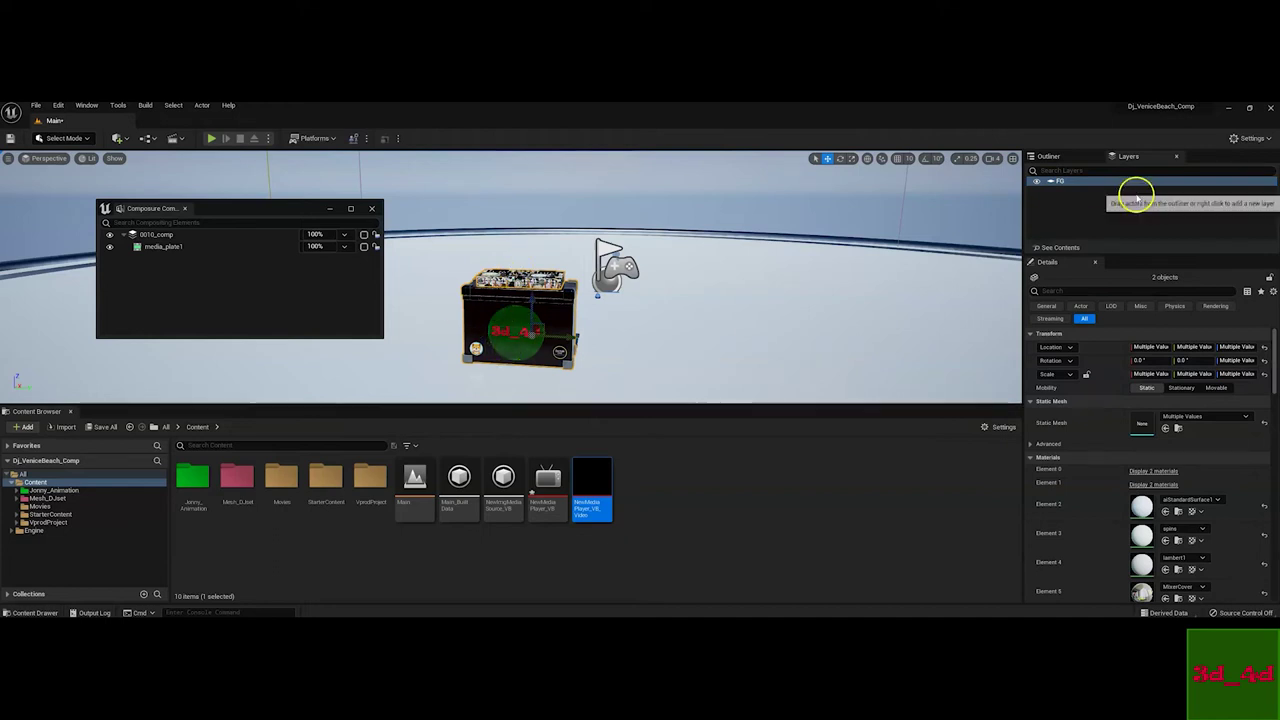
right_click(1066, 182)
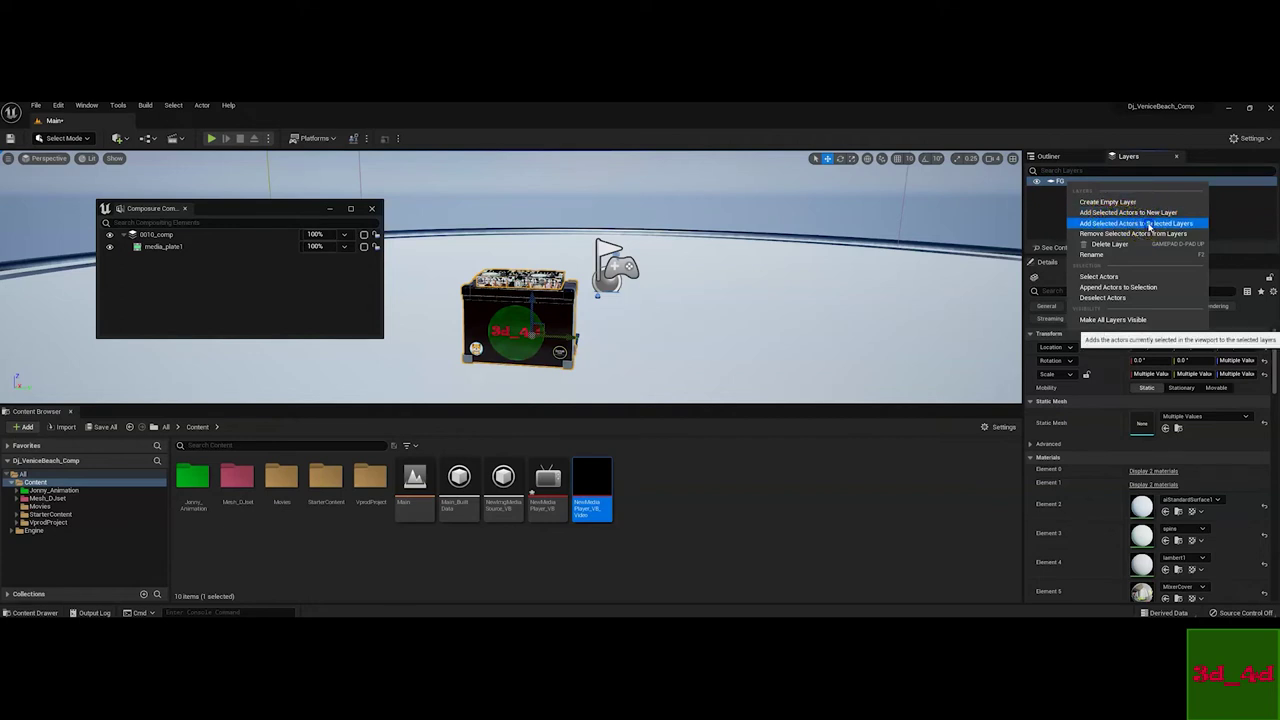
click(1148, 224)
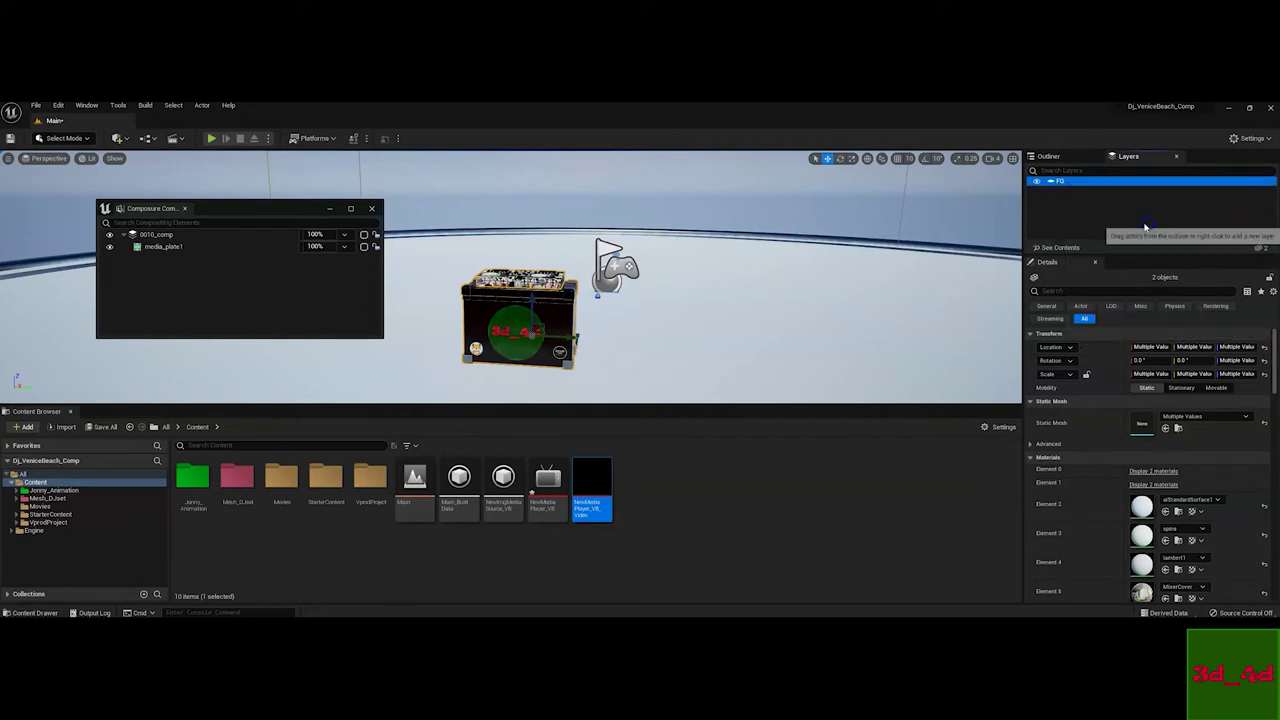
right_click(1087, 205)
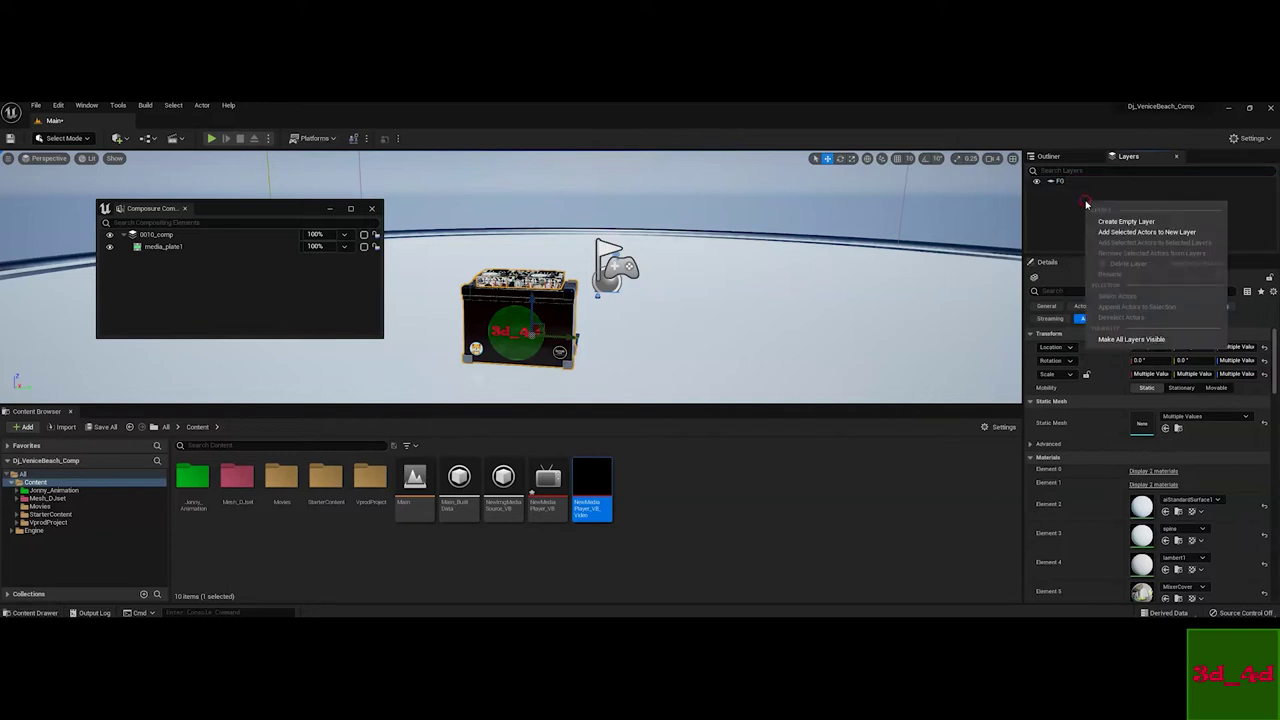
click(1135, 232)
Place Jonny_character_anim_Anim beside the booth and play-test its animation
click(1037, 183)
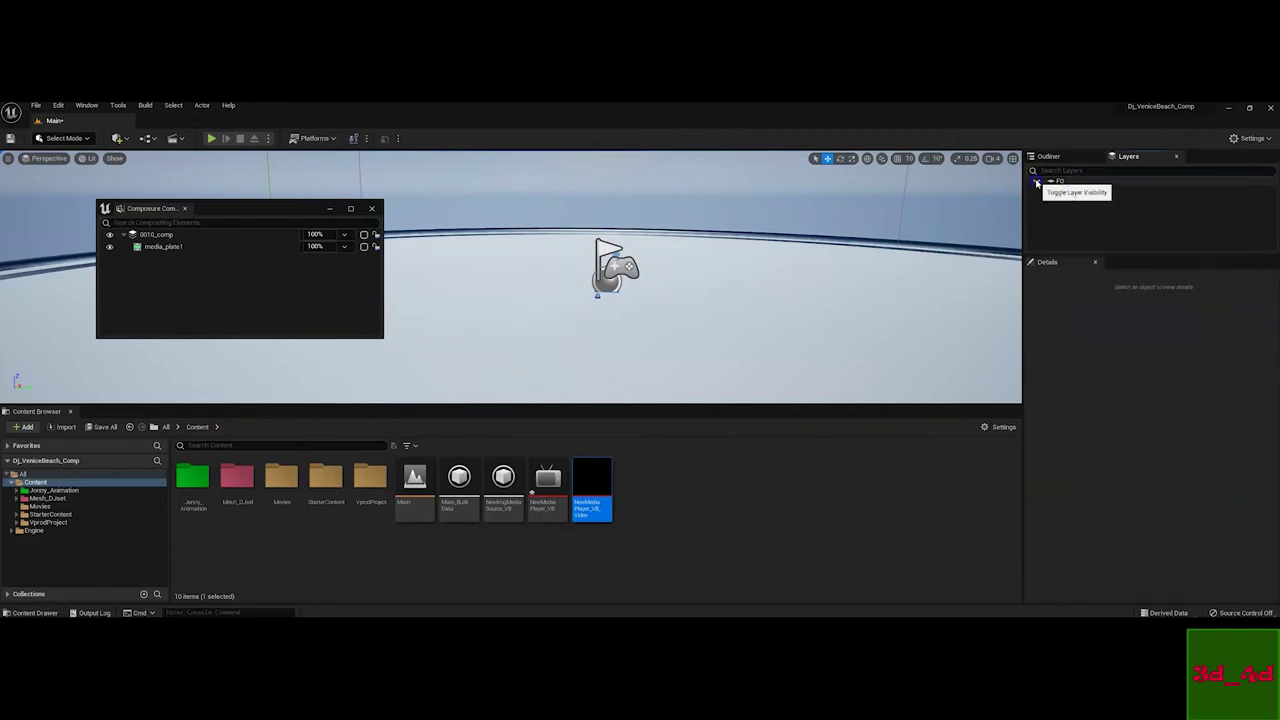
click(1037, 183)
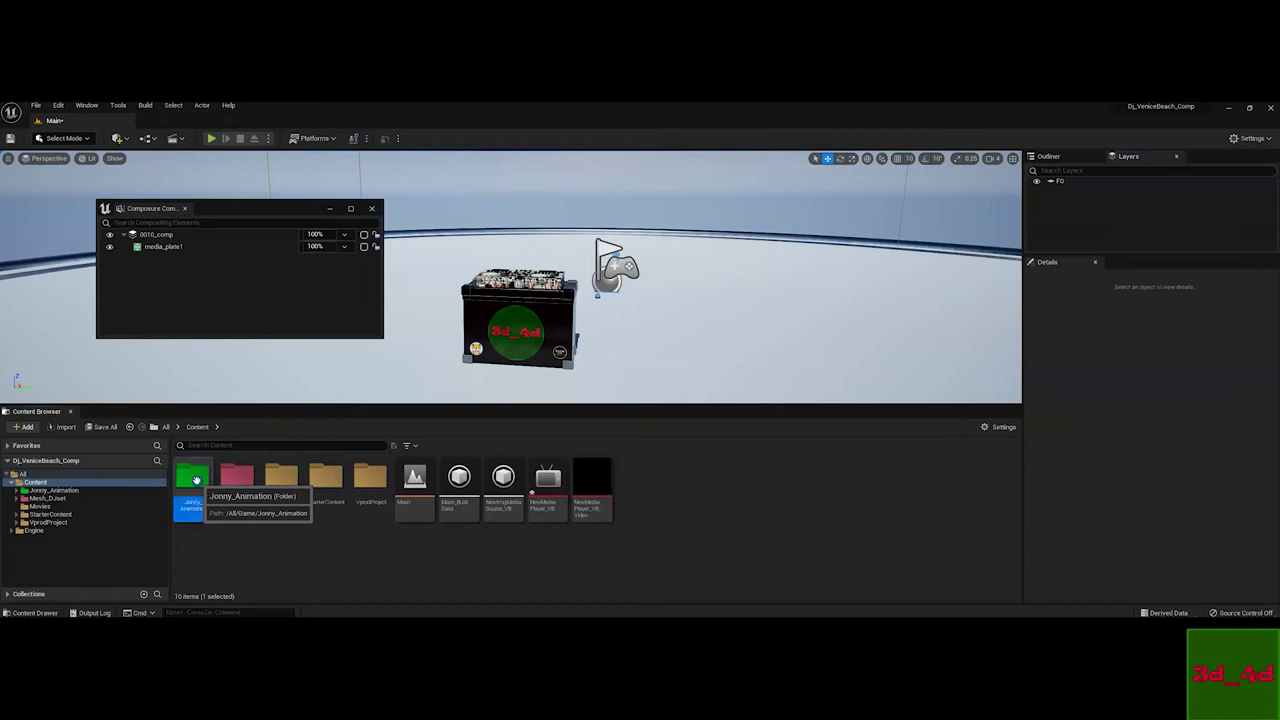
double_click(193, 477)
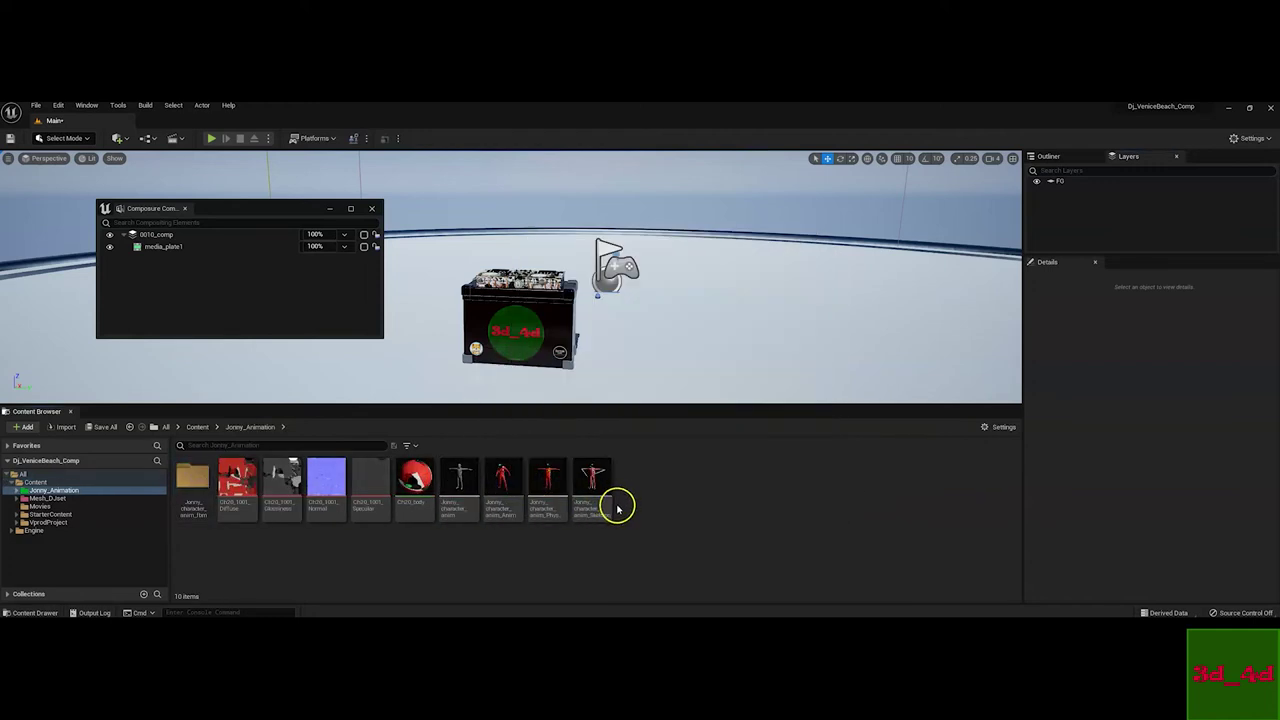
drag(503, 480, 590, 341)
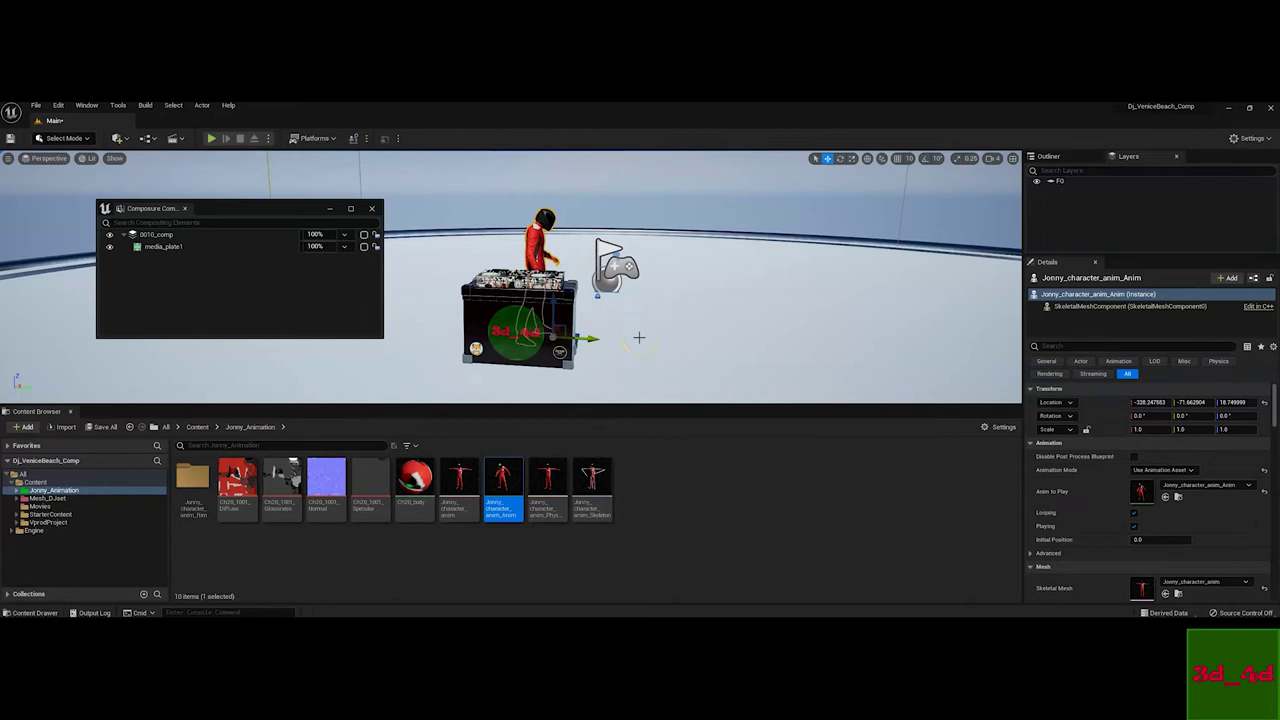
key(alt+p)
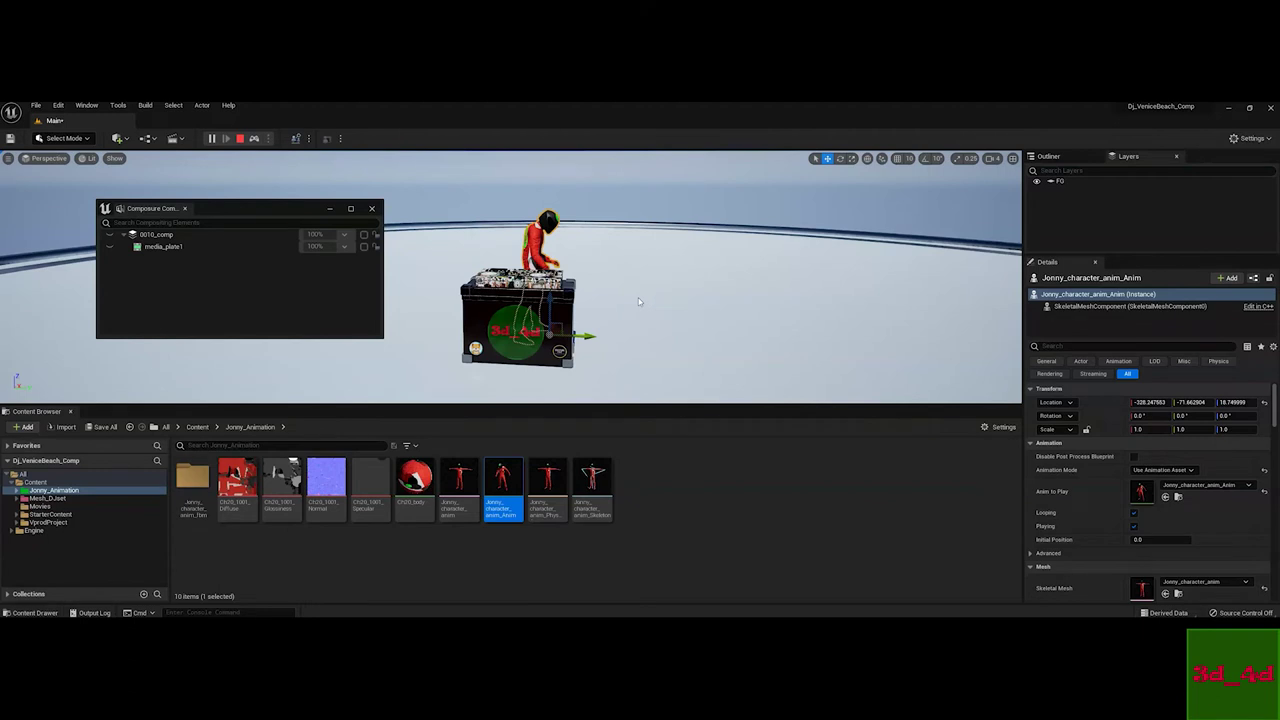
key(Escape)
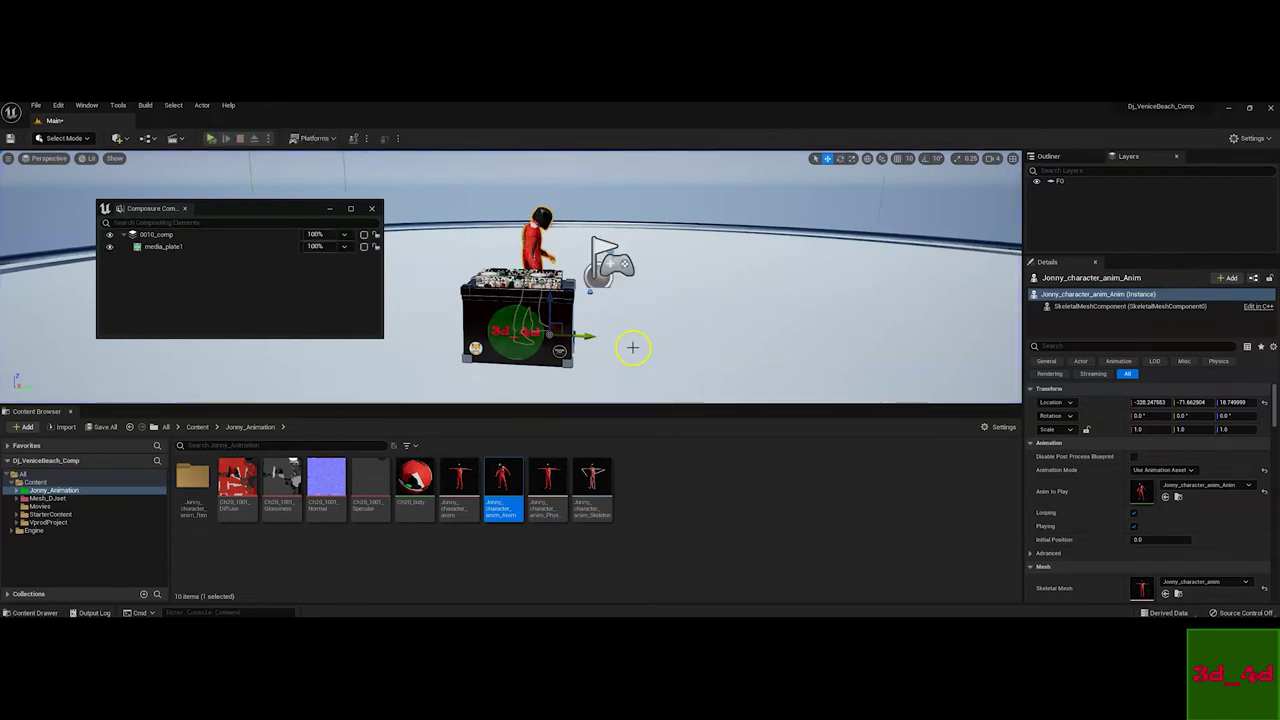
Rotate the character about 93° toward the camera and scale it to about 1.107
key(e)
drag(600, 345, 376, 360)
key(w)
alt+drag(634, 309, 540, 322)
alt+right_drag(578, 345, 680, 352)
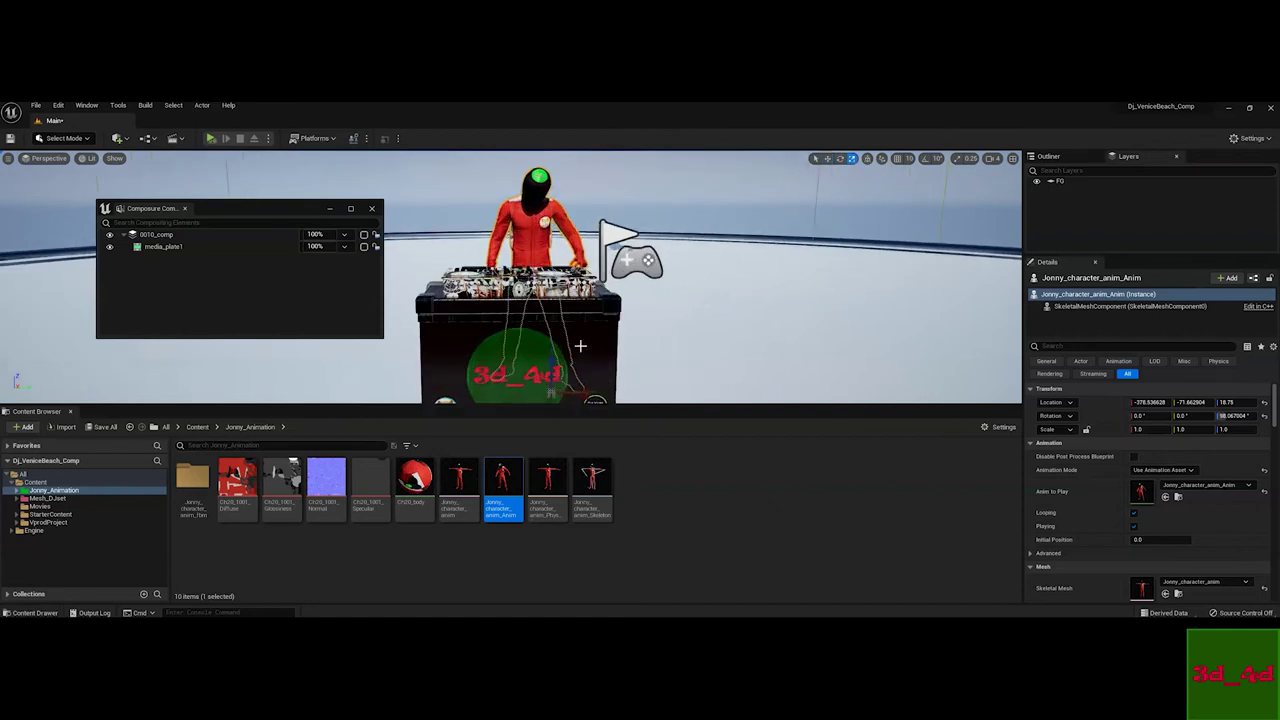
alt+drag(665, 367, 751, 315)
drag(590, 360, 566, 345)
alt+drag(700, 300, 686, 271)
drag(563, 354, 697, 291)
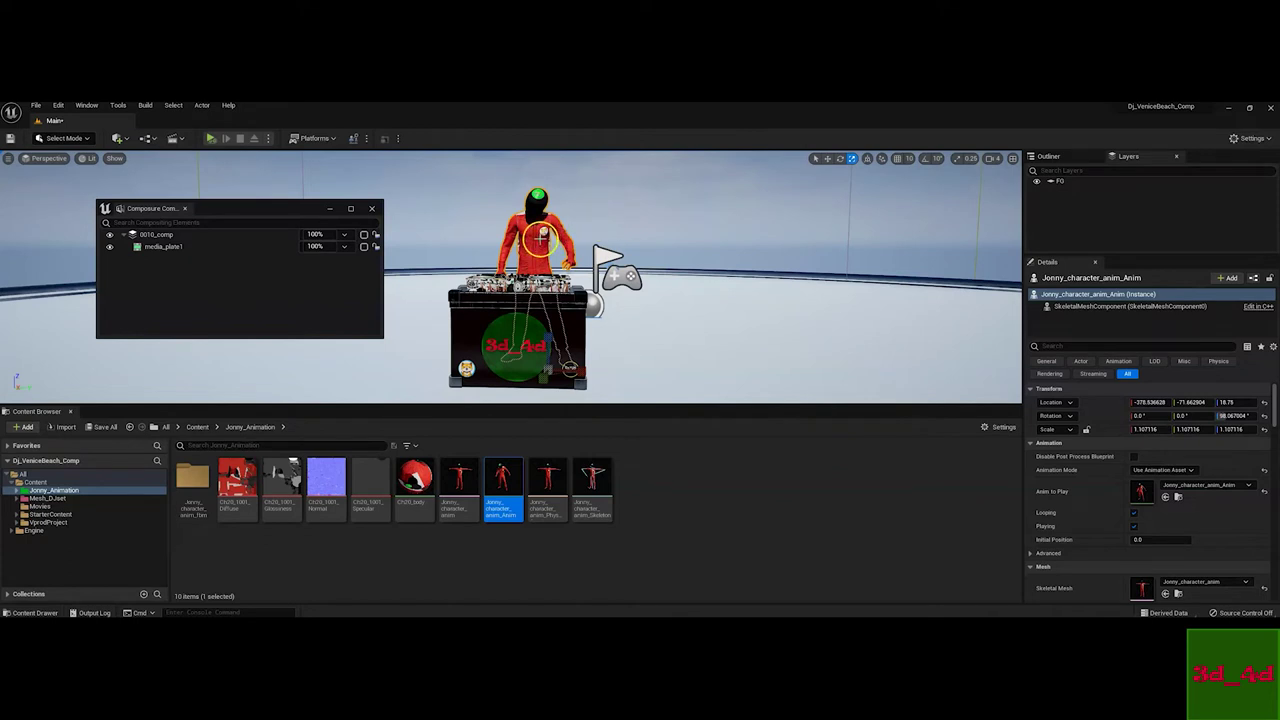
Add the Jonny character to the FG layer and toggle its visibility to verify
click(1064, 182)
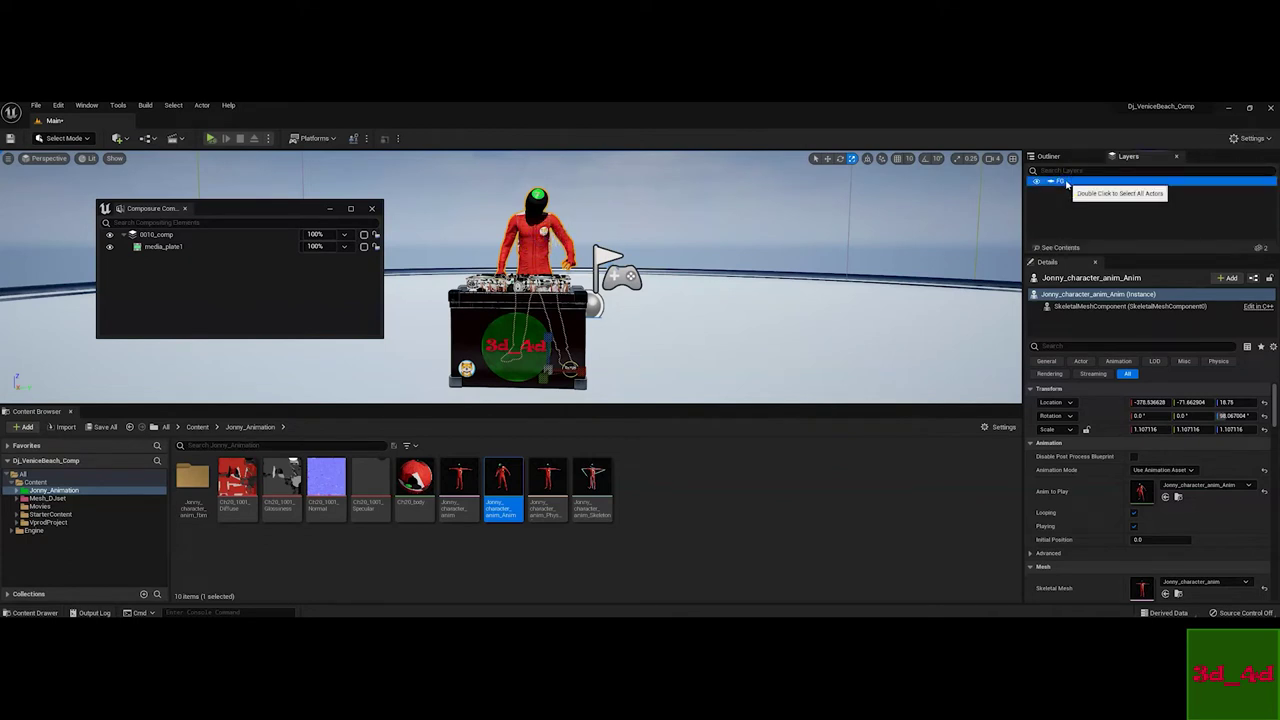
right_click(1066, 184)
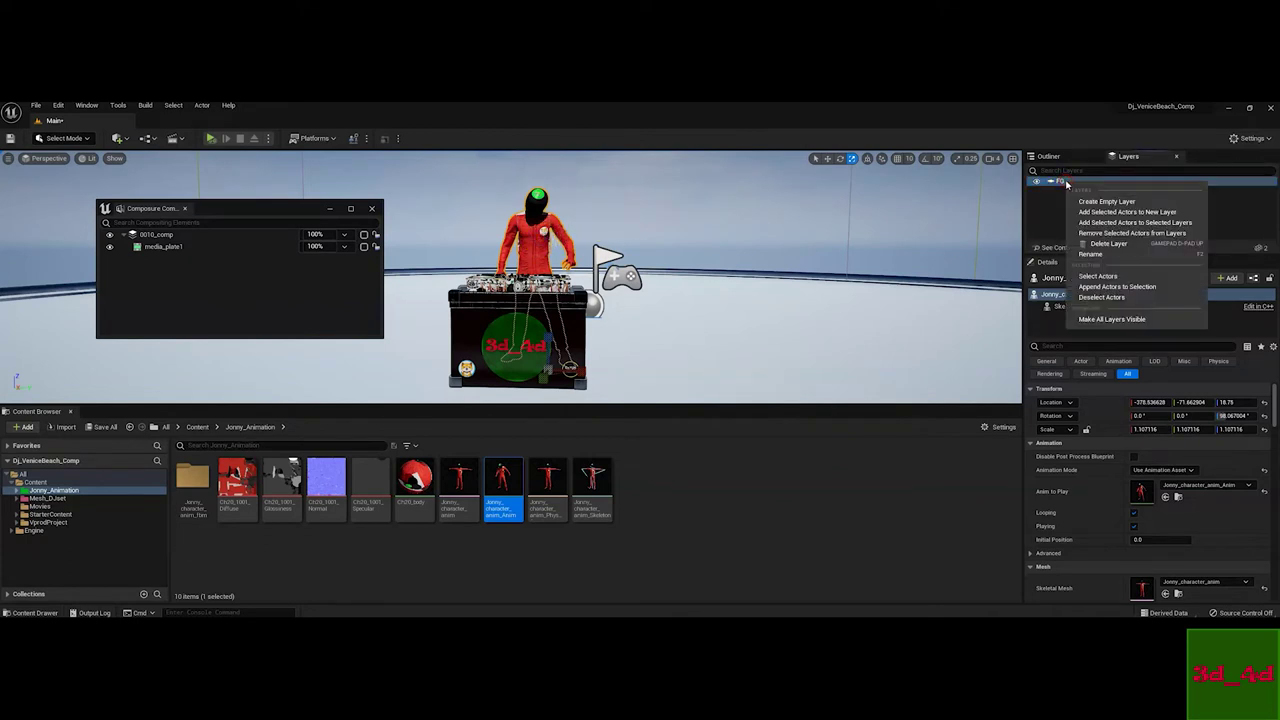
click(1159, 225)
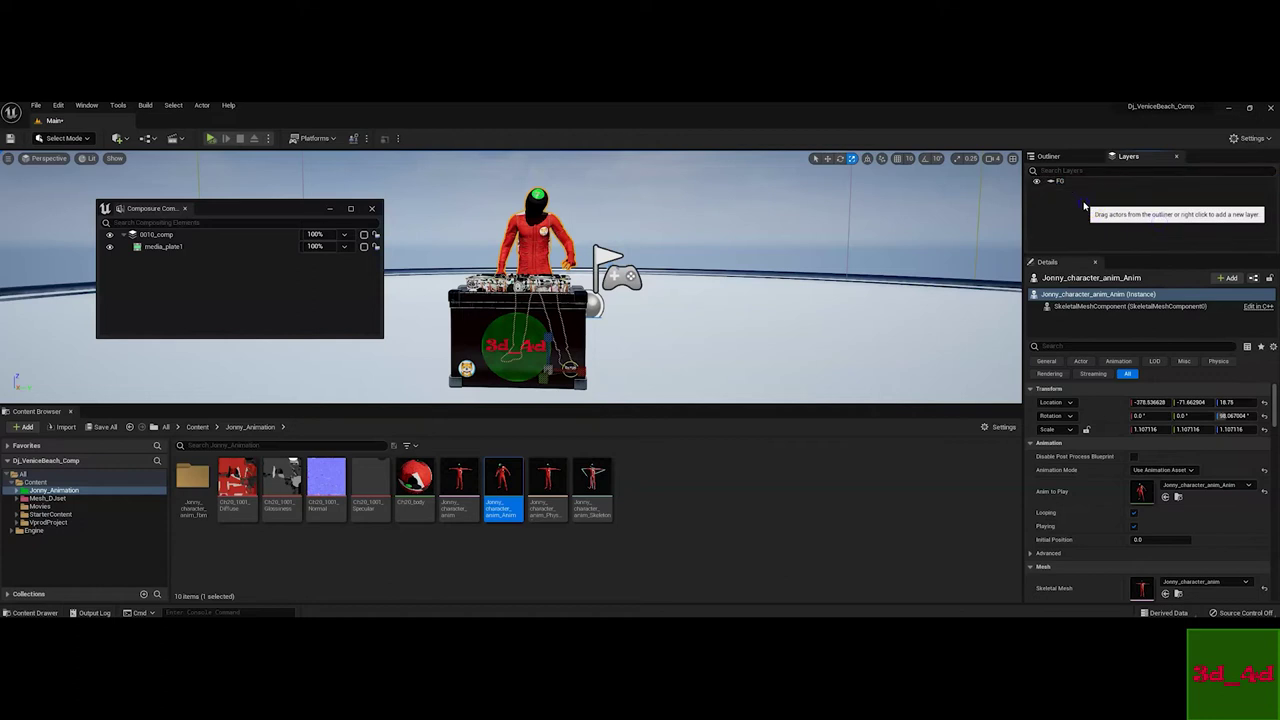
click(1037, 182)
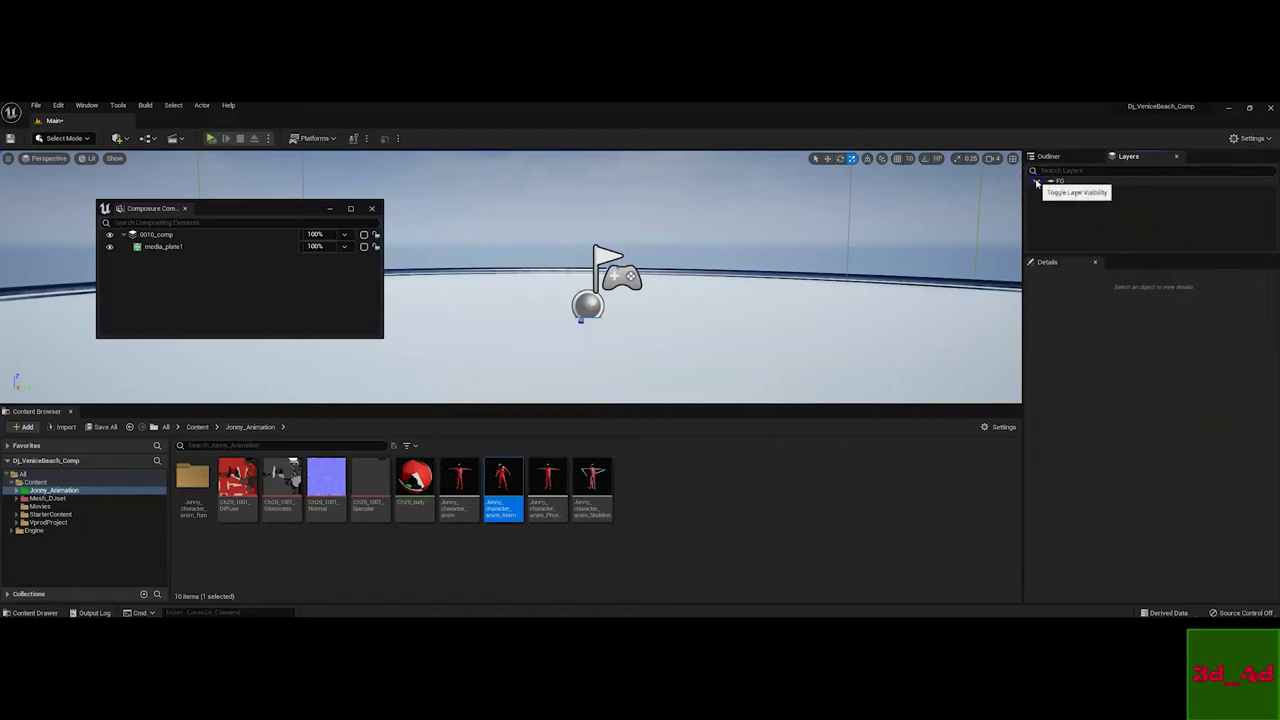
click(1037, 182)
scroll(749, 300, down, 3)
right_drag(409, 291, 662, 316)
mouse_move(309, 209)
mouse_down()
mouse_move(327, 187)
mouse_move(307, 187)
mouse_up()
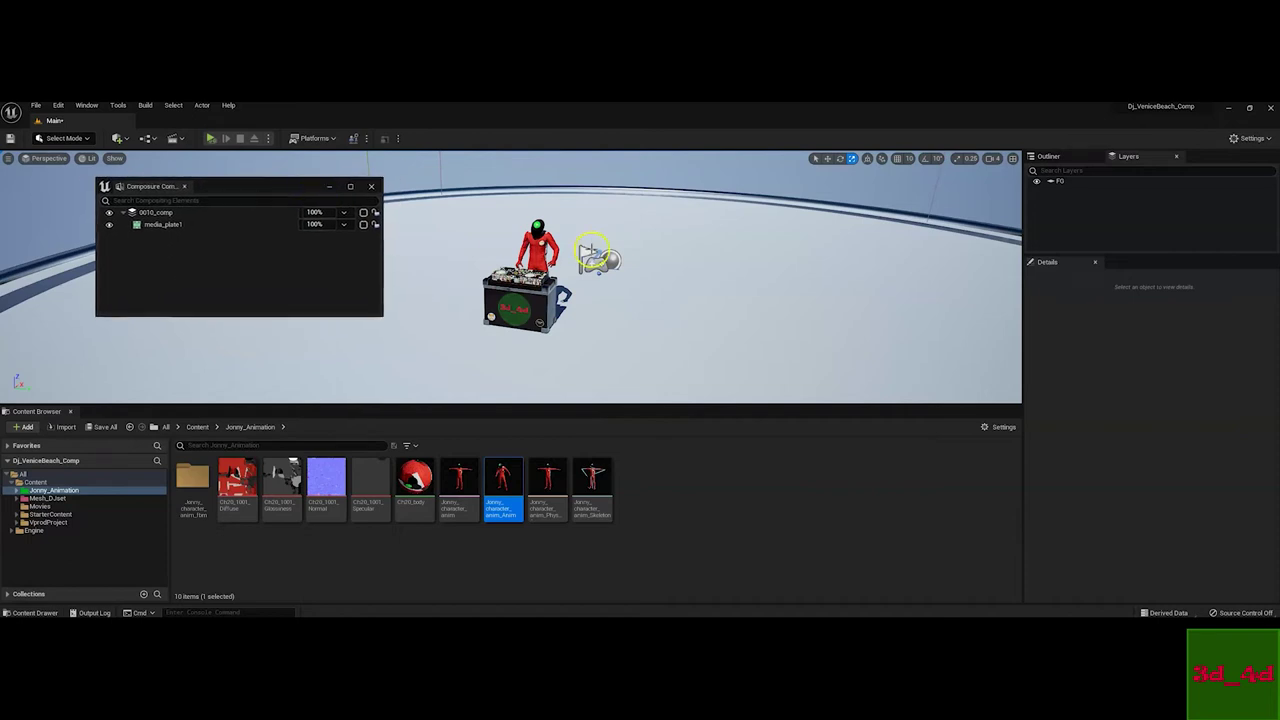
Add a plane and scale it into a large floor at 15.74
click(125, 139)
click(145, 254)
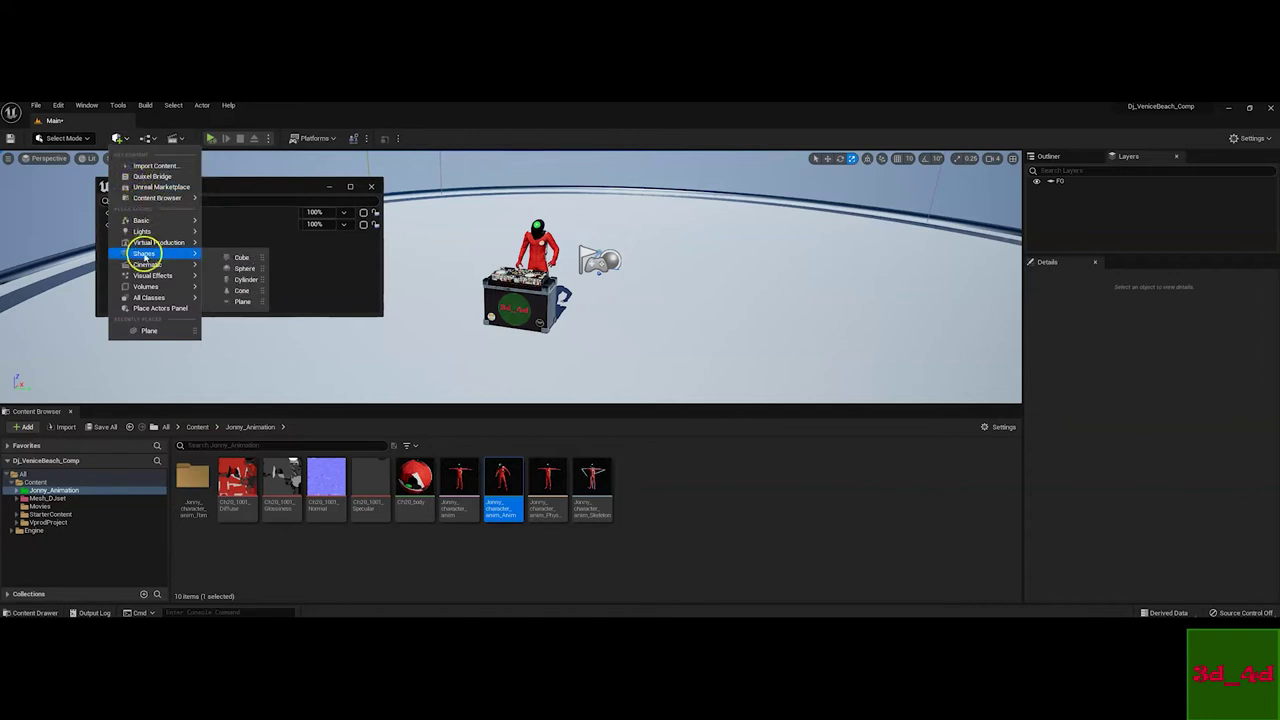
click(236, 302)
drag(711, 329, 706, 277)
drag(500, 278, 575, 338)
key(w)
mouse_move(590, 340)
right_down()
mouse_move(606, 357)
mouse_move(590, 355)
right_up()
scroll(643, 354, down, 4)
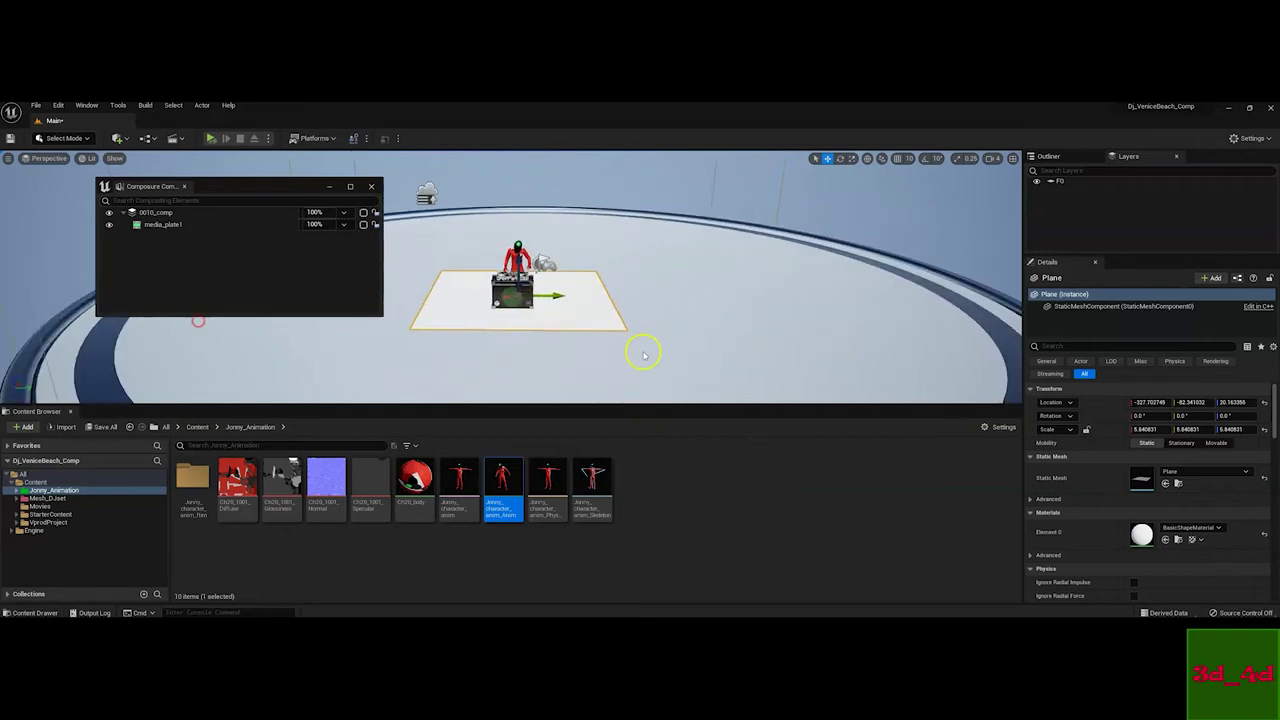
key(r)
drag(626, 330, 897, 160)
mouse_move(566, 296)
mouse_down()
mouse_move(545, 308)
mouse_move(556, 302)
mouse_up()
right_drag(690, 300, 690, 276)
right_drag(610, 318, 610, 318)
Hide the SM_Floor_Disk floor ring in the Outliner
click(616, 223)
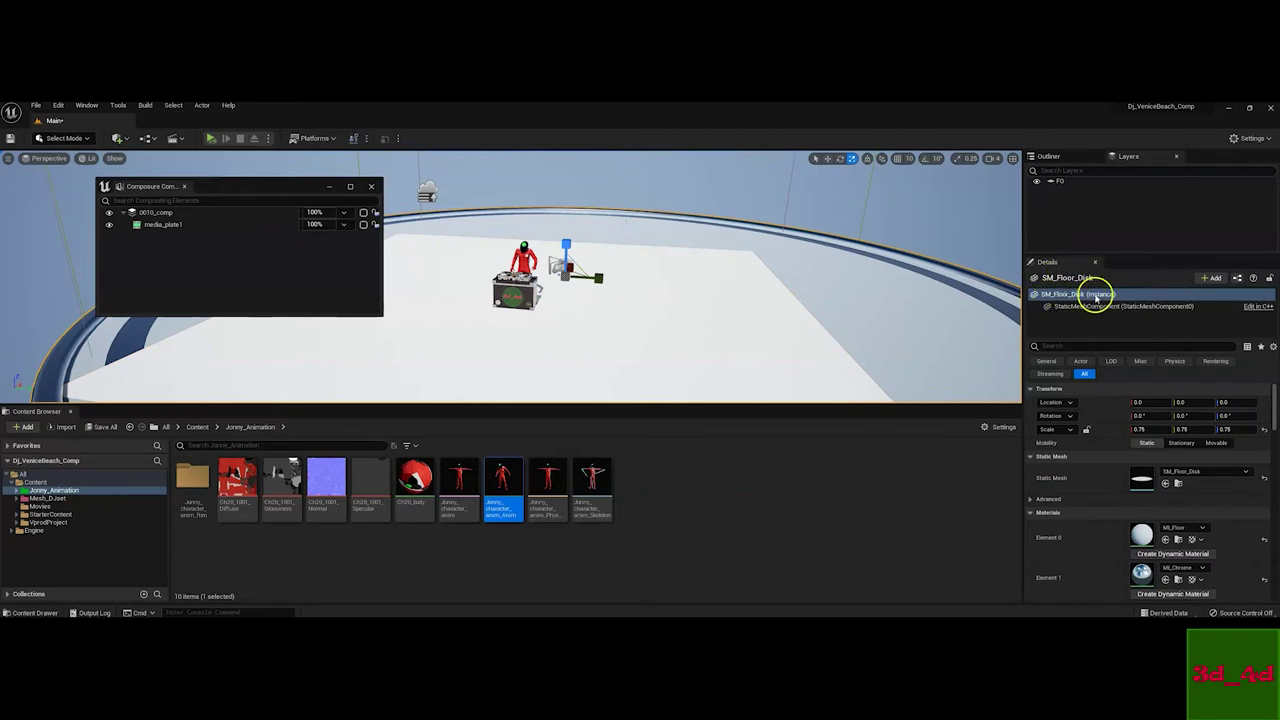
click(1050, 156)
drag(1102, 252, 1094, 443)
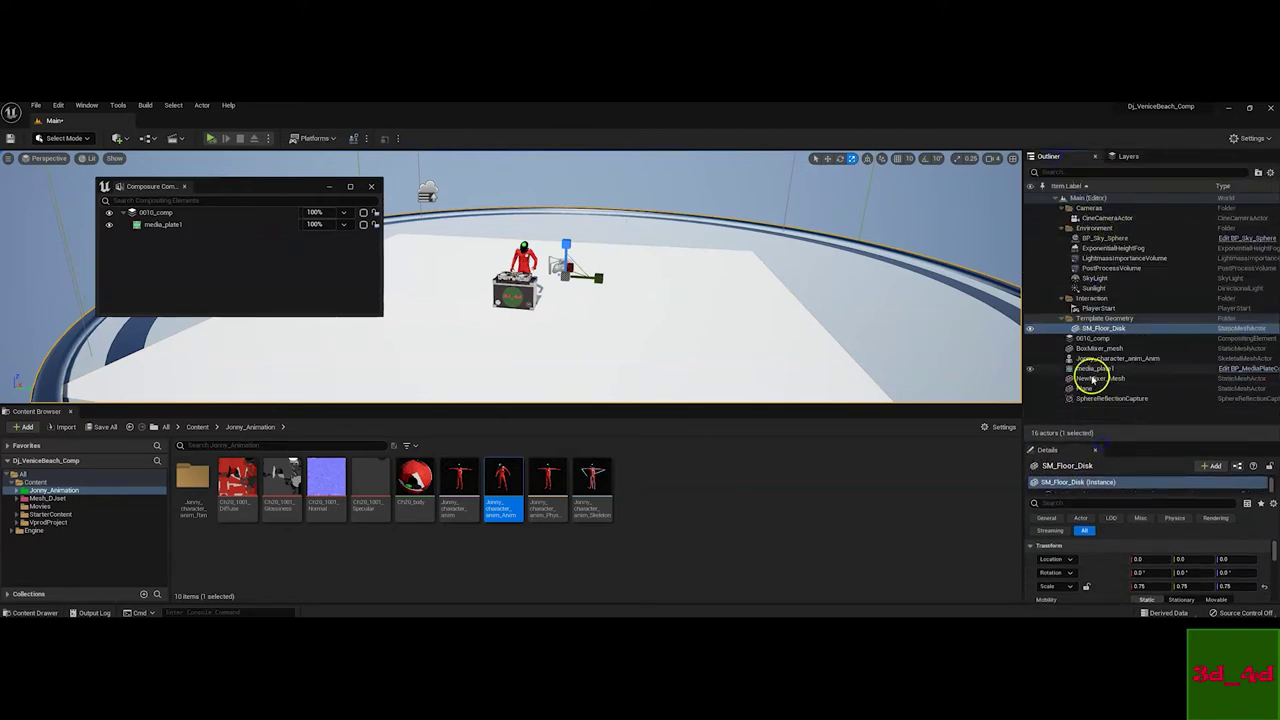
click(1031, 331)
Enable rotation and scale snapping, then duplicate the floor as upright wall Plane2 at its edge
drag(430, 322, 551, 314)
click(620, 306)
drag(666, 277, 668, 317)
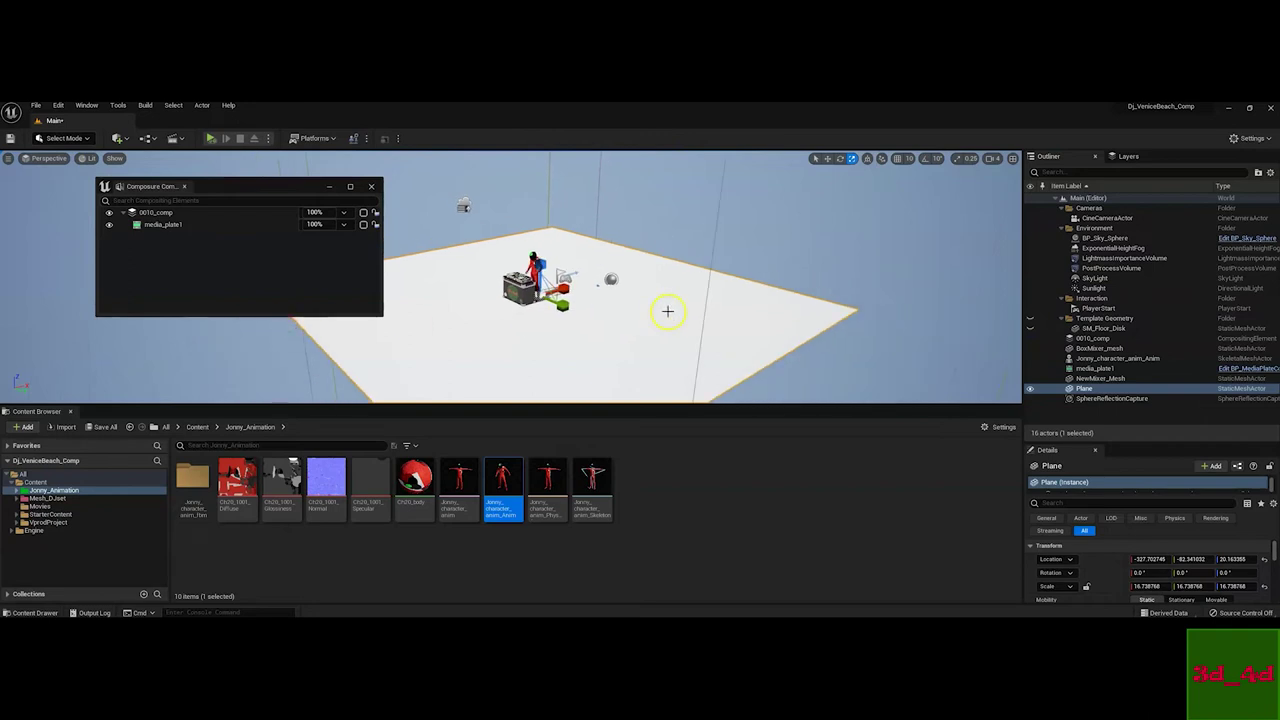
click(925, 158)
click(957, 159)
right_drag(646, 297, 633, 309)
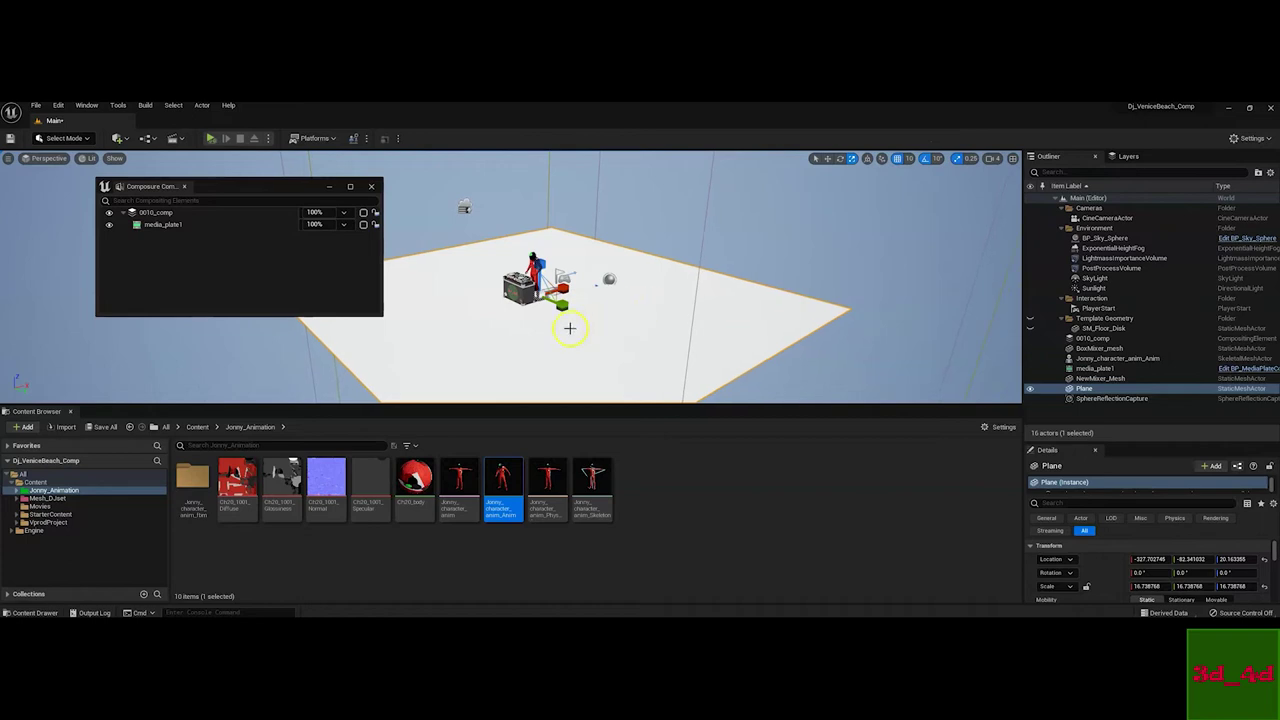
key(e)
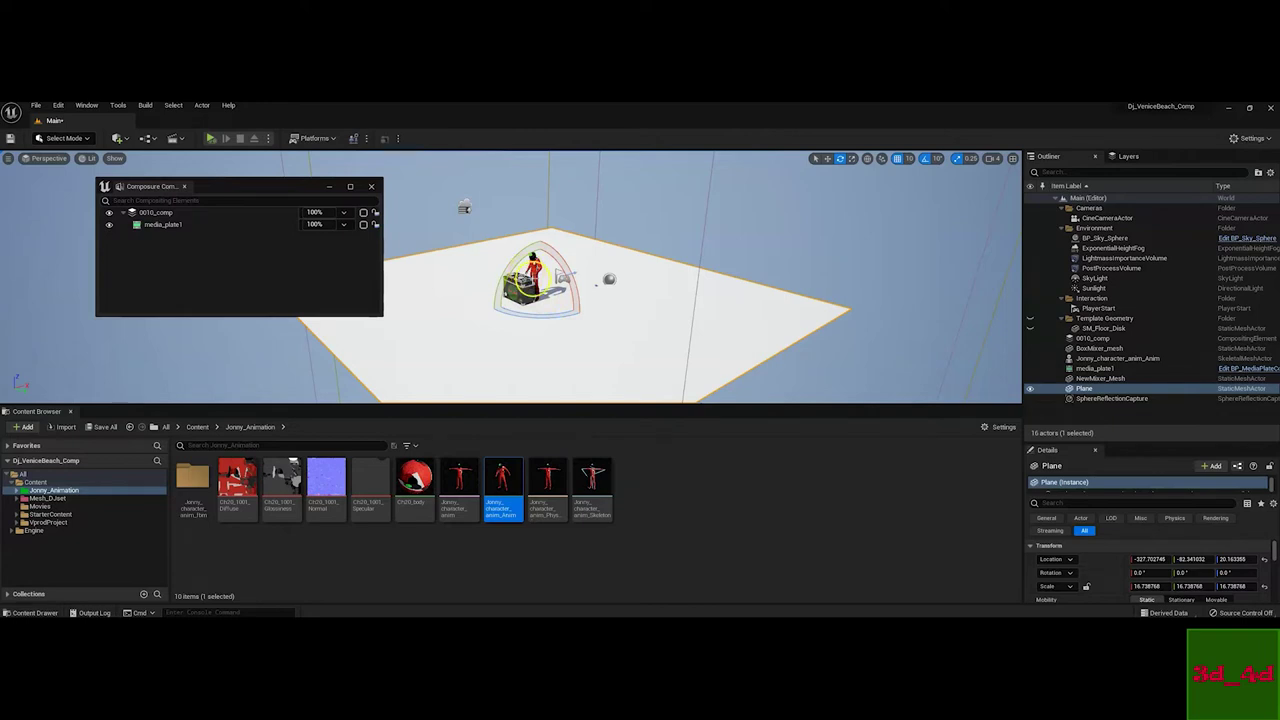
alt+drag(540, 314, 433, 369)
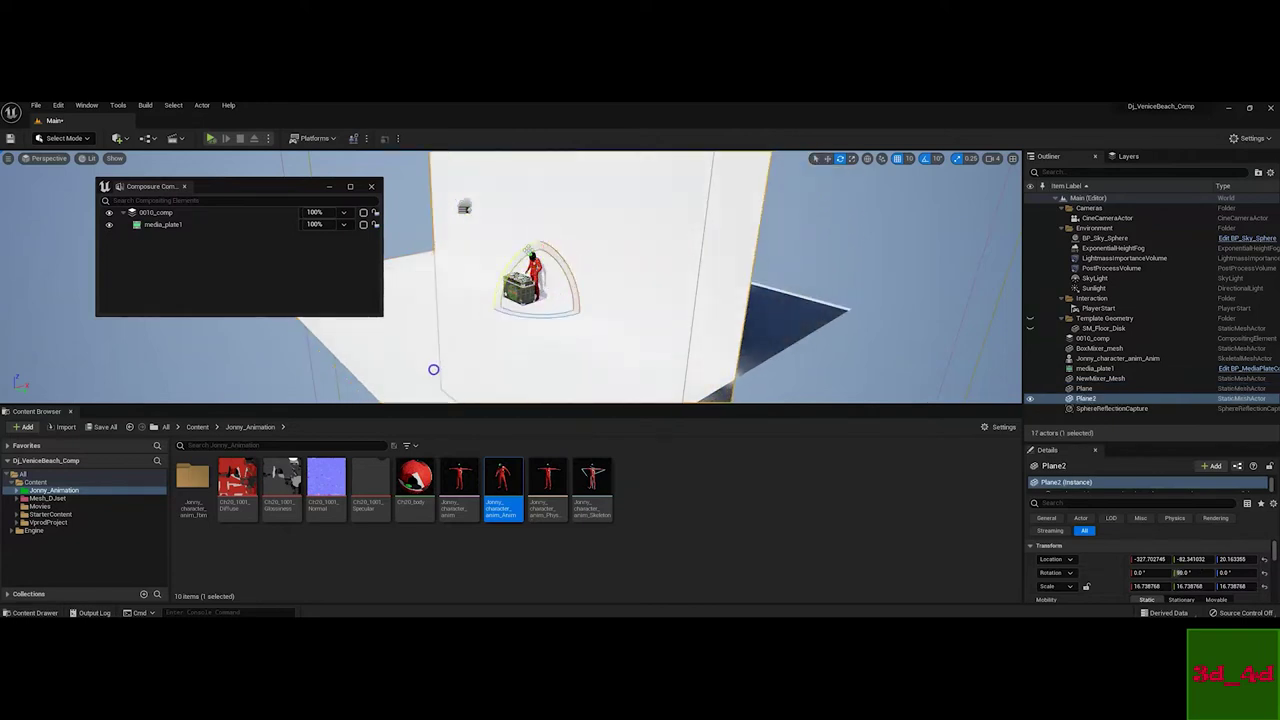
key(w)
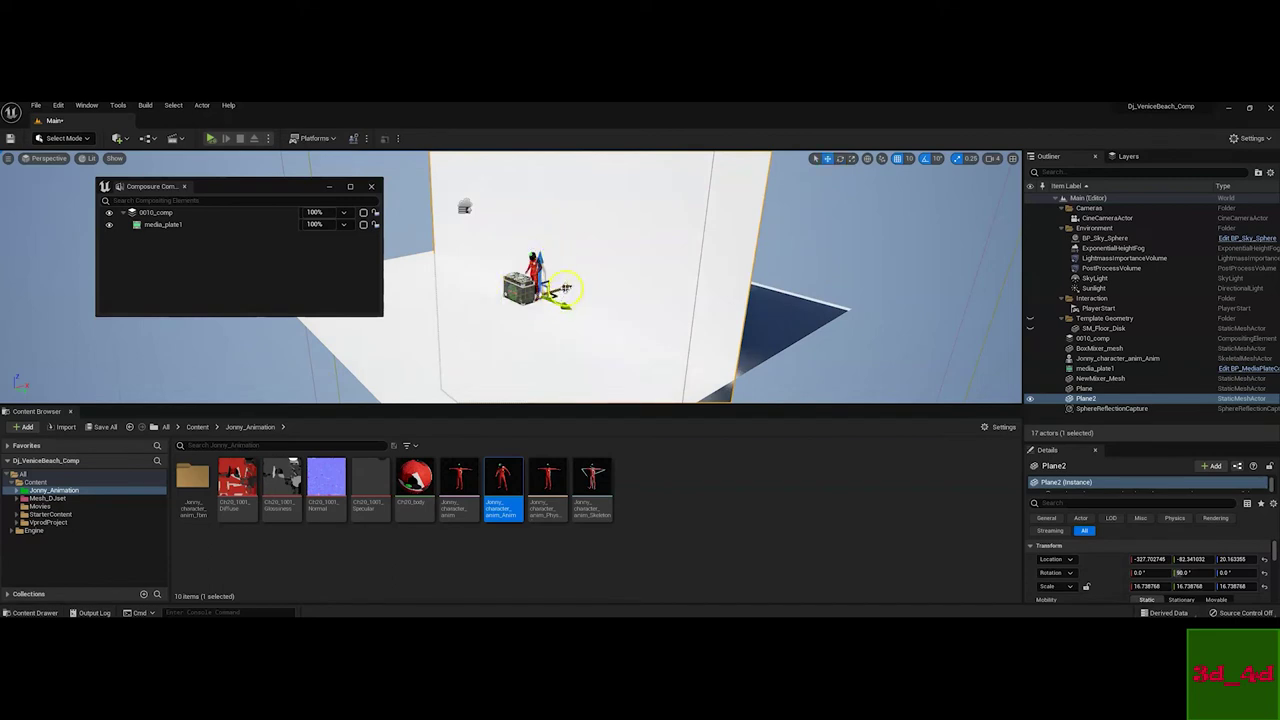
drag(566, 287, 610, 288)
Duplicate the floor as a second upright wall, Plane3, at the side edge
click(652, 278)
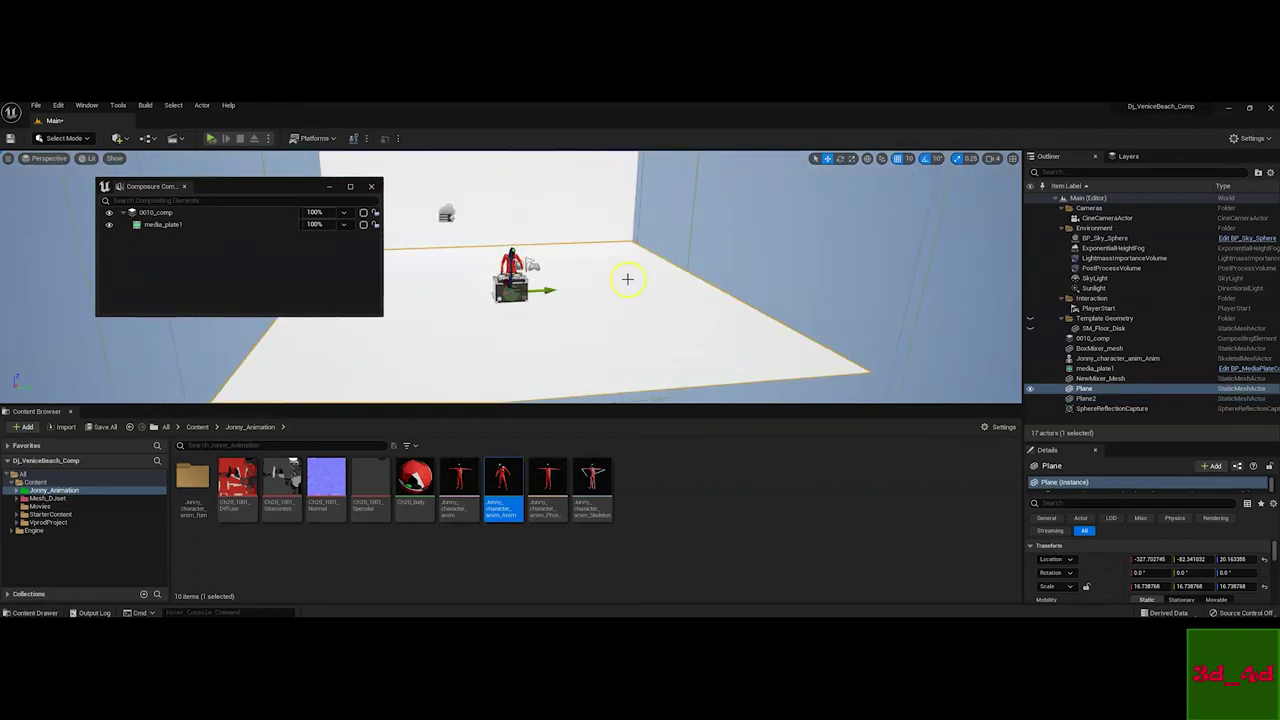
key(e)
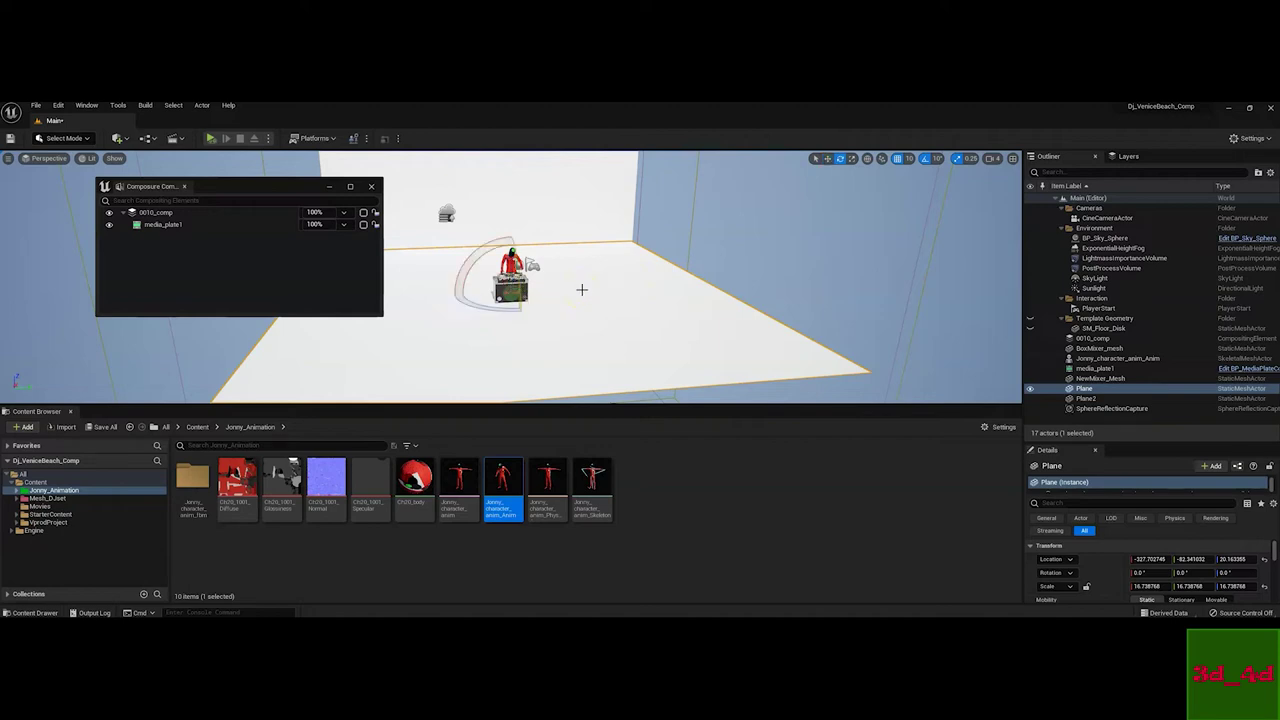
alt+drag(528, 262, 307, 348)
key(w)
drag(551, 289, 738, 276)
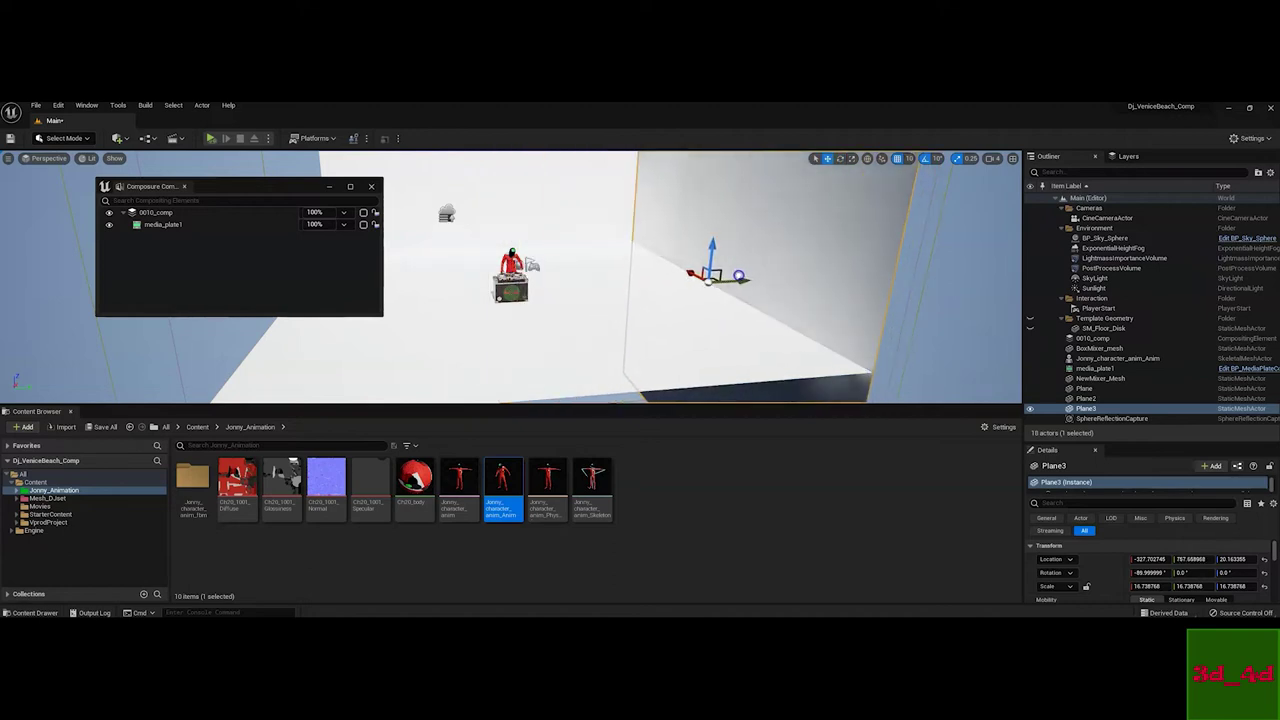
scroll(737, 277, down, 3)
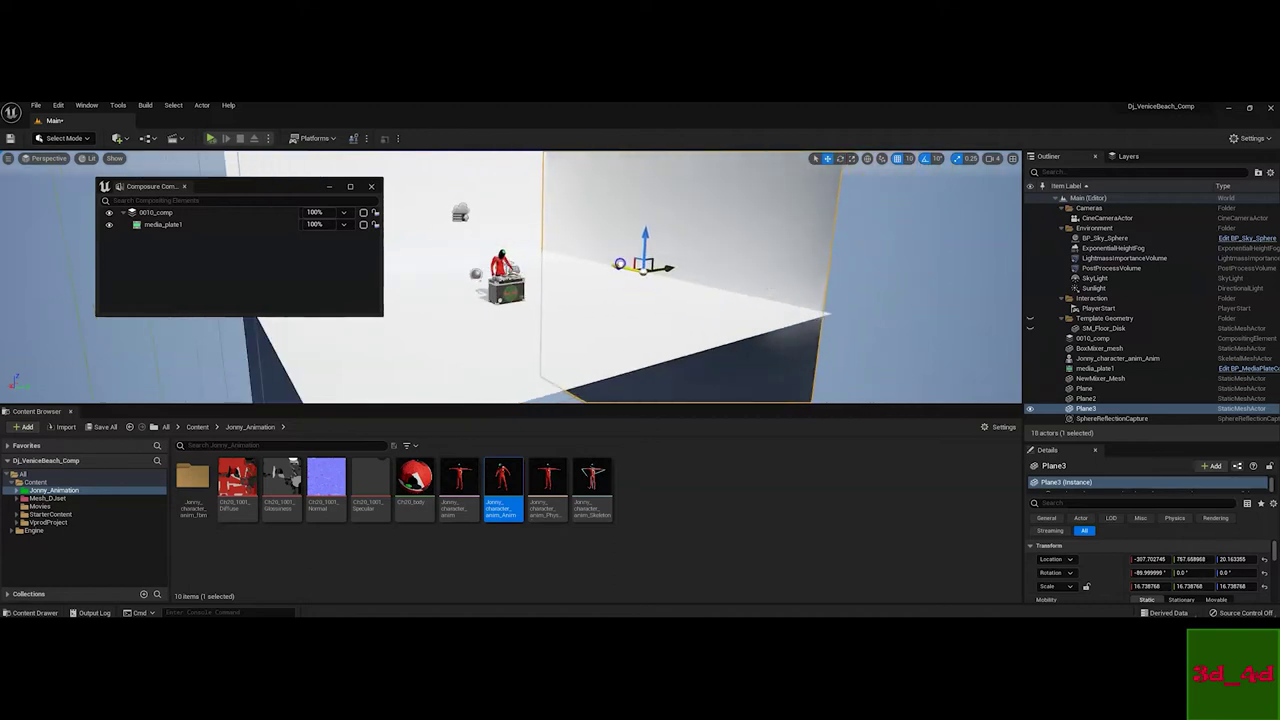
scroll(559, 279, up, 5)
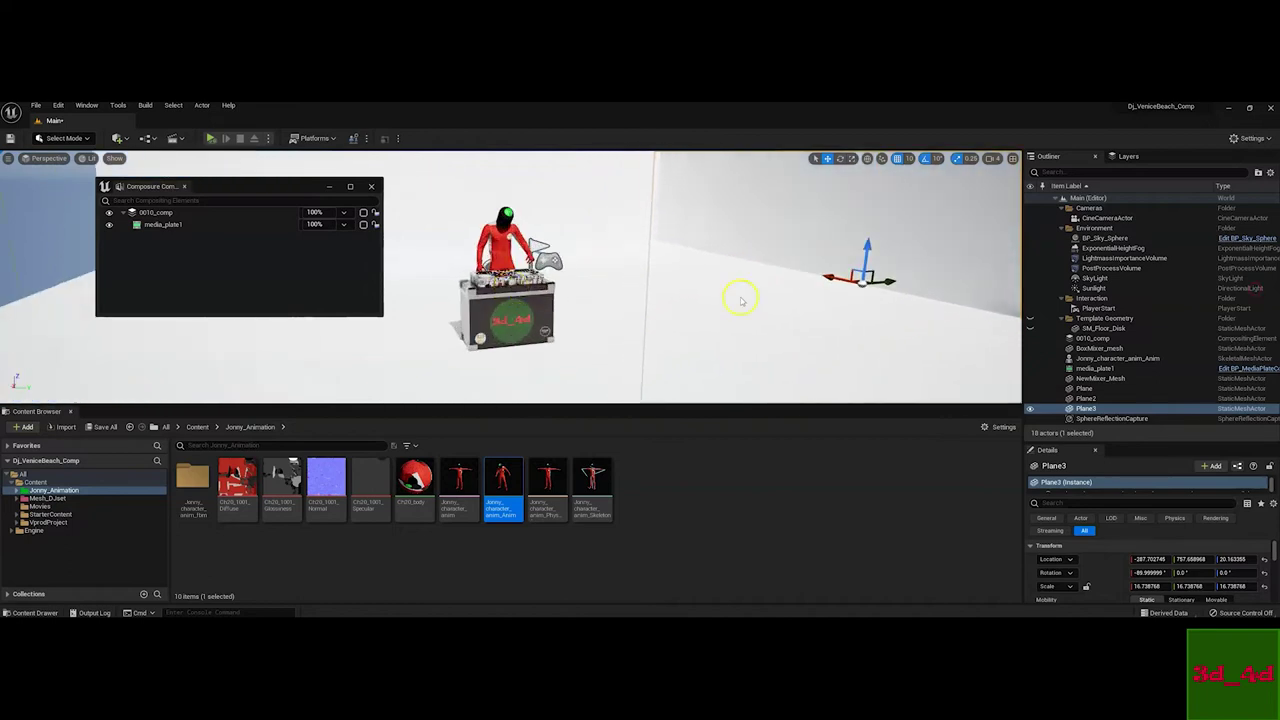
click(1128, 156)
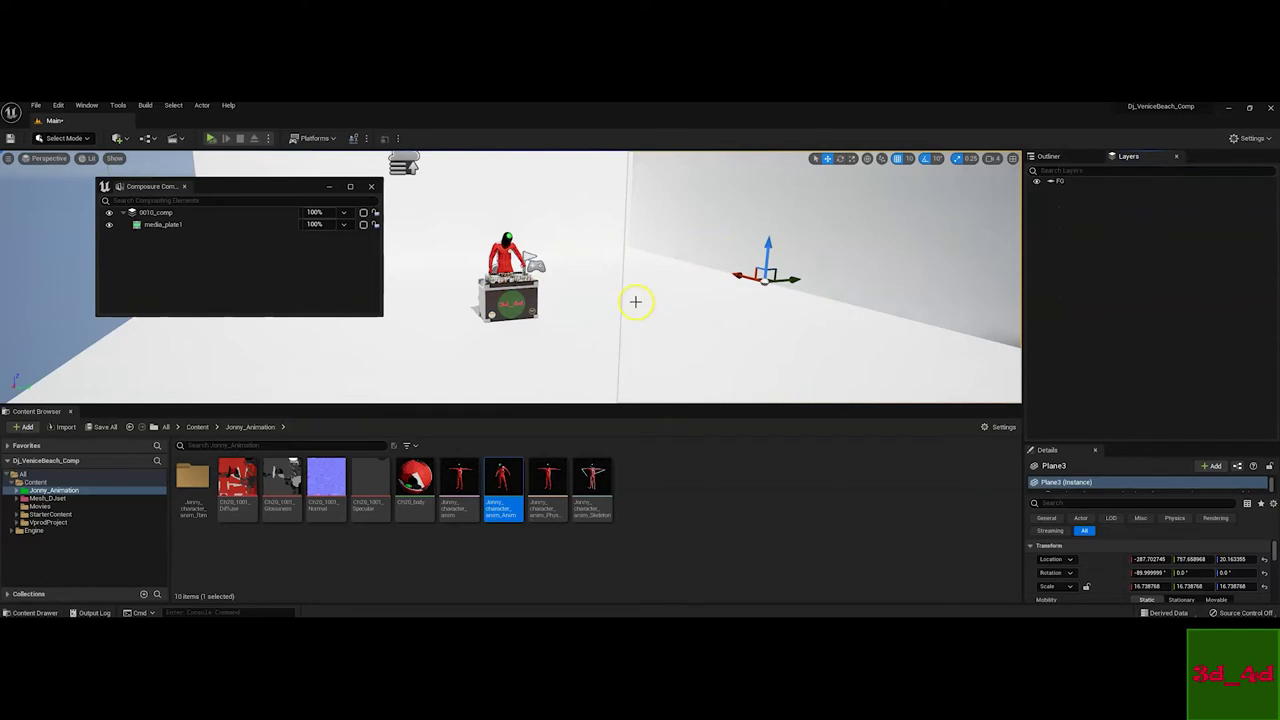
Put the three selected planes into a new layer named Floor
click(563, 196)
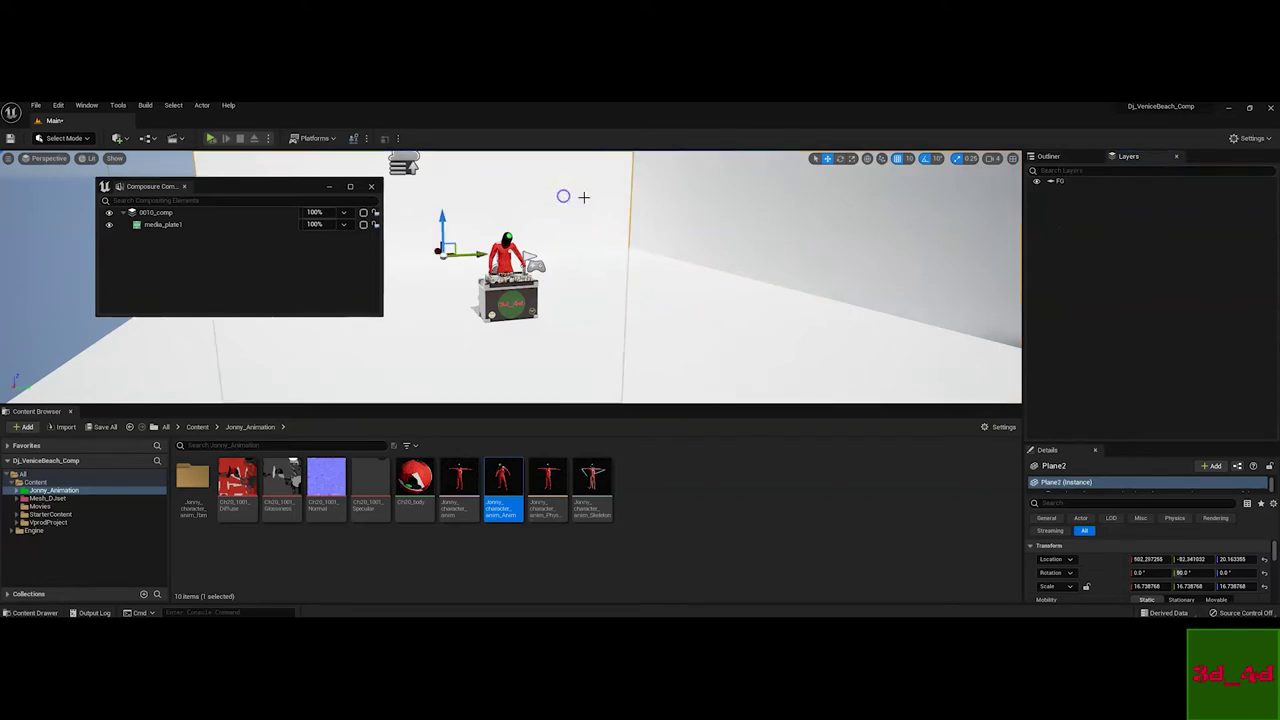
ctrl+click(700, 204)
alt+drag(640, 294, 589, 314)
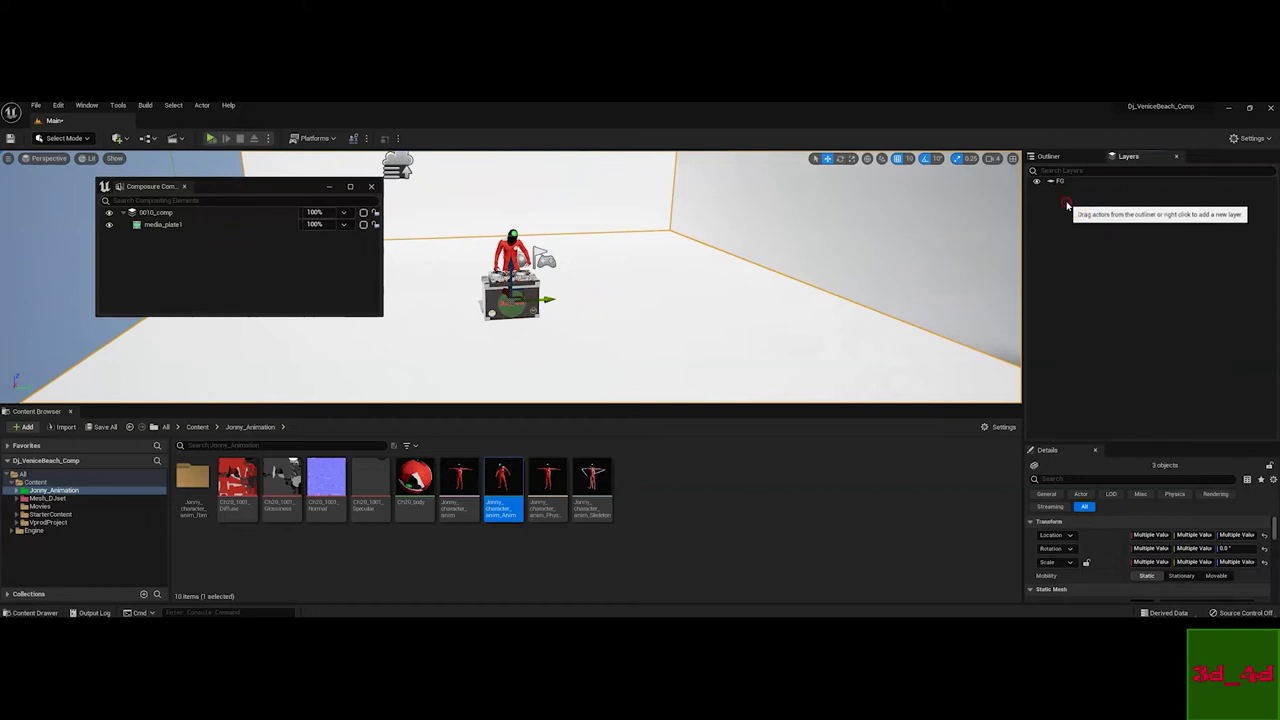
right_click(1067, 205)
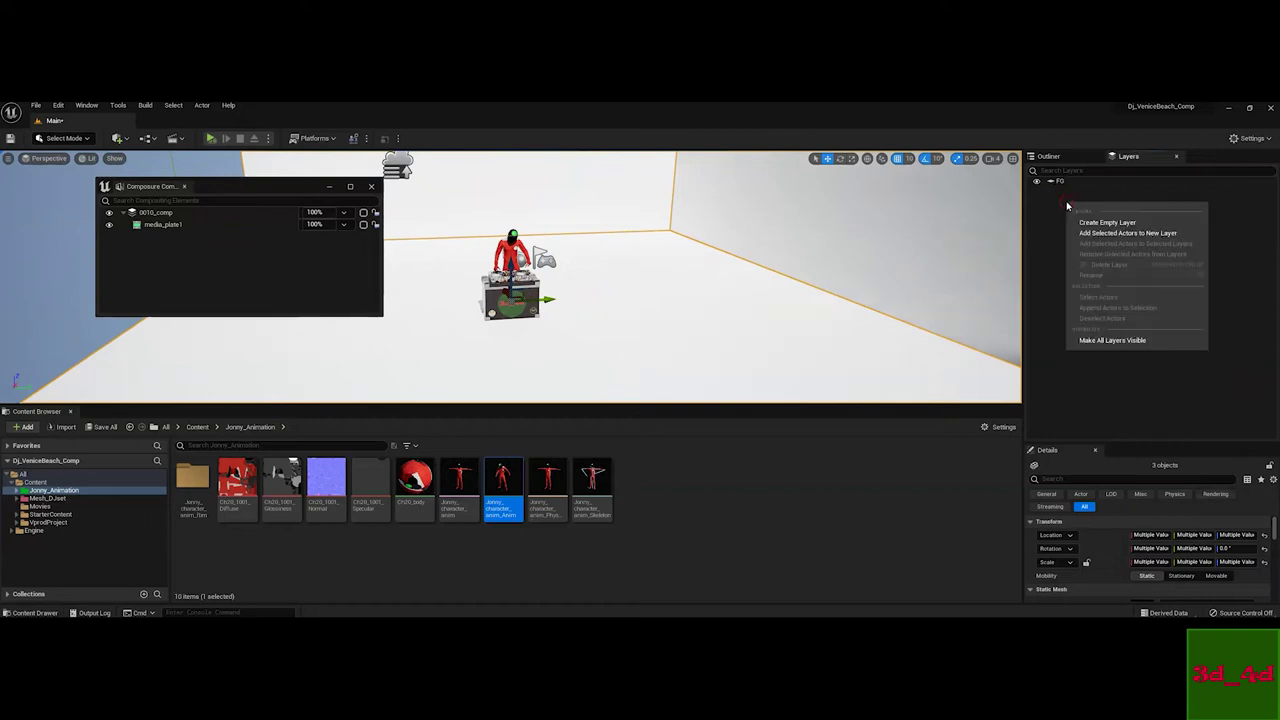
click(1133, 233)
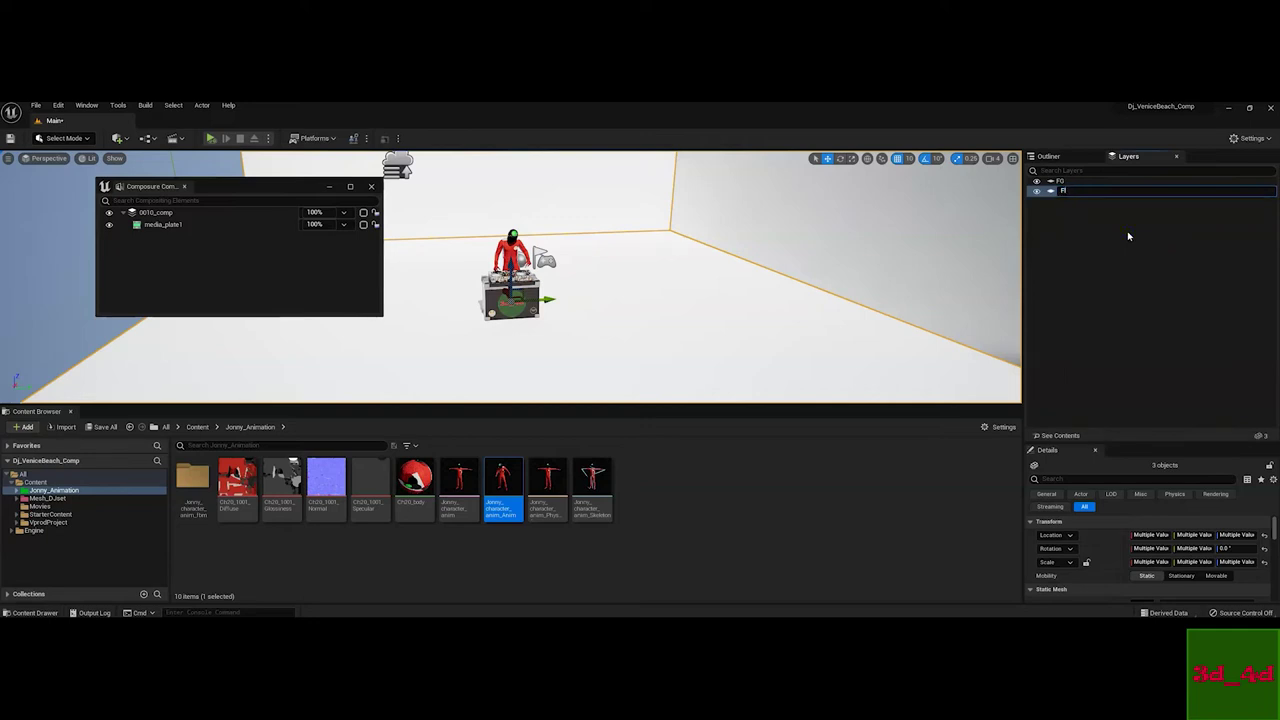
key(Return)
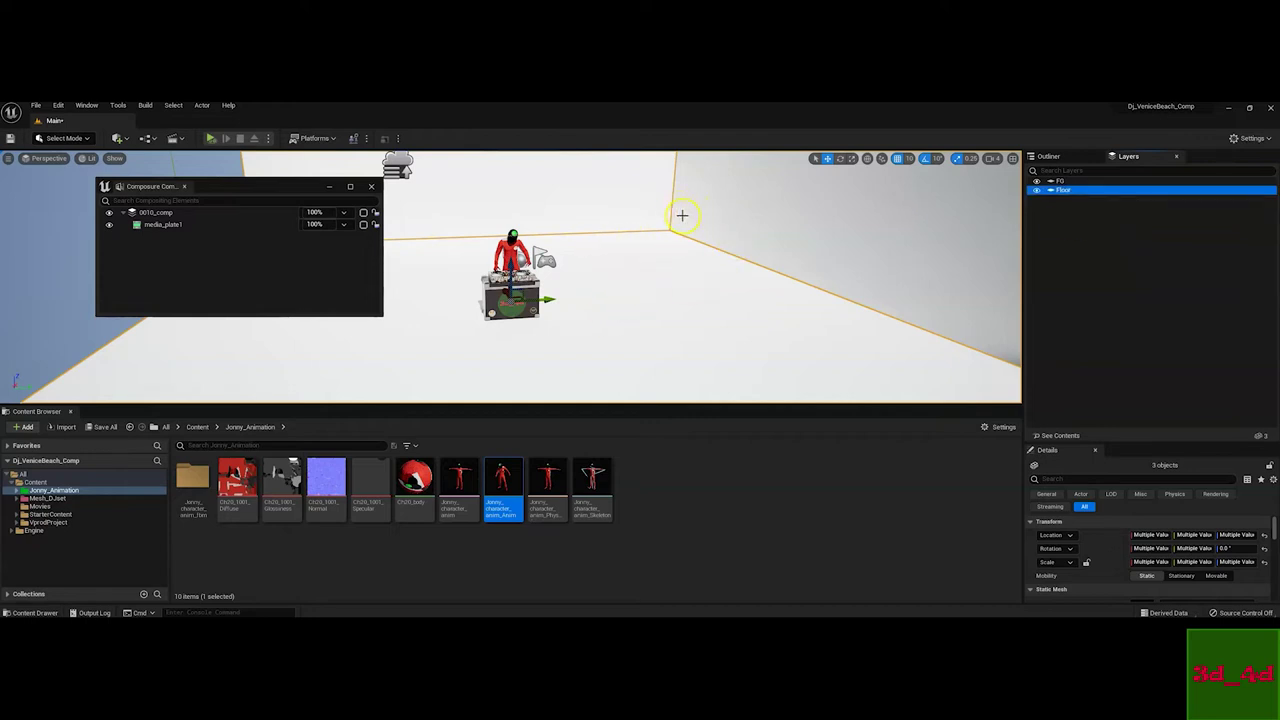
Put the same planes into another new layer named Shadow
right_click(1075, 212)
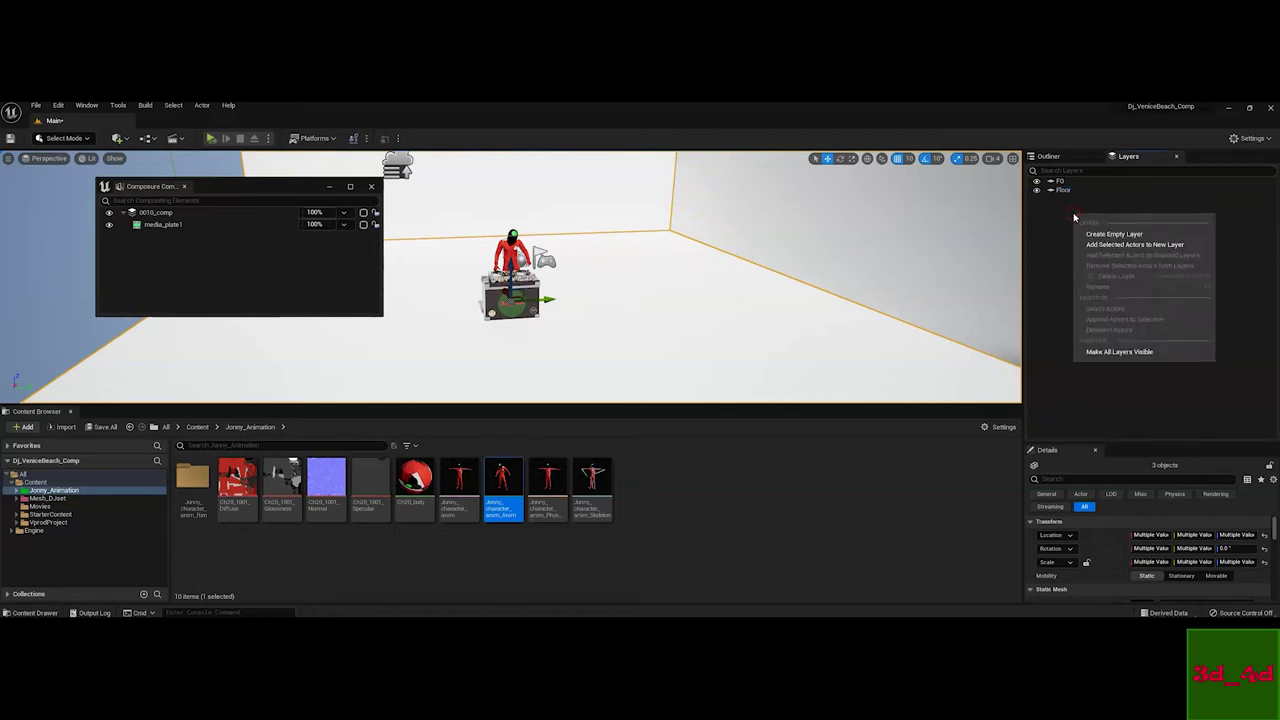
click(1117, 245)
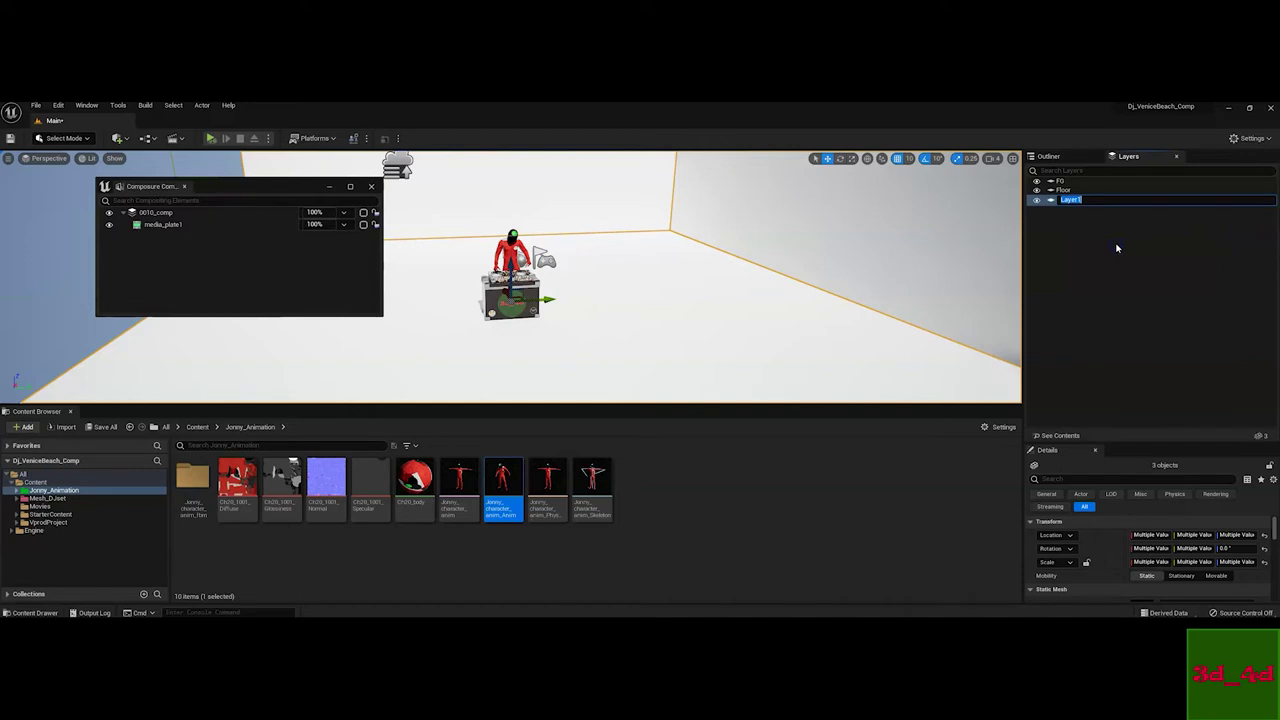
text(Shadow)
key(Return)
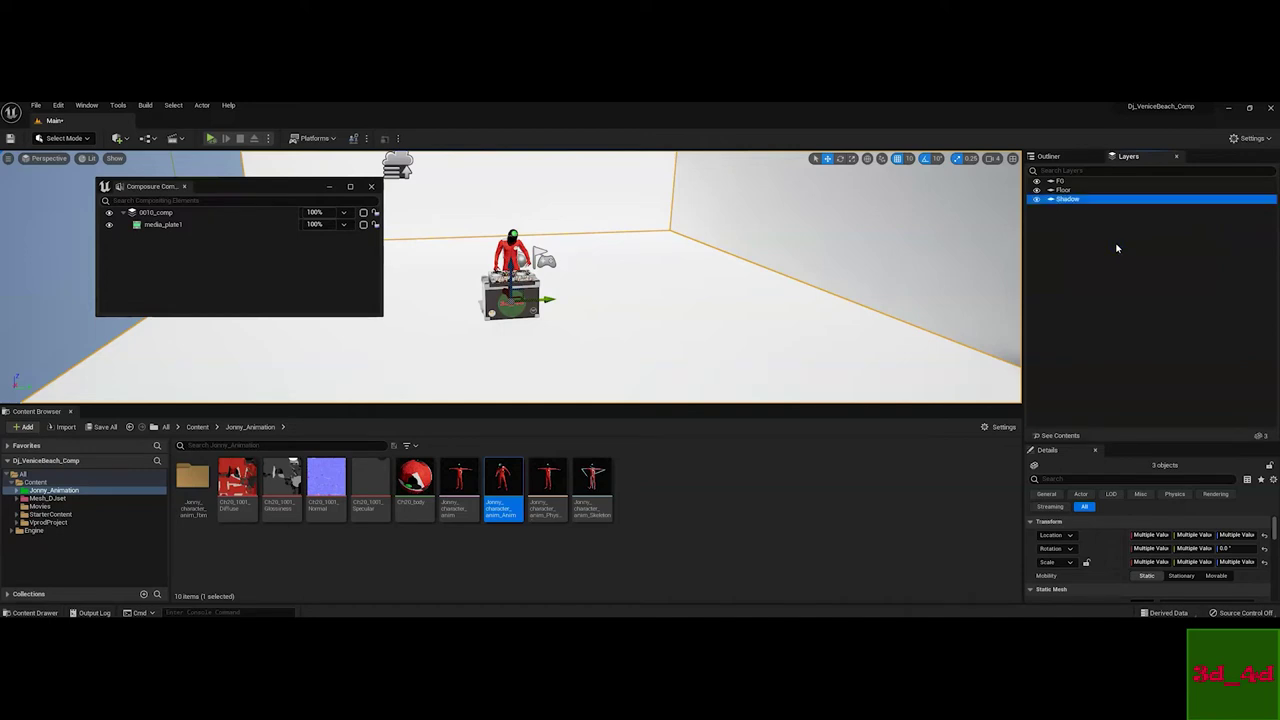
right_drag(725, 286, 929, 289)
right_drag(718, 331, 763, 334)
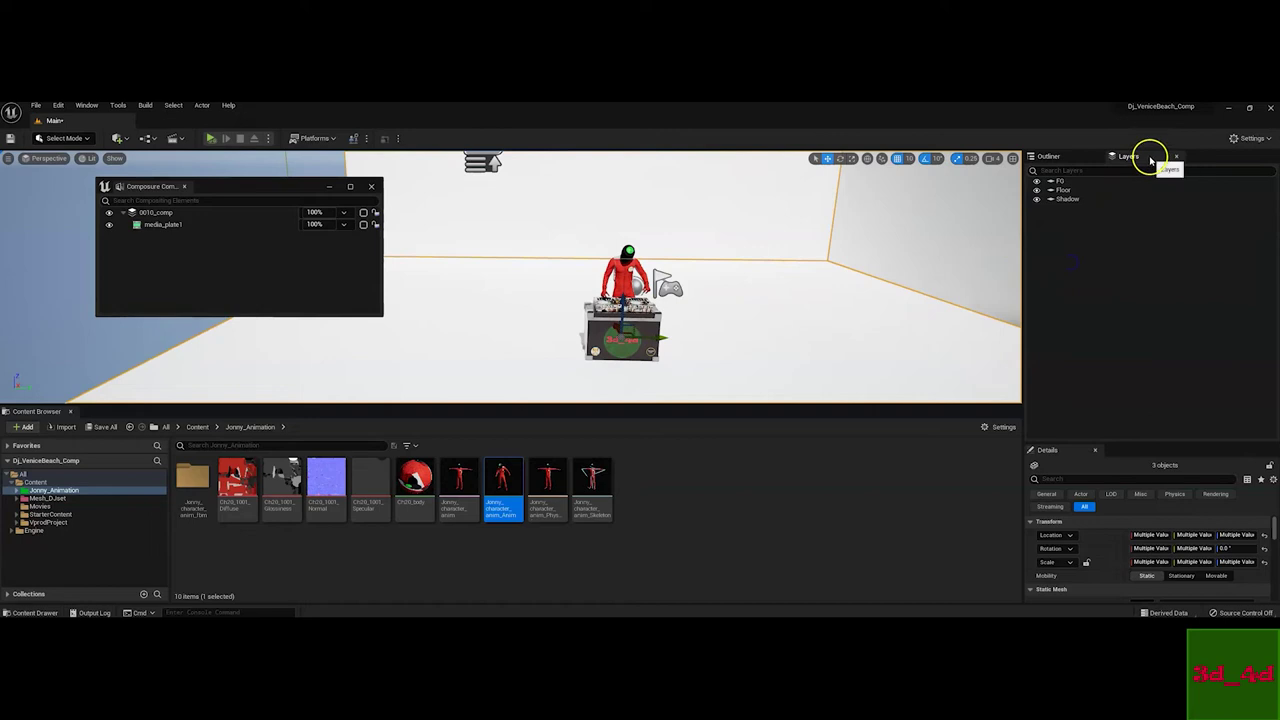
drag(240, 189, 139, 186)
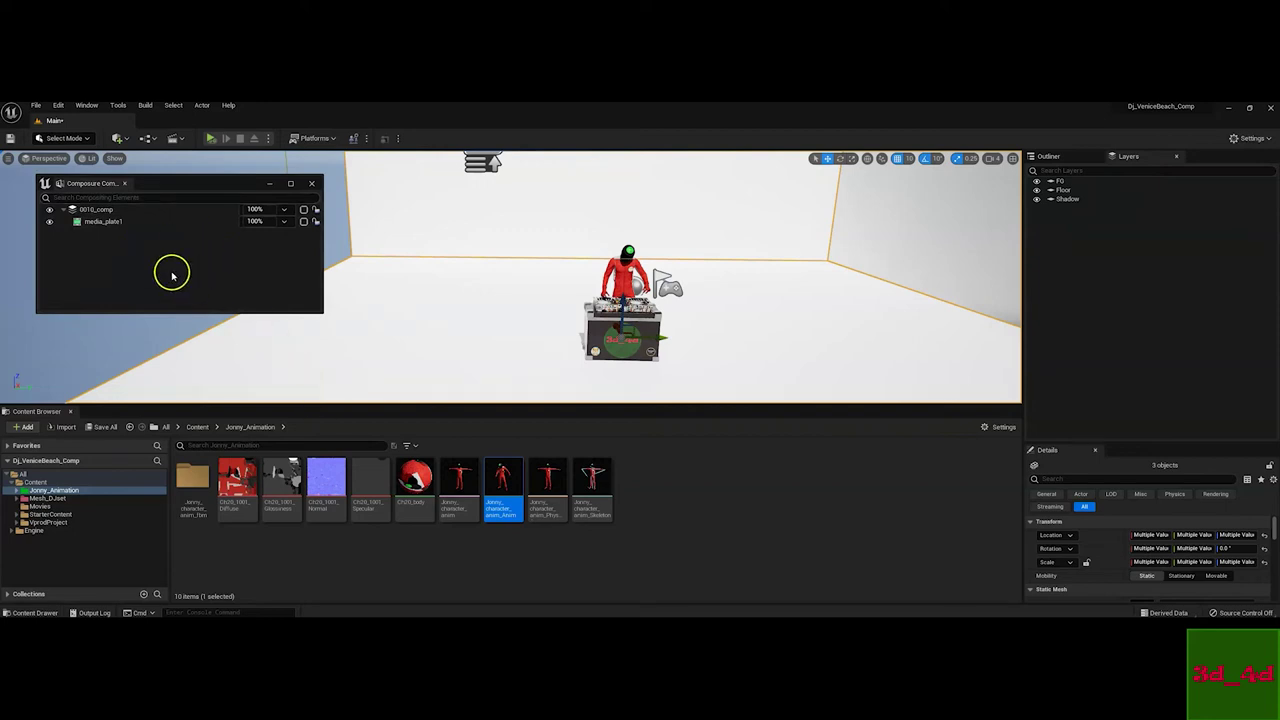
Add a CG layer element to 0010_comp and rename it Floor
drag(100, 183, 121, 174)
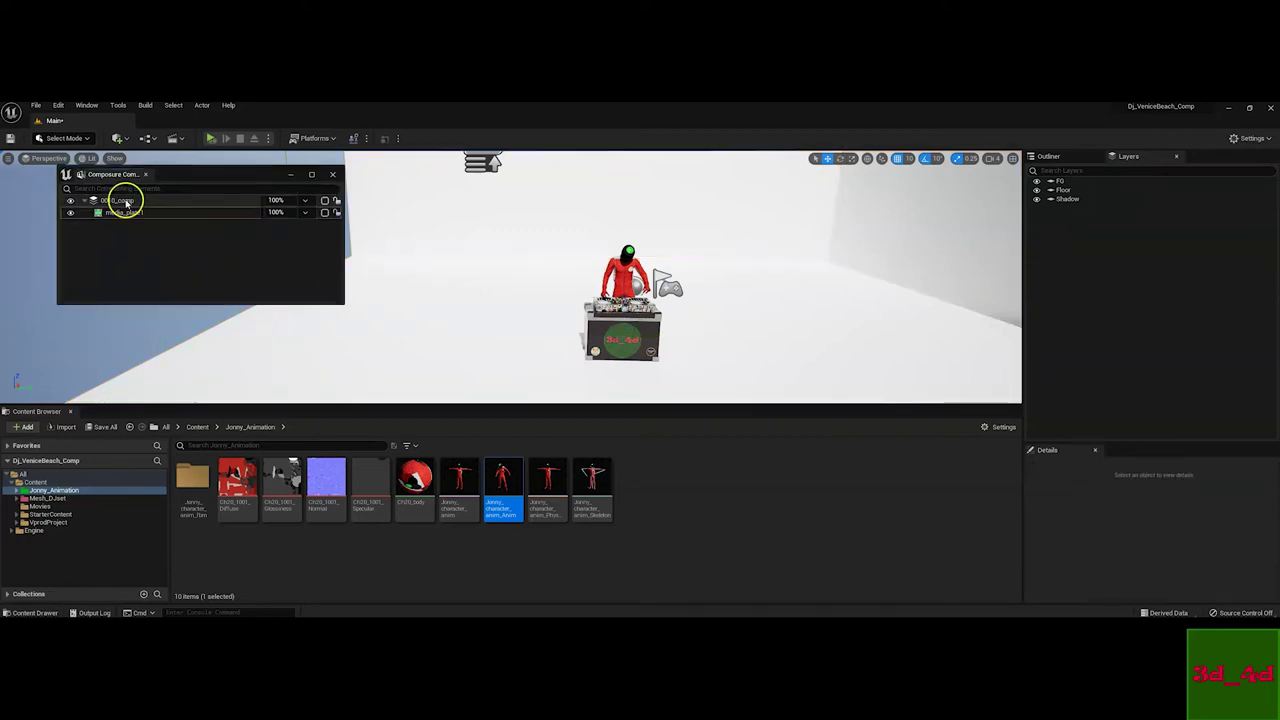
click(118, 200)
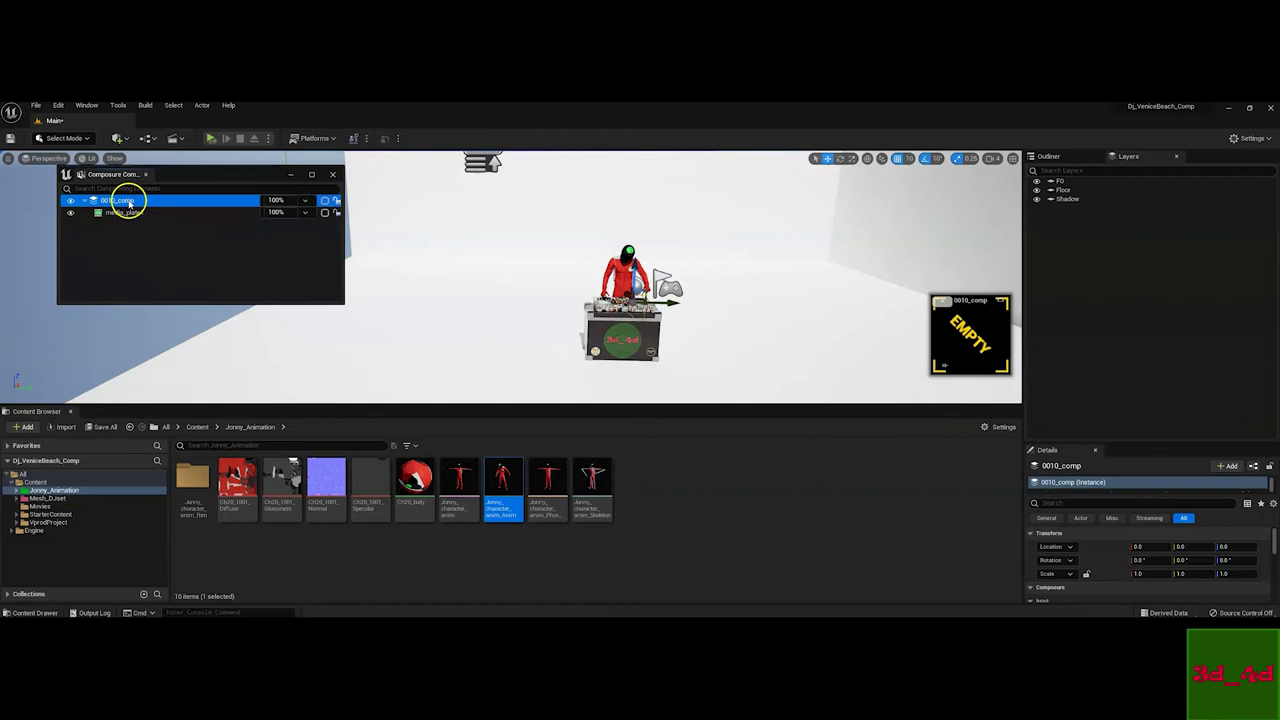
right_click(127, 203)
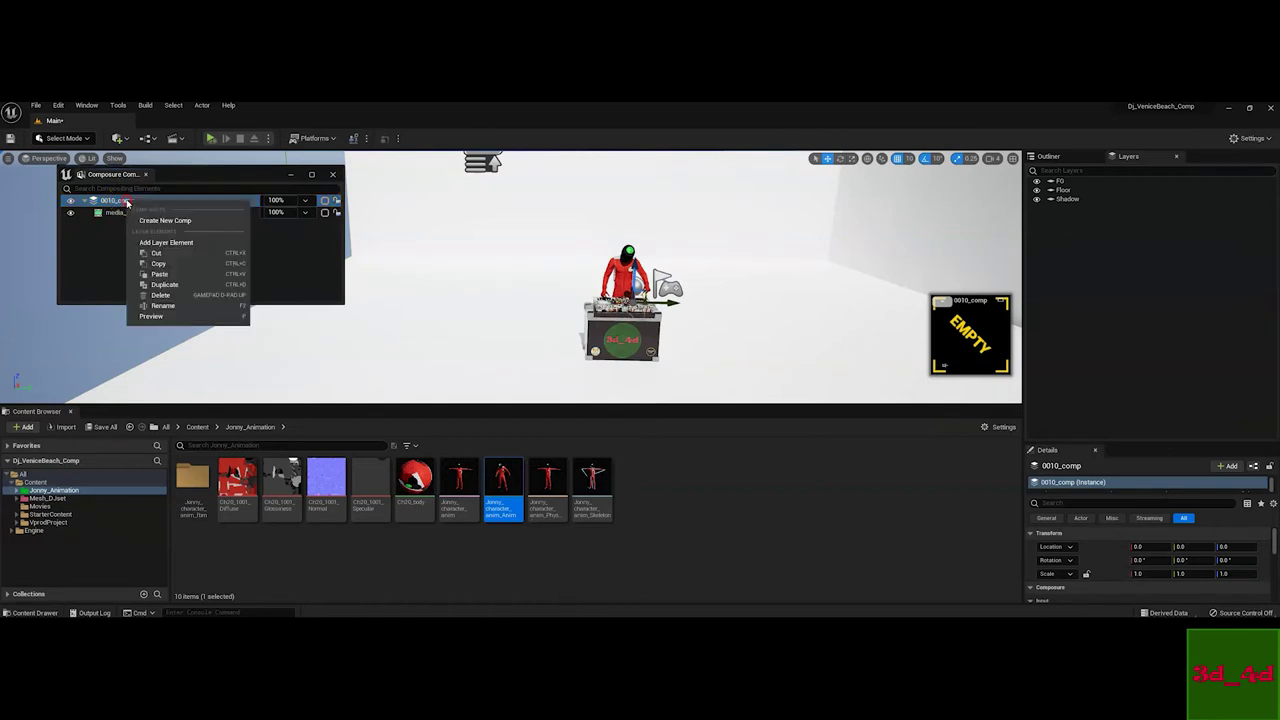
click(160, 243)
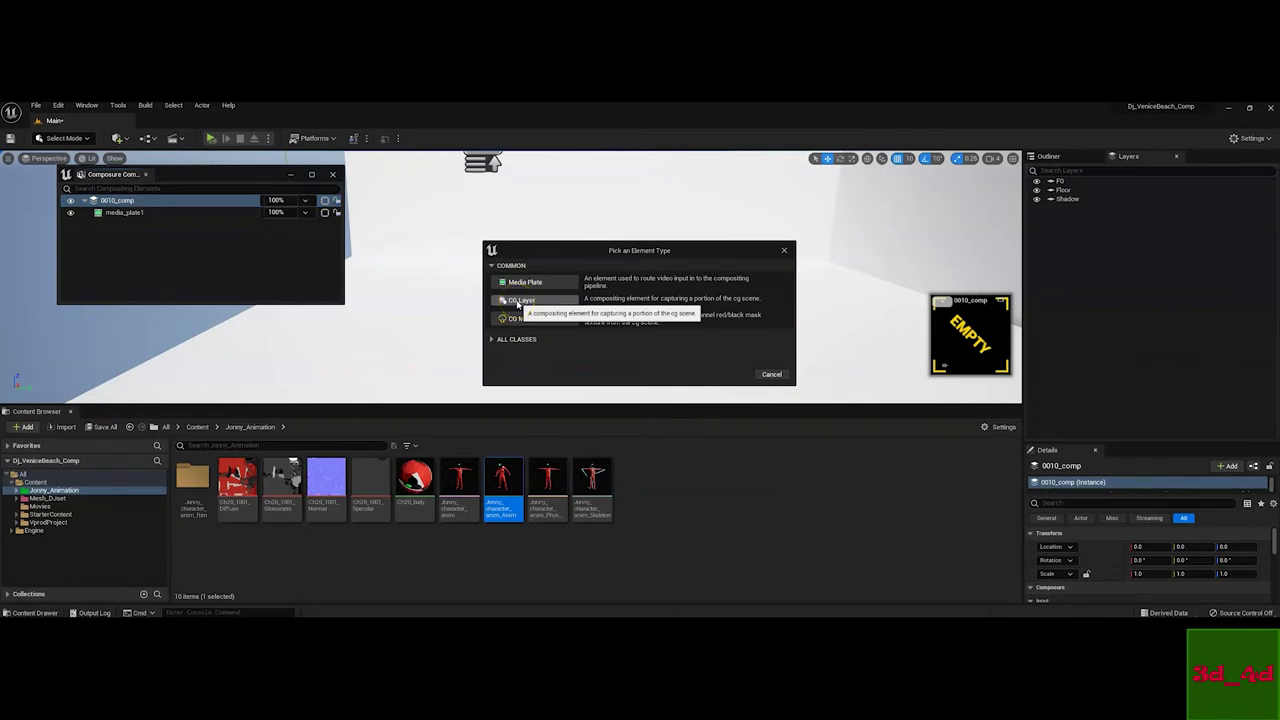
click(518, 301)
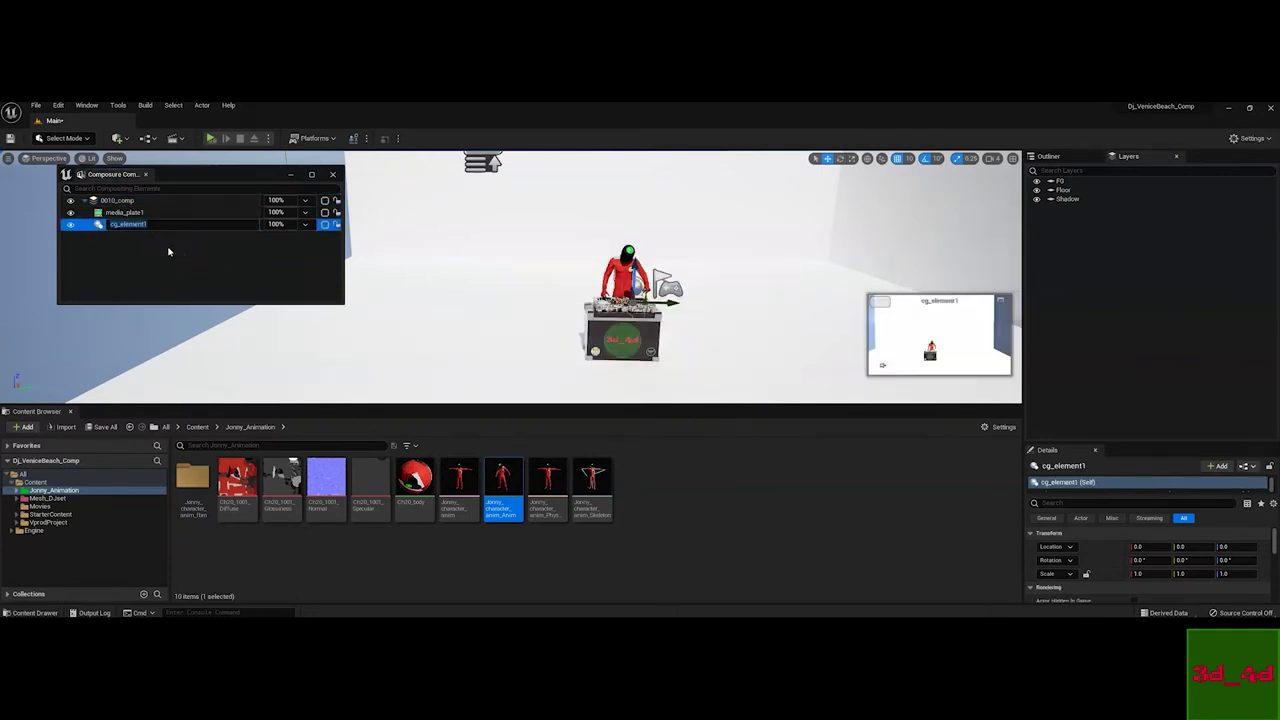
double_click(164, 224)
text(Floor)
key(Return)
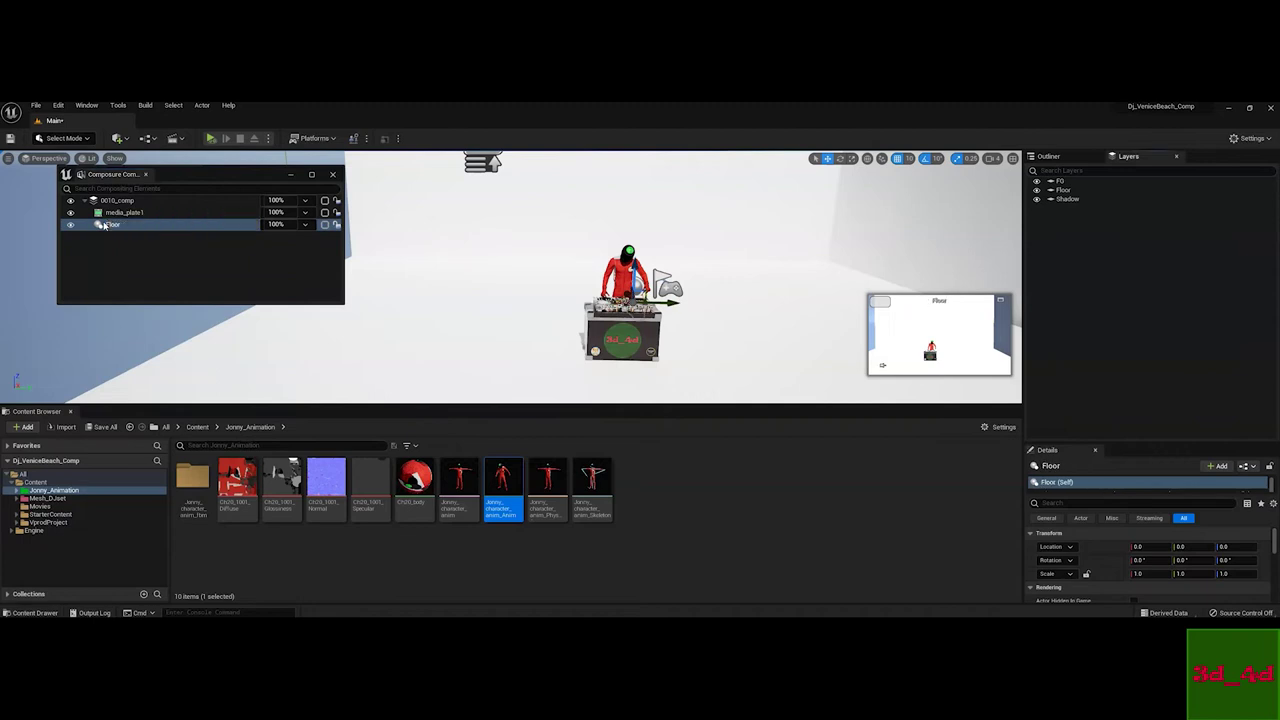
Duplicate the Floor element and name the copy Shadows
click(115, 226)
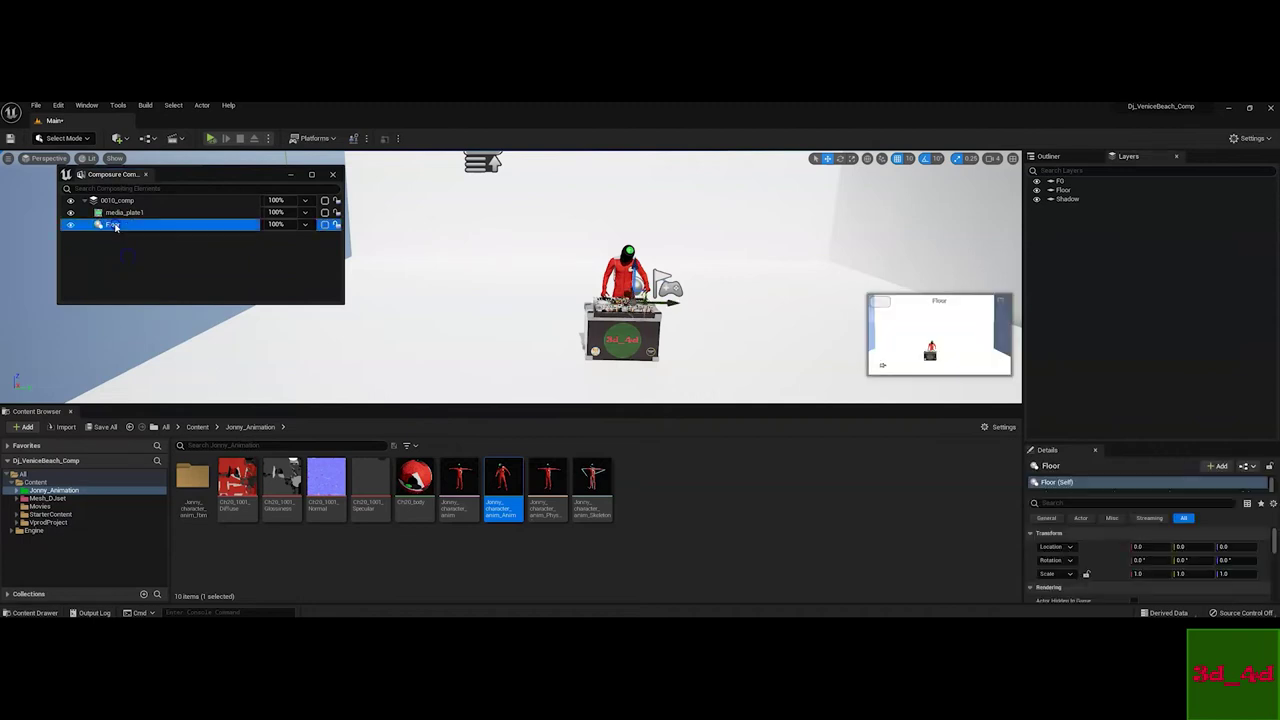
right_click(116, 227)
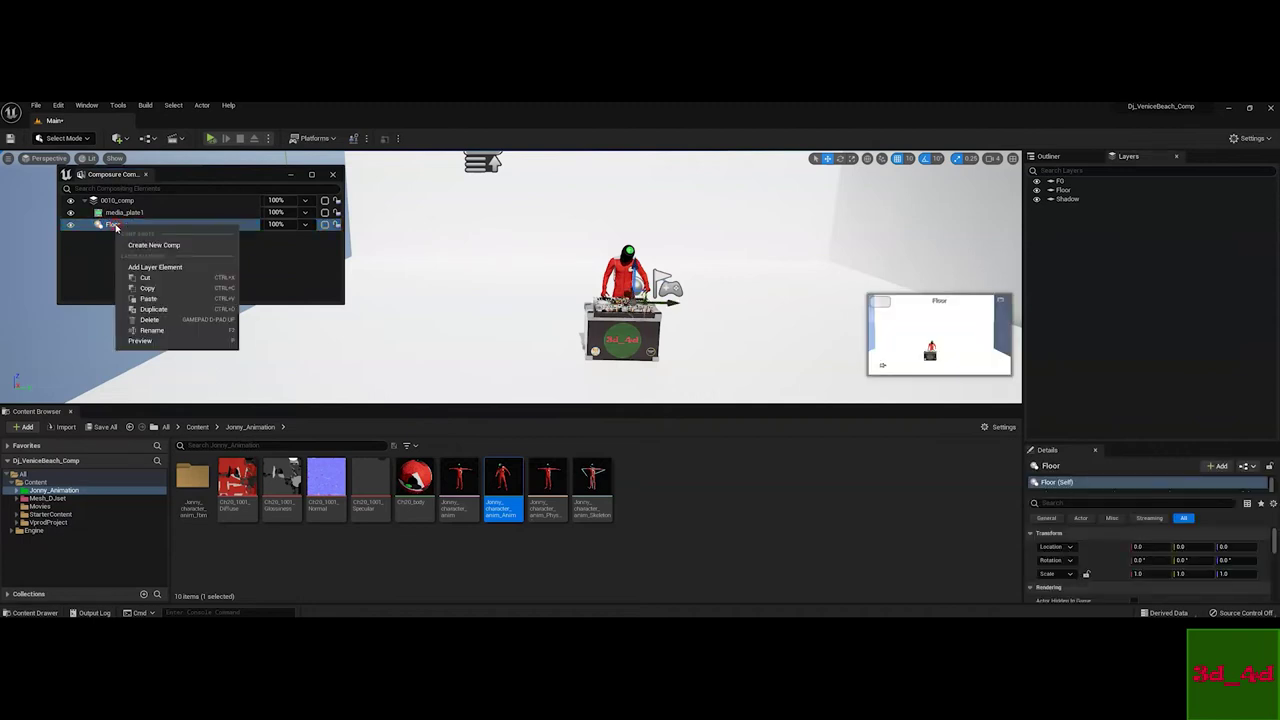
click(150, 308)
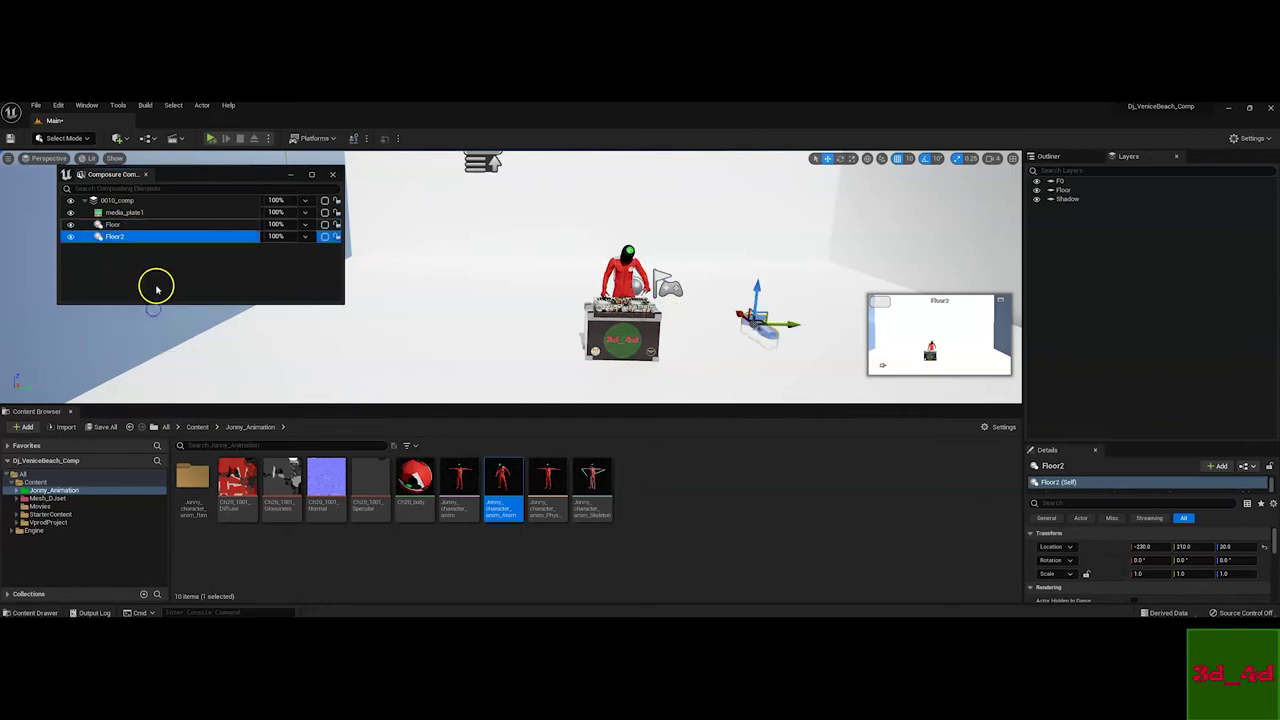
double_click(121, 240)
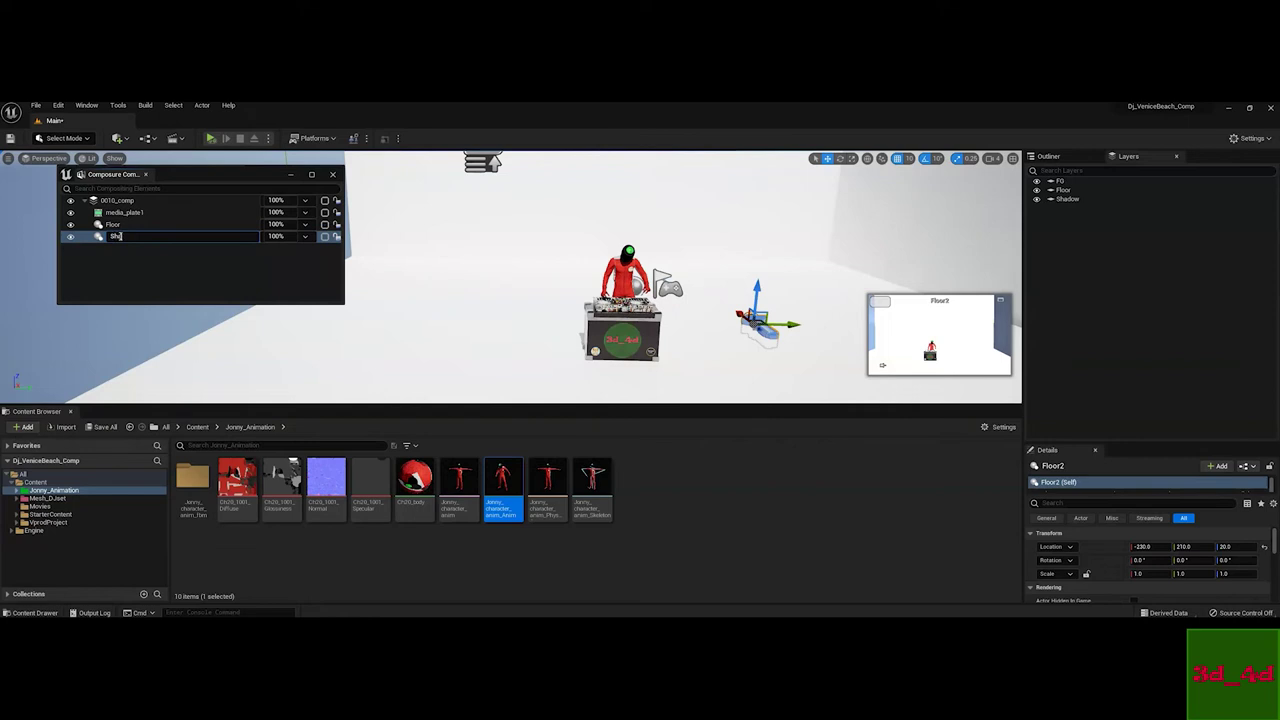
key(Return)
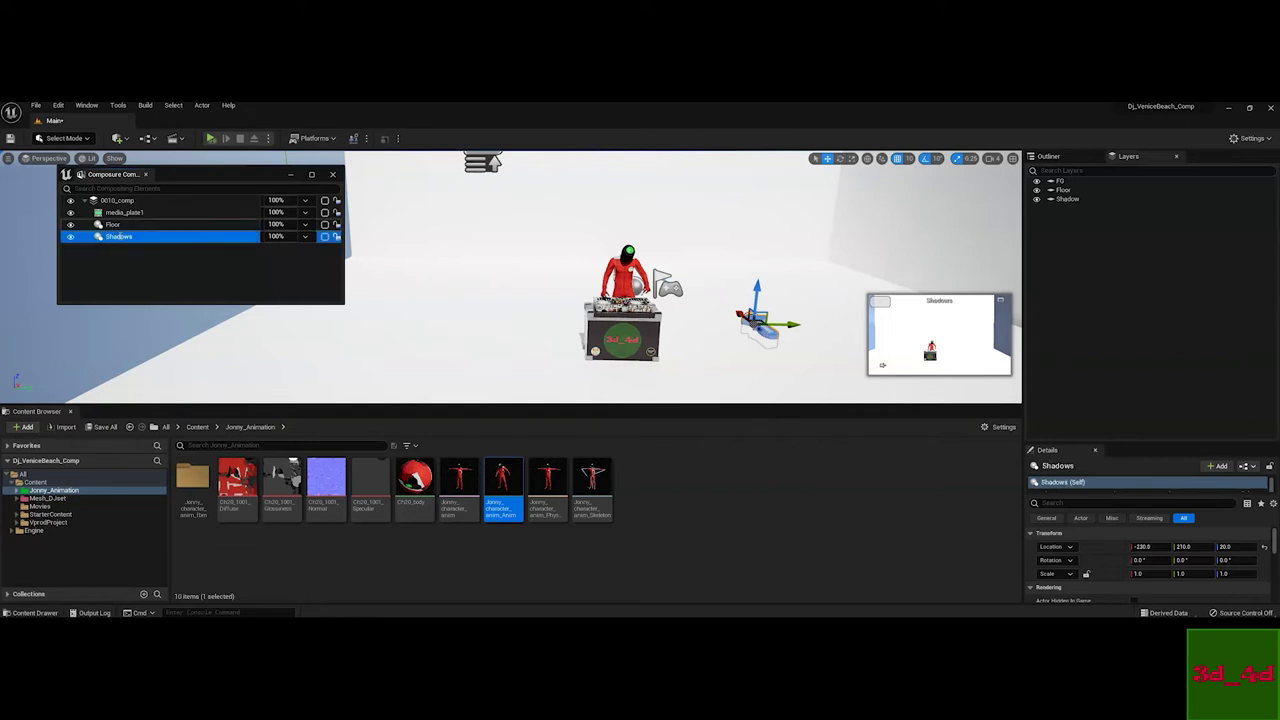
click(116, 225)
click(120, 236)
click(118, 224)
click(120, 236)
click(141, 254)
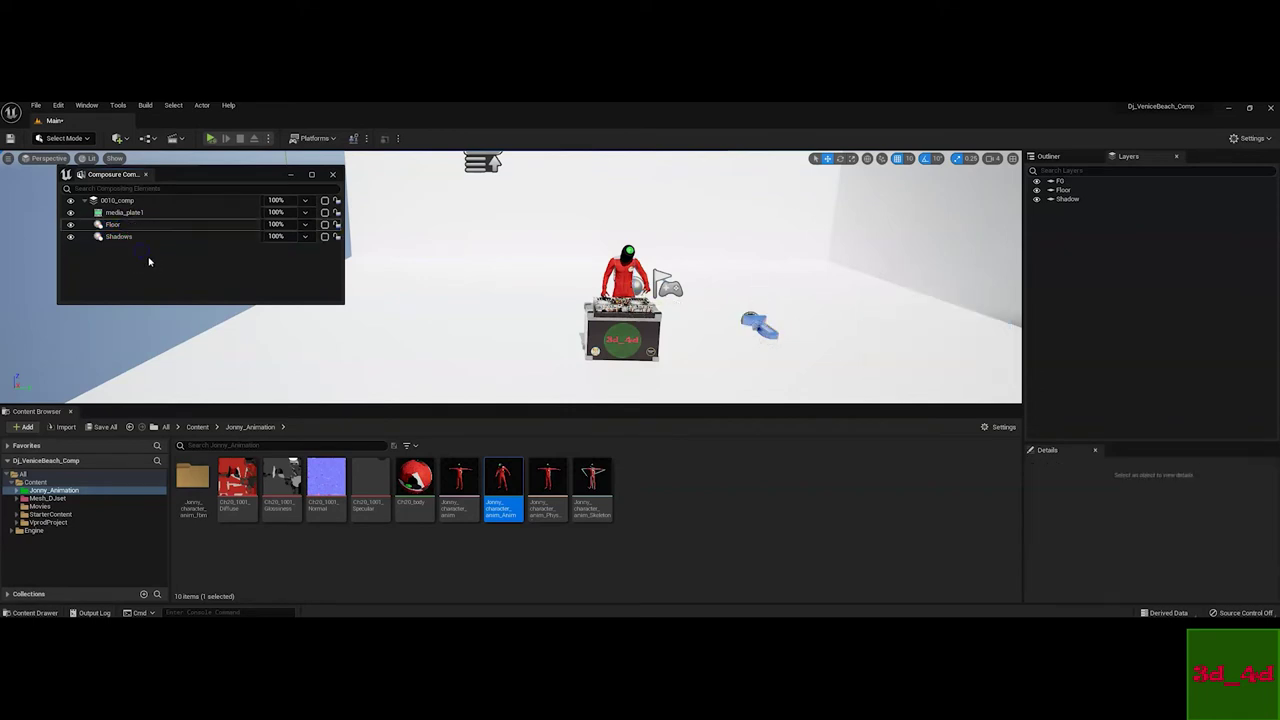
mouse_move(566, 318)
mouse_down()
mouse_move(566, 334)
mouse_move(643, 323)
mouse_up()
Add a Capture Actors entry to Floor with ActorSet set to the Floor layer (3 actors)
click(123, 225)
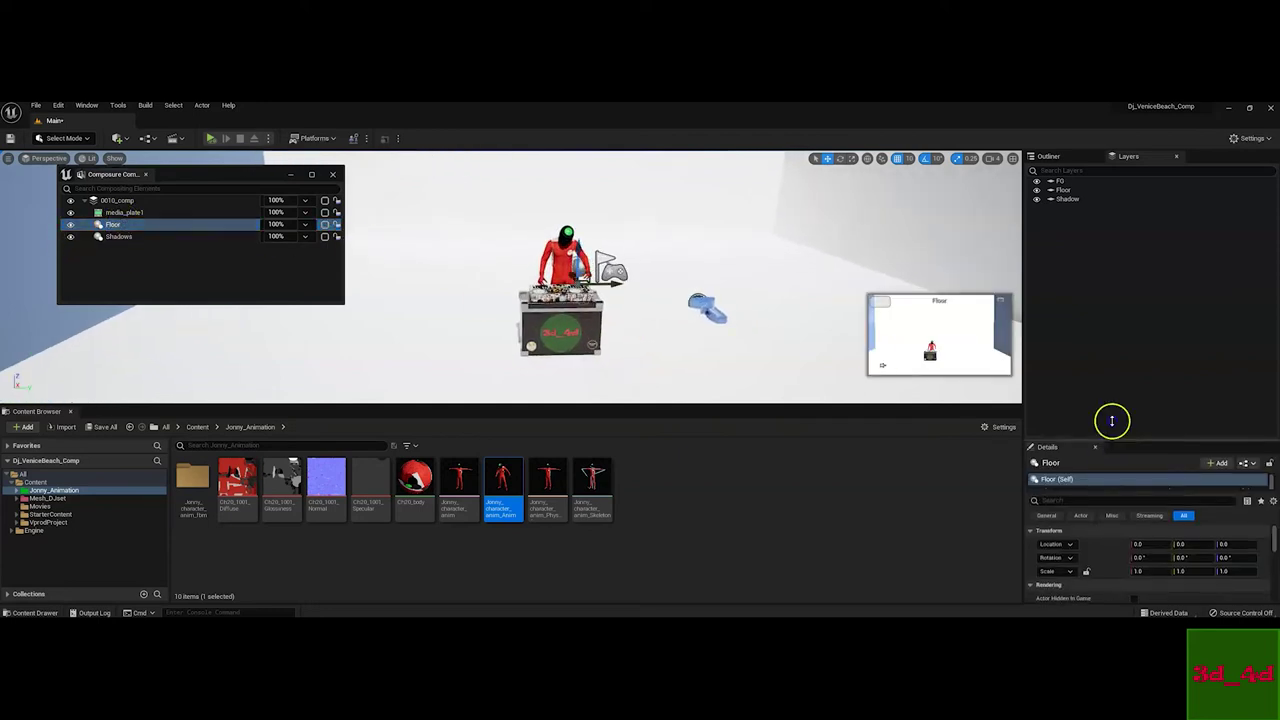
drag(1111, 421, 1111, 293)
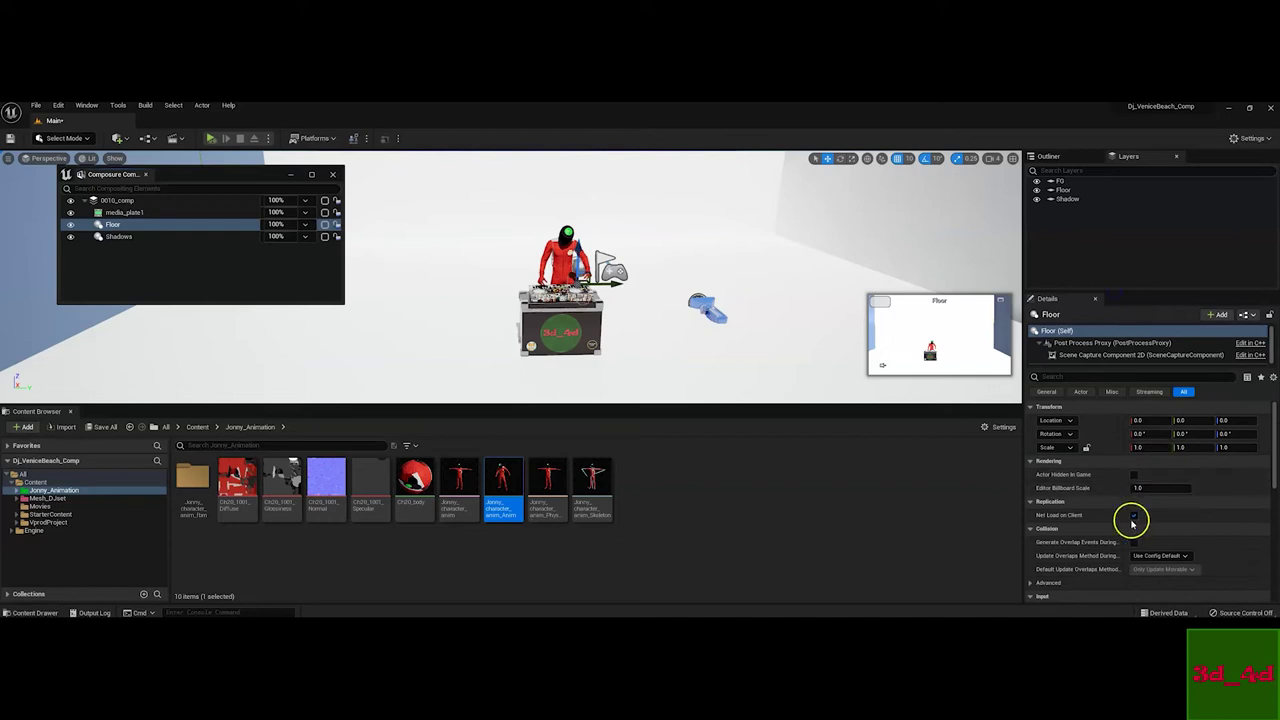
scroll(1100, 538, down, 4)
scroll(1098, 540, down, 2)
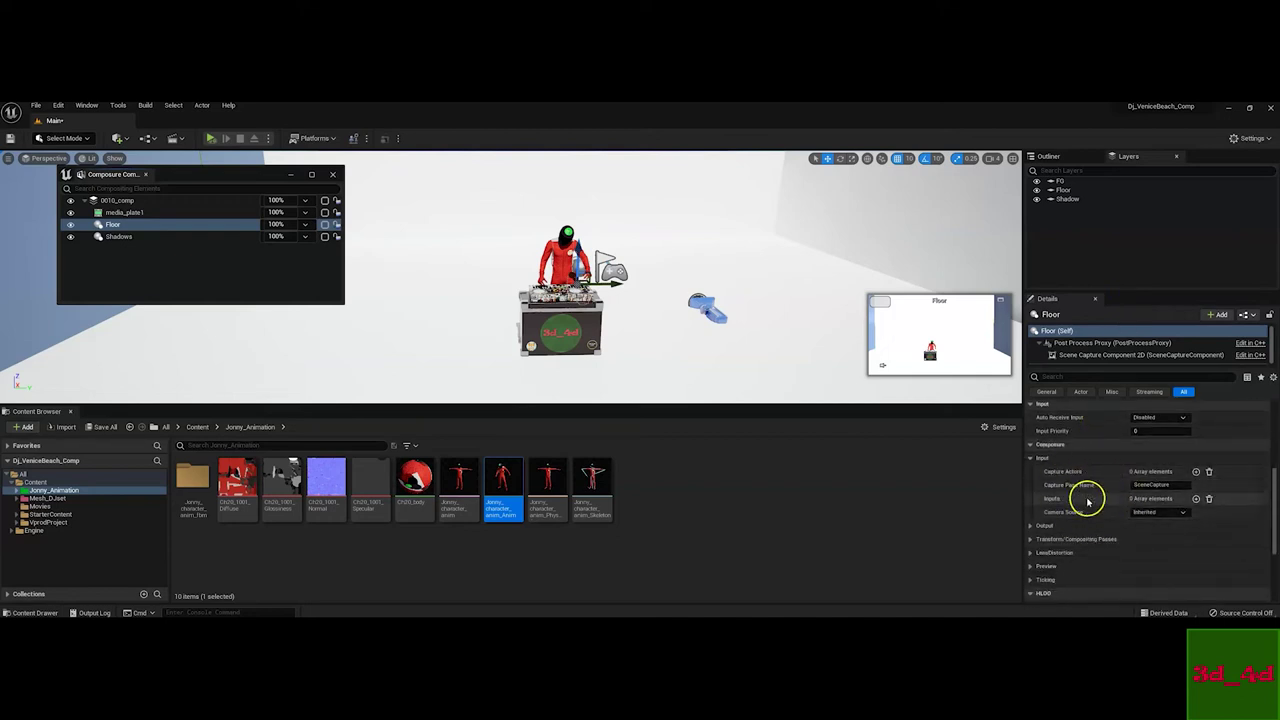
click(1196, 472)
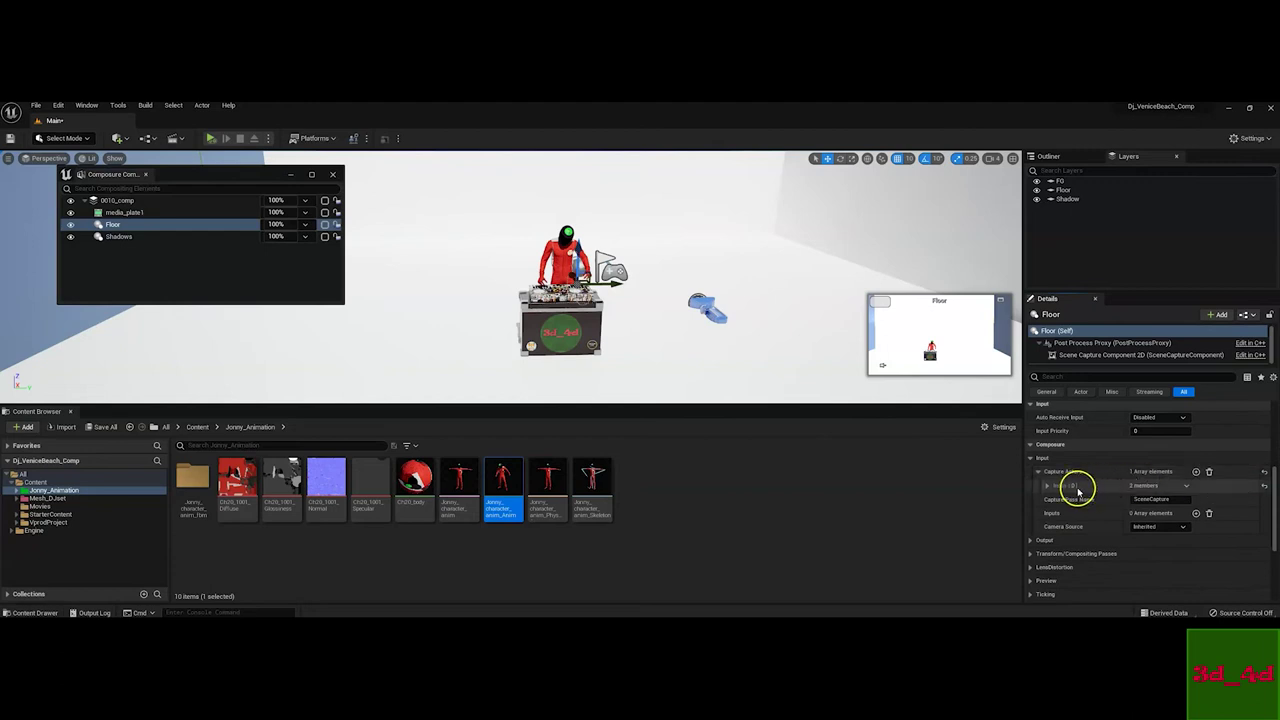
click(1047, 486)
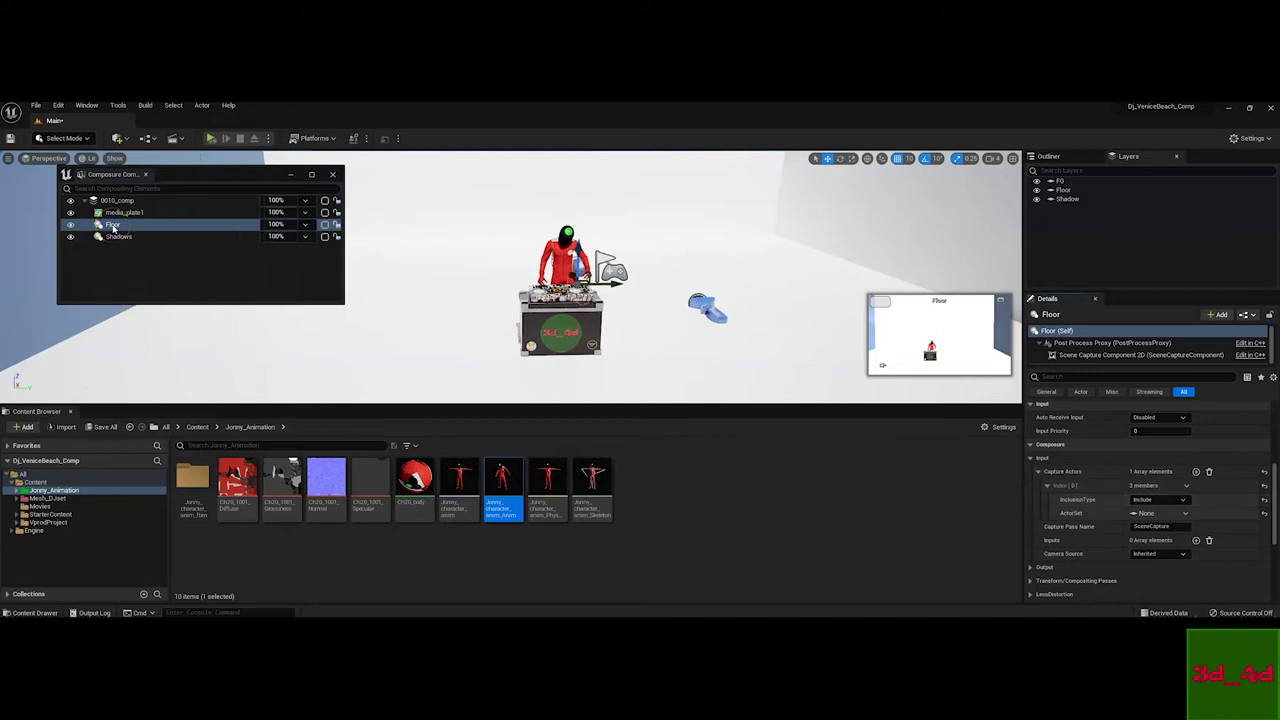
click(1185, 516)
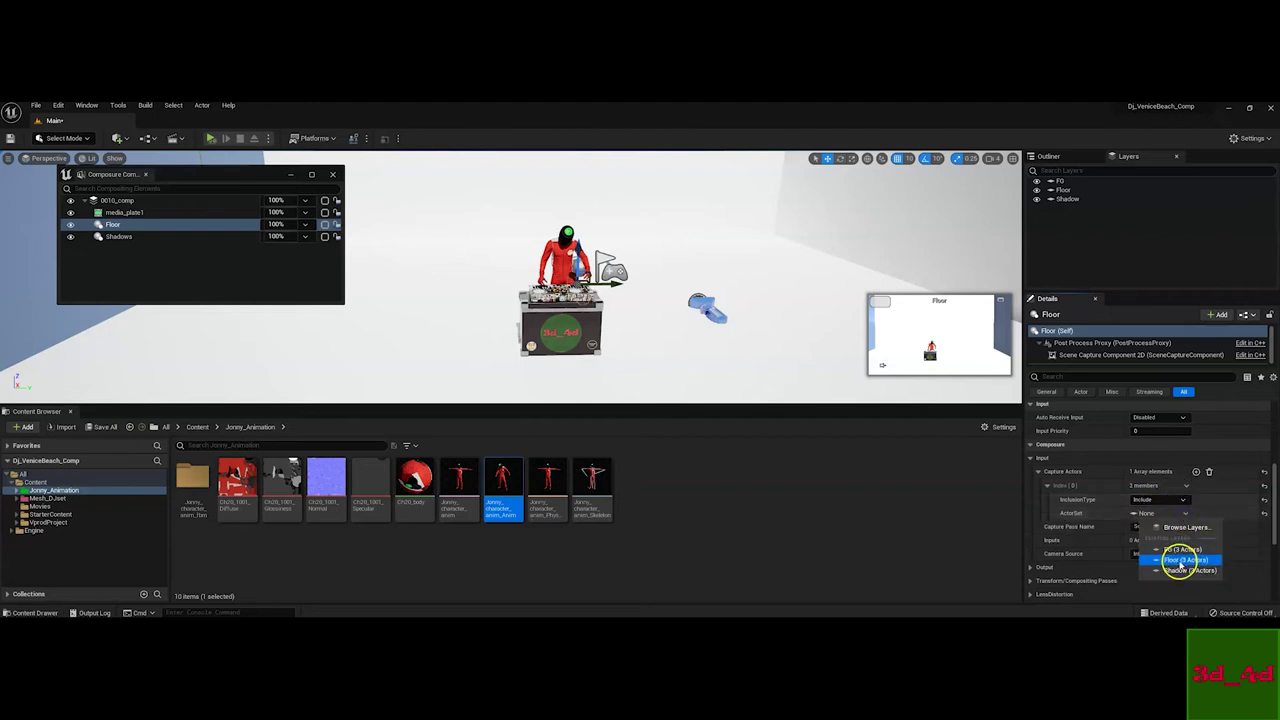
click(1181, 561)
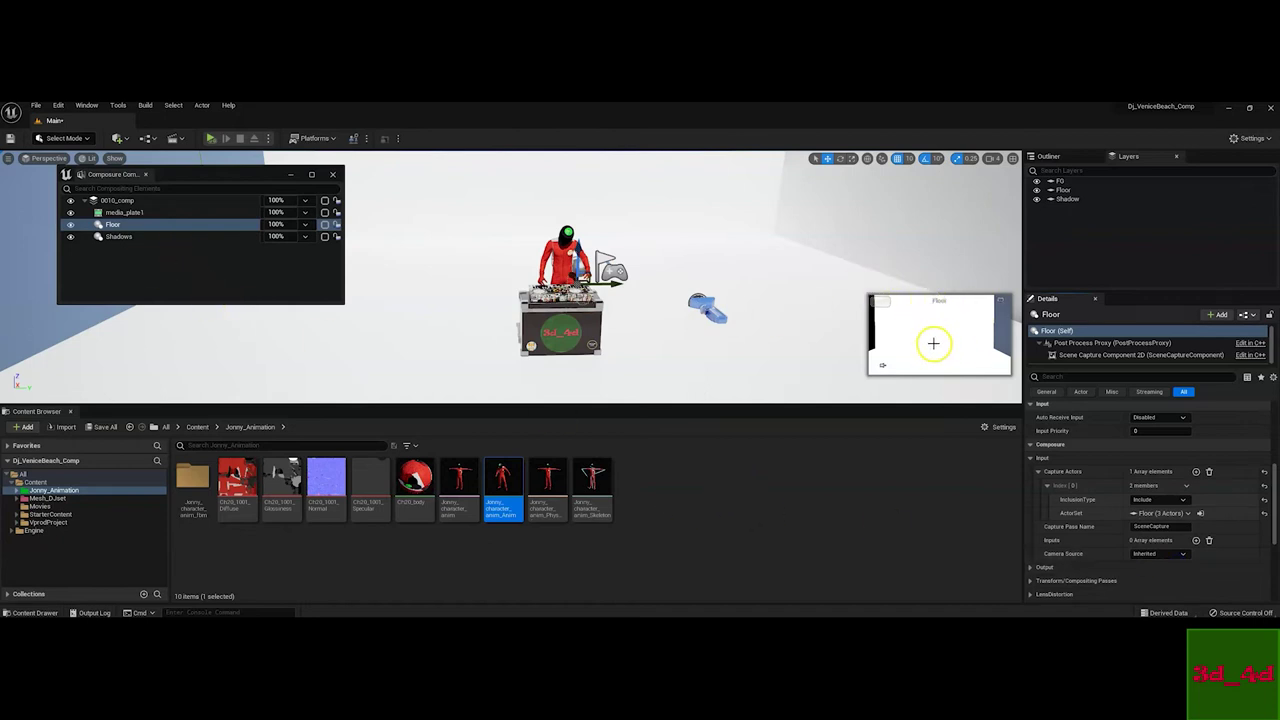
click(200, 265)
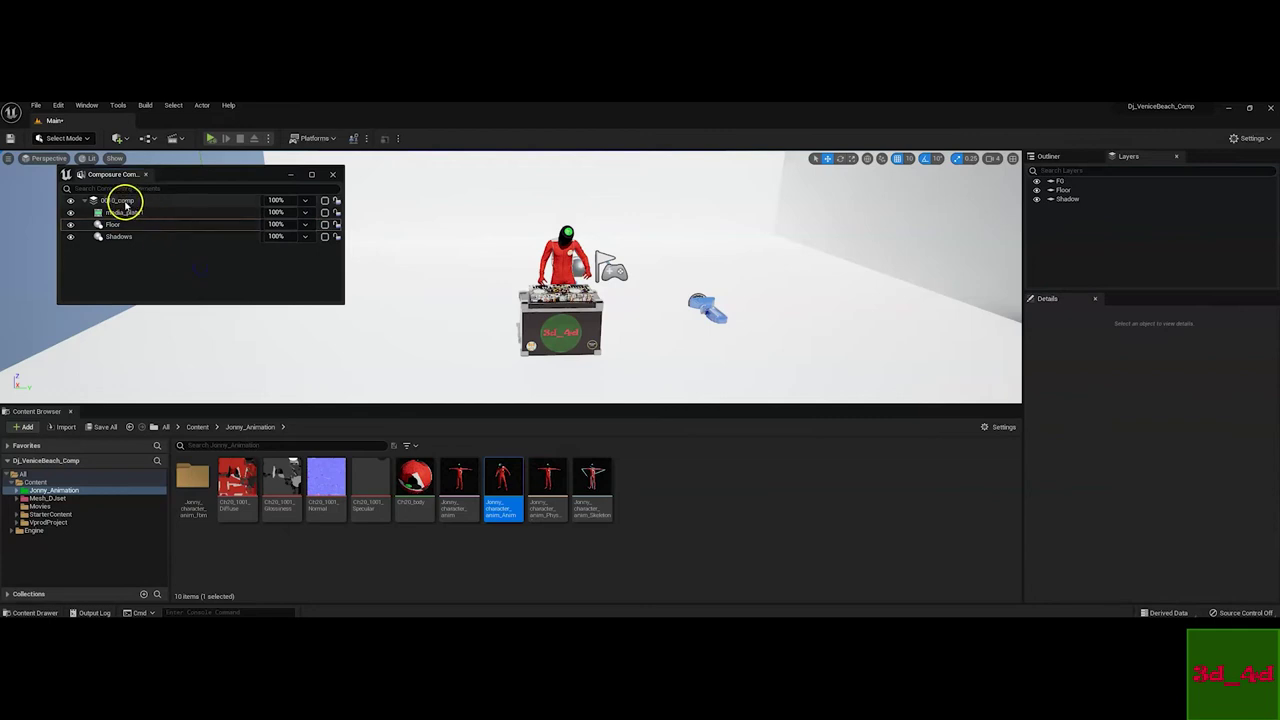
Add a new CG layer element under 0010_comp and rename it FG
click(126, 204)
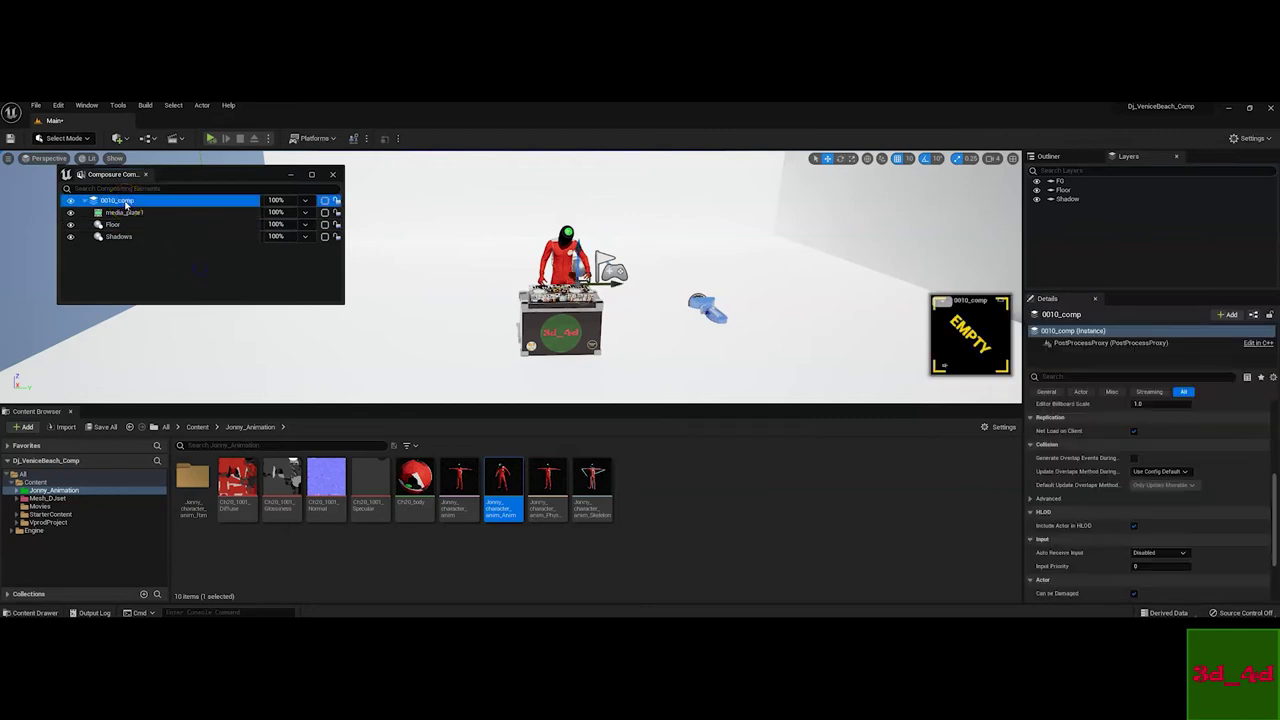
right_click(126, 203)
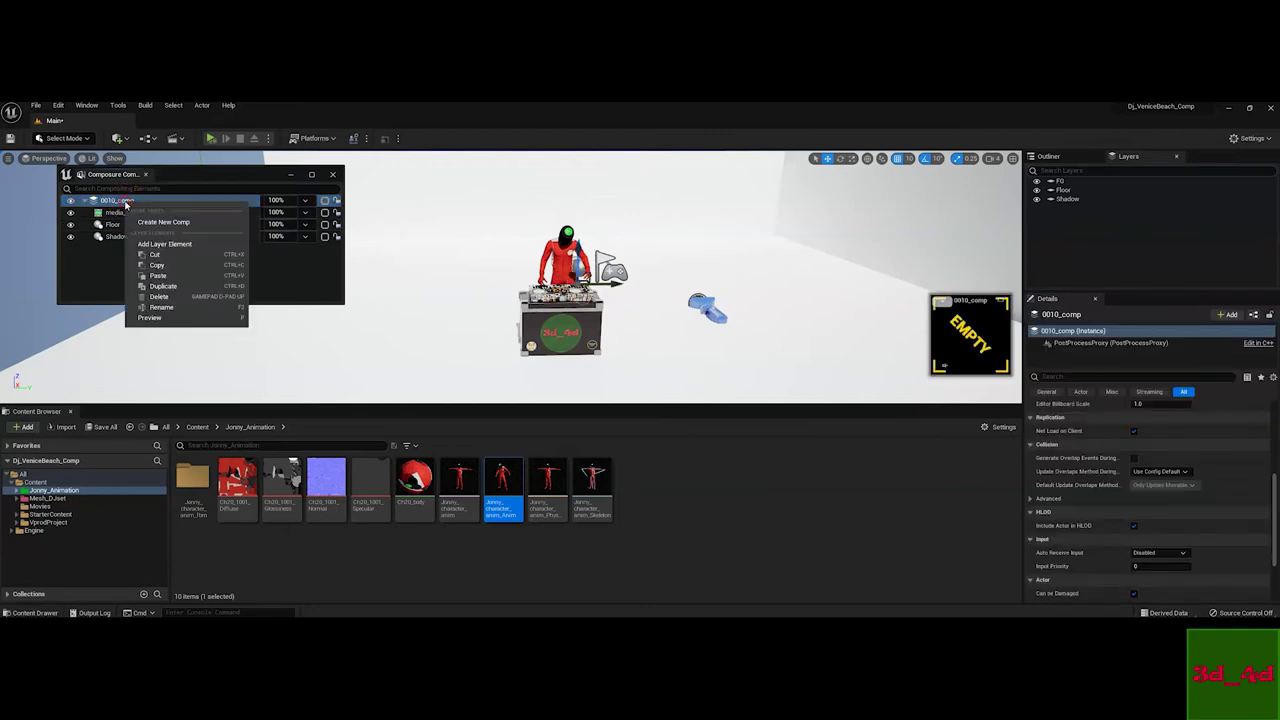
click(163, 245)
click(524, 300)
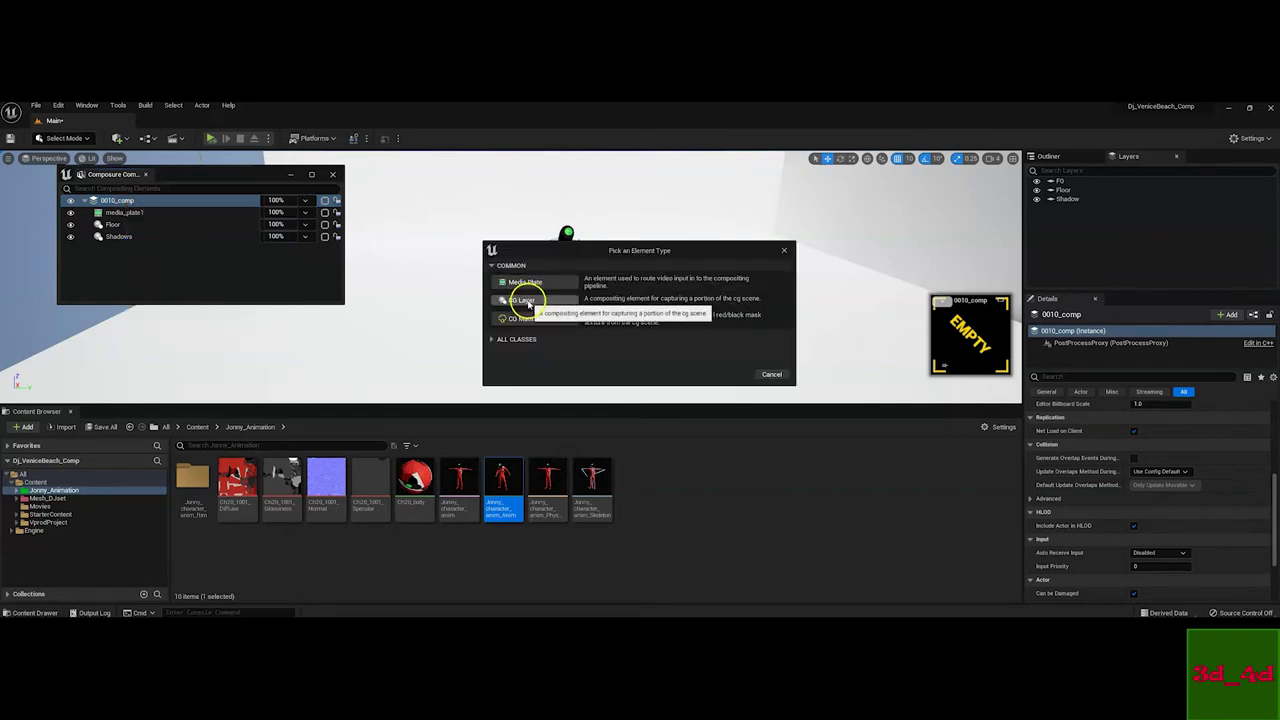
click(526, 301)
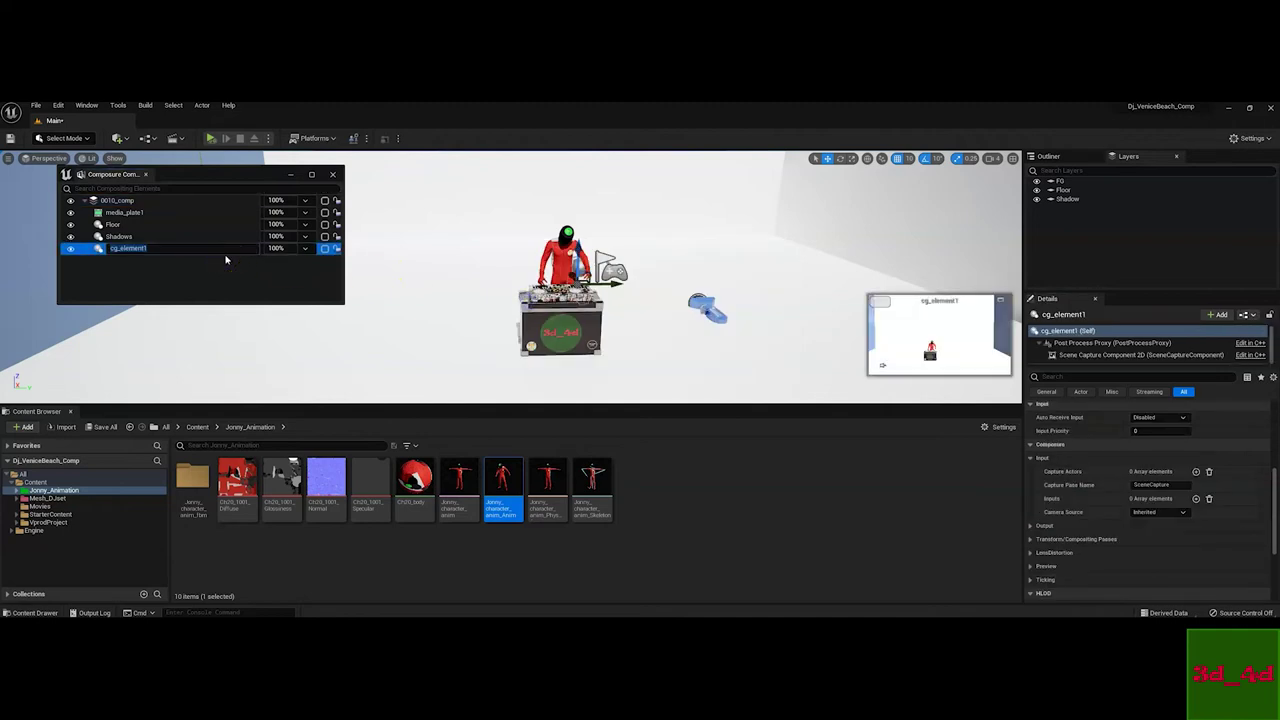
double_click(163, 250)
click(171, 271)
click(125, 226)
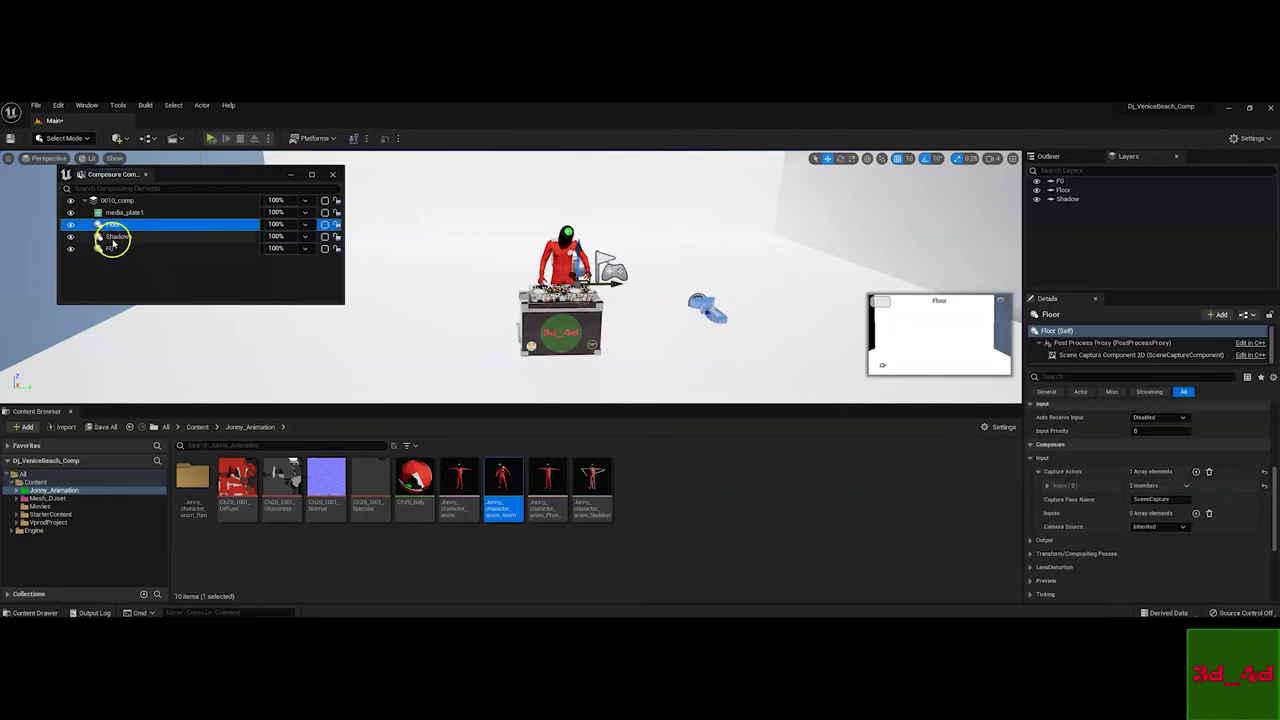
click(108, 249)
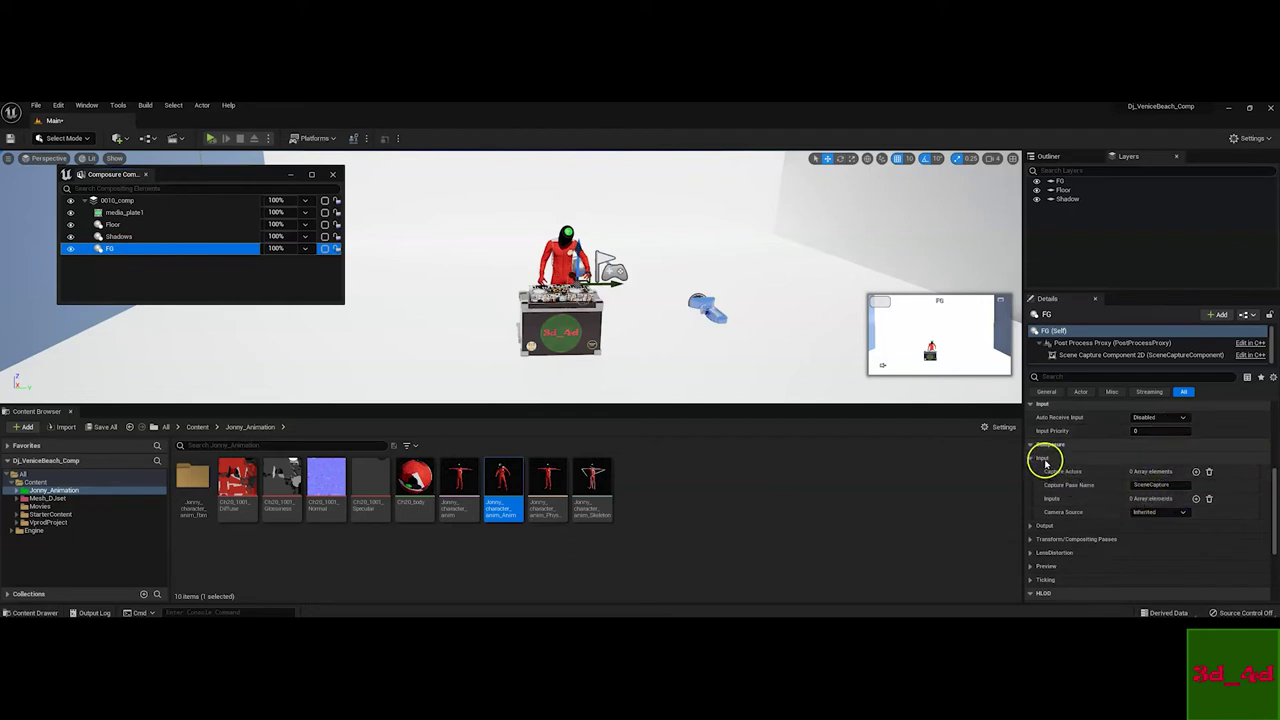
Add a Capture Actors entry to FG with ActorSet set to the FG layer (3 actors)
click(1196, 472)
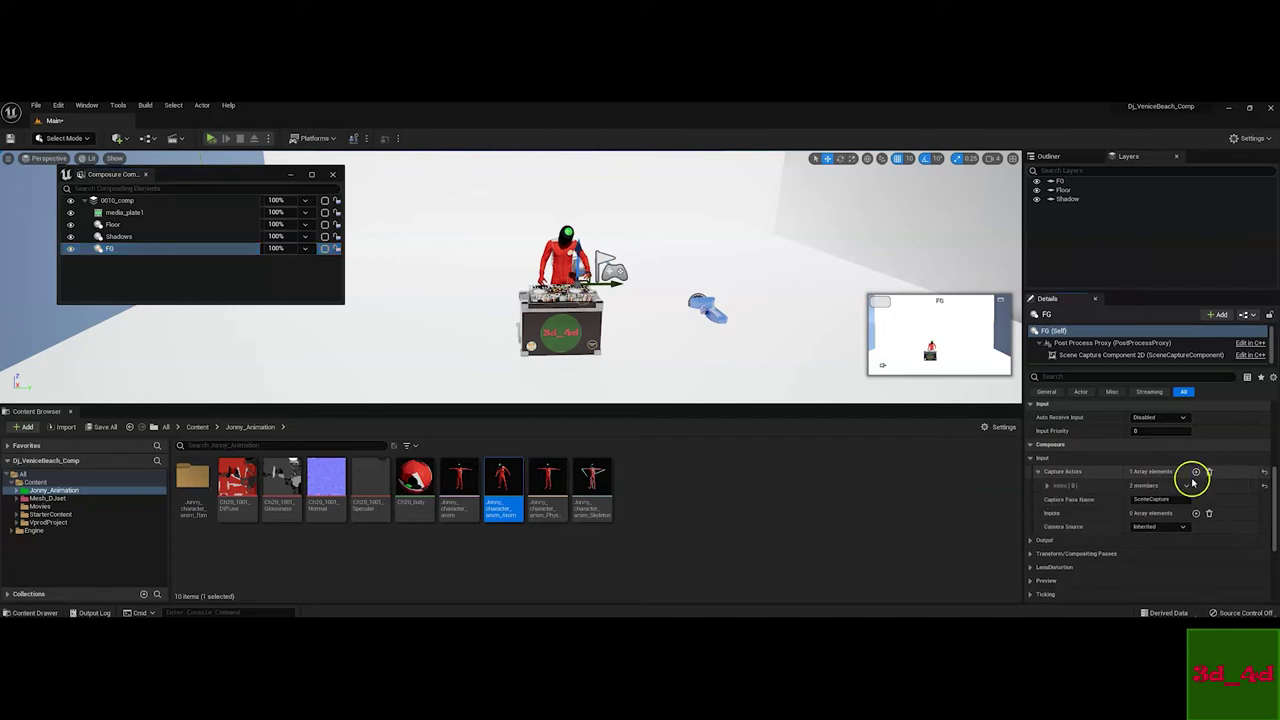
click(1047, 485)
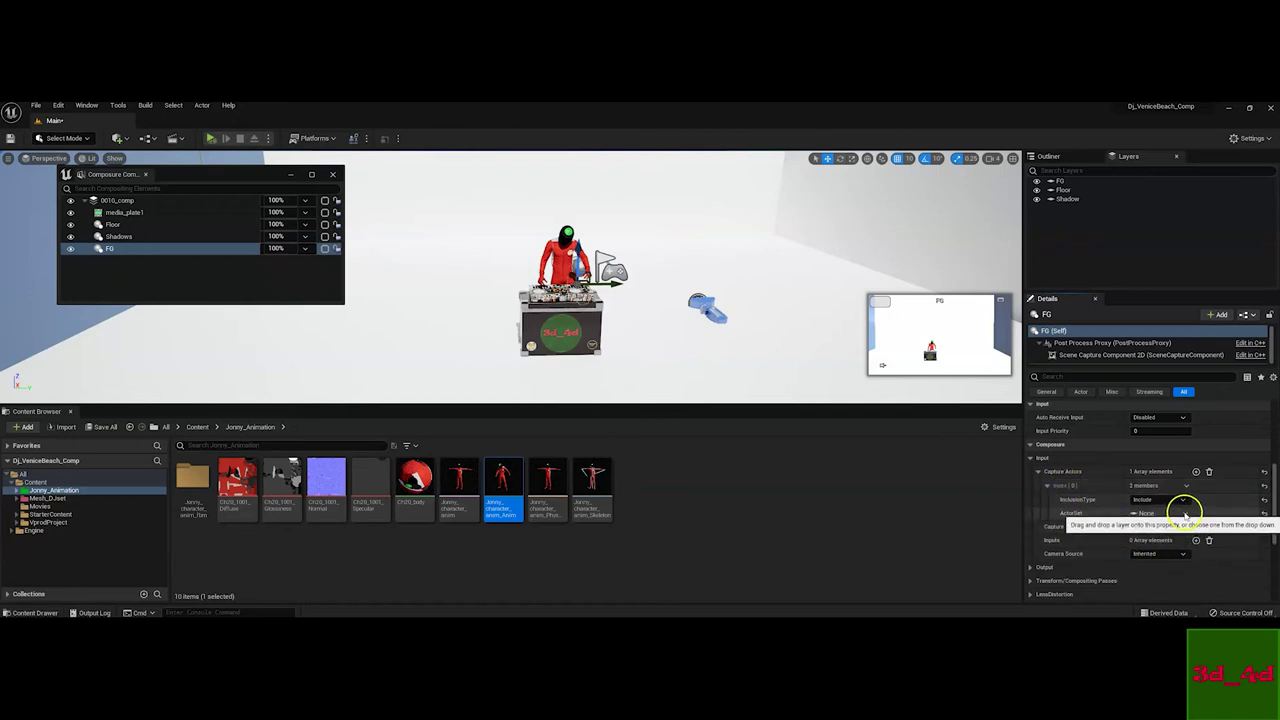
click(1185, 514)
click(1178, 549)
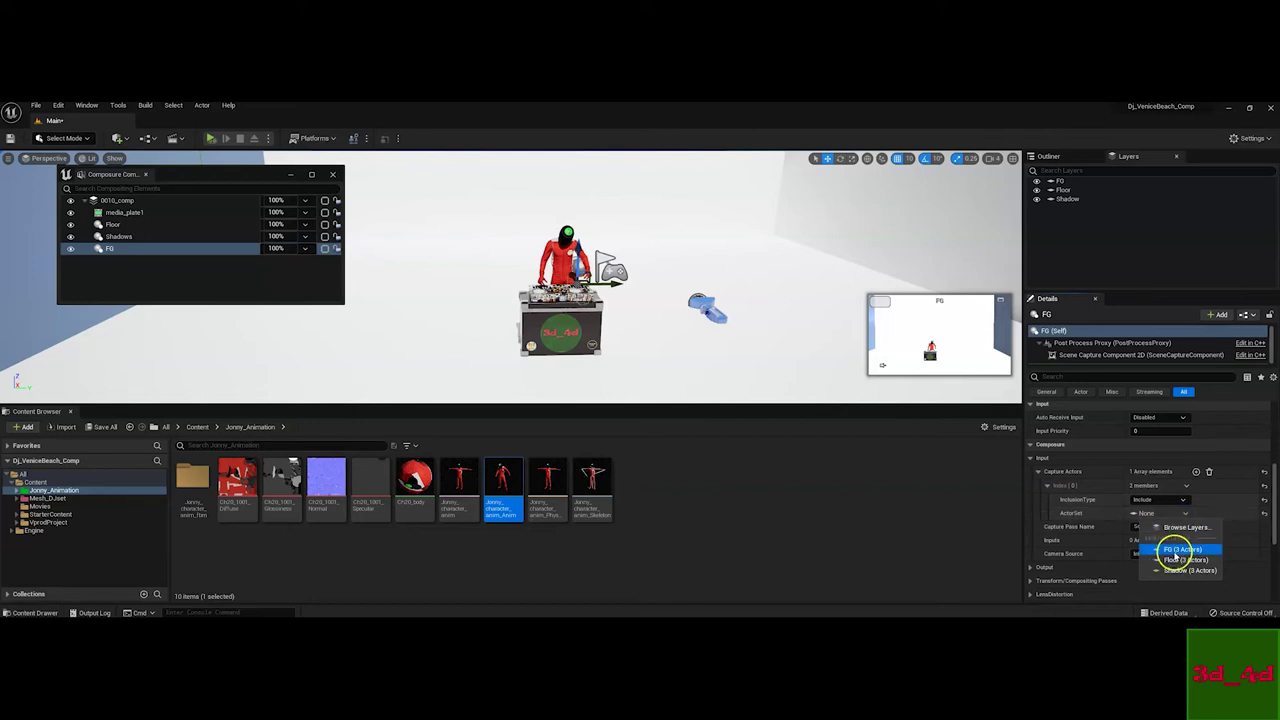
click(1037, 183)
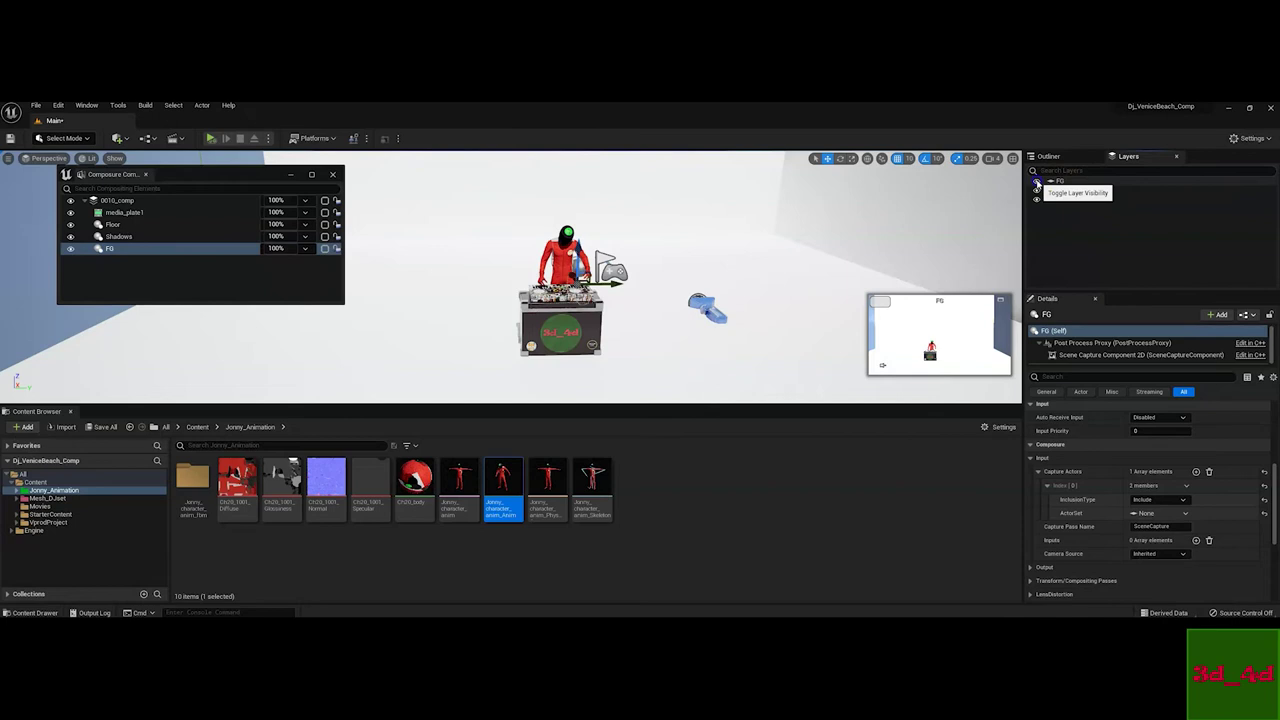
click(1037, 183)
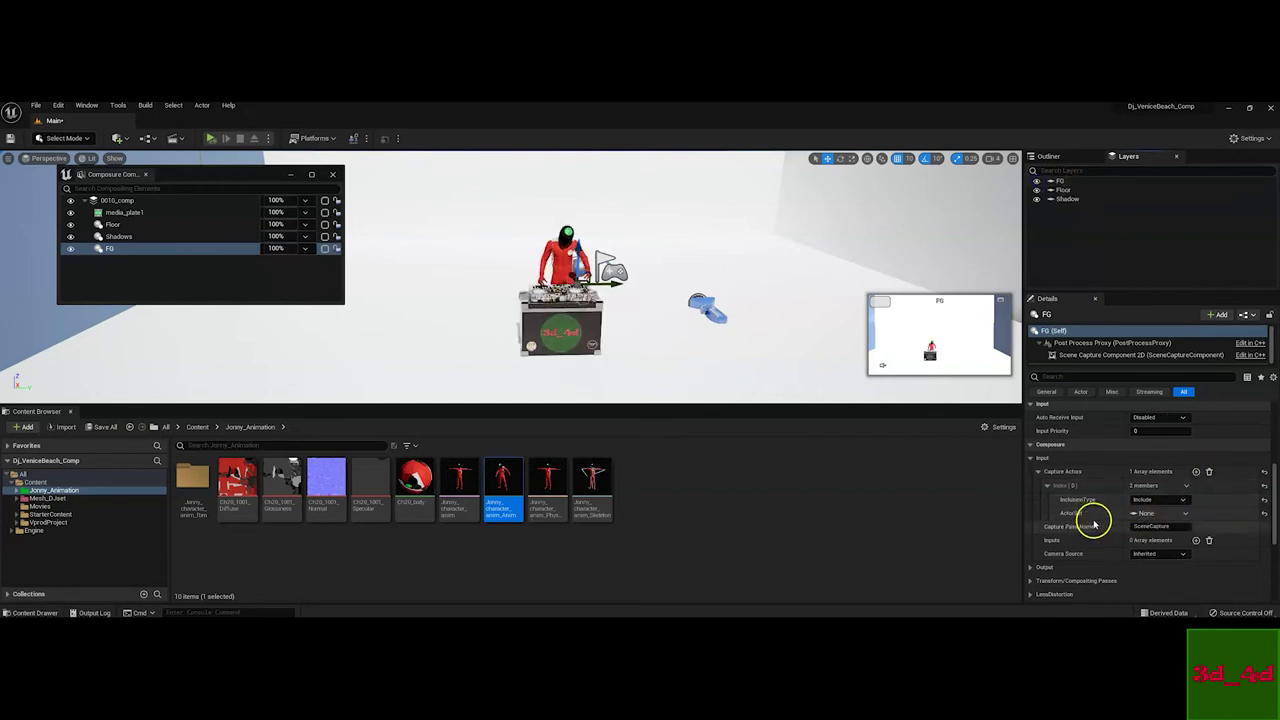
click(1182, 513)
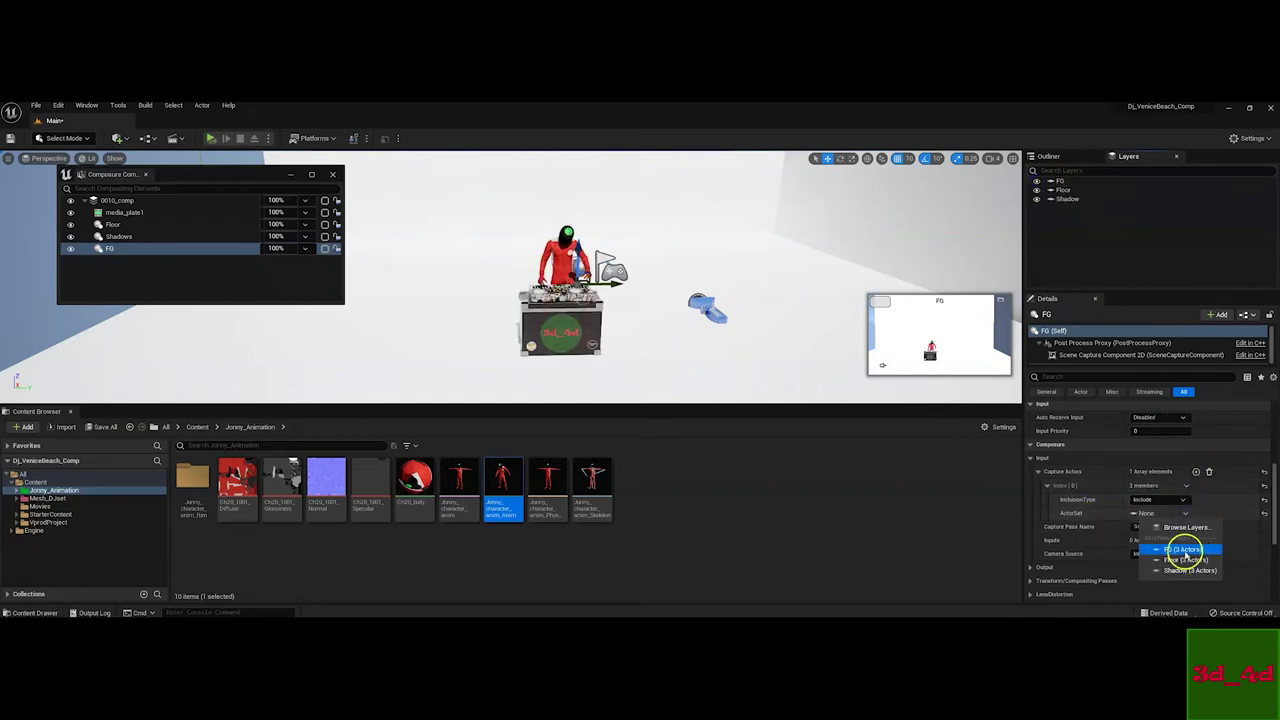
click(1181, 551)
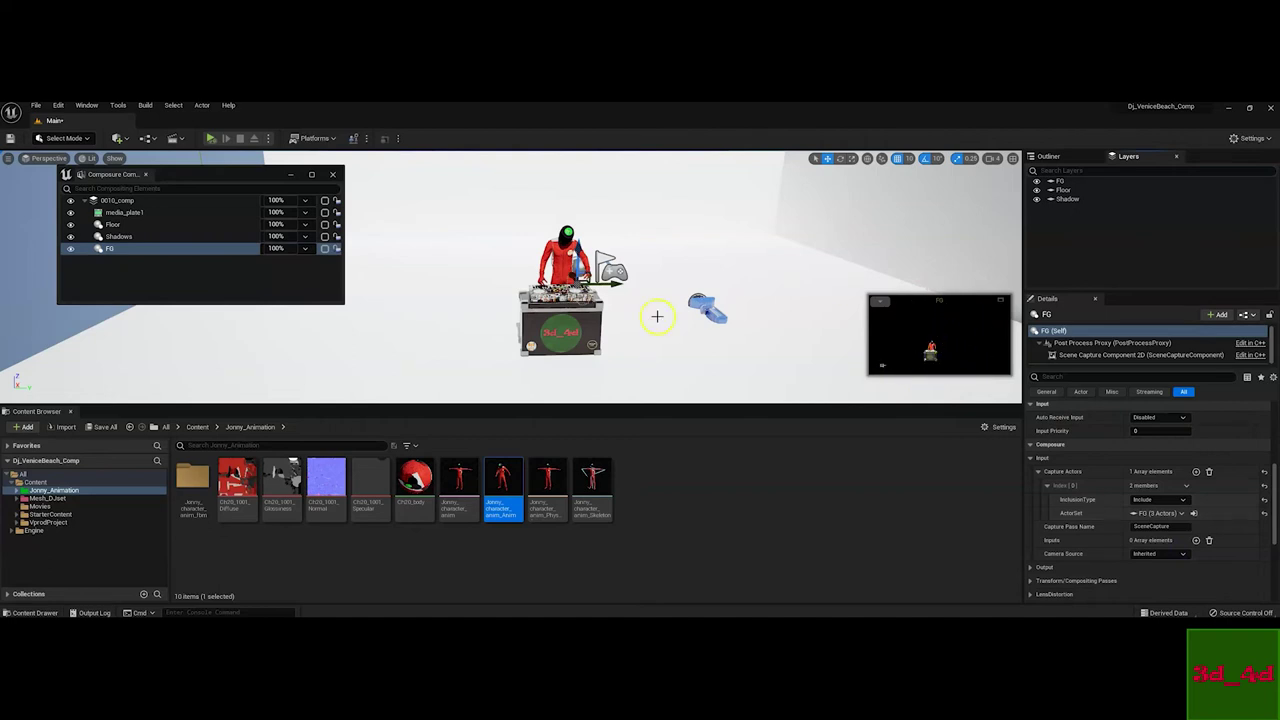
click(120, 237)
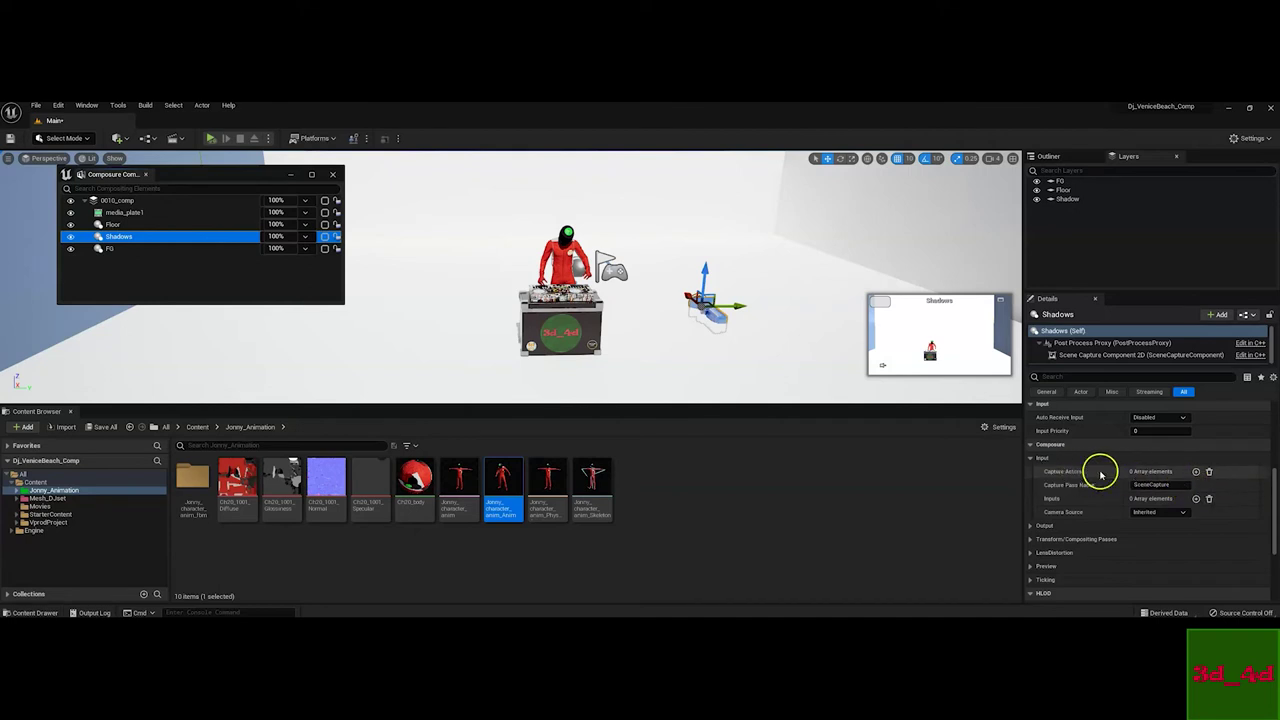
Give Shadows two Capture Actors entries, set to the FG and Floor layers
click(1197, 472)
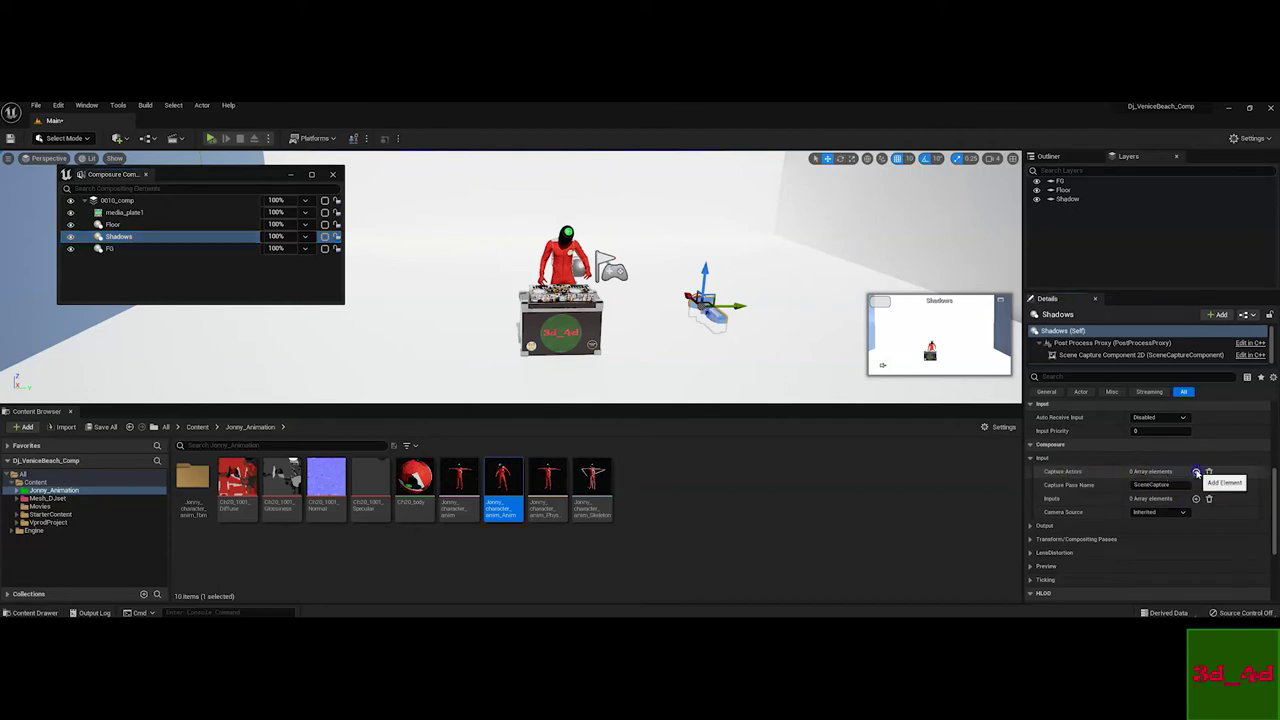
click(1048, 486)
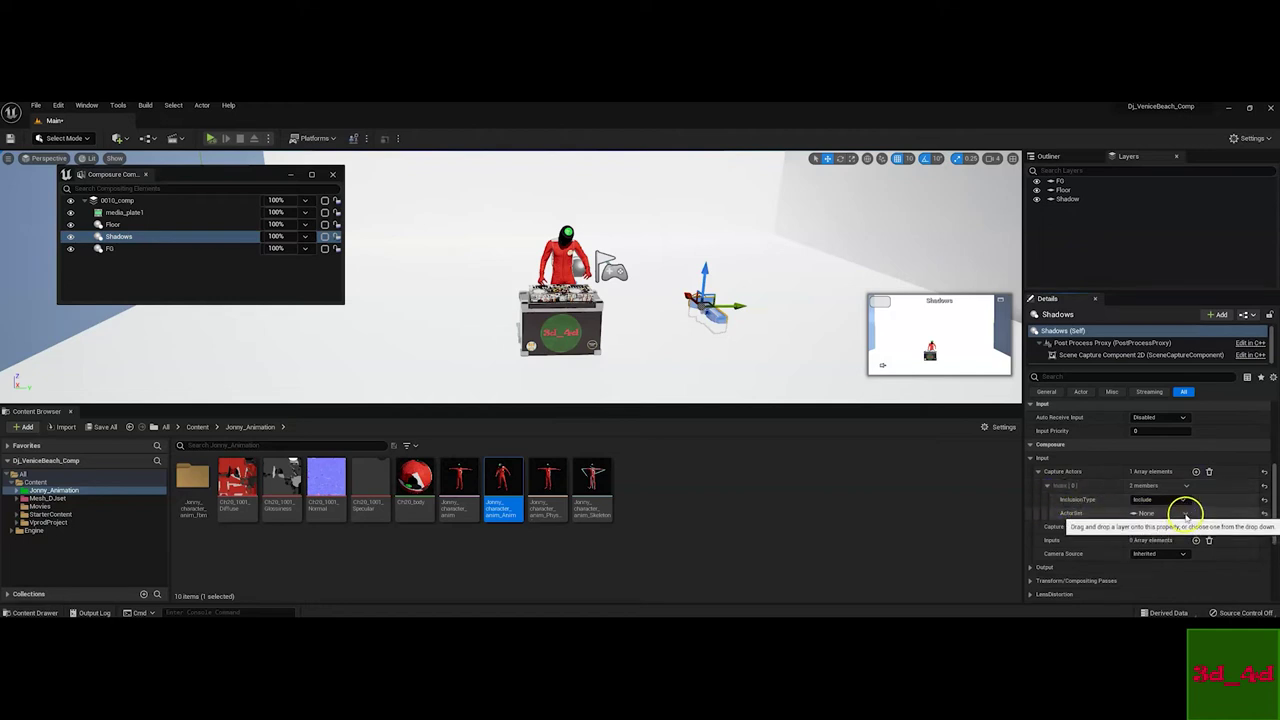
click(1187, 514)
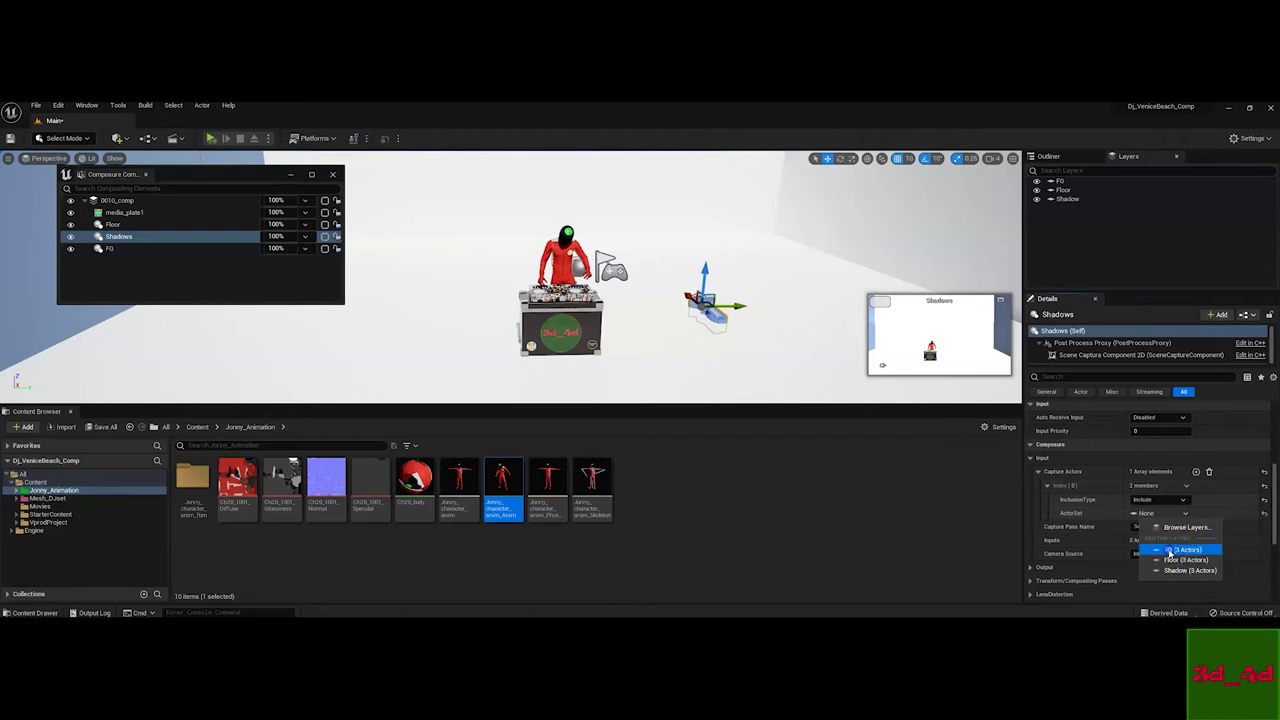
click(1183, 550)
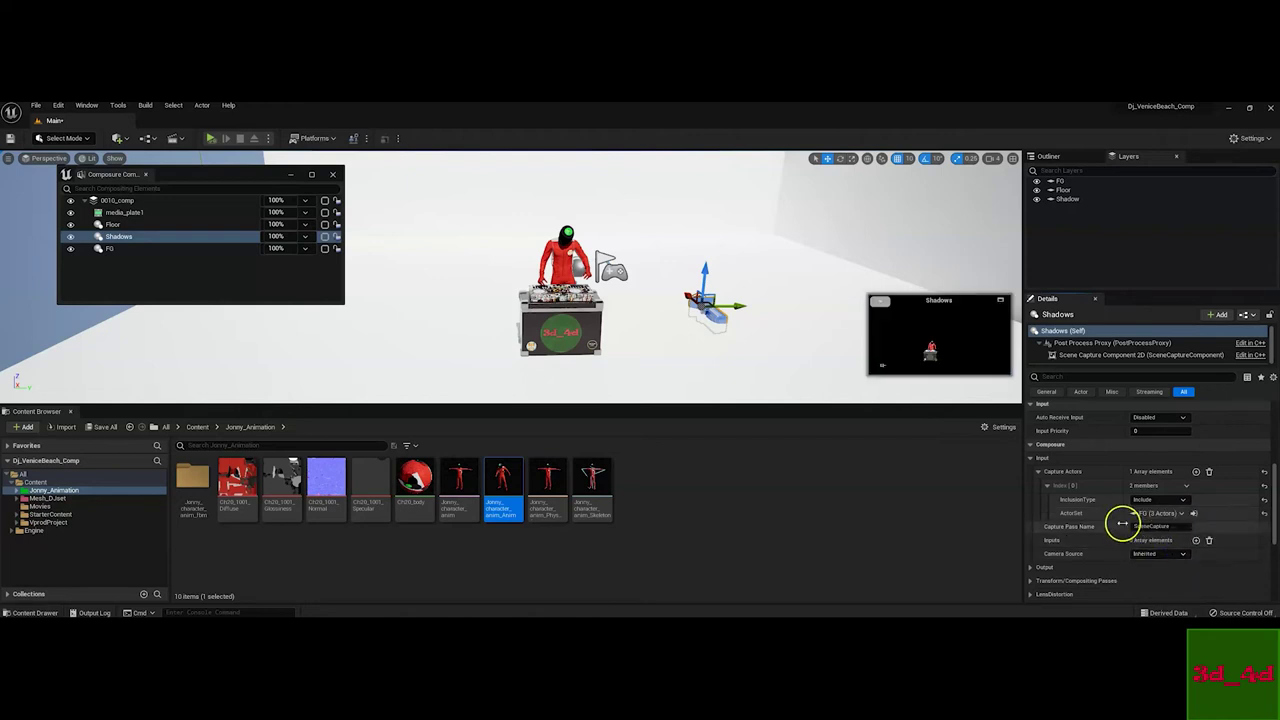
click(1196, 472)
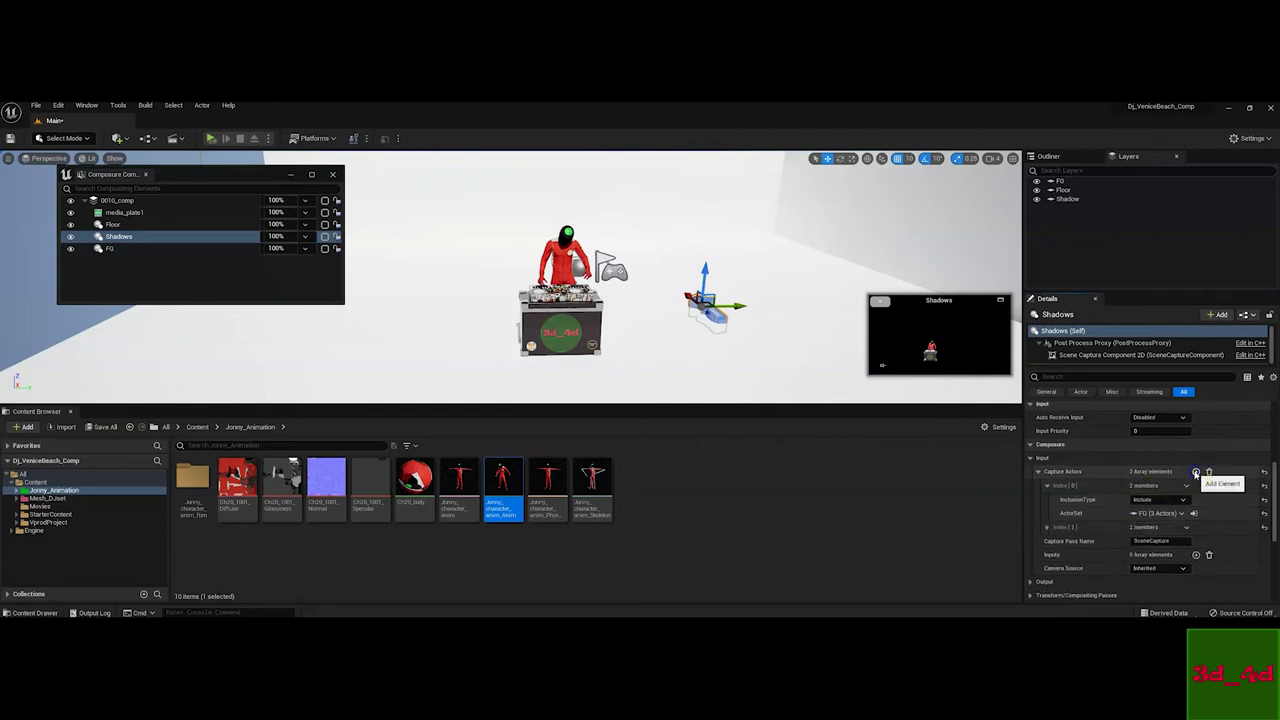
click(1047, 527)
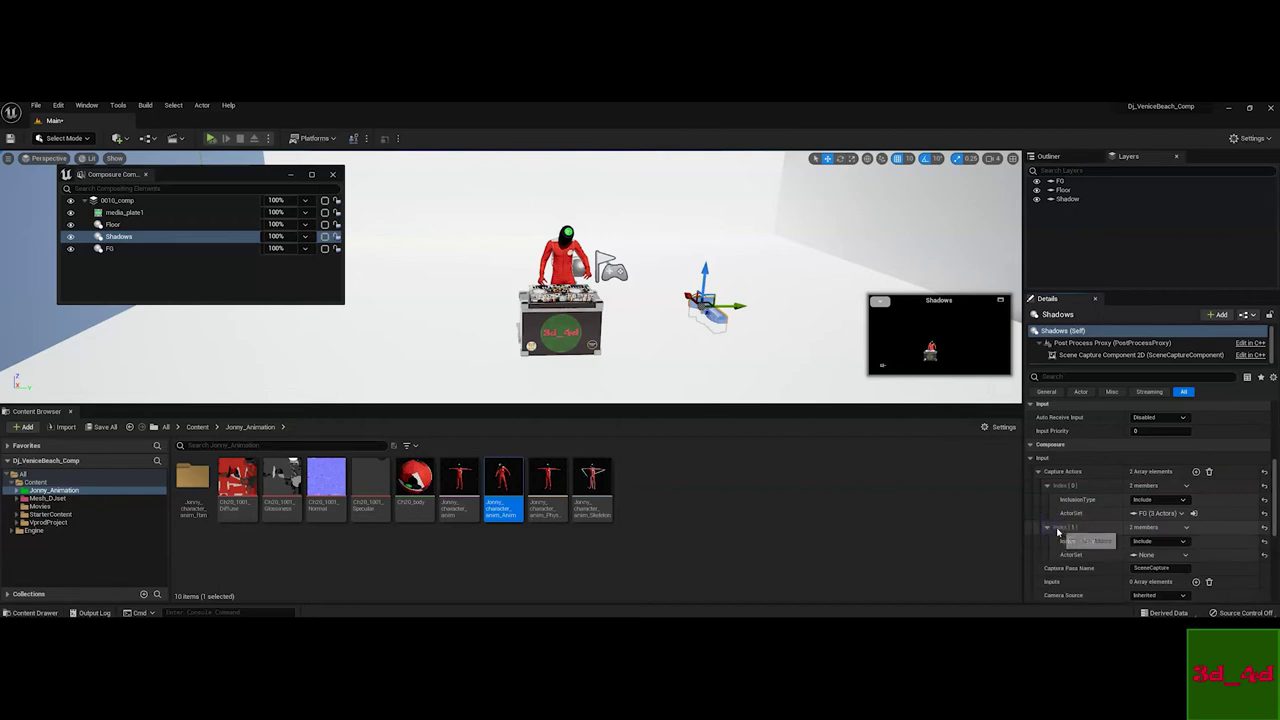
scroll(1113, 550, down, 1)
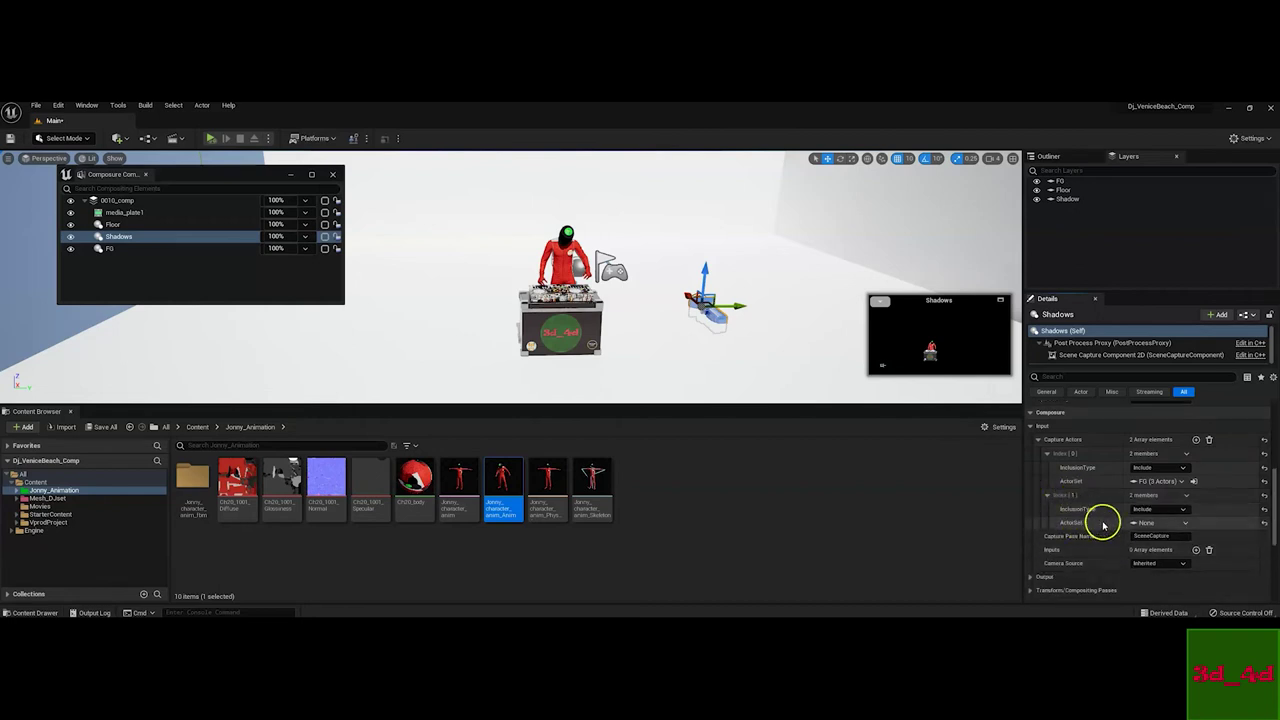
click(1186, 523)
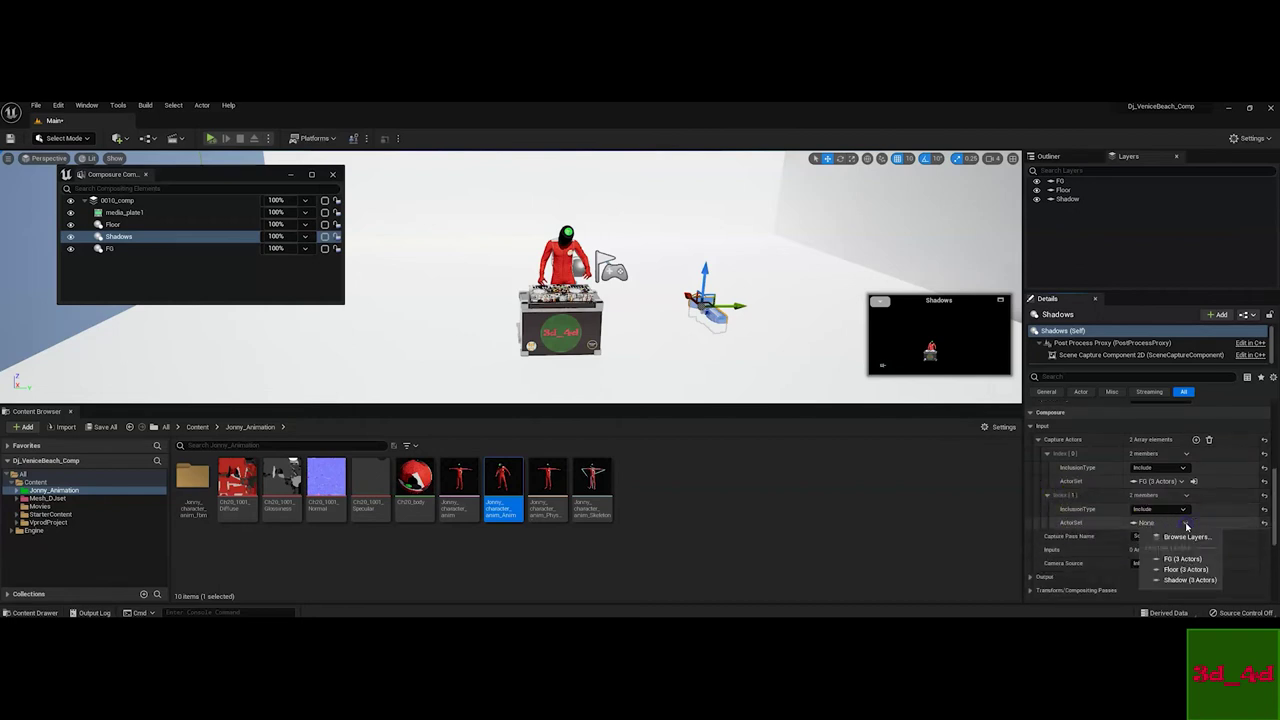
click(1170, 570)
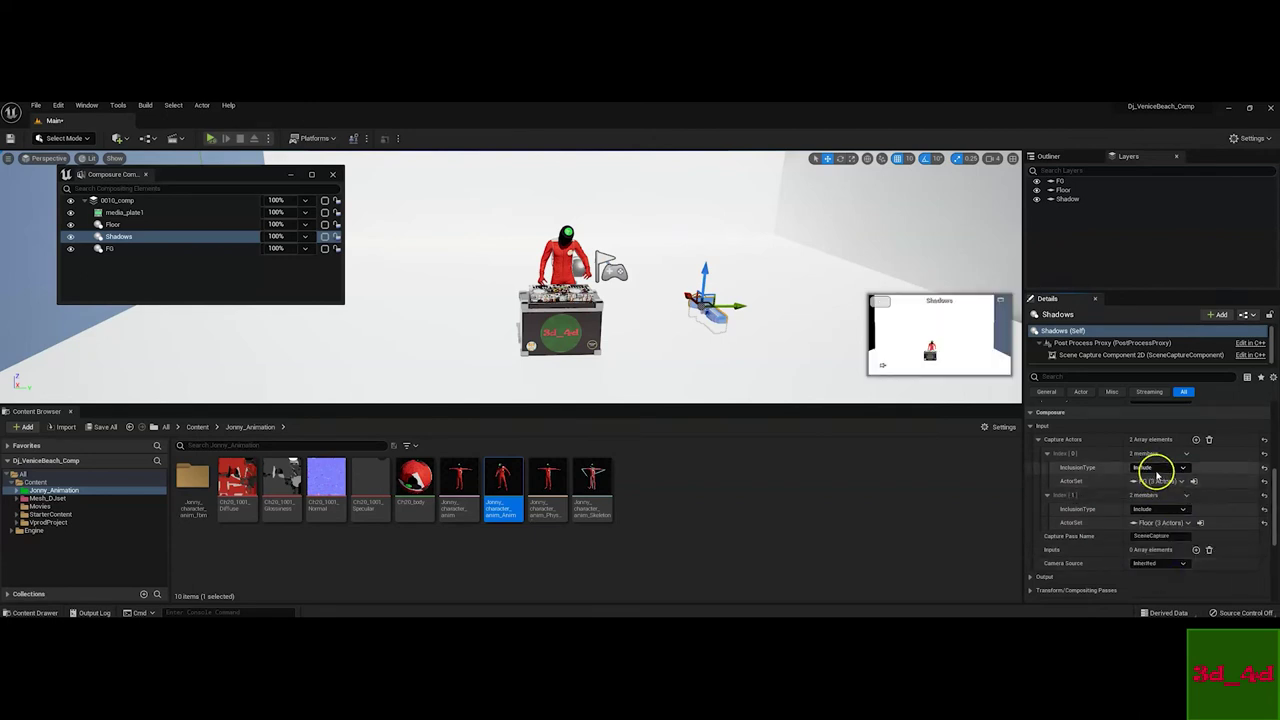
click(121, 237)
click(125, 213)
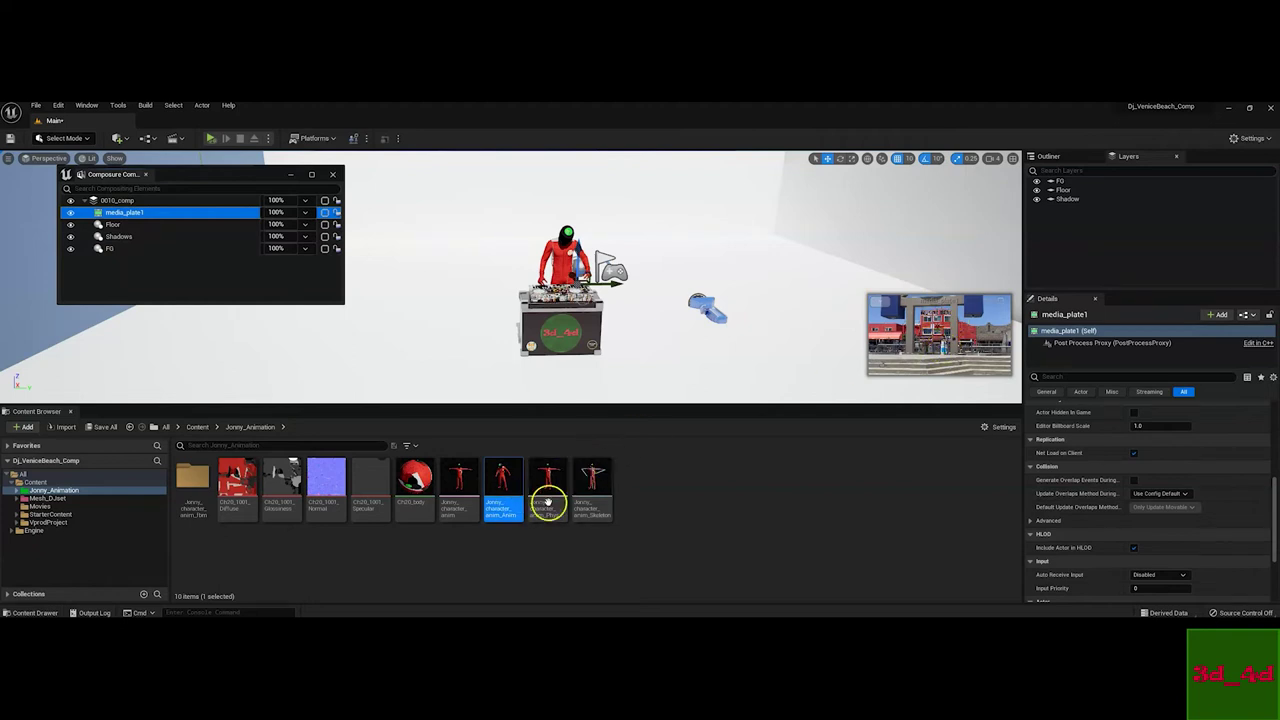
Play NewImgMediaSource_VB in NewMediaPlayer_VB and check the beach plate in the media_plate1 preview
click(197, 427)
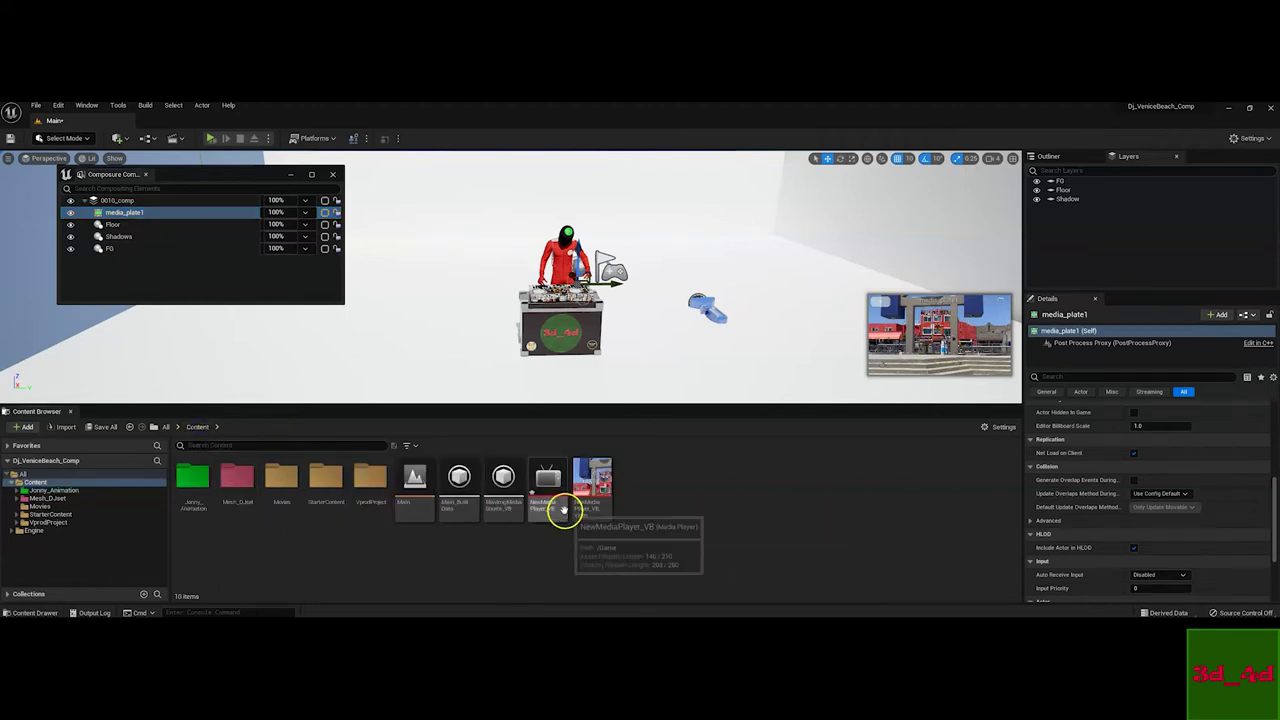
double_click(547, 476)
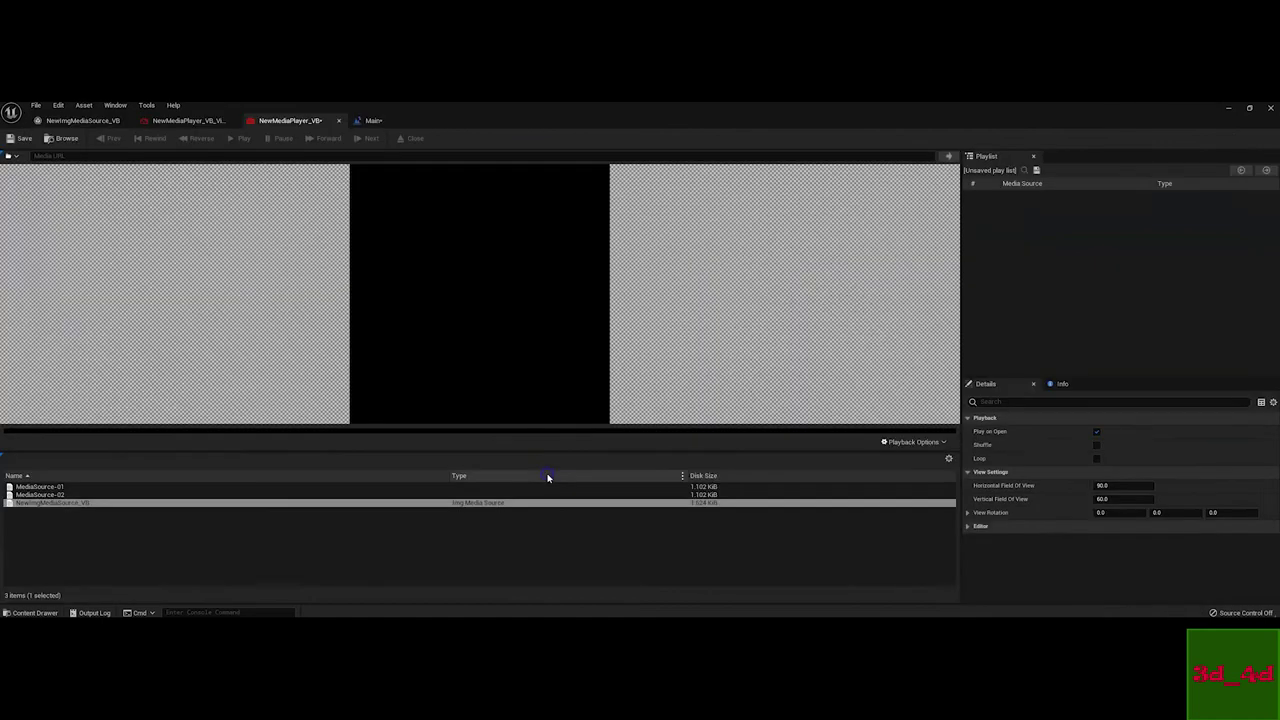
double_click(50, 503)
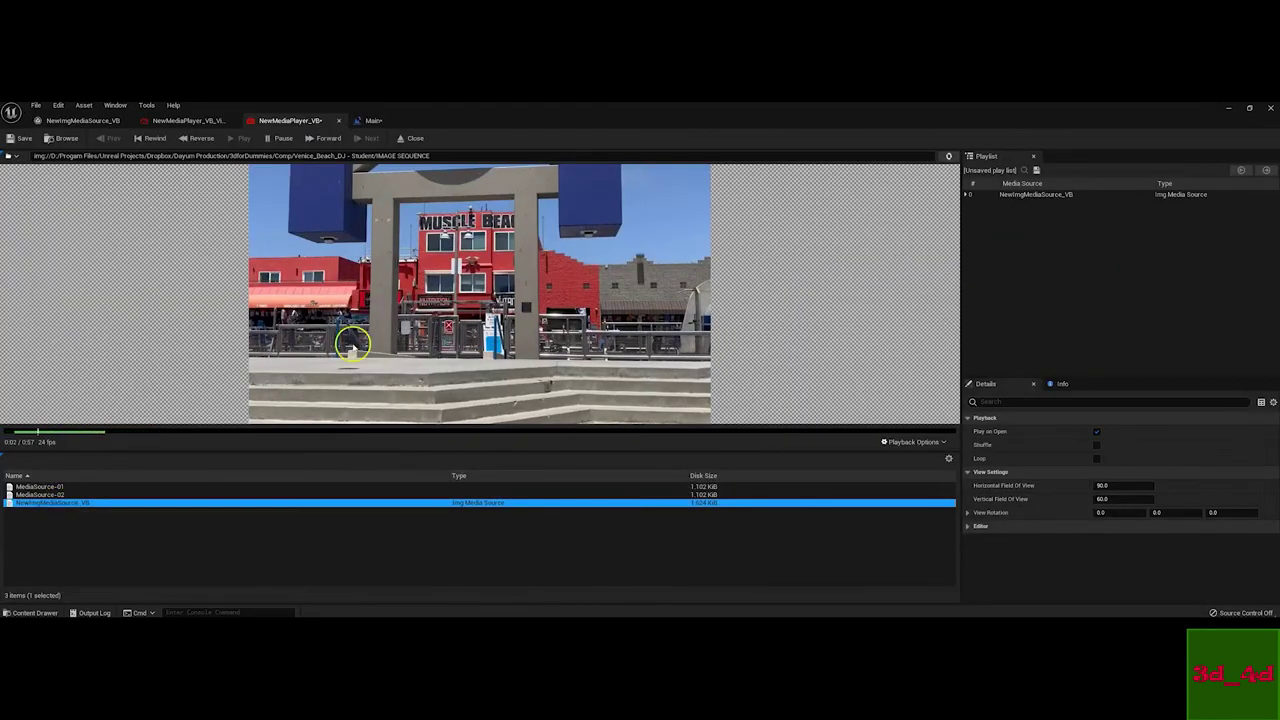
click(1228, 108)
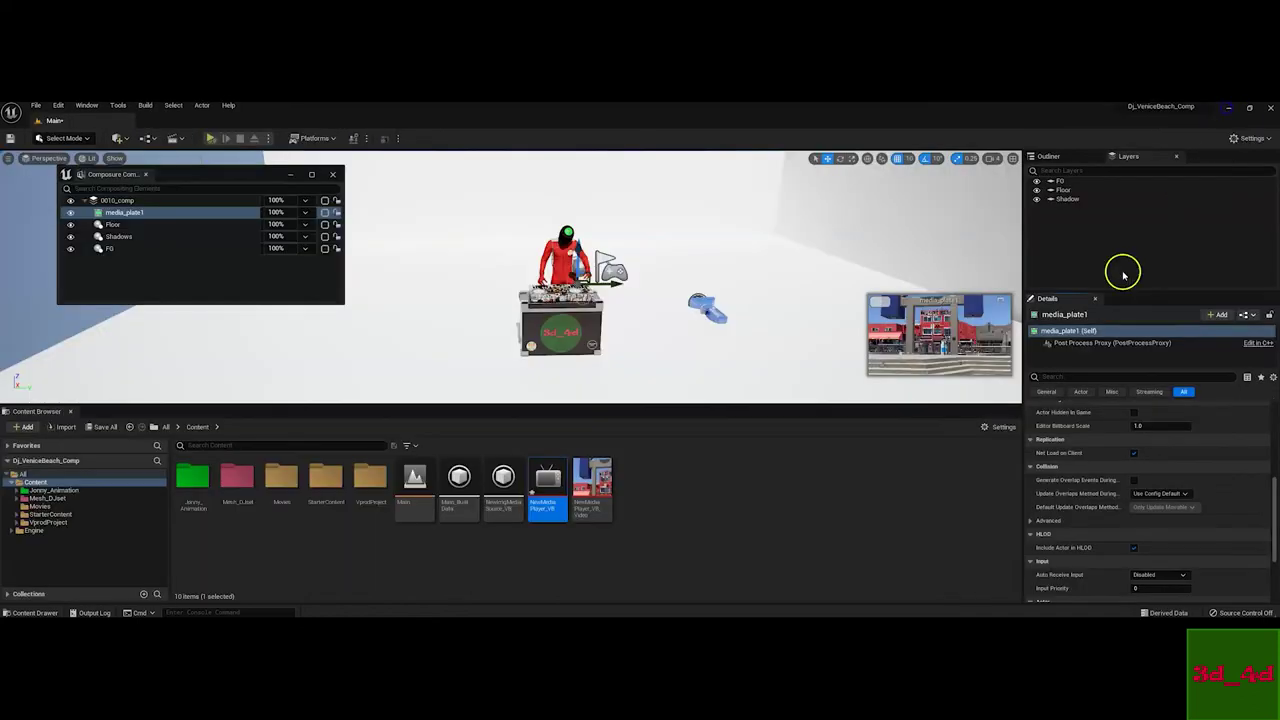
click(1003, 305)
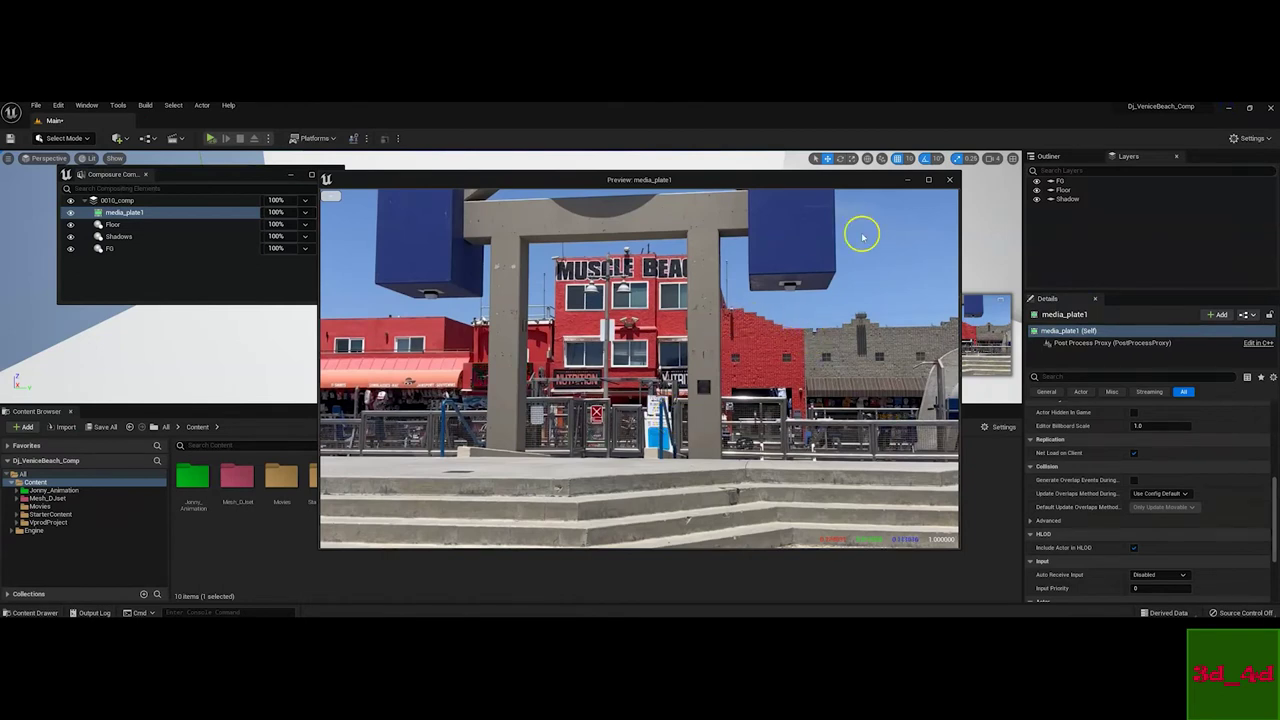
click(950, 181)
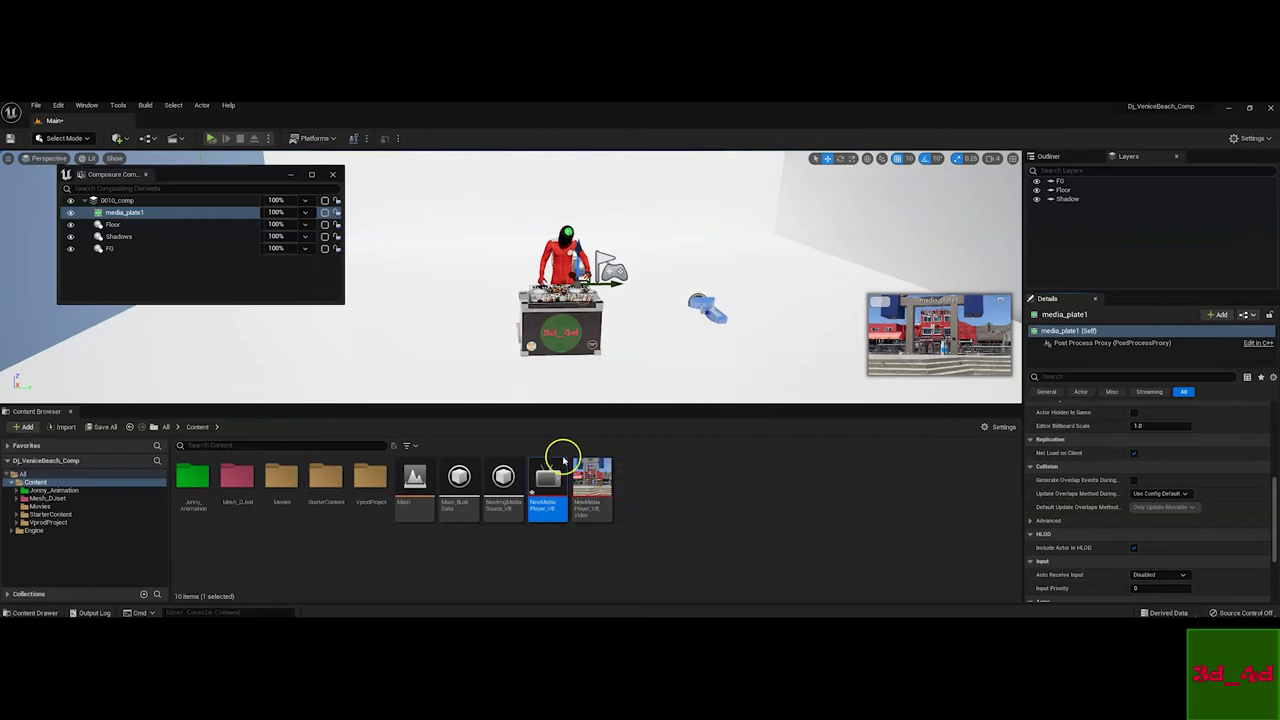
Create a new material named M_compositing in VprodProject > Materials
drag(249, 174, 292, 178)
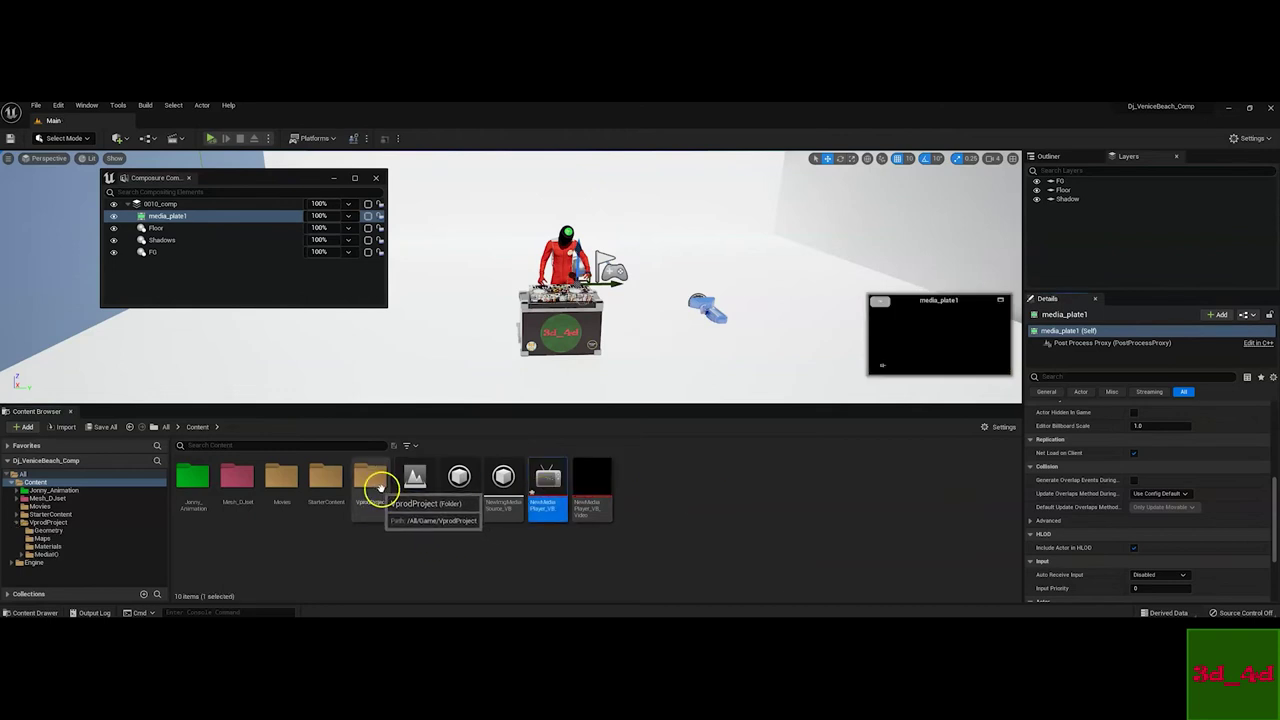
double_click(376, 482)
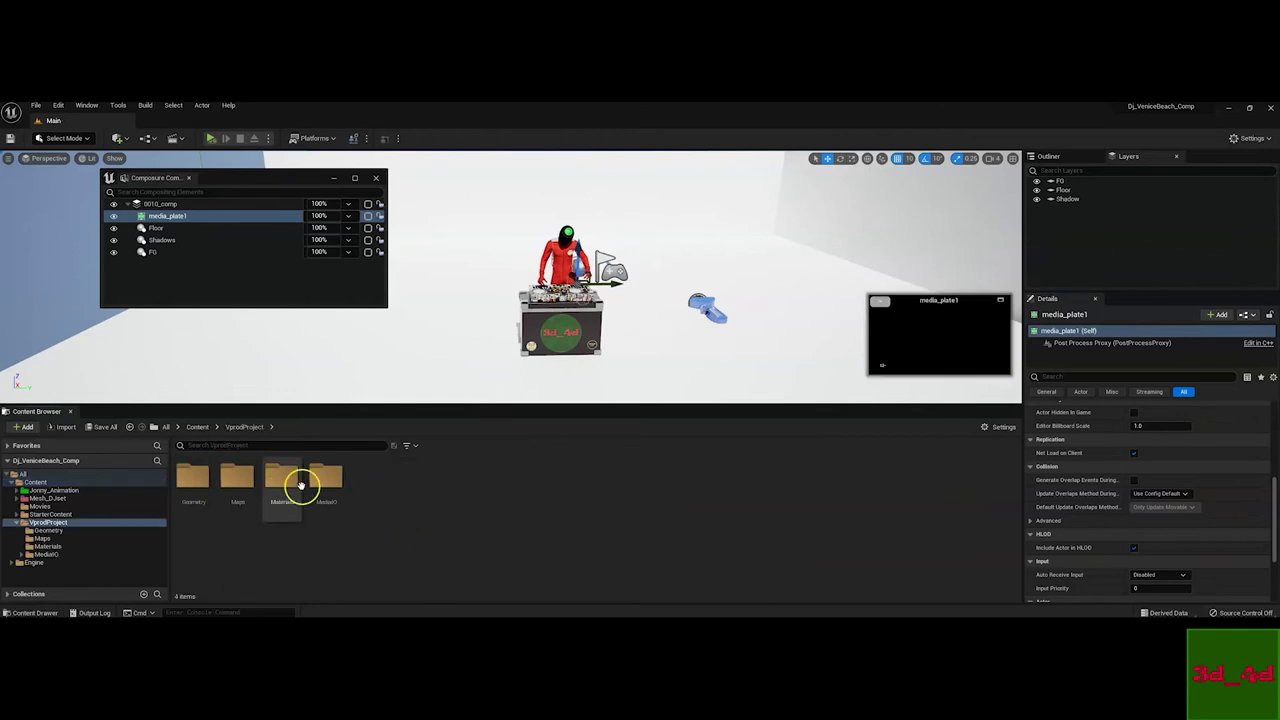
double_click(284, 479)
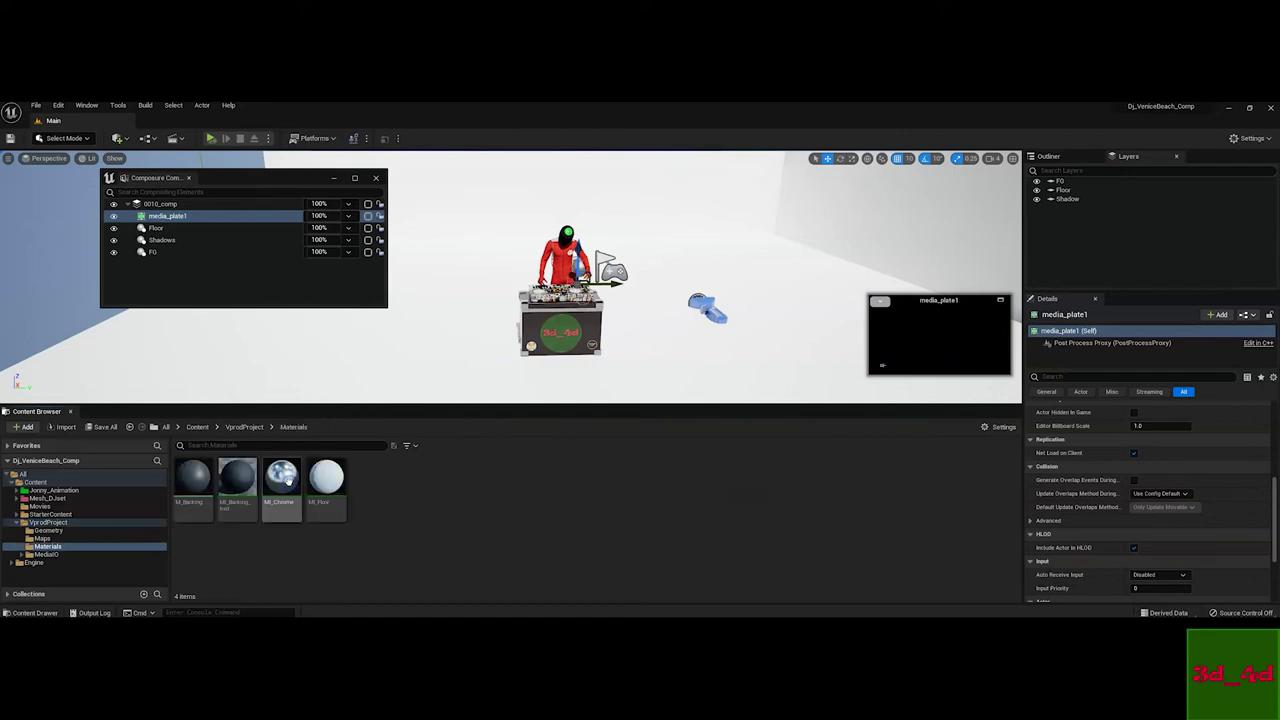
right_click(393, 490)
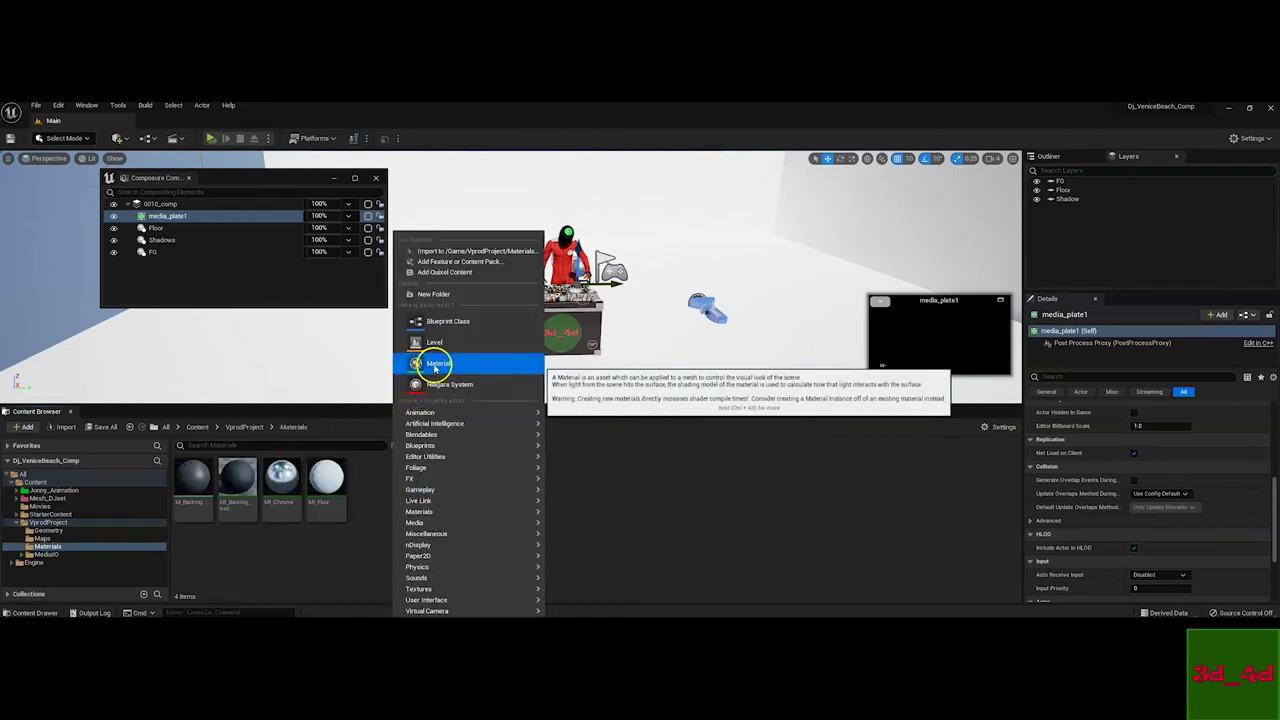
click(437, 364)
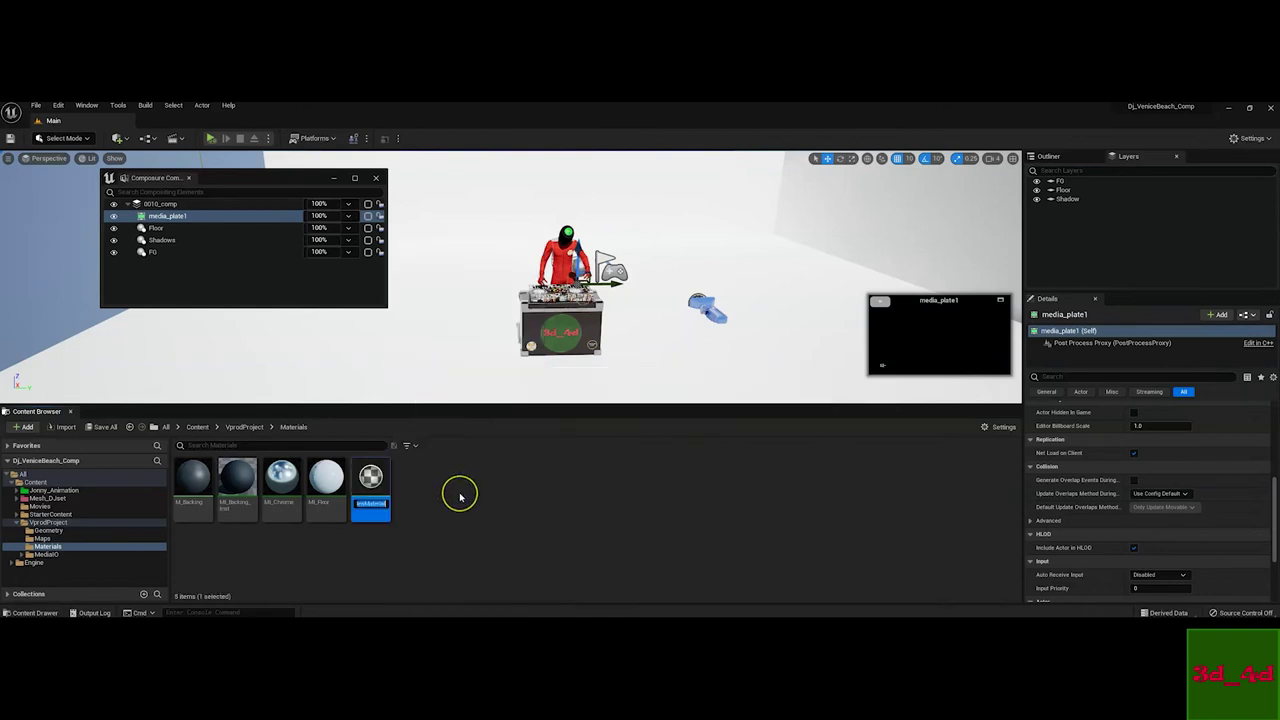
text(M)
text(_Composure)
key(Return)
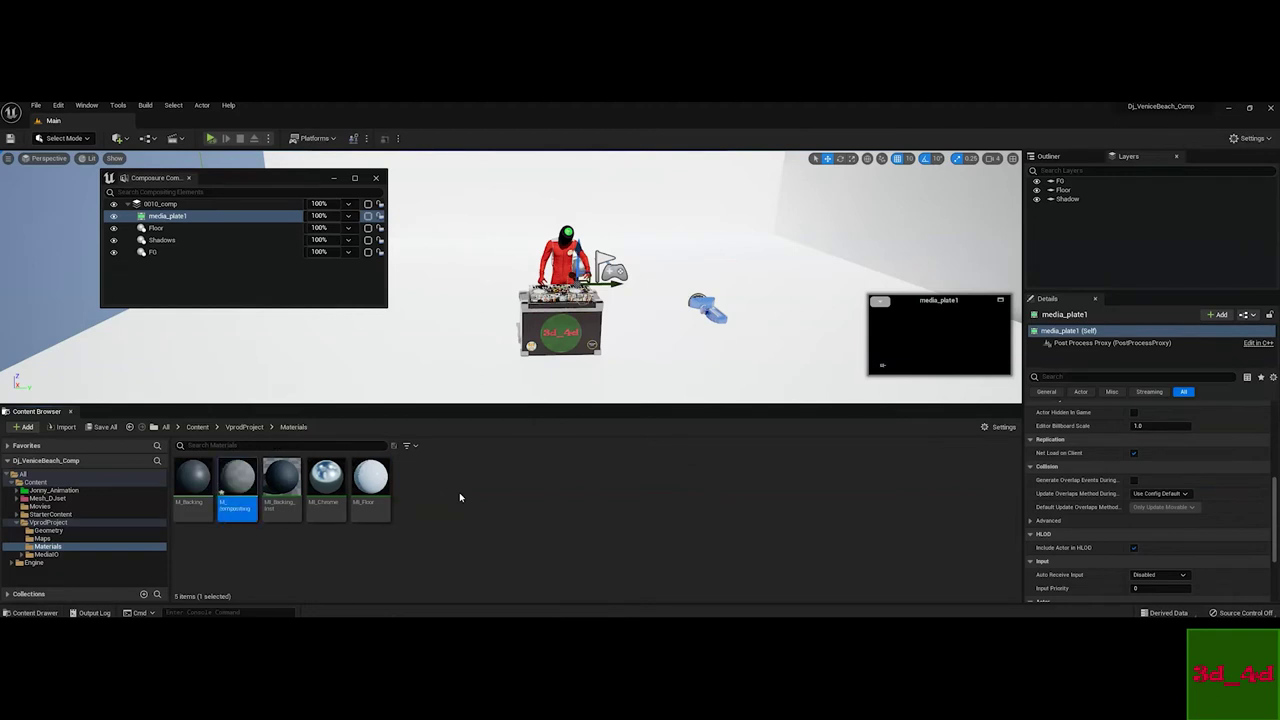
Open M_compositing in the Material Editor and move its result node up and right
double_click(237, 472)
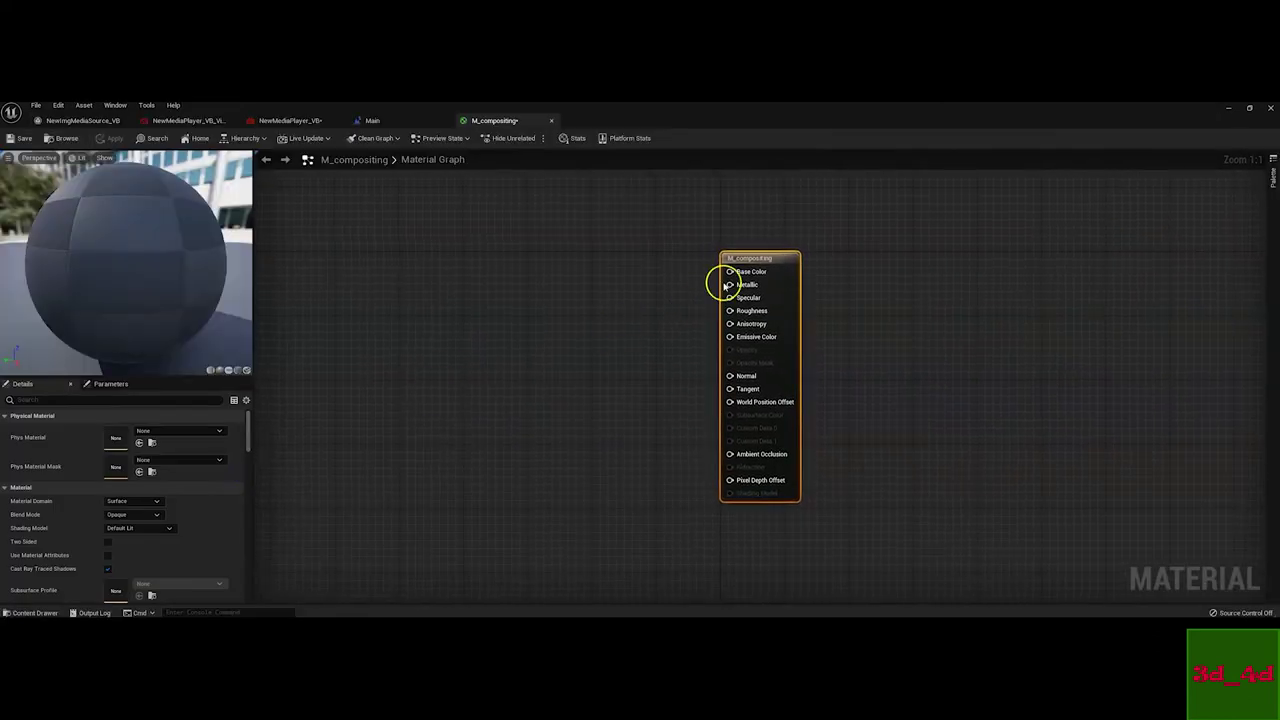
drag(744, 262, 850, 240)
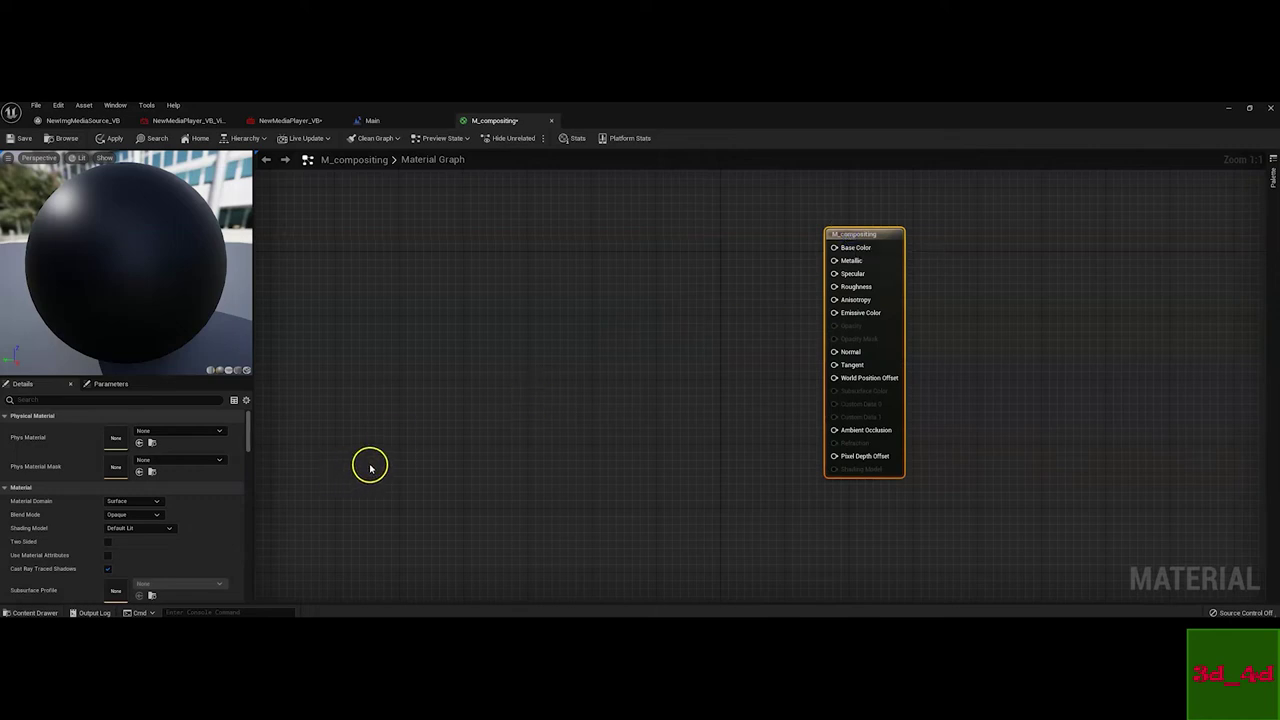
click(132, 515)
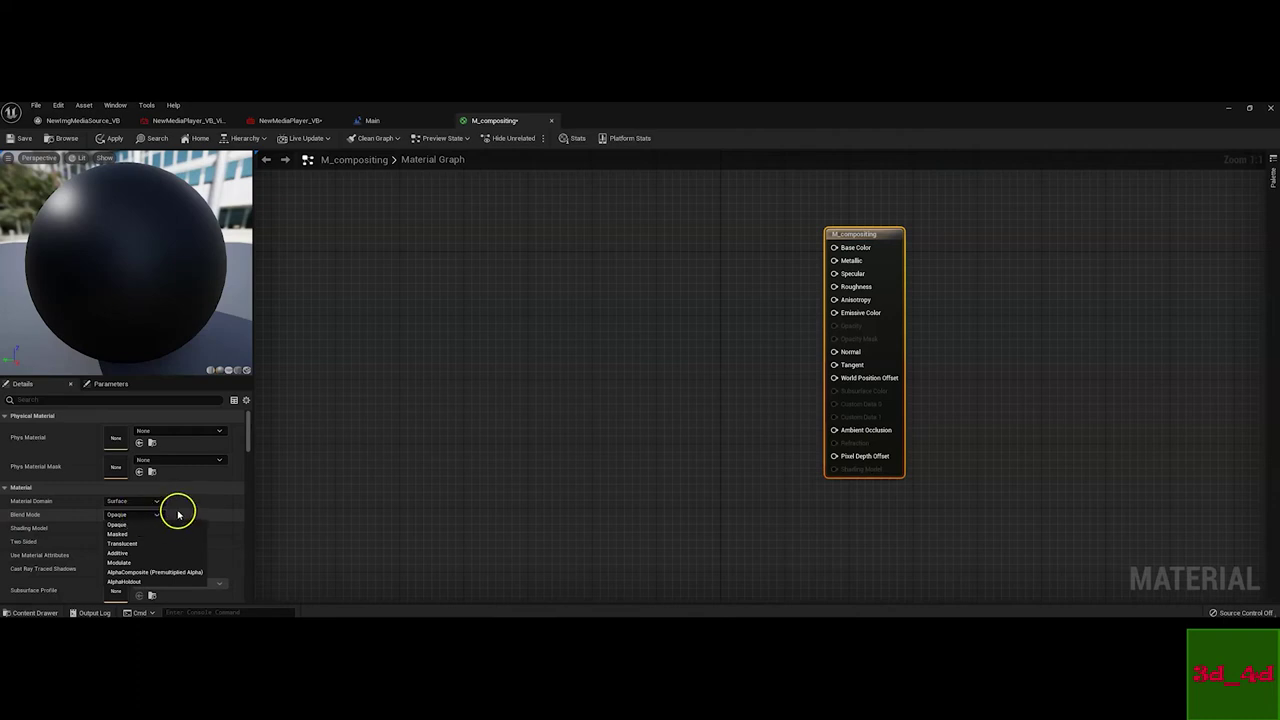
Set M_compositing's Material Domain to Post Process
click(177, 508)
click(135, 502)
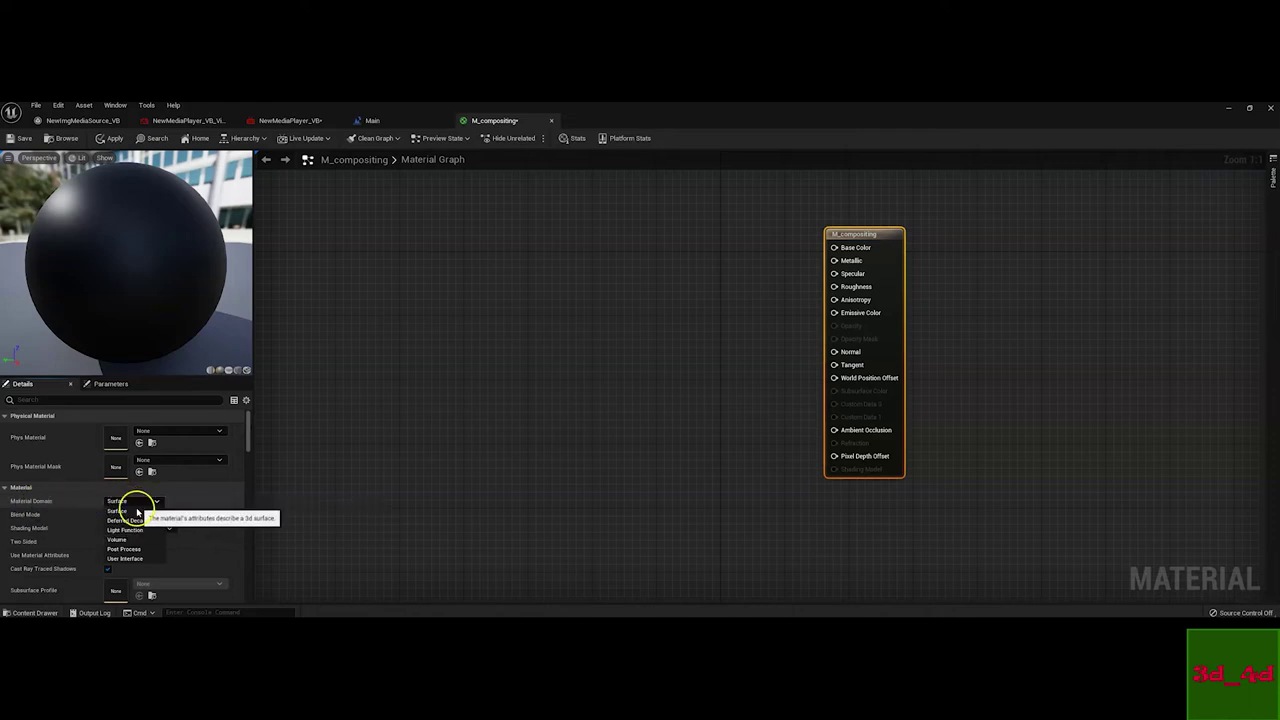
click(122, 550)
mouse_move(861, 235)
mouse_down()
mouse_move(806, 258)
mouse_move(860, 250)
mouse_up()
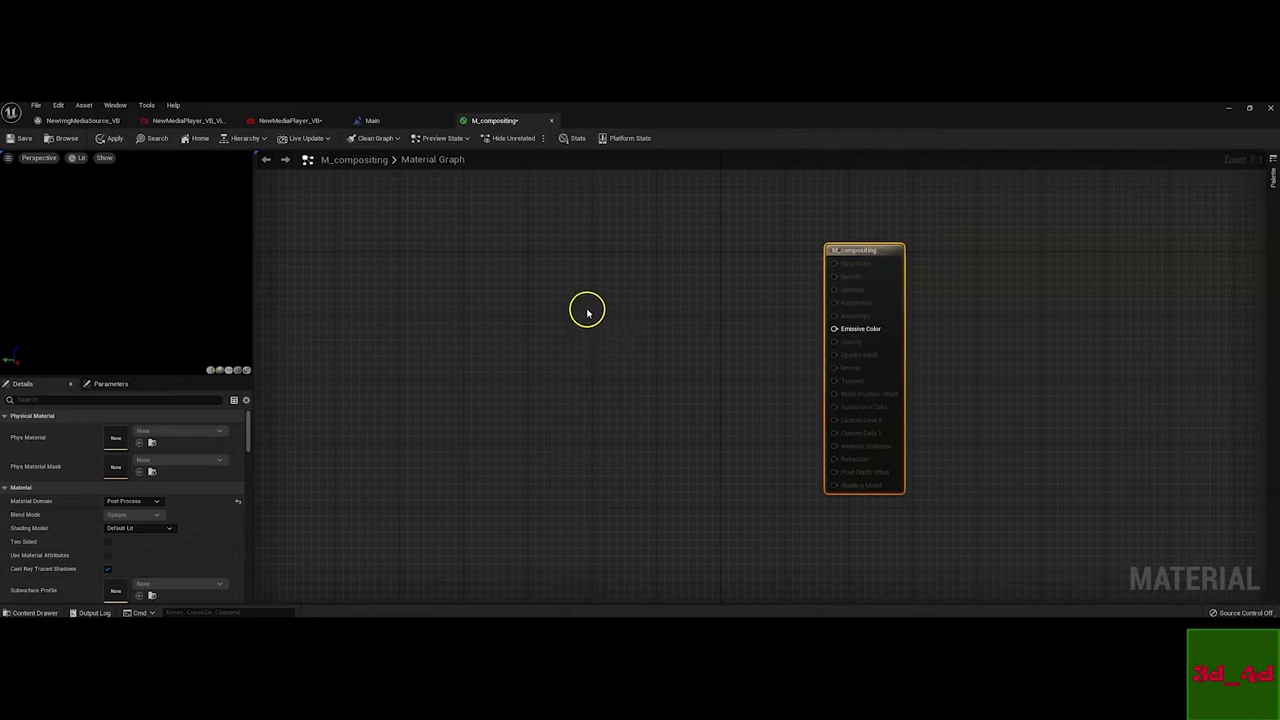
Add a TextureSampleParameter2D node named FG and drag a wire from its RGBA output
right_click(573, 255)
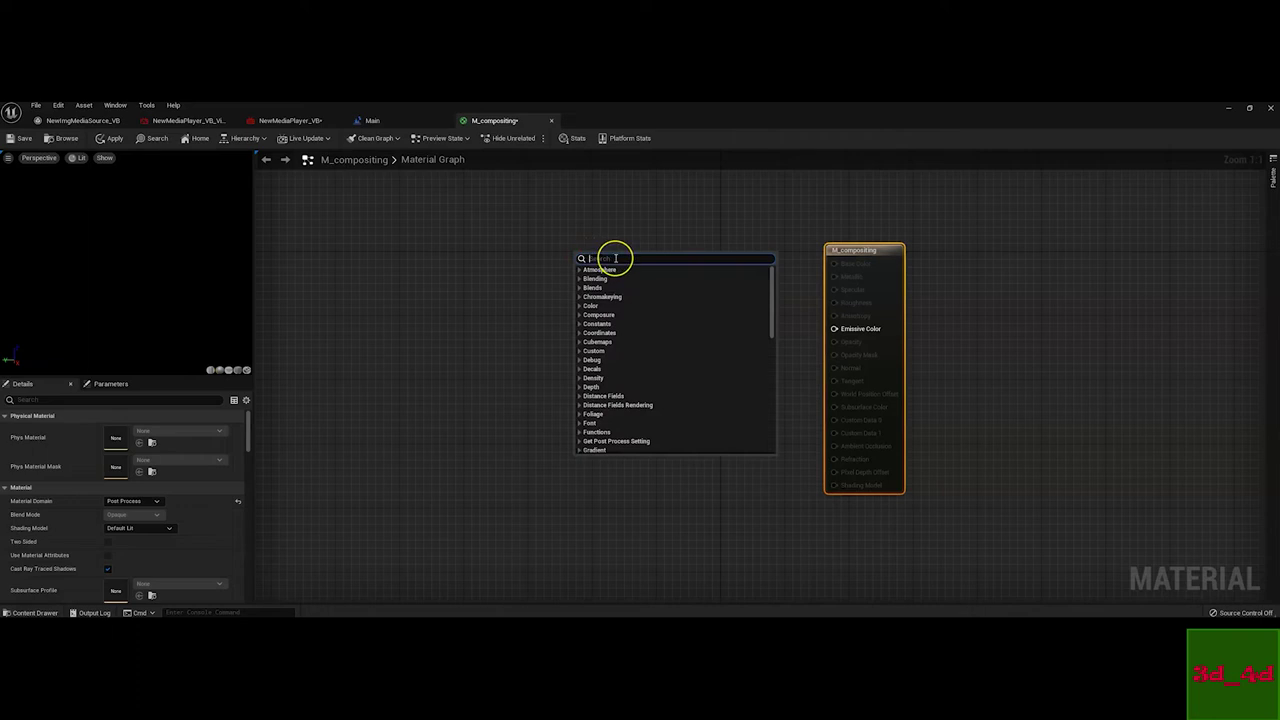
text(param)
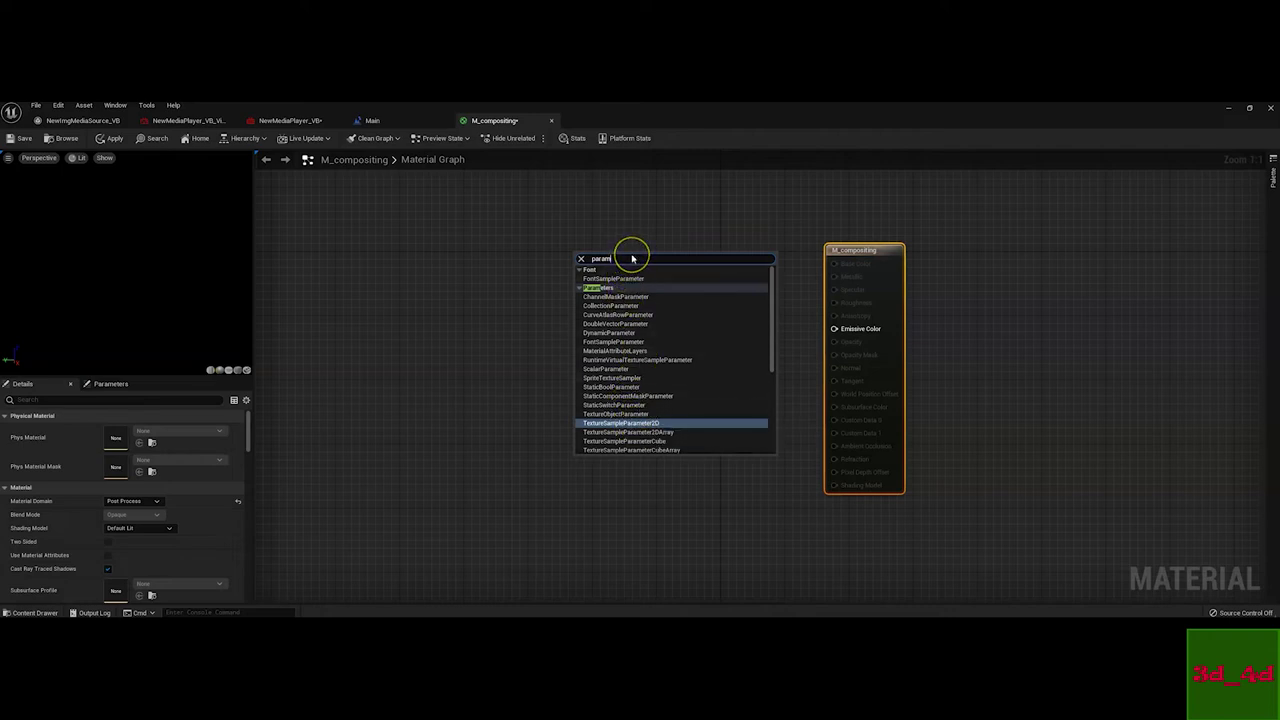
text(ete)
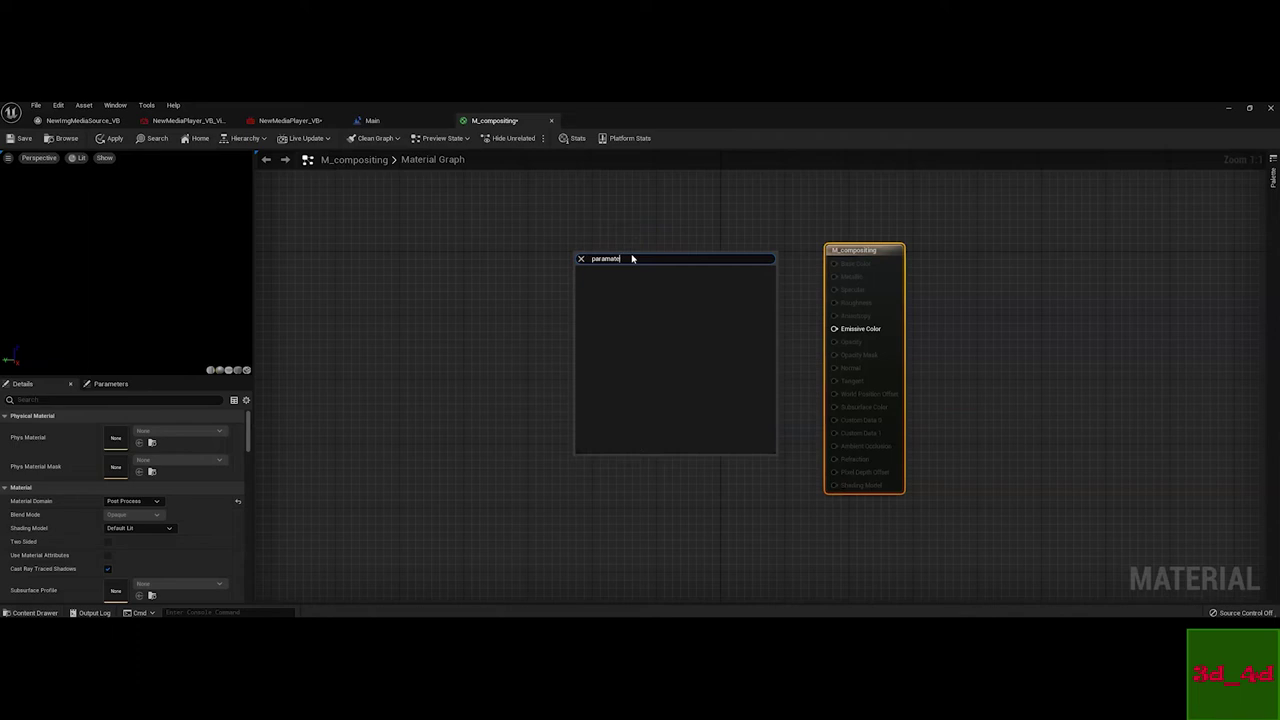
key(BackSpace)
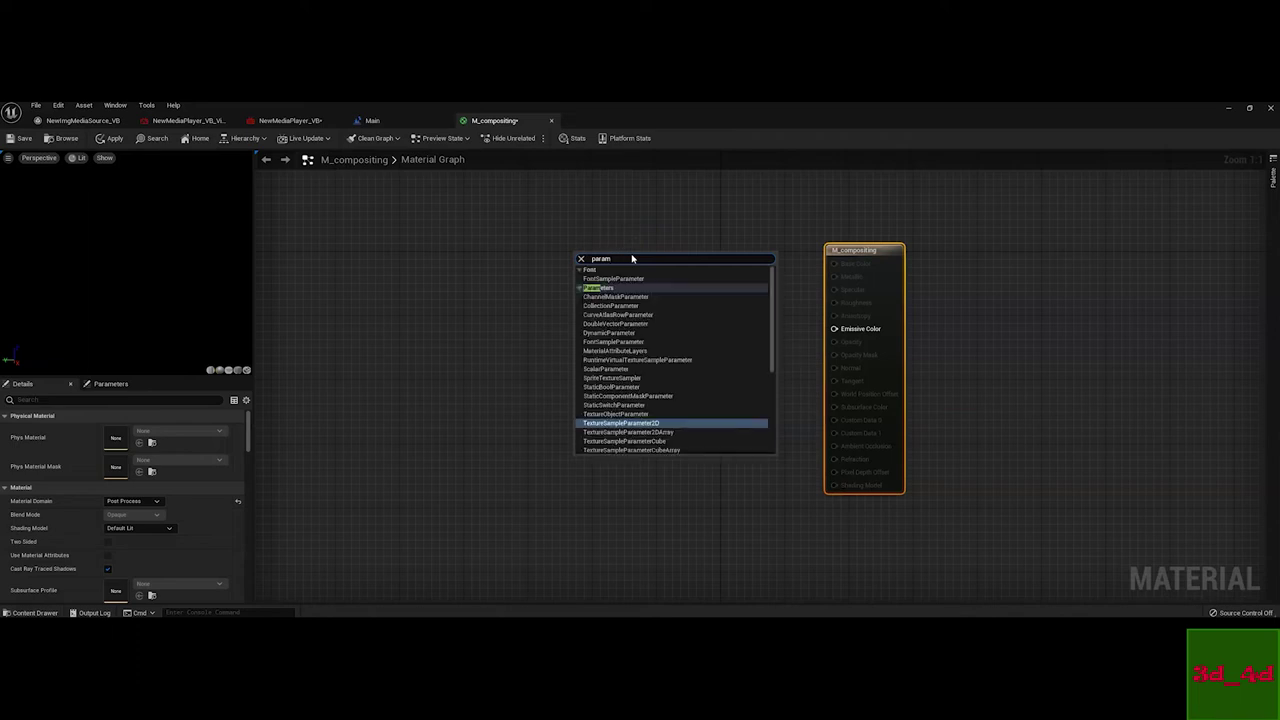
click(628, 427)
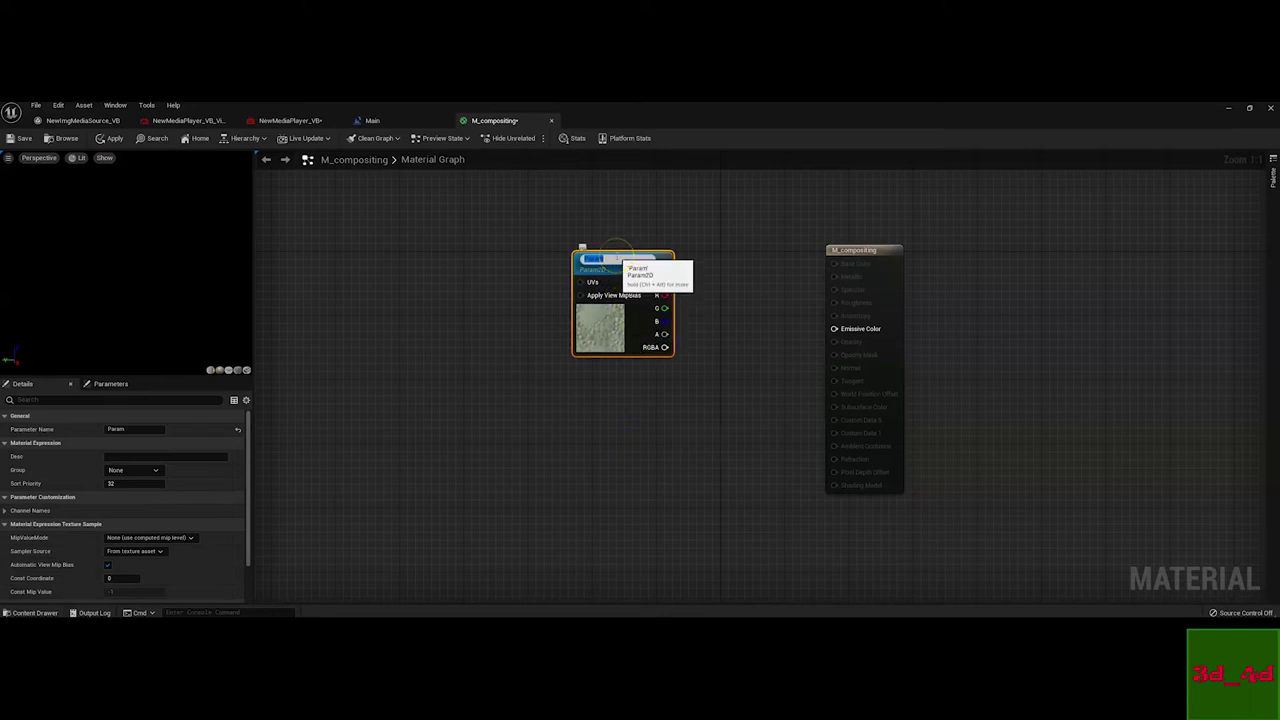
text(FG)
key(Return)
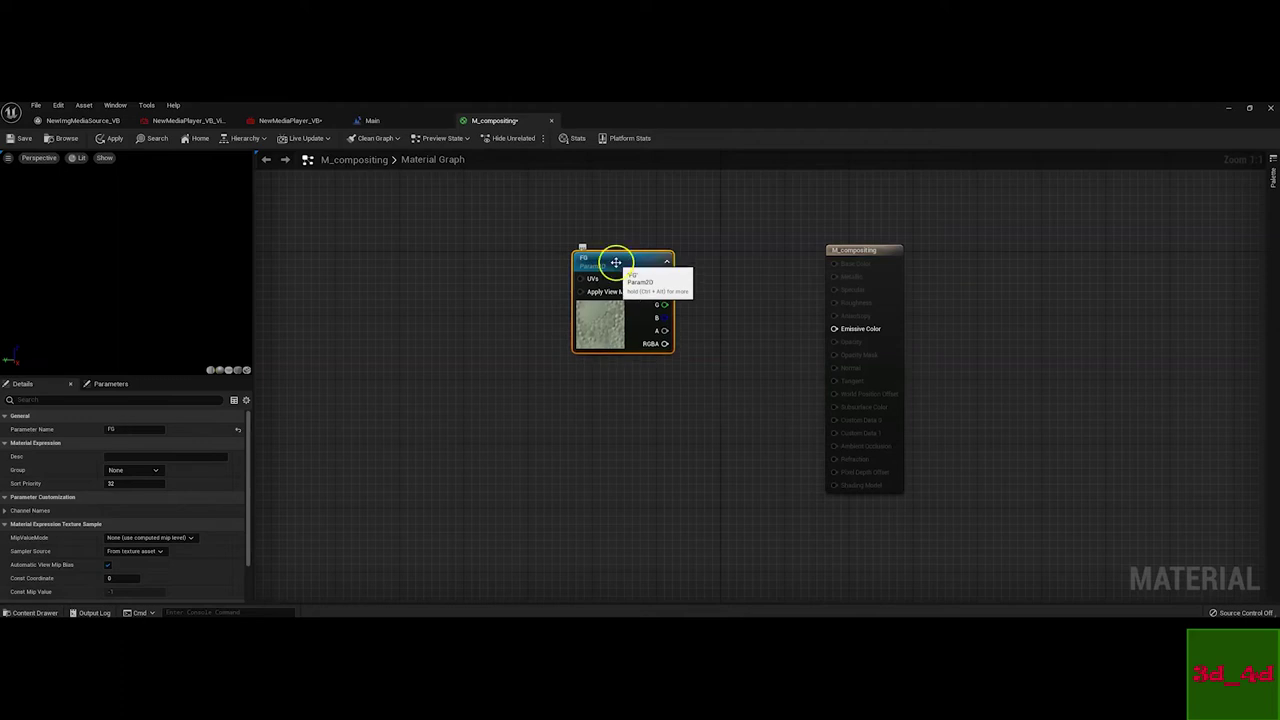
drag(617, 257, 519, 255)
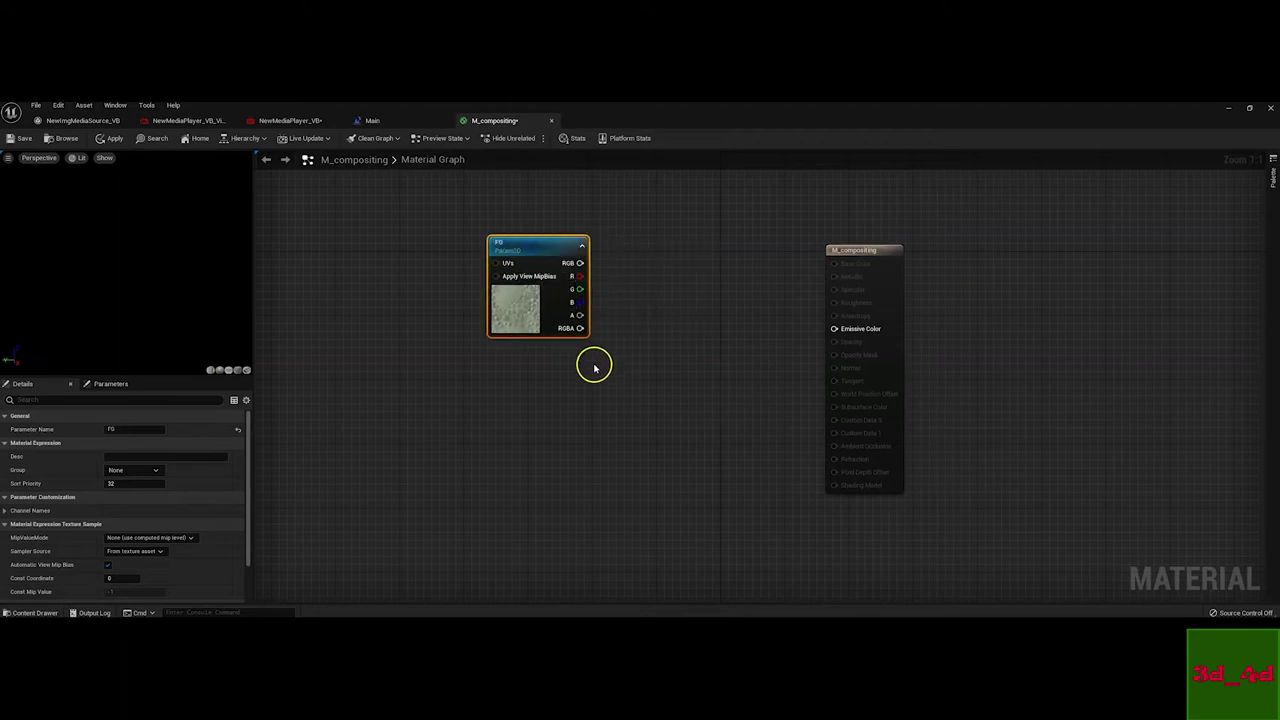
click(623, 274)
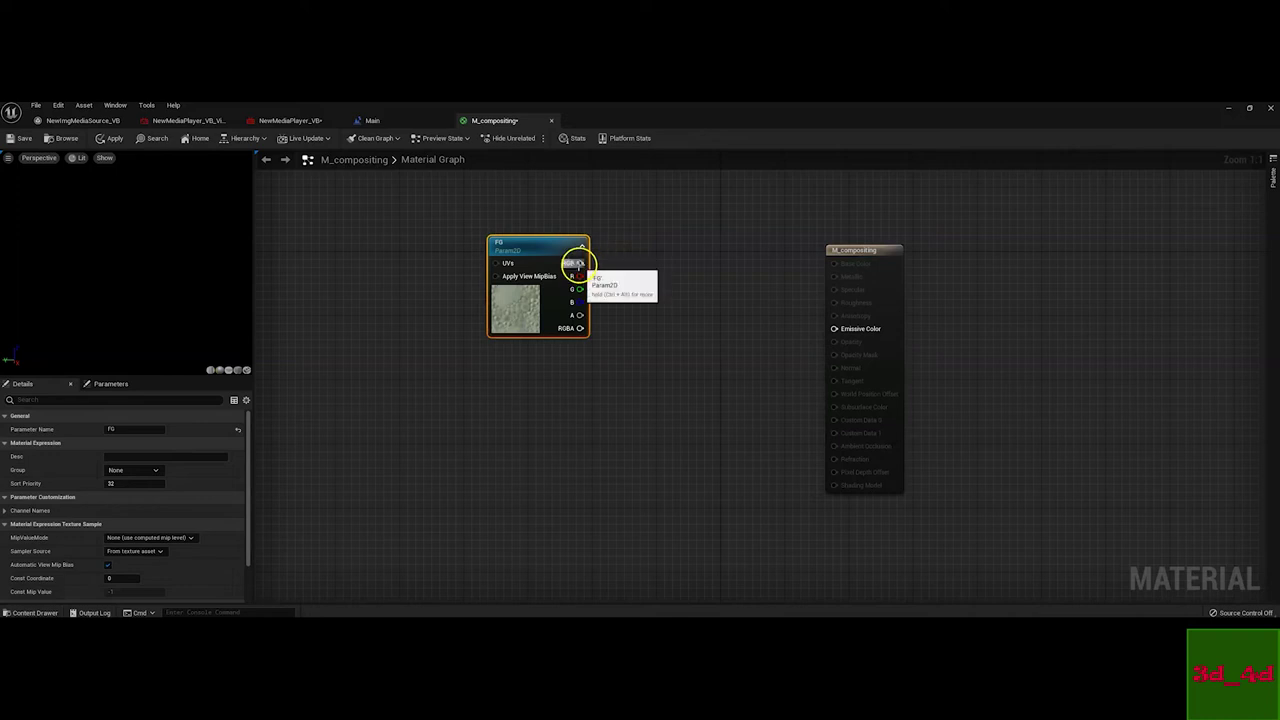
drag(580, 330, 681, 303)
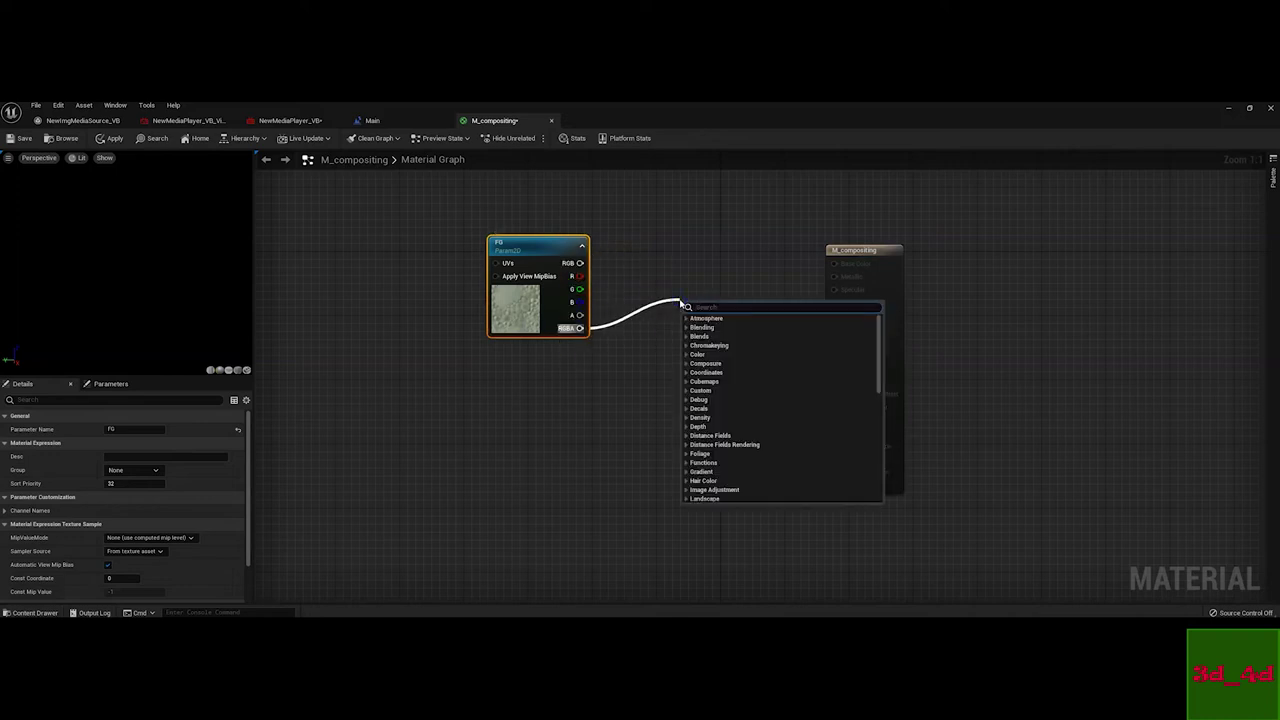
Add a Composite > Over node with FG's RGBA wired into its A input
text(over)
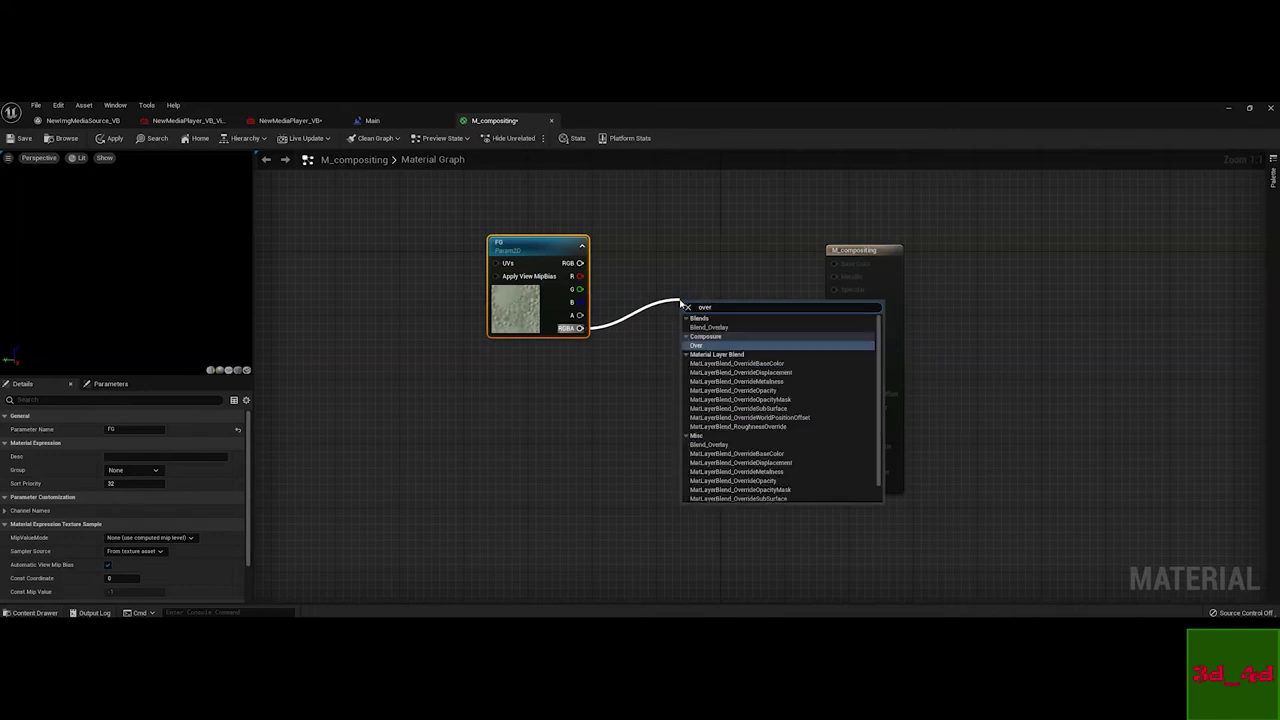
click(705, 345)
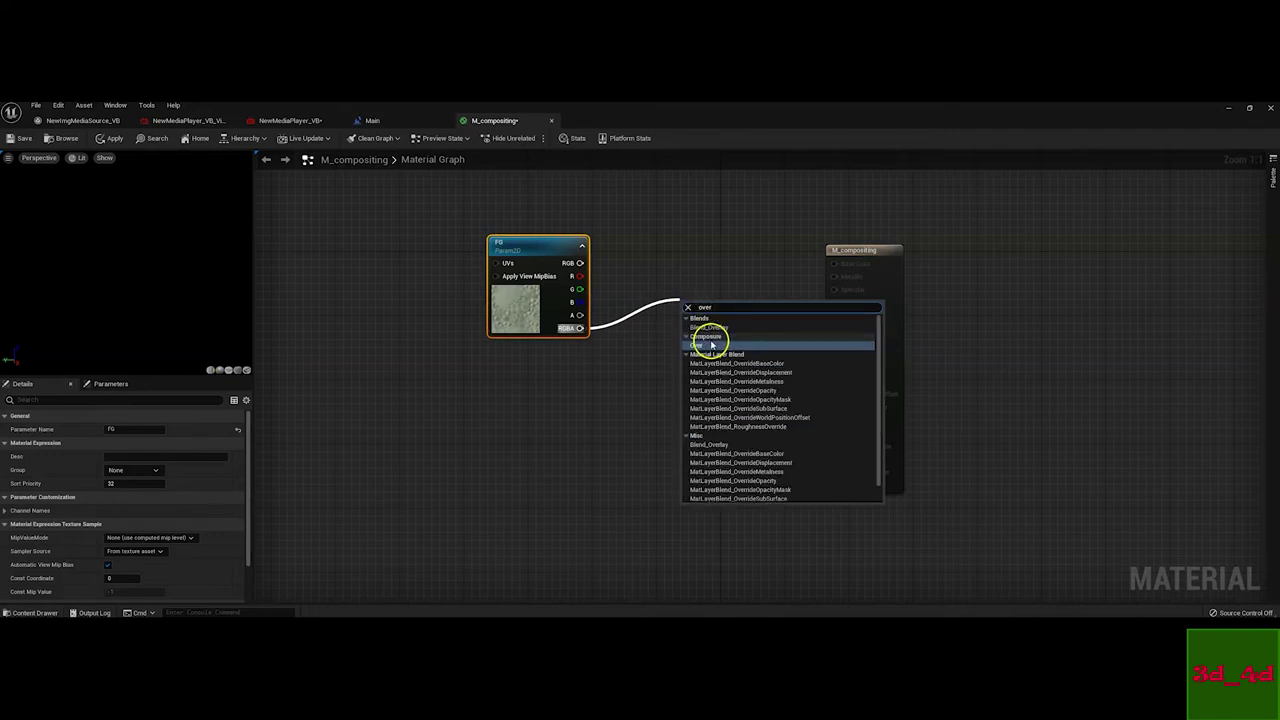
click(705, 345)
Nudge the Over node right and the FG node up so they sit neatly
drag(710, 308, 728, 308)
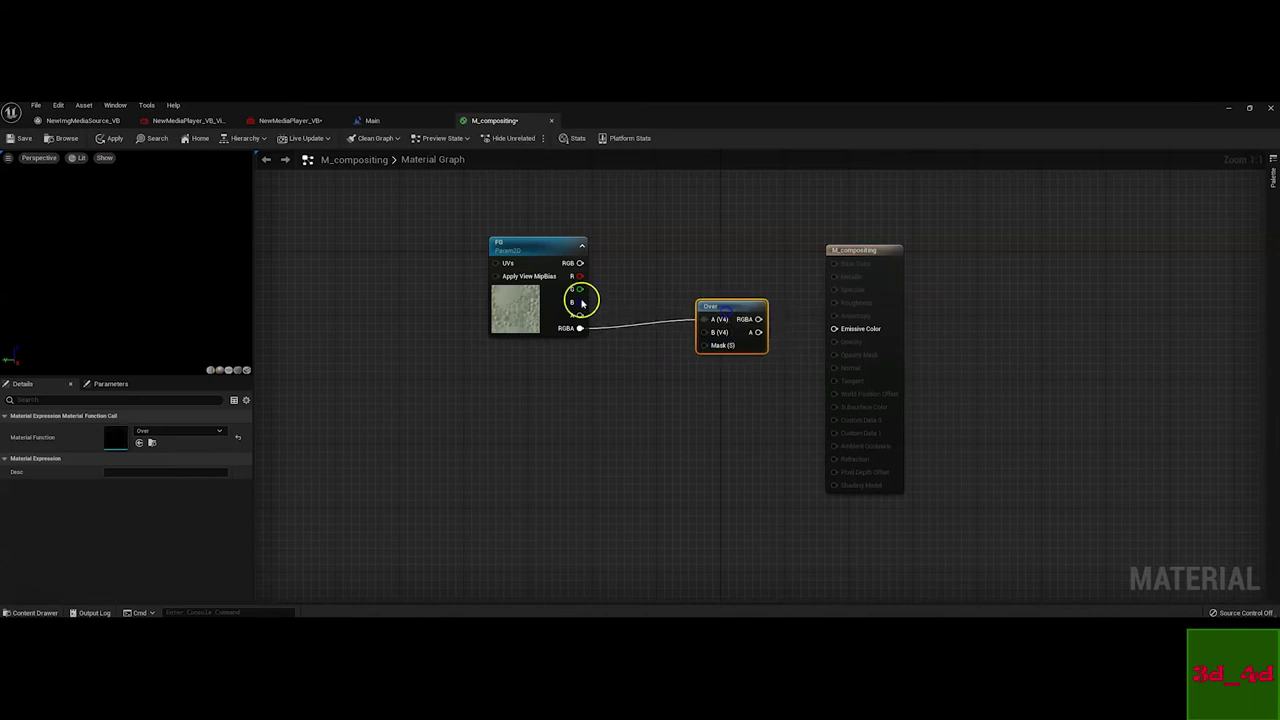
mouse_move(532, 252)
mouse_down()
mouse_move(558, 248)
mouse_move(540, 245)
mouse_up()
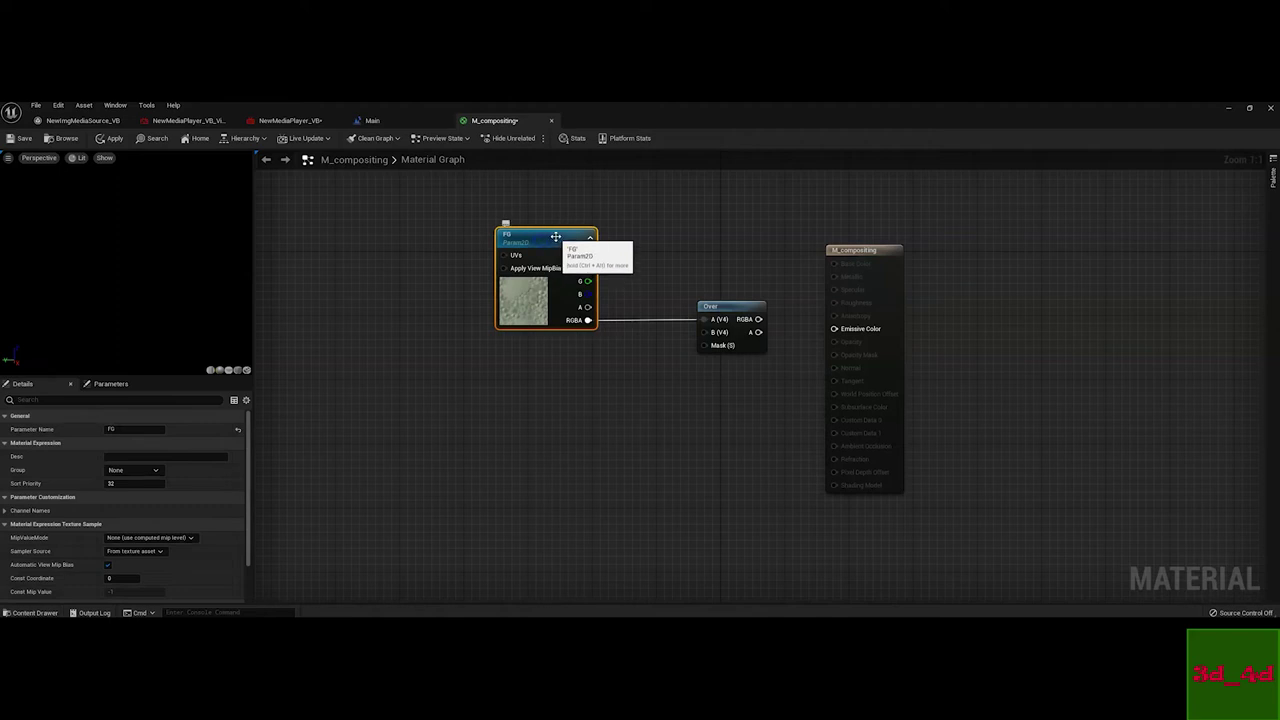
scroll(600, 300, down, 1)
scroll(611, 294, up, 1)
click(605, 285)
click(539, 241)
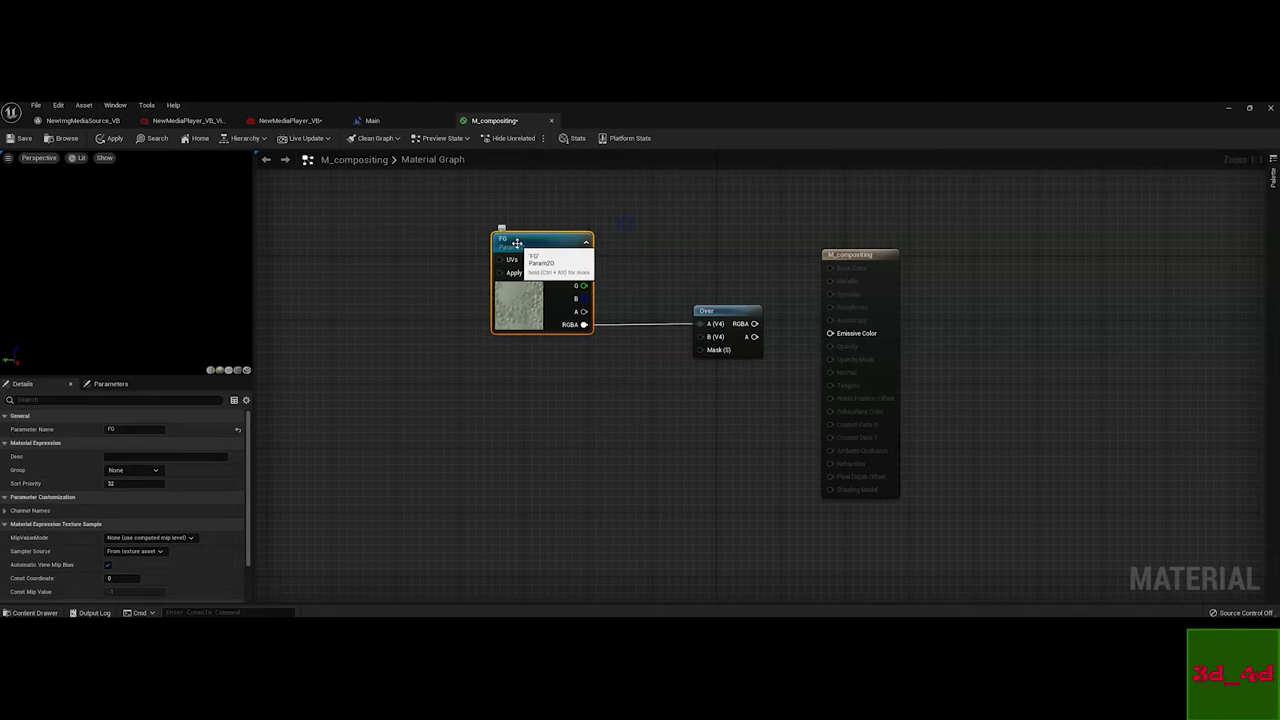
drag(522, 246, 535, 235)
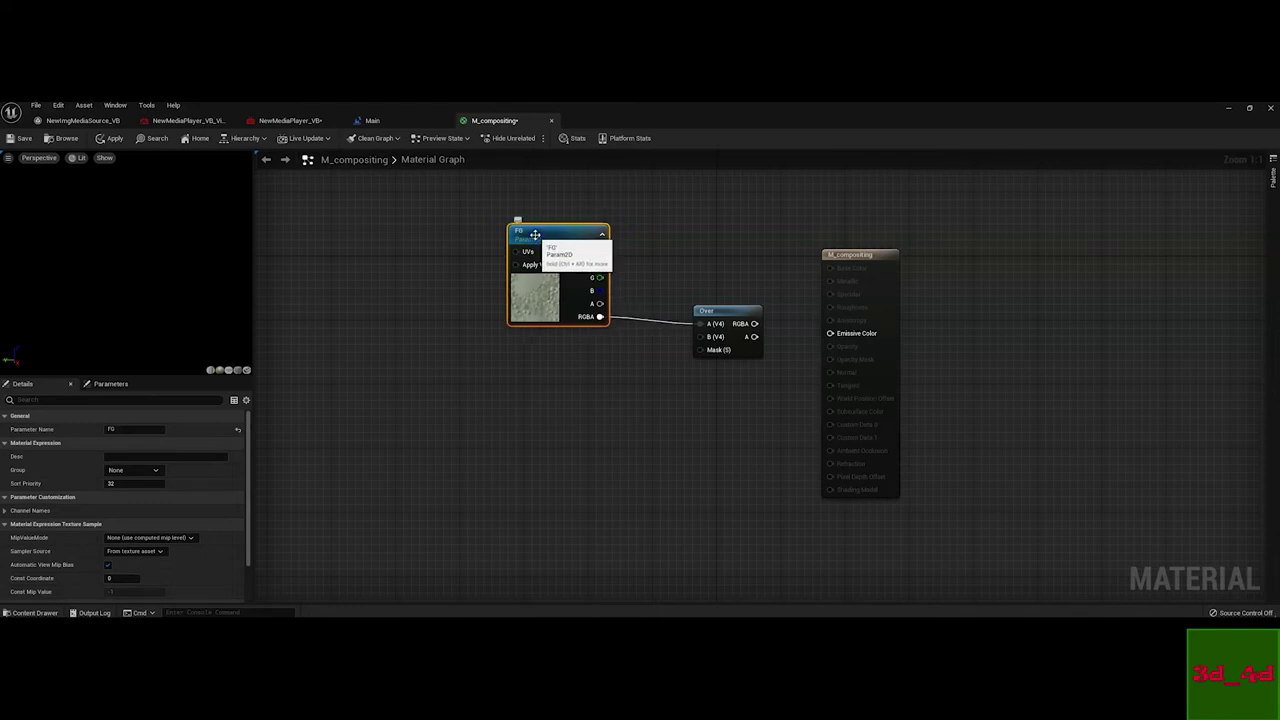
Place a copy of the FG parameter below it and rename it Floor
drag(550, 244, 465, 378)
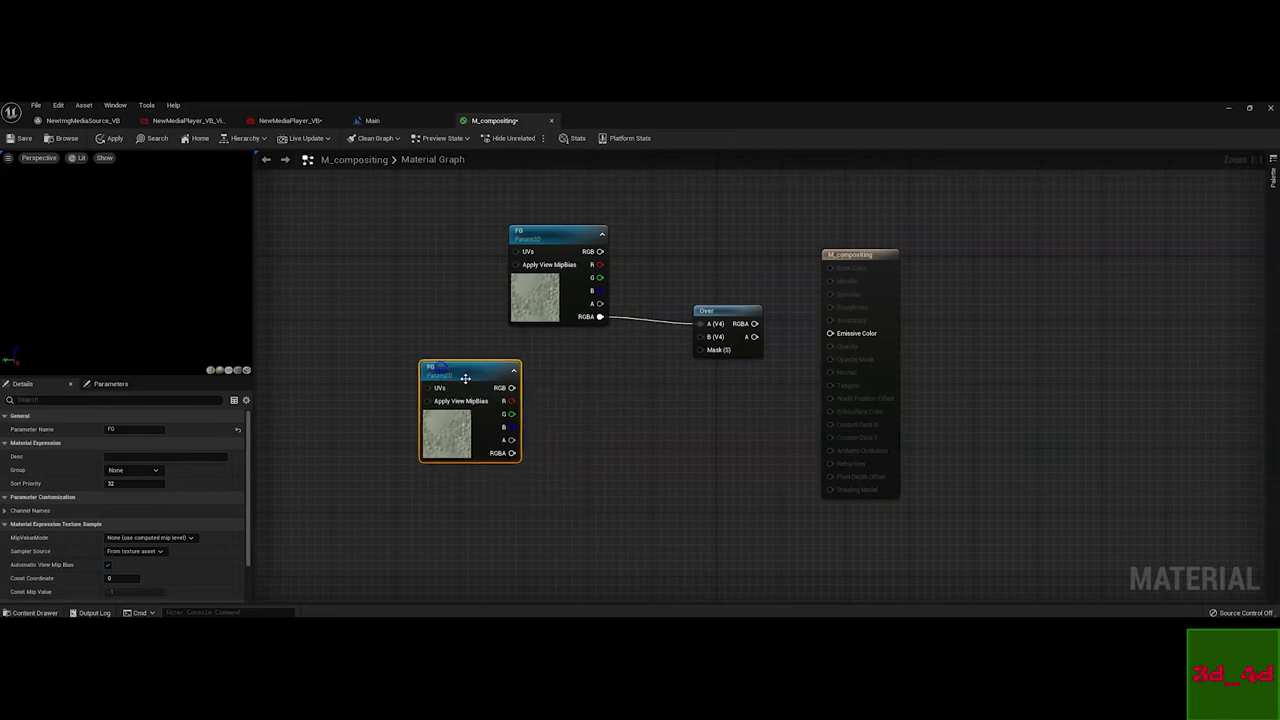
click(108, 429)
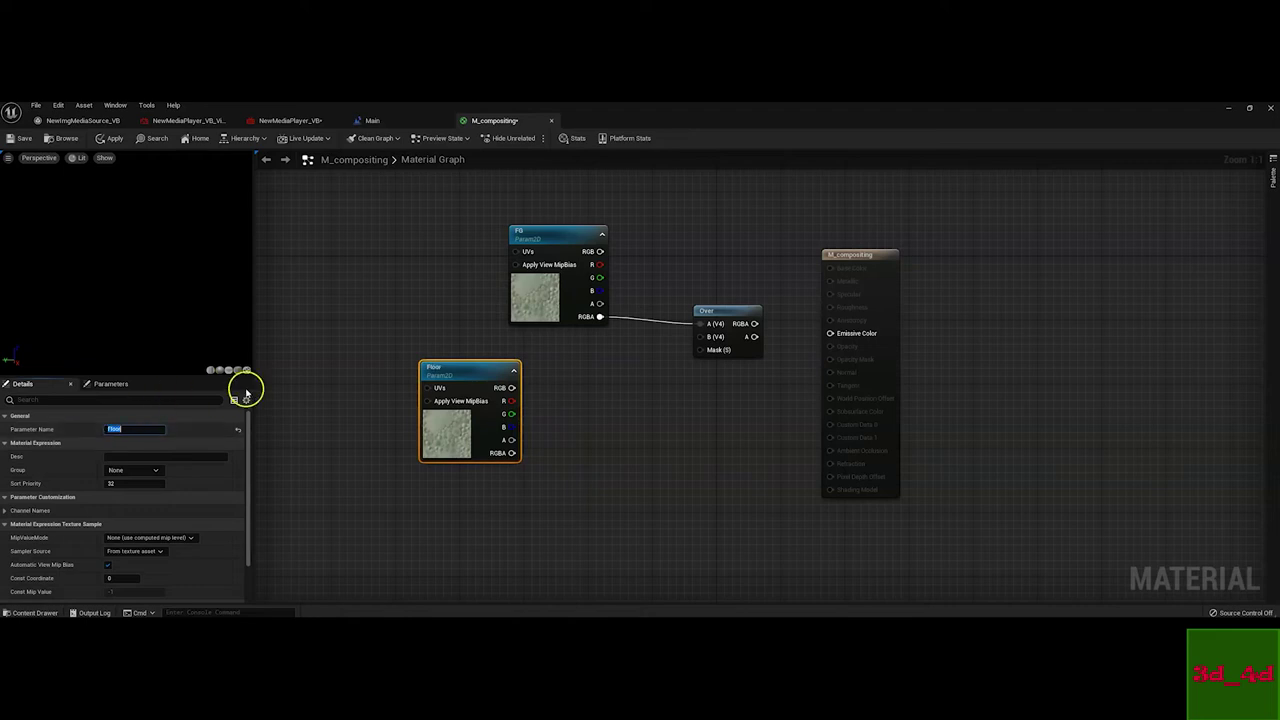
drag(454, 373, 531, 388)
Duplicate Floor, rename the copy Shadows, and stack both at the graph's left
key(ctrl+w)
click(125, 428)
drag(125, 428, 94, 428)
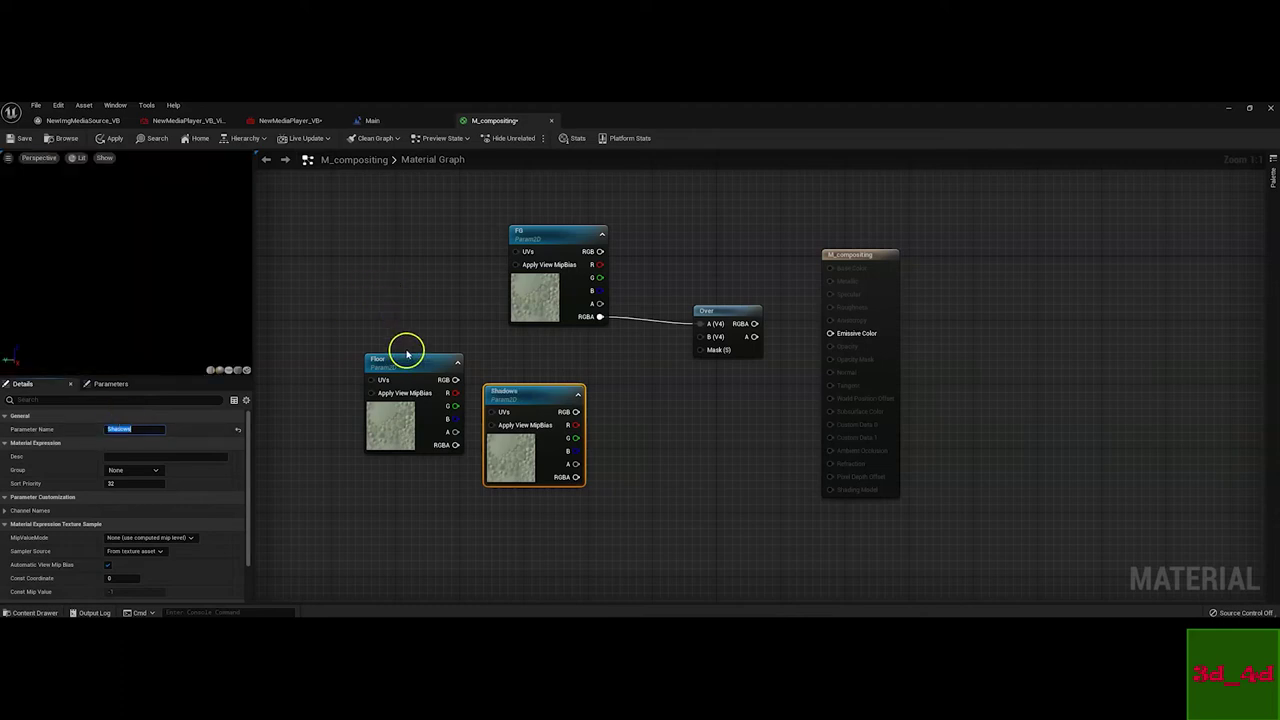
drag(405, 362, 349, 226)
drag(514, 404, 339, 365)
drag(557, 226, 661, 226)
drag(357, 226, 347, 209)
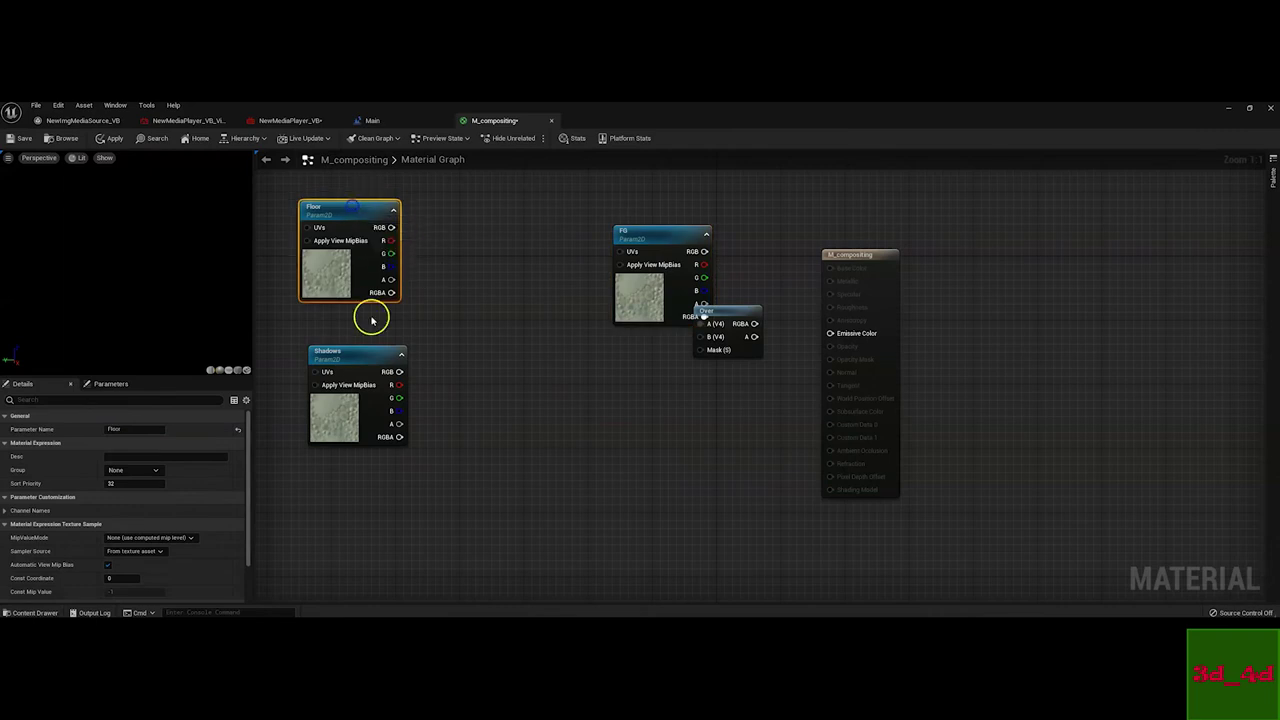
drag(352, 352, 334, 327)
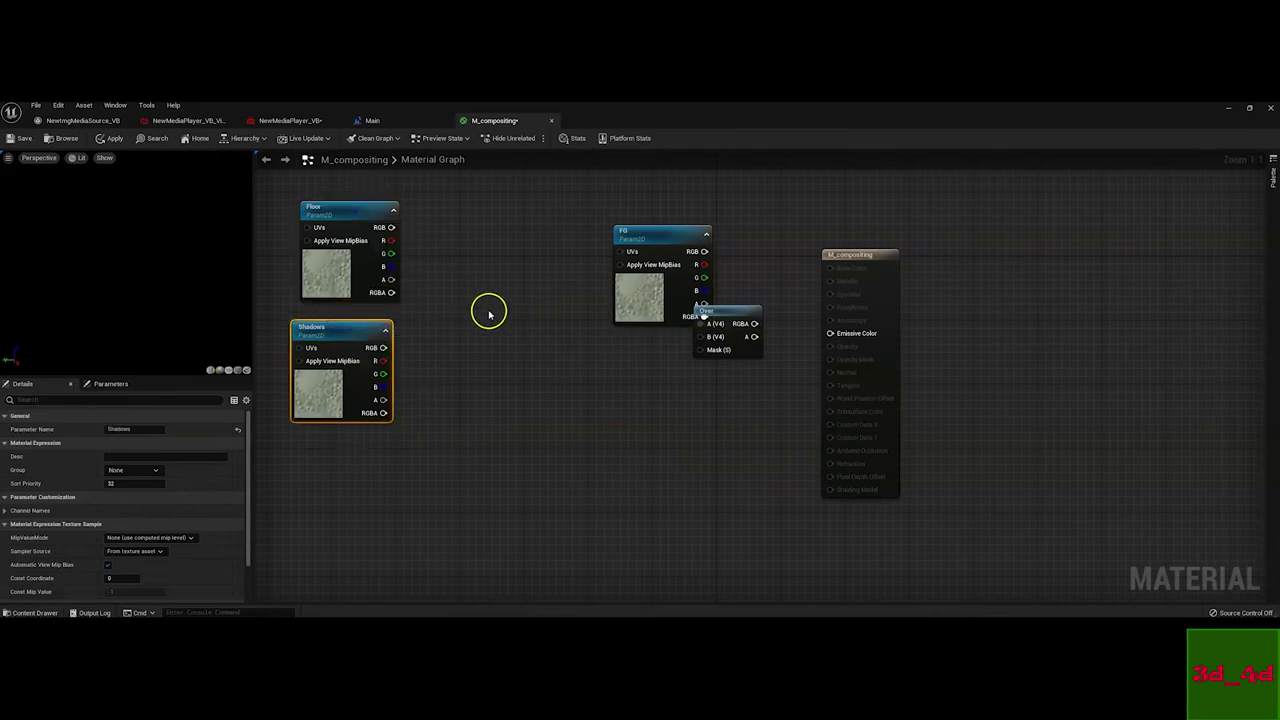
Add a Divide node wired from Floor's RGBA output
drag(392, 293, 467, 265)
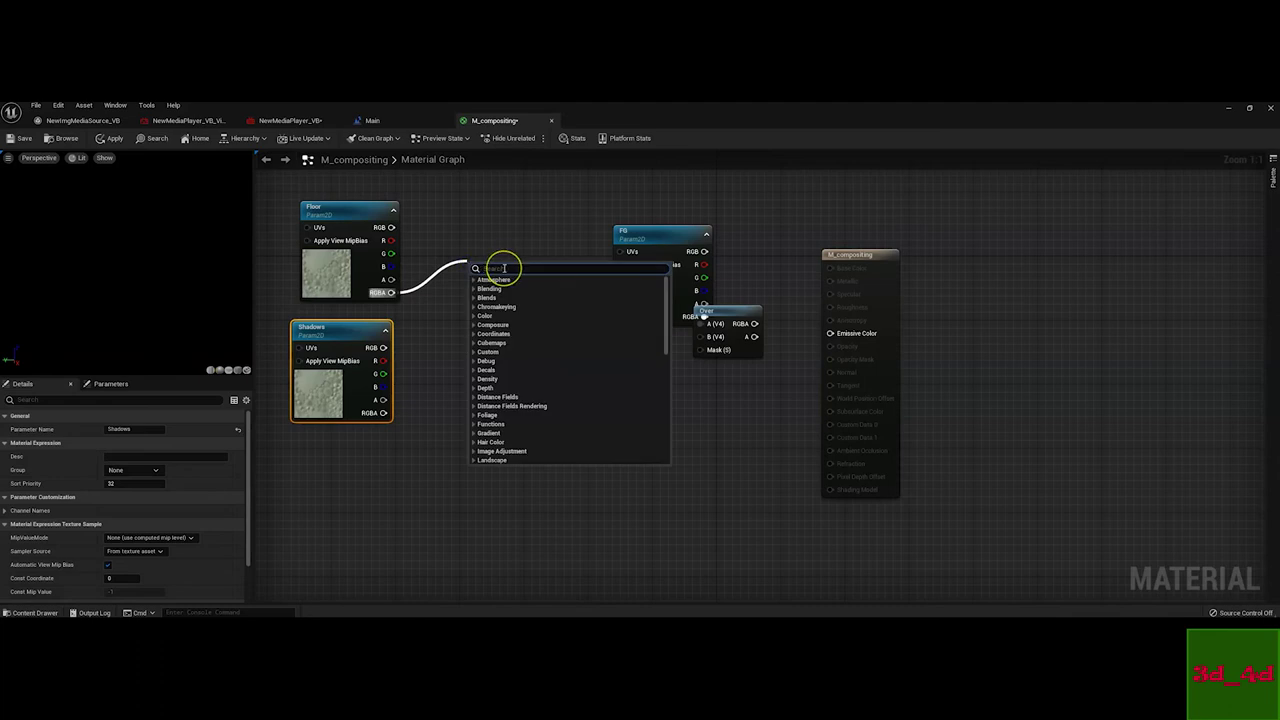
text(d)
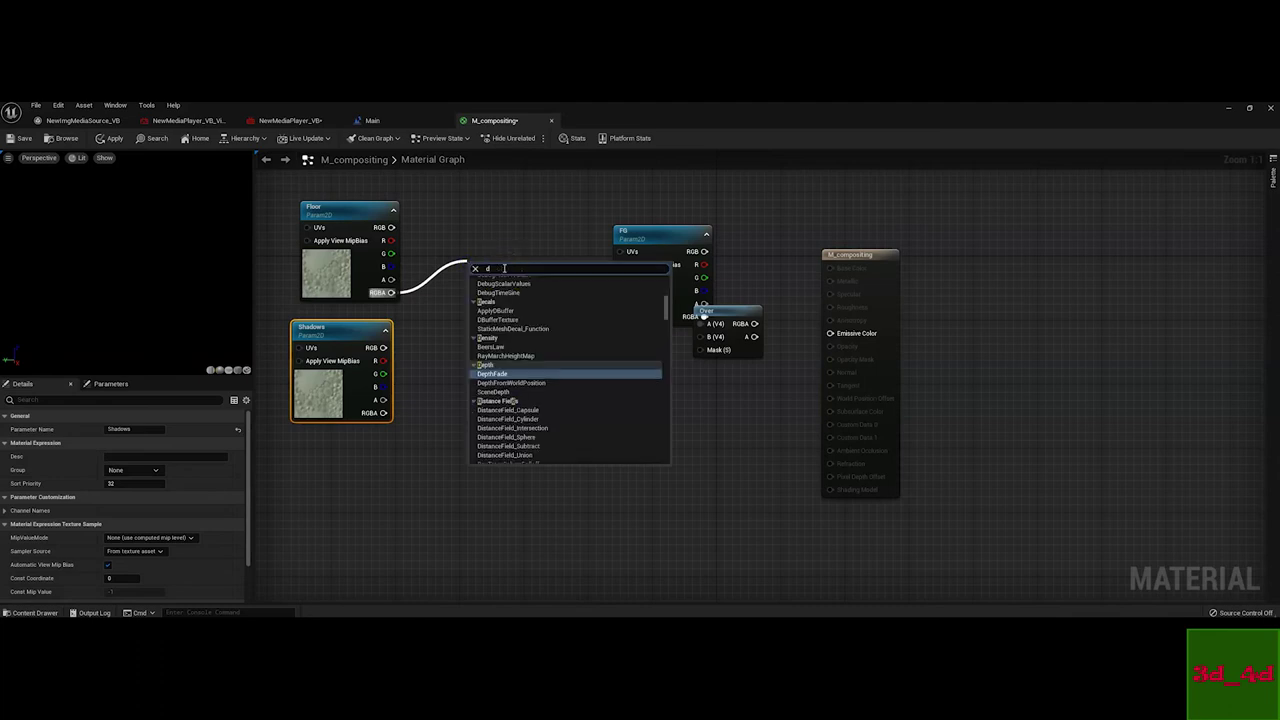
text(ivide)
click(487, 288)
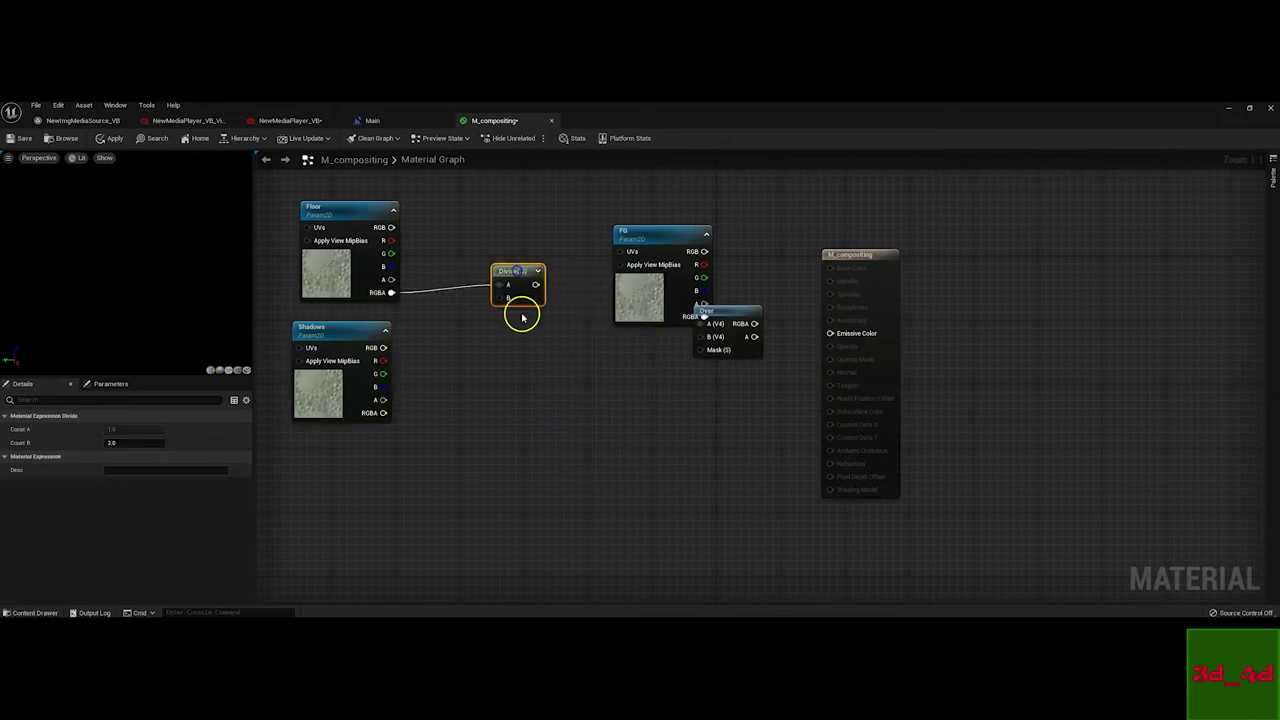
Stack Shadows above Floor, wiring Shadows RGBA into Divide A and Floor RGBA into B
click(334, 208)
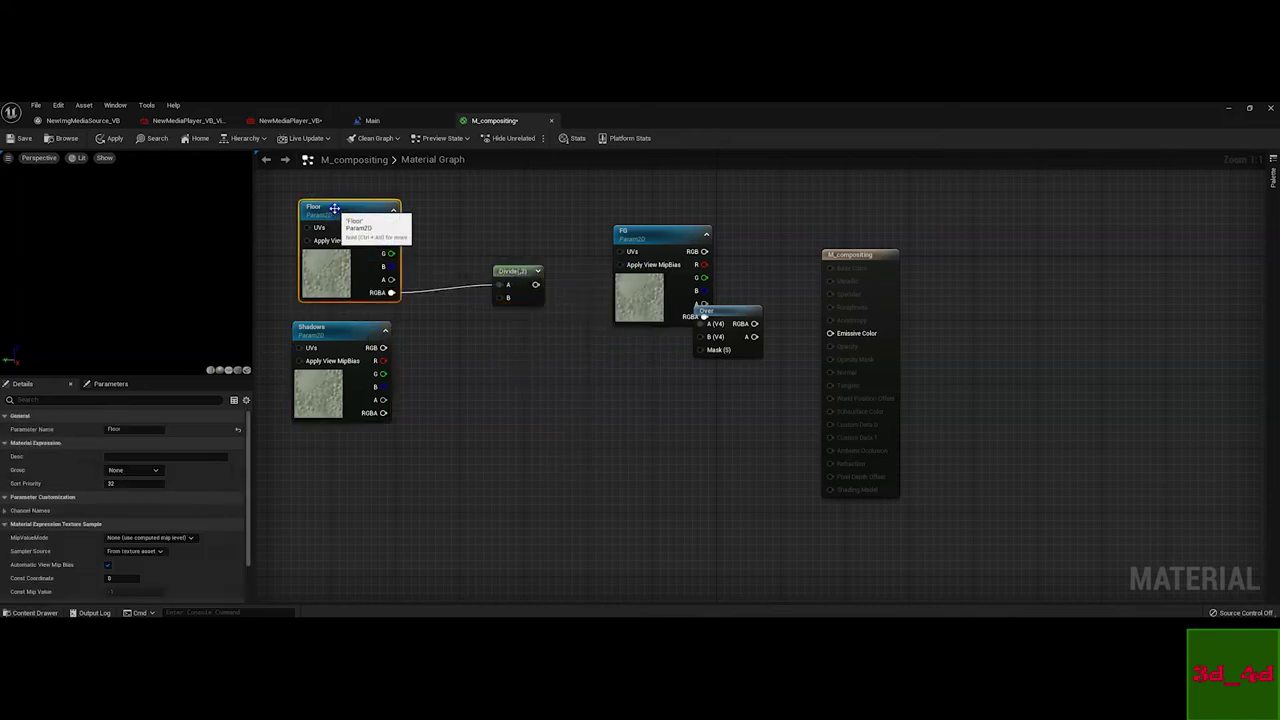
drag(345, 335, 262, 186)
drag(371, 214, 350, 367)
drag(390, 444, 522, 297)
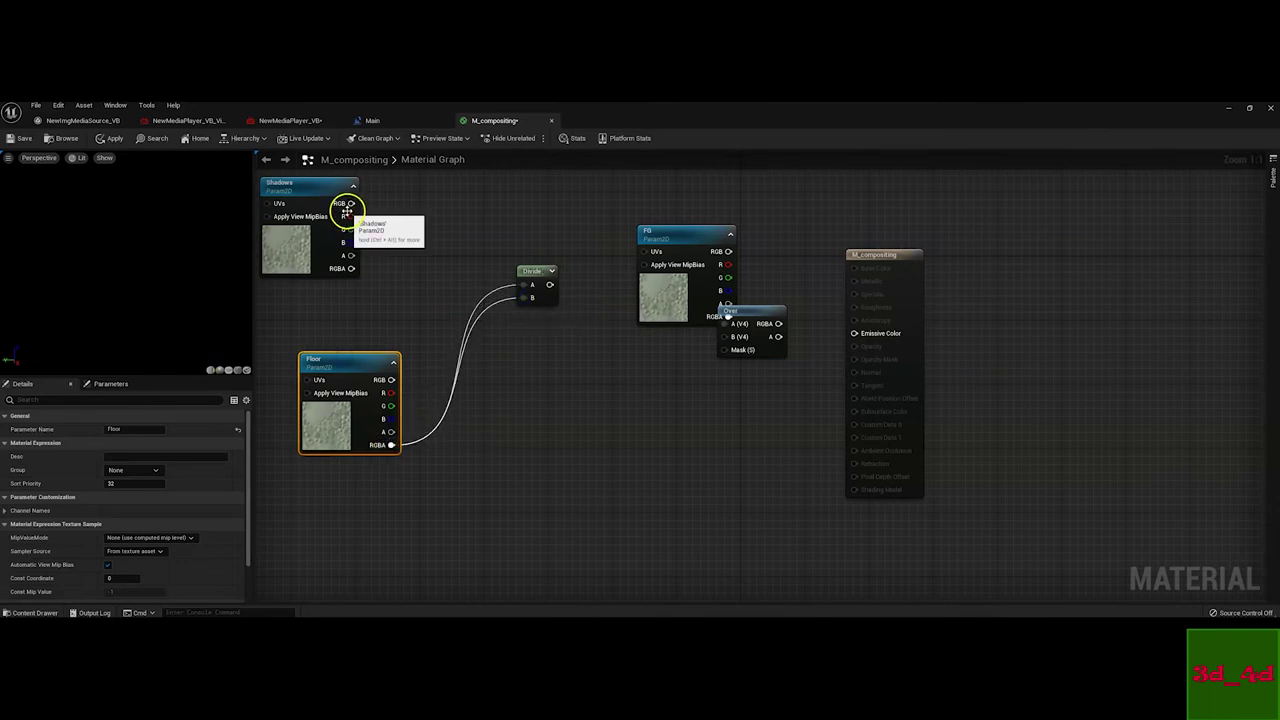
drag(351, 268, 473, 248)
drag(333, 196, 388, 212)
drag(352, 368, 356, 331)
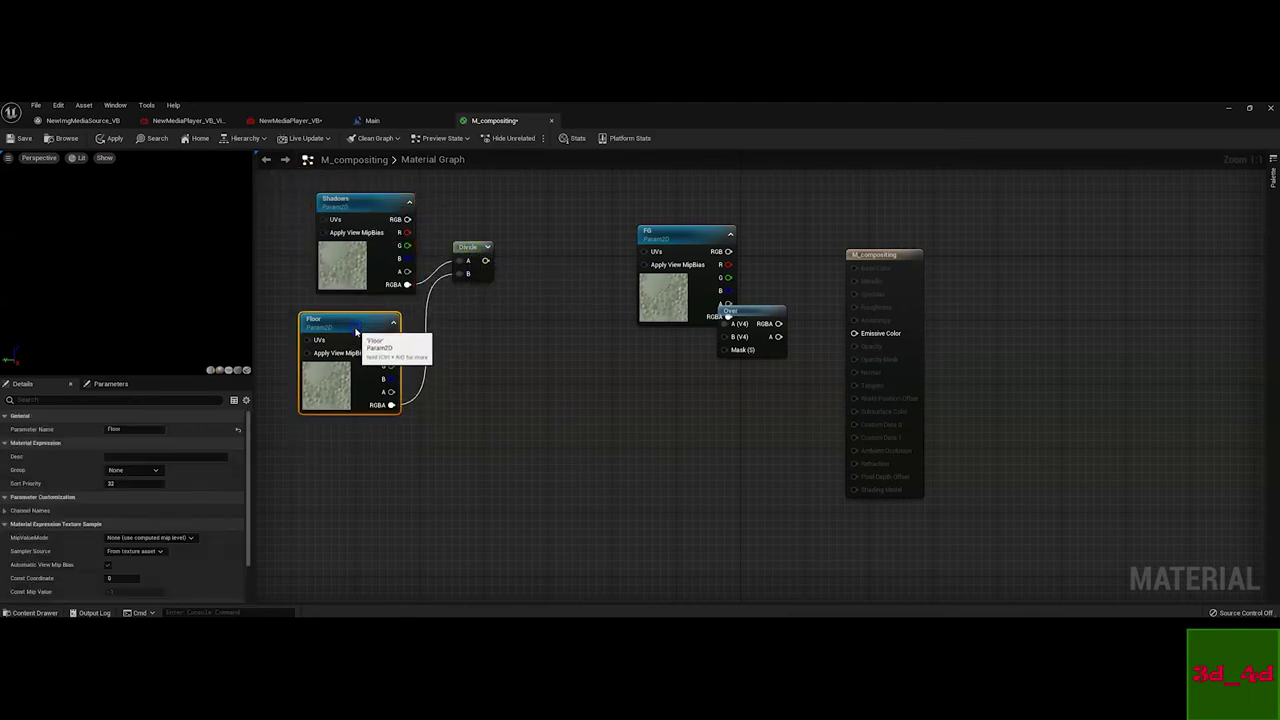
drag(473, 248, 480, 248)
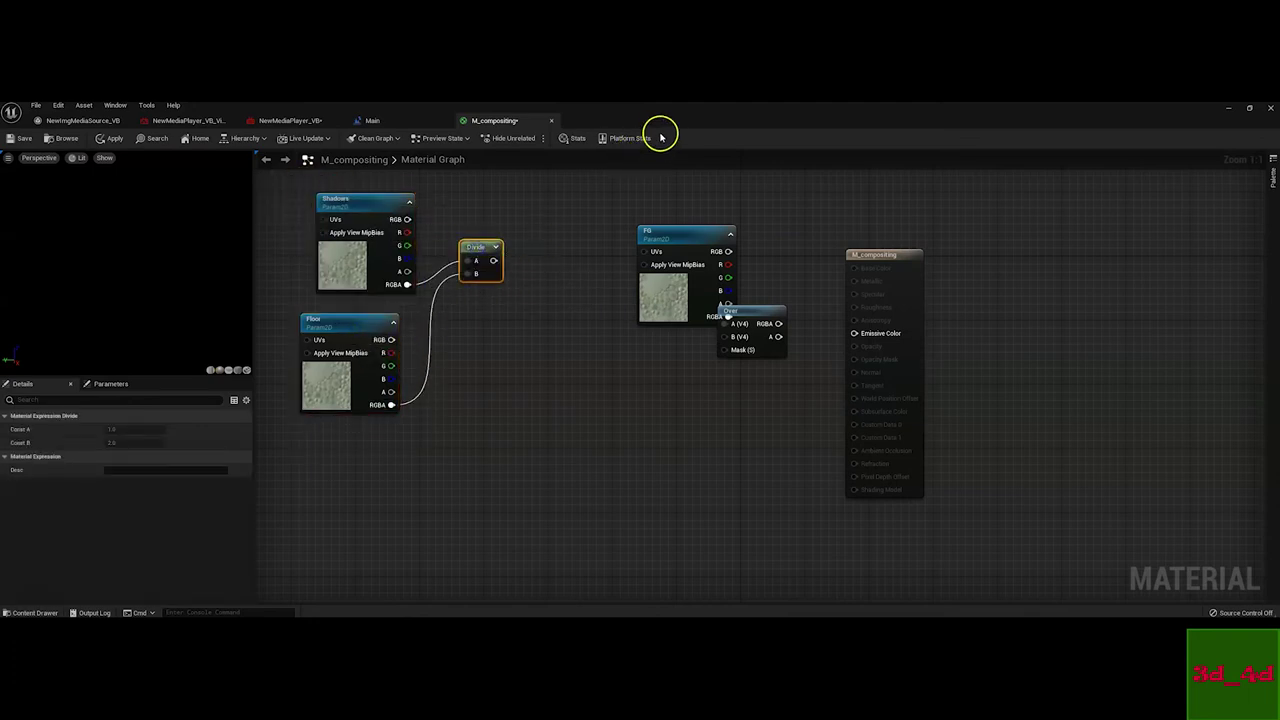
drag(676, 115, 690, 162)
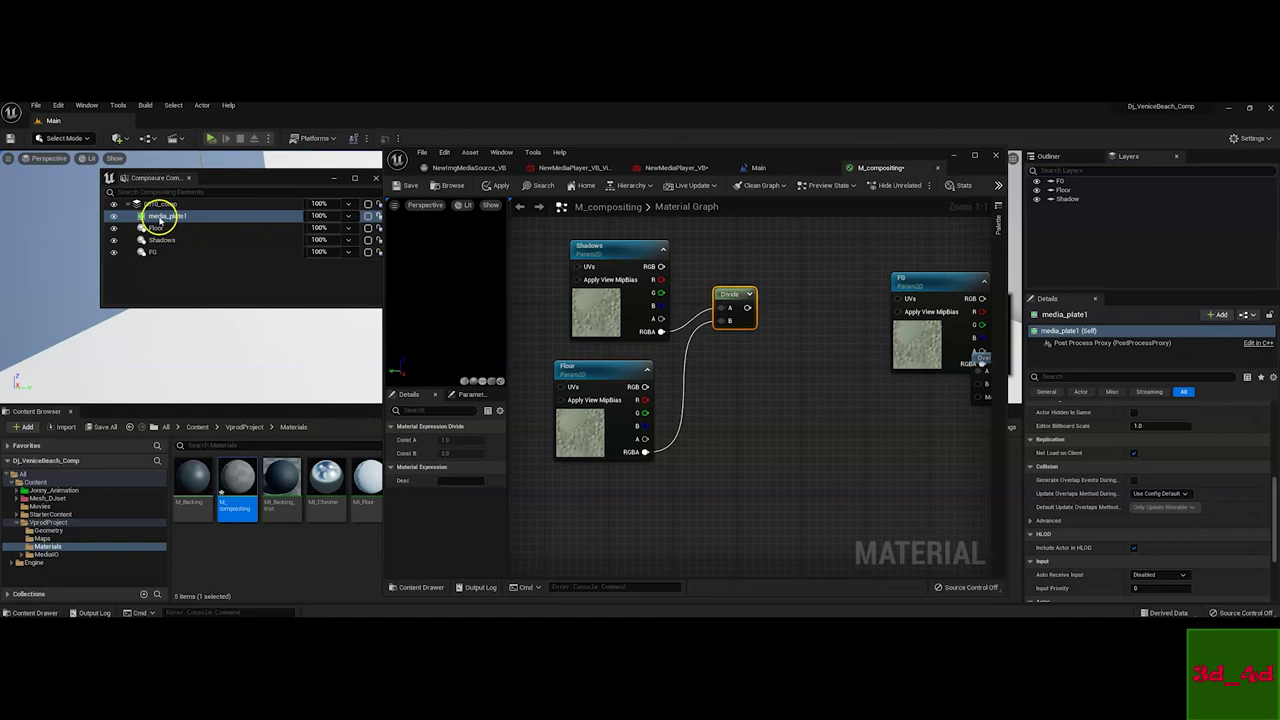
Duplicate the Floor parameter and rename the copy media_plate1
double_click(730, 157)
click(348, 326)
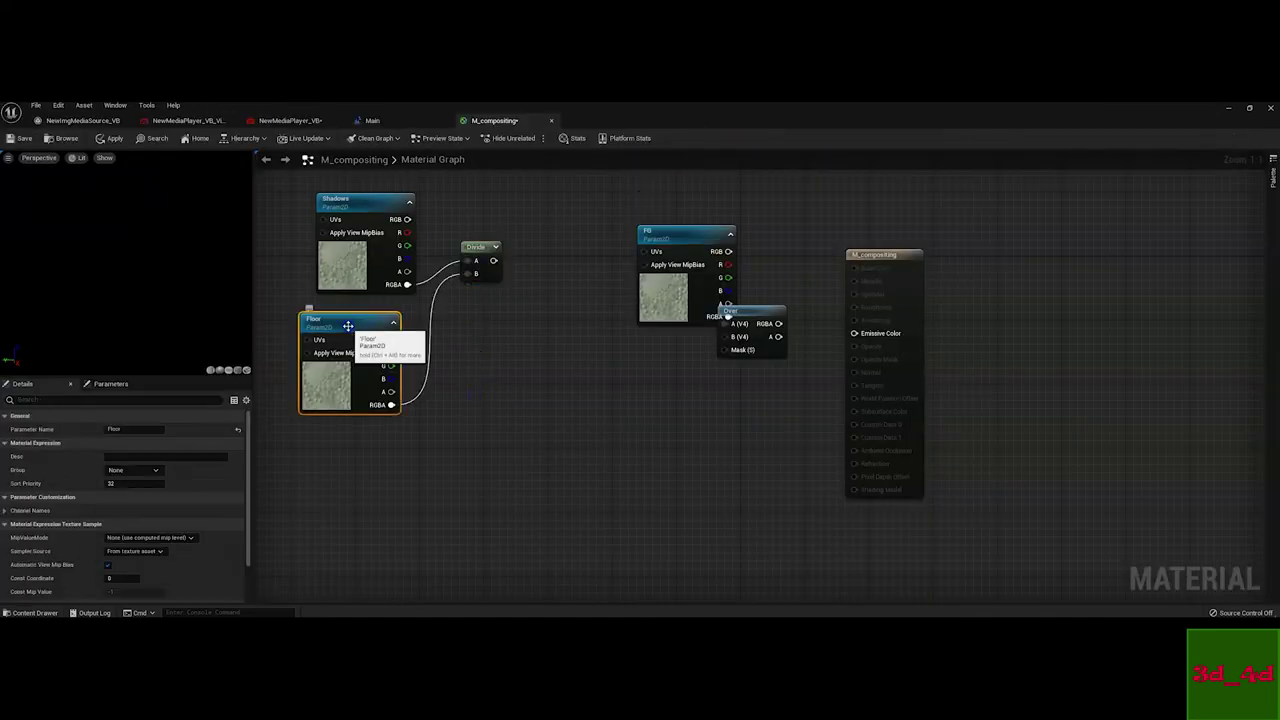
key(ctrl+w)
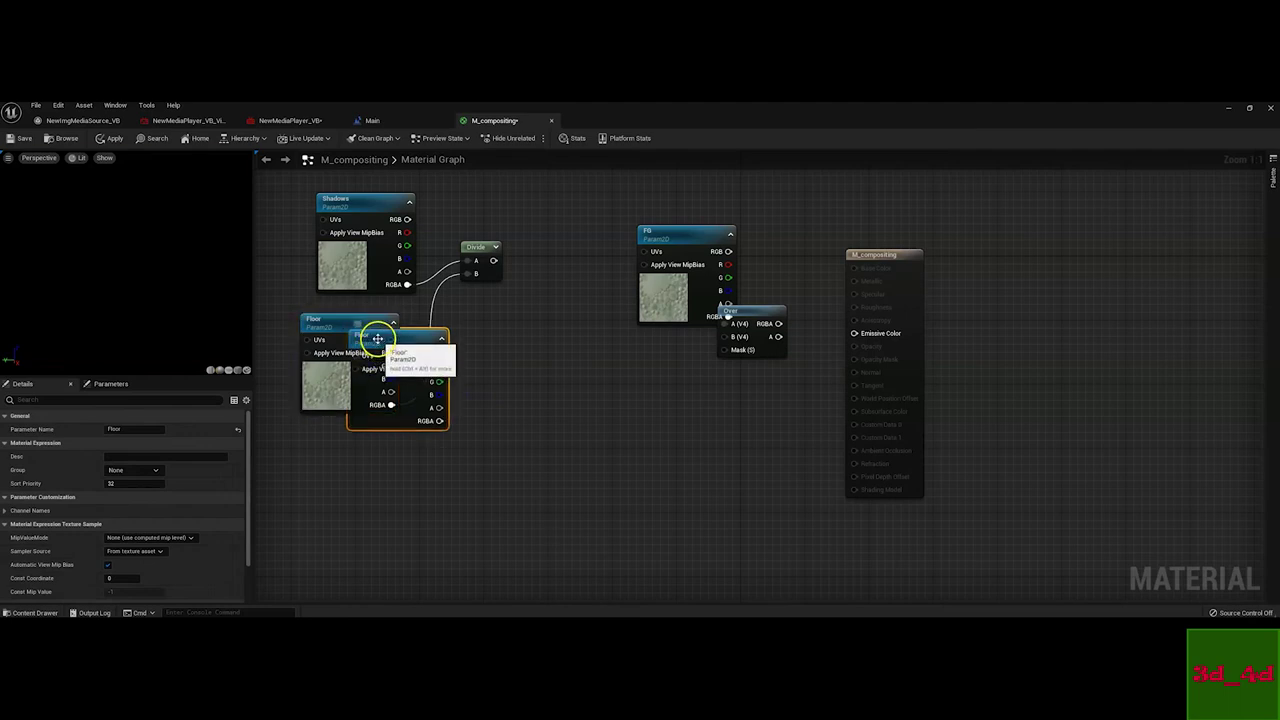
drag(337, 337, 534, 441)
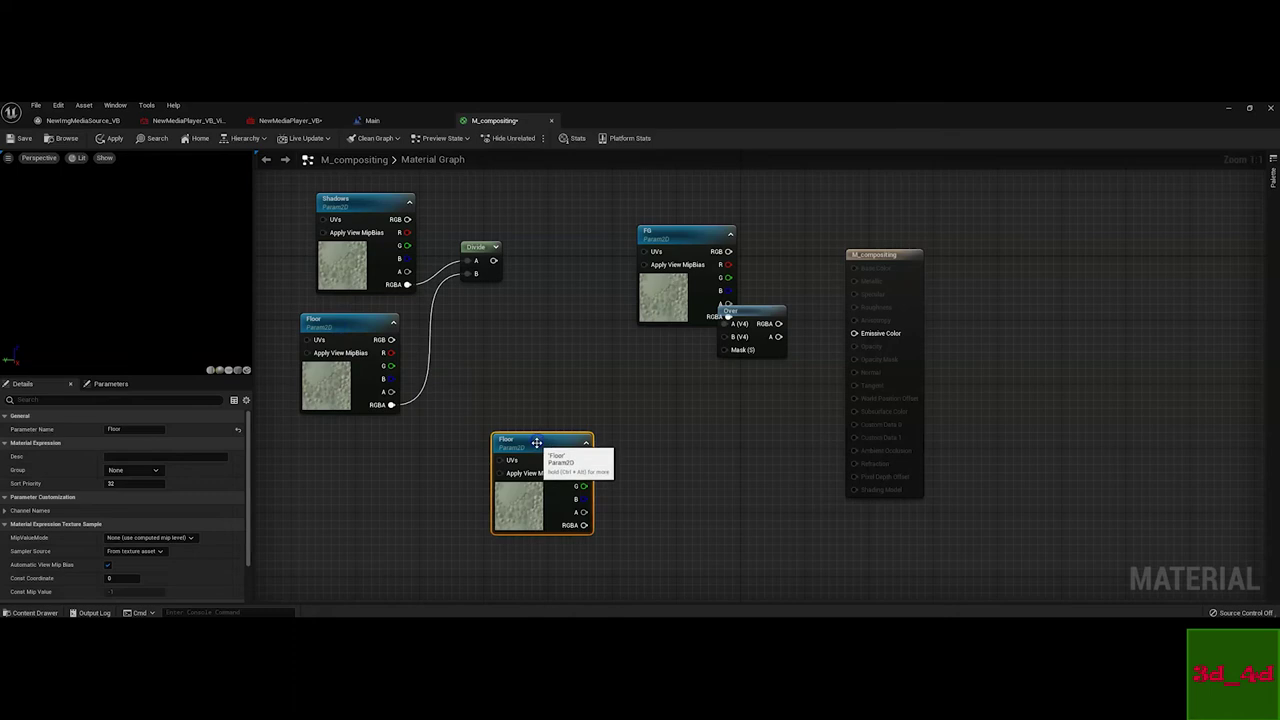
click(122, 429)
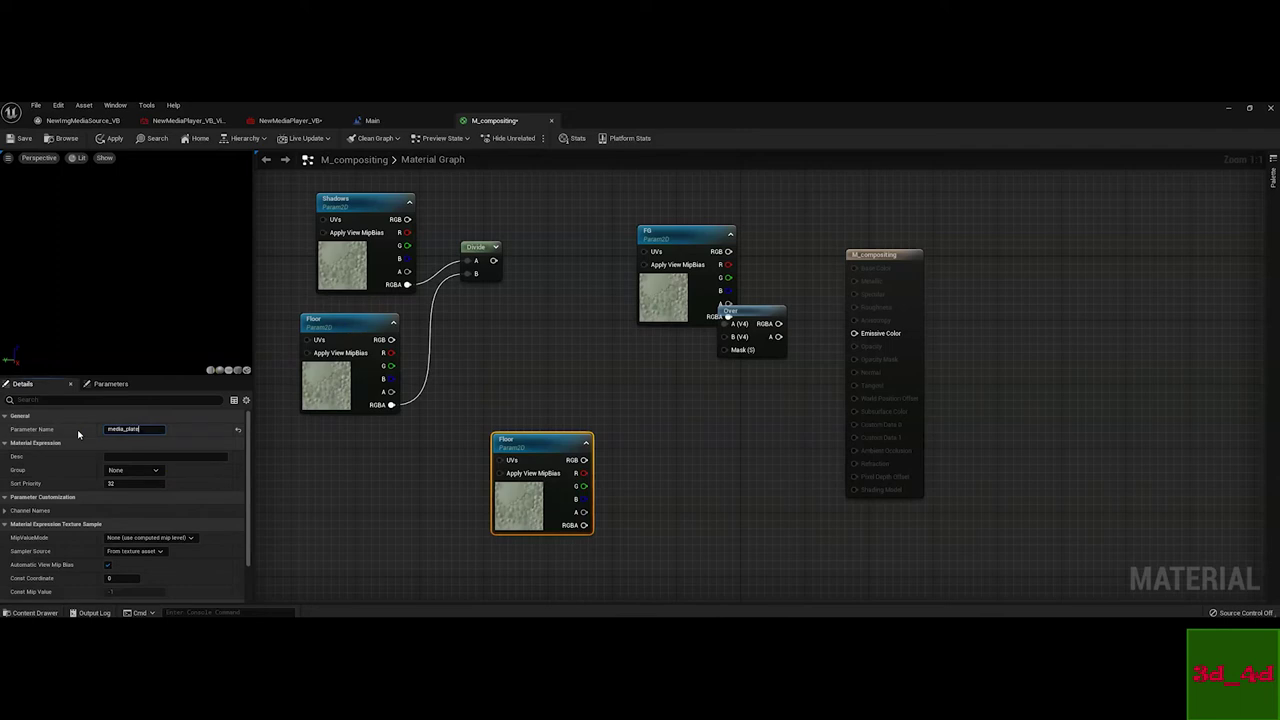
text(media_plate1)
key(Return)
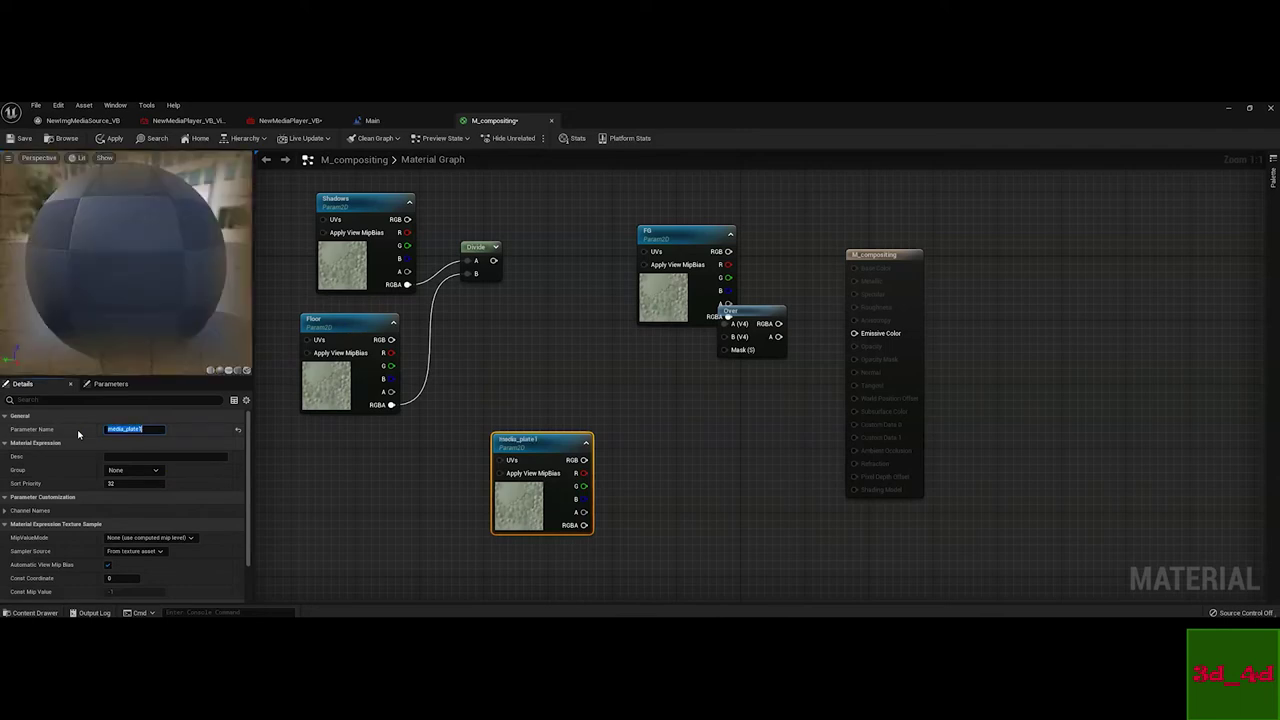
click(590, 176)
Make the graph editor fill the screen and shift media_plate1 left under Floor
drag(617, 118, 496, 139)
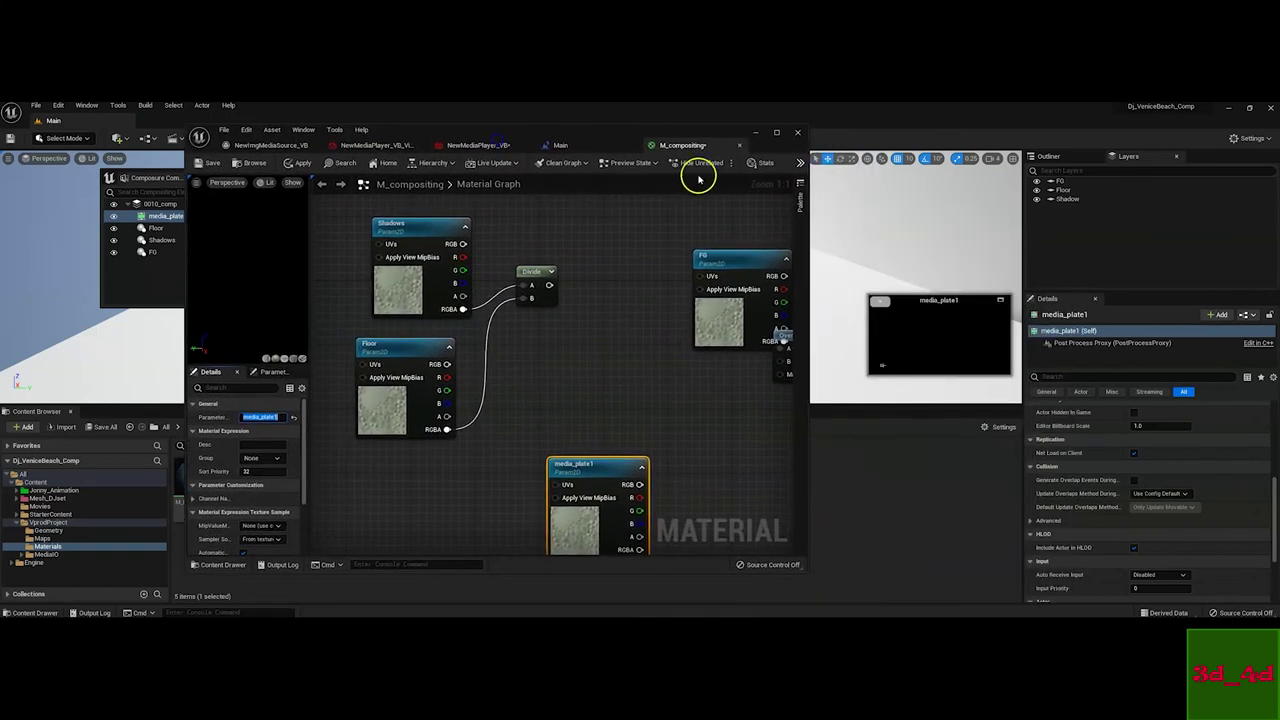
click(766, 134)
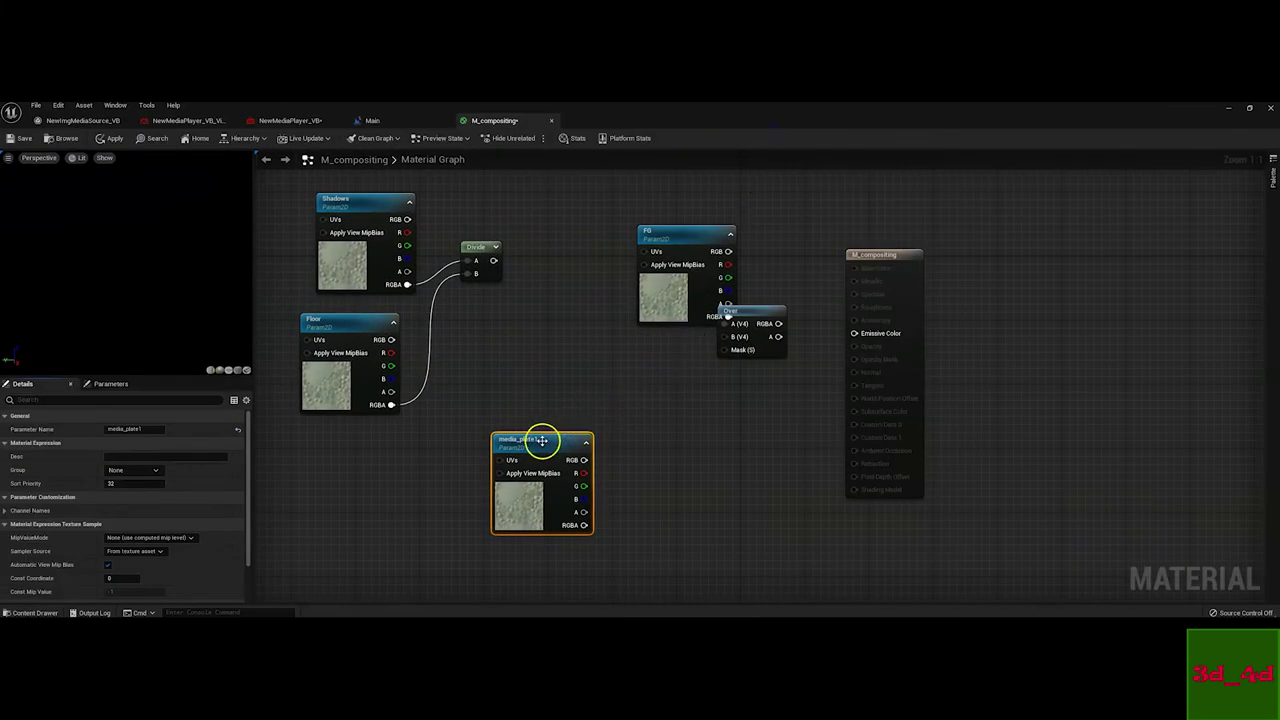
drag(541, 440, 493, 432)
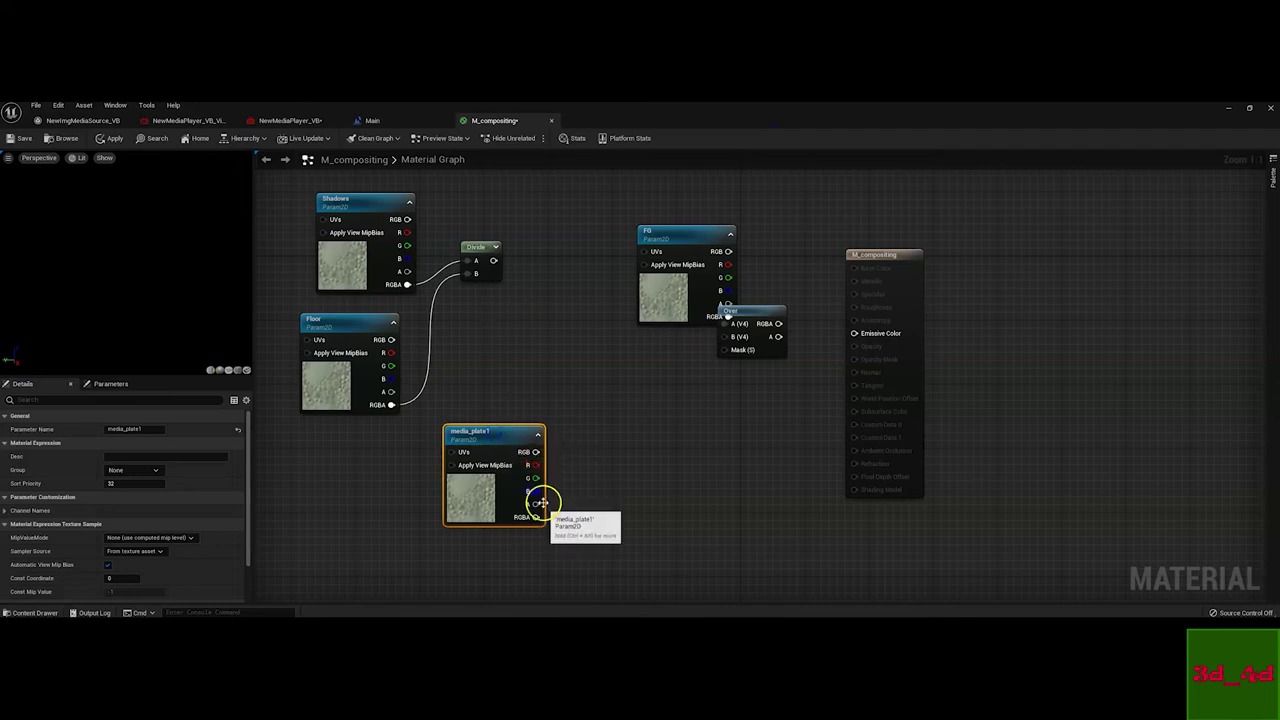
Add a Multiply node taking the Divide result in A and media_plate1's RGBA in B
drag(536, 517, 580, 388)
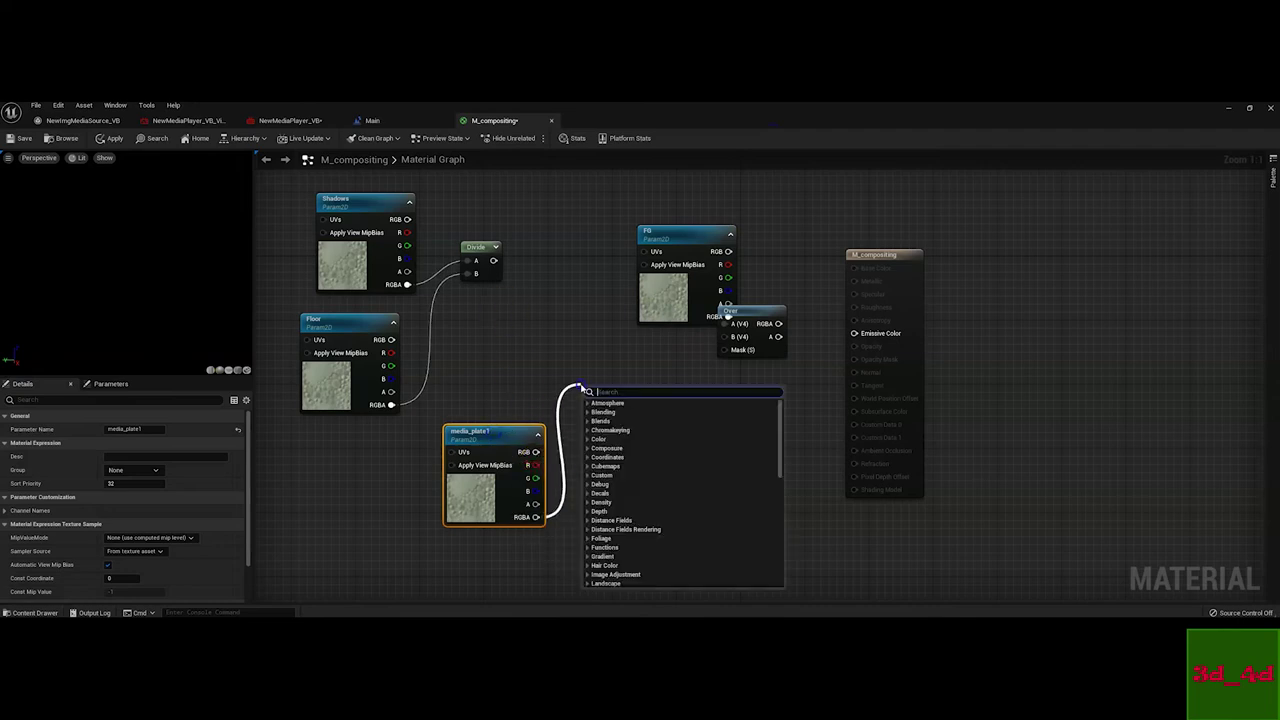
text(mult)
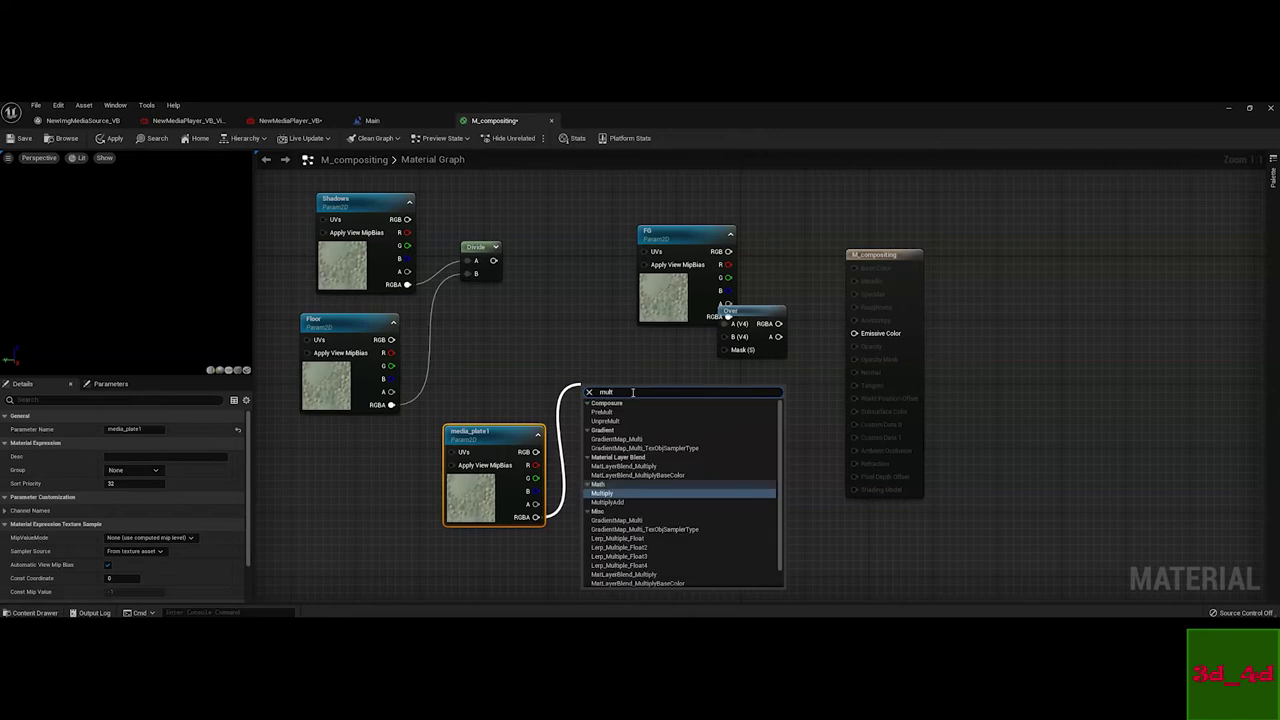
text(ipl)
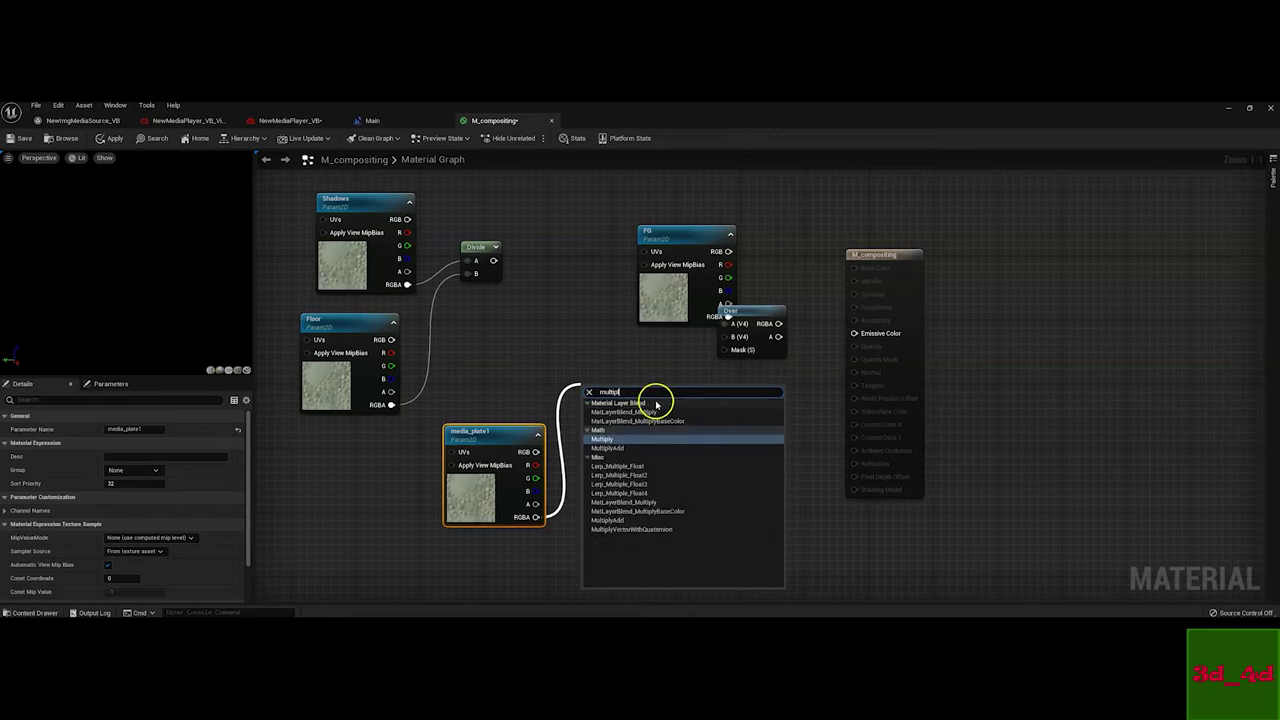
click(615, 440)
drag(611, 410, 668, 410)
drag(506, 429, 473, 421)
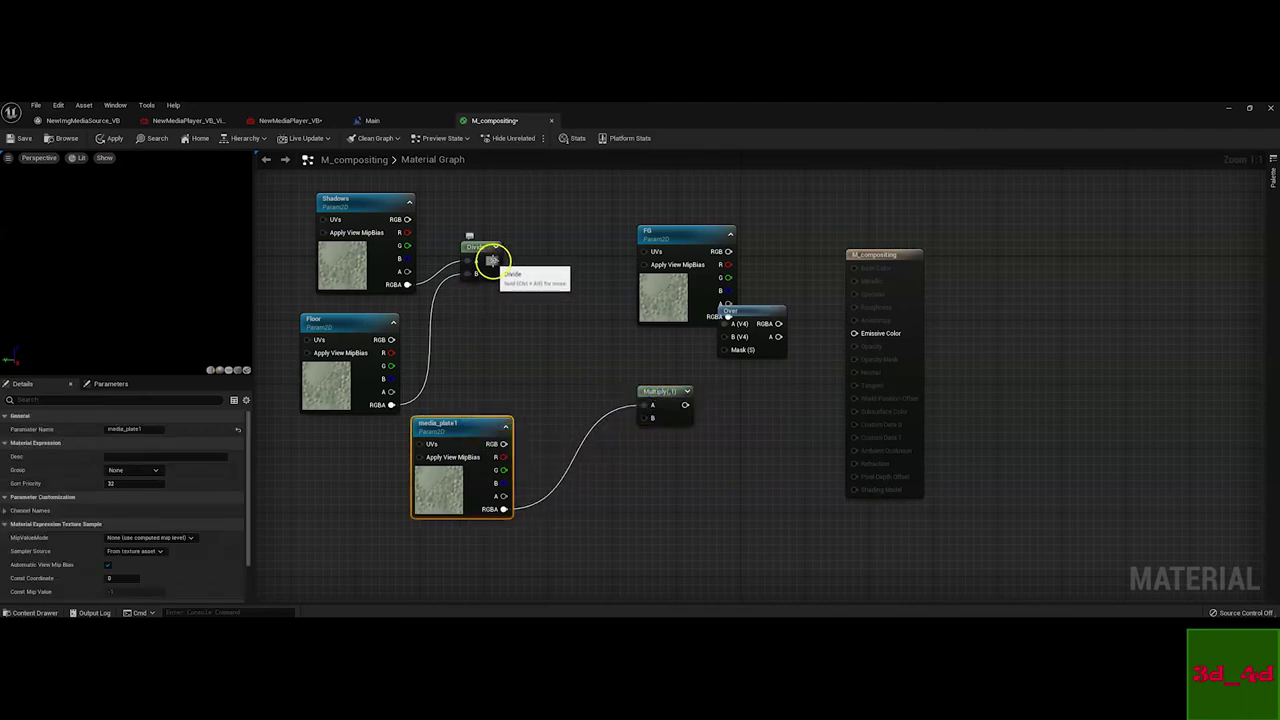
drag(492, 260, 648, 406)
drag(503, 509, 612, 367)
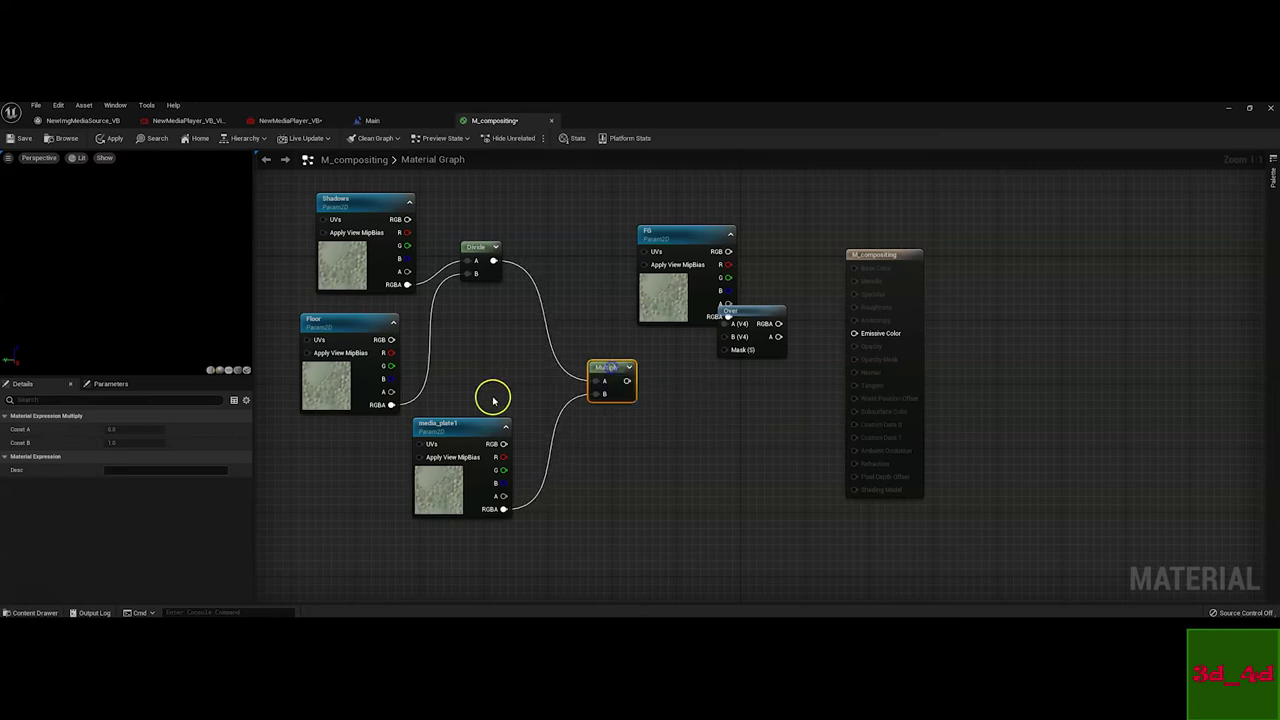
Tidy the FG and Over nodes and wire Multiply's output into Over's B input
drag(458, 428, 408, 451)
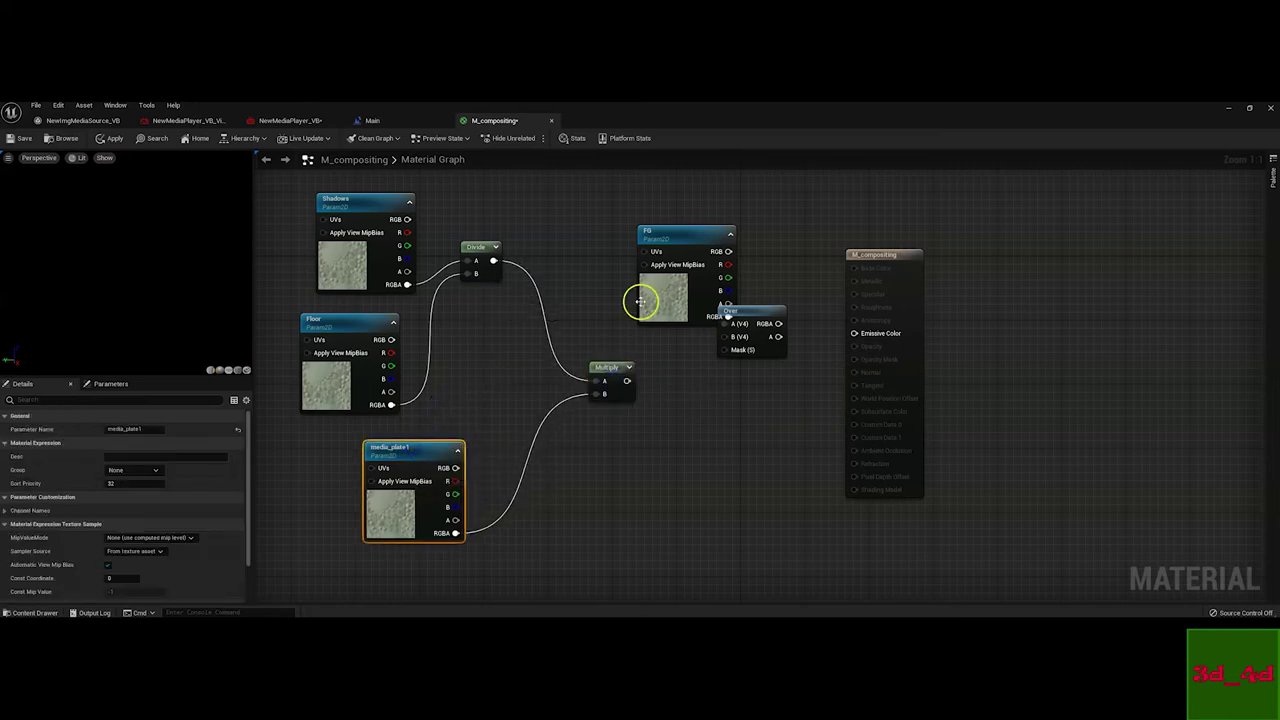
drag(682, 230, 640, 222)
drag(724, 311, 738, 311)
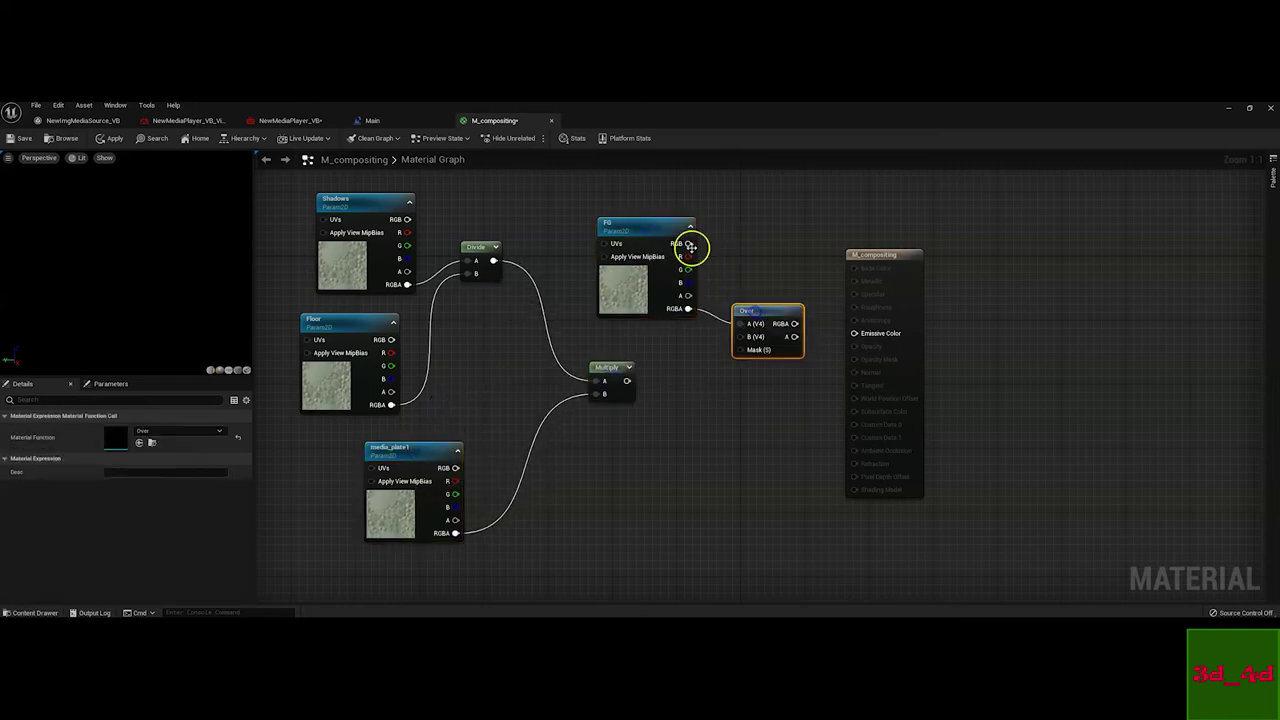
drag(660, 229, 650, 219)
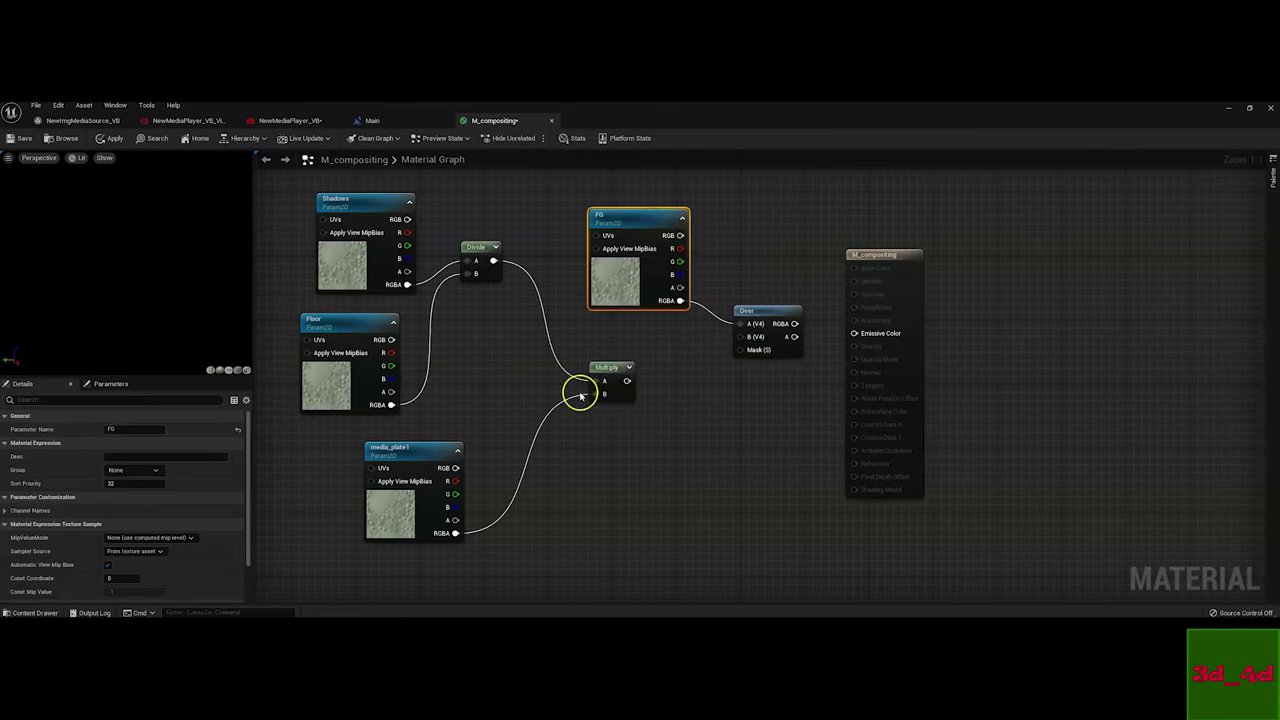
drag(625, 380, 745, 341)
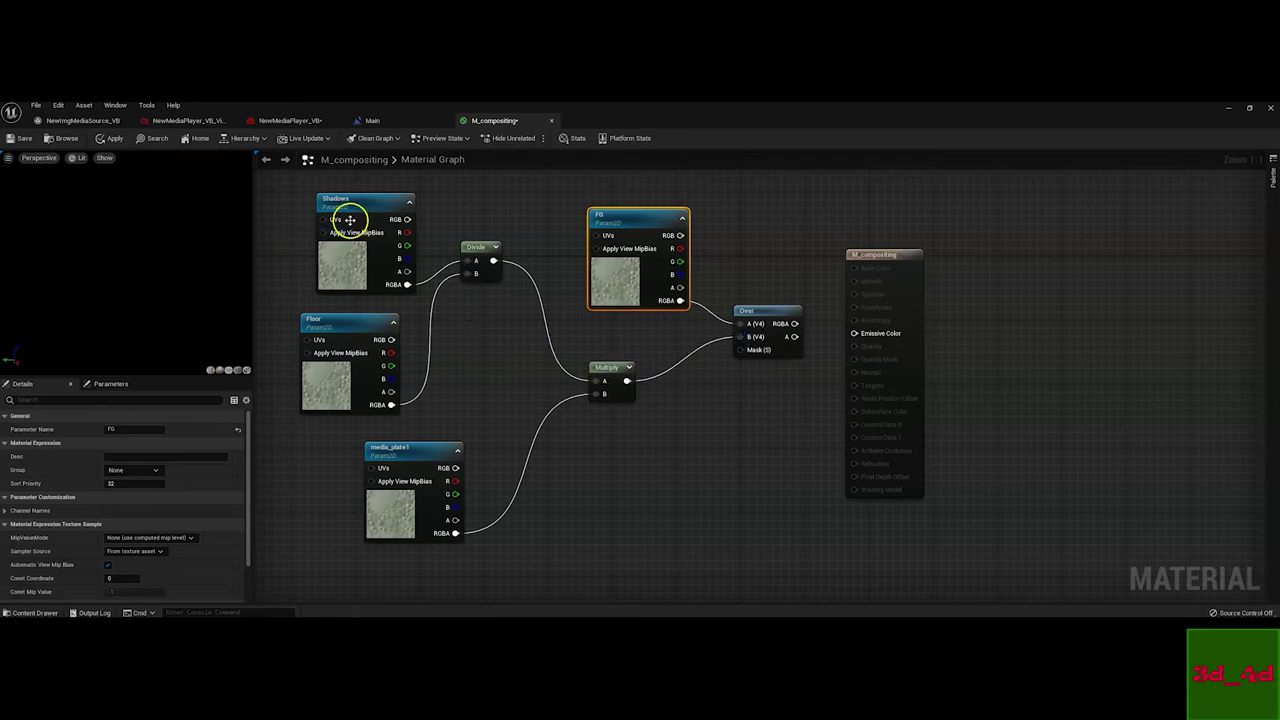
Check the Divide and Multiply settings and tidy the media_plate1, Over and FG nodes
click(472, 240)
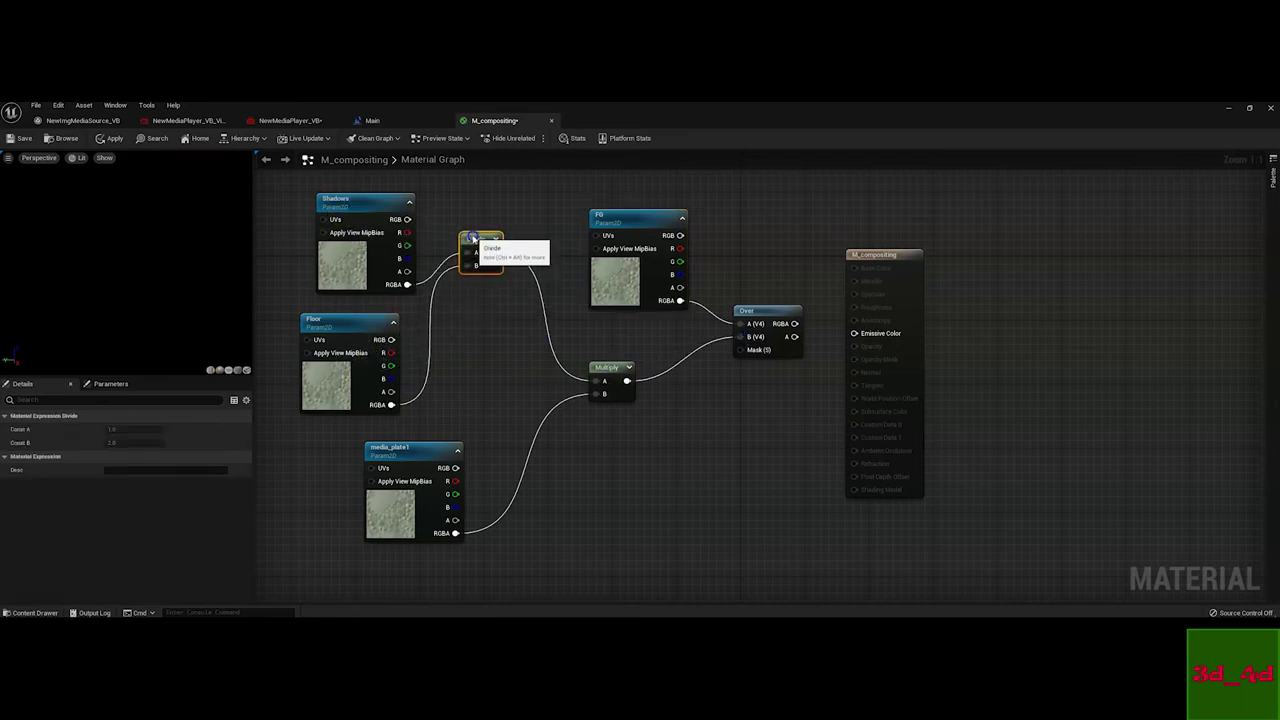
click(606, 372)
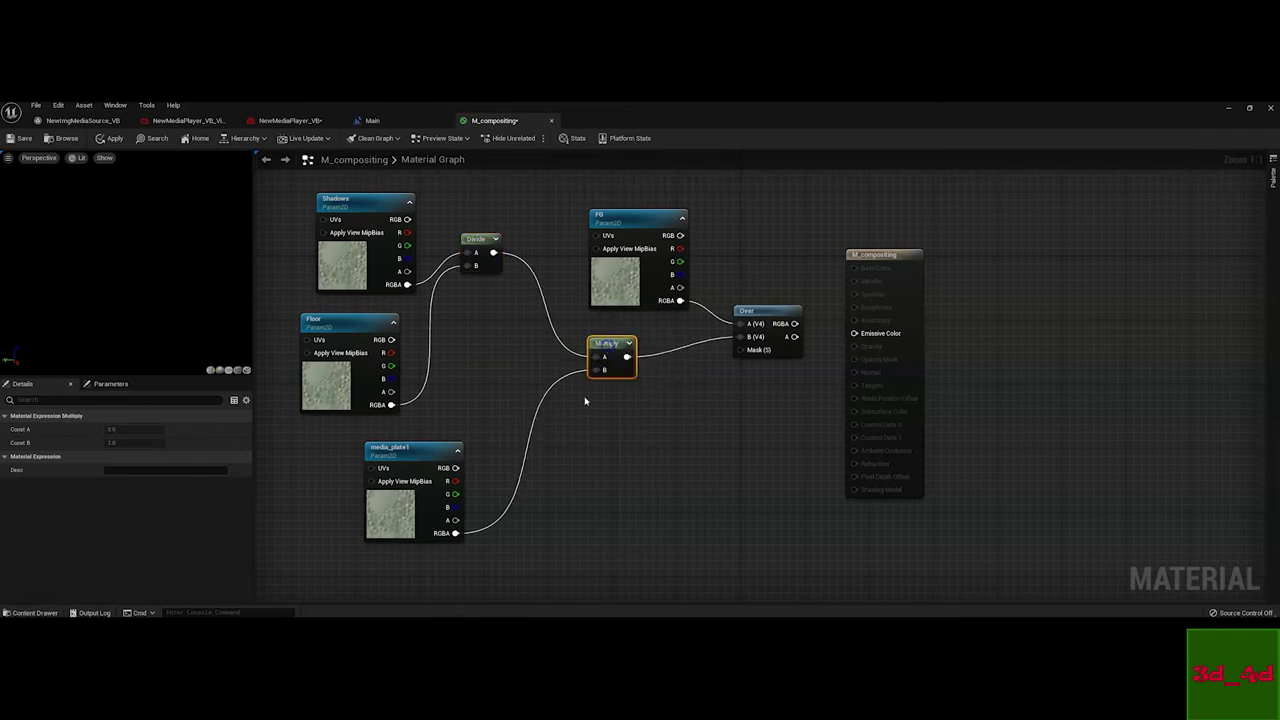
drag(400, 458, 407, 466)
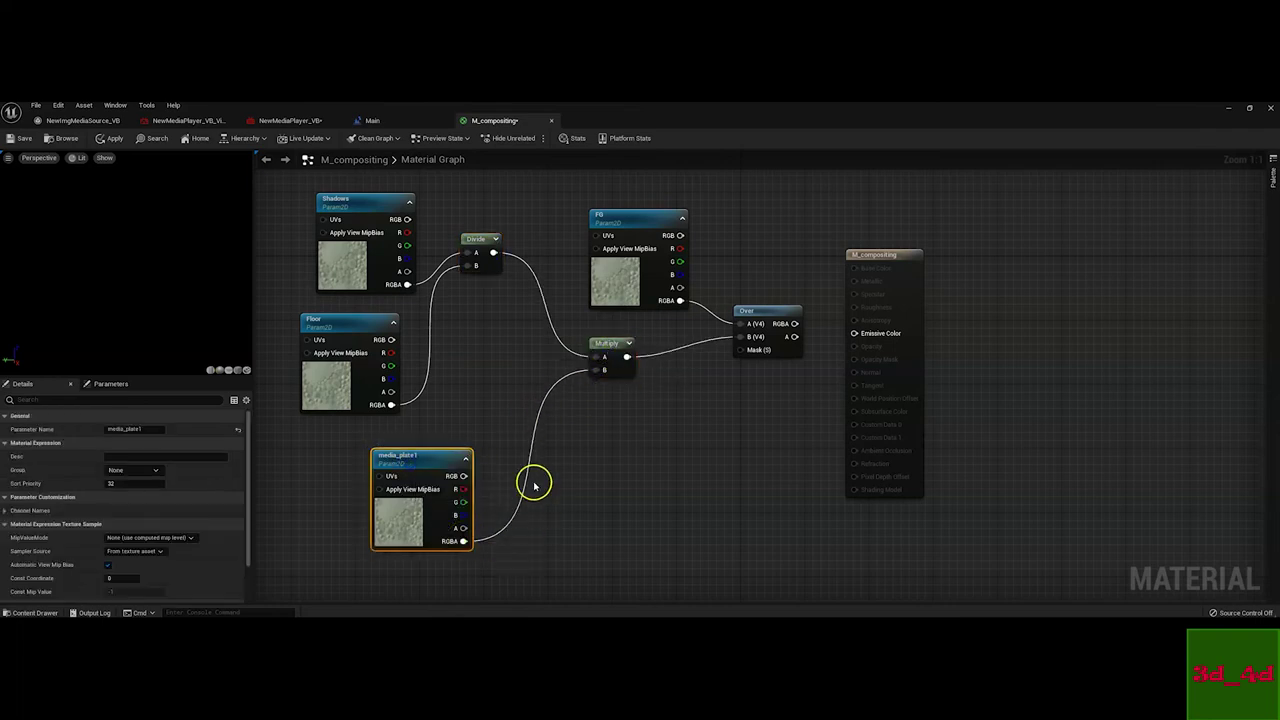
click(614, 352)
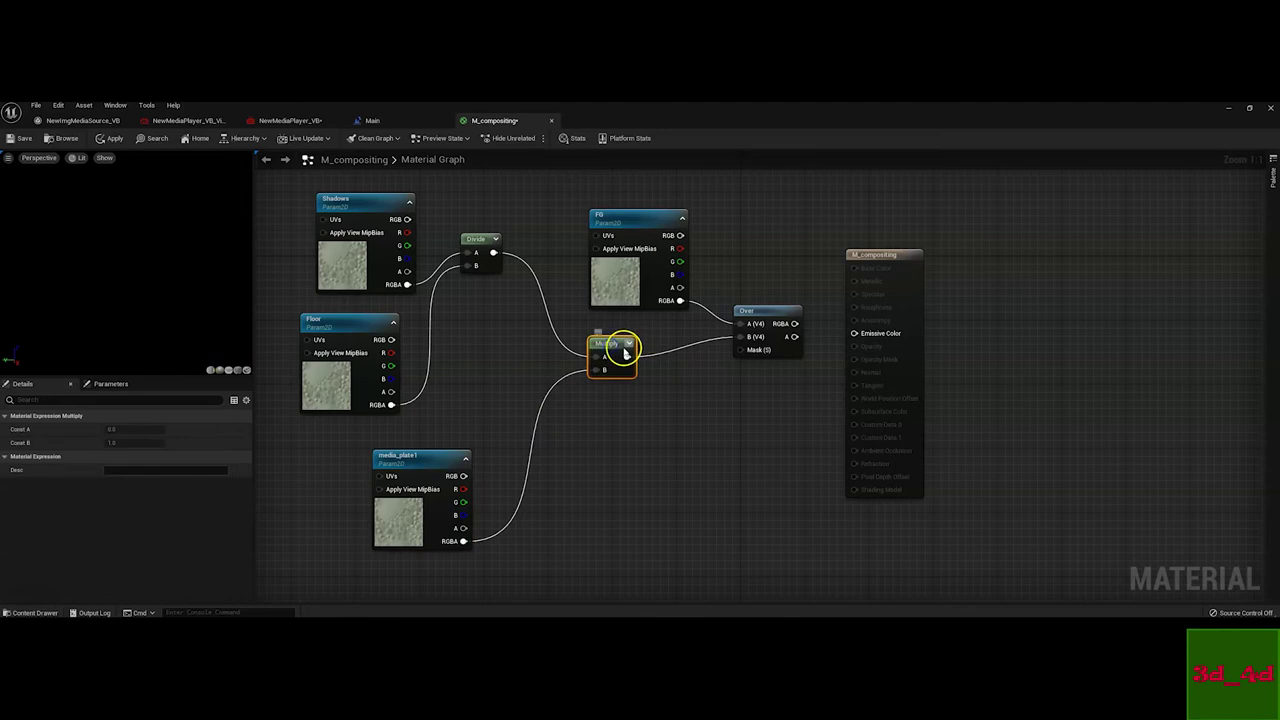
drag(749, 308, 762, 298)
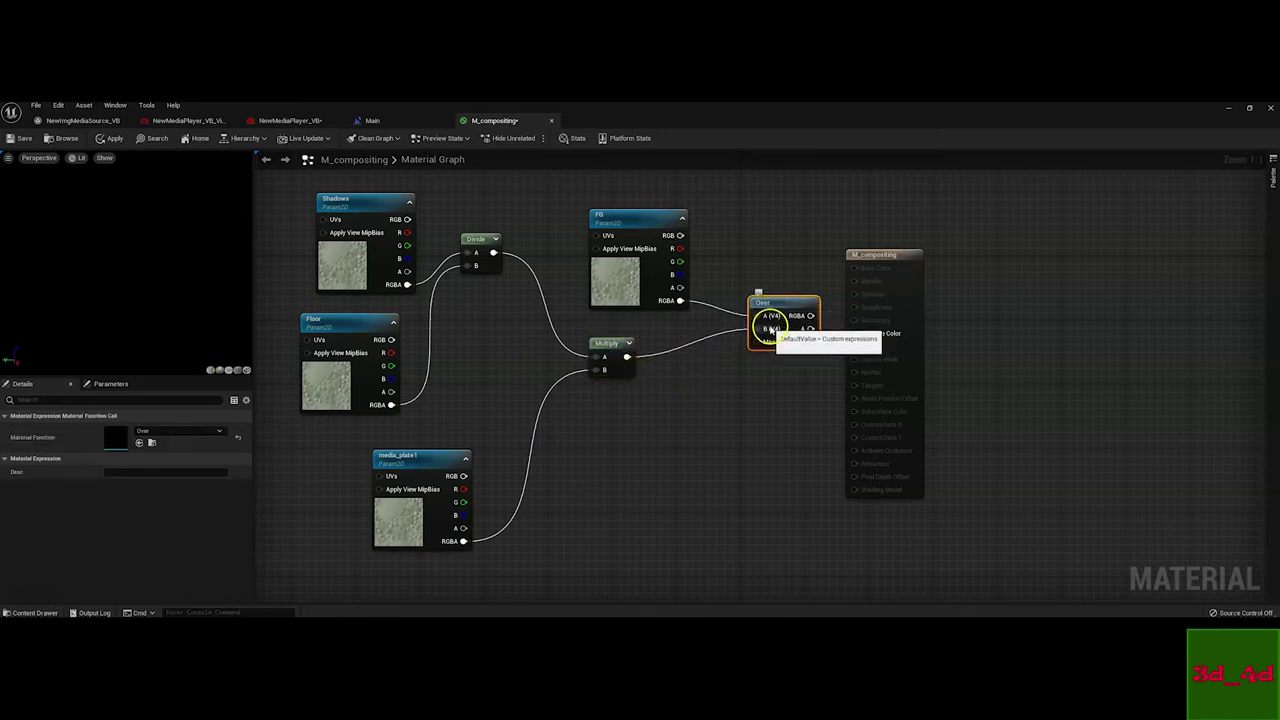
drag(626, 214, 616, 204)
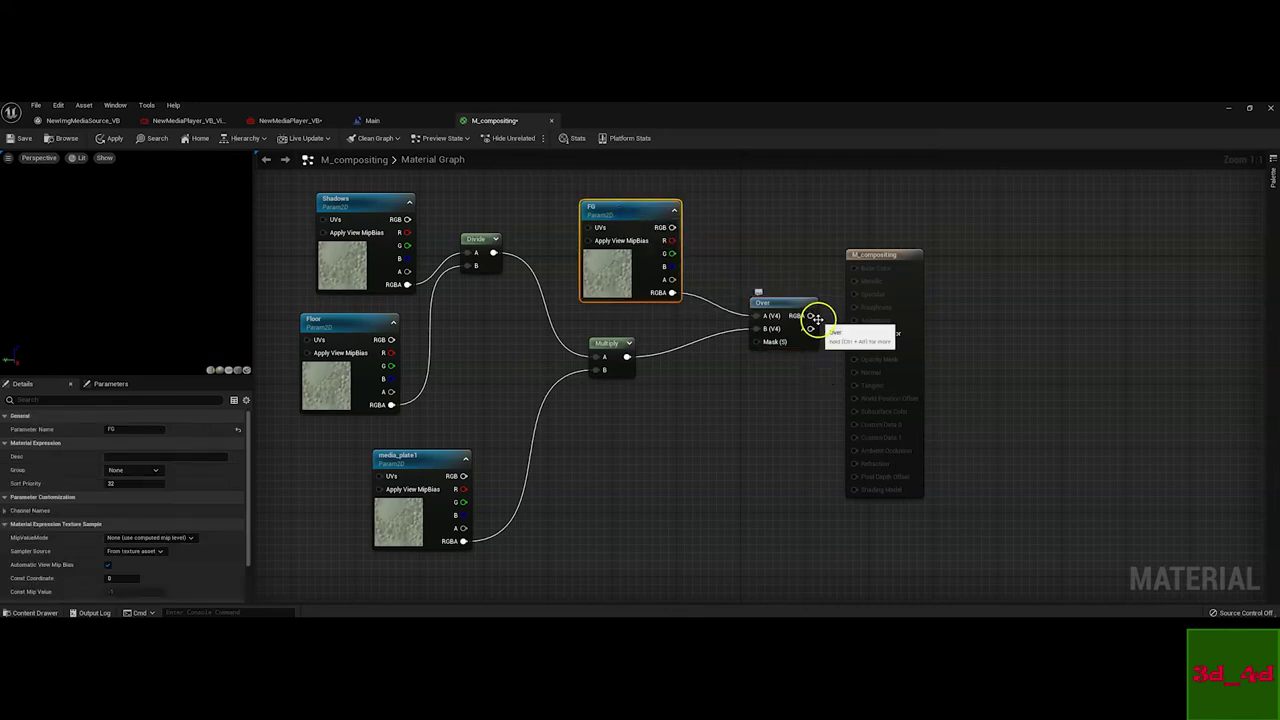
Wire Over's result into Emissive Color, then apply and save M_compositing
drag(810, 315, 855, 335)
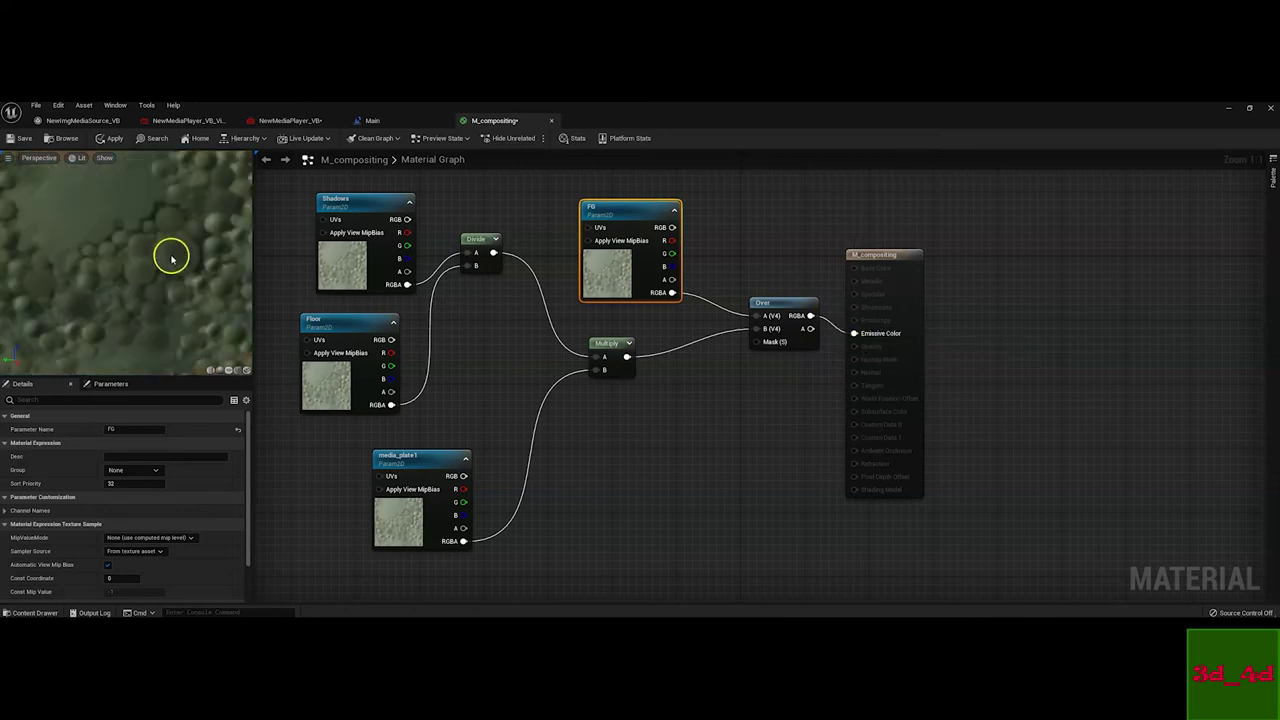
click(109, 140)
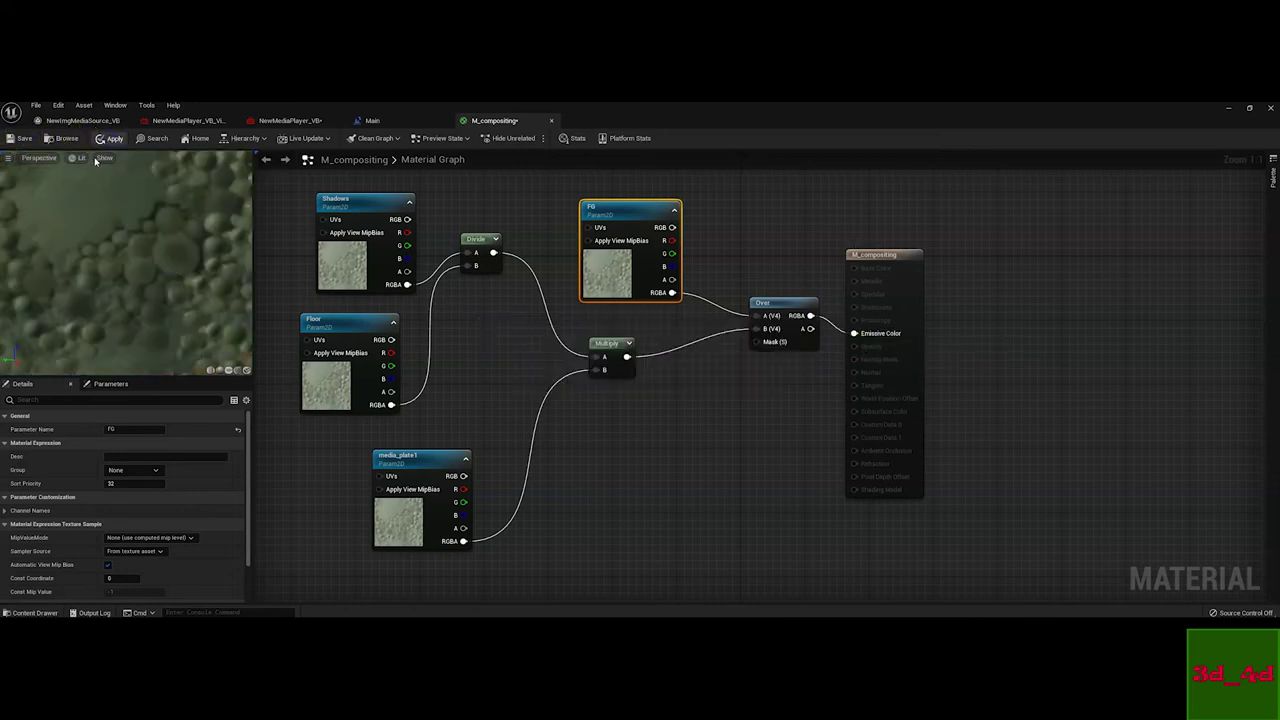
click(22, 140)
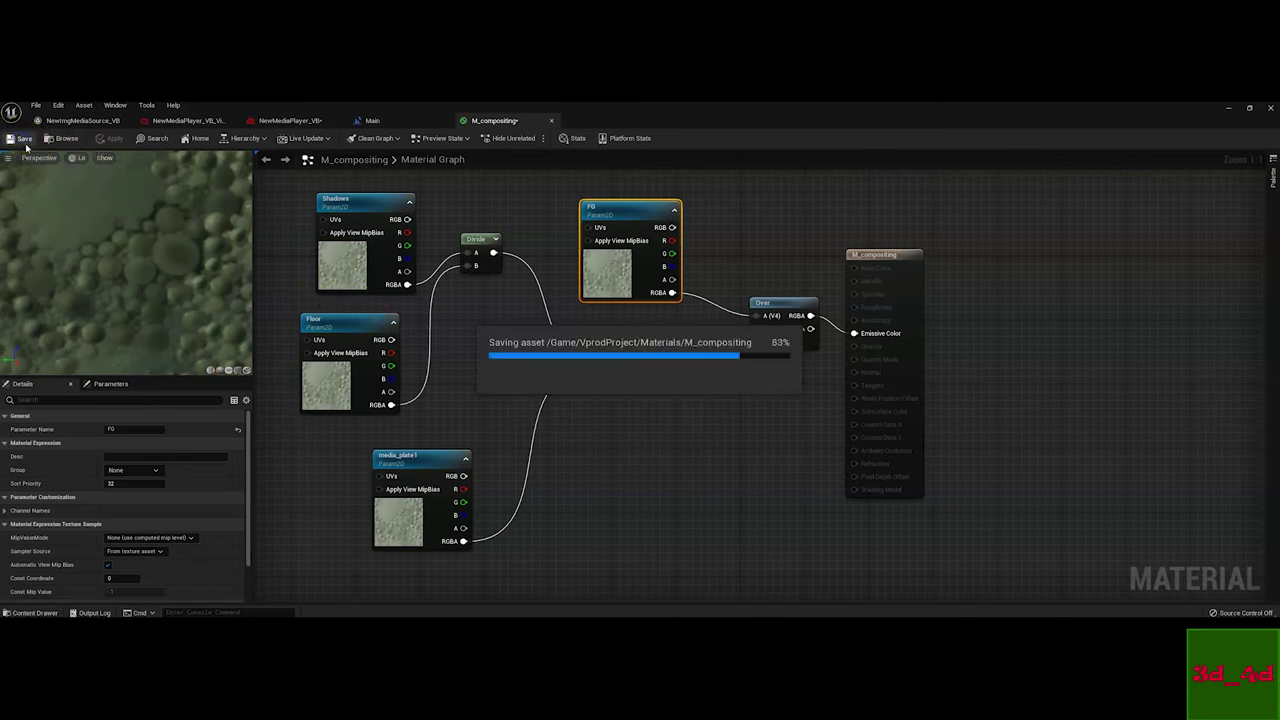
Minimize the material editor, select 0010_comp, and collapse its passes settings
click(1230, 108)
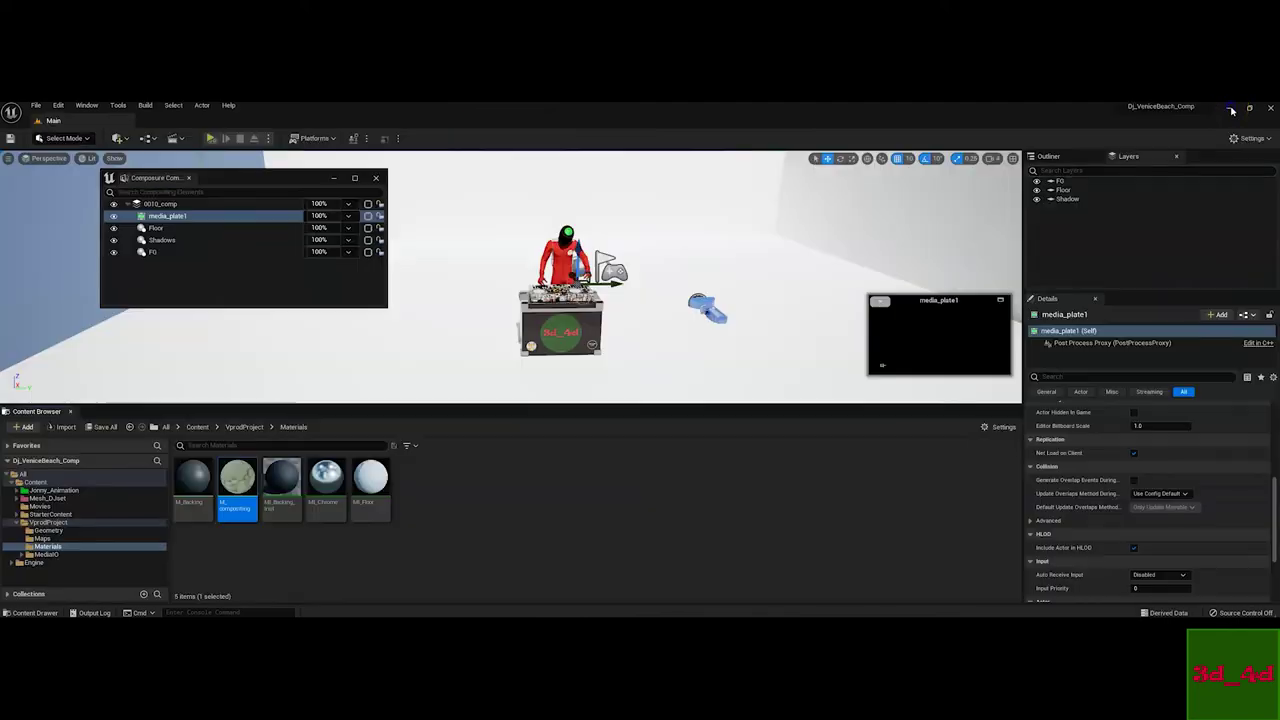
click(525, 550)
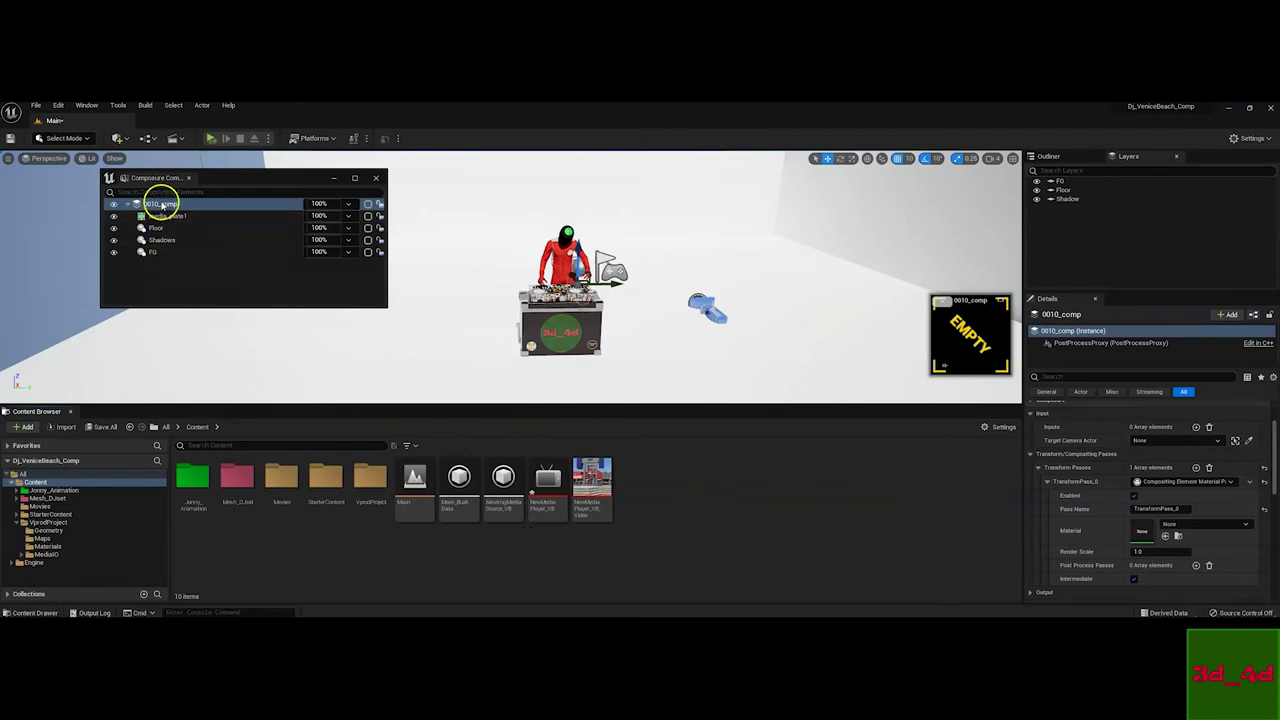
click(167, 205)
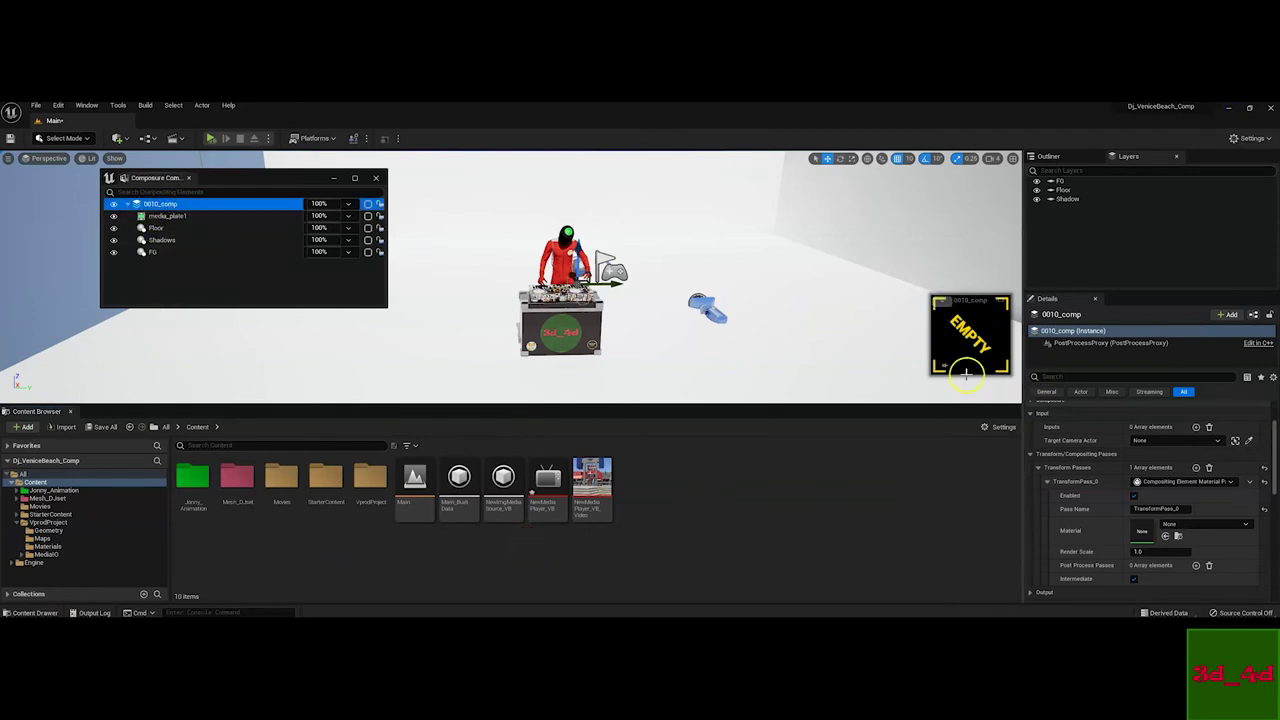
click(1031, 453)
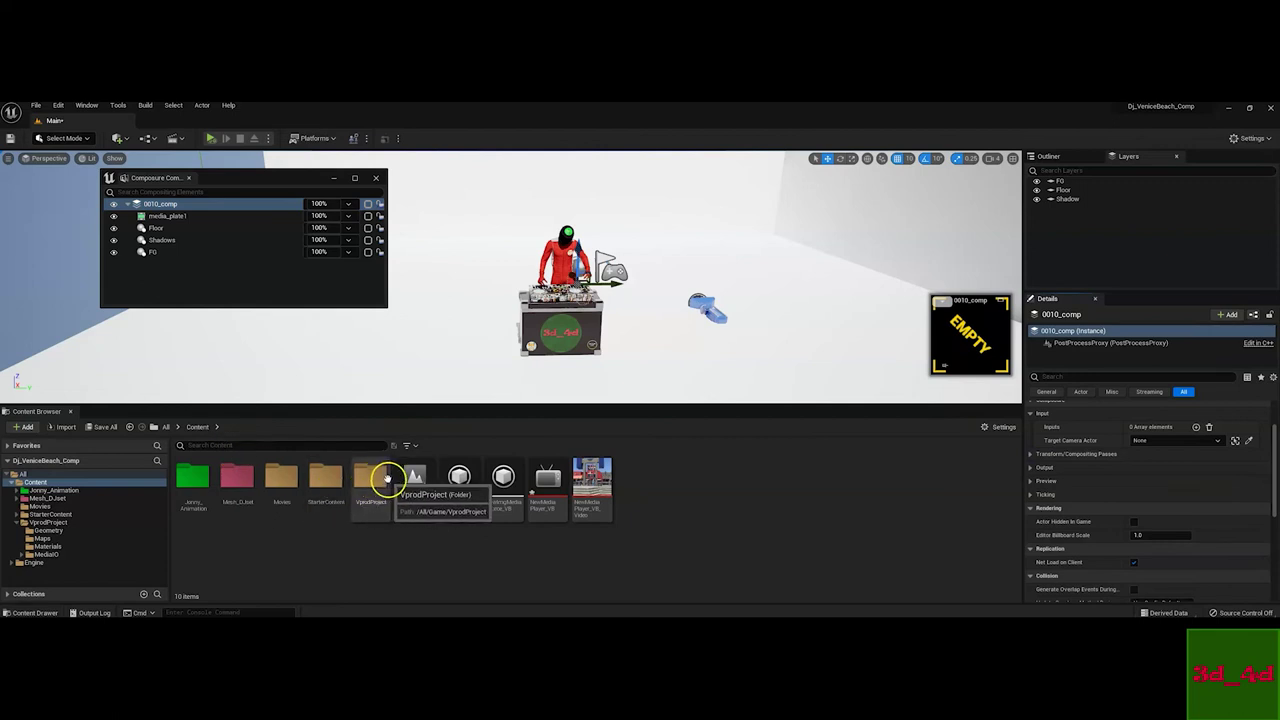
Colour the VprodProject folder purple
right_click(369, 480)
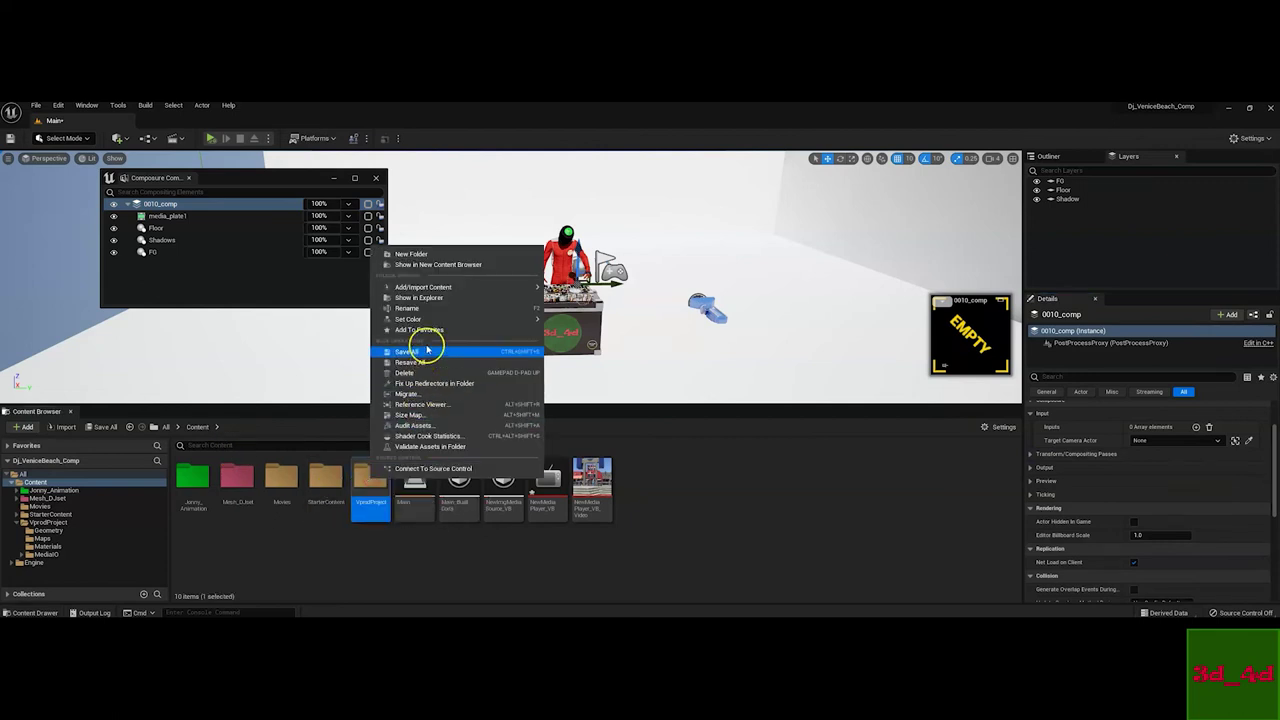
mouse_move(424, 321)
click(568, 360)
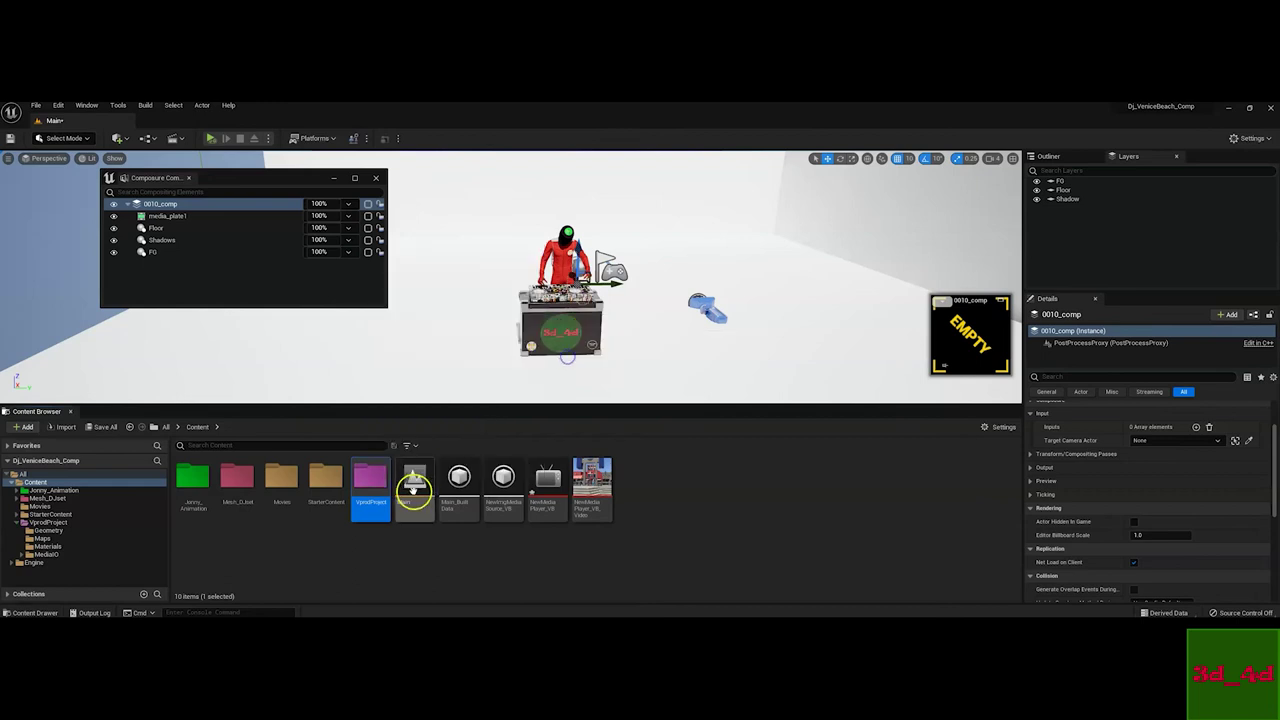
Inside VprodProject, colour the Materials folder green and open it
double_click(370, 480)
click(280, 477)
right_click(280, 477)
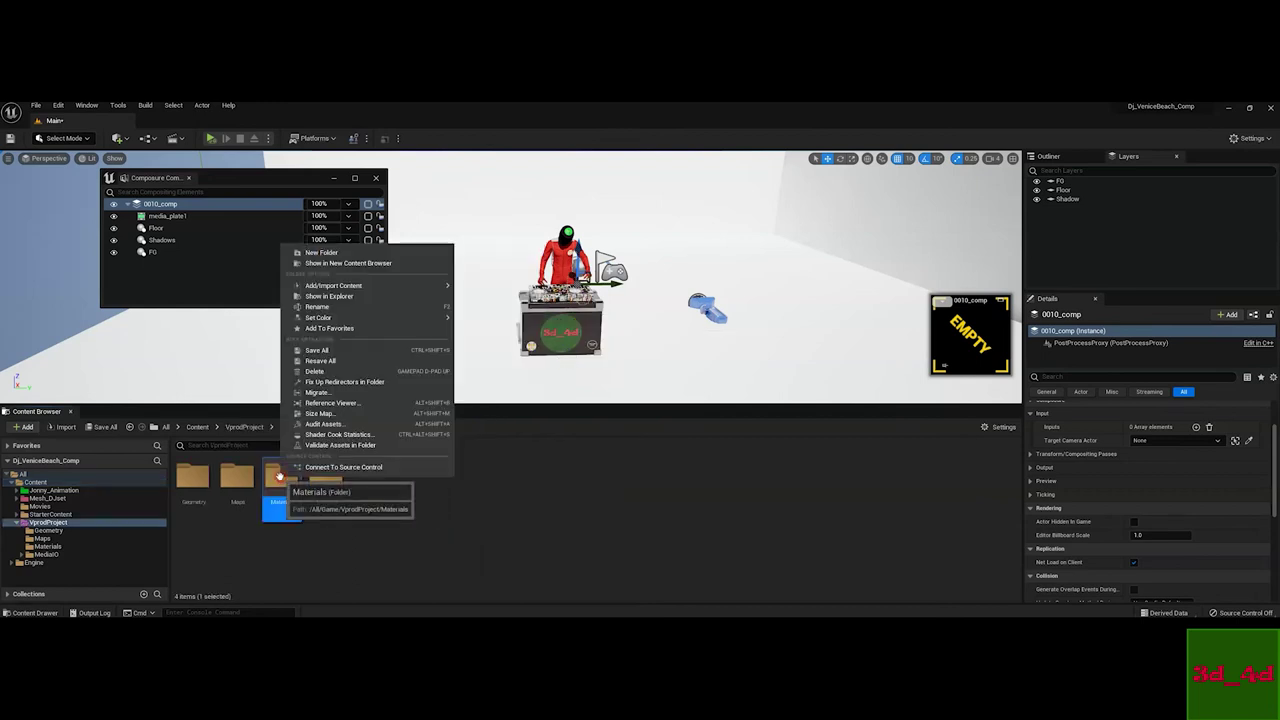
mouse_move(337, 318)
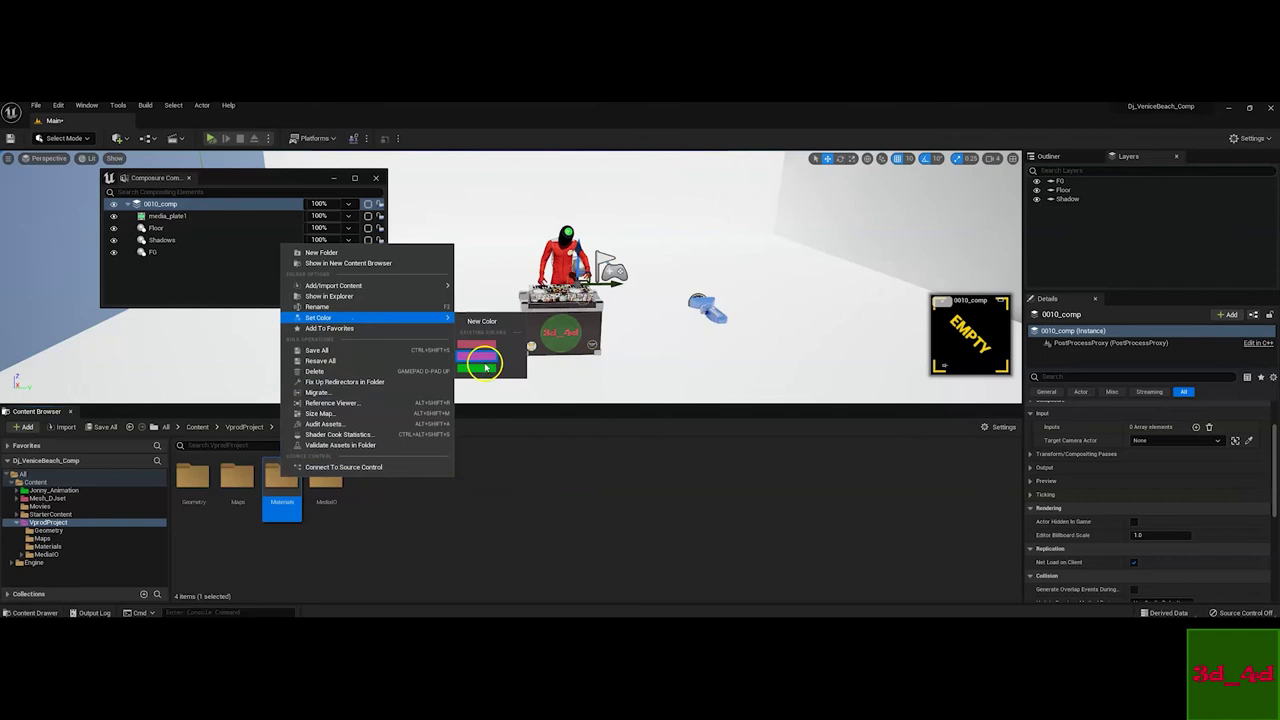
click(477, 368)
double_click(281, 476)
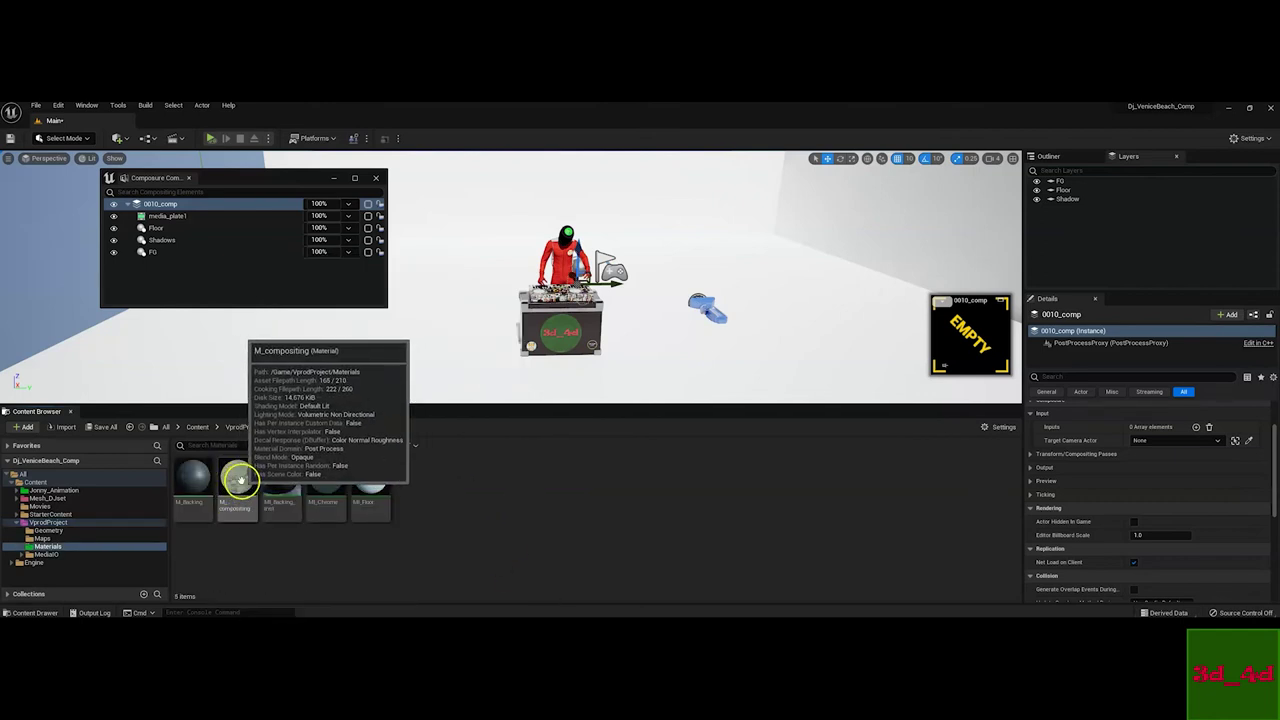
Expand 0010_comp's transform passes and delete the existing transform pass
click(165, 204)
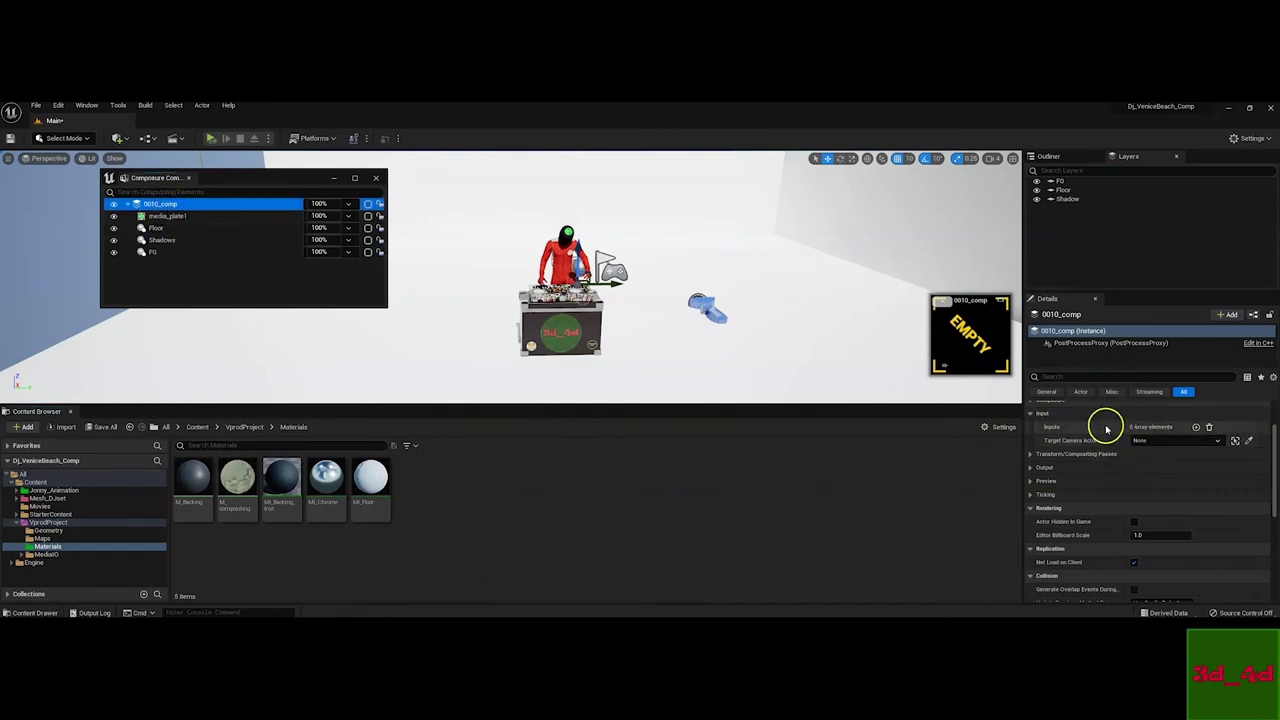
scroll(1090, 440, up, 2)
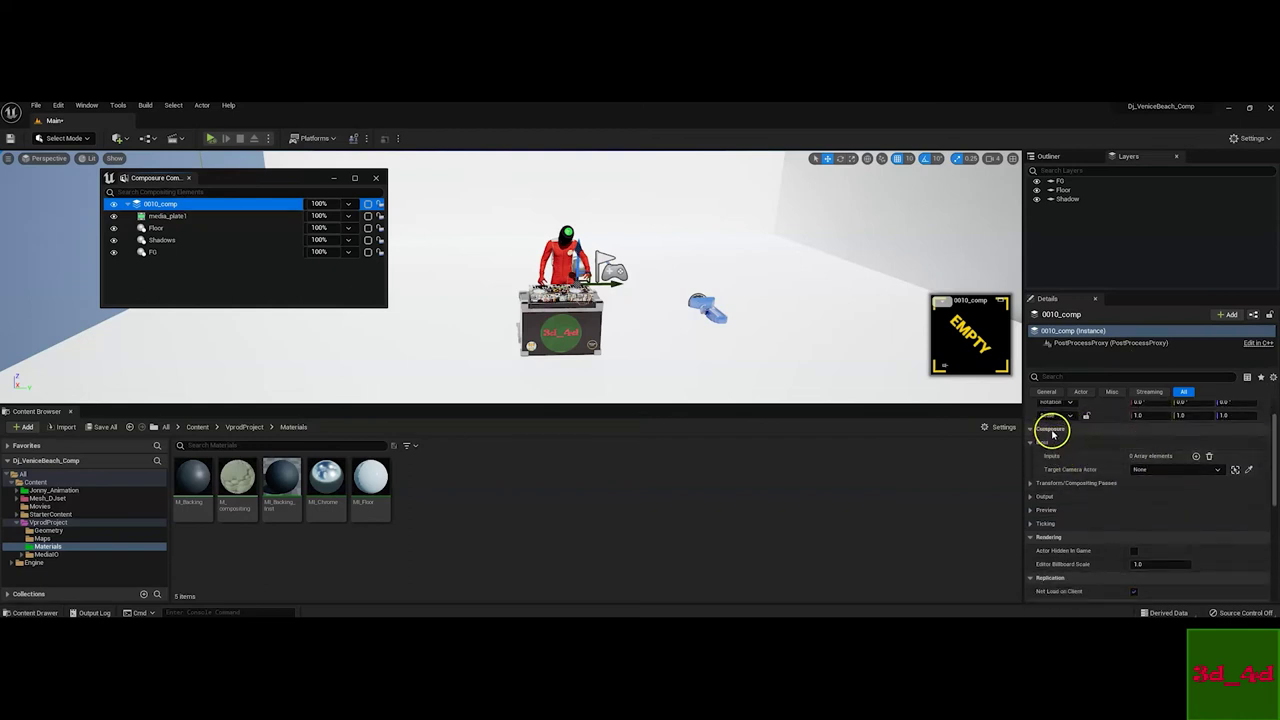
scroll(1092, 488, down, 1)
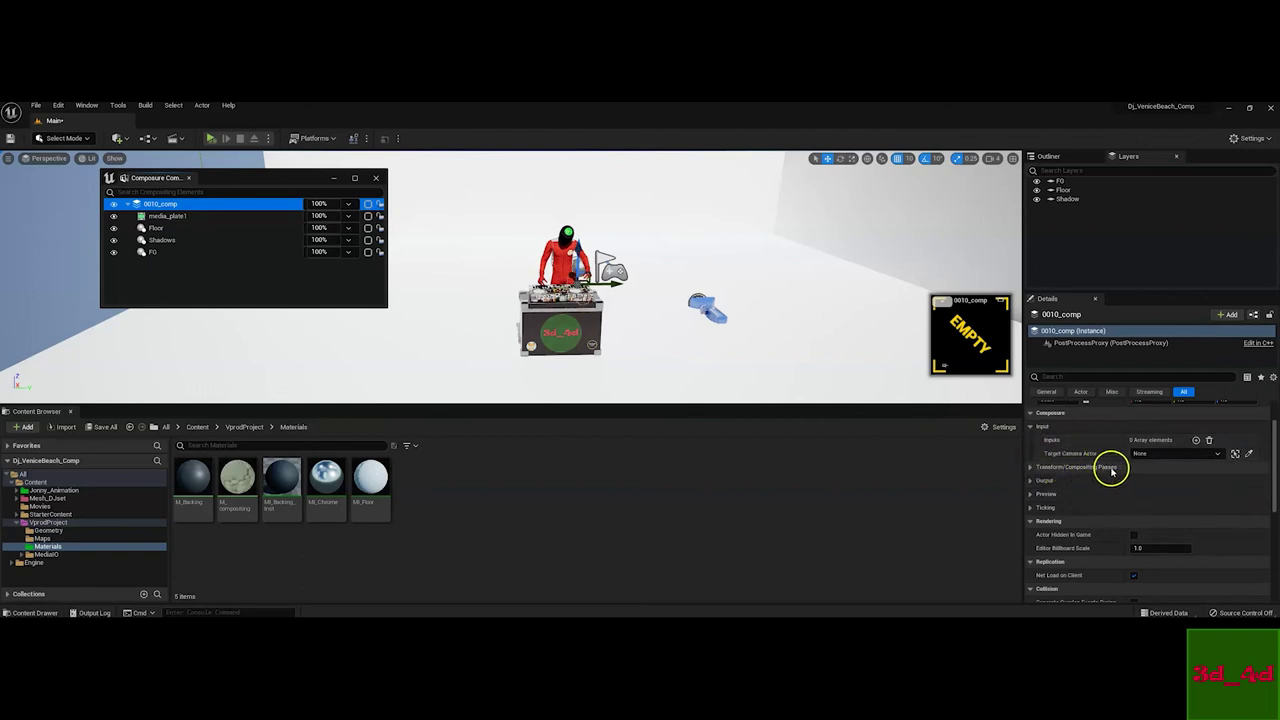
click(1031, 467)
click(1145, 505)
scroll(1145, 505, down, 1)
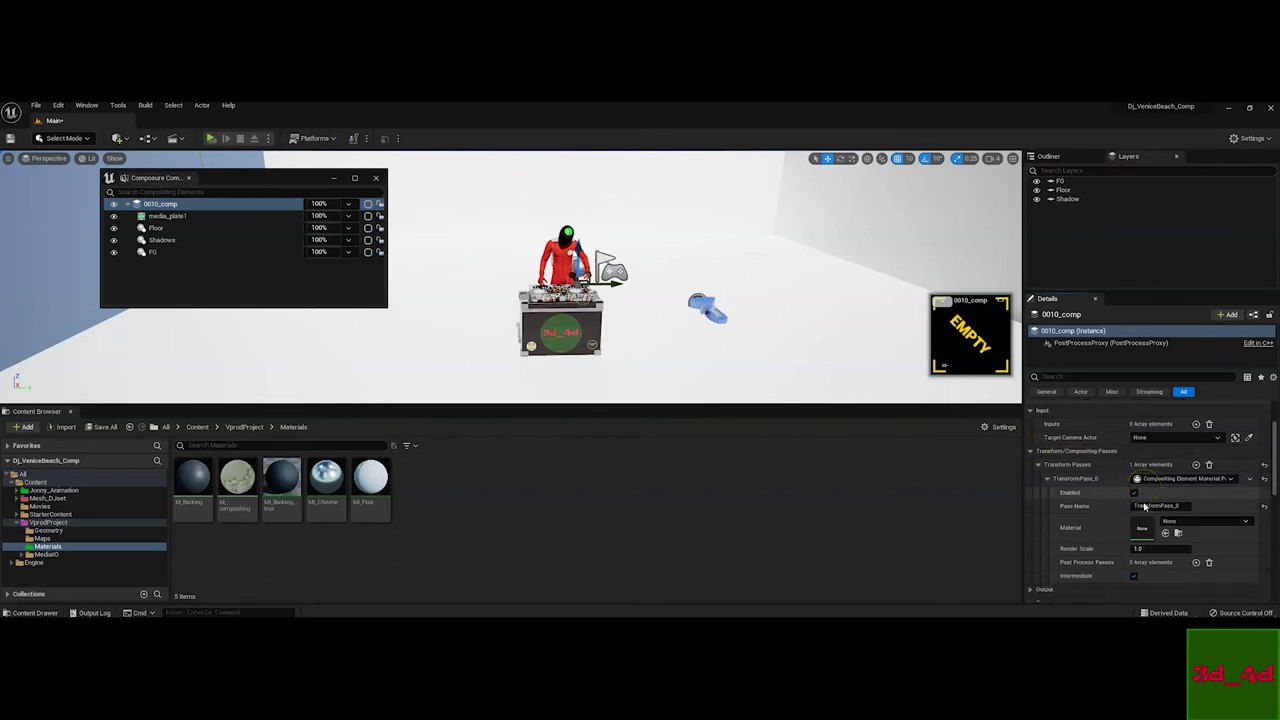
click(1208, 466)
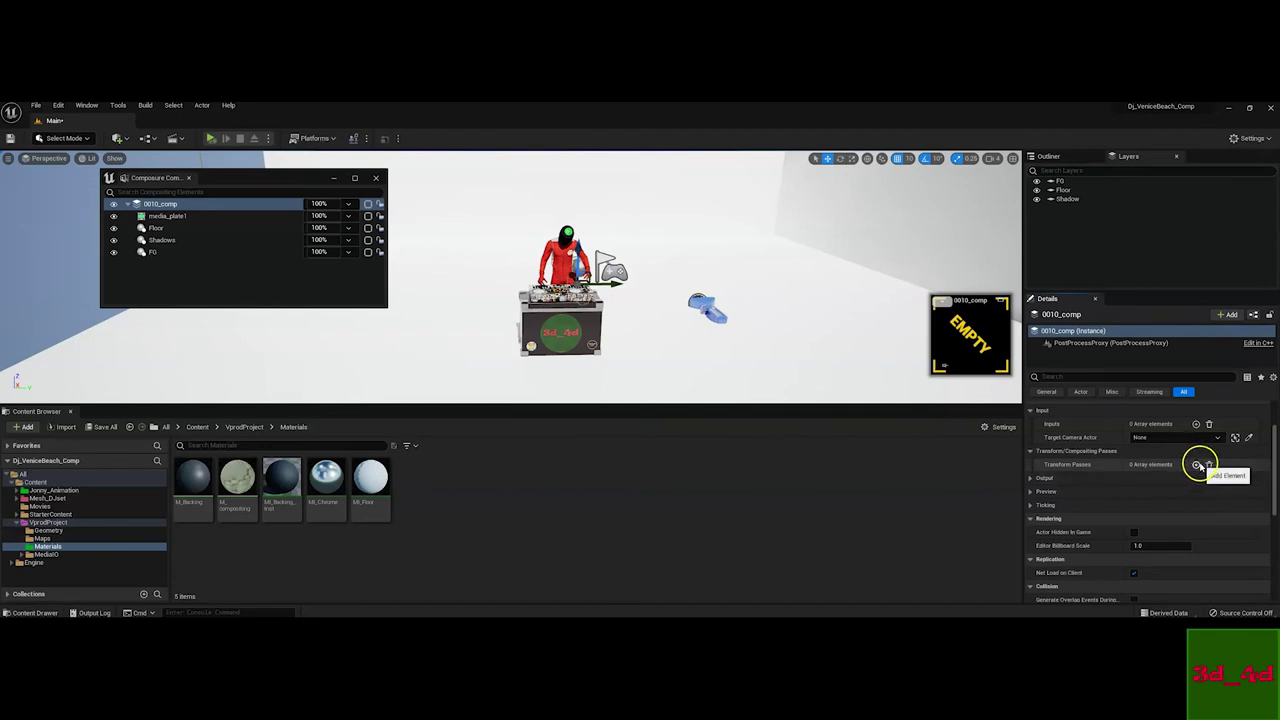
Add TransformPass_1 using M_compositing as its material, then reselect 0010_comp
click(1196, 465)
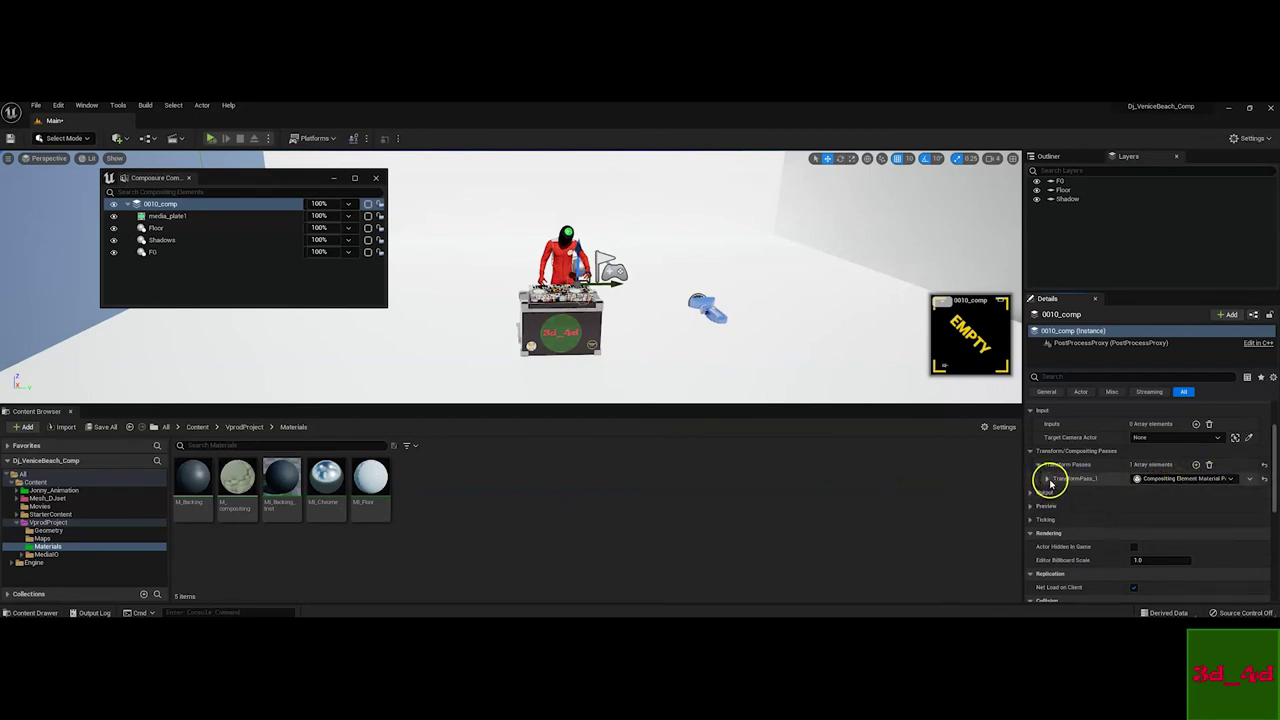
click(1047, 479)
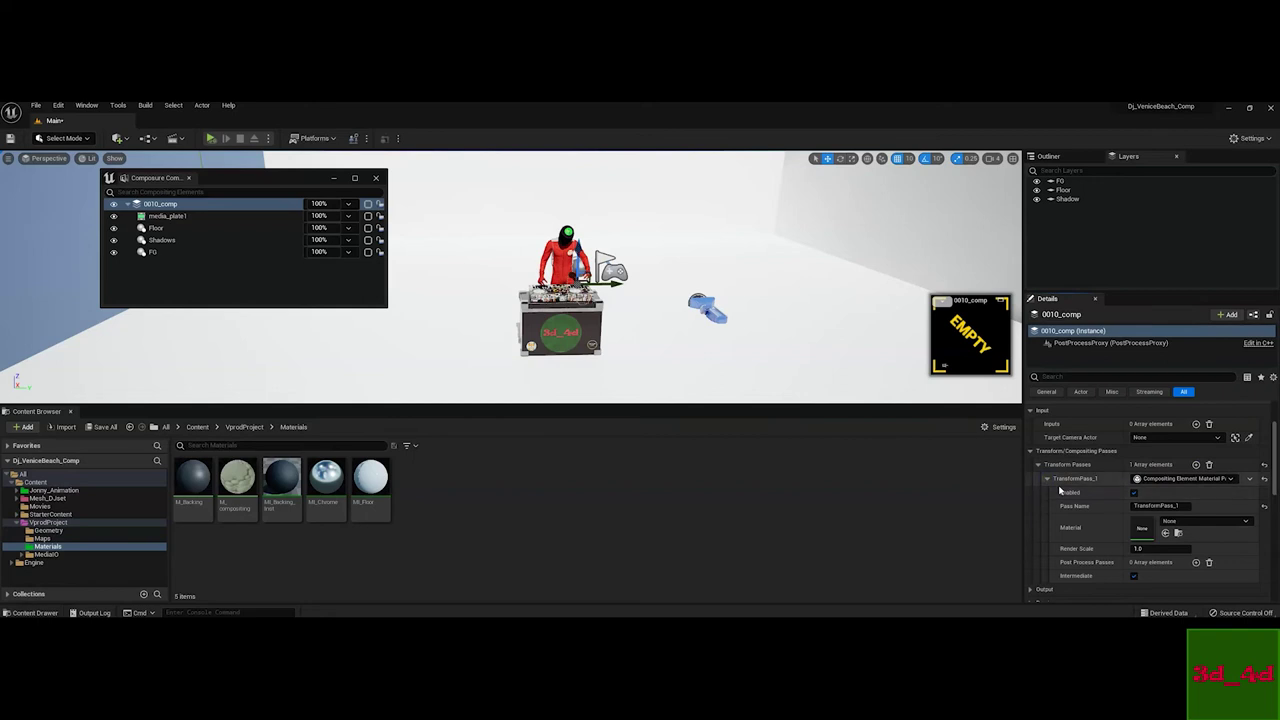
click(230, 484)
drag(230, 484, 1168, 532)
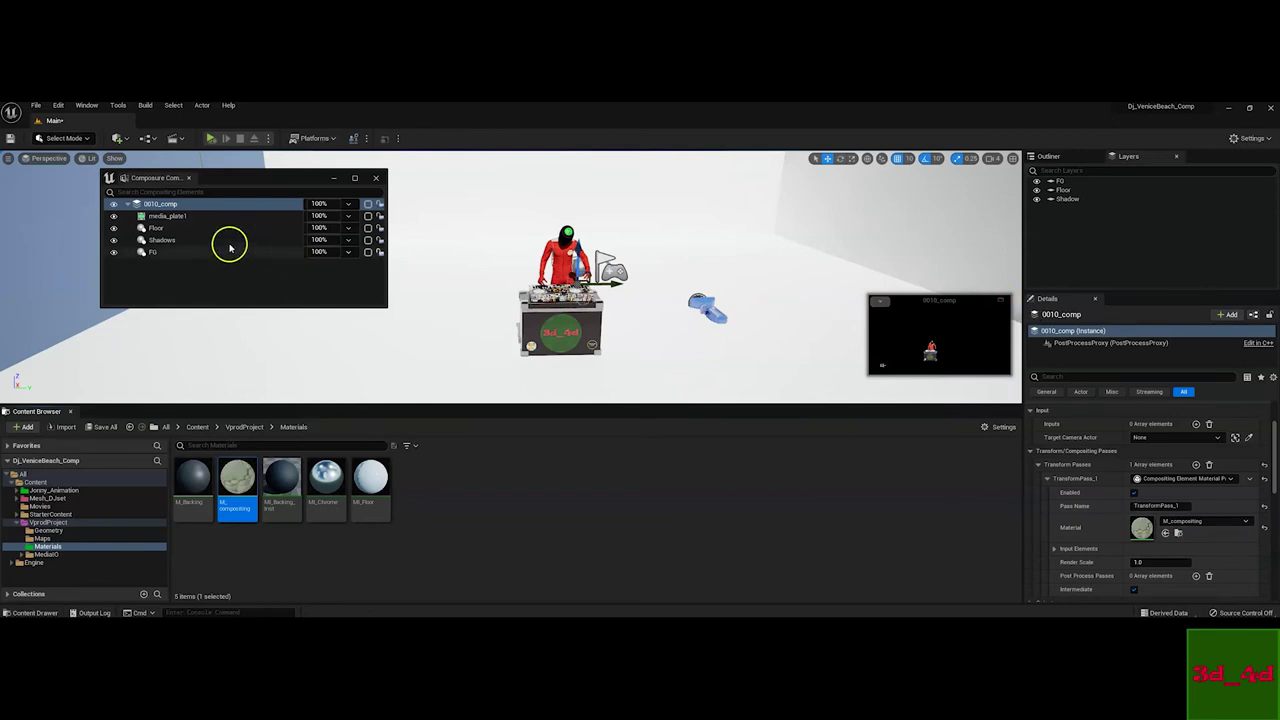
click(160, 205)
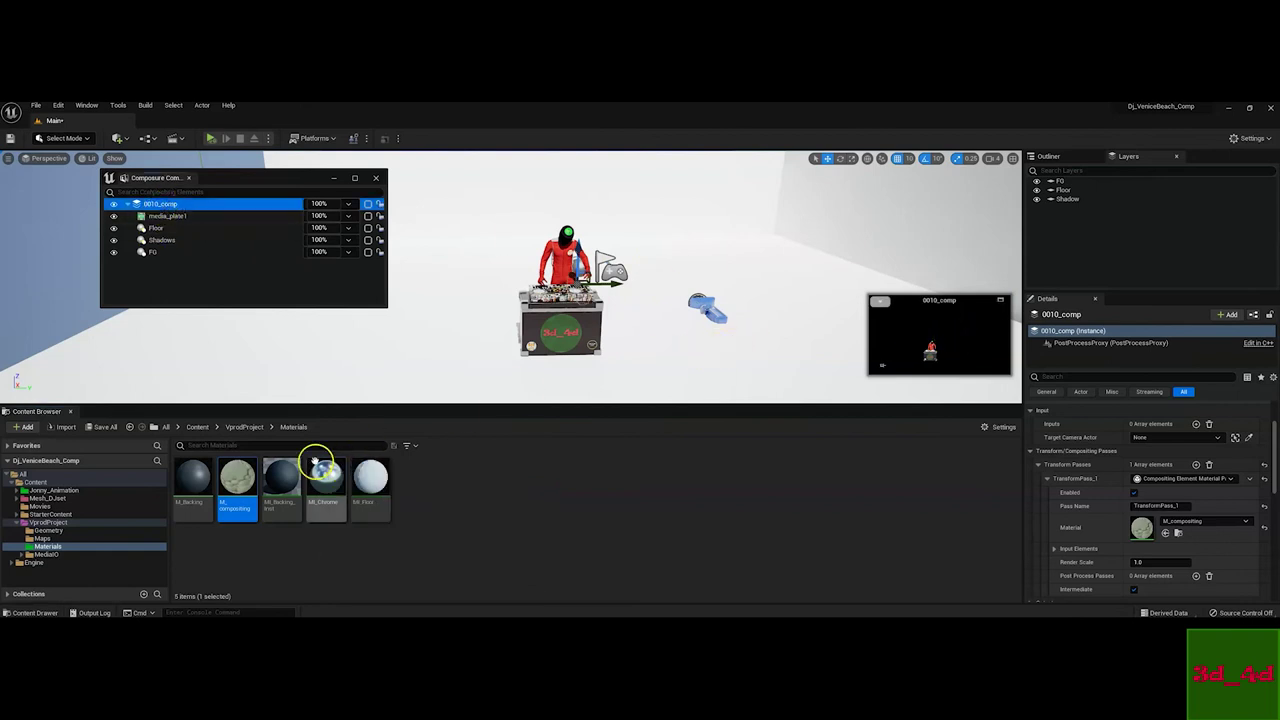
Play the Muscle Beach image sequence from NewMediaPlayer_VB via NewImgMediaSource_VB
click(197, 428)
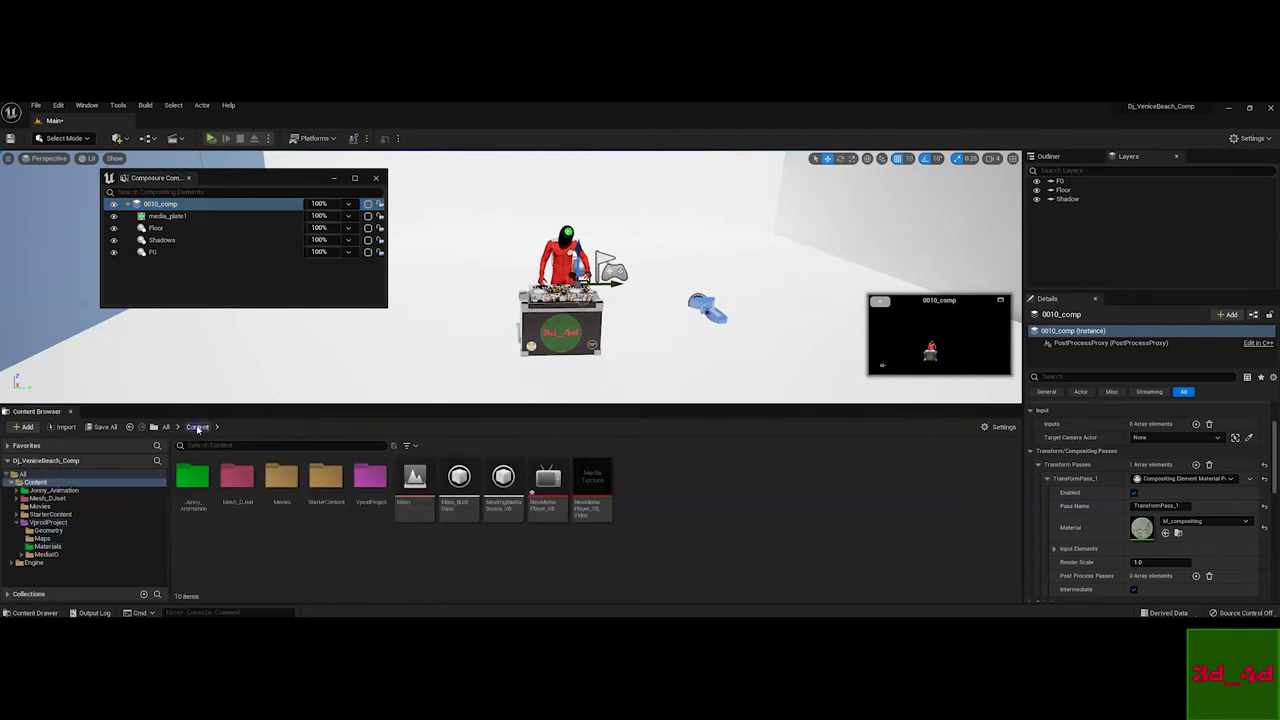
double_click(543, 500)
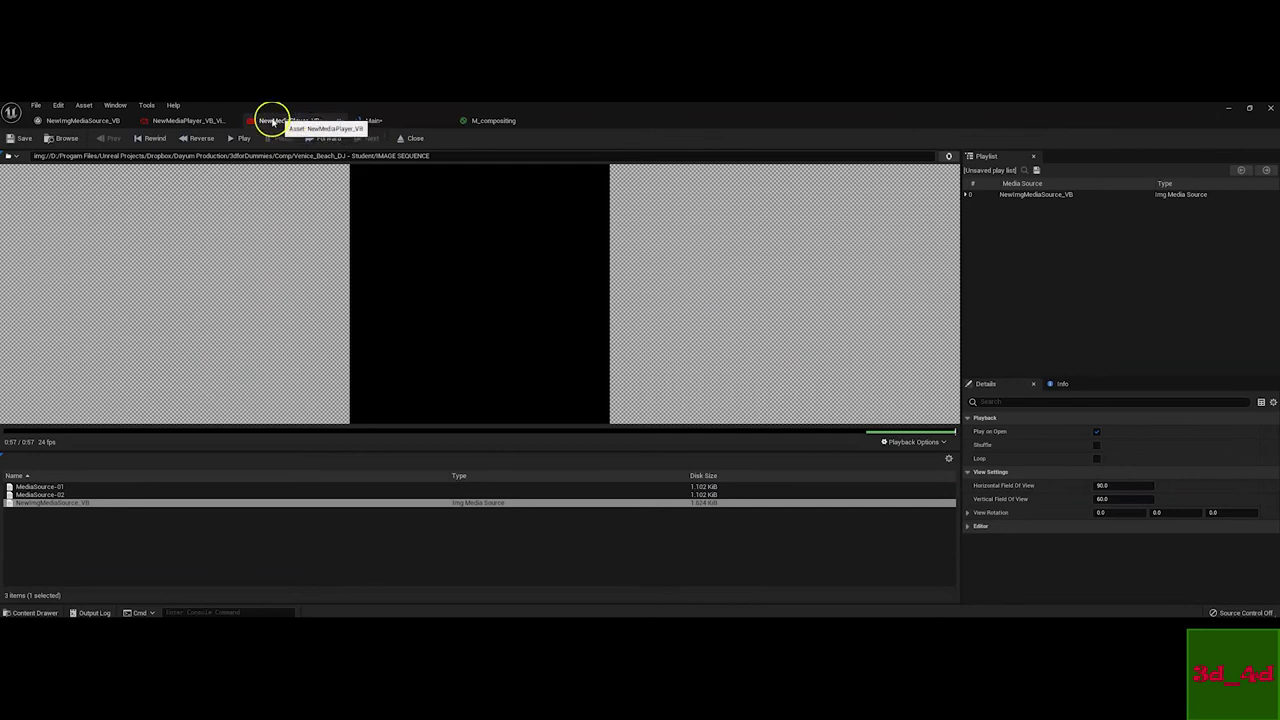
double_click(47, 503)
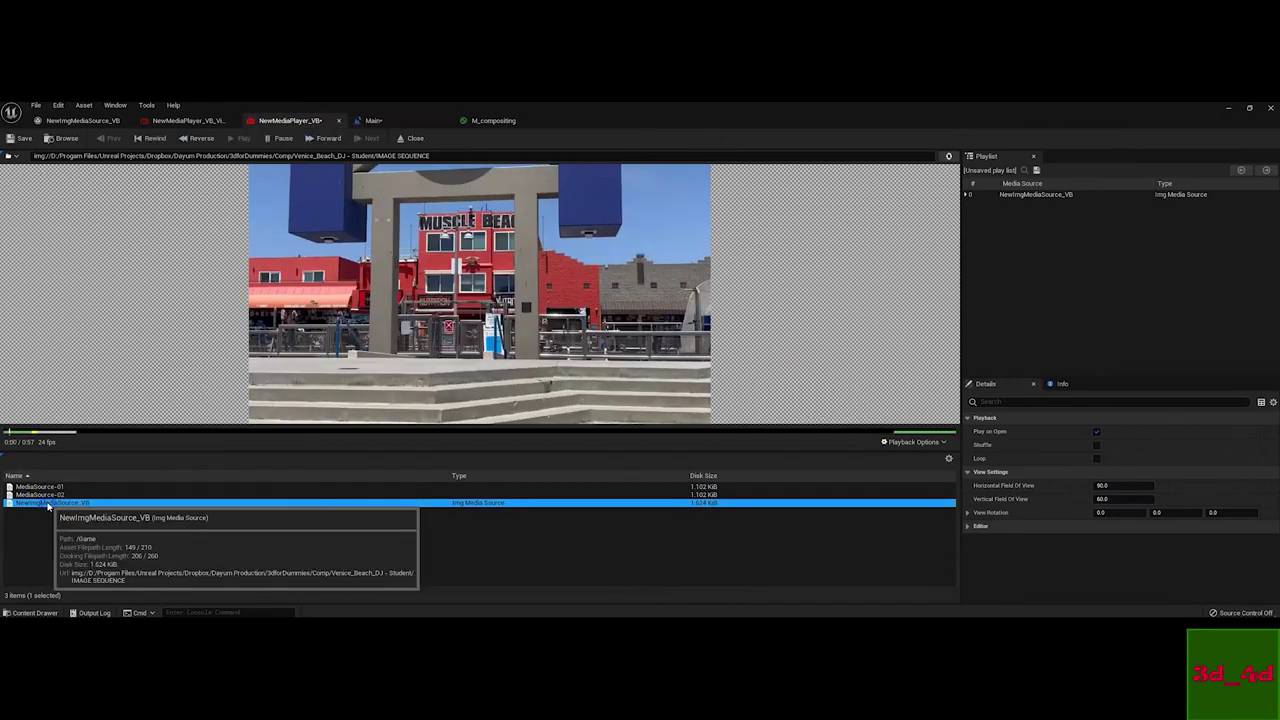
click(1229, 110)
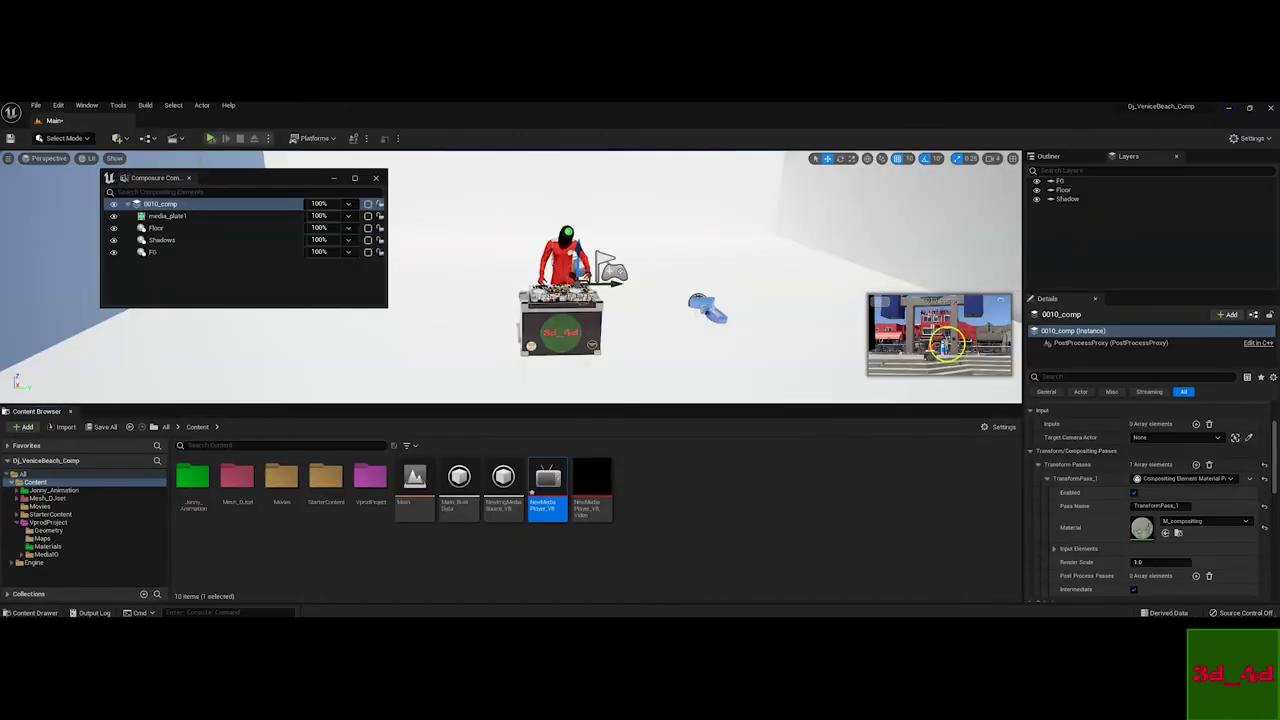
Preview 0010_comp, orbit to face the DJ booth, save the level, and close the preview
drag(665, 341, 658, 342)
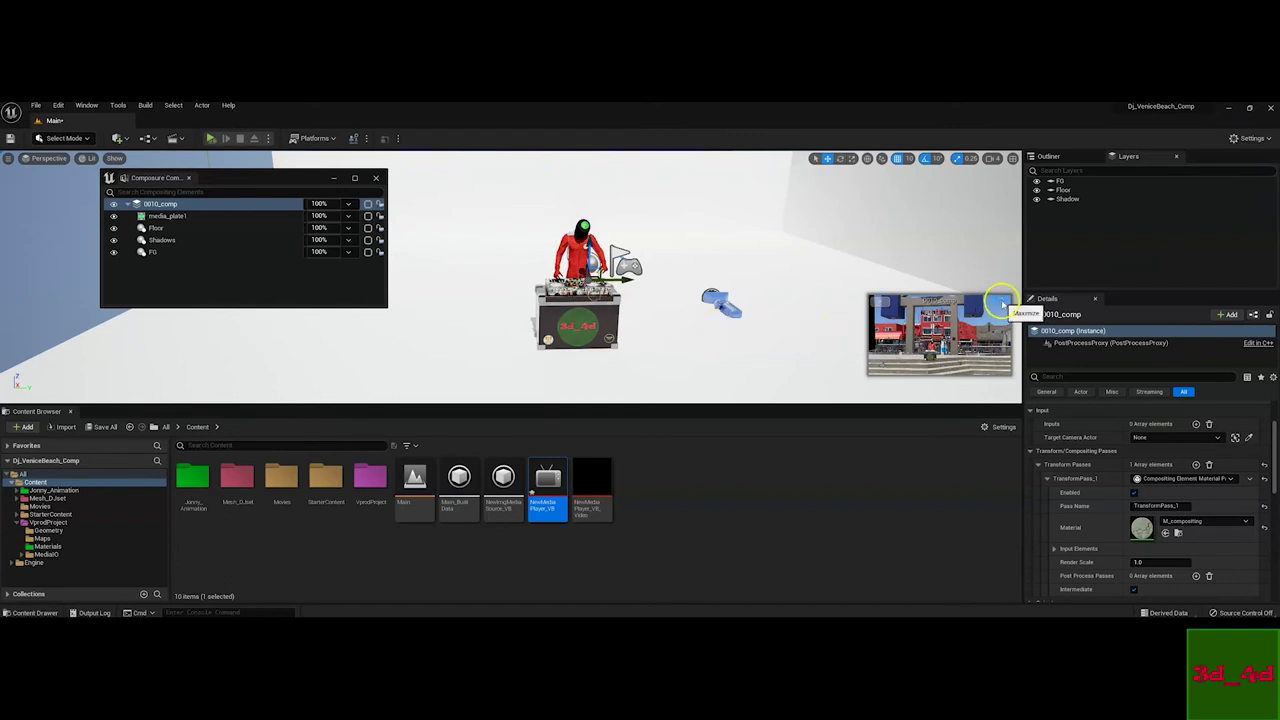
click(1000, 300)
drag(586, 180, 863, 169)
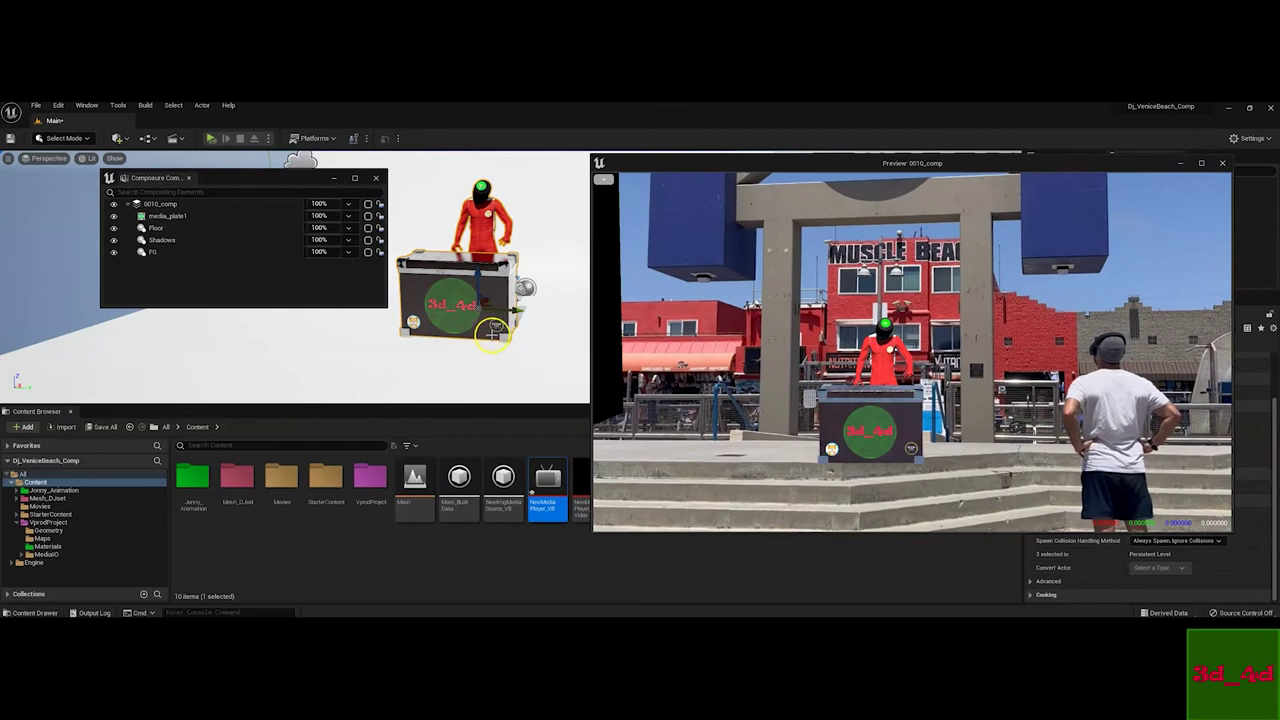
alt+drag(489, 317, 553, 278)
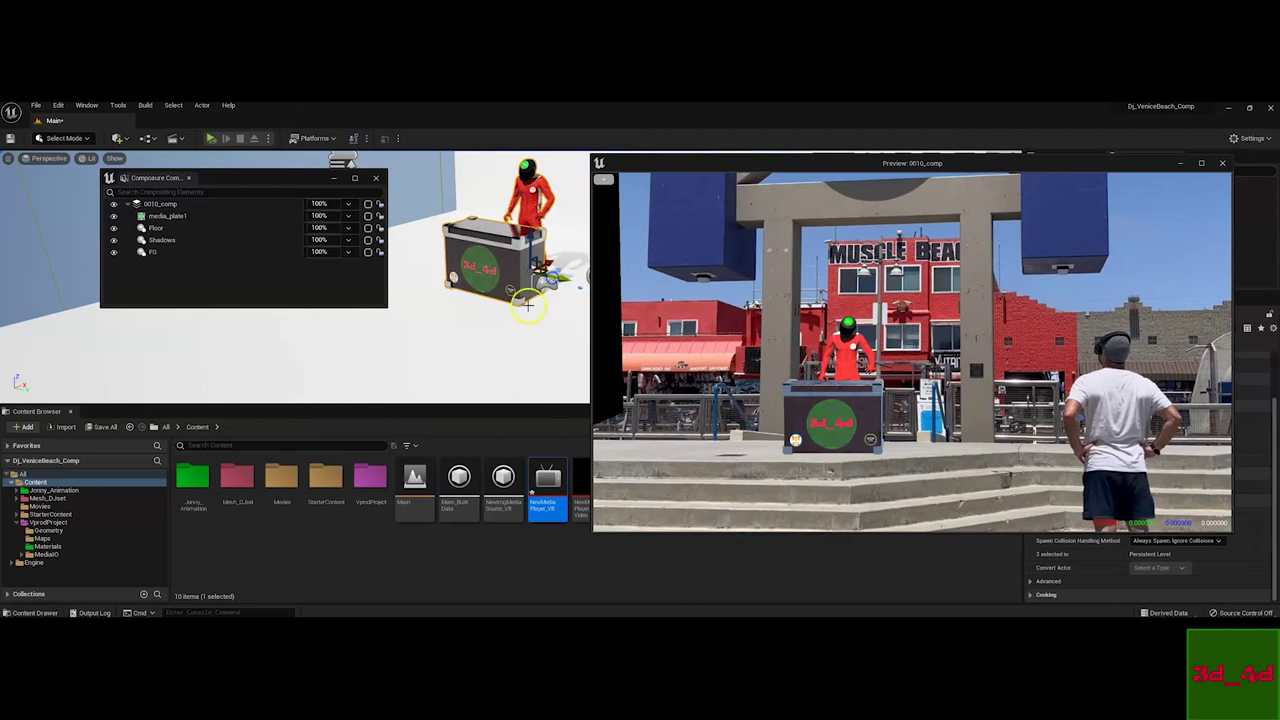
alt+drag(494, 318, 454, 346)
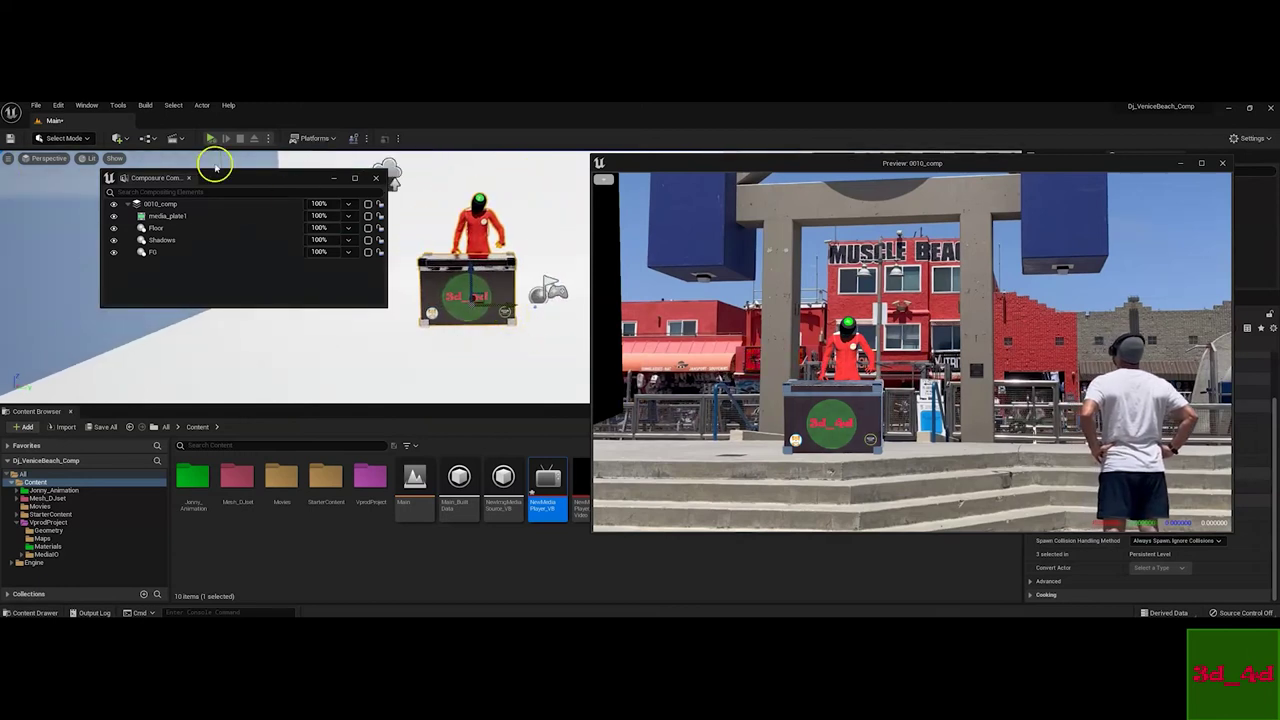
click(11, 139)
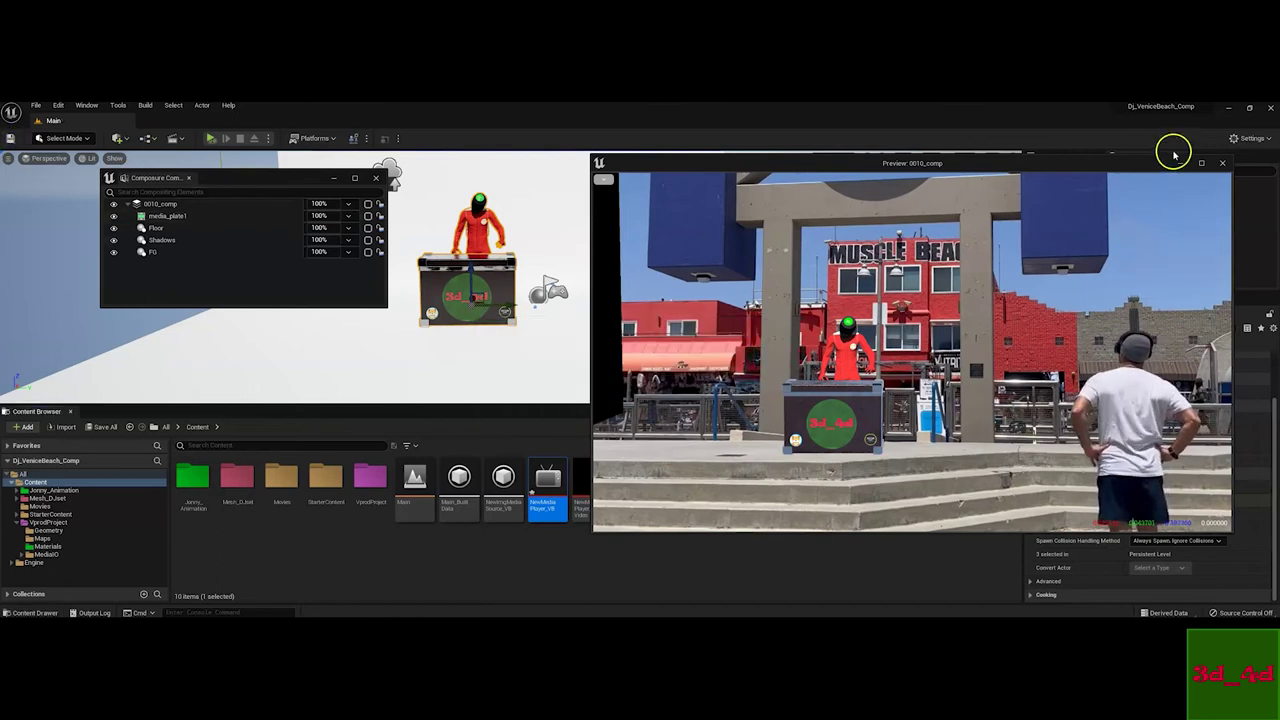
click(1223, 165)
Search the Plugins browser for 'hdri' to confirm HDRIBackdrop is enabled
click(59, 106)
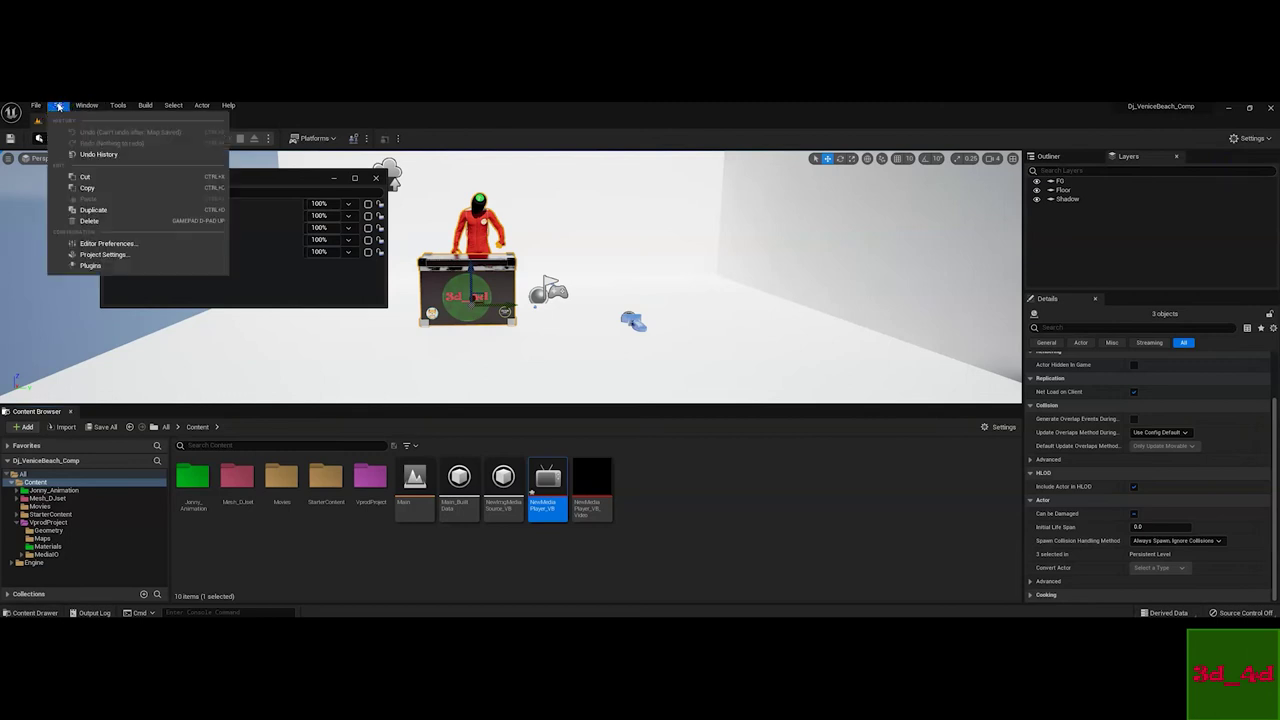
click(92, 264)
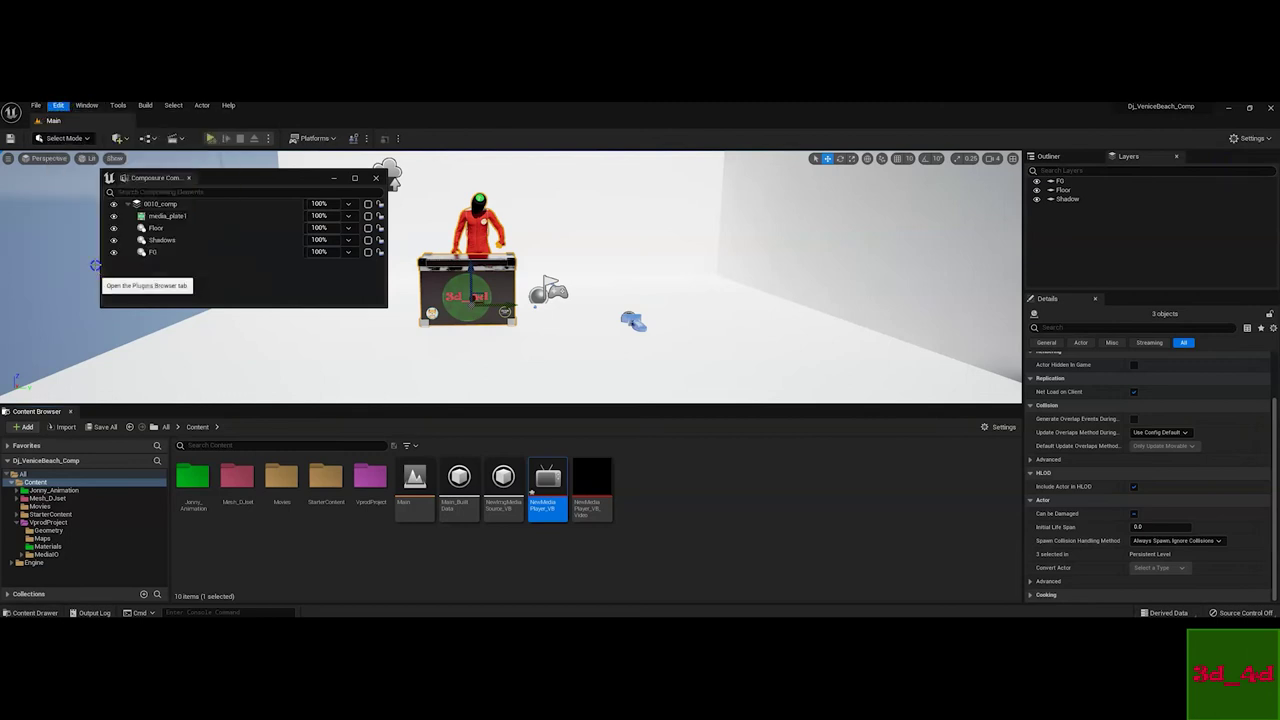
click(357, 172)
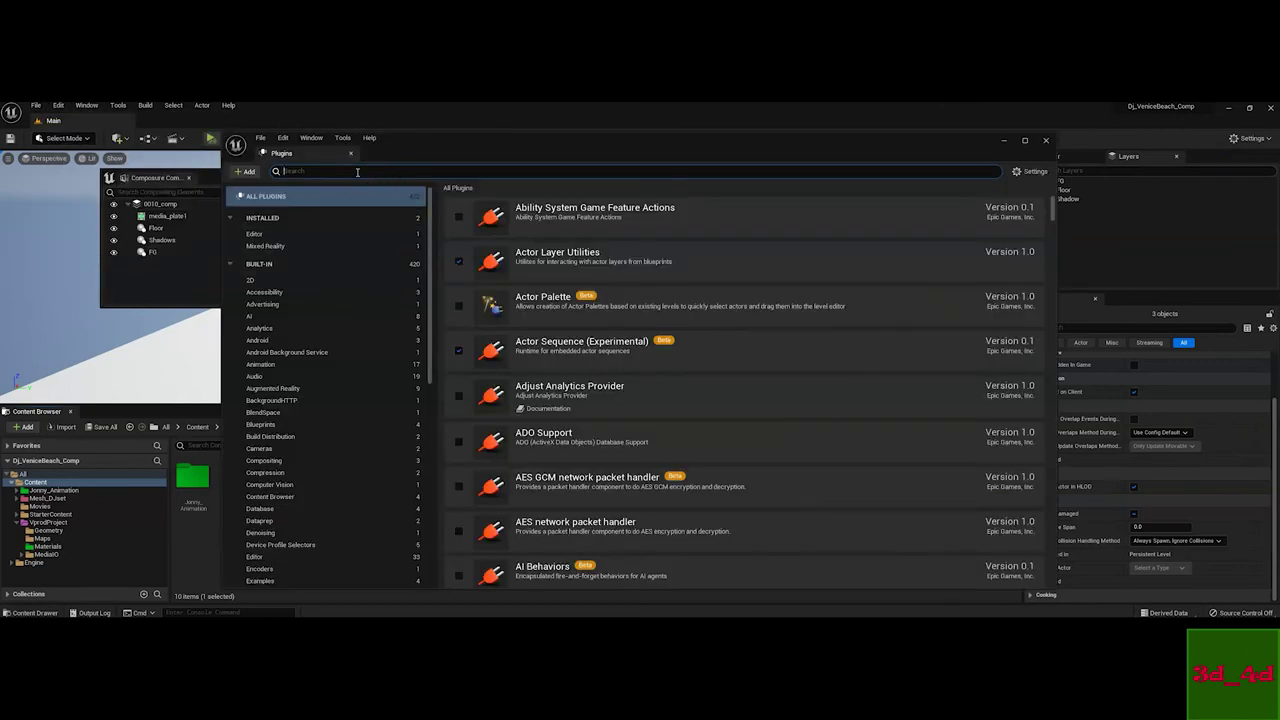
text(hdri)
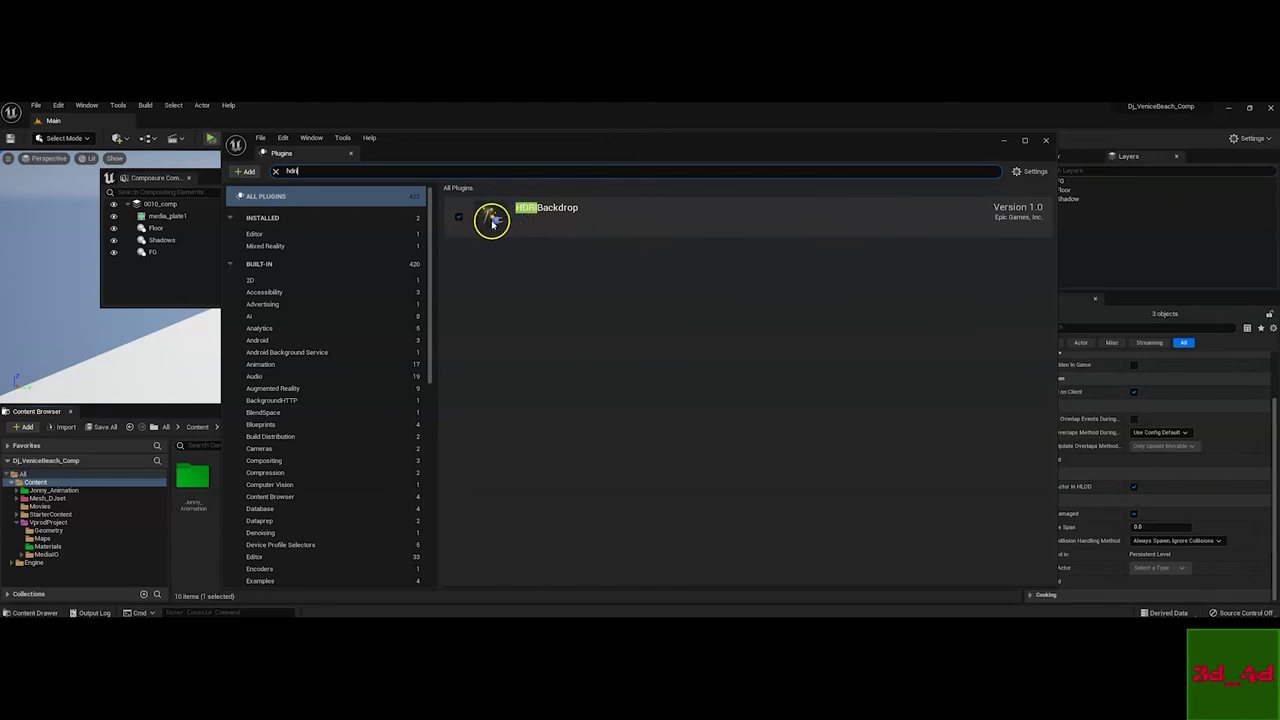
Close Plugins and show Quick Add's Lights list, which includes HDRI Backdrop
click(1006, 142)
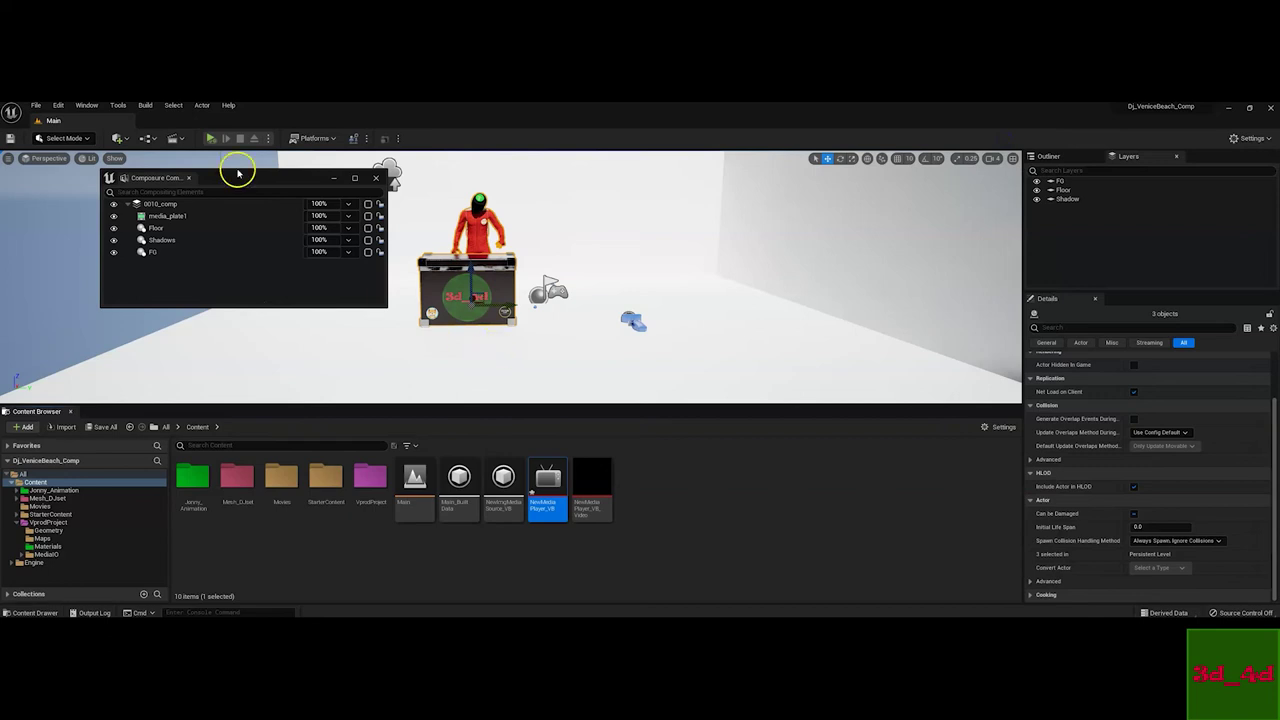
click(126, 139)
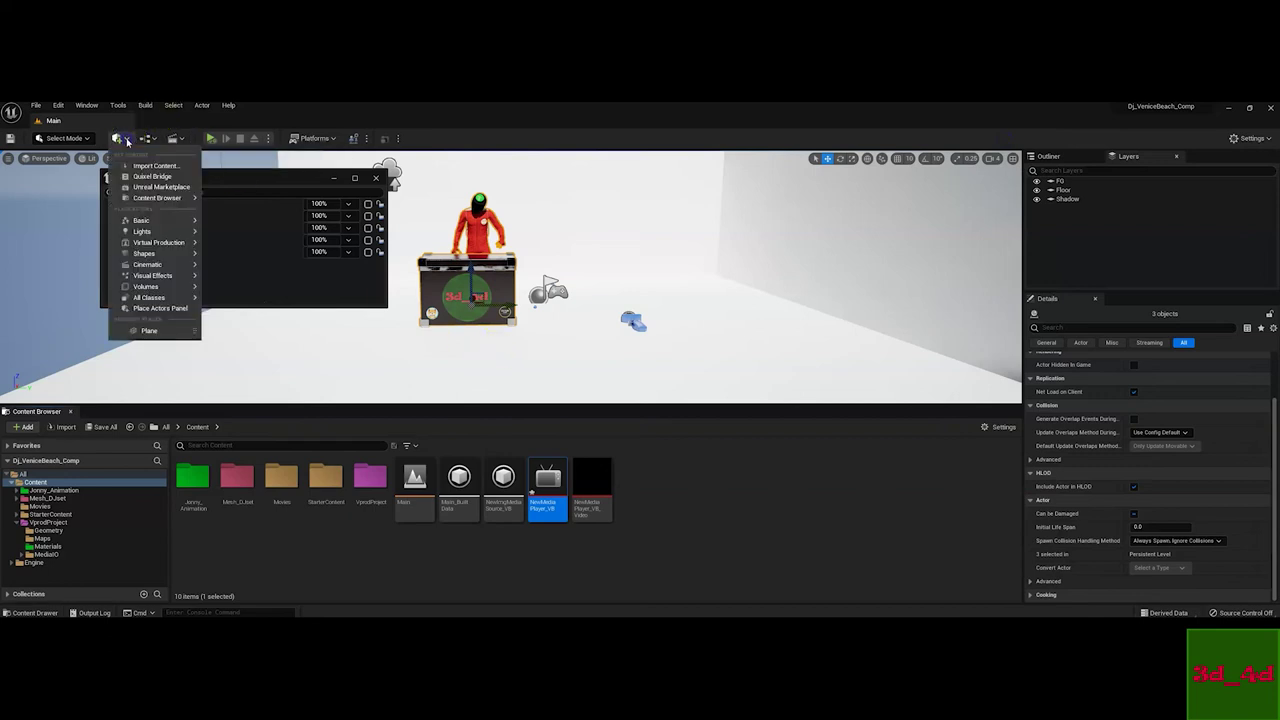
mouse_move(150, 232)
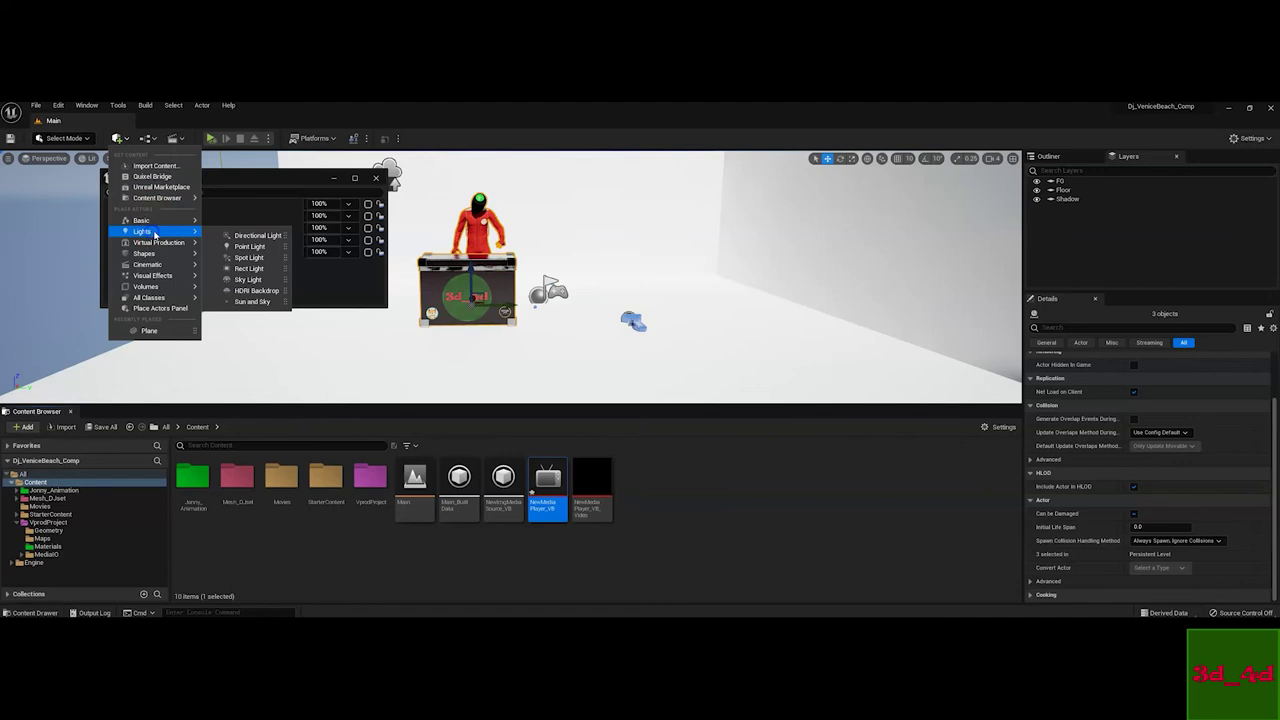
Add an HDRIBackdrop actor, lower it until the white floor shows, and pick its approaching_storm_4k cubemap
click(250, 291)
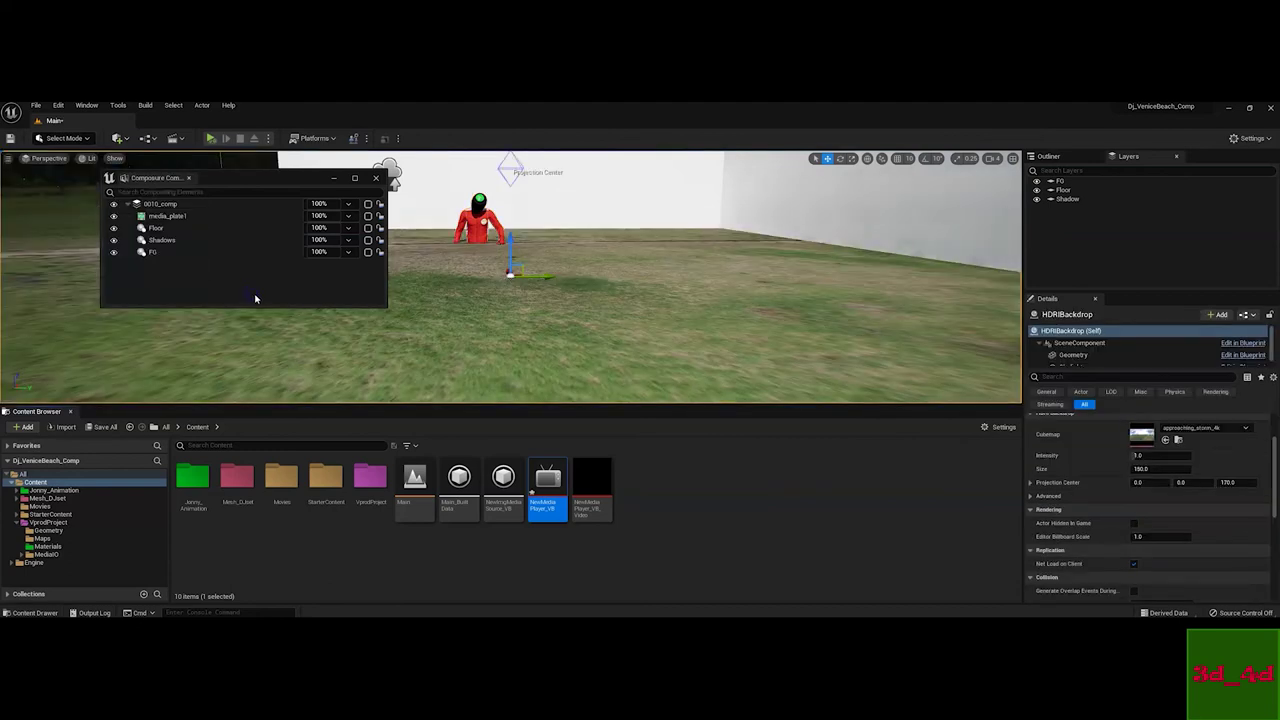
drag(503, 307, 502, 306)
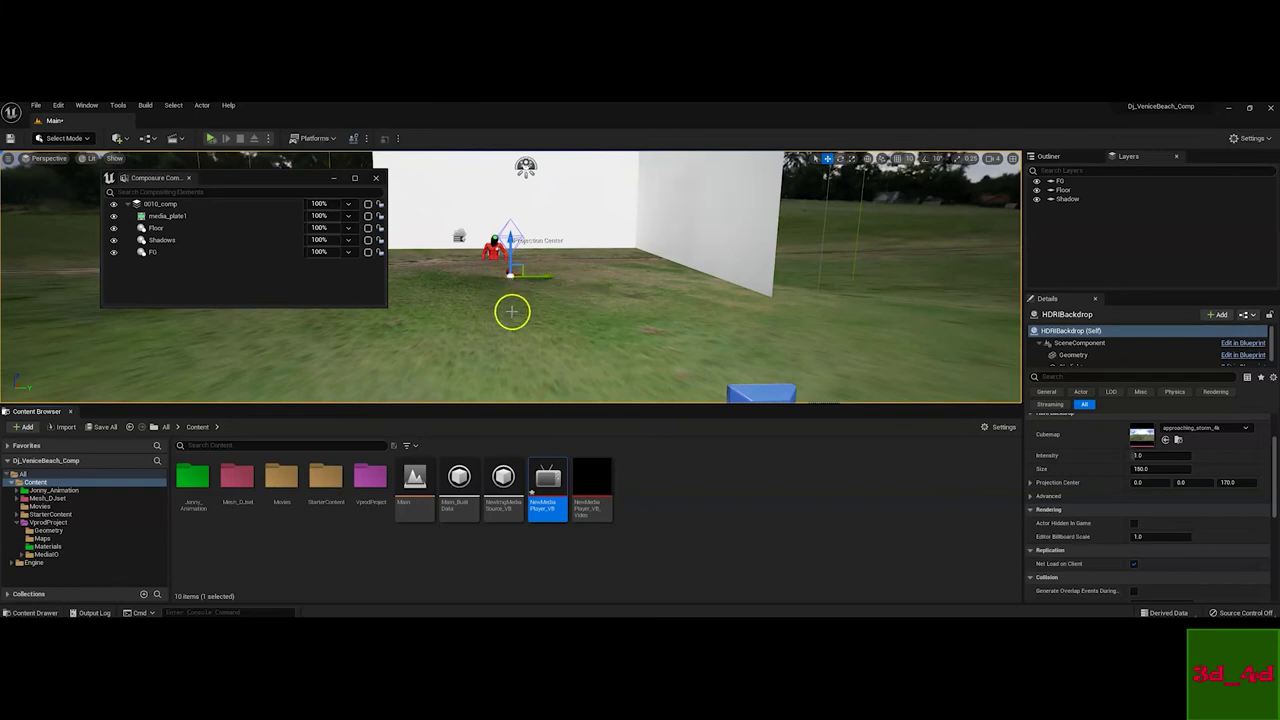
drag(510, 310, 503, 289)
right_drag(550, 224, 422, 188)
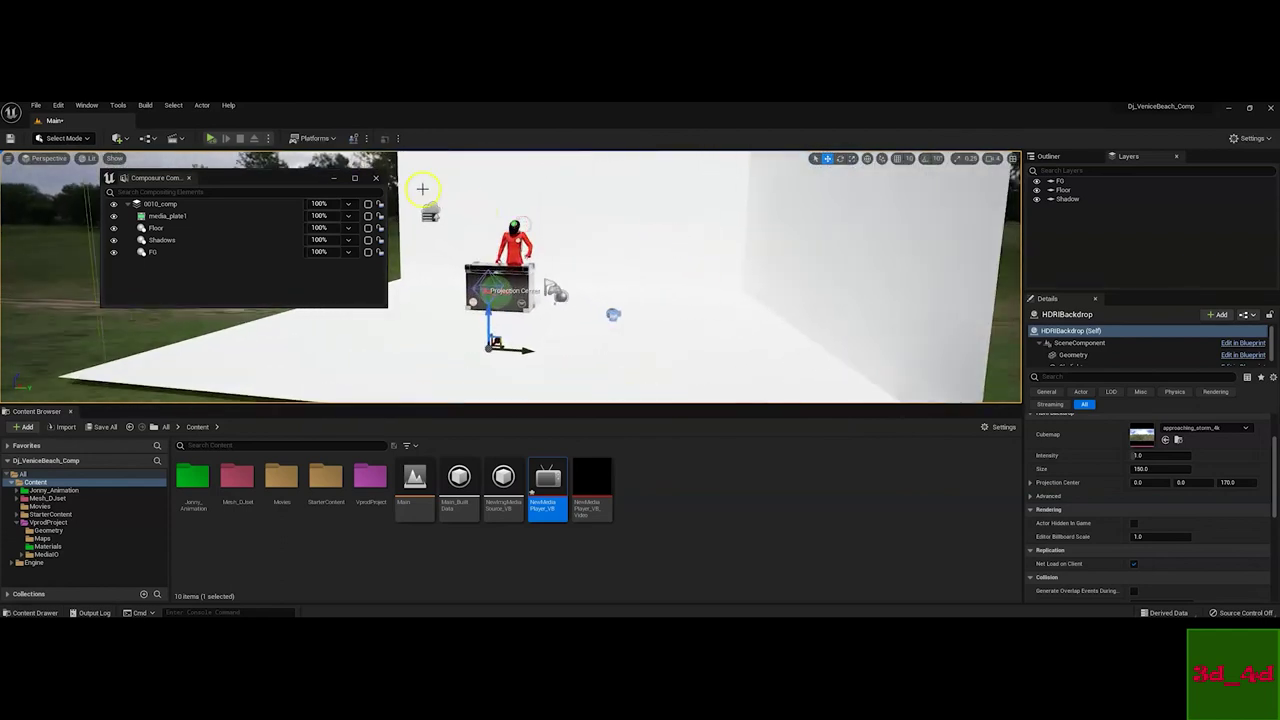
click(335, 180)
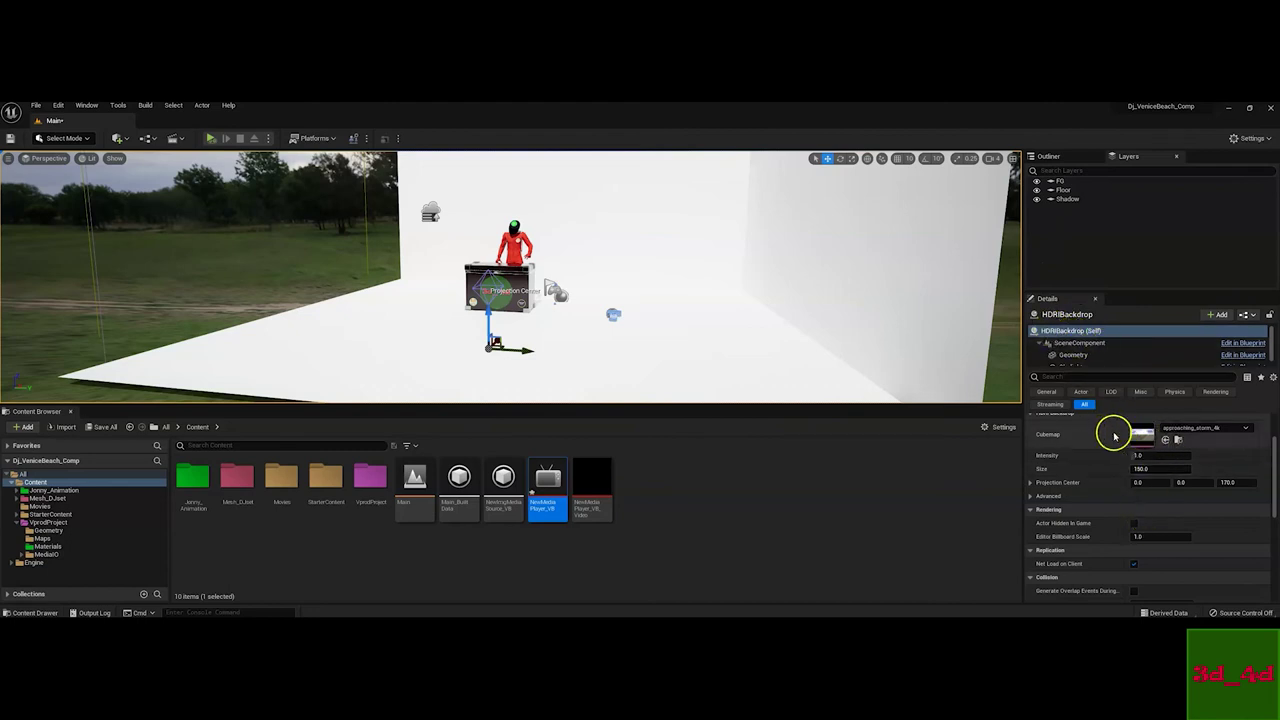
click(1205, 428)
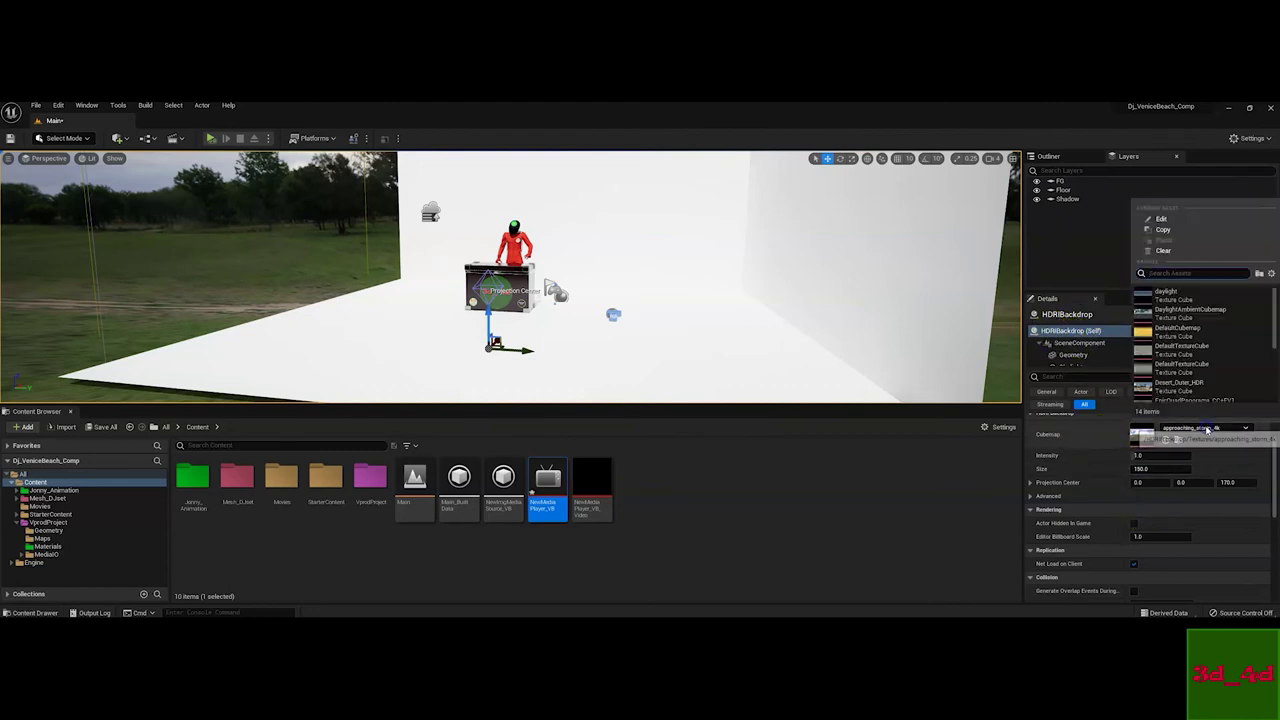
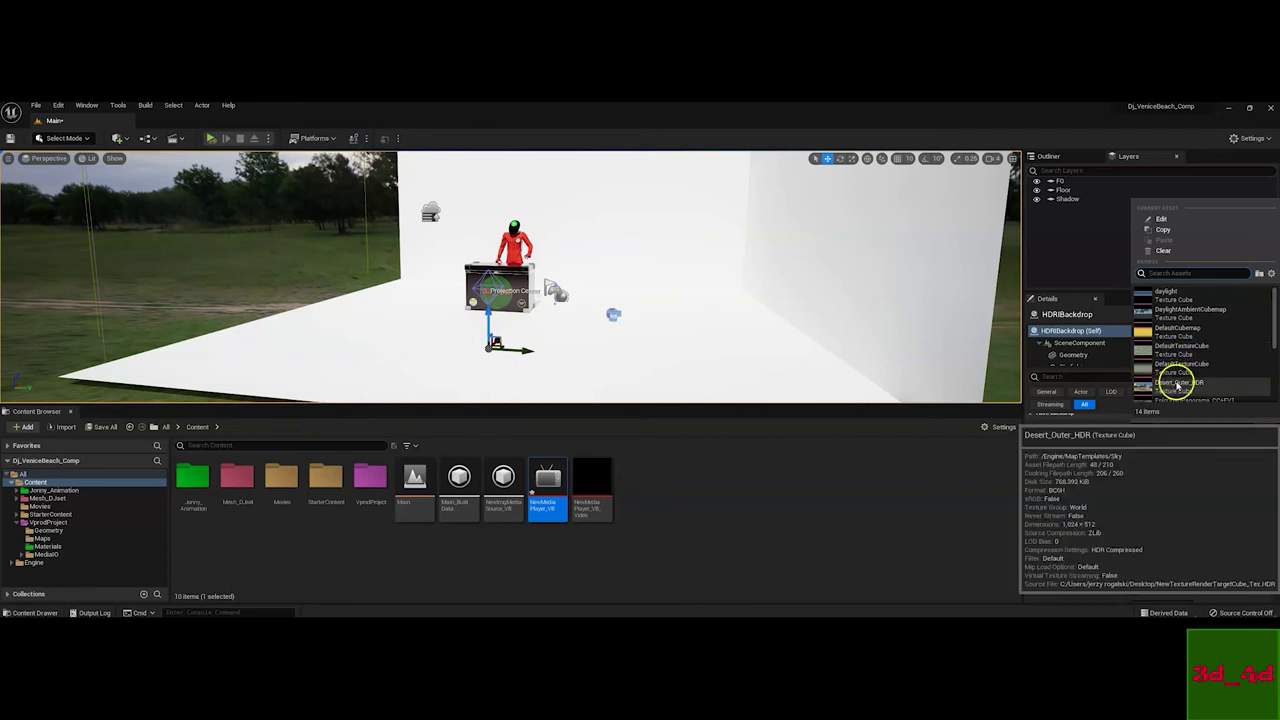
Set the HDRI Backdrop's Cubemap to the EpicQuadPanorama_CC+EV1 panorama
scroll(1177, 385, down, 1)
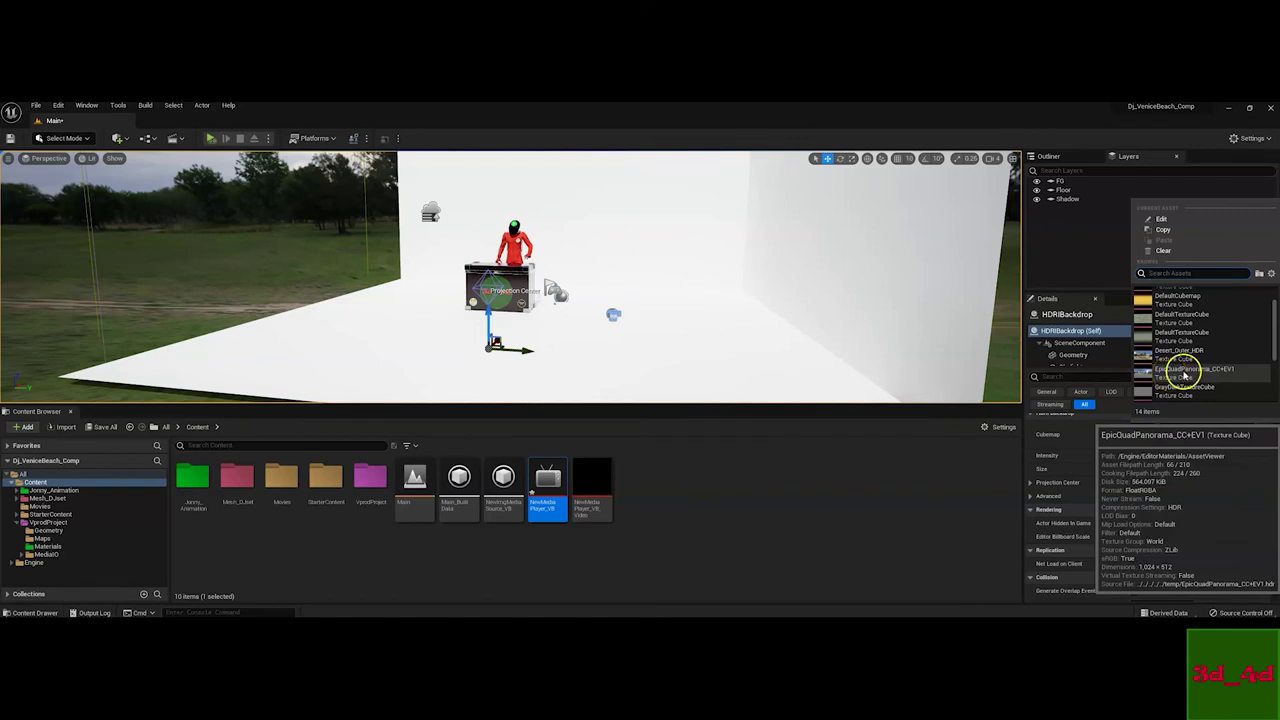
click(1186, 374)
drag(634, 297, 694, 289)
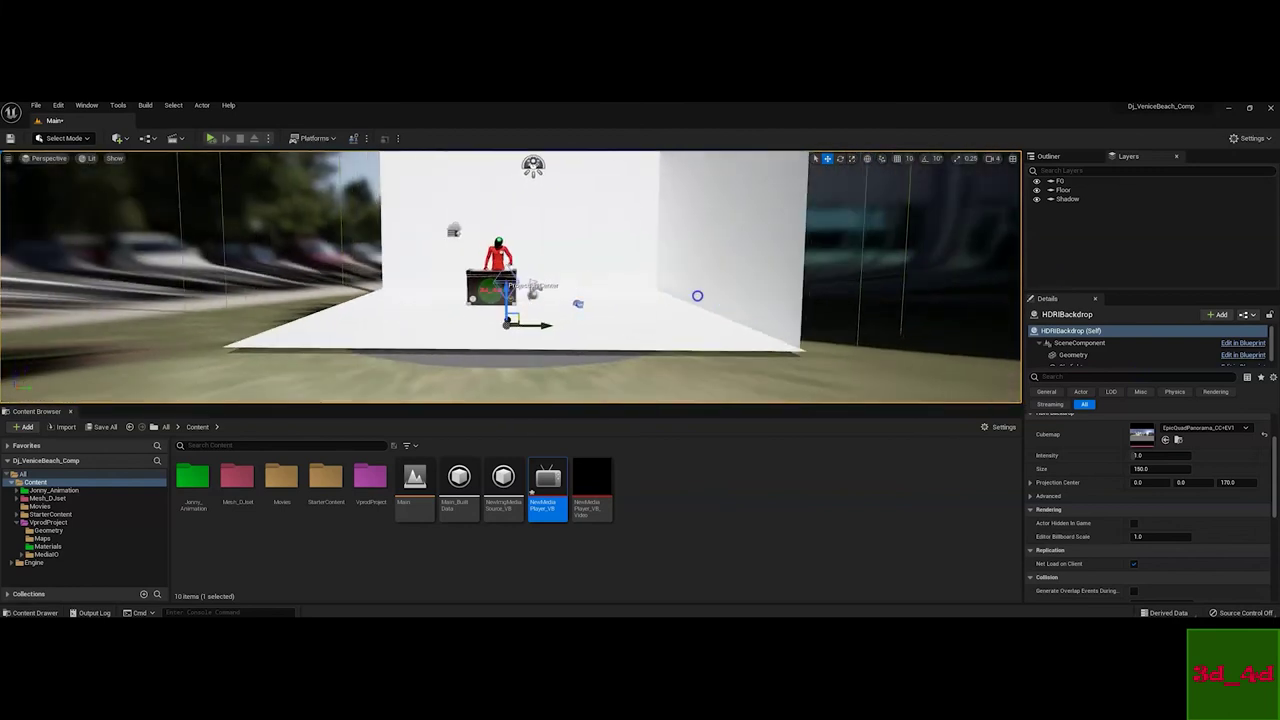
click(1192, 428)
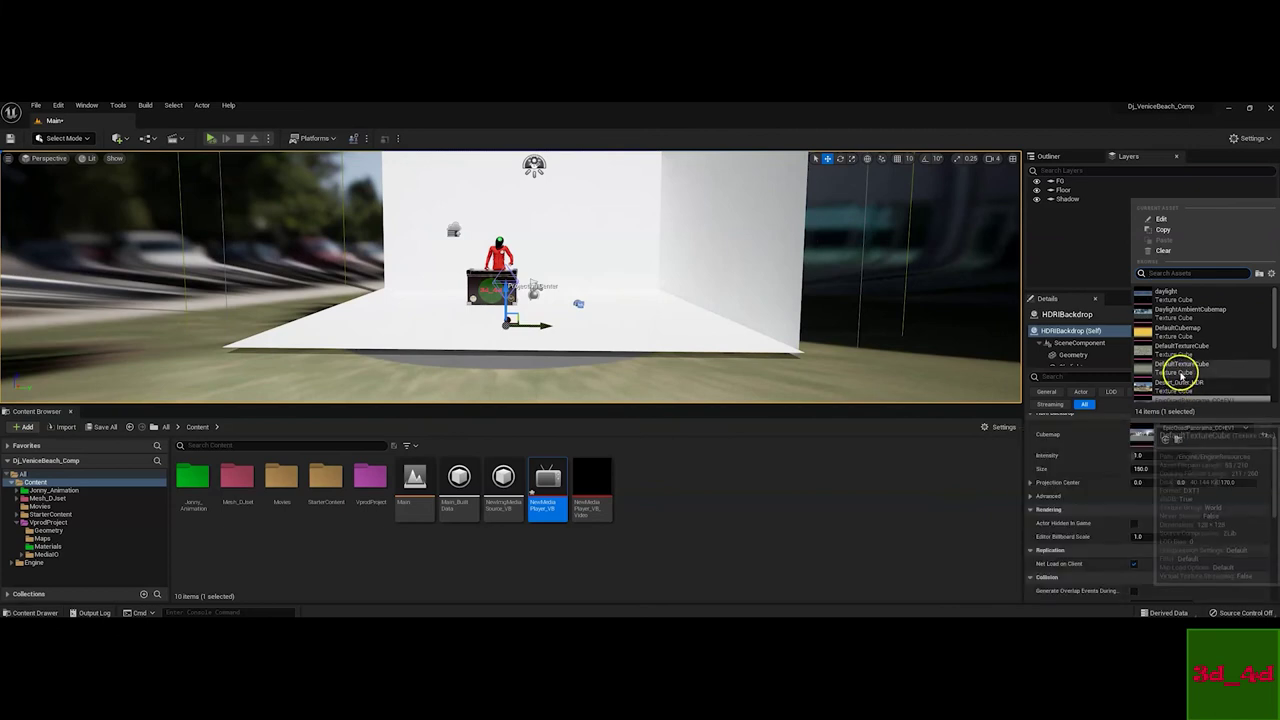
scroll(1188, 353, down, 2)
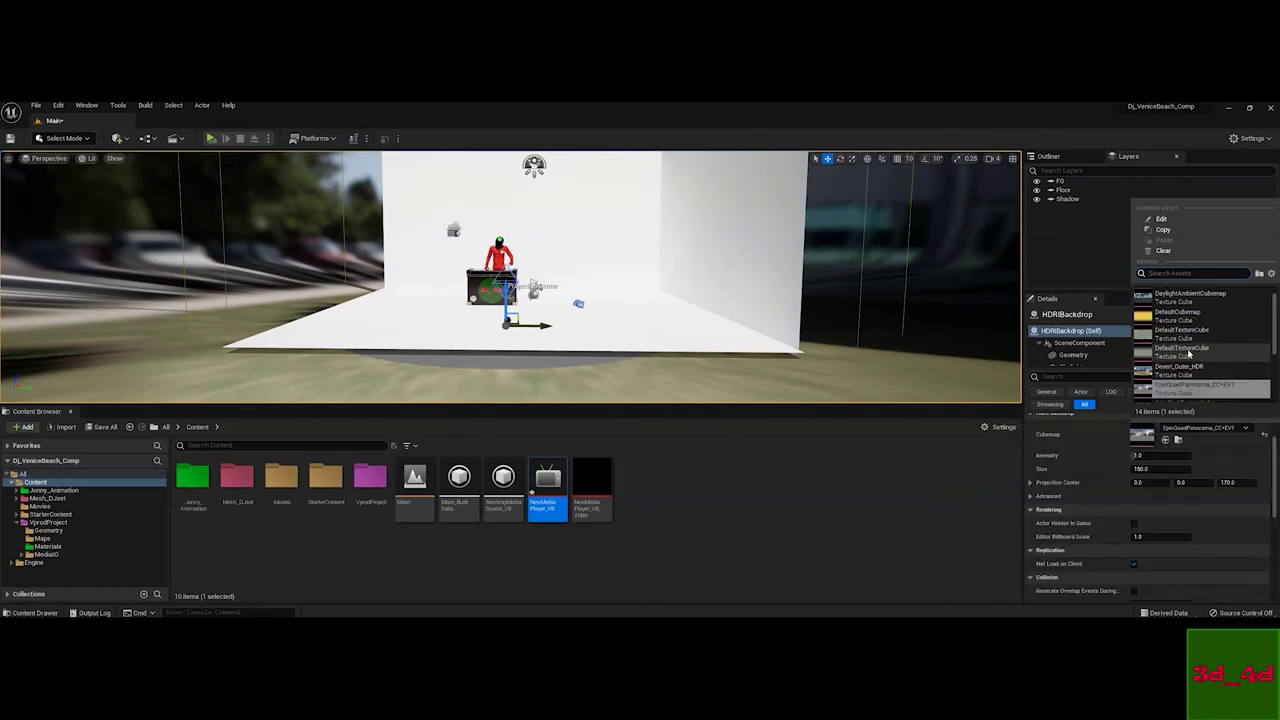
click(1174, 364)
scroll(1178, 372, down, 1)
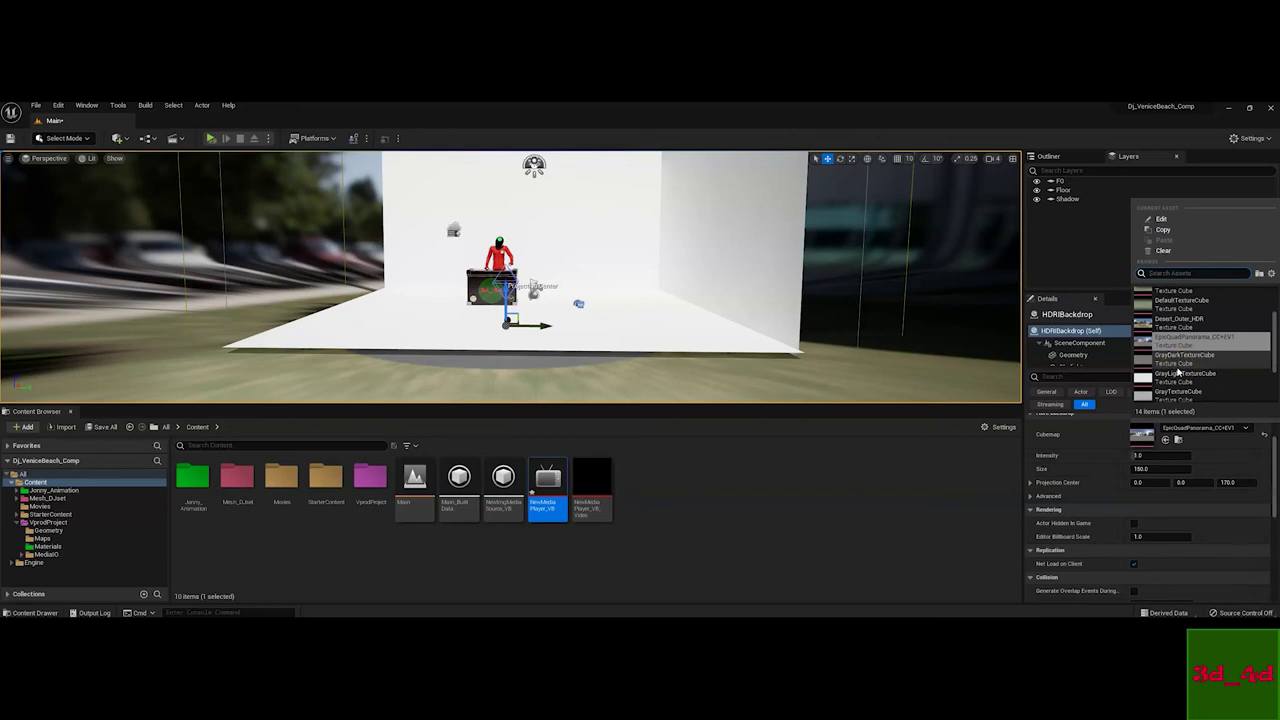
Reframe the view on the DJ booth and show the Outliner's scene actor list
drag(720, 340, 945, 287)
drag(479, 219, 341, 163)
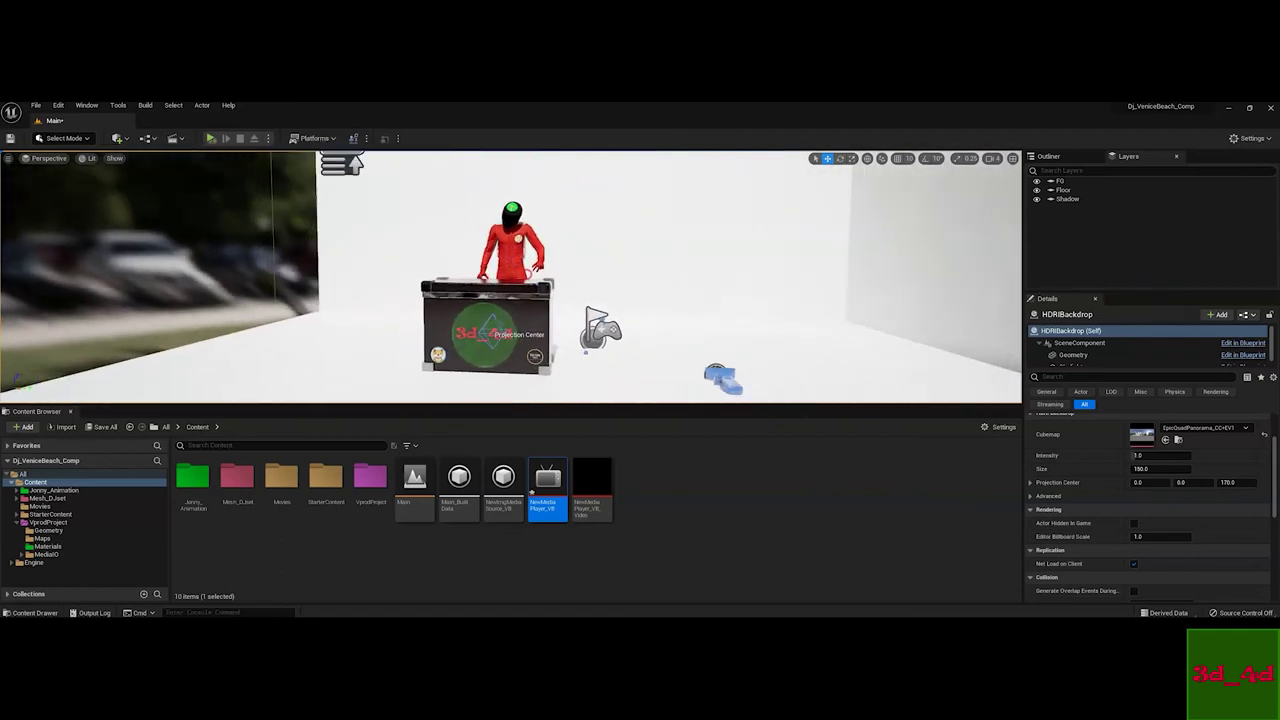
click(1049, 156)
mouse_move(688, 302)
mouse_down()
mouse_move(703, 289)
mouse_move(703, 311)
mouse_move(704, 296)
mouse_up()
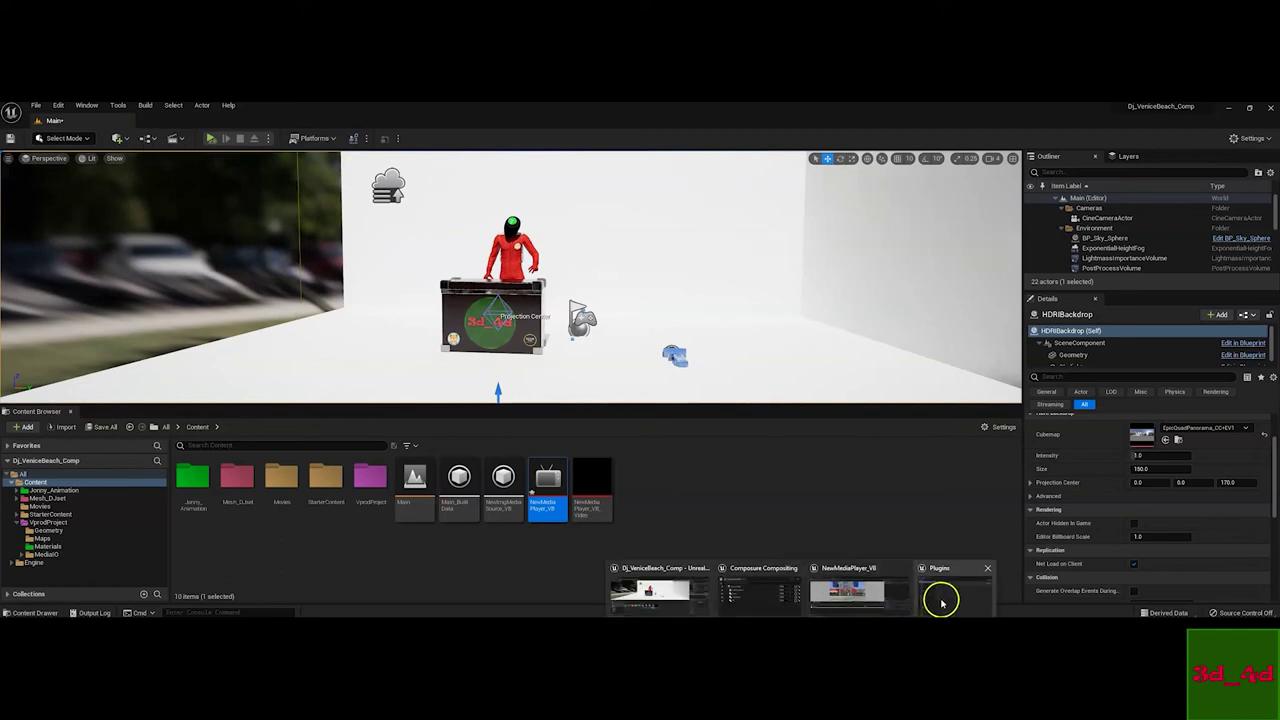
Bring up the Composure window, select 0010_comp, and open then minimize NewMediaPlayer_VB
click(940, 598)
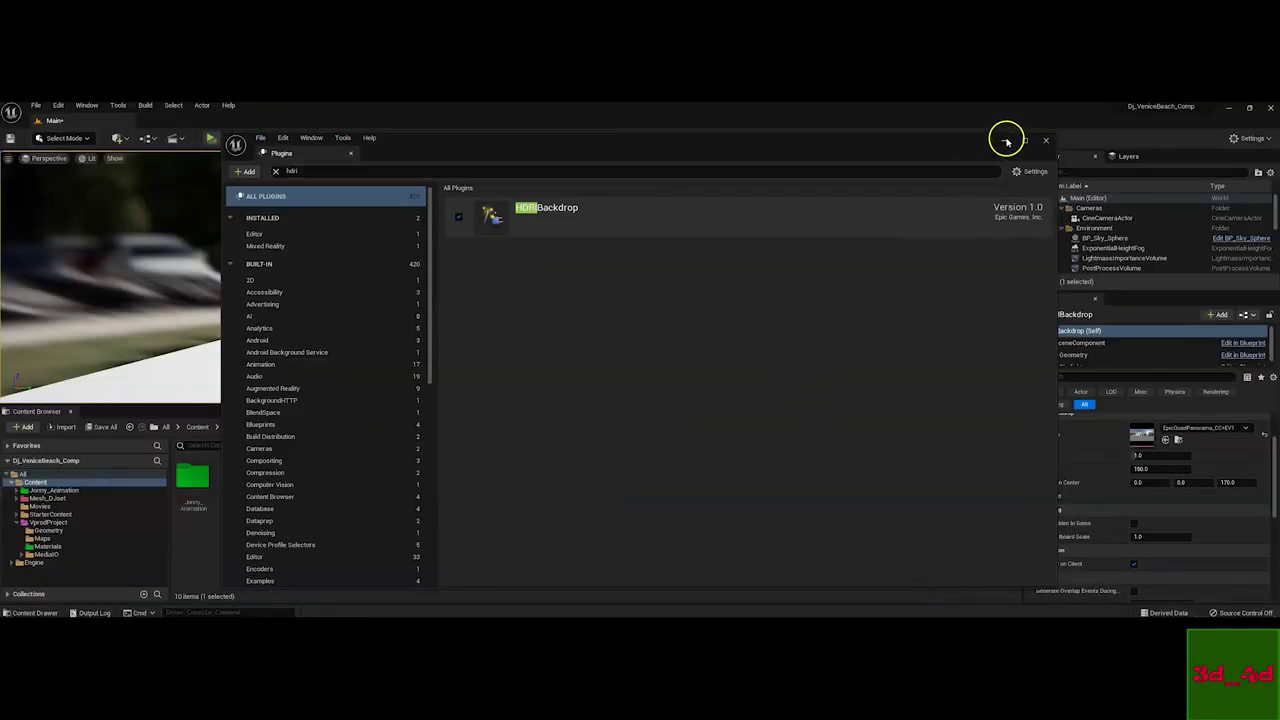
click(1006, 141)
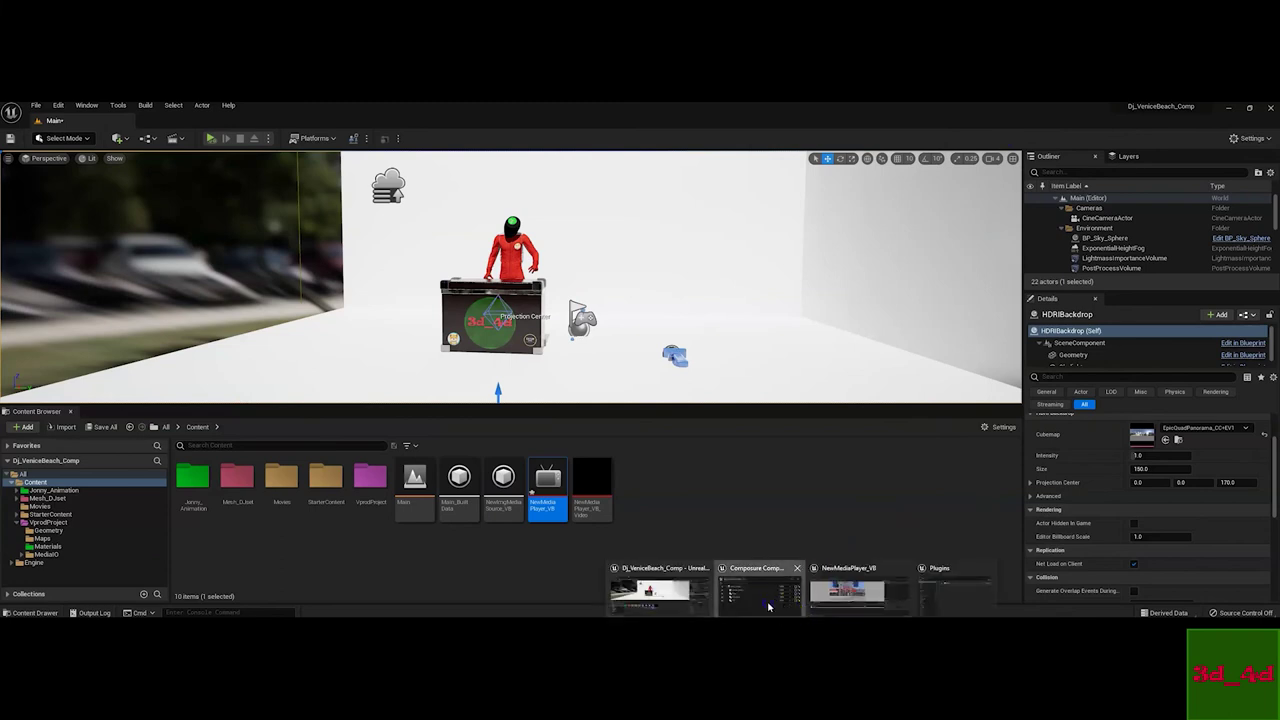
click(758, 595)
click(196, 206)
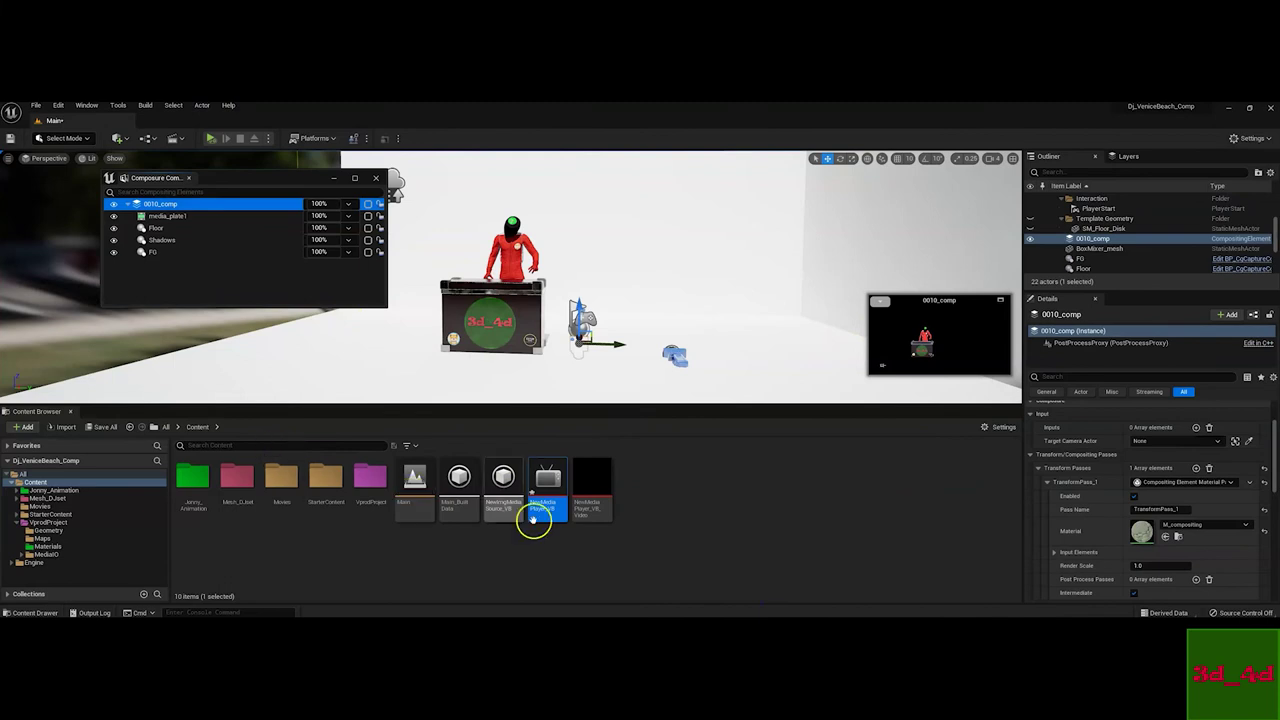
click(552, 478)
double_click(552, 478)
click(160, 505)
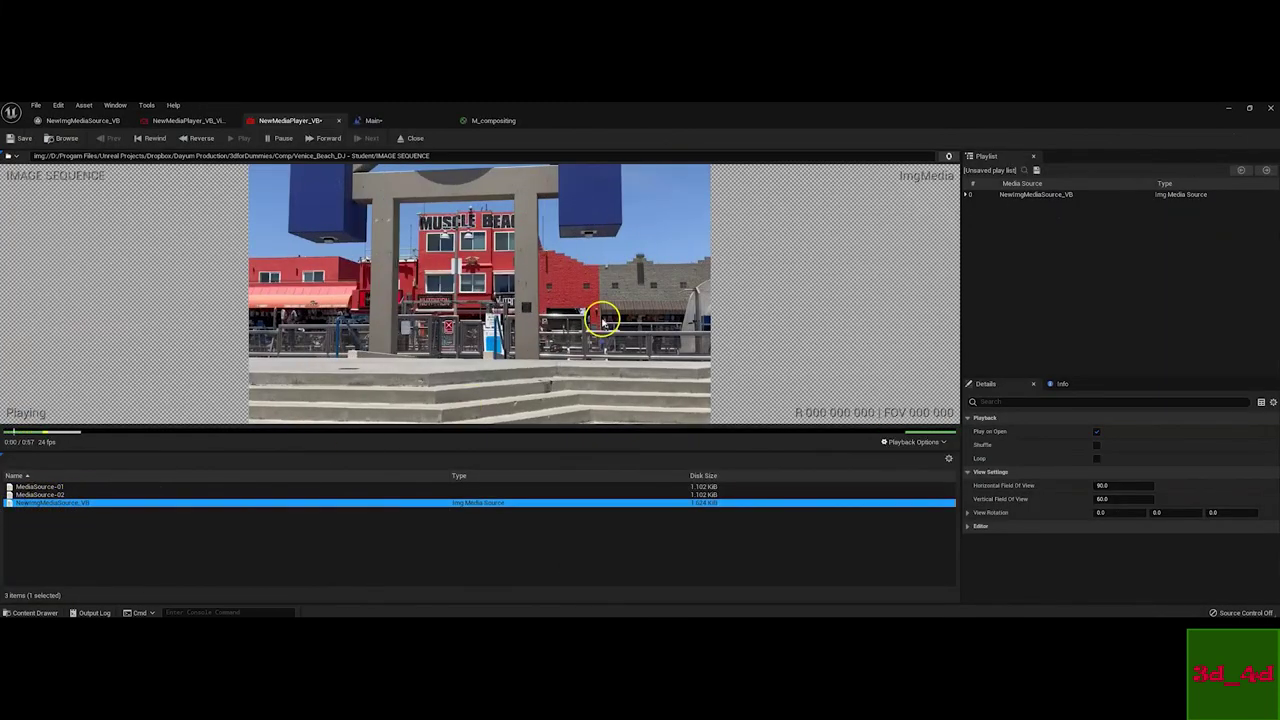
click(1224, 108)
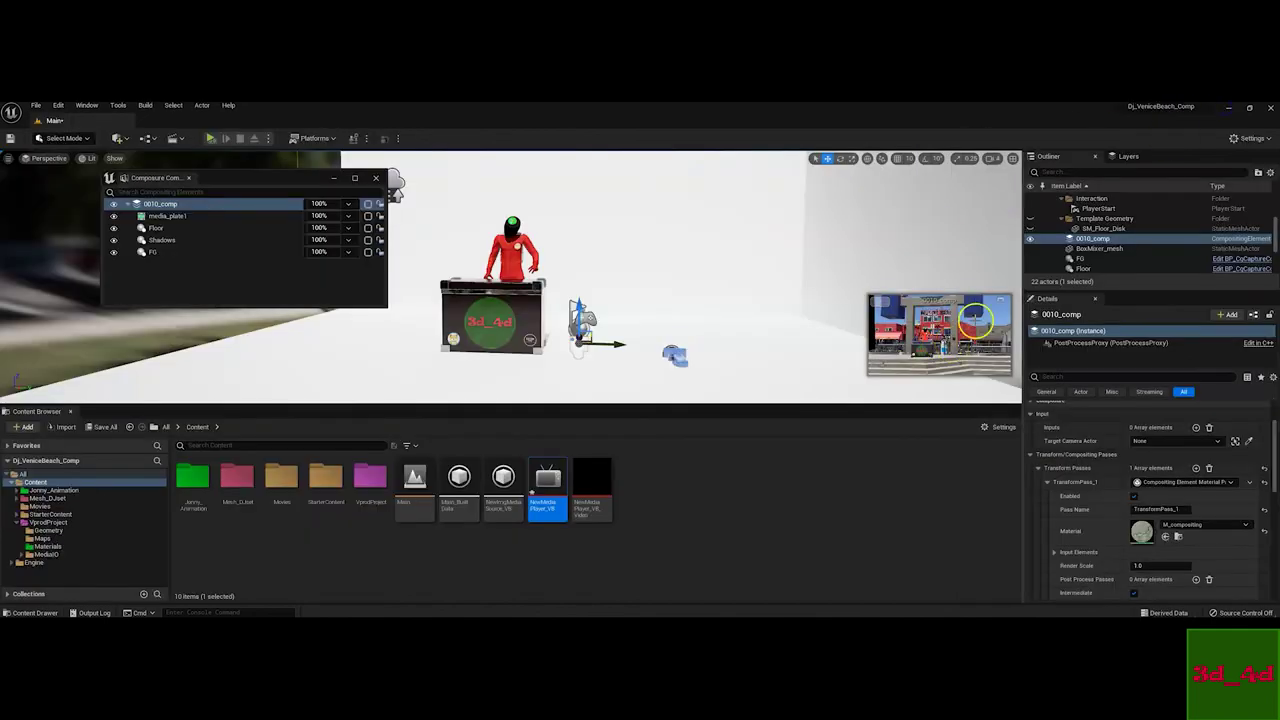
Enlarge the 0010_comp preview showing the DJ over the Muscle Beach footage
click(1003, 300)
drag(612, 179, 865, 154)
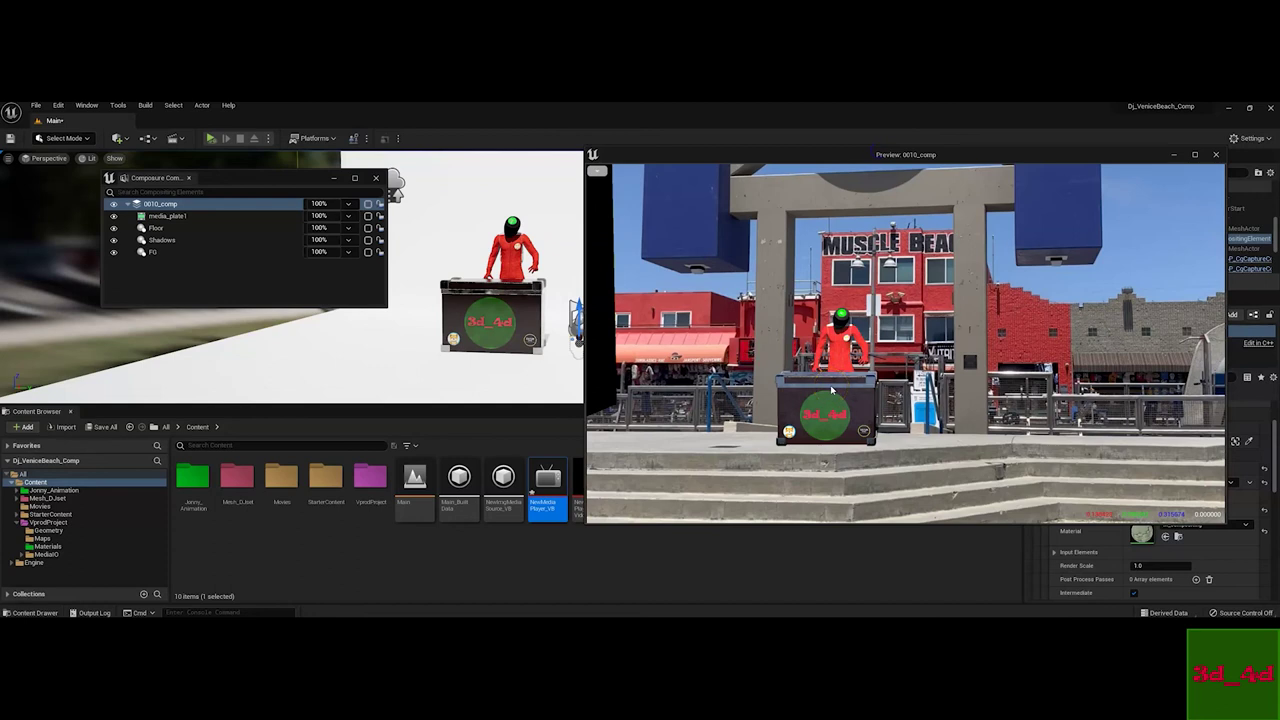
drag(824, 157, 576, 171)
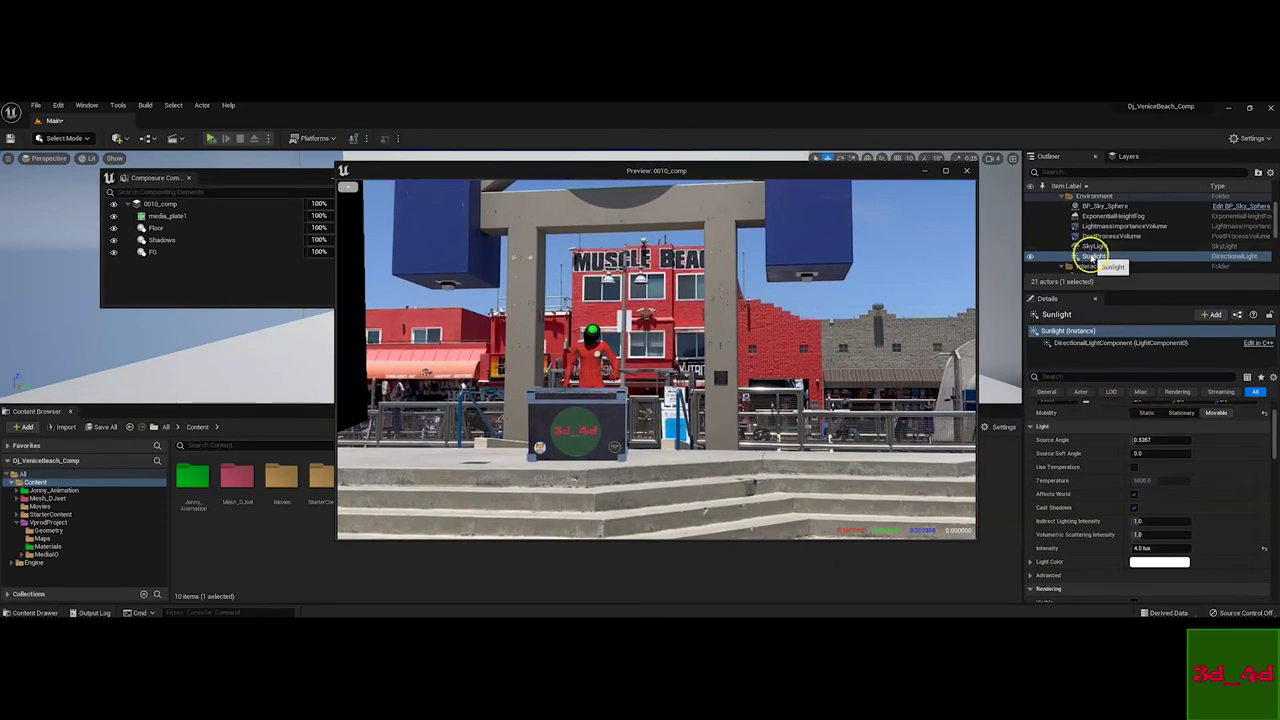
Add an HDRI Backdrop actor to the level from the Lights add menu
mouse_move(550, 170)
mouse_down()
mouse_move(656, 169)
mouse_move(551, 174)
mouse_up()
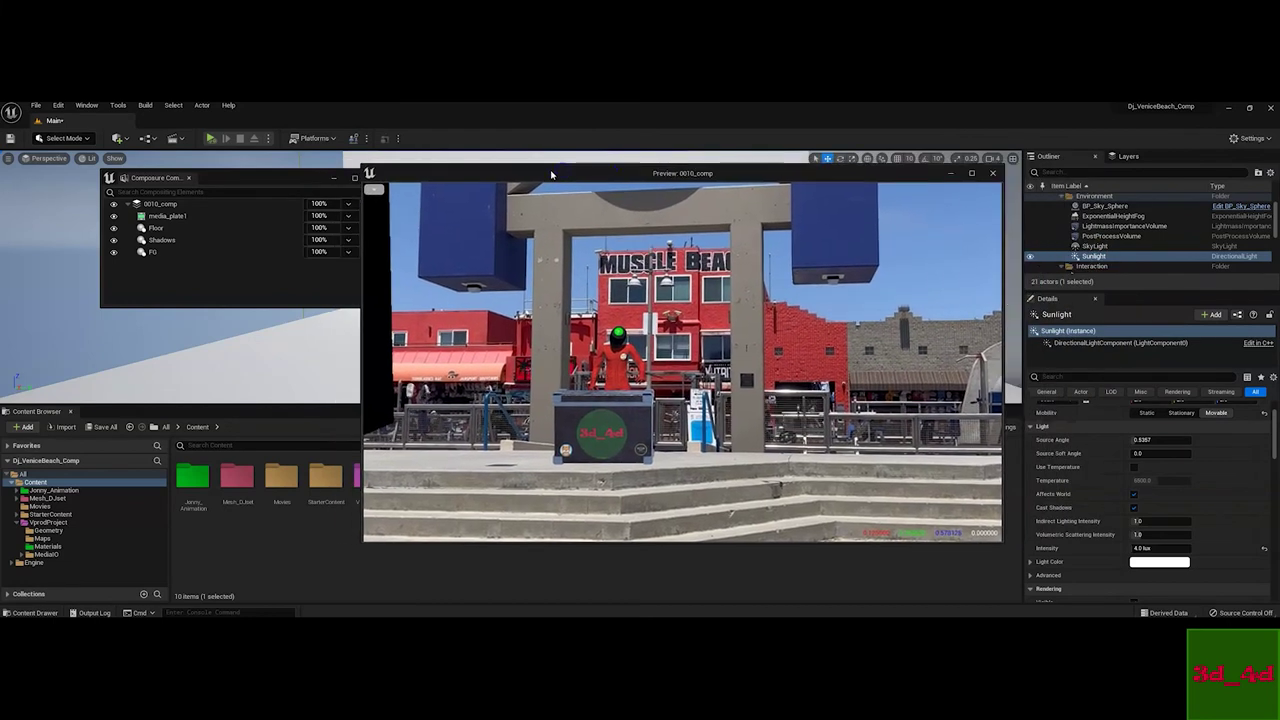
click(128, 138)
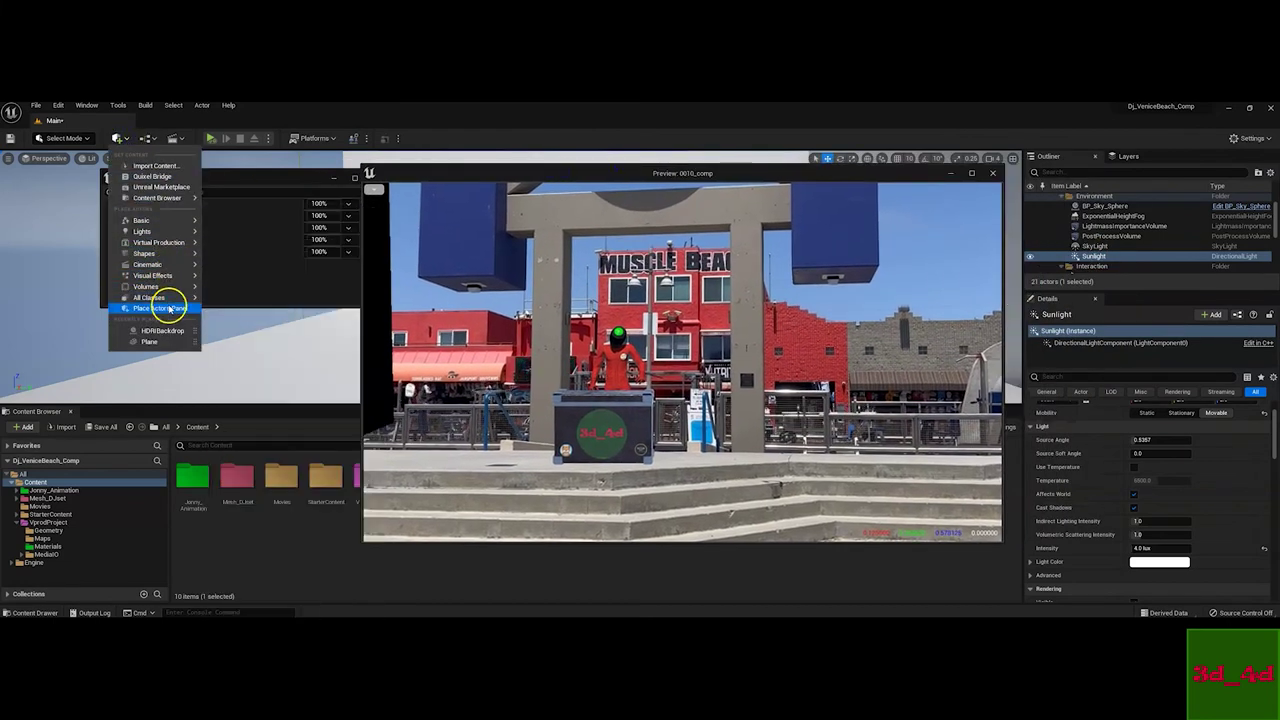
mouse_move(158, 232)
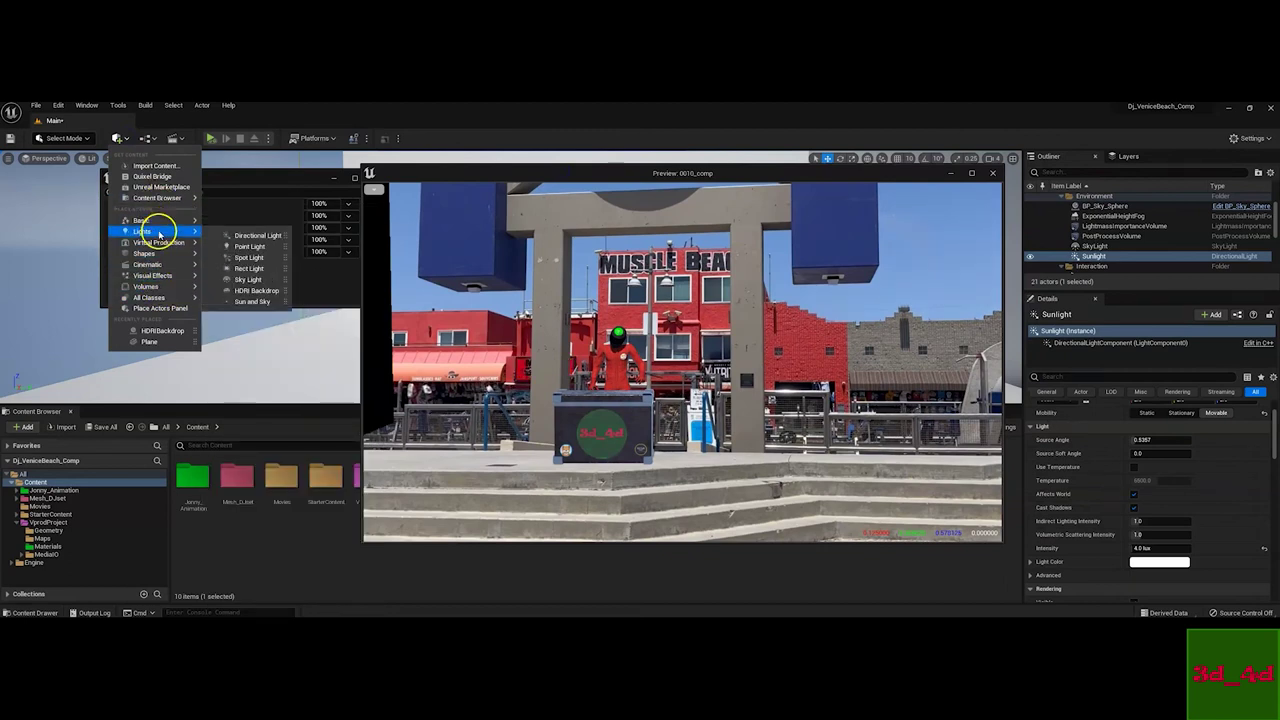
click(250, 290)
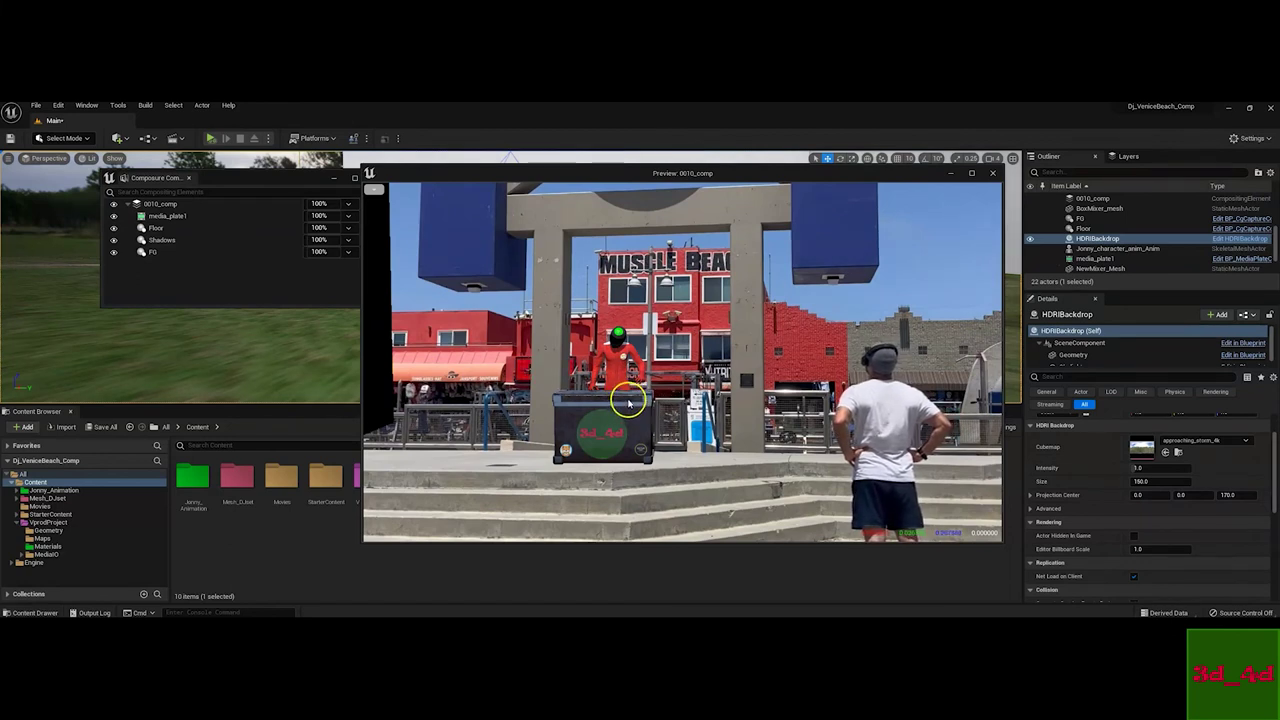
Review the SkyLight's settings, then select the 0010_comp composite
scroll(1100, 240, down, 3)
click(1093, 233)
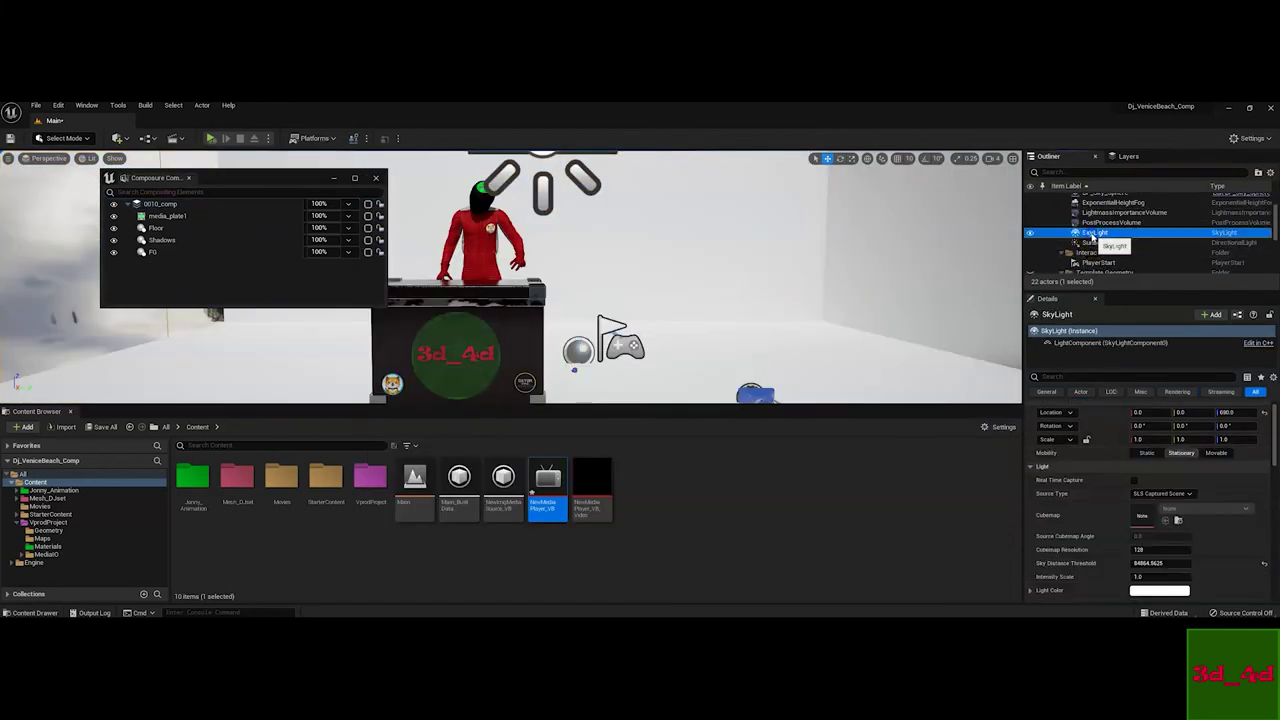
scroll(1140, 532, down, 3)
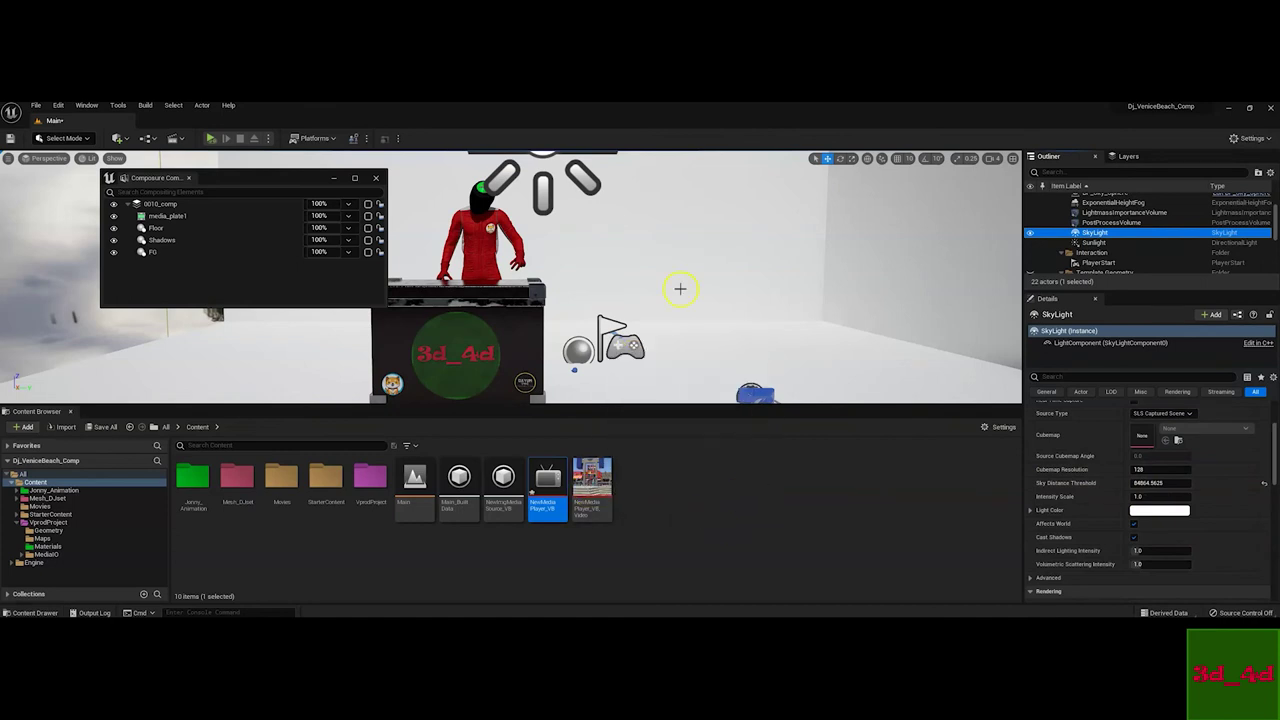
click(225, 204)
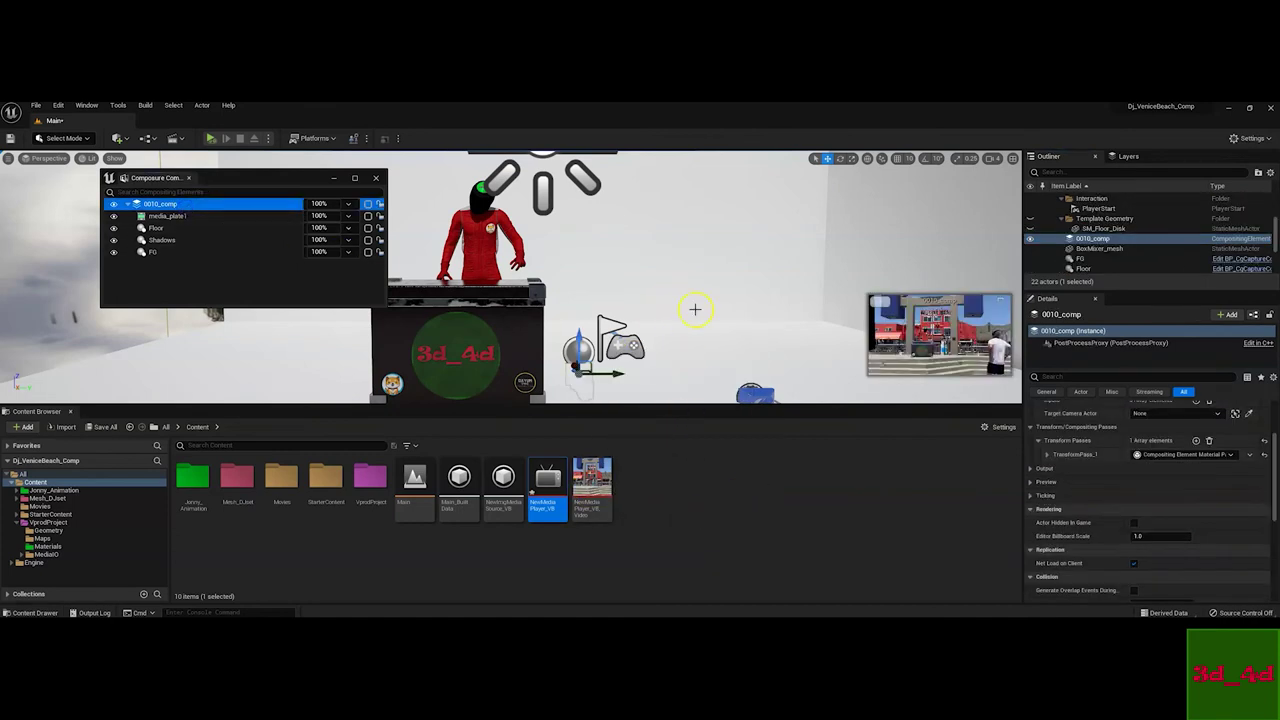
Enlarge the 0010_comp preview, then enable Loop on NewMediaPlayer_VB and save it
click(1000, 301)
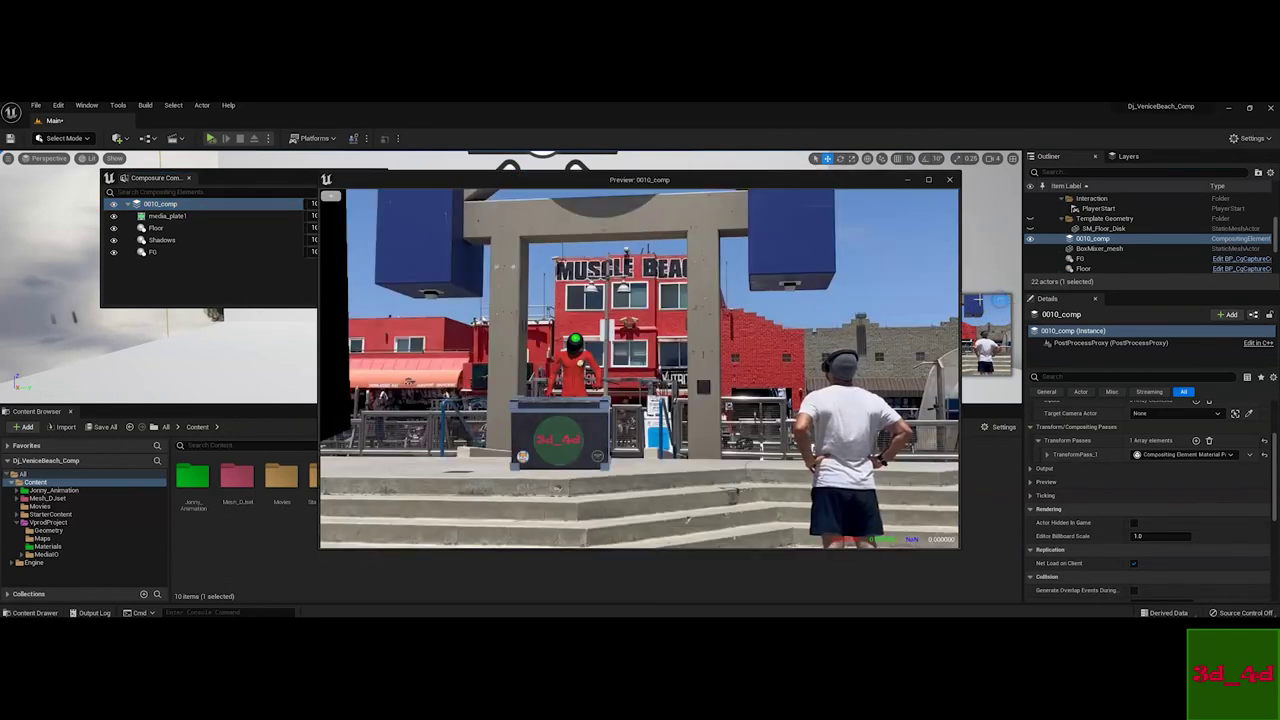
drag(594, 166, 908, 163)
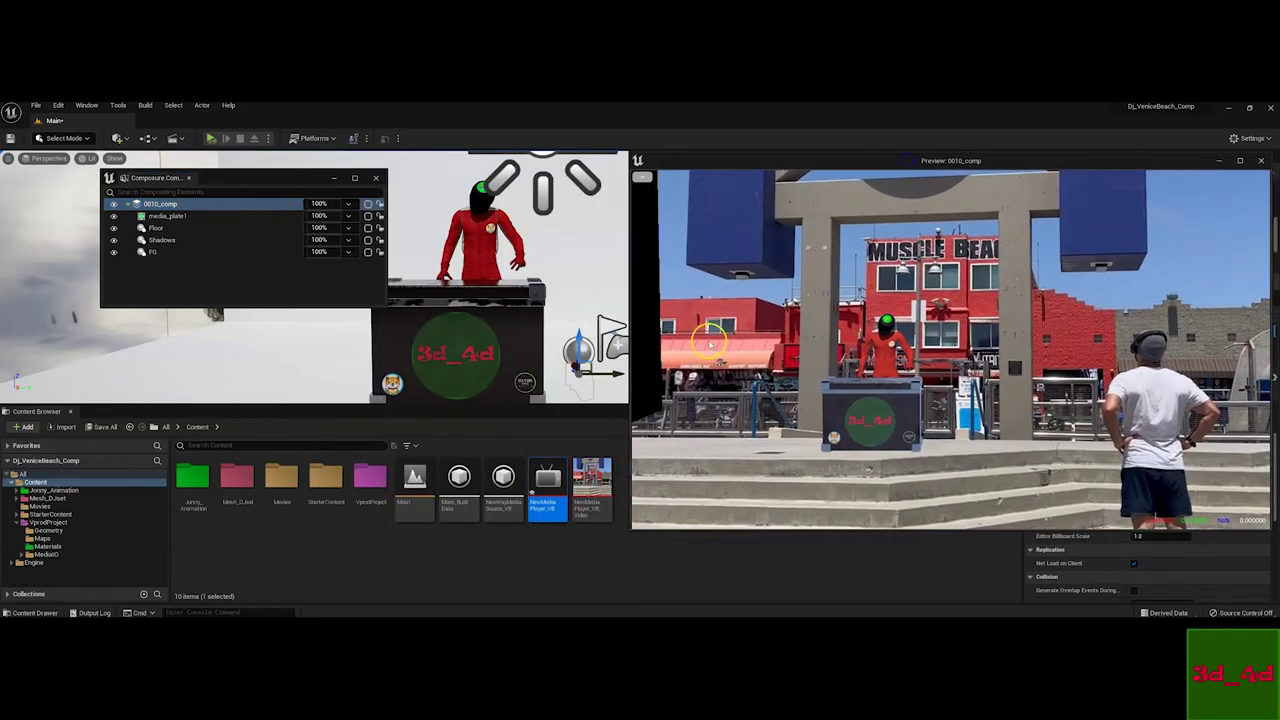
double_click(545, 484)
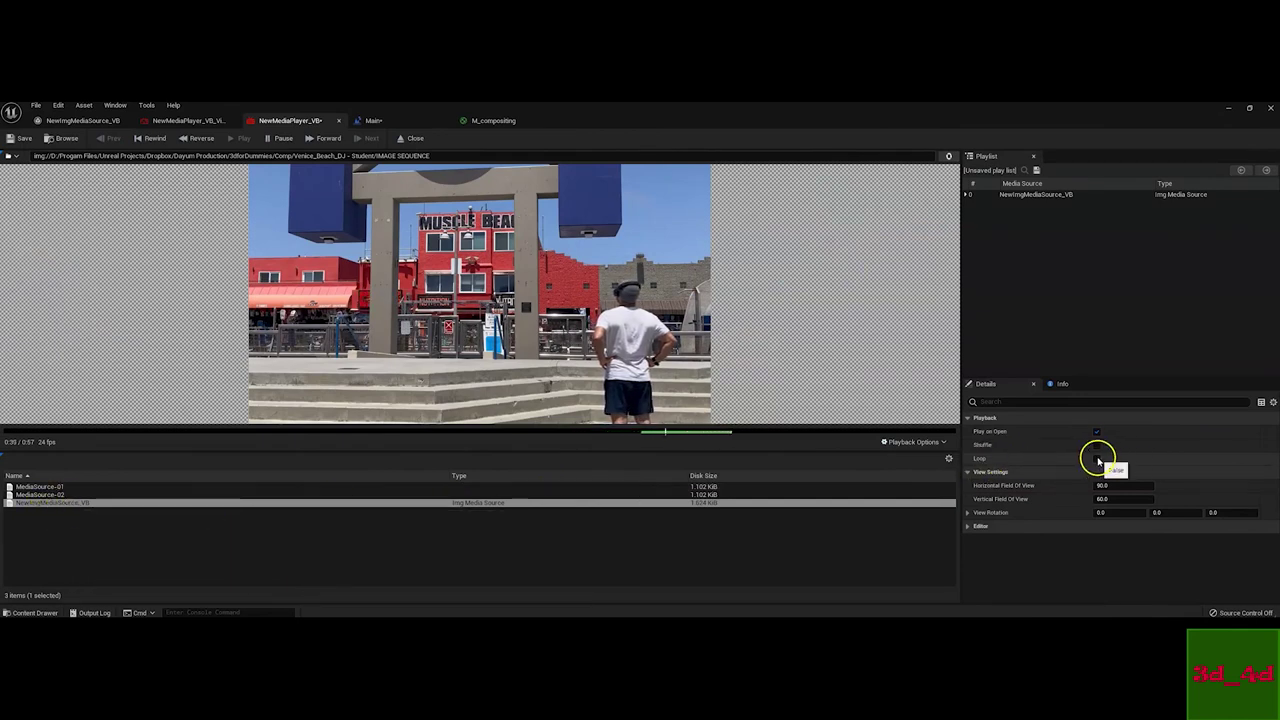
click(24, 139)
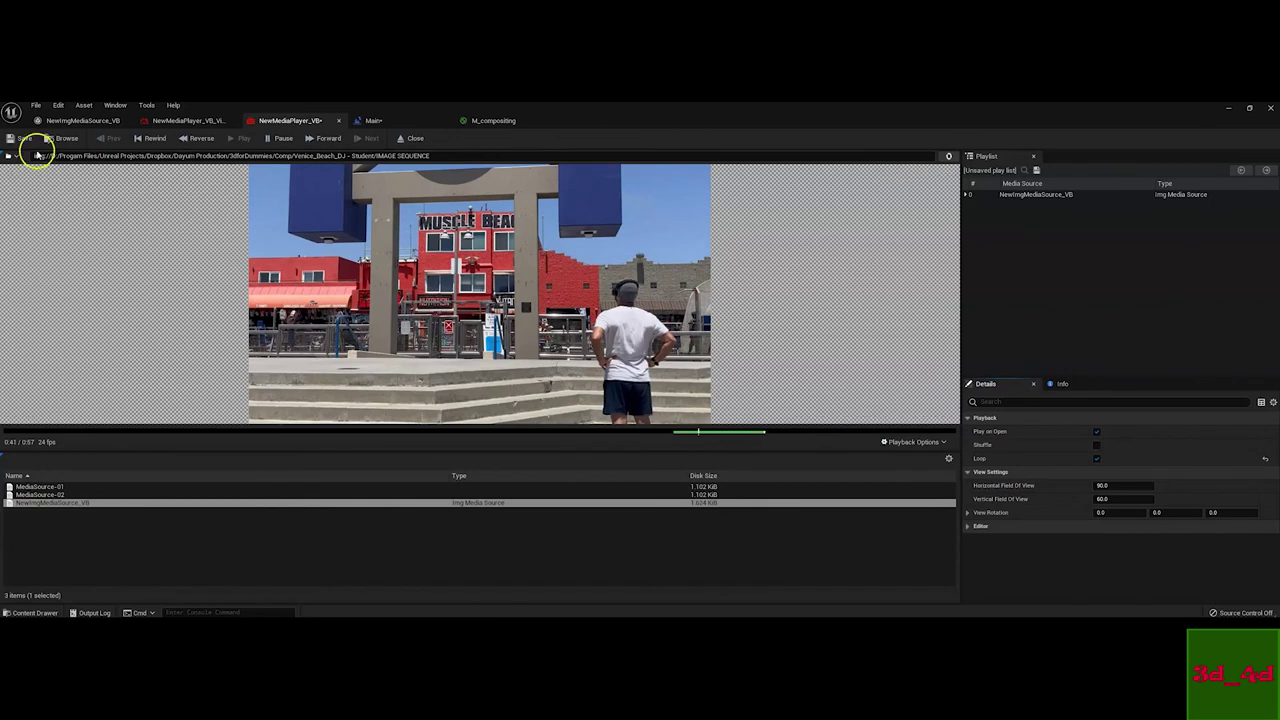
click(1228, 108)
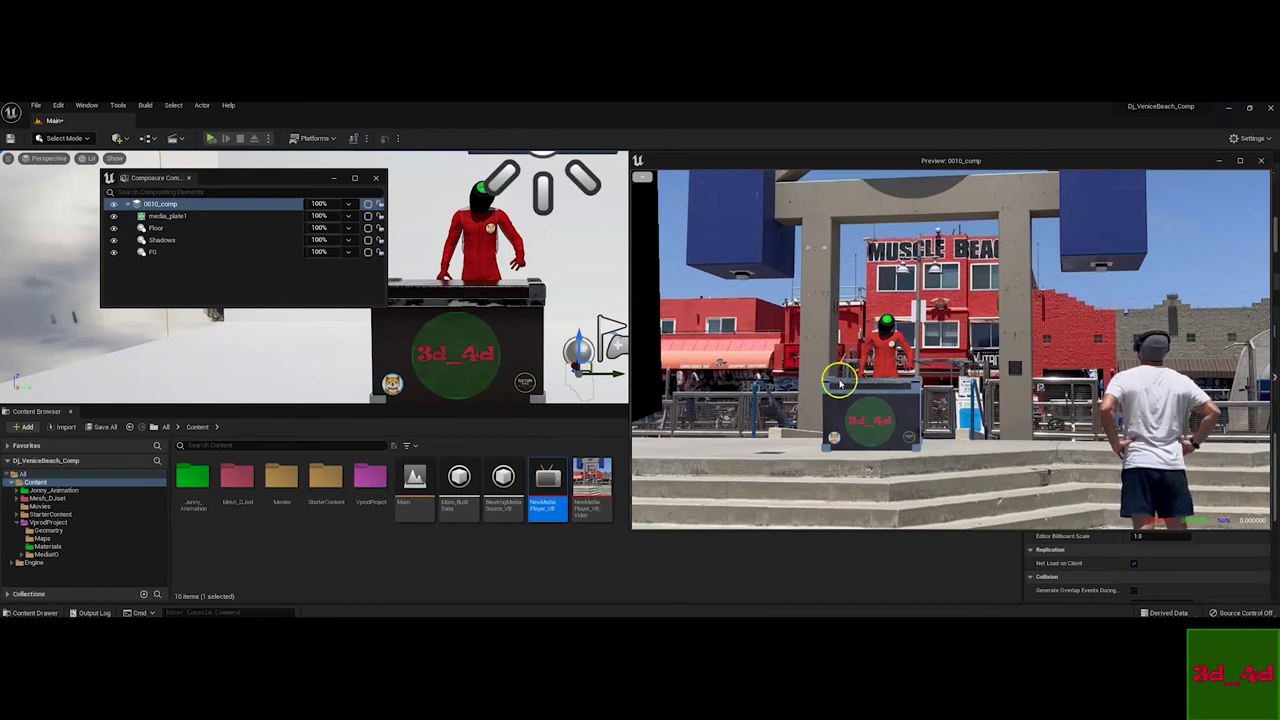
Select Plane2 and Plane3 and review their Collision and Cast Shadow settings
drag(818, 161, 764, 395)
click(730, 245)
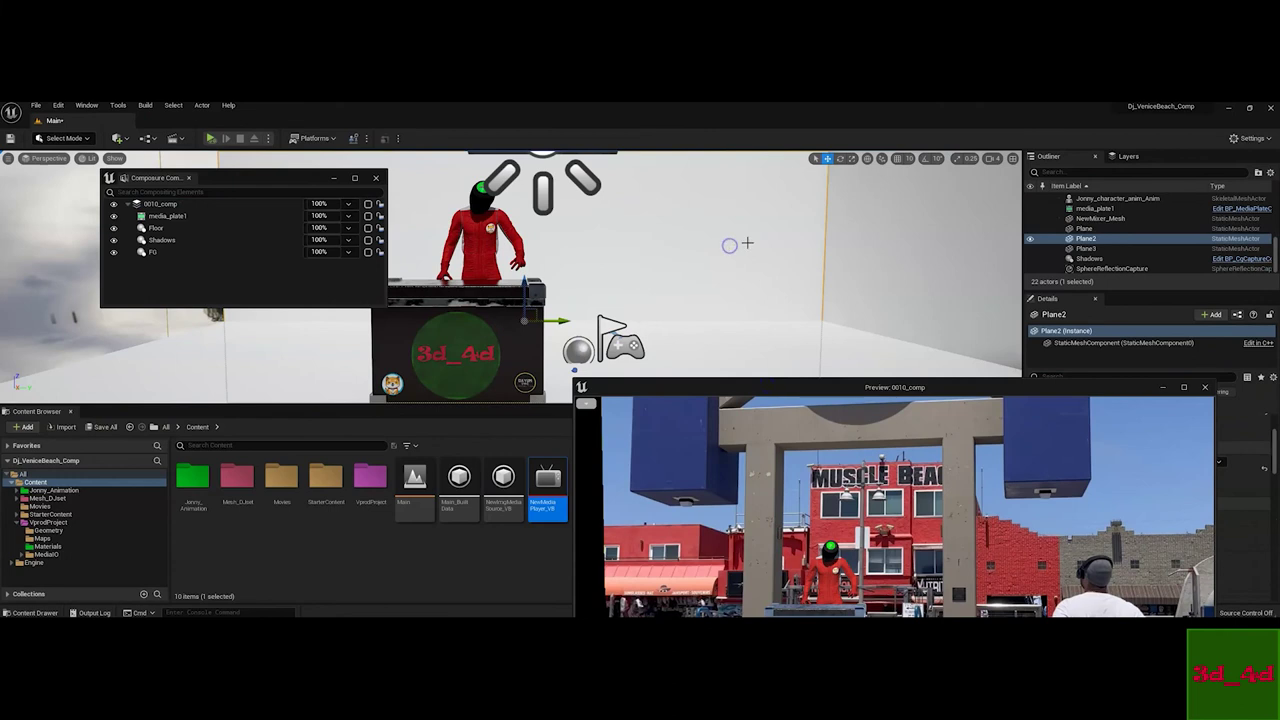
ctrl+click(883, 238)
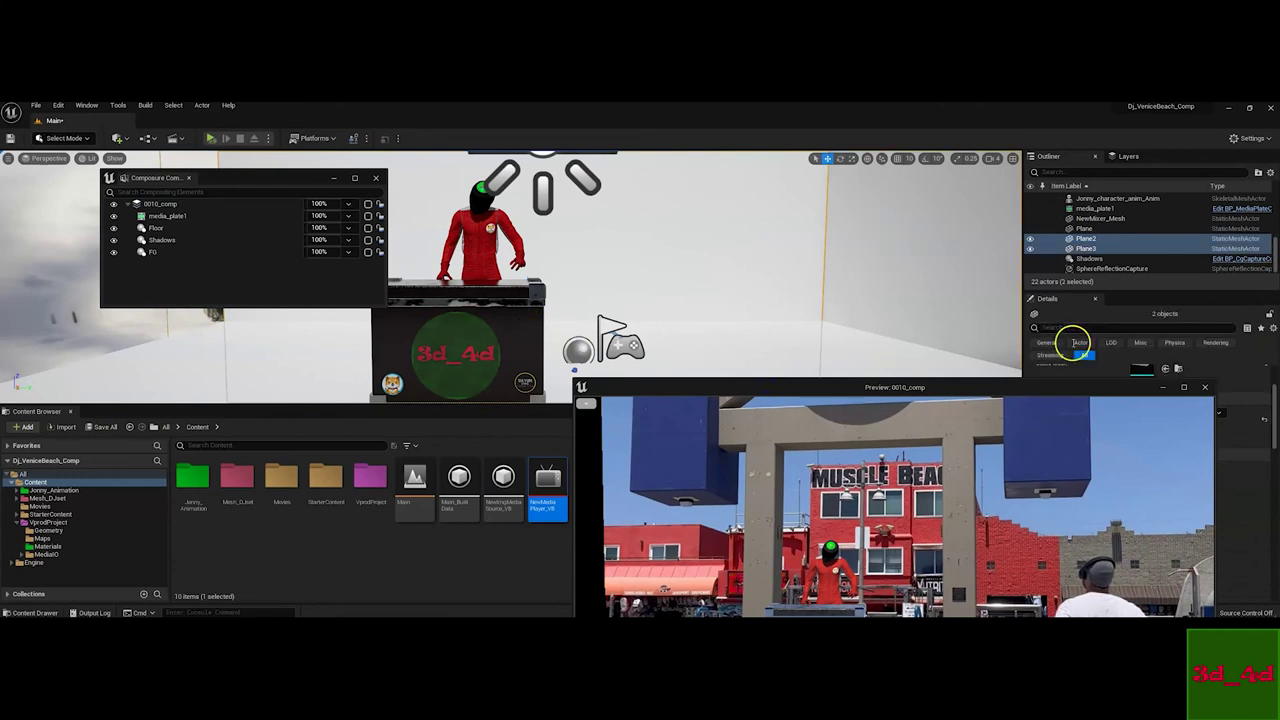
drag(1000, 387, 760, 371)
scroll(1114, 497, down, 5)
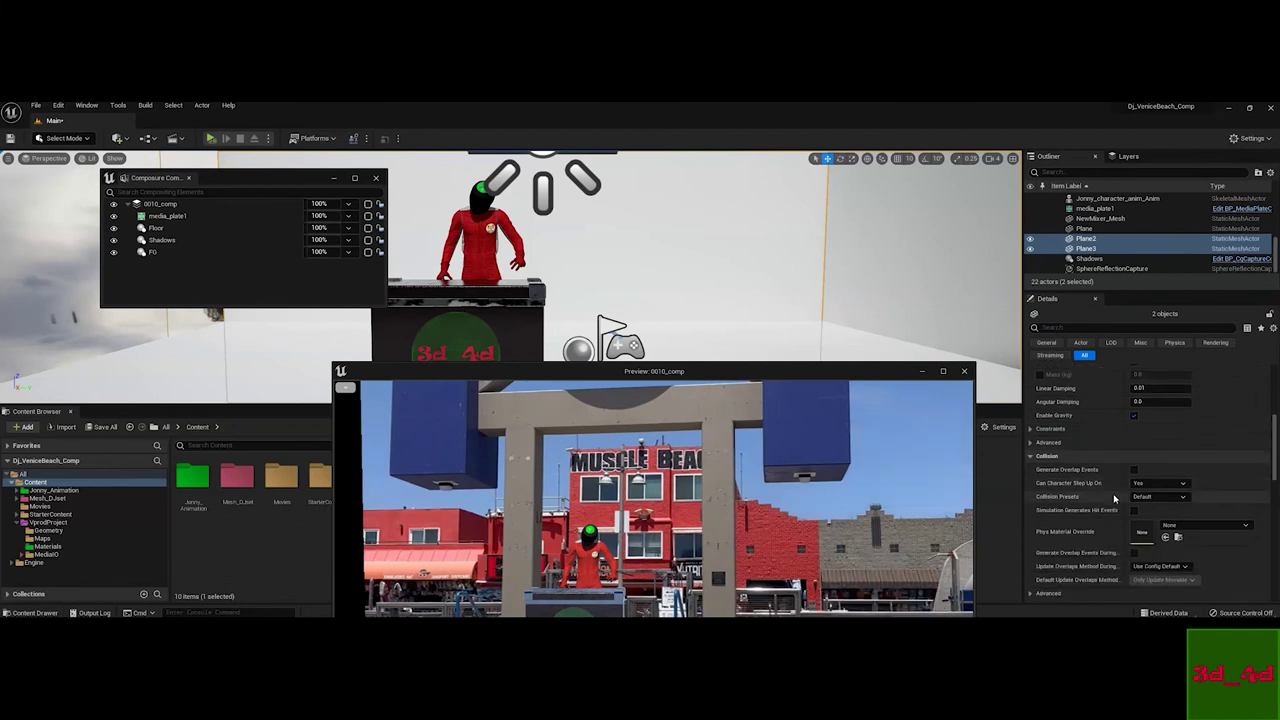
scroll(1112, 505, down, 3)
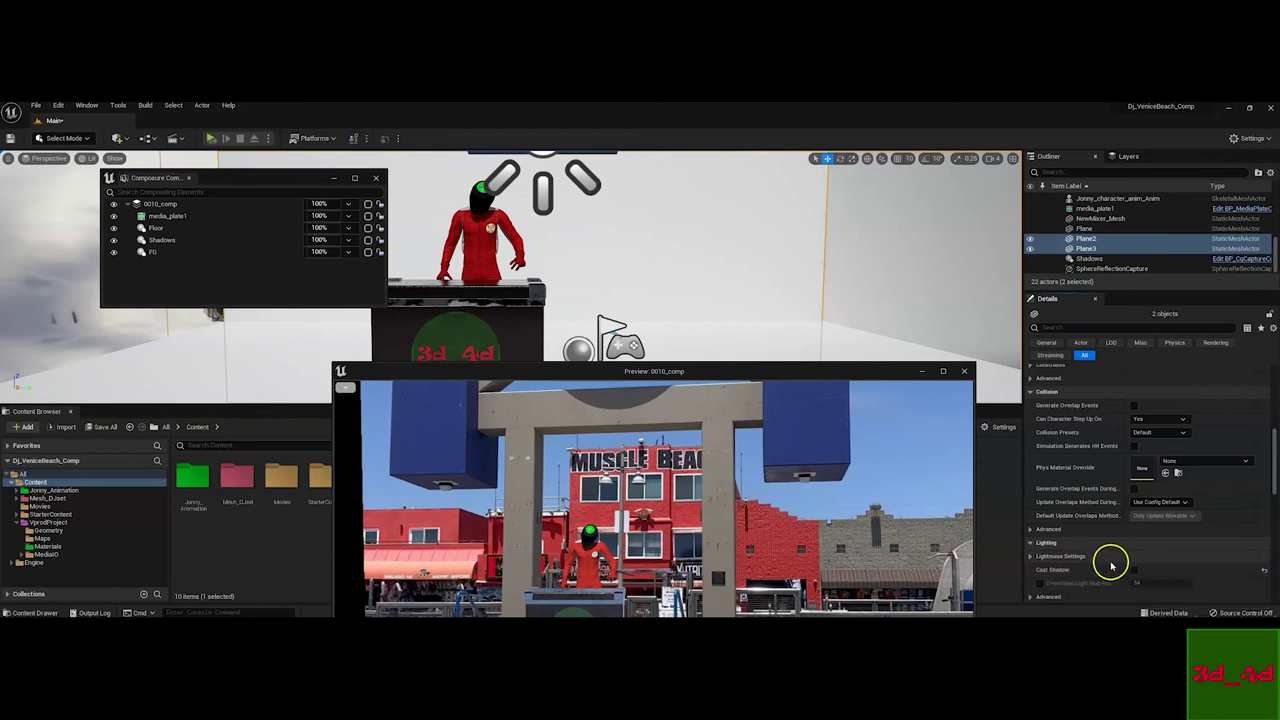
drag(875, 370, 1128, 164)
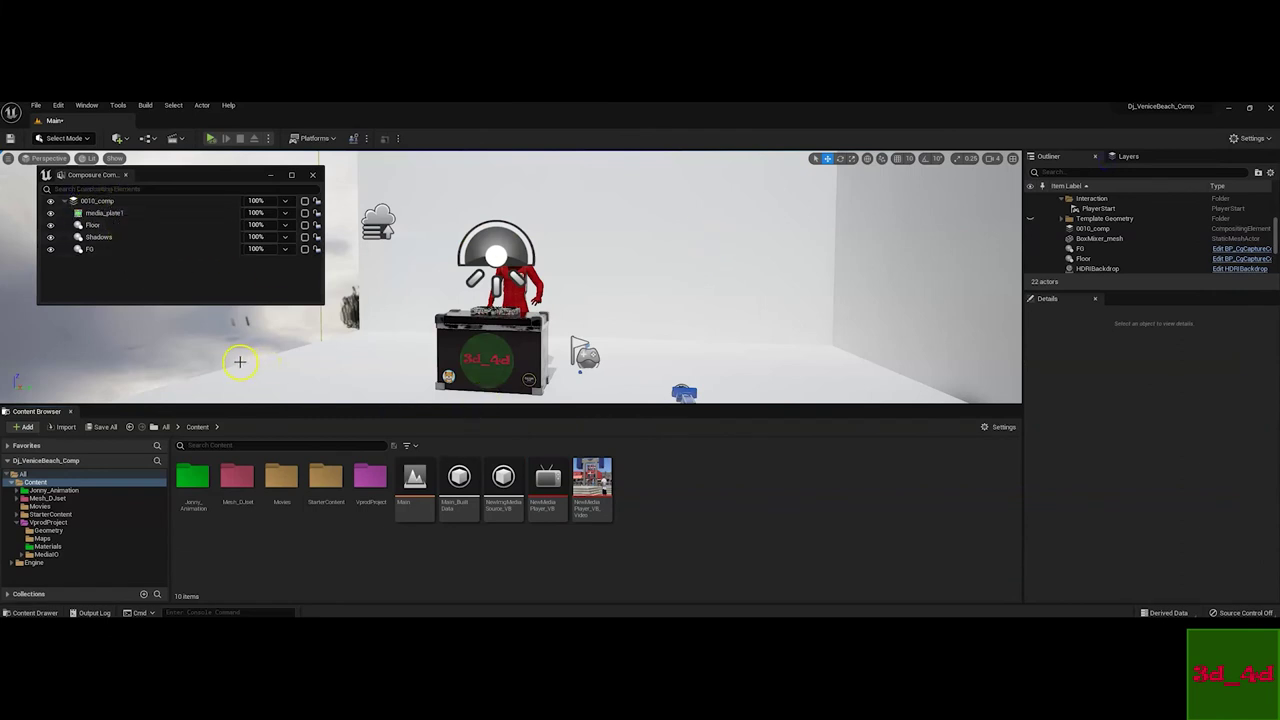
Place a Cine Camera Actor in the level
click(120, 138)
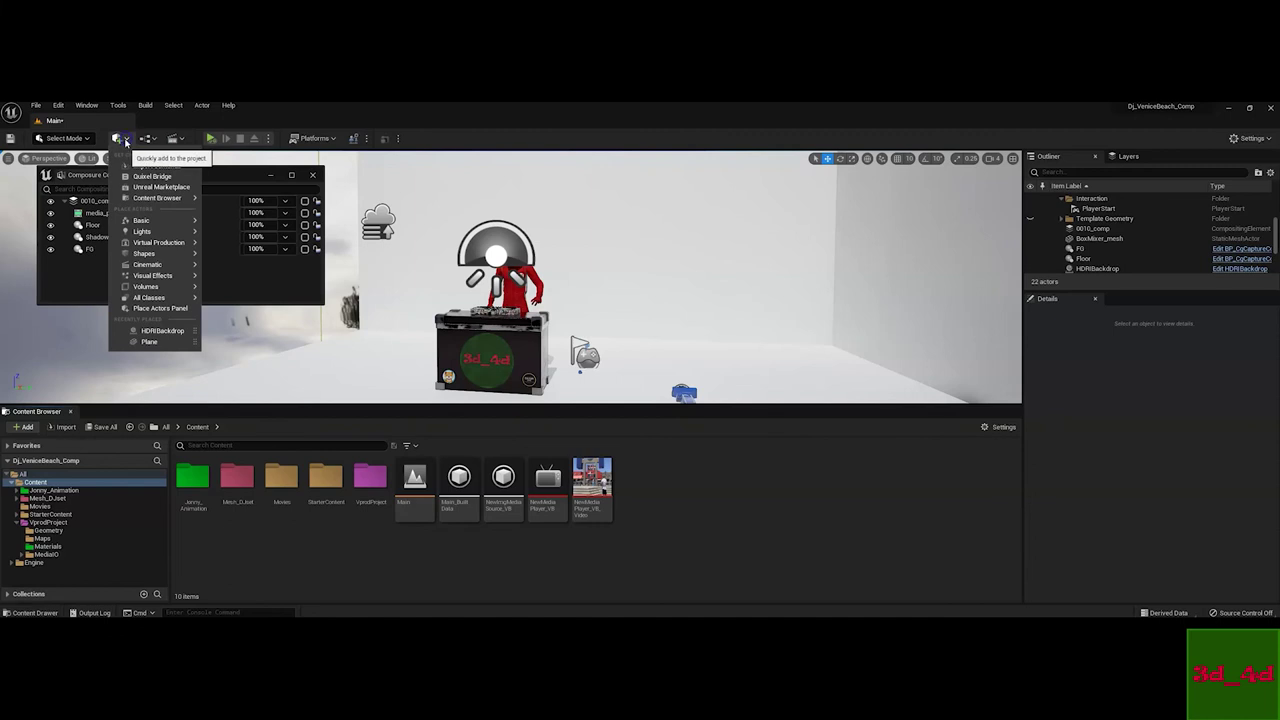
mouse_move(148, 254)
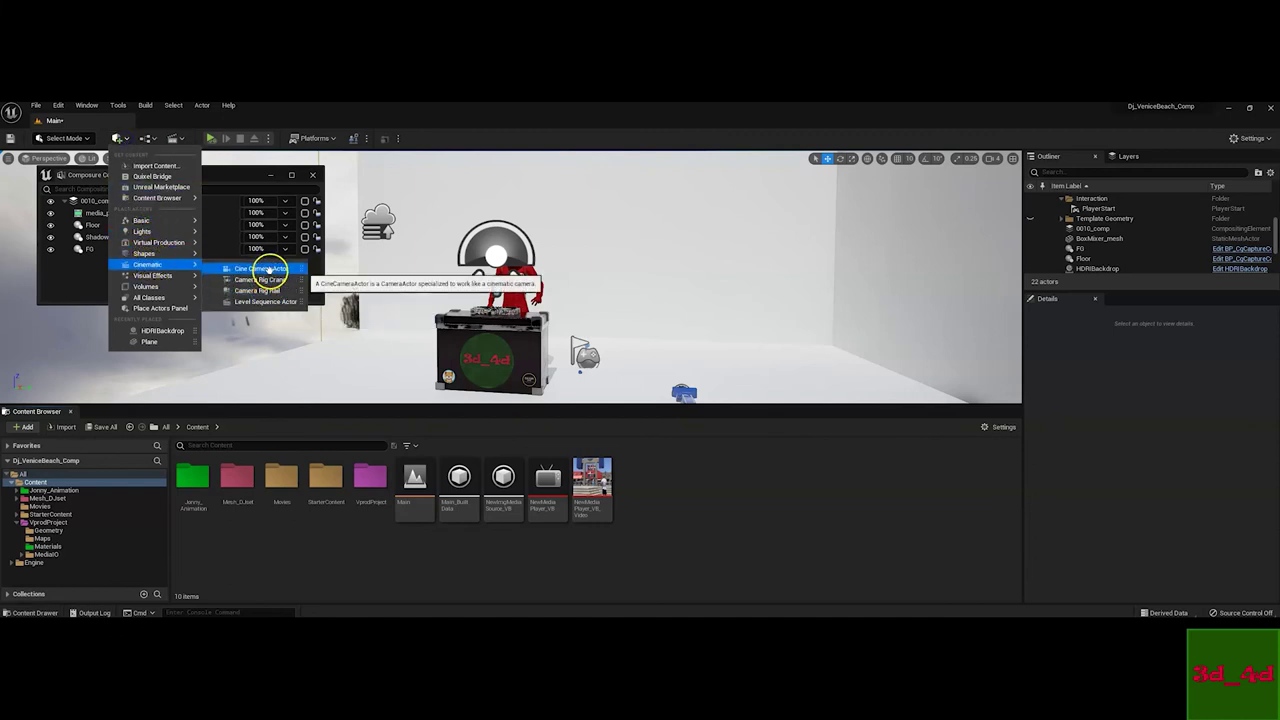
click(262, 269)
Rename the new camera to CineCameraActor_Comp
click(1114, 250)
click(1128, 249)
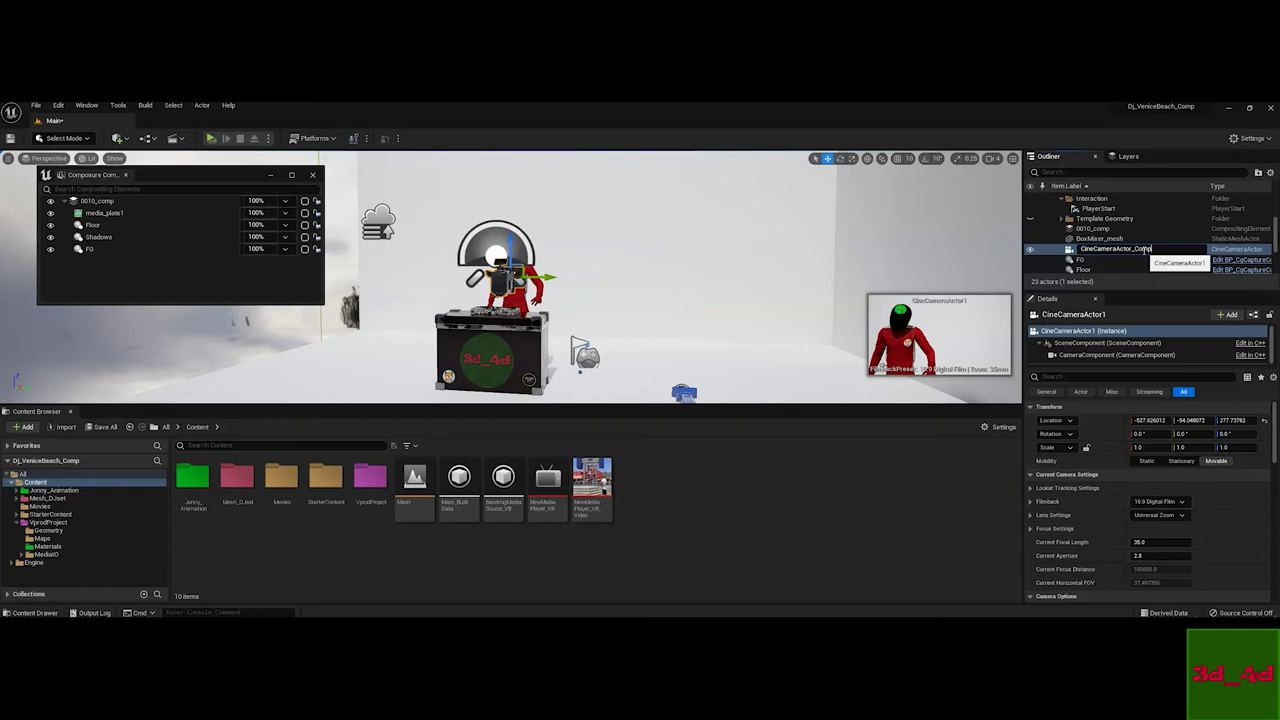
text(_Comp)
key(Return)
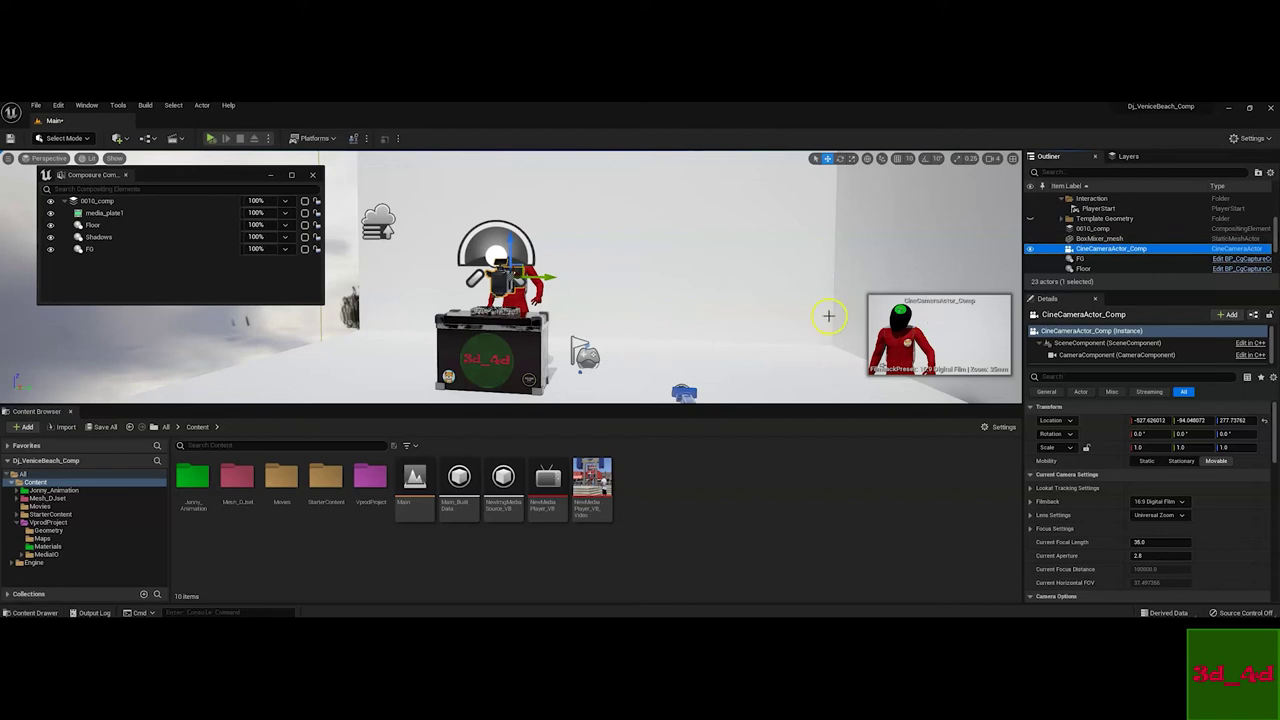
drag(135, 175, 155, 175)
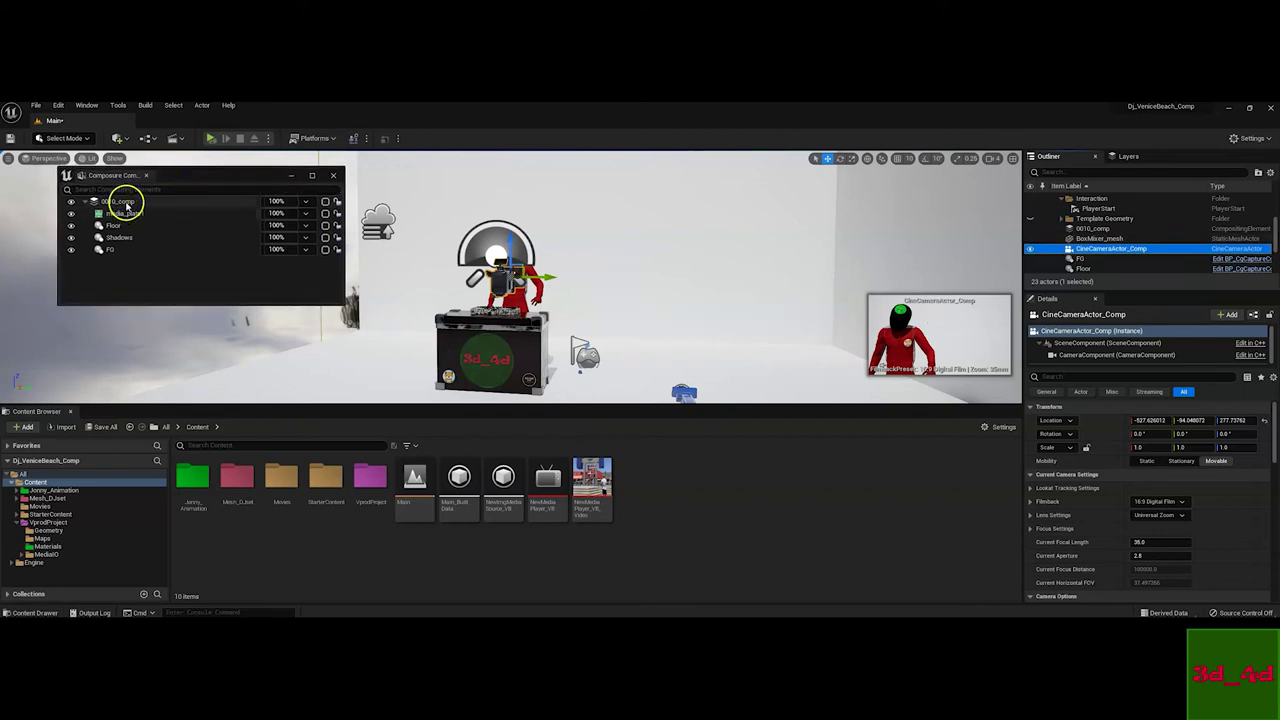
Set 0010_comp's Target Camera Actor to CineCameraActor_Comp
click(118, 201)
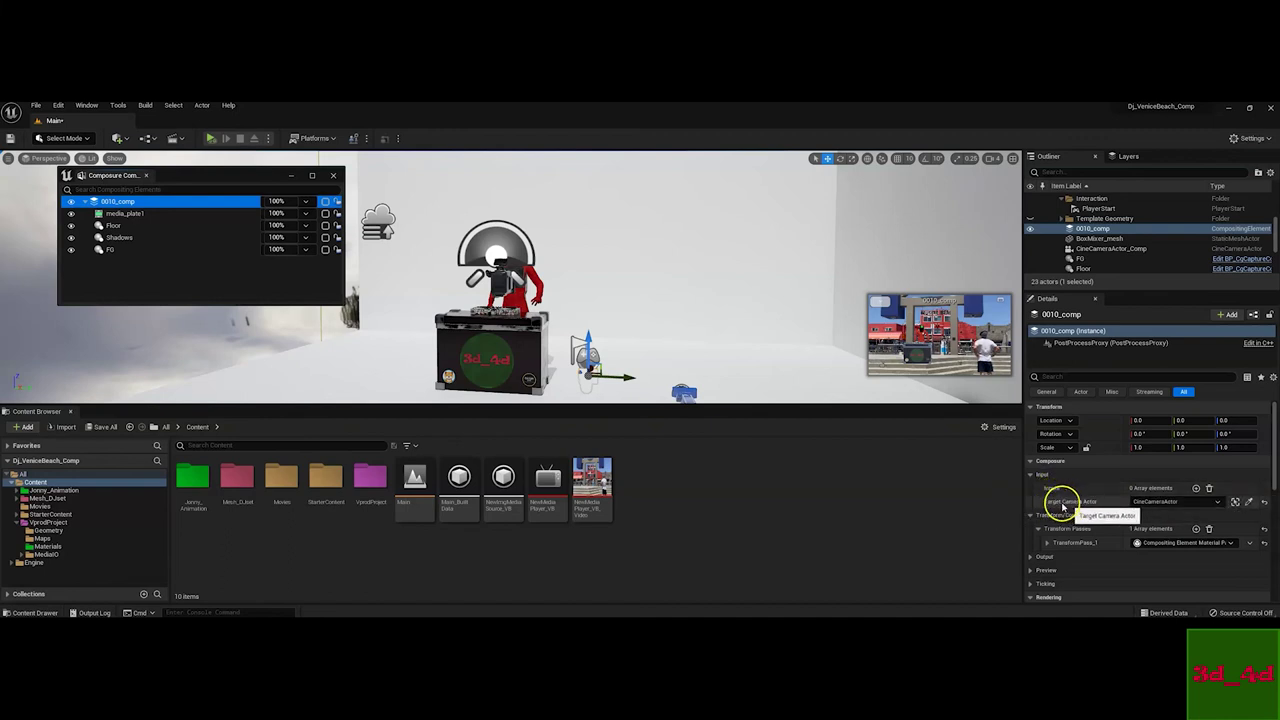
click(1217, 502)
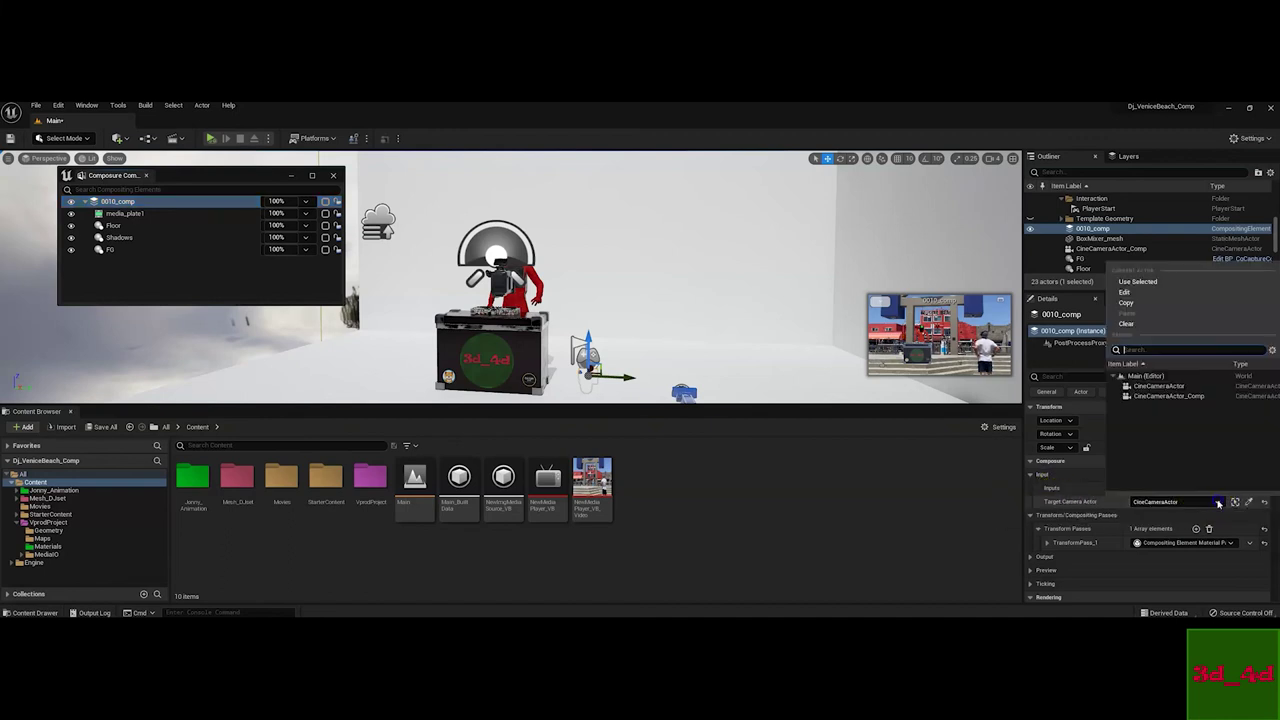
click(1163, 396)
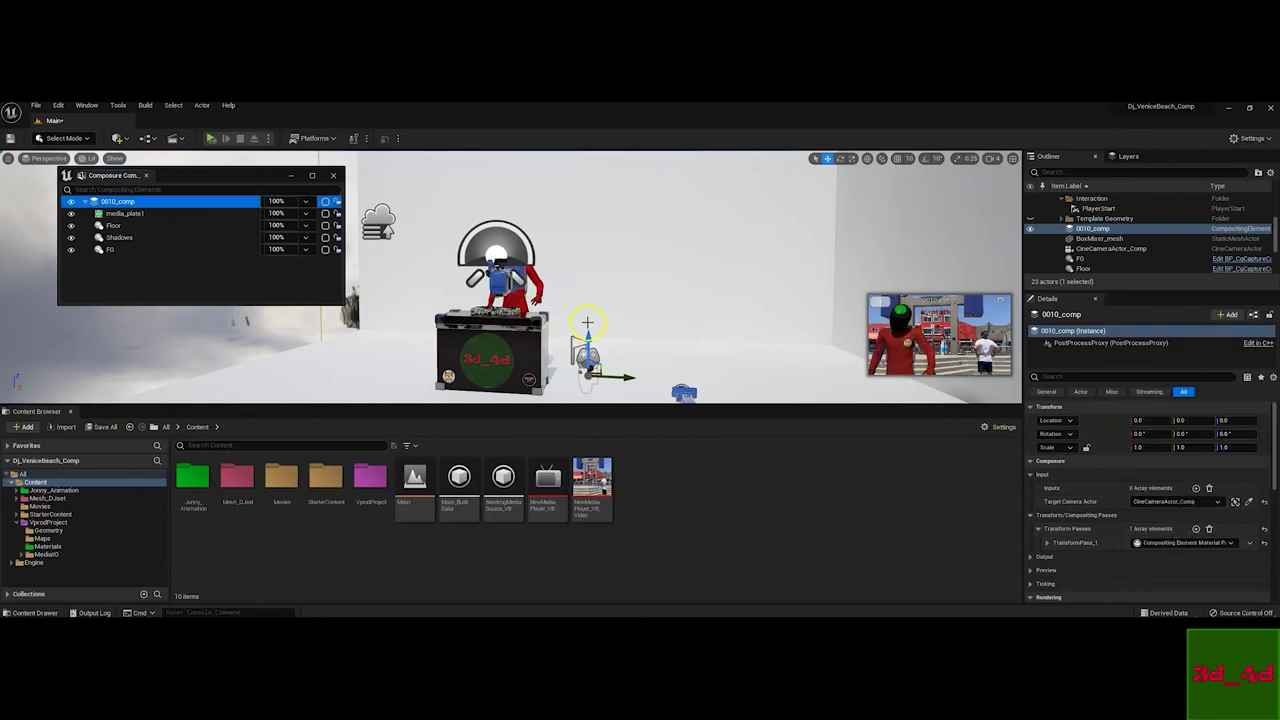
drag(653, 316, 644, 311)
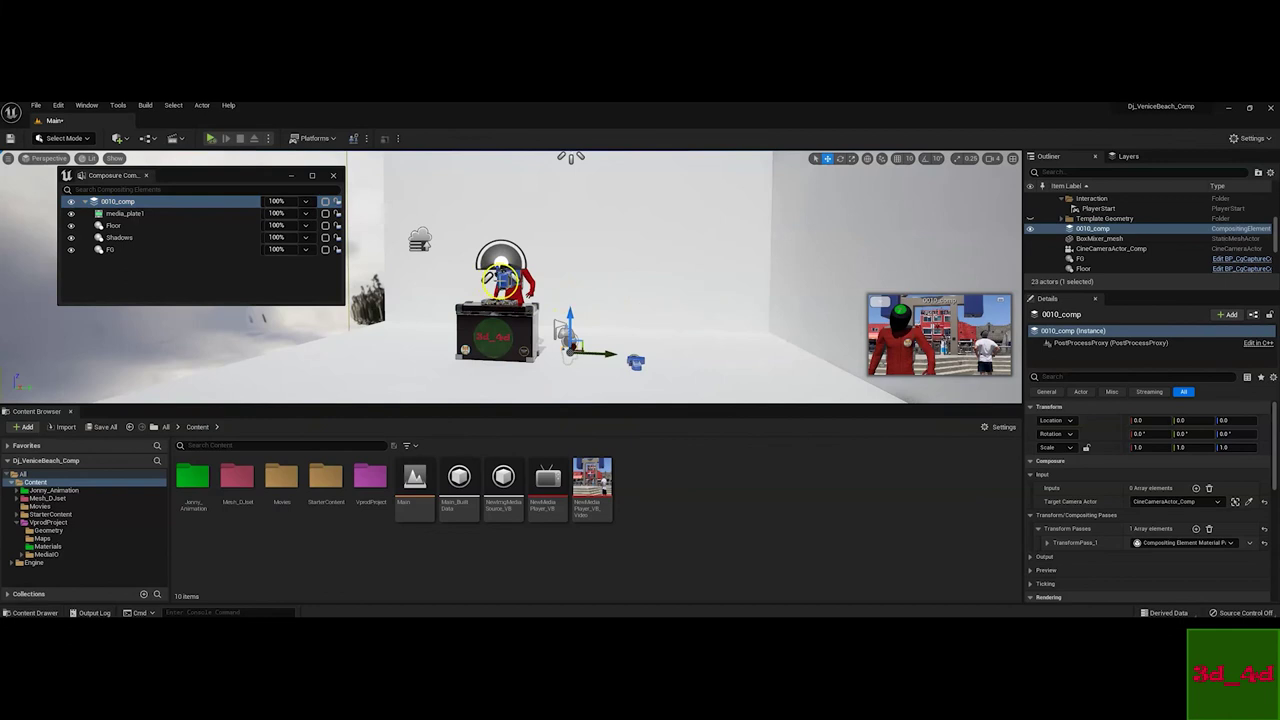
Pilot CineCameraActor_Comp from the viewport's Perspective menu
click(44, 157)
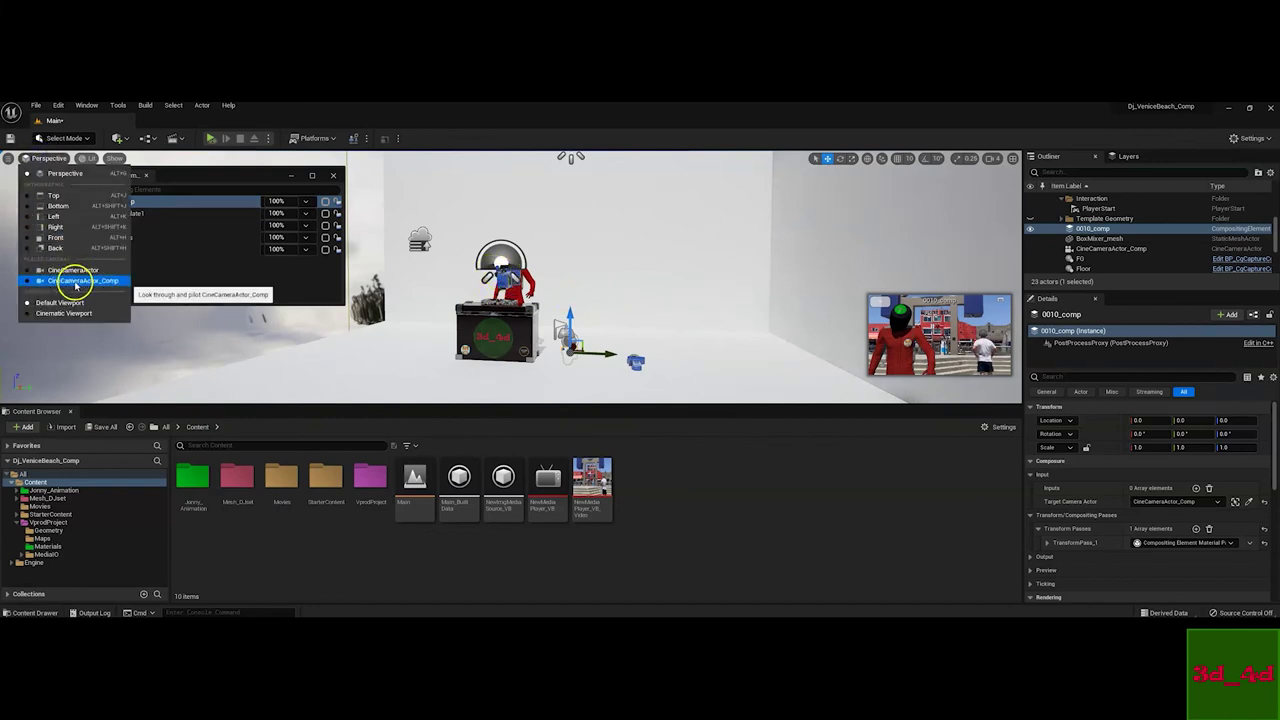
click(75, 282)
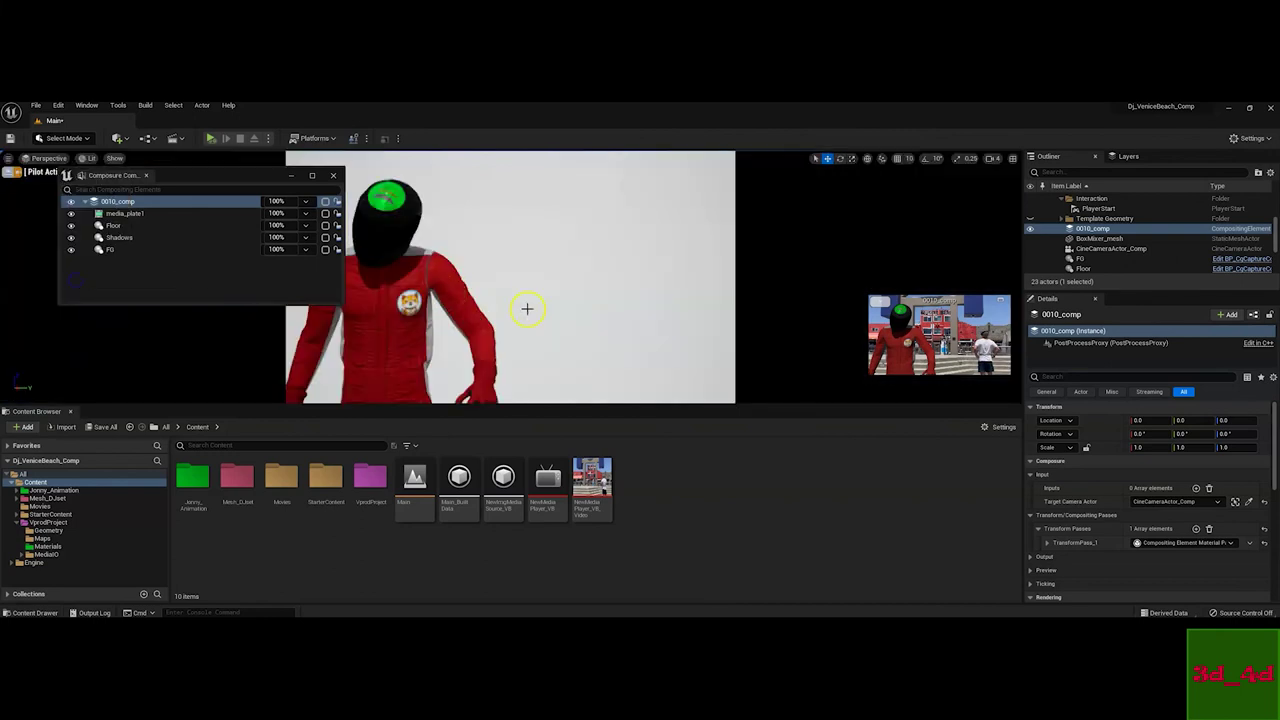
scroll(571, 315, down, 10)
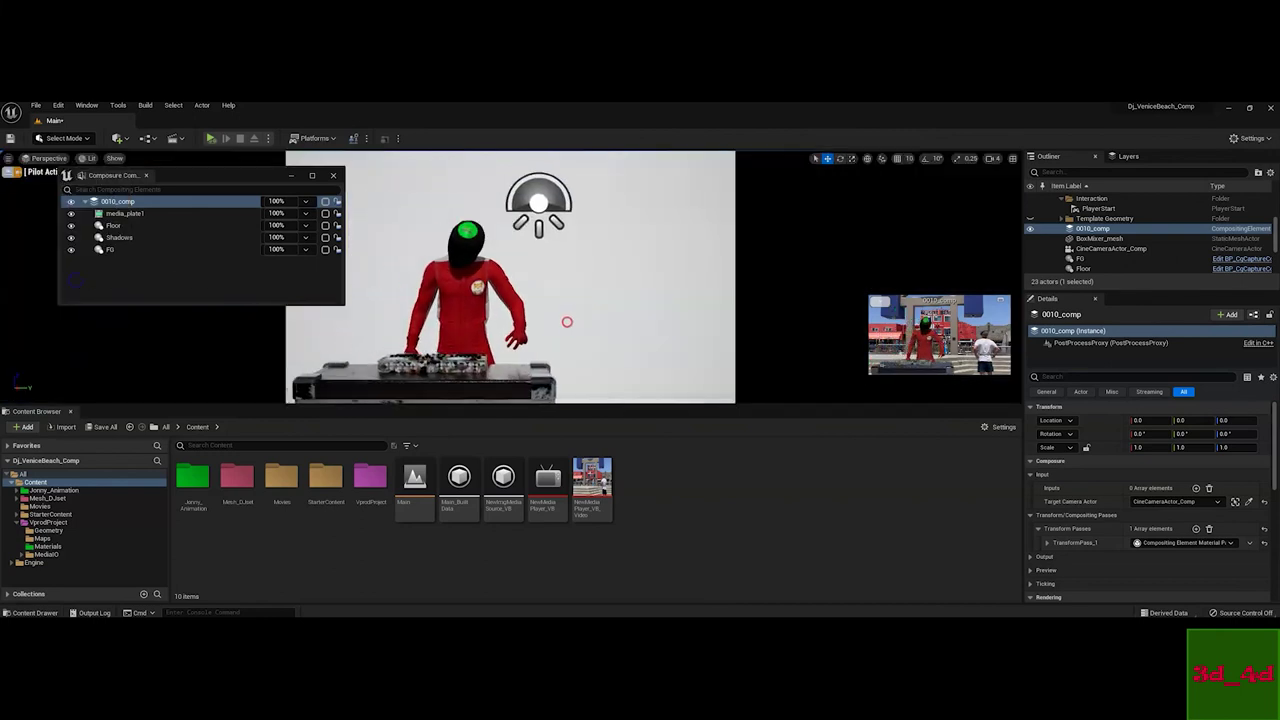
scroll(567, 321, down, 5)
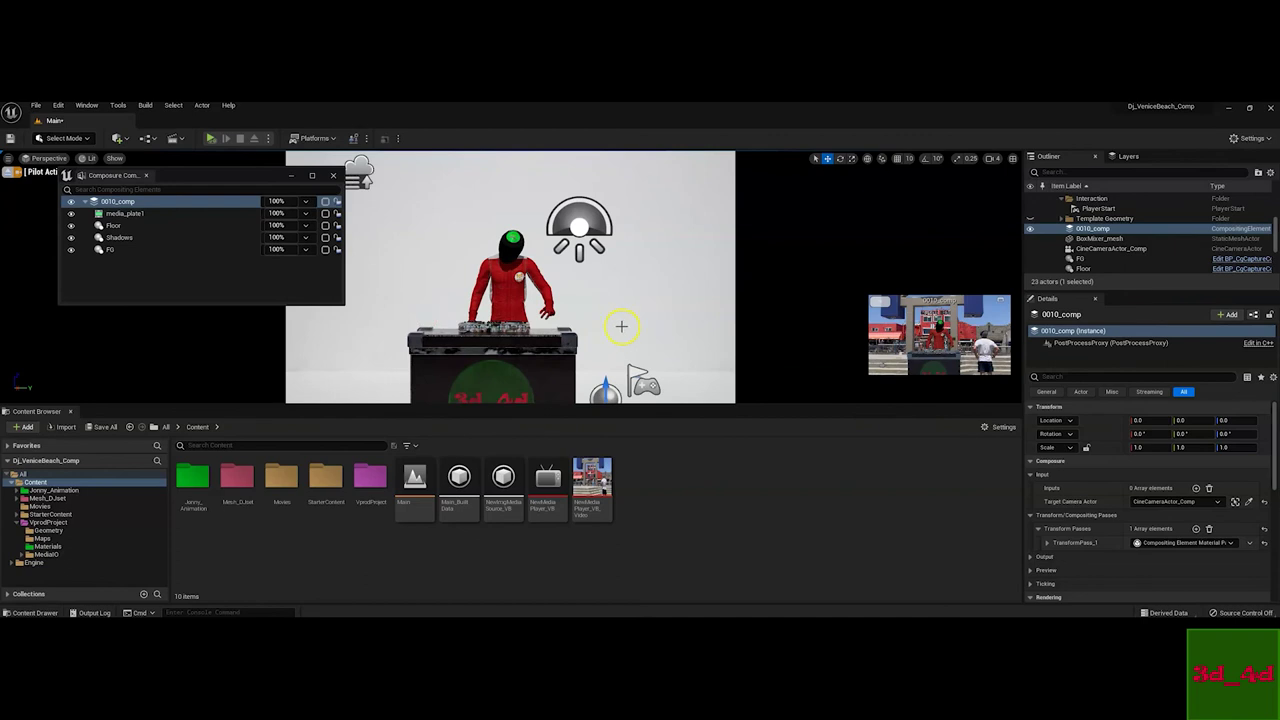
Frame the DJ booth through the camera against the enlarged composite preview, then close it
click(1000, 300)
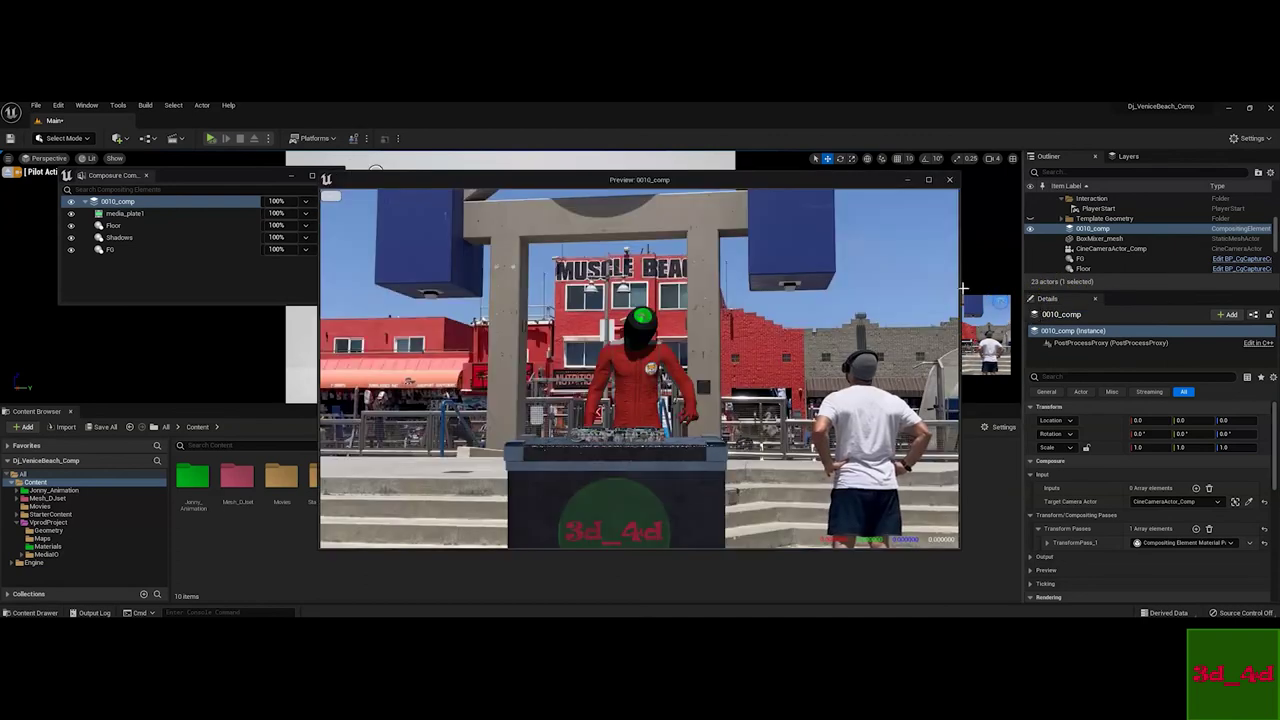
drag(760, 180, 1070, 155)
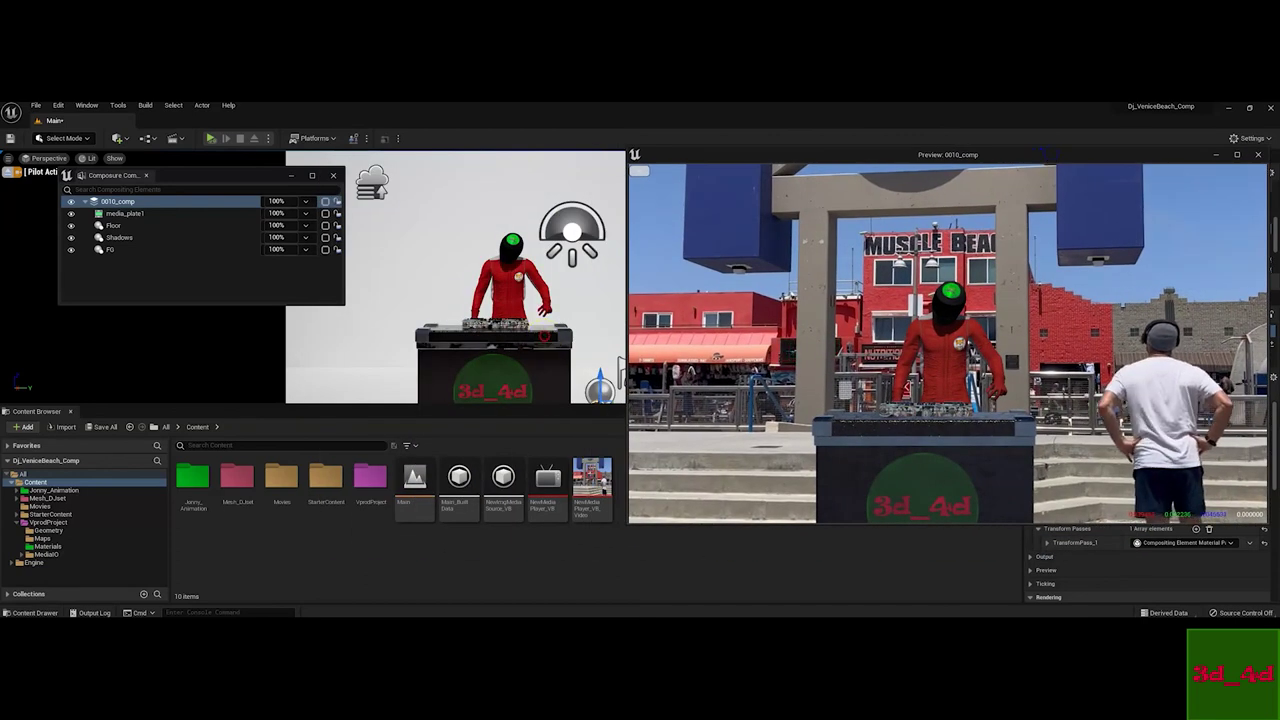
scroll(357, 331, down, 3)
scroll(550, 336, down, 4)
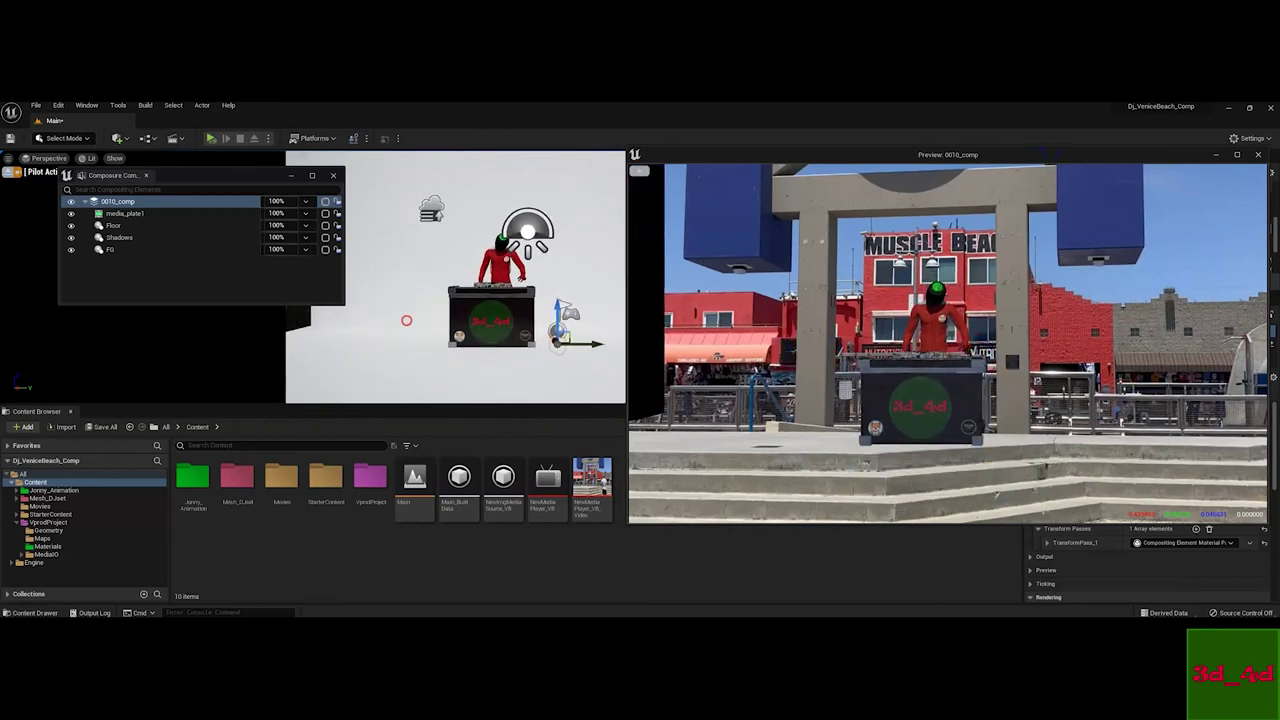
scroll(455, 277, down, 3)
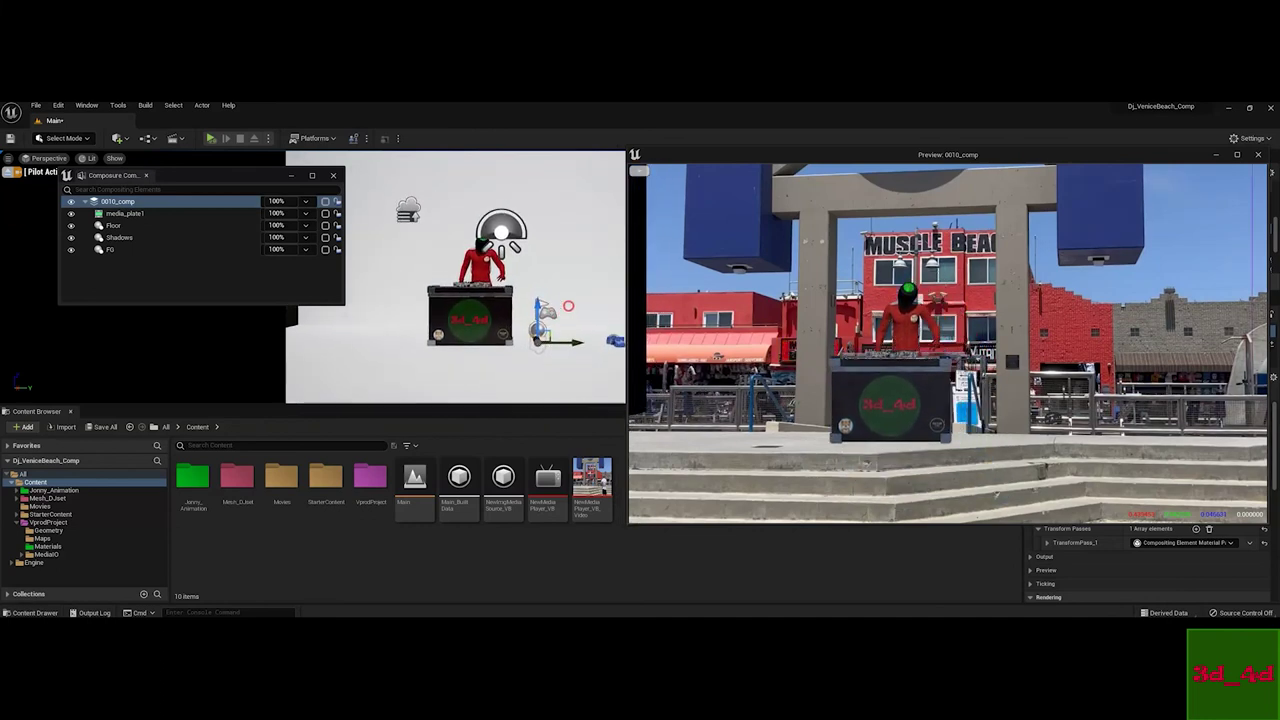
mouse_move(490, 296)
mouse_down()
mouse_move(456, 290)
mouse_move(472, 291)
mouse_up()
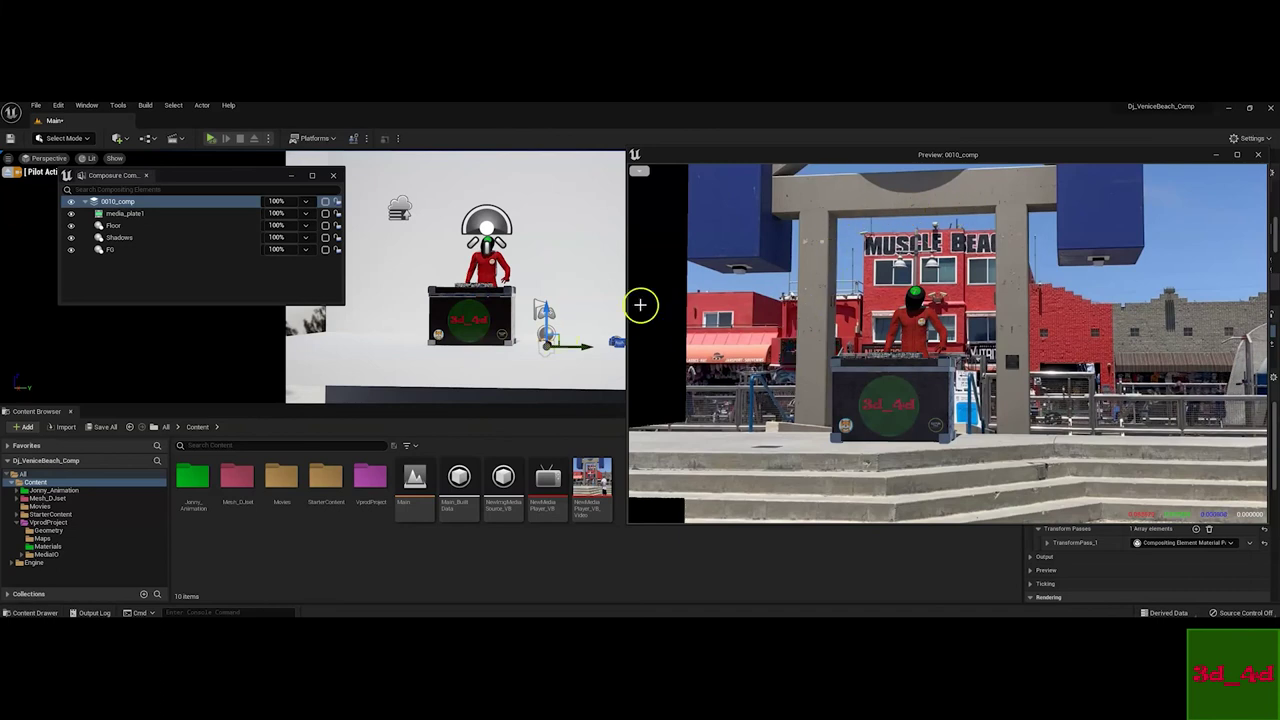
drag(544, 322, 552, 322)
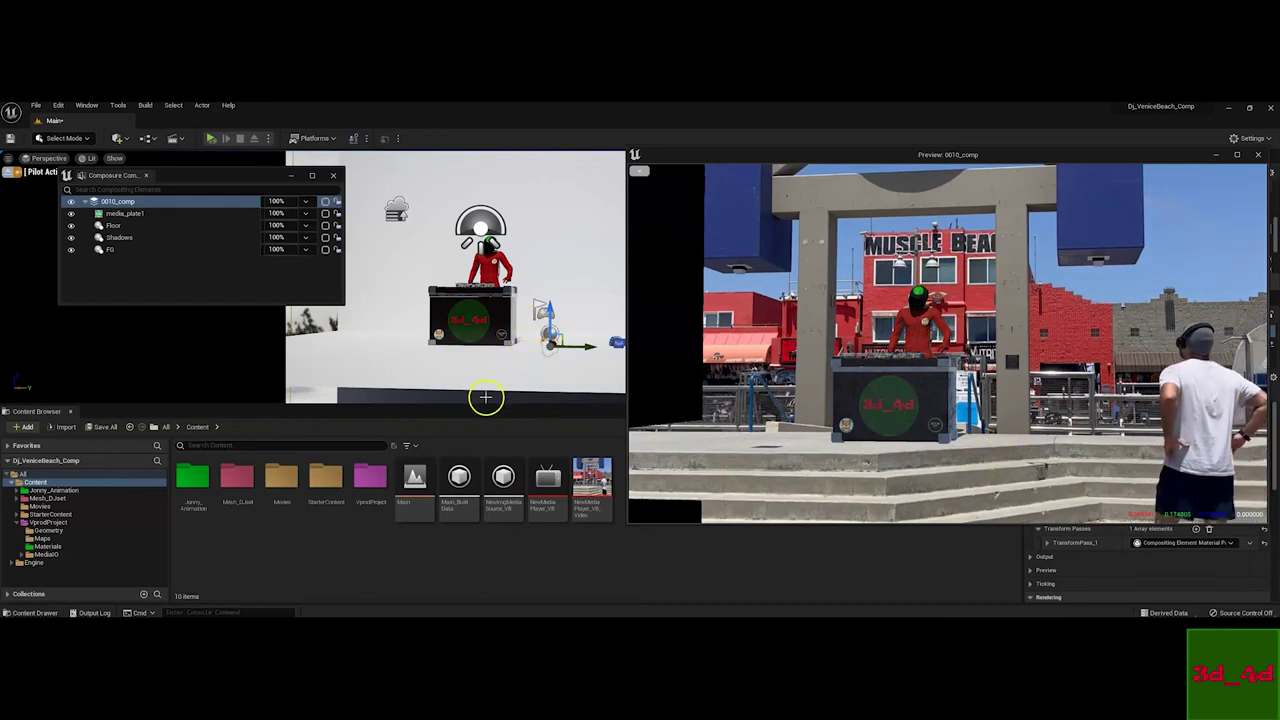
click(64, 140)
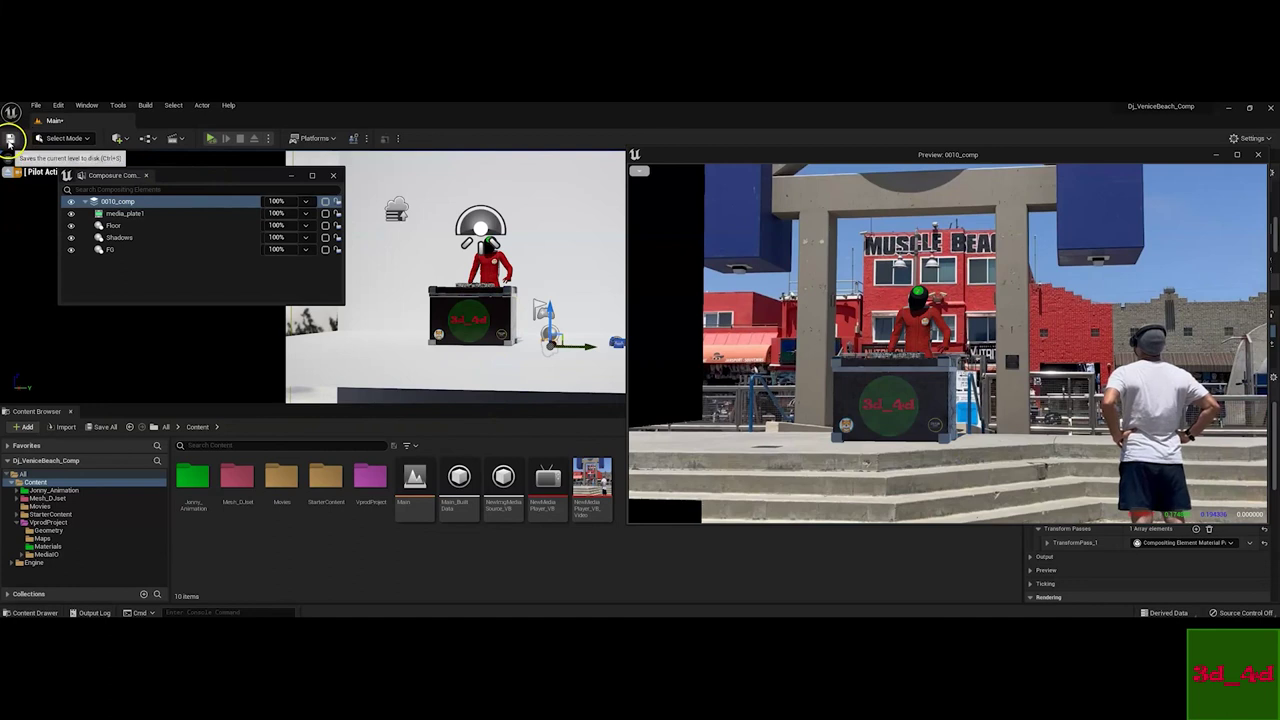
click(1258, 157)
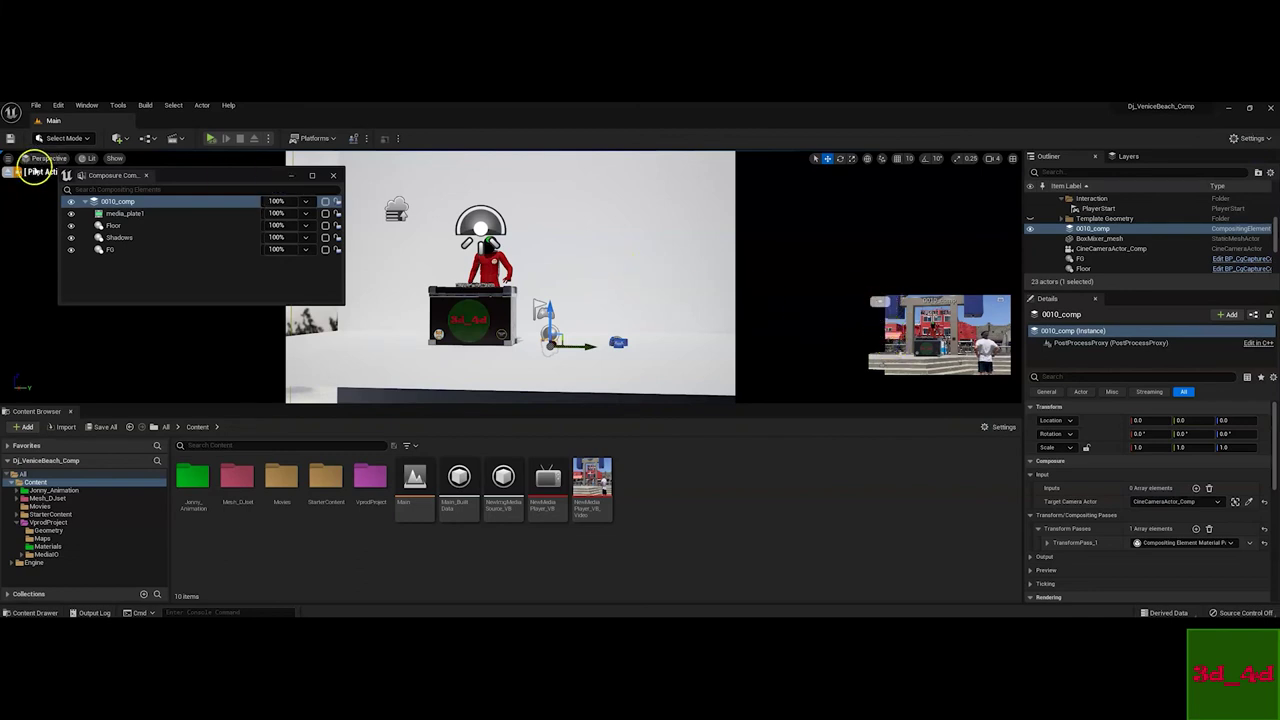
Stop piloting and stretch the Plane2 wall wider on Y and to about 30 on X
click(31, 171)
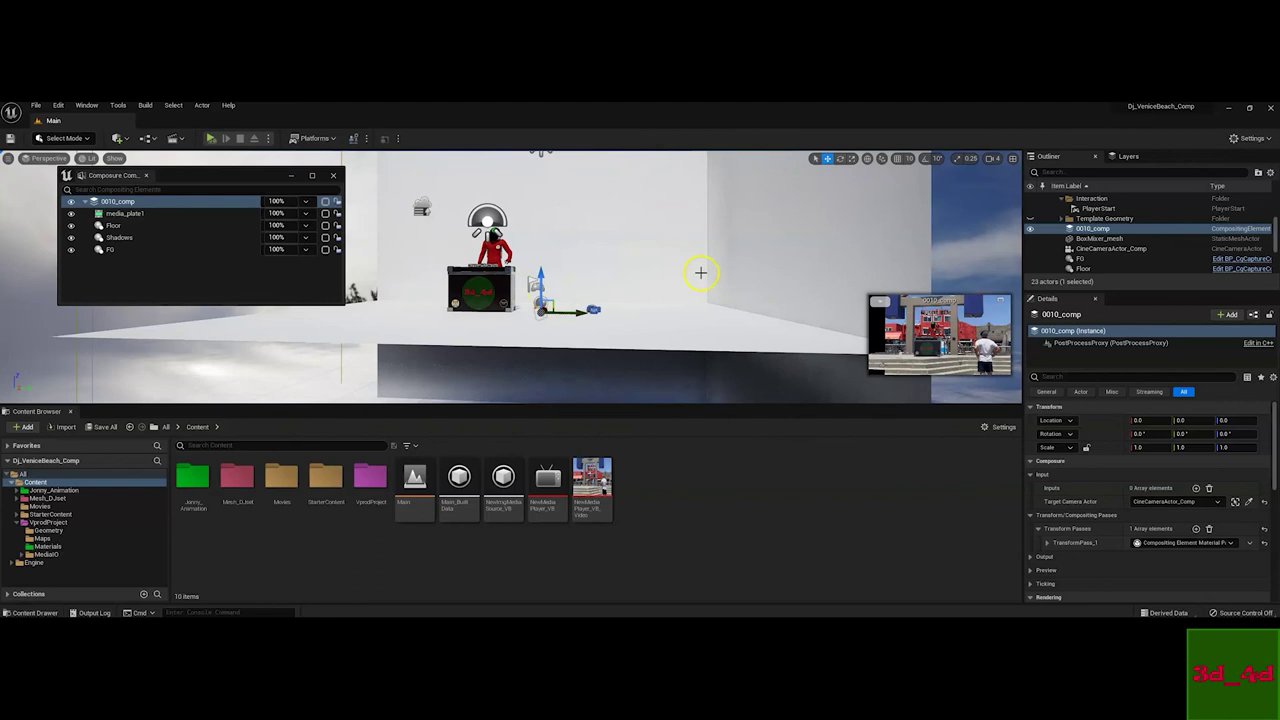
drag(700, 272, 700, 290)
click(576, 220)
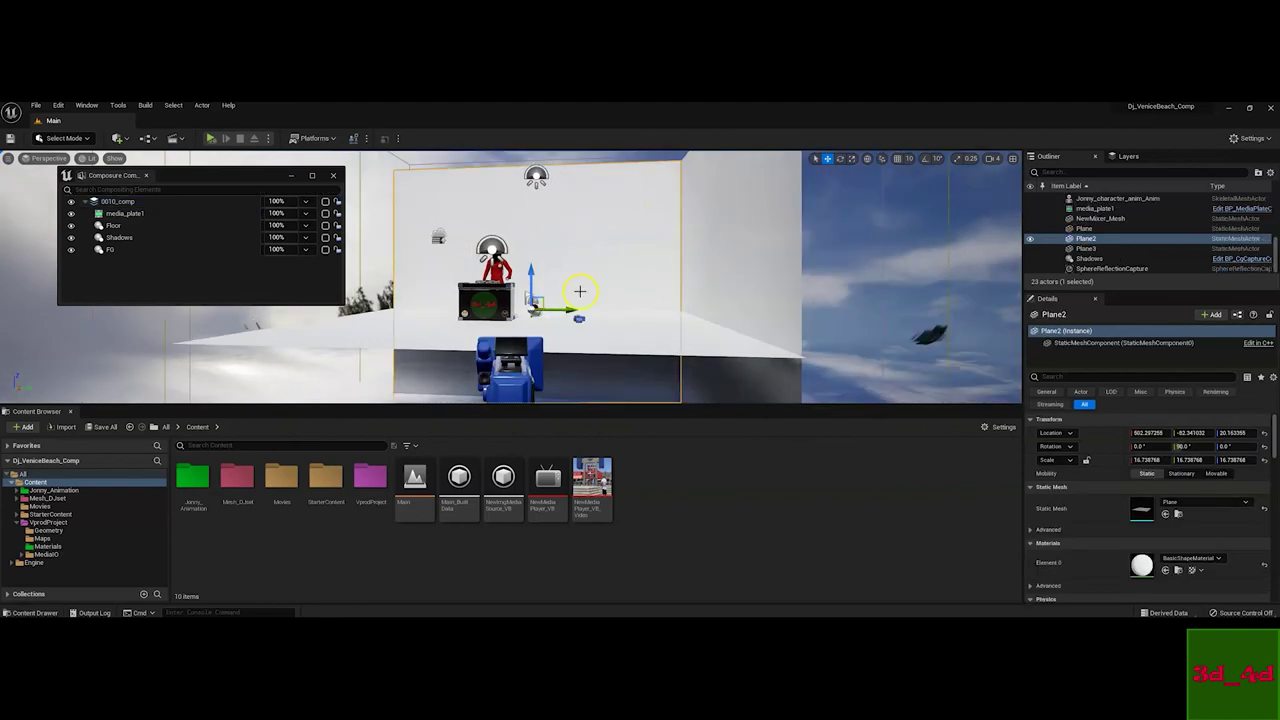
drag(565, 311, 870, 286)
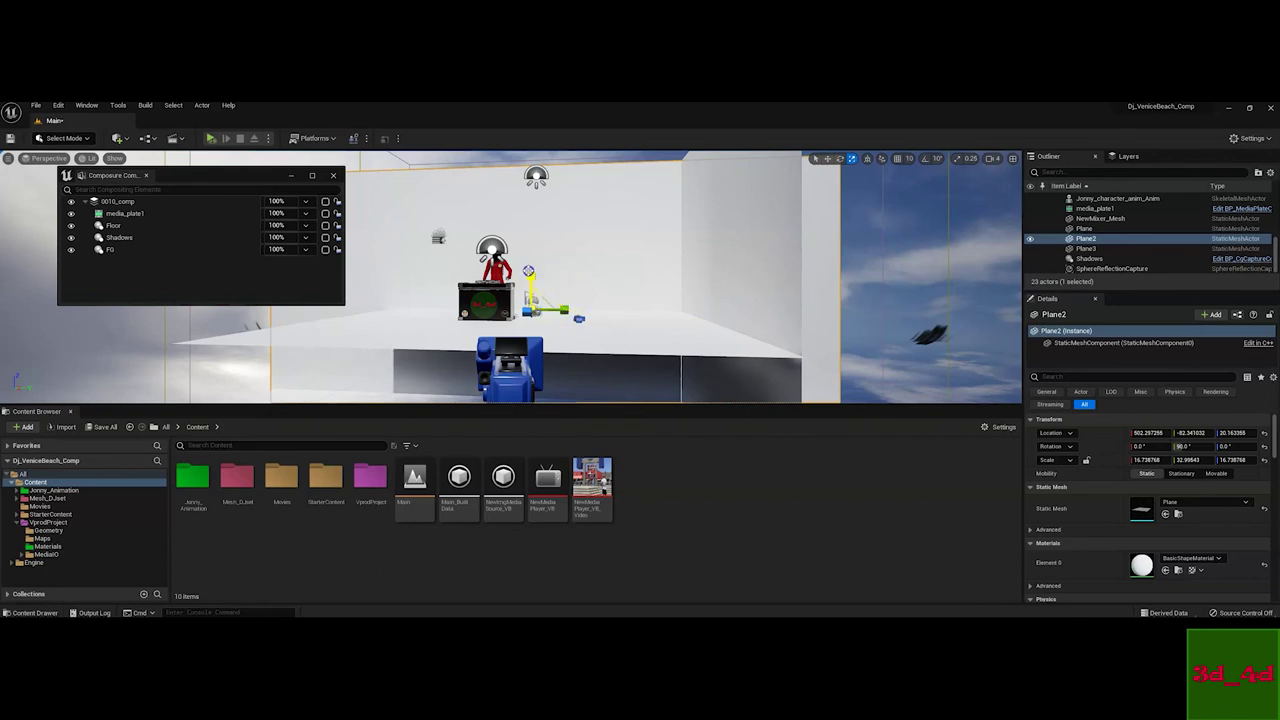
drag(528, 271, 556, 107)
Stretch the floor plane to a Y scale around 35 and open a large 0010_comp preview
click(376, 323)
drag(540, 323, 740, 322)
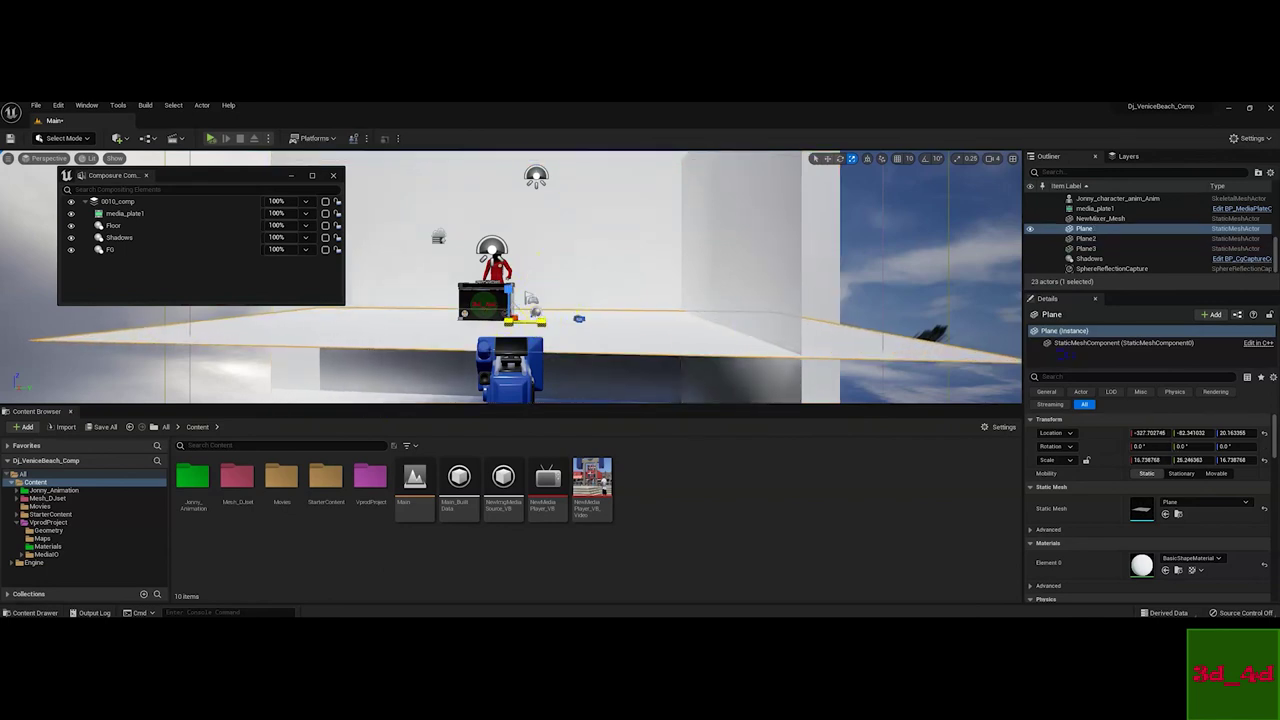
click(124, 202)
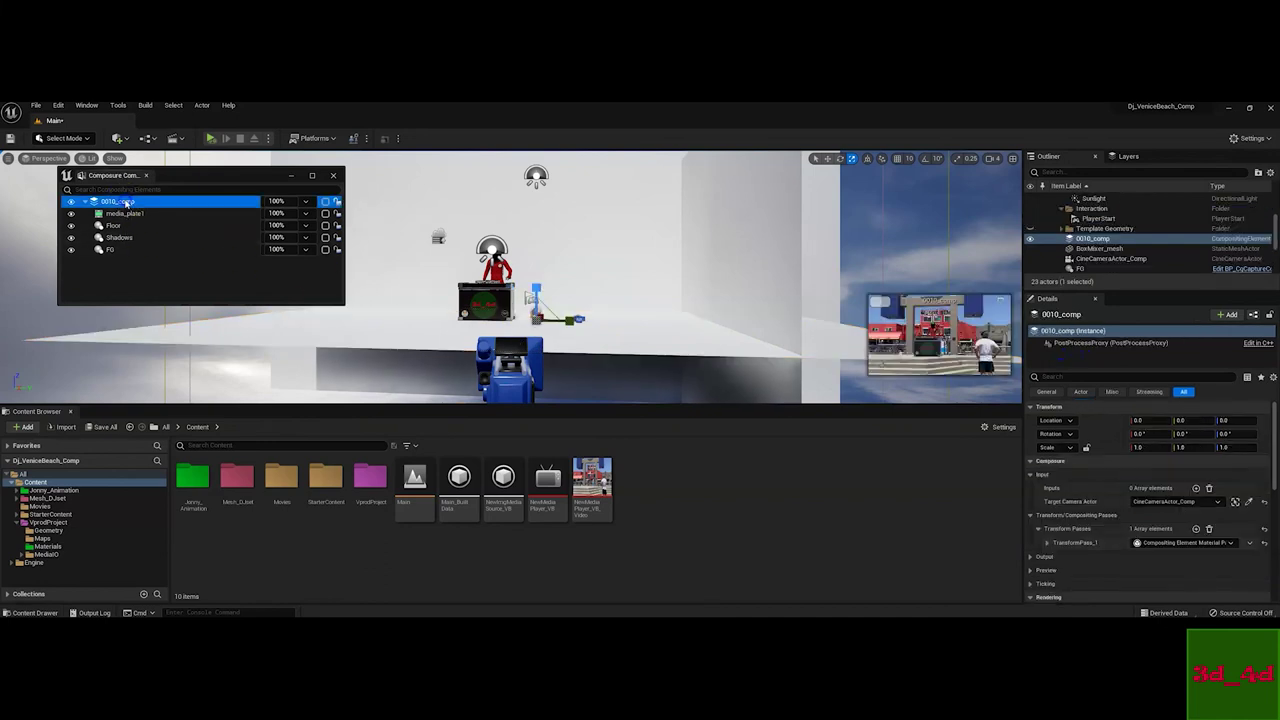
click(1001, 301)
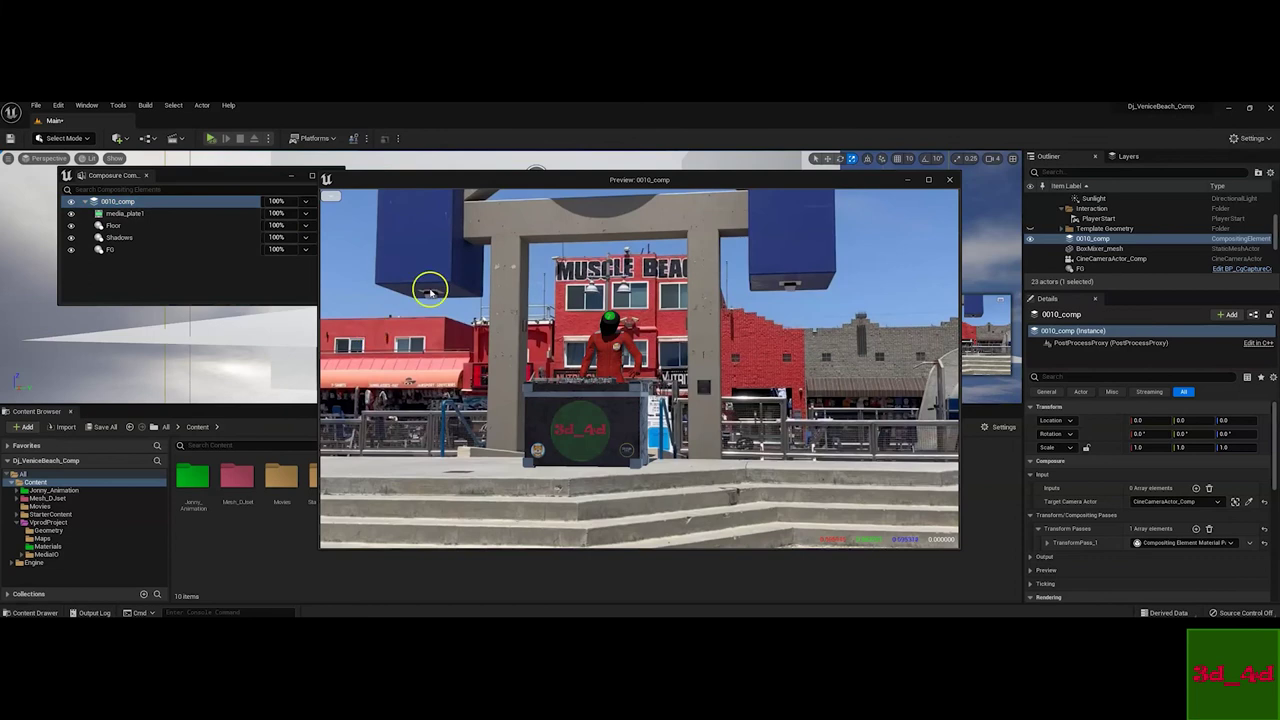
Close the large composite preview, after reopening and closing it twice
click(949, 180)
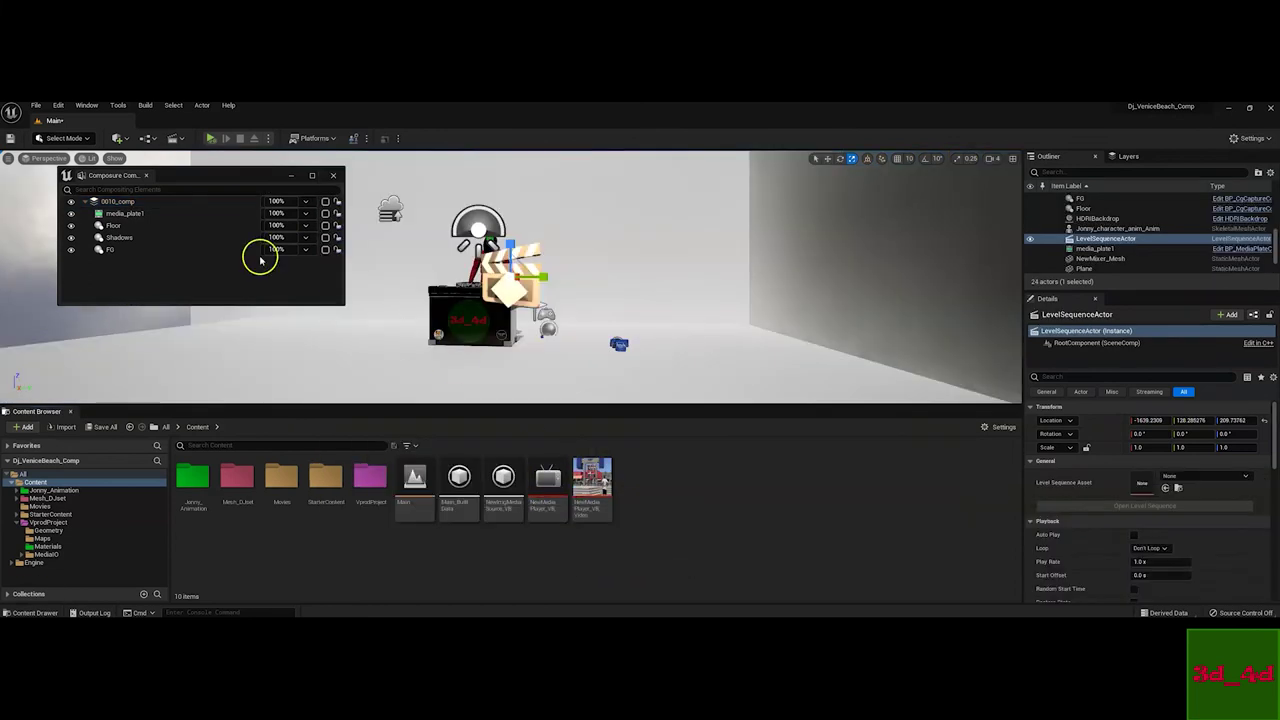
click(120, 203)
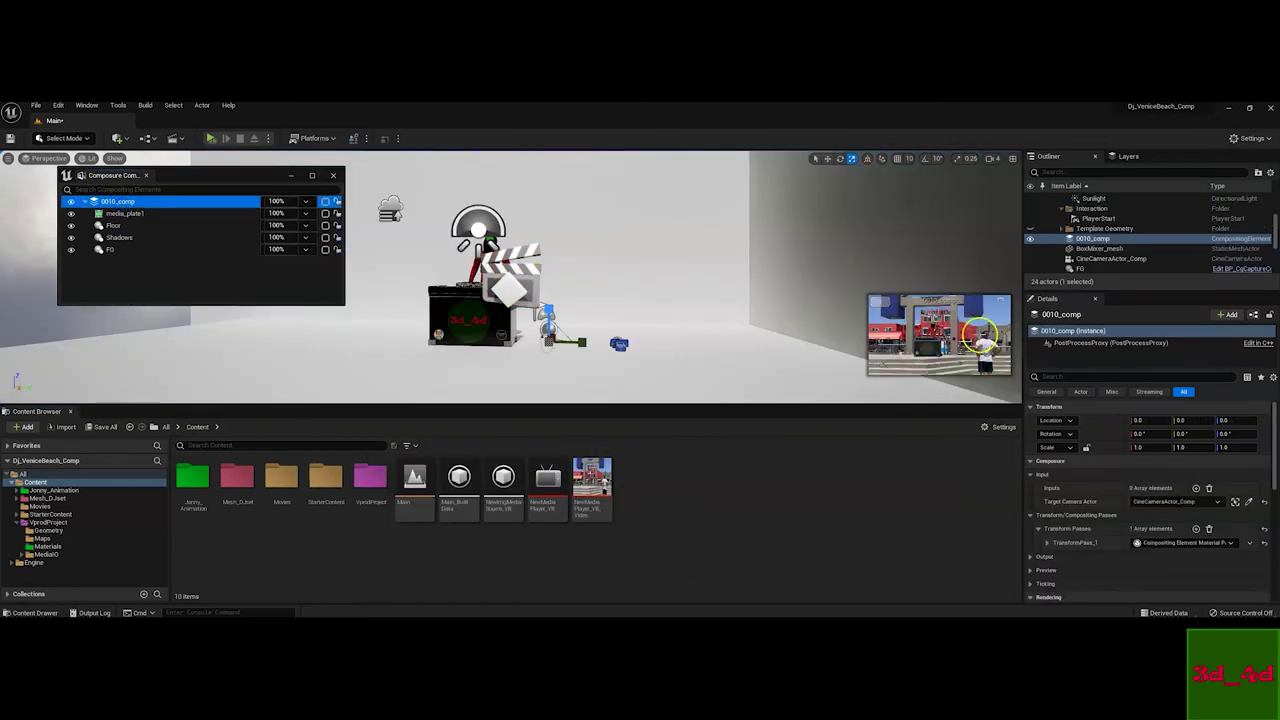
click(1001, 304)
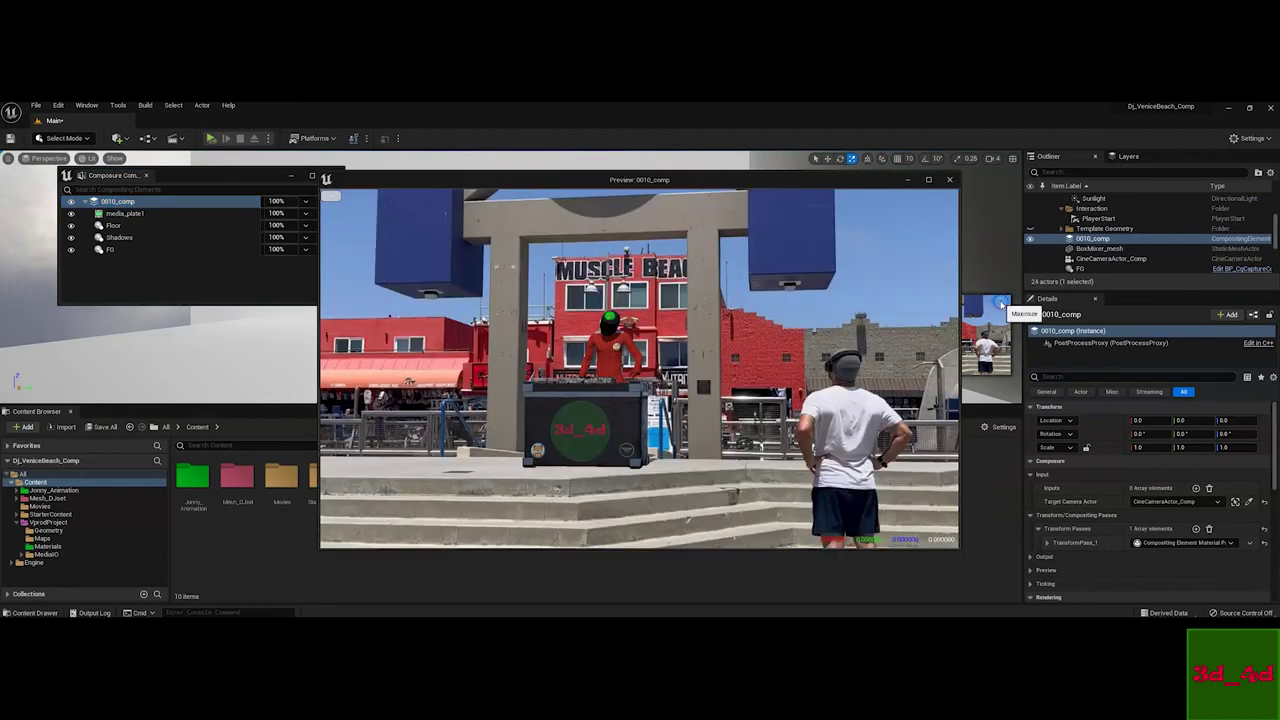
click(905, 178)
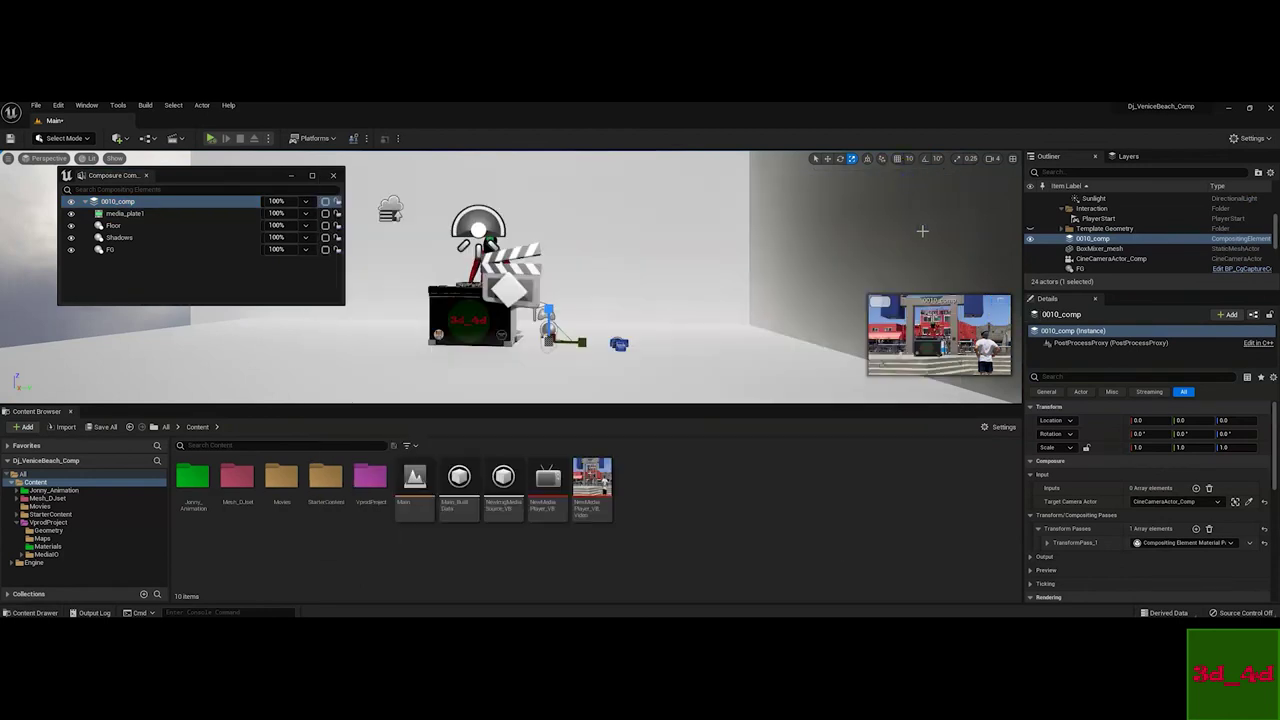
click(1003, 304)
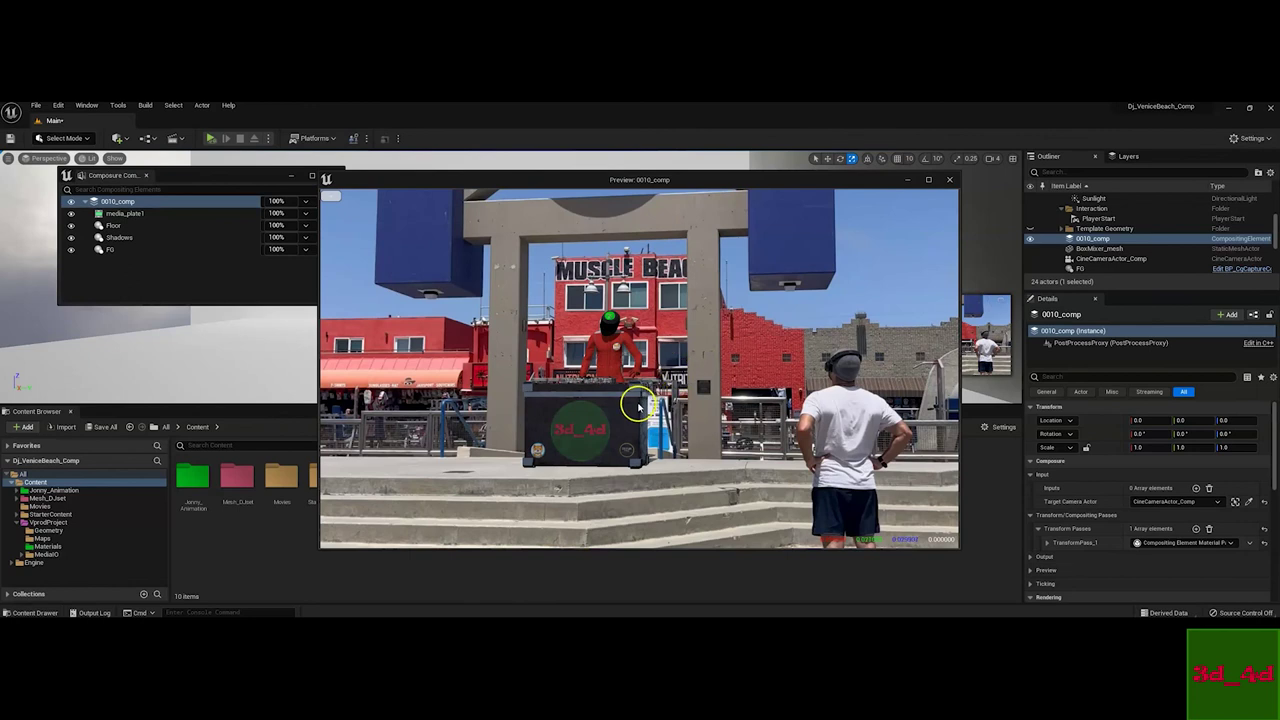
click(909, 180)
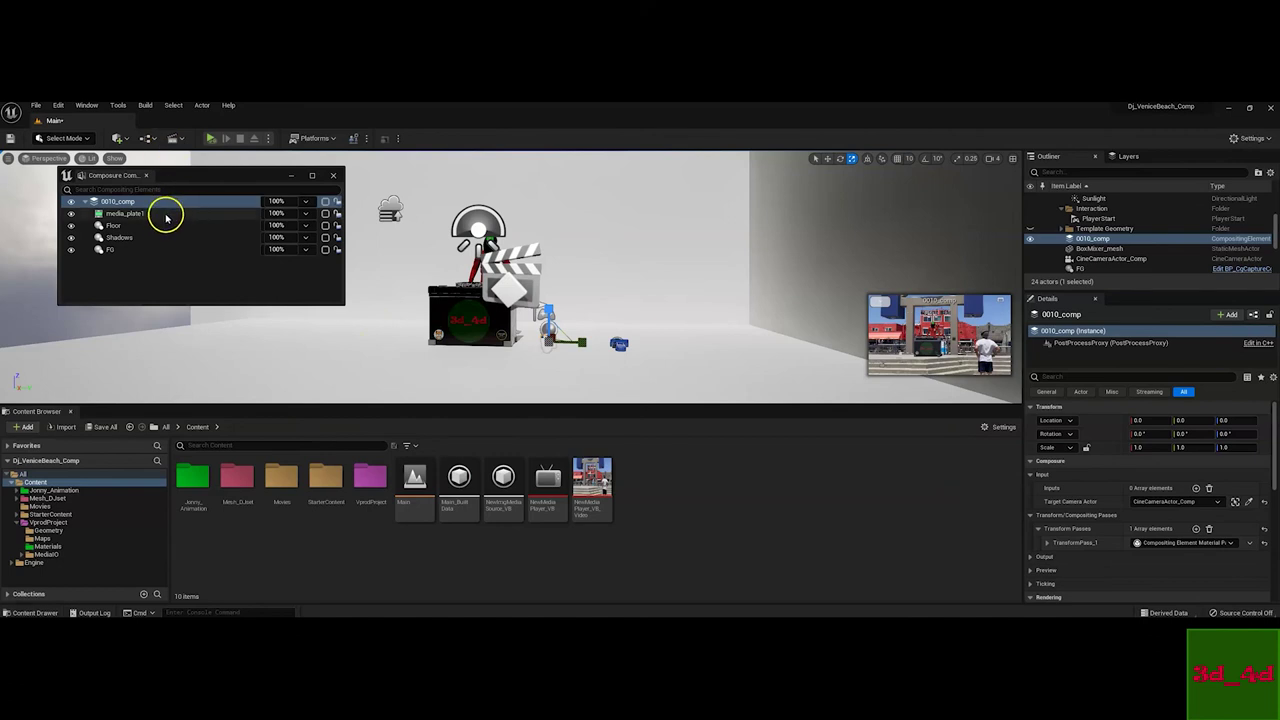
Add a new level sequence saved as DJ_venice
click(174, 138)
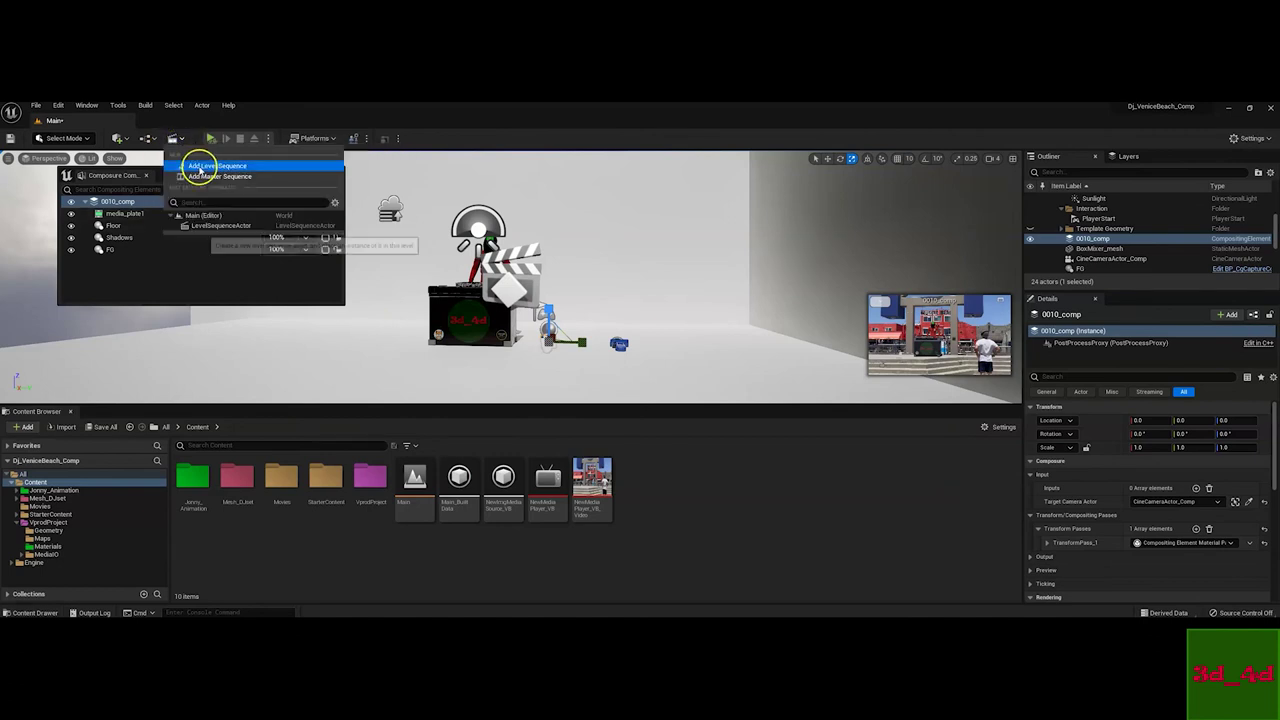
click(201, 166)
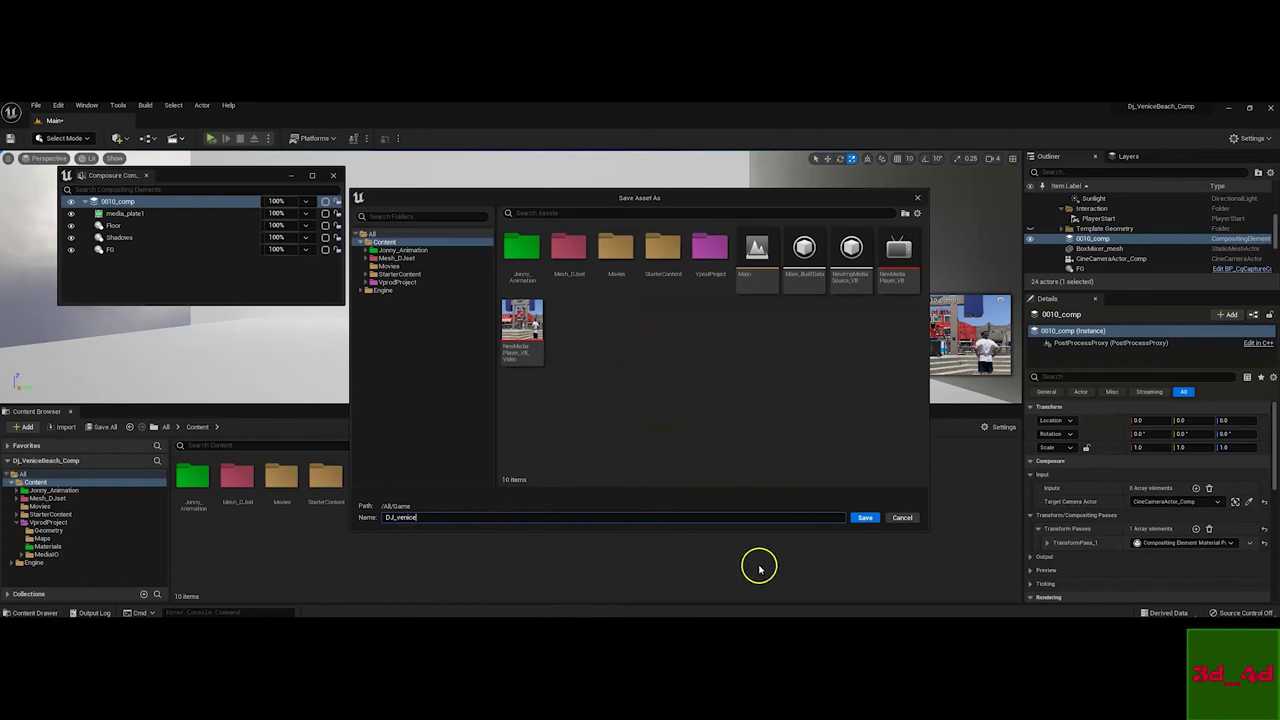
click(865, 517)
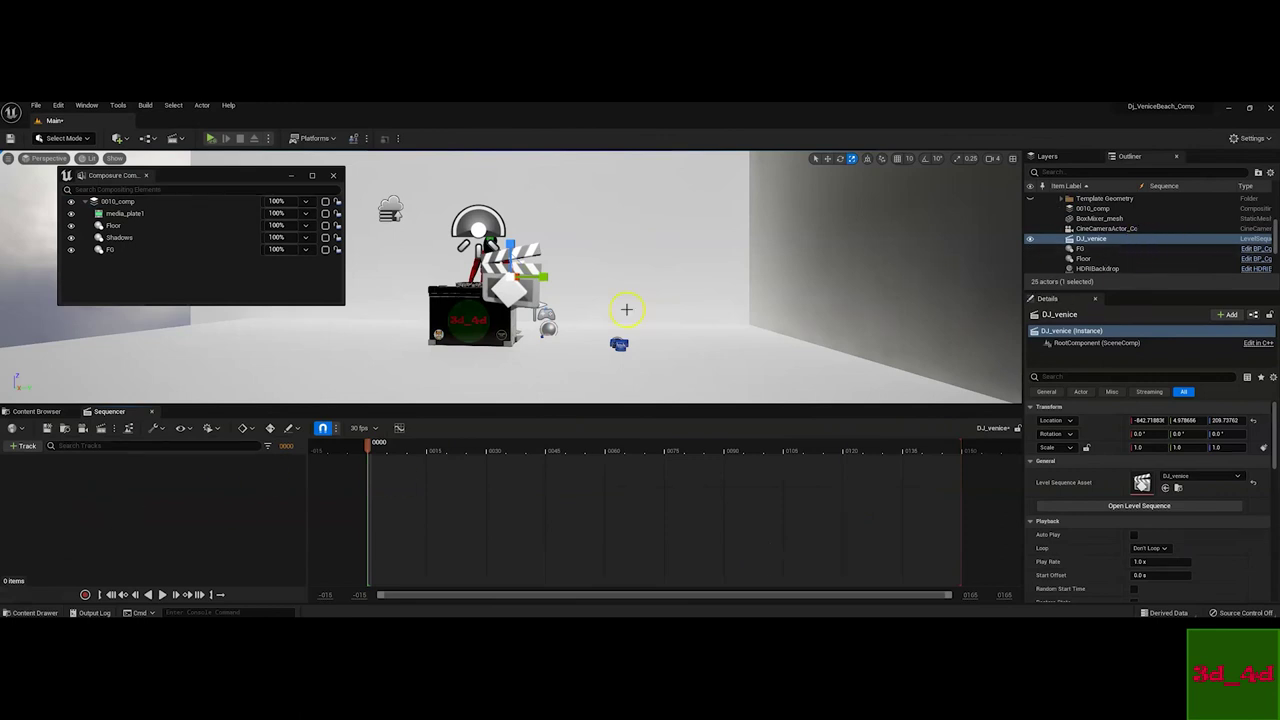
Add the DJ character and CineCameraActor_Comp to the DJ_venice sequence
click(421, 308)
key(f)
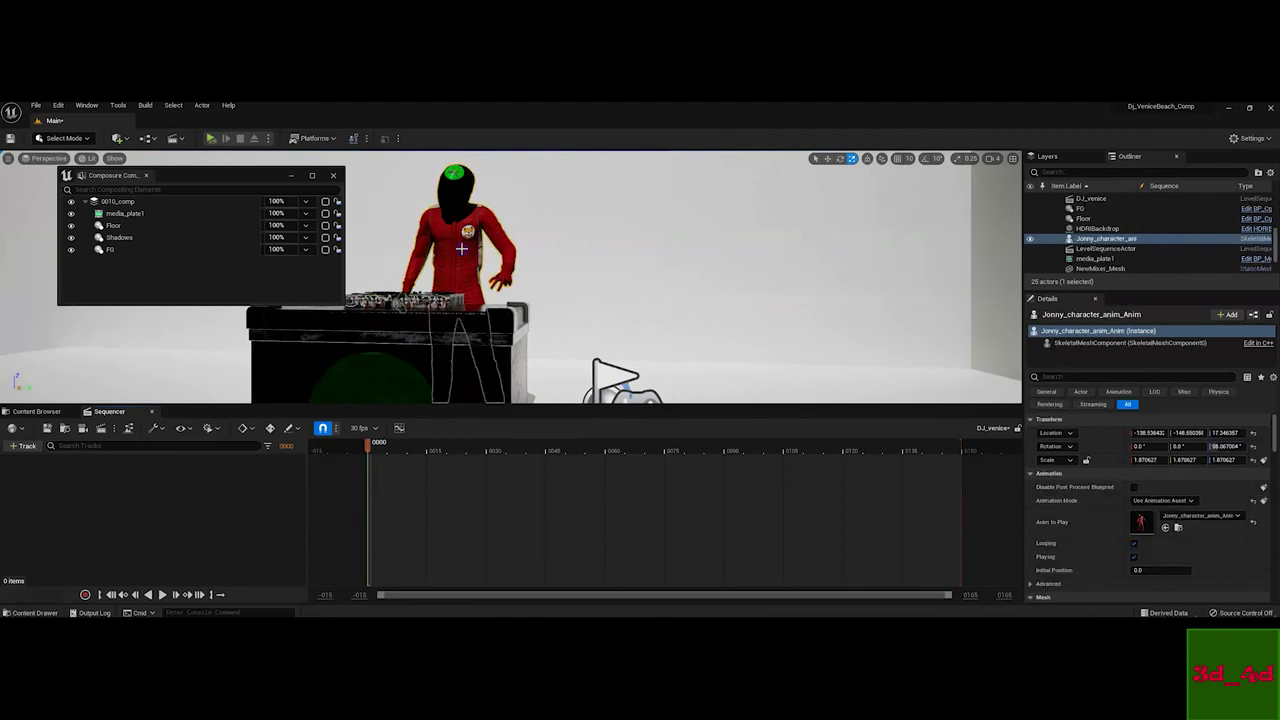
drag(1100, 240, 88, 507)
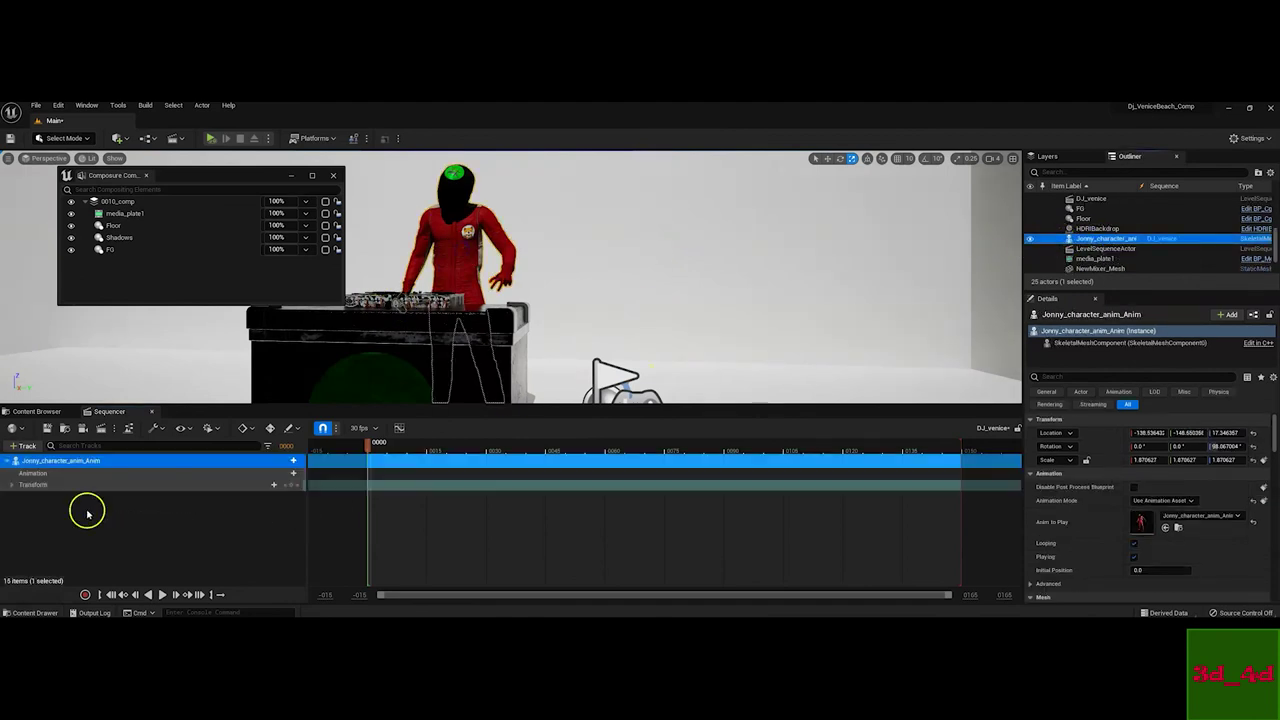
scroll(1118, 249, down, 3)
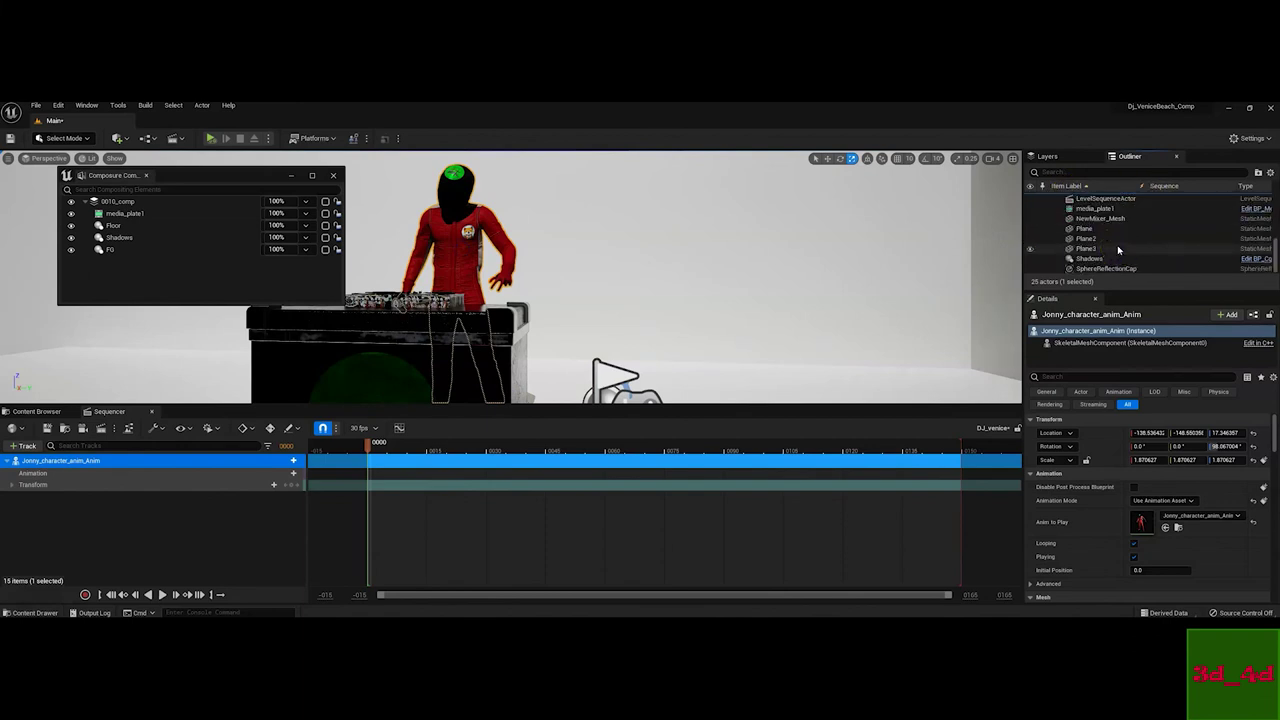
scroll(1117, 249, up, 5)
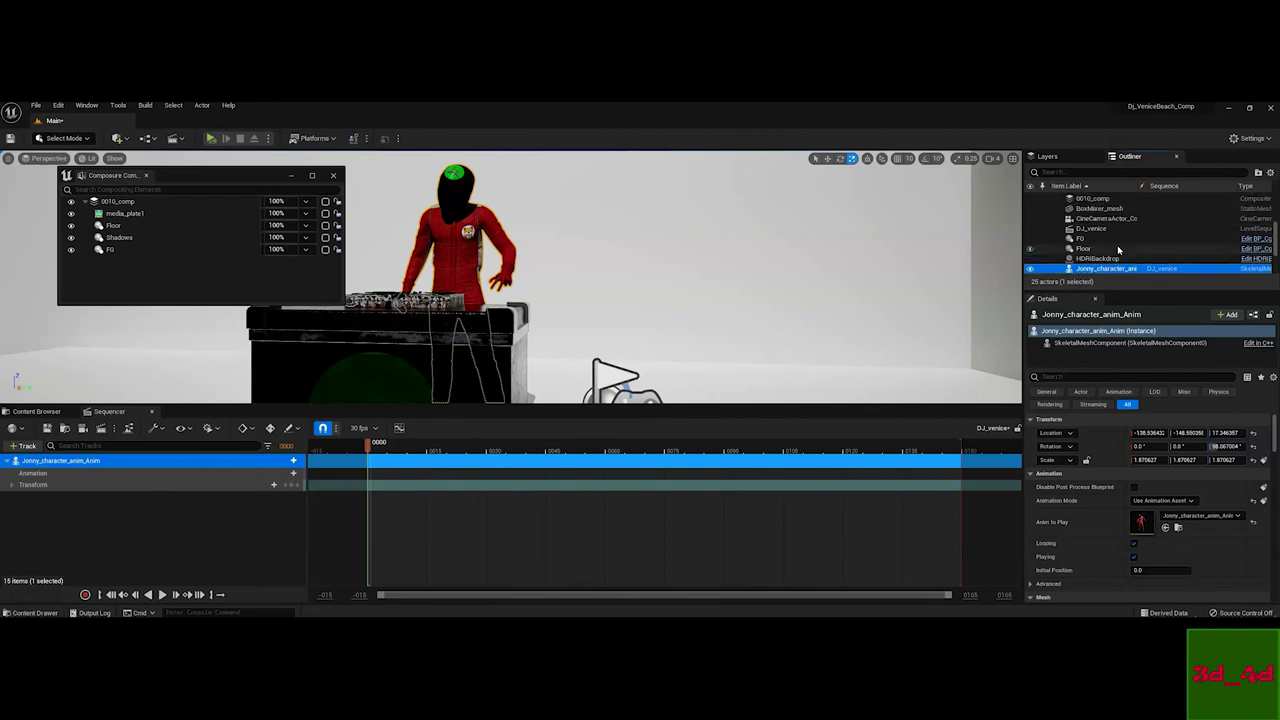
click(1100, 234)
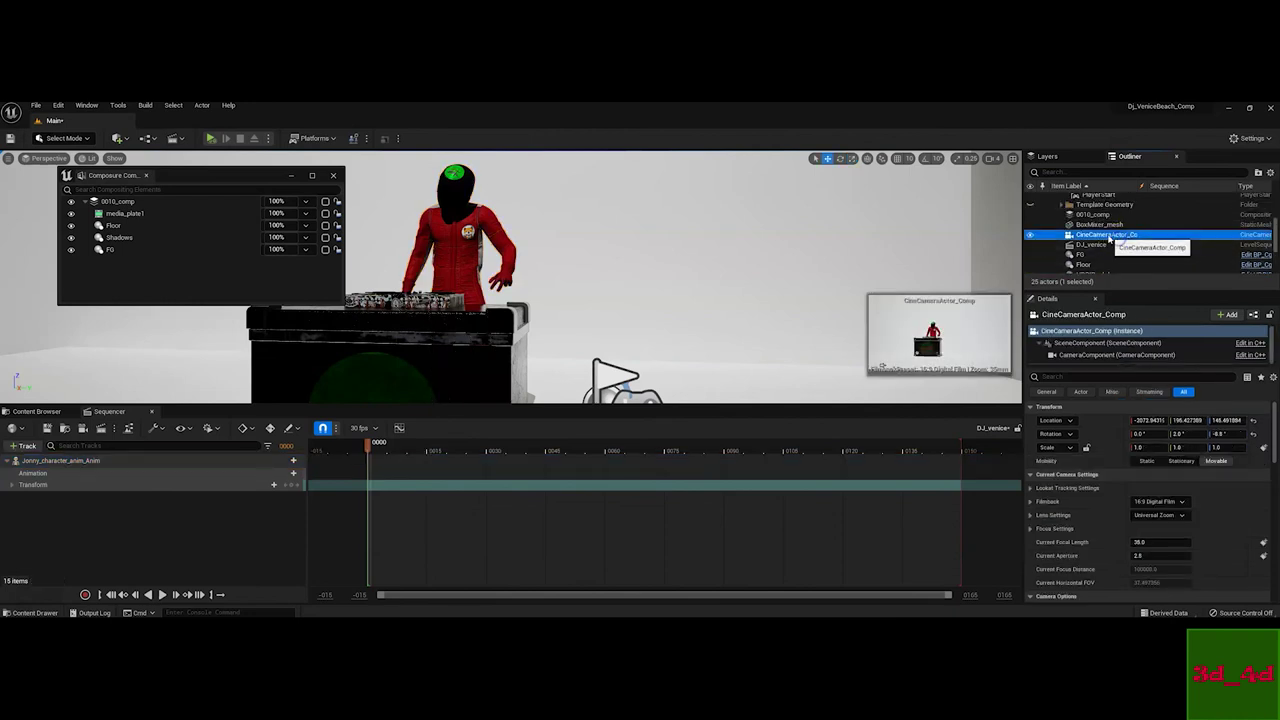
drag(1100, 234, 170, 528)
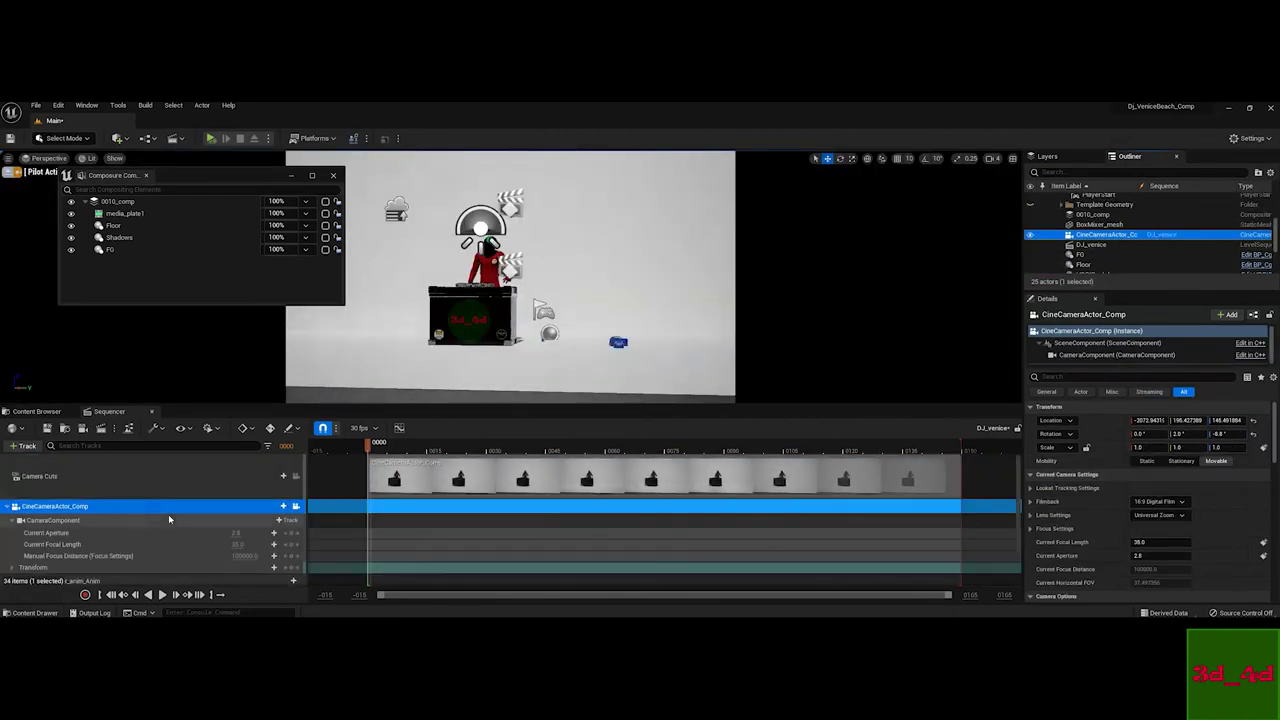
scroll(157, 486, down, 2)
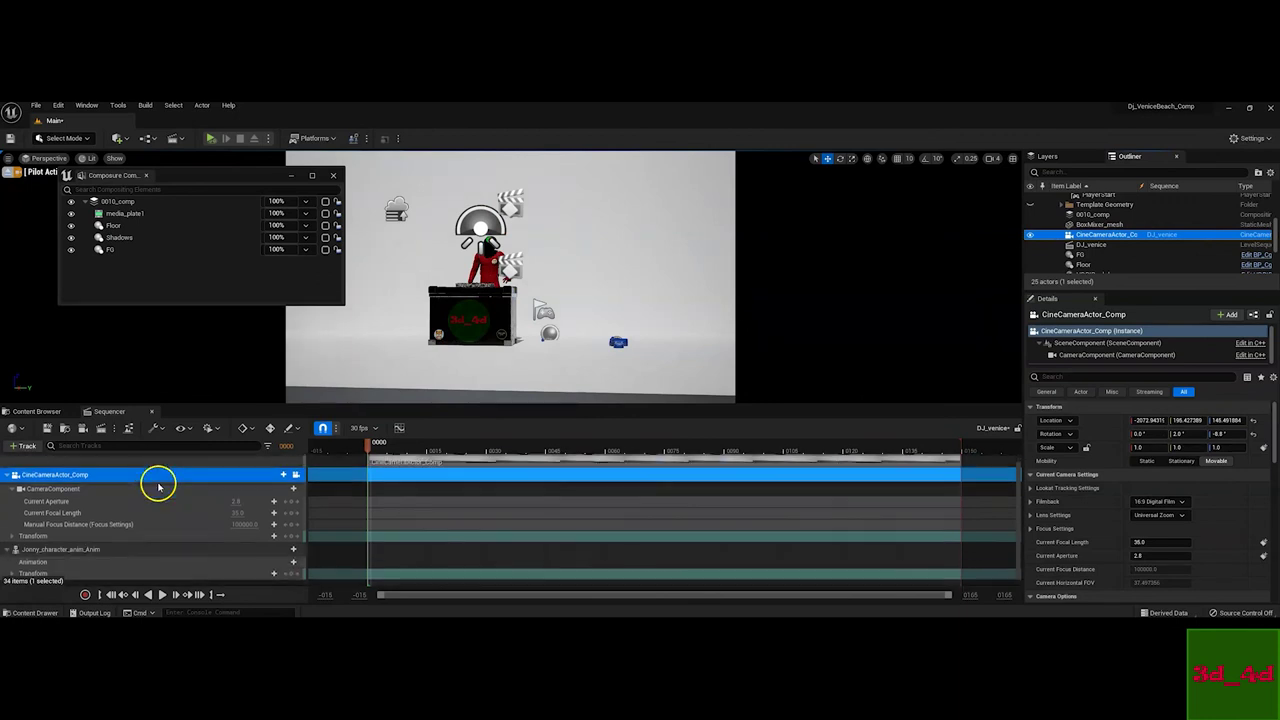
Assign Jonny_character_anim_Anim to the character's track and scrub to check it
click(78, 539)
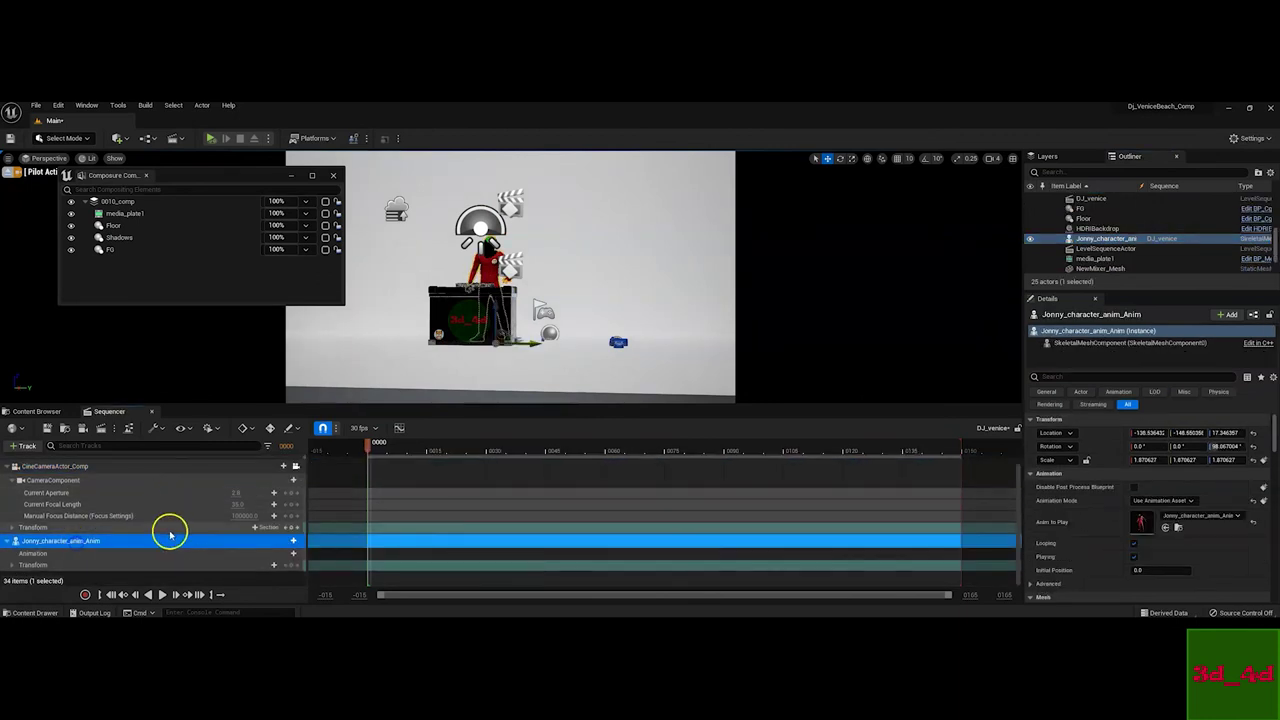
click(280, 554)
click(334, 422)
click(383, 477)
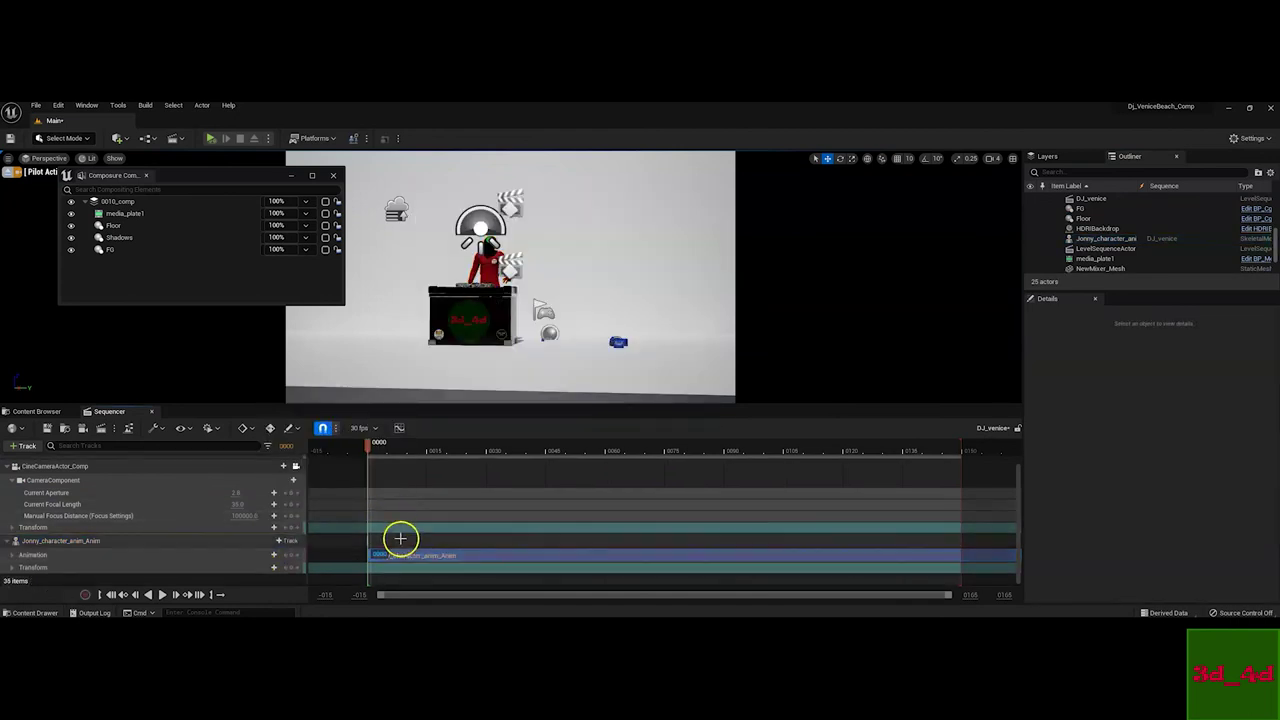
mouse_move(369, 449)
mouse_down()
mouse_move(695, 472)
mouse_move(370, 472)
mouse_up()
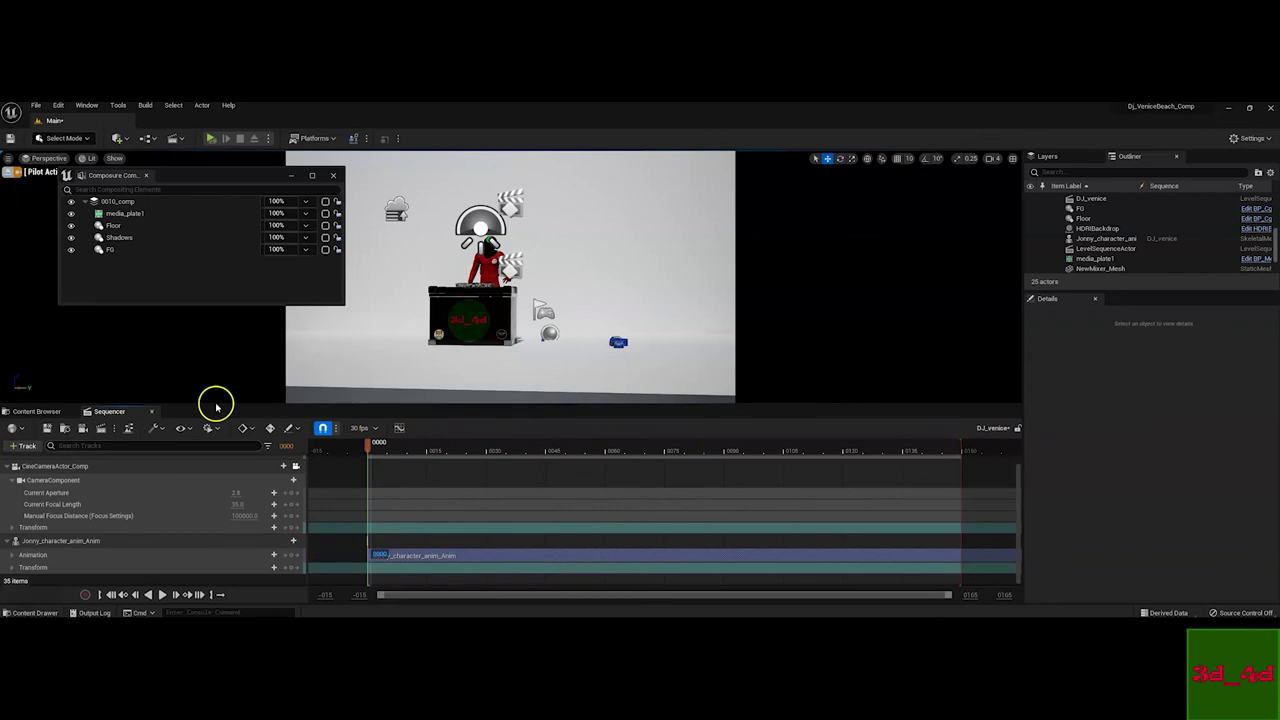
Add a Media track to DJ_venice holding a NewImgMediaSource_VB section at frame 0
click(26, 446)
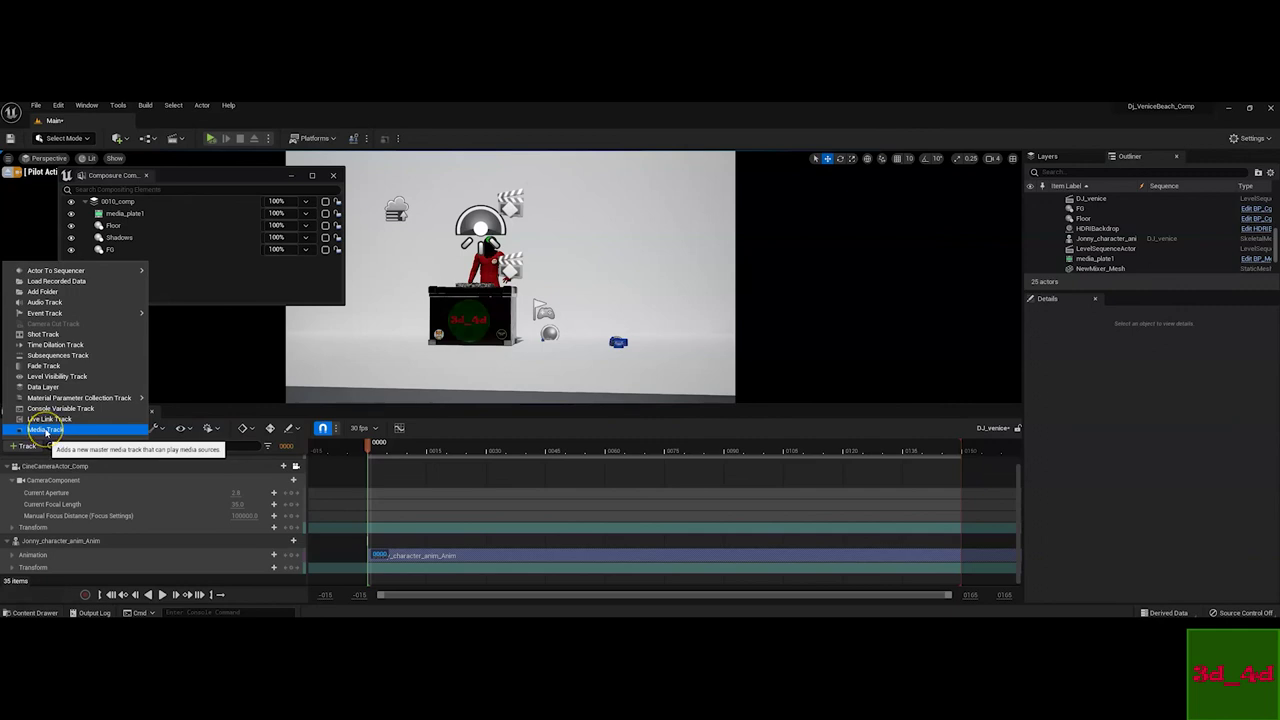
click(45, 430)
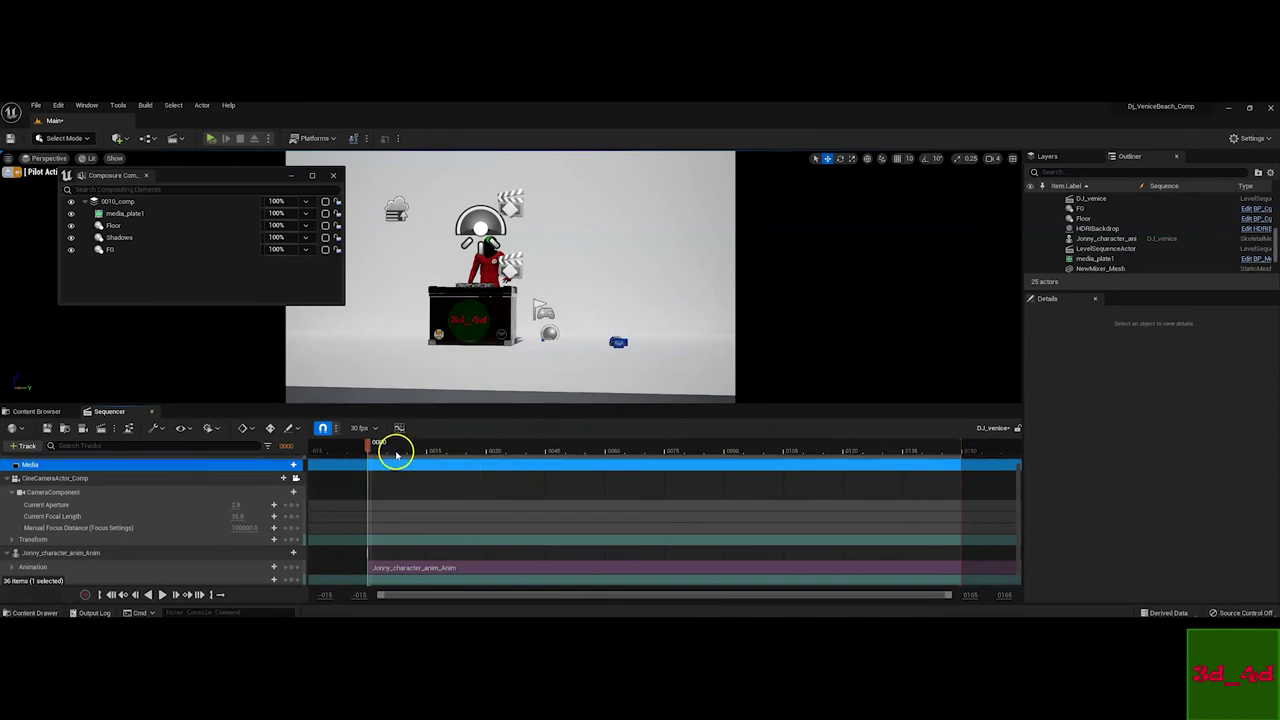
click(289, 465)
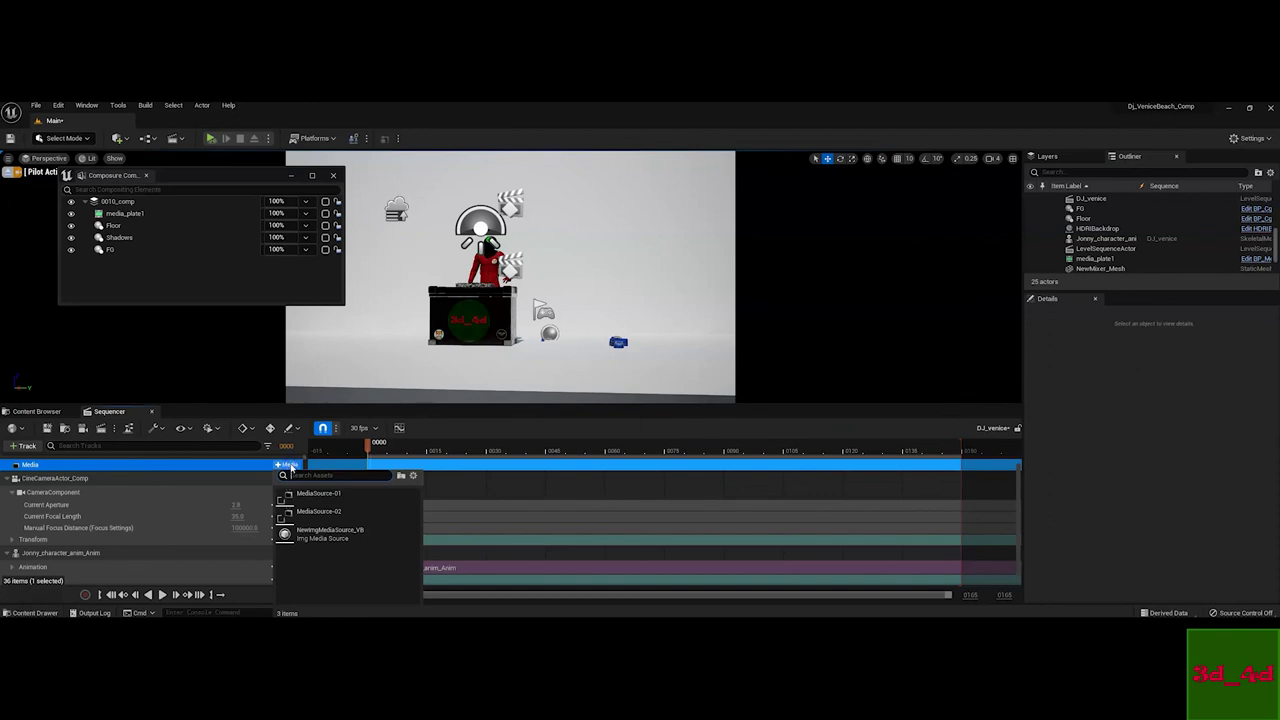
drag(319, 535, 346, 531)
click(346, 531)
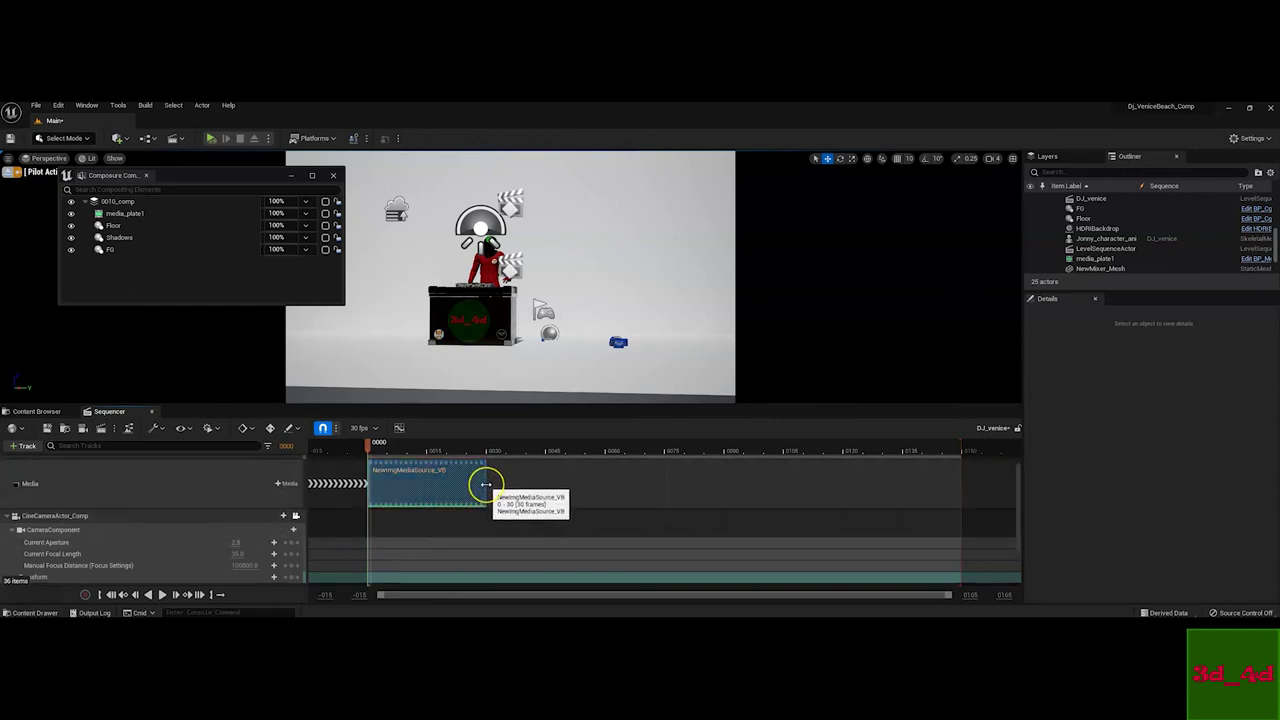
Extend the playback end to about frame 1516 and stretch the media clip to about 1,512 frames
drag(486, 484, 962, 489)
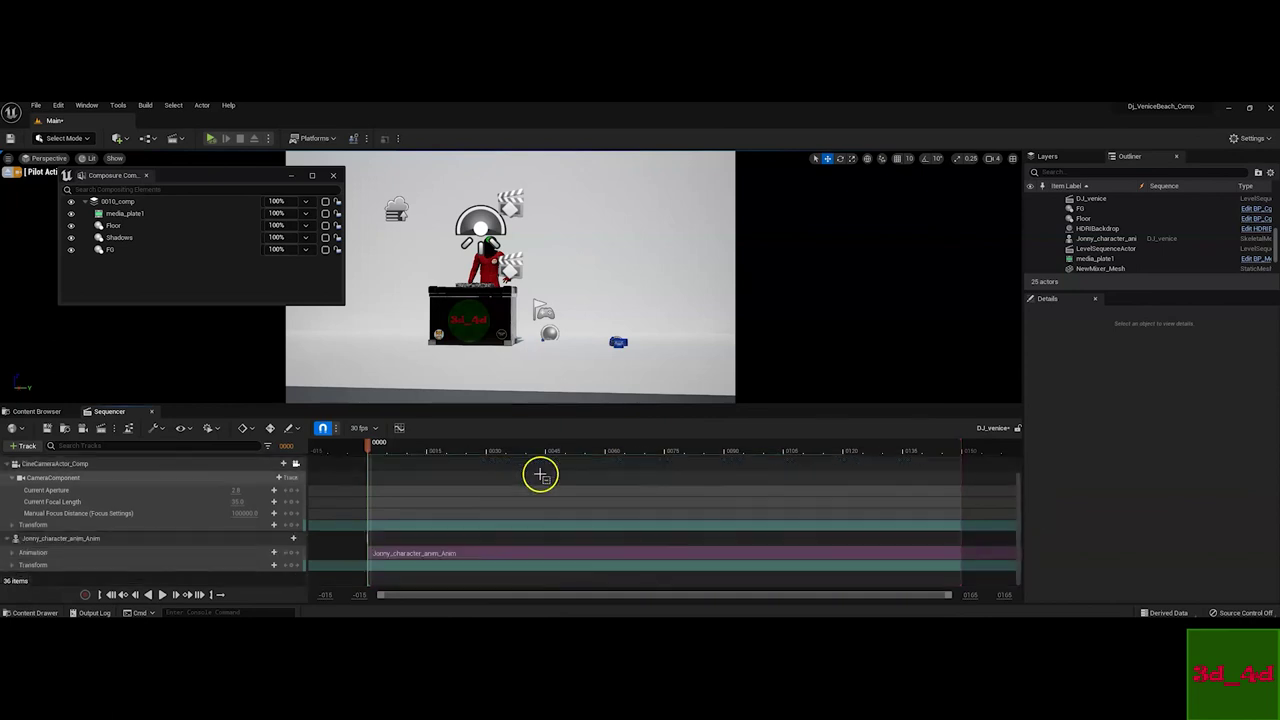
ctrl+scroll(555, 472, down, 5)
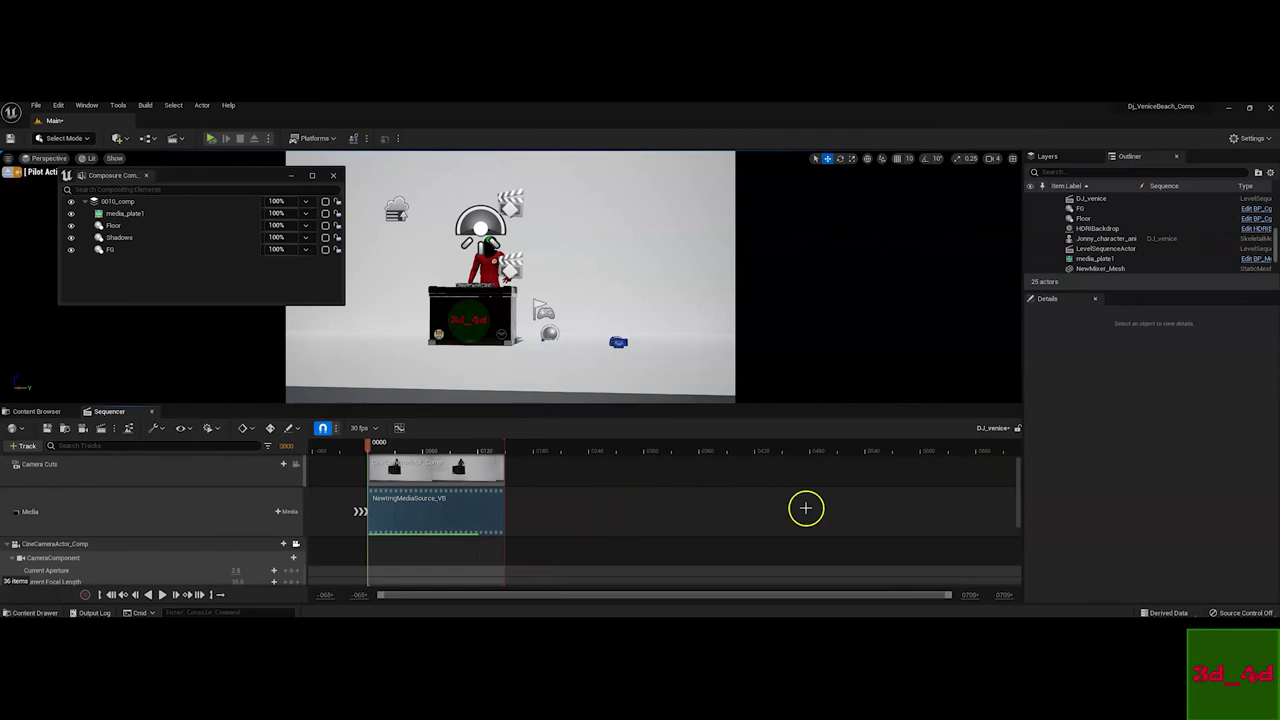
drag(1019, 471, 1017, 502)
scroll(1017, 502, up, 1)
ctrl+scroll(894, 506, down, 5)
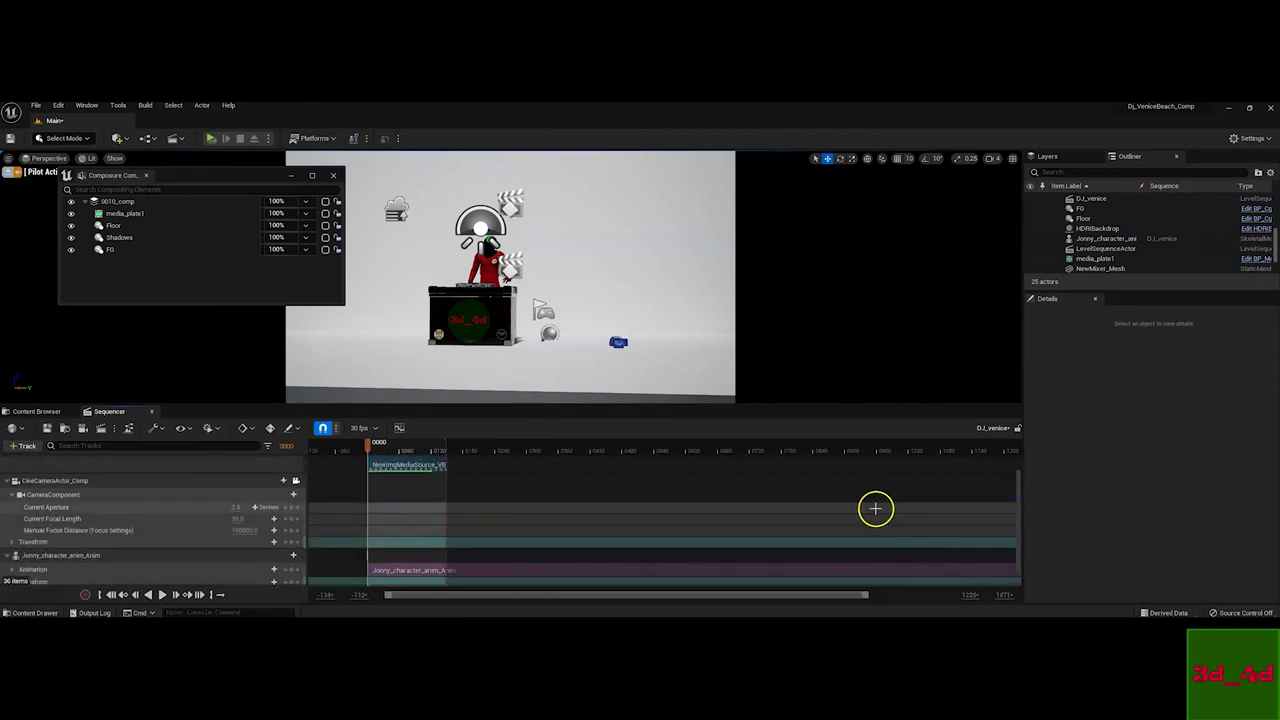
ctrl+scroll(742, 510, down, 2)
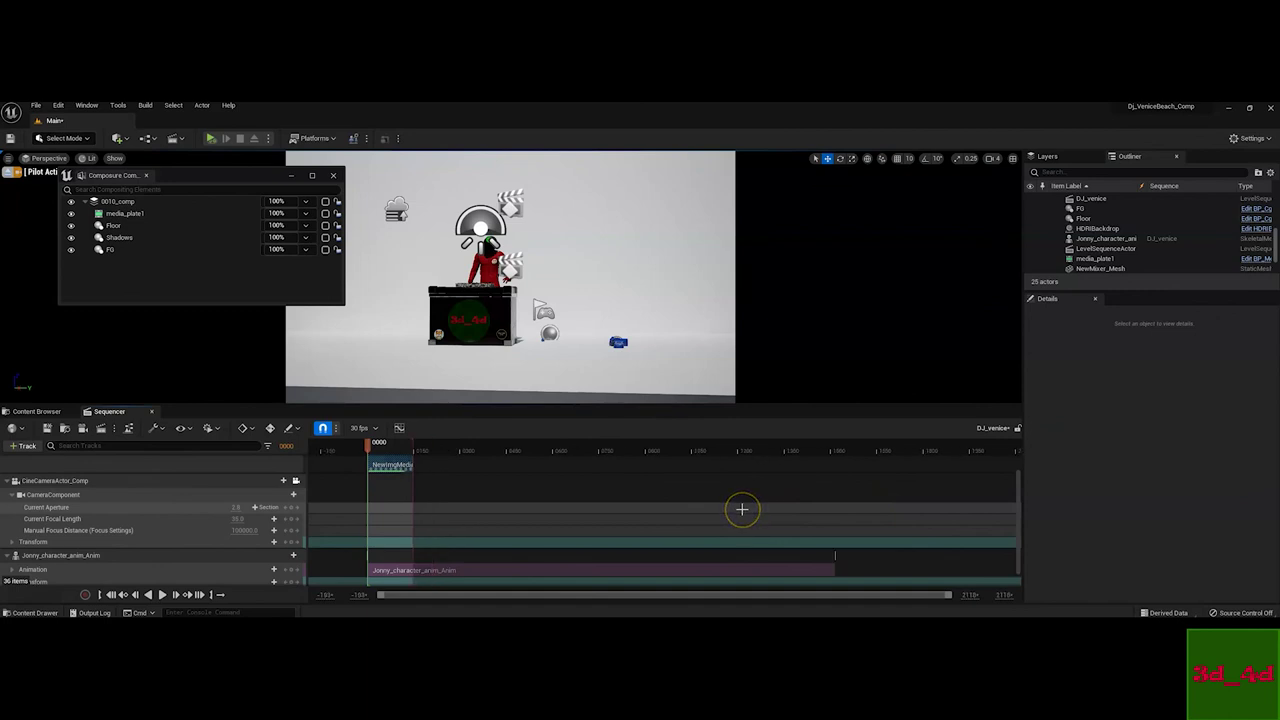
mouse_move(410, 444)
mouse_down()
mouse_move(711, 451)
mouse_move(829, 473)
mouse_up()
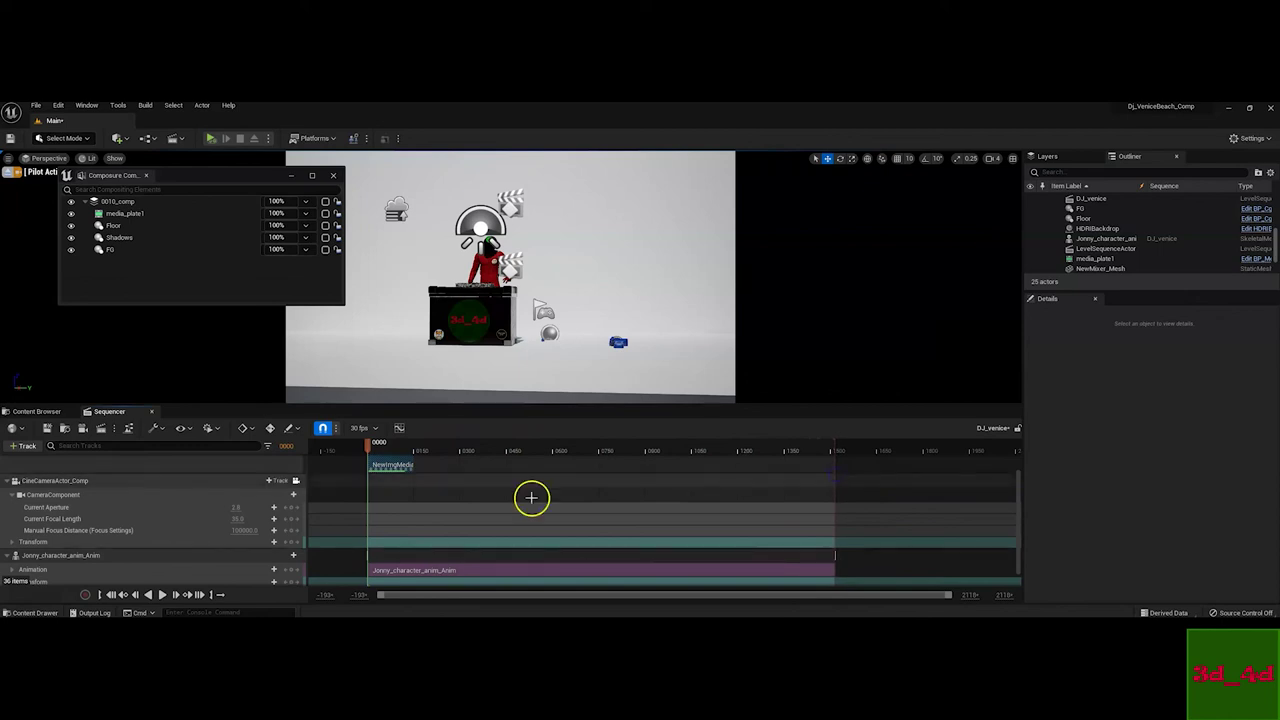
drag(412, 465, 835, 481)
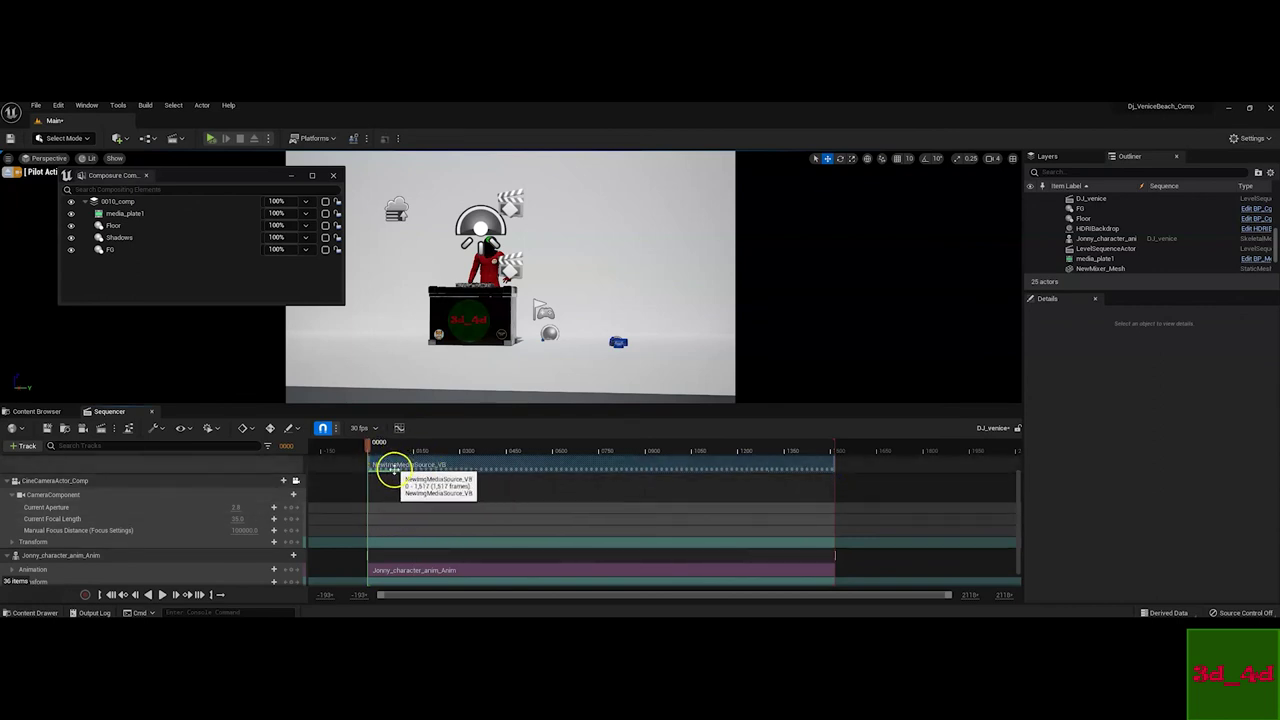
mouse_move(371, 449)
mouse_down()
mouse_move(571, 449)
mouse_move(395, 449)
mouse_up()
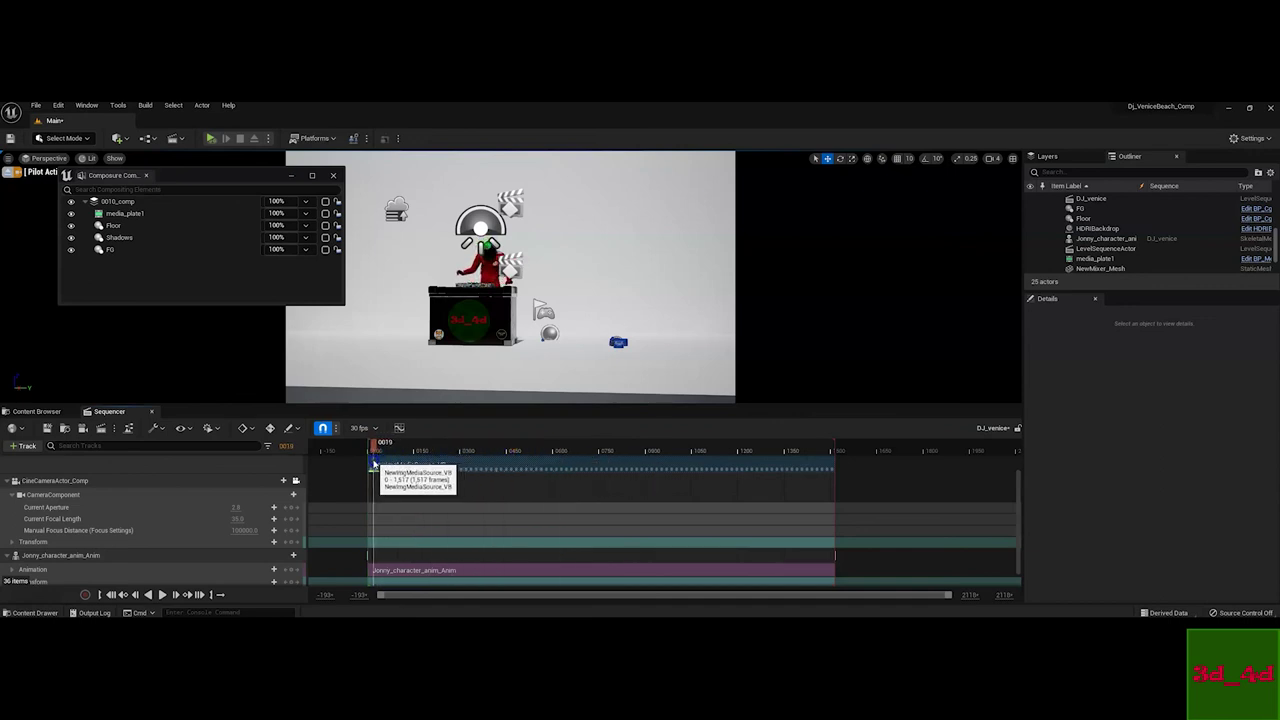
Set the media section's Media Texture to NewMediaPlayer_VB_Video
click(397, 462)
right_click(397, 462)
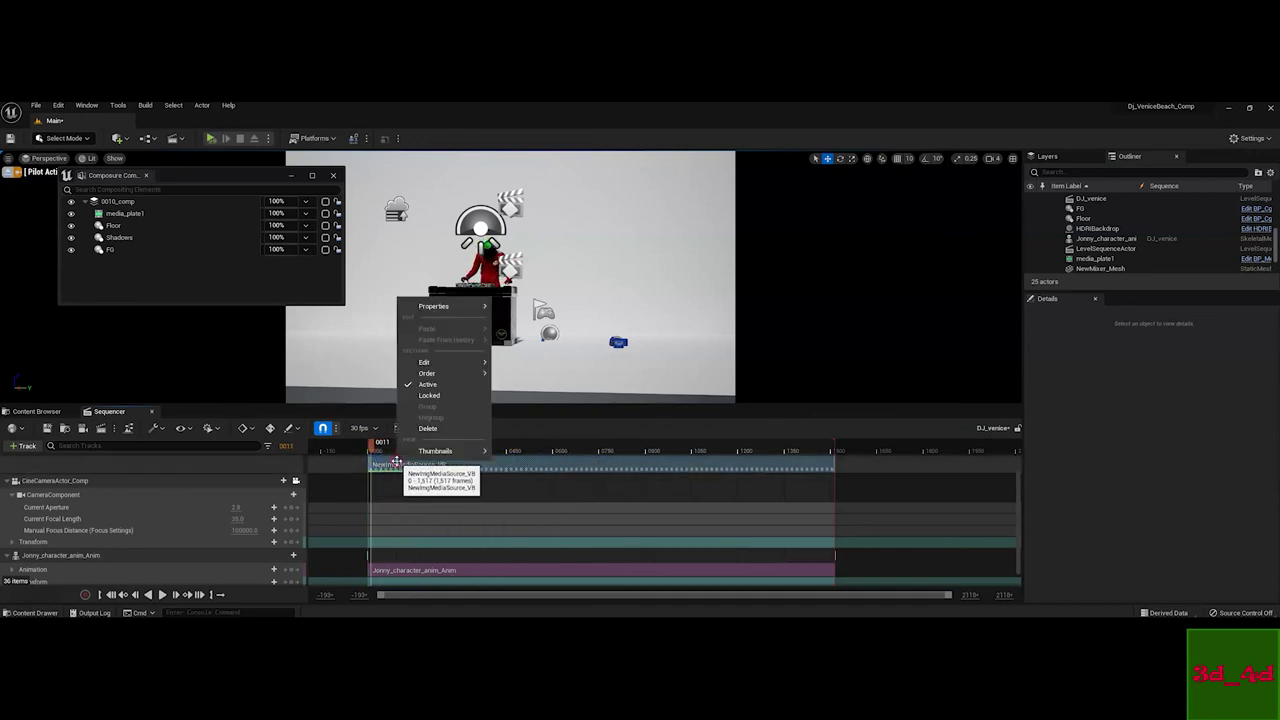
mouse_move(447, 307)
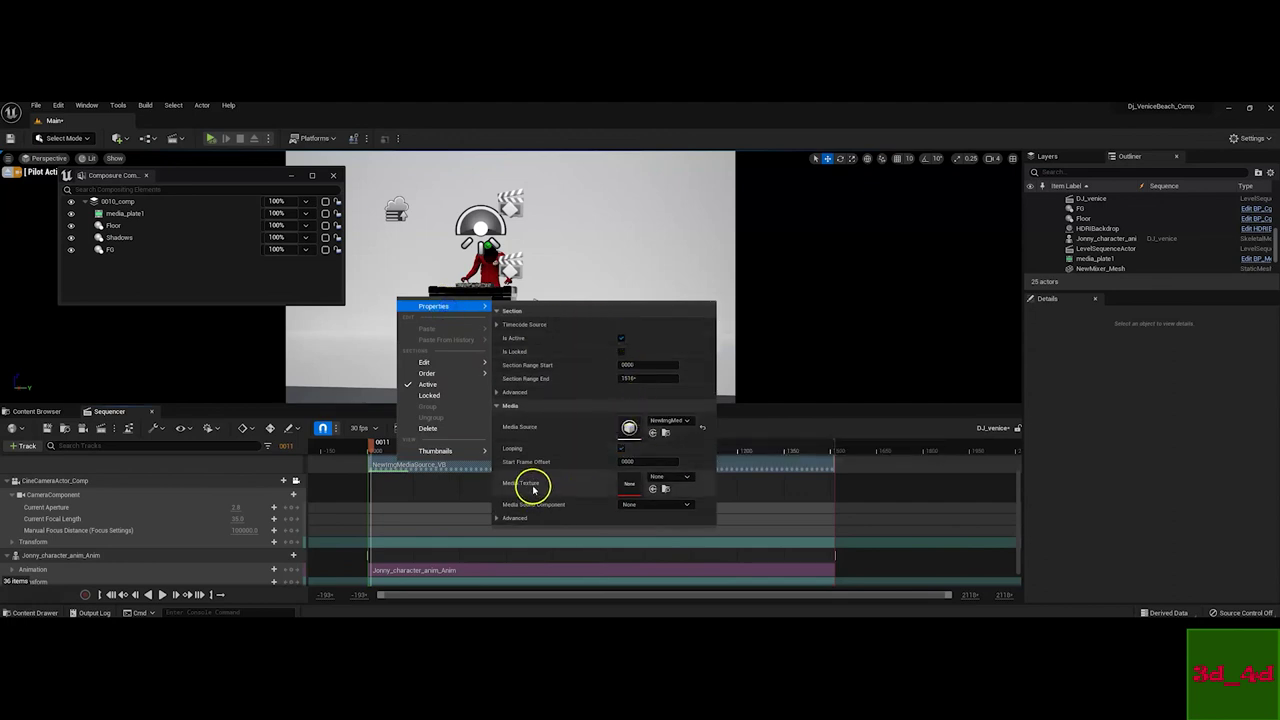
click(663, 484)
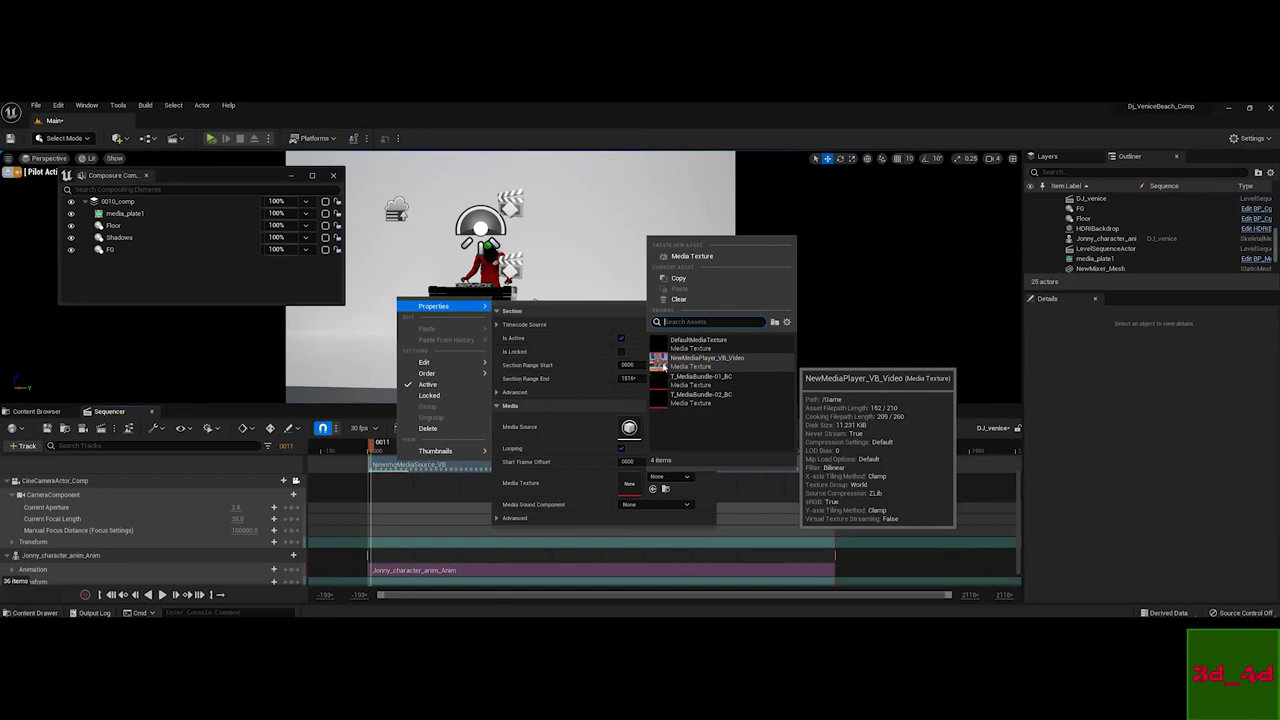
click(665, 362)
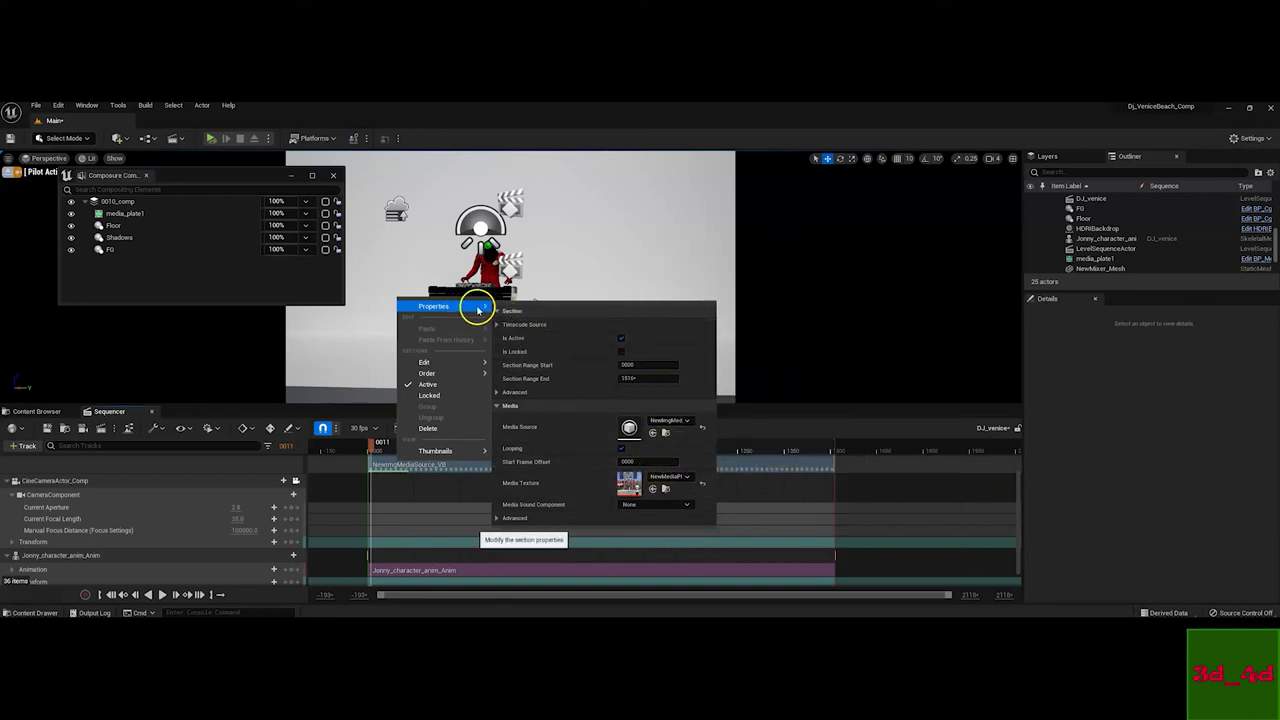
click(845, 413)
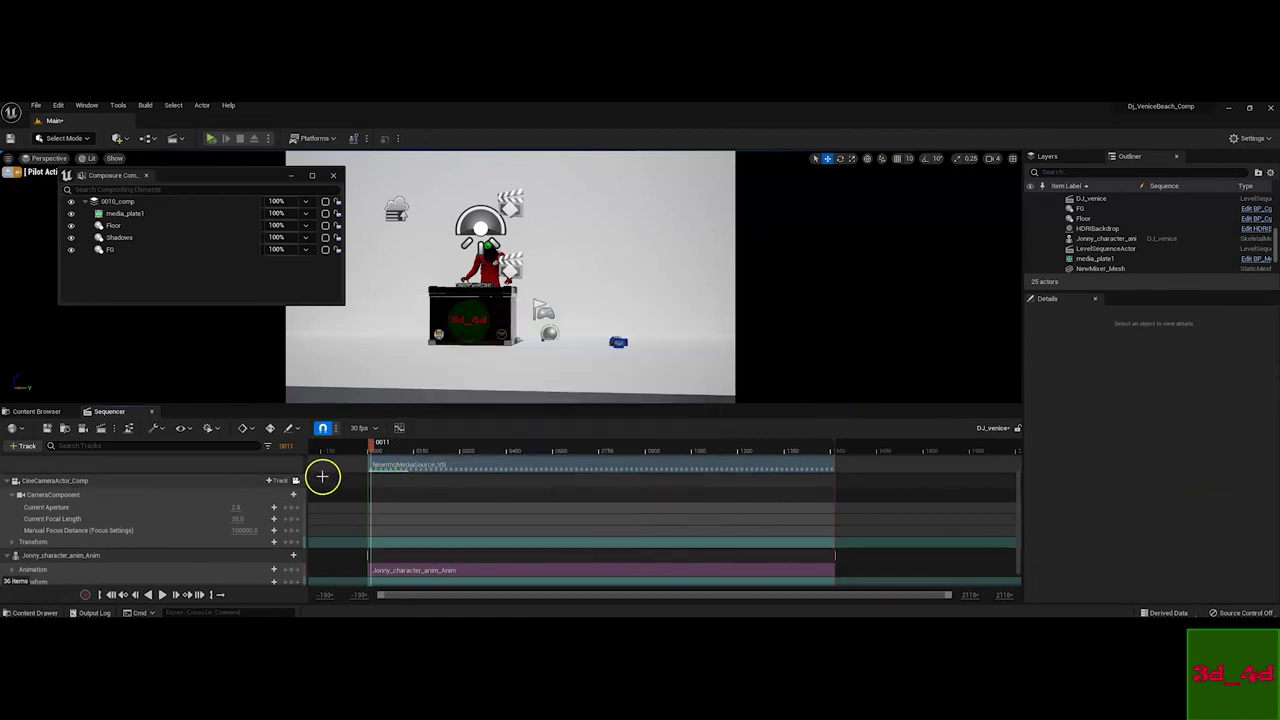
Stretch the CineCameraActor_Comp camera cut to frame 1,516 and lock the viewport to it
scroll(189, 529, up, 2)
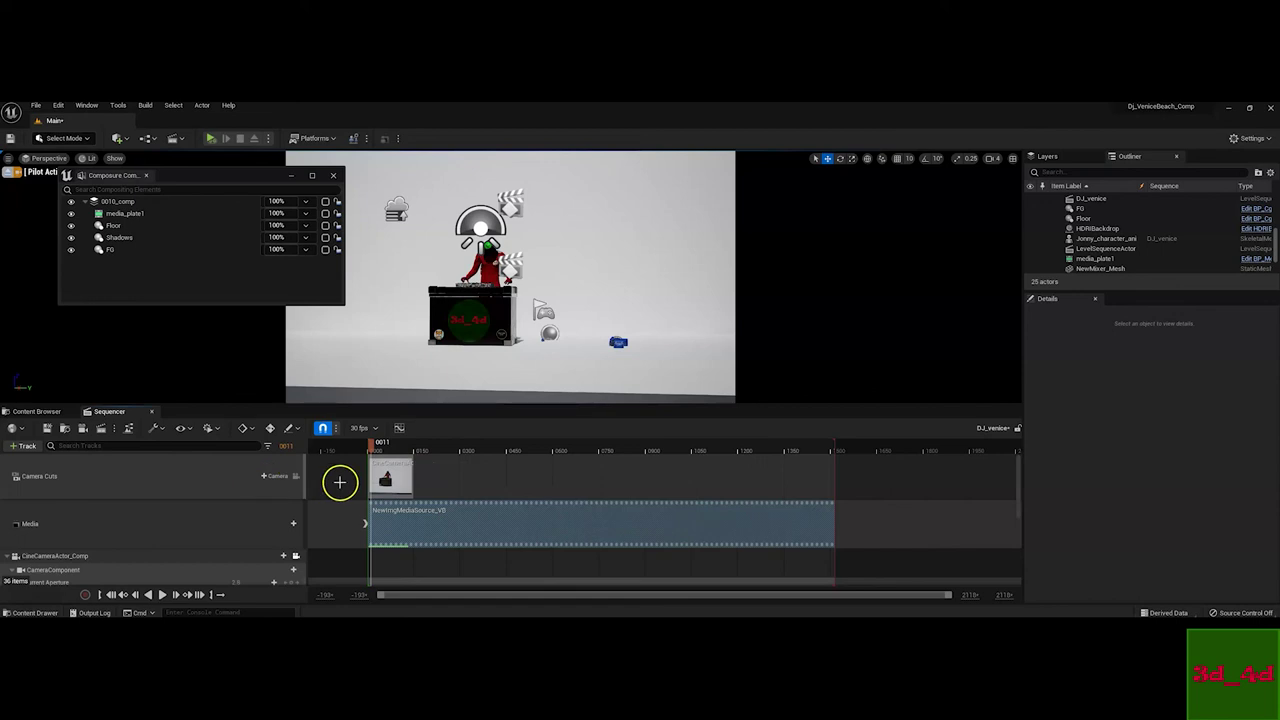
drag(411, 482, 833, 491)
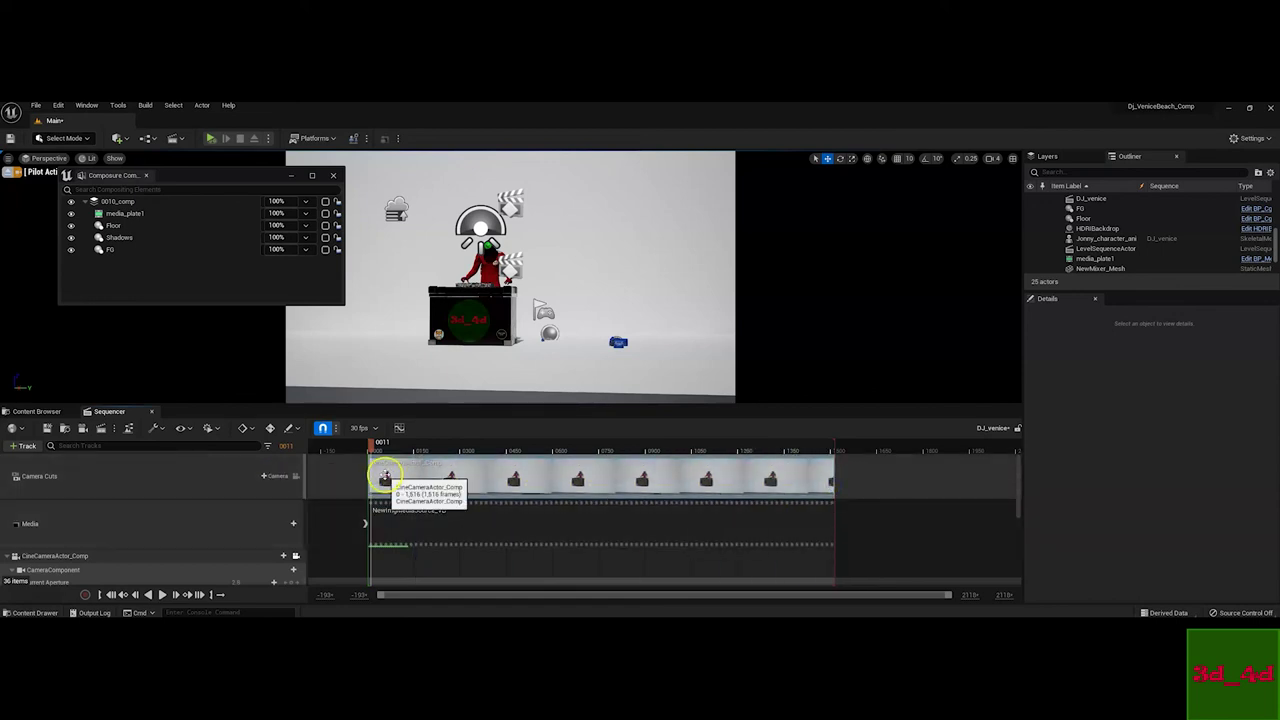
click(295, 476)
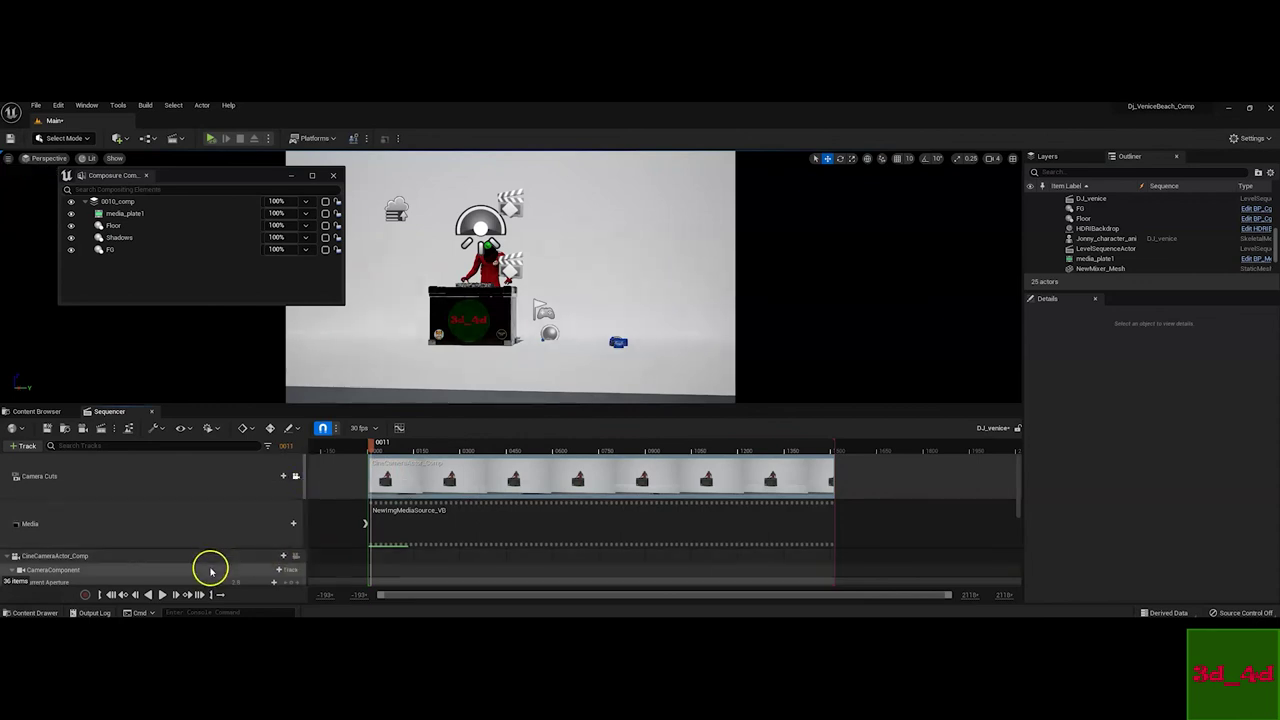
drag(372, 447, 410, 461)
Open the 0010_comp preview on the right, scrub the sequence, and show the Content Browser
click(88, 208)
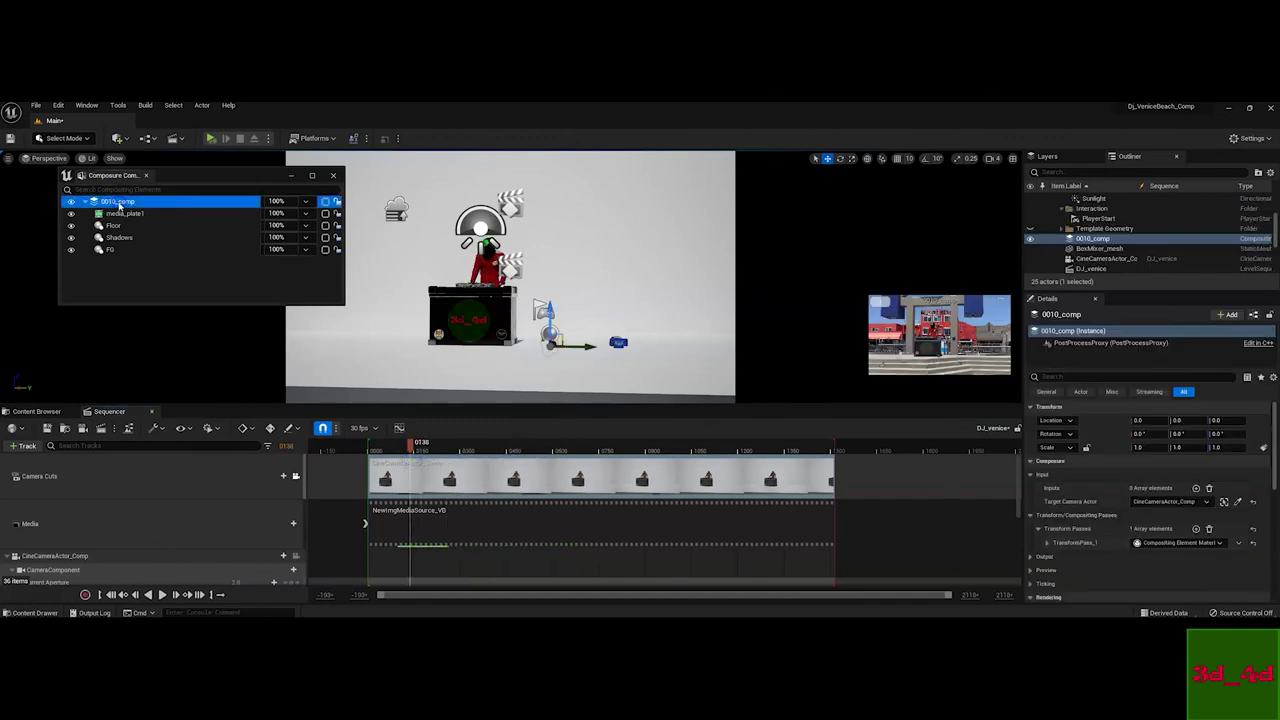
click(1020, 306)
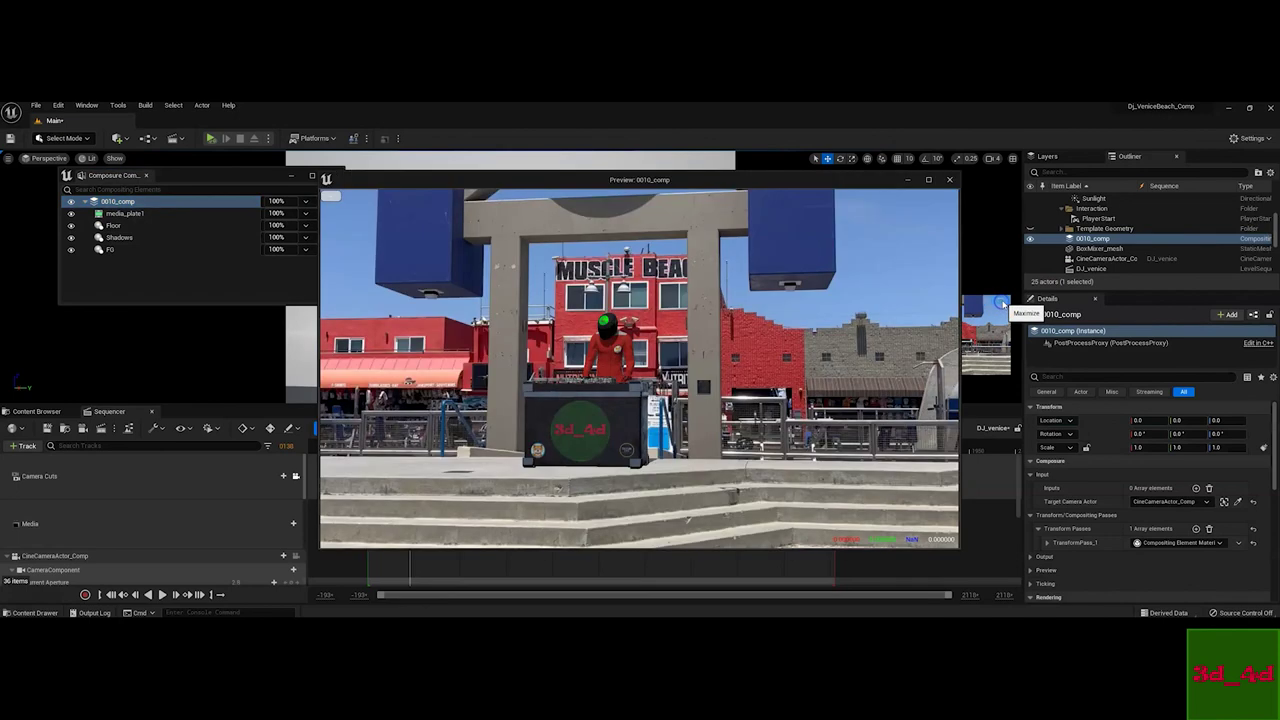
drag(715, 173, 1003, 126)
mouse_move(449, 432)
mouse_down()
mouse_move(425, 445)
mouse_move(545, 450)
mouse_move(395, 449)
mouse_move(470, 449)
mouse_move(447, 449)
mouse_up()
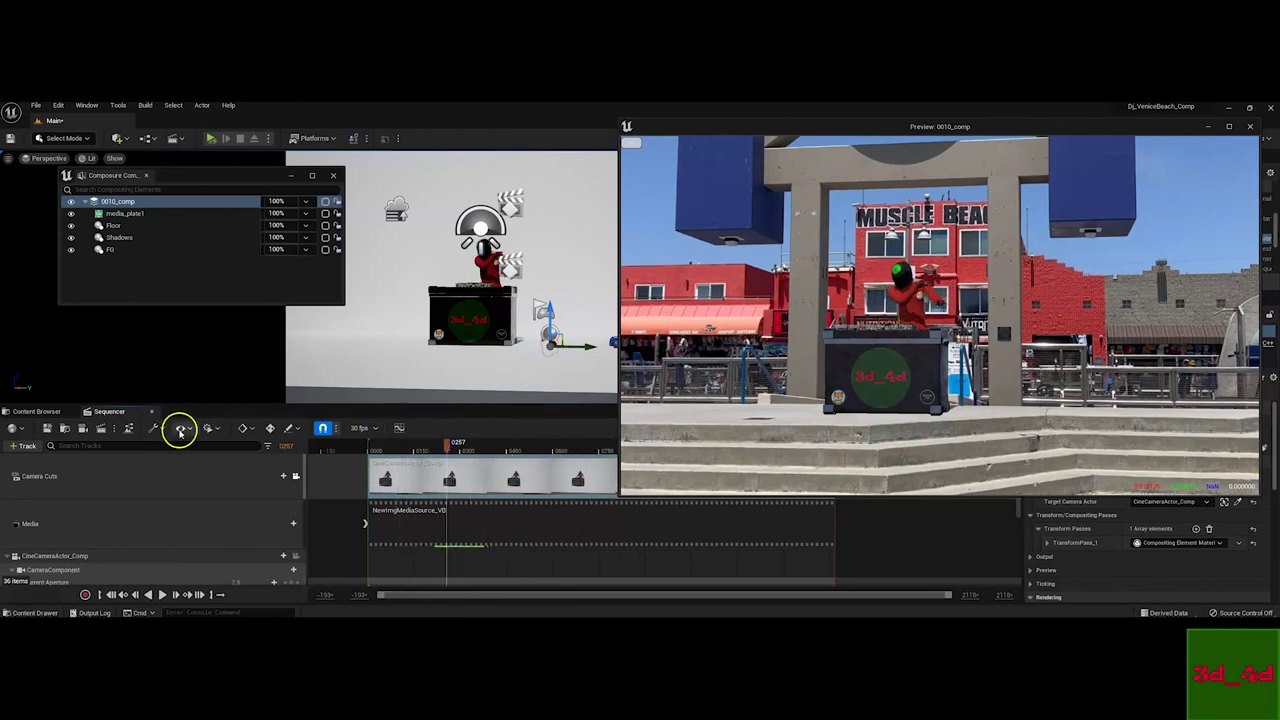
click(35, 412)
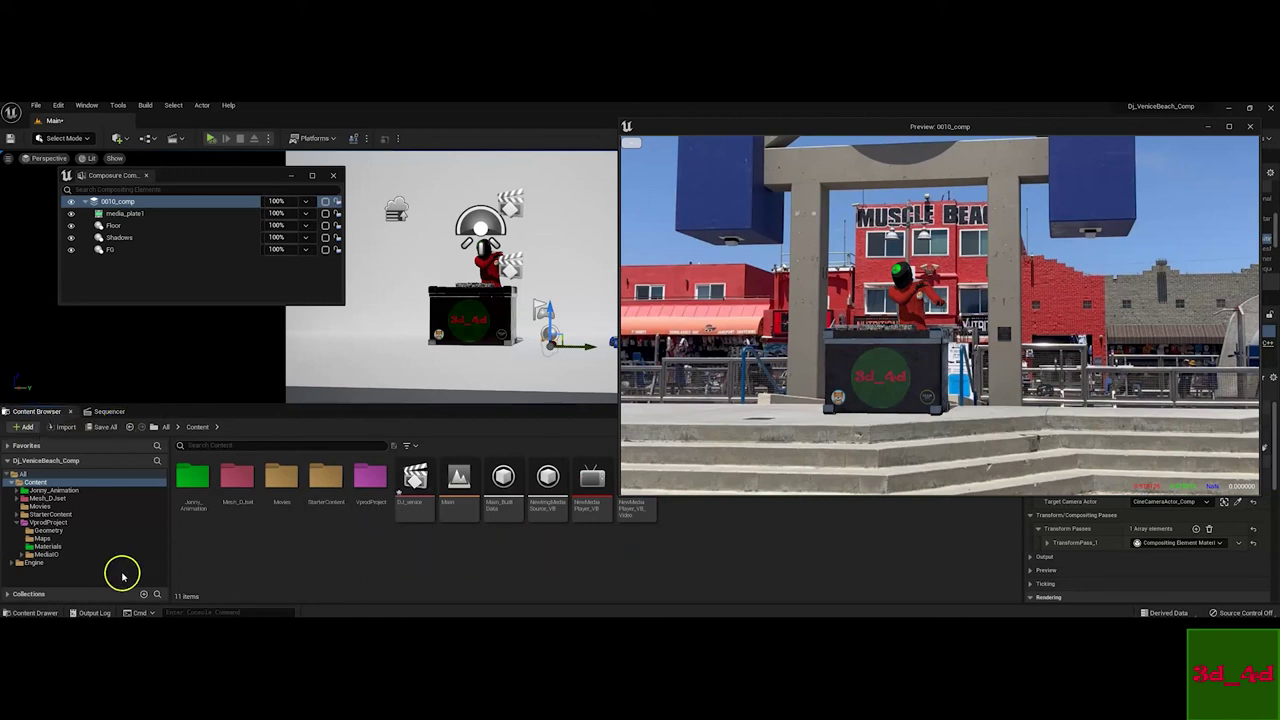
Navigate Explorer up to Venice_Beach_DJ - Student and drag lullaby6.wav into the Content Browser
mouse_move(75, 614)
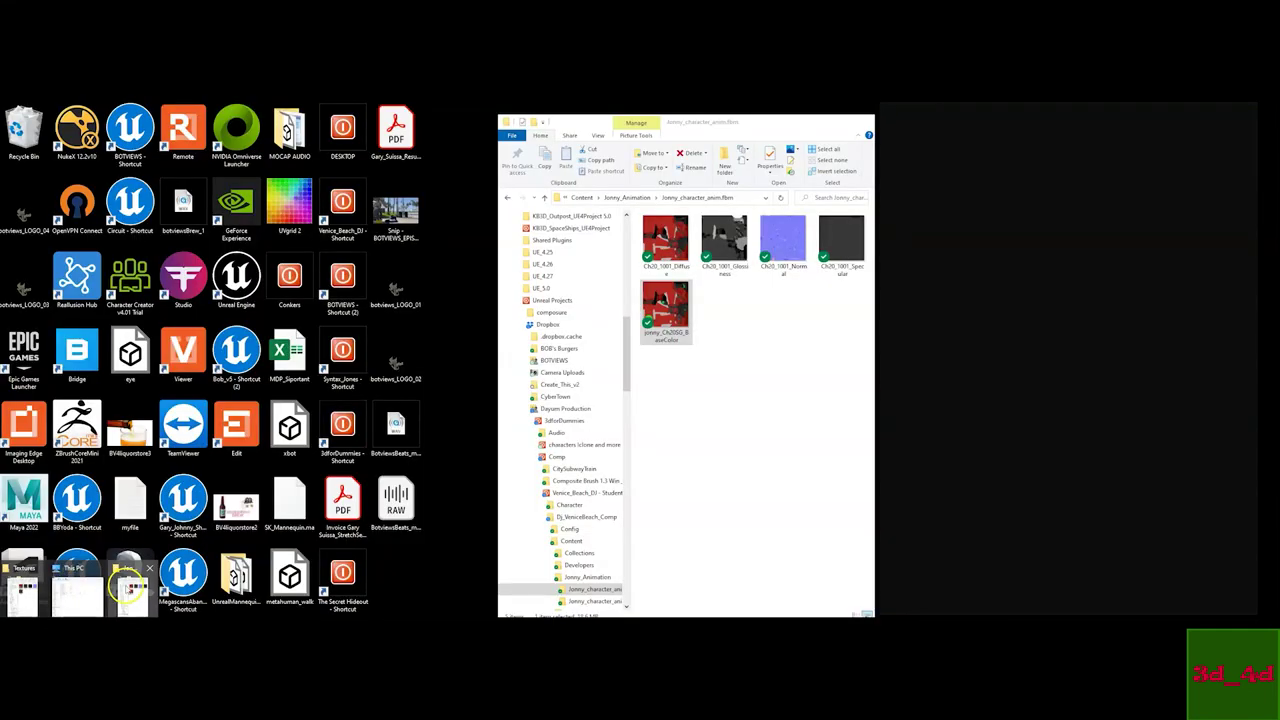
click(133, 595)
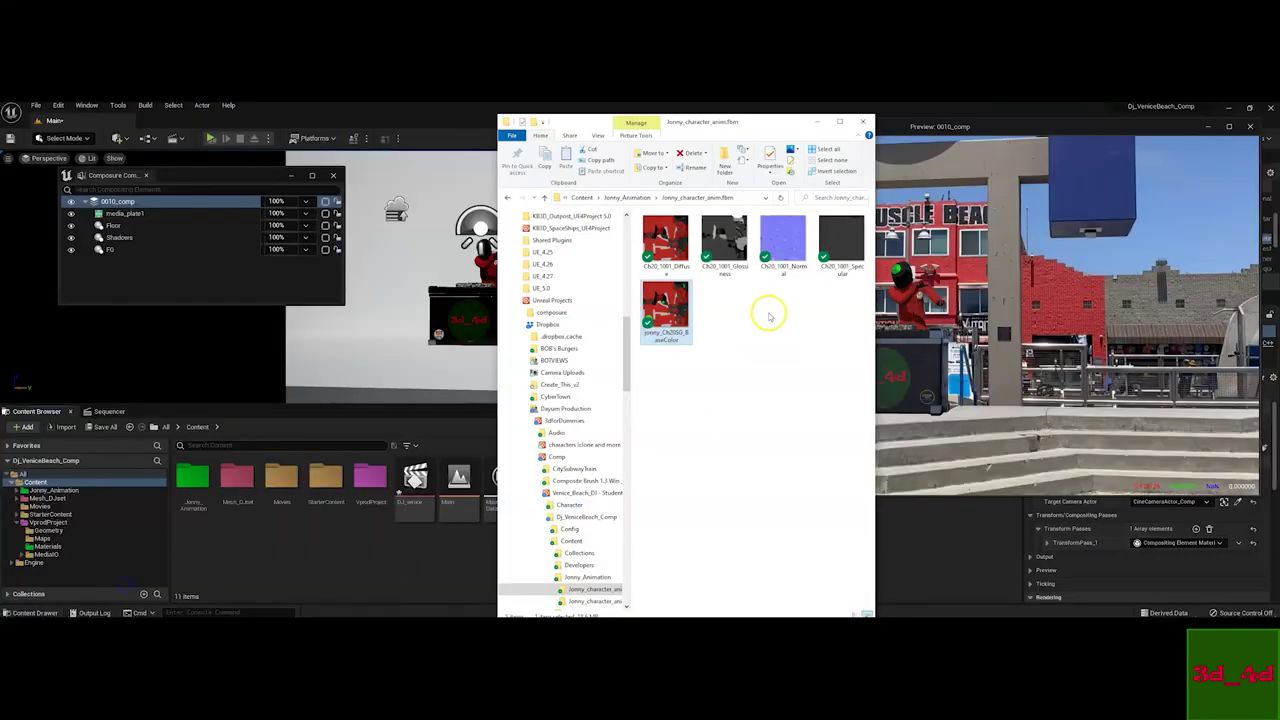
click(633, 197)
click(651, 197)
click(611, 196)
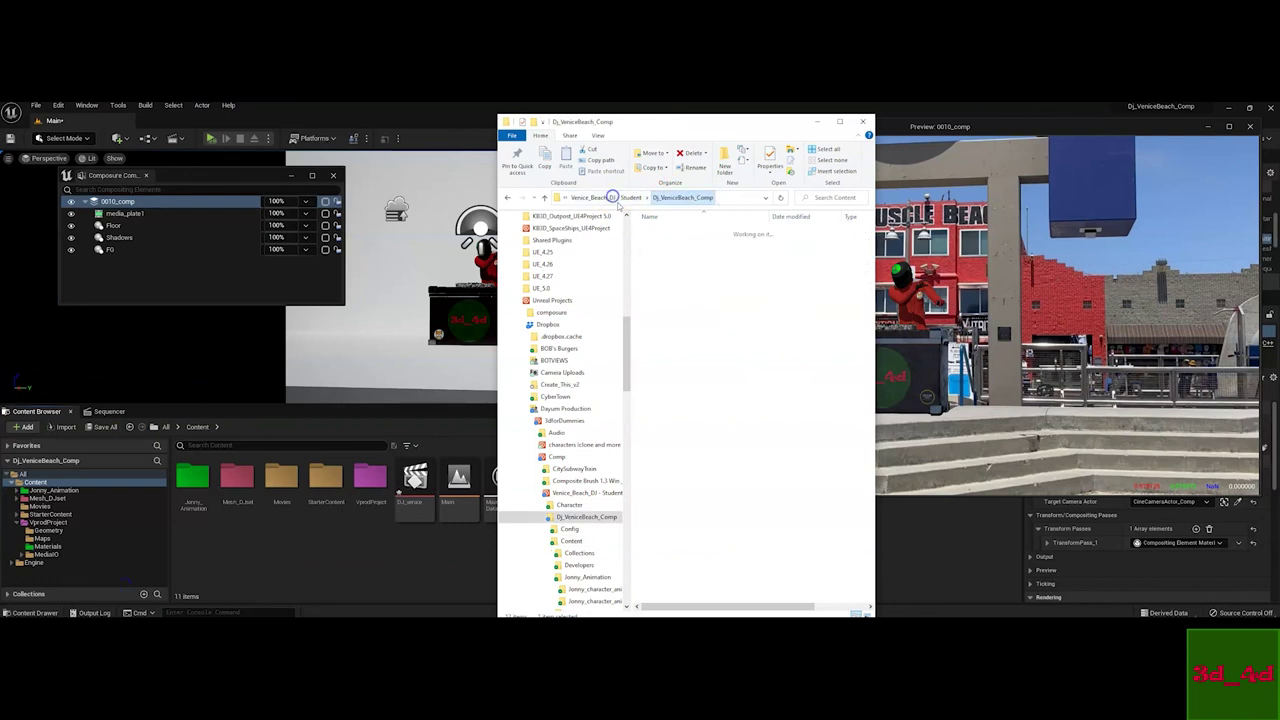
click(621, 197)
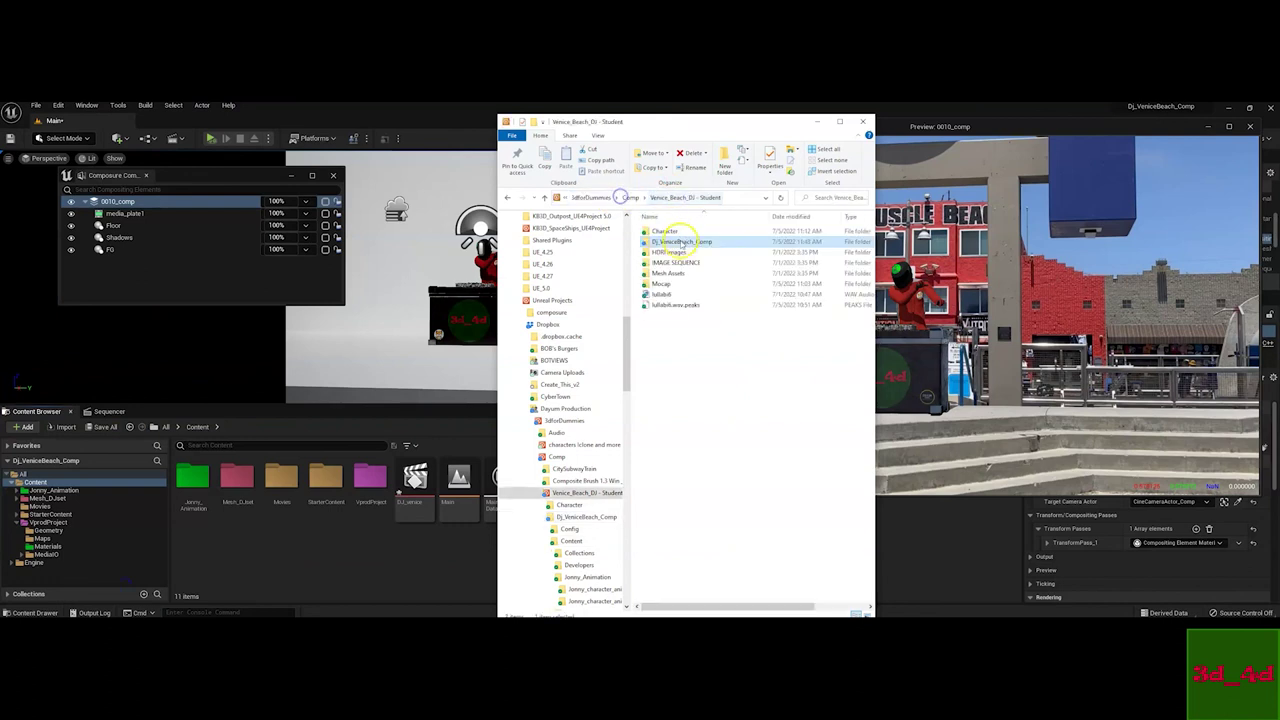
click(660, 294)
click(645, 295)
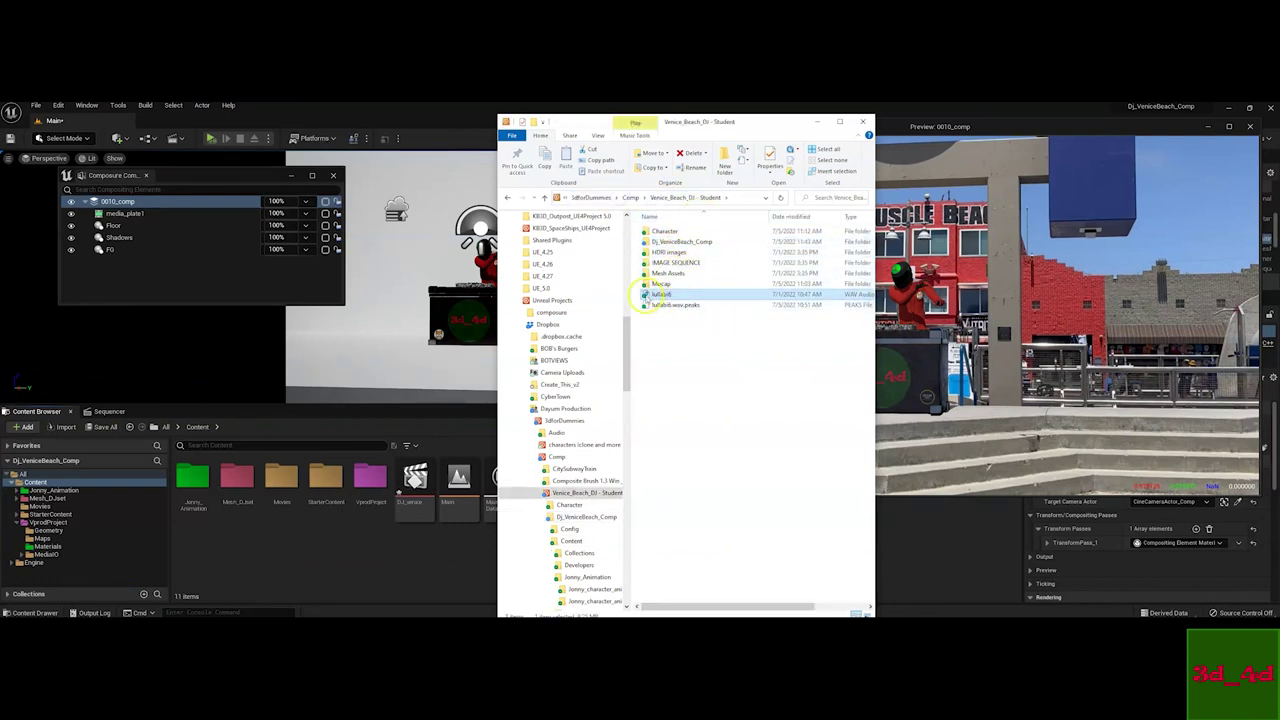
drag(658, 297, 293, 560)
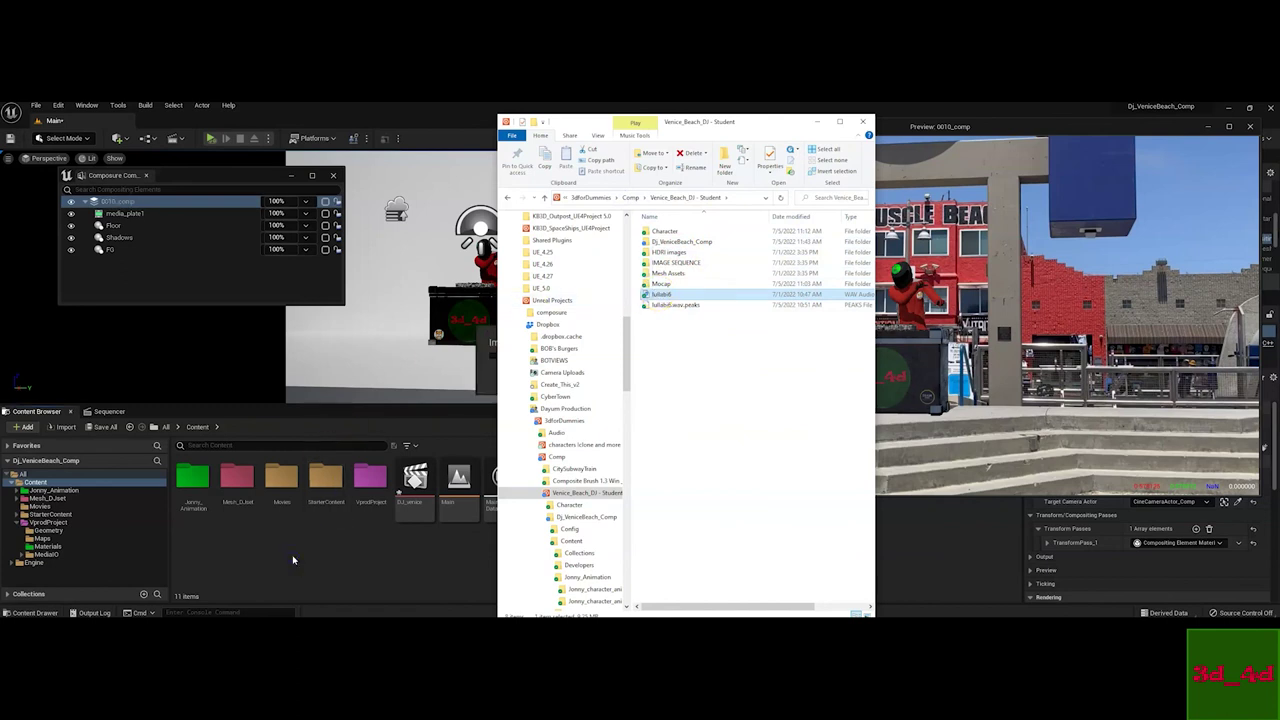
Drop the kullabi0 audio asset from the Content Browser into the DJ_venice sequence as a track
click(819, 123)
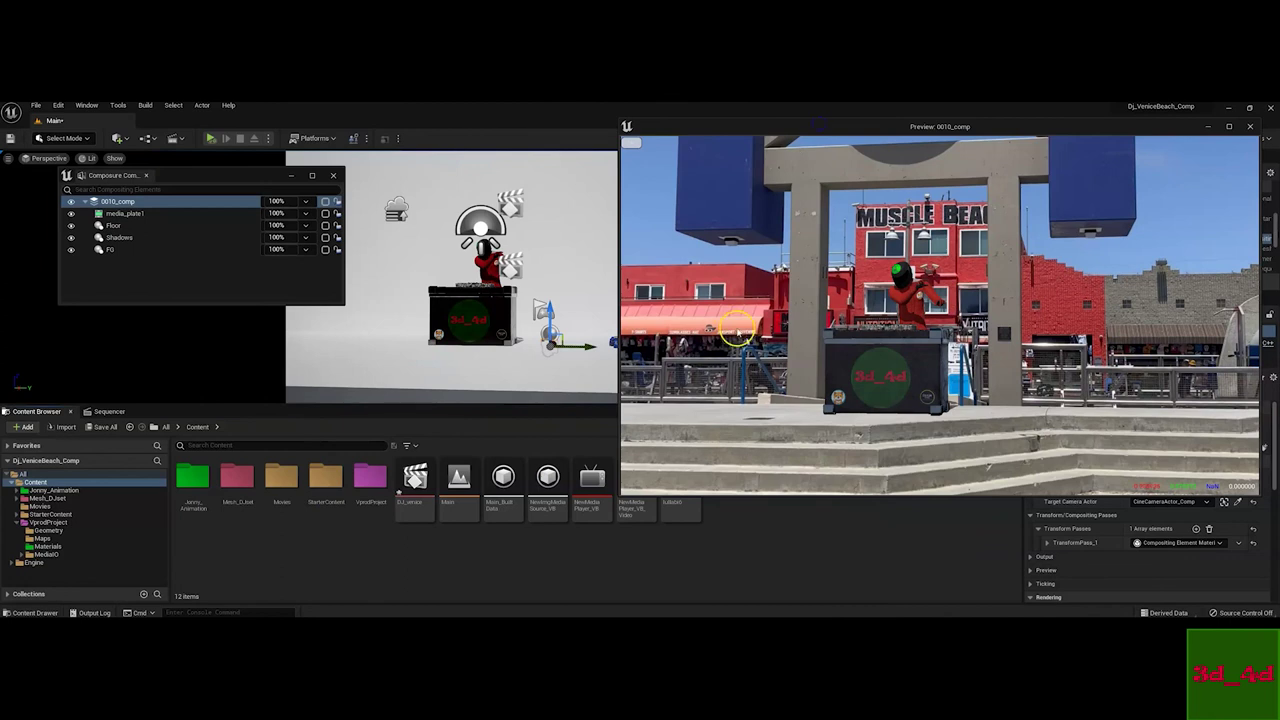
click(684, 511)
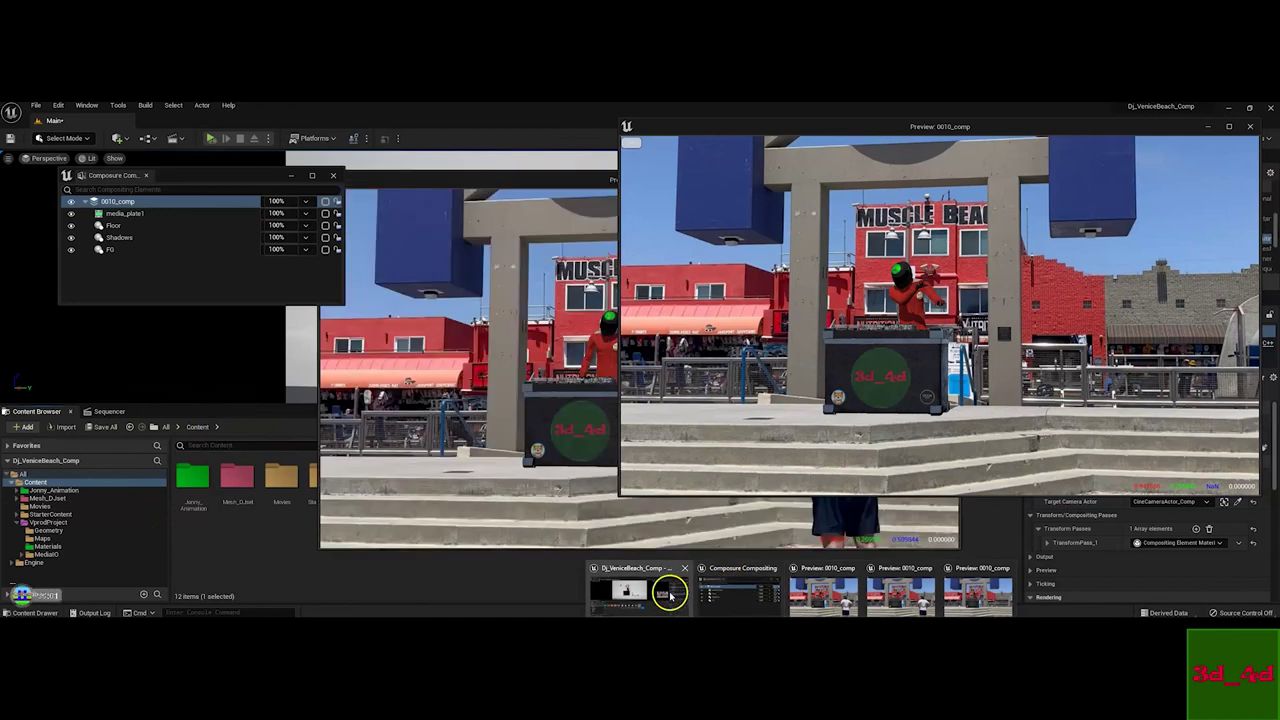
click(670, 593)
mouse_move(985, 595)
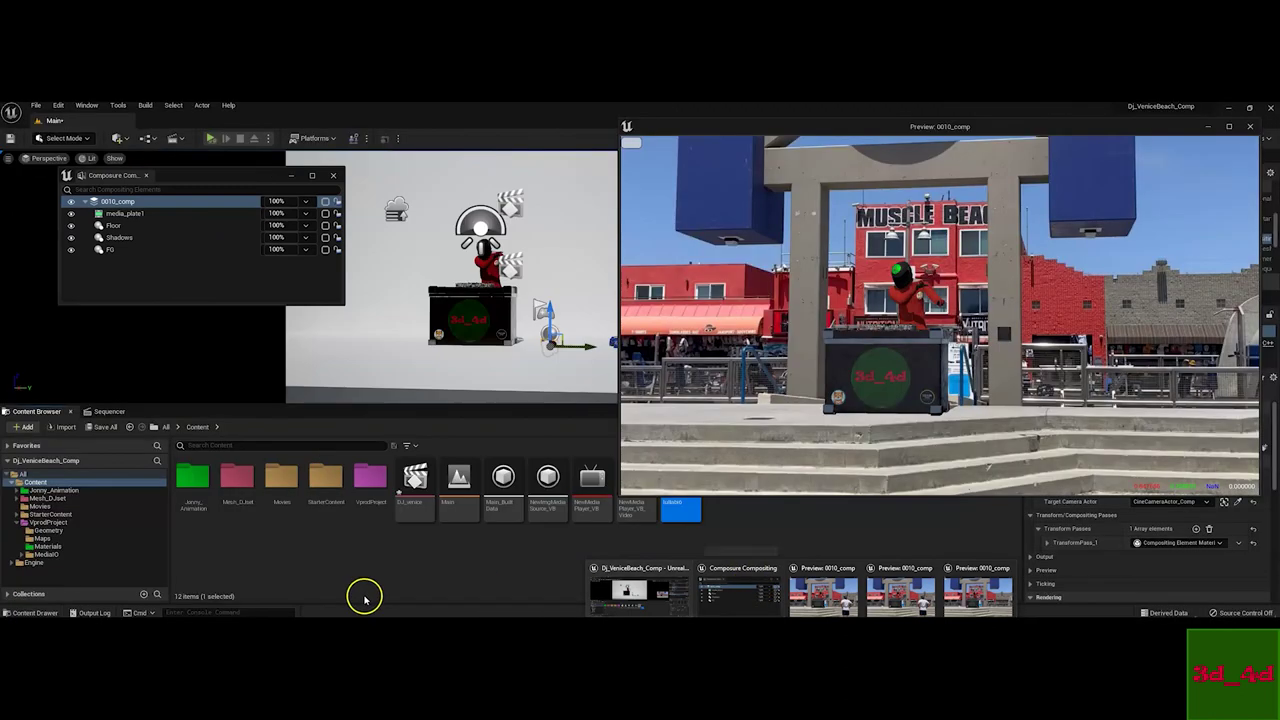
click(378, 591)
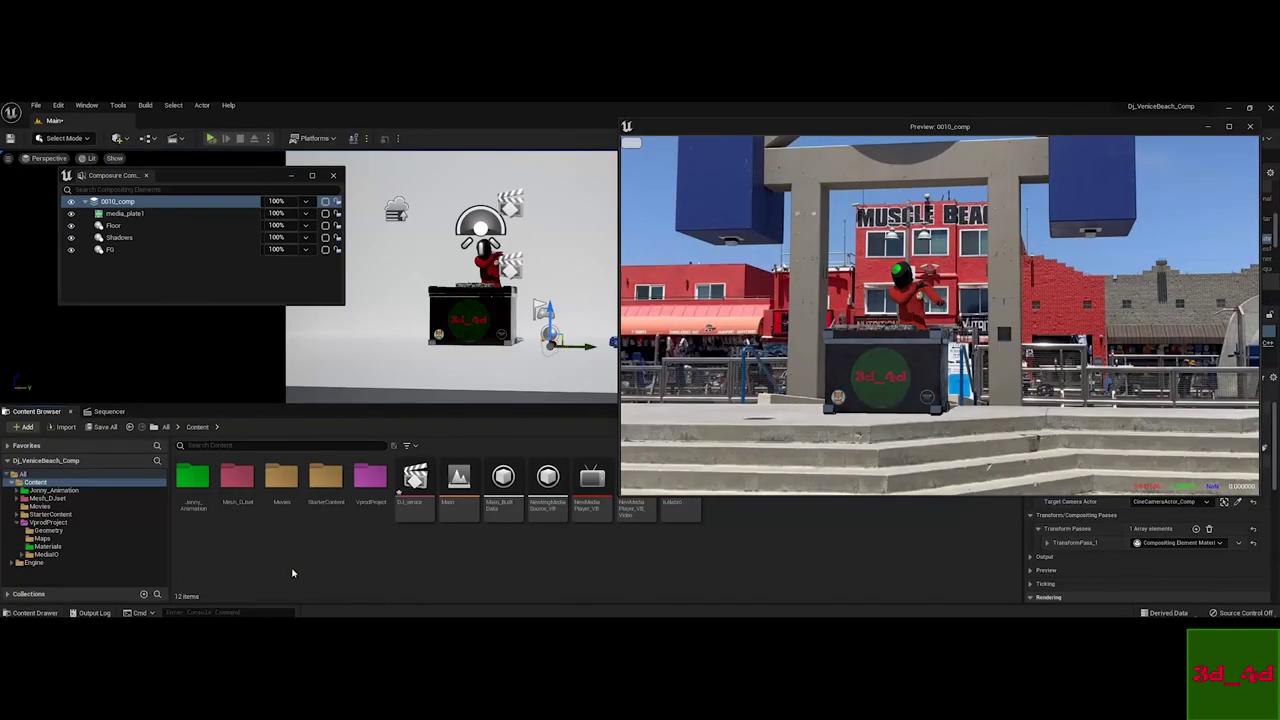
click(110, 411)
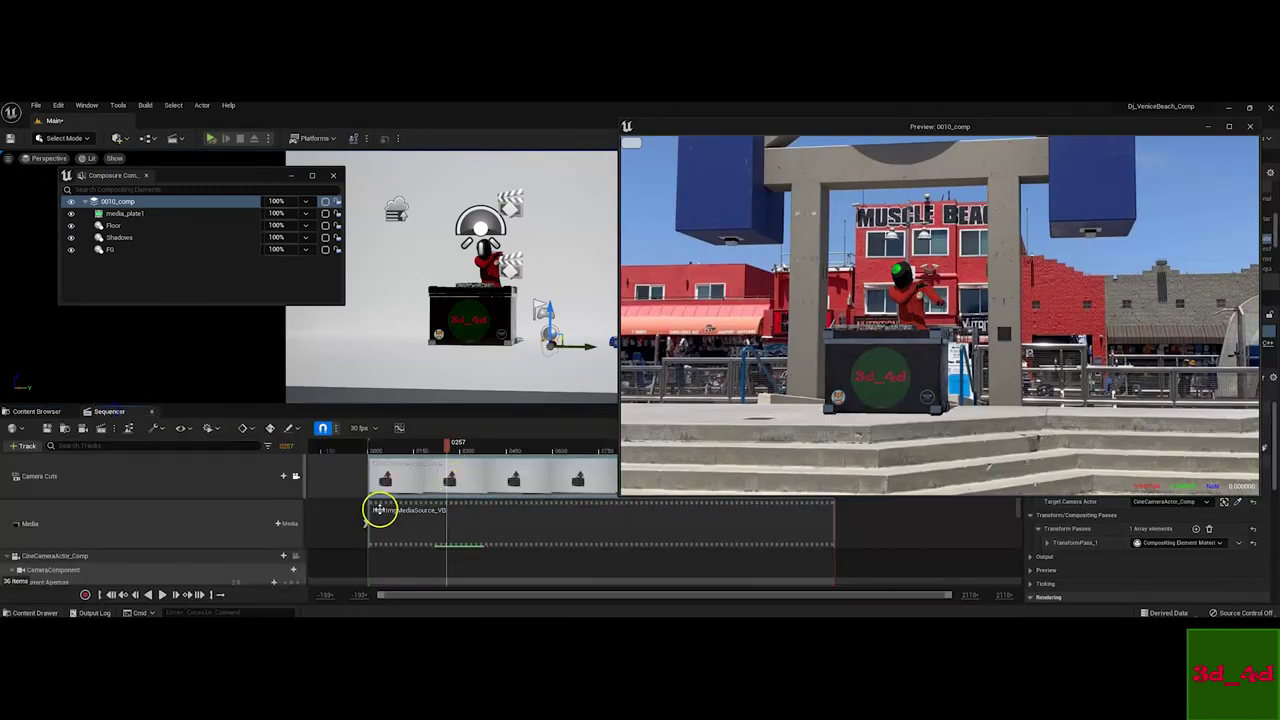
click(43, 412)
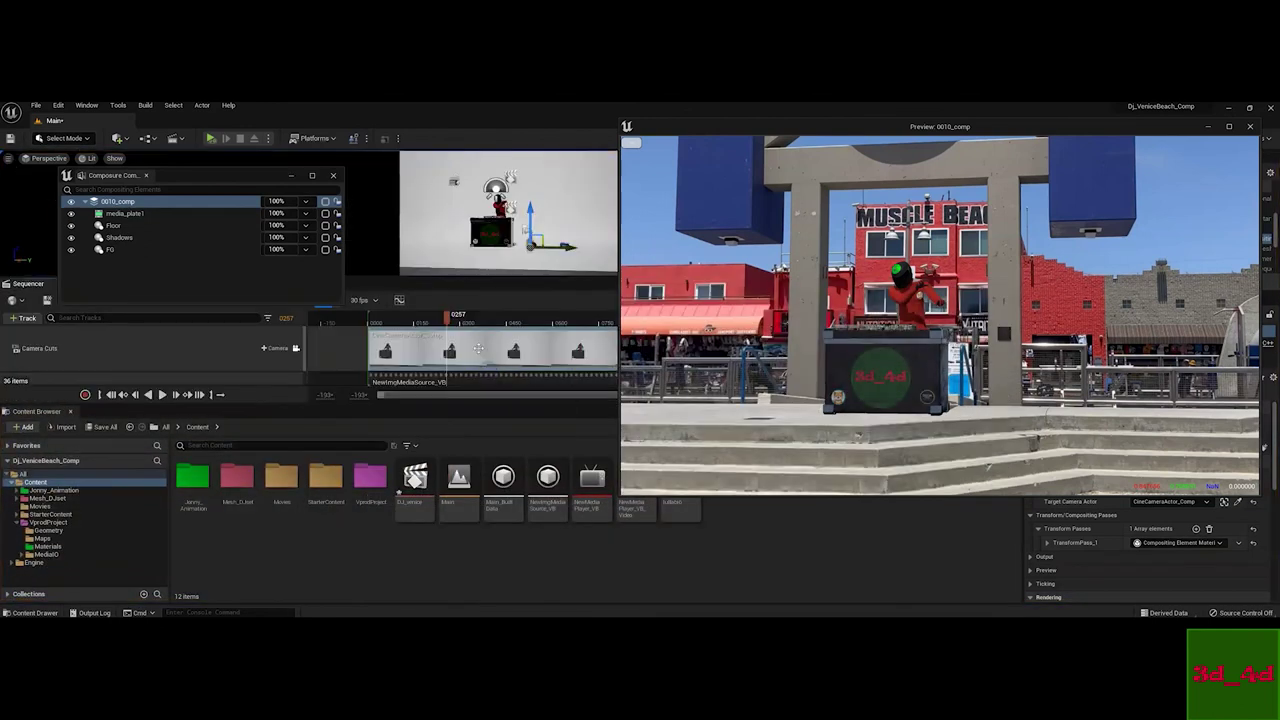
drag(680, 508, 123, 366)
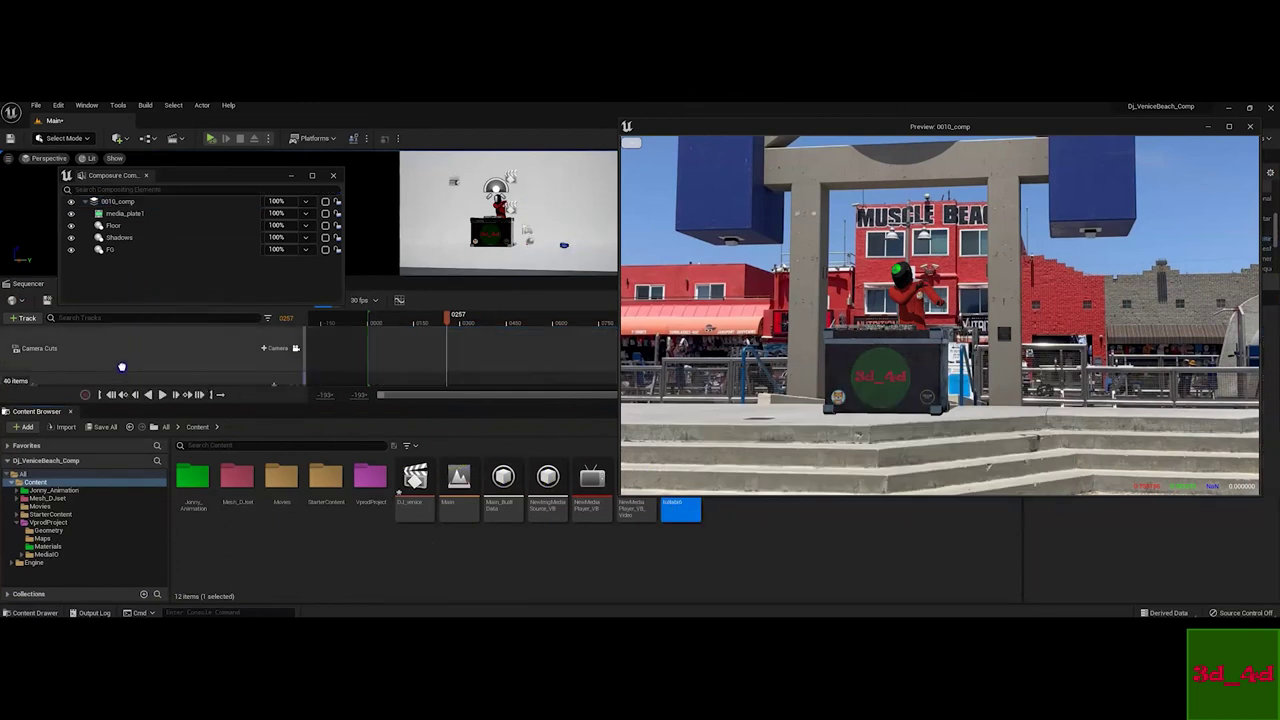
click(307, 225)
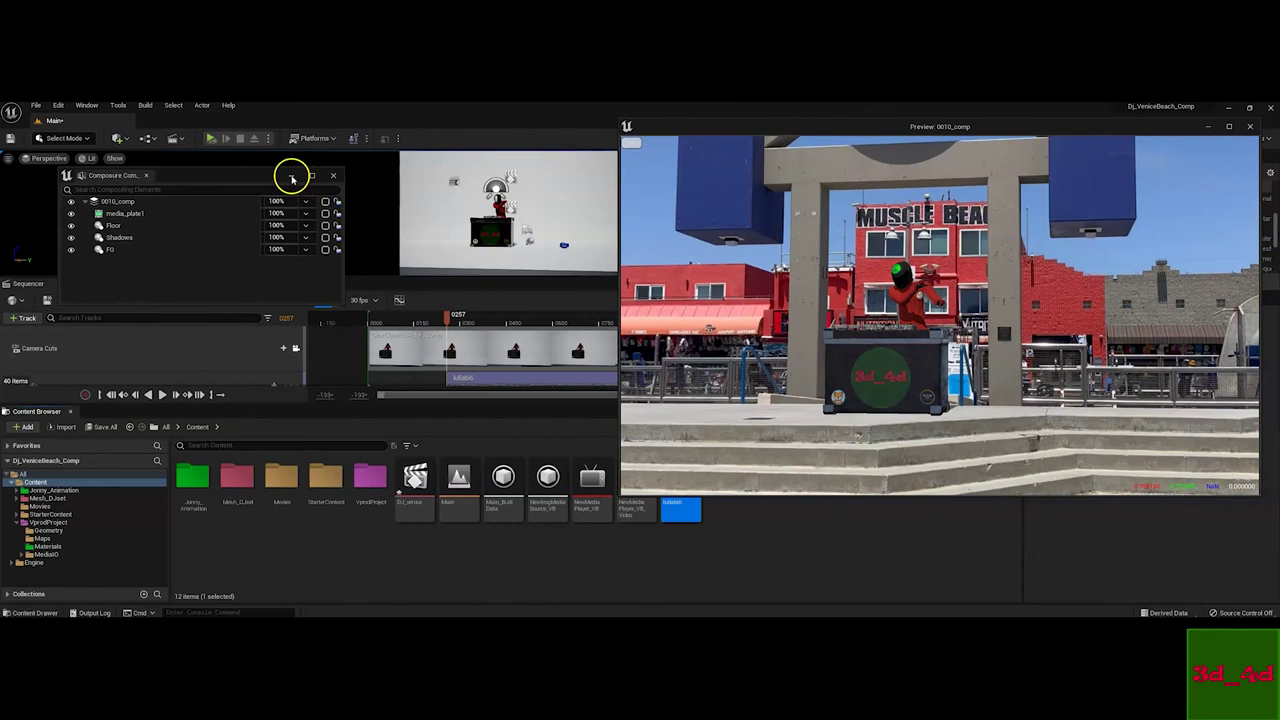
Minimize Composure, enlarge the Sequencer, and move the audio clip to start at frame 0
click(291, 177)
drag(26, 284, 112, 414)
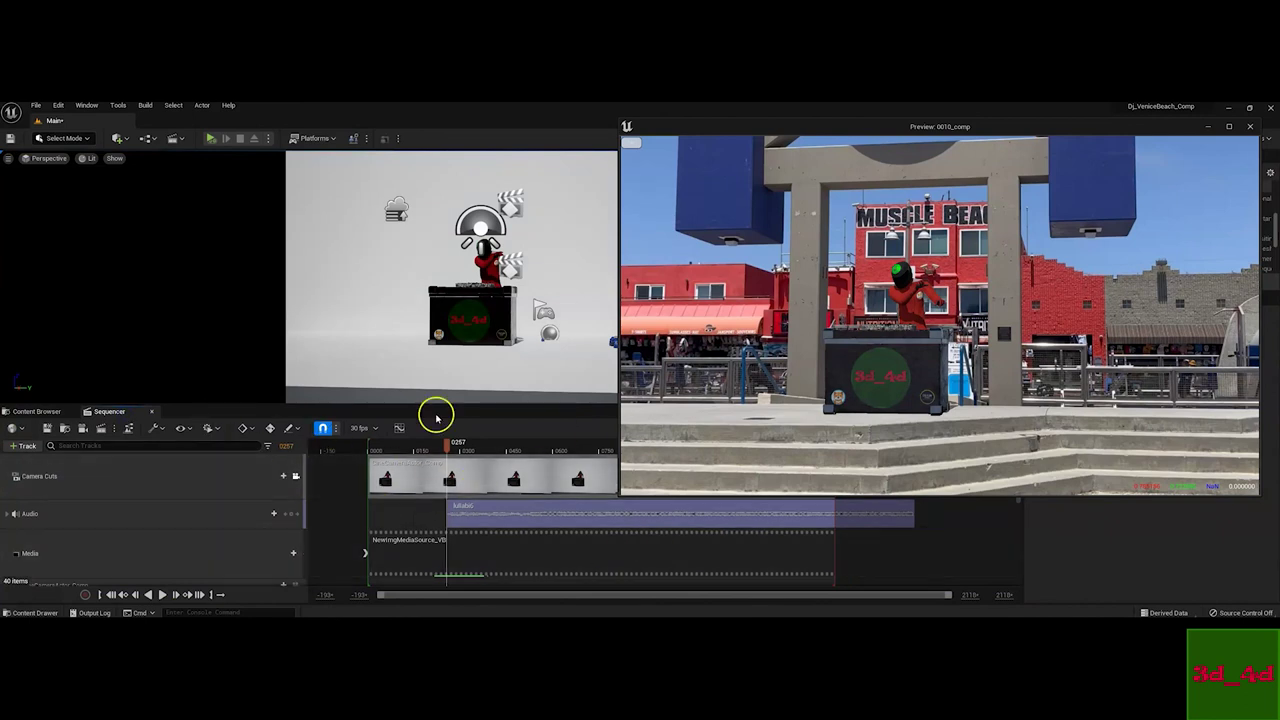
drag(497, 511, 420, 506)
drag(444, 447, 370, 446)
Play the DJ_venice sequence, stop at frame 221, and move the composite preview toward the centre
key(space)
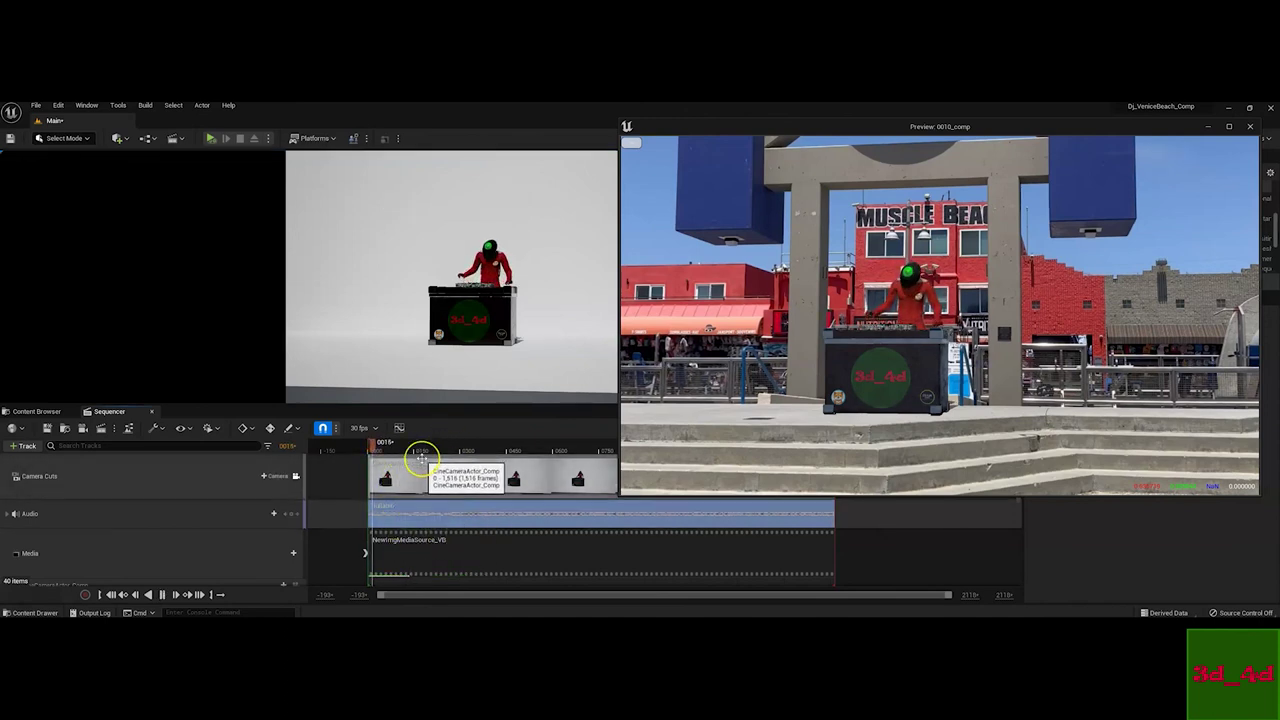
key(space)
click(421, 456)
click(401, 447)
drag(390, 447, 437, 447)
click(898, 388)
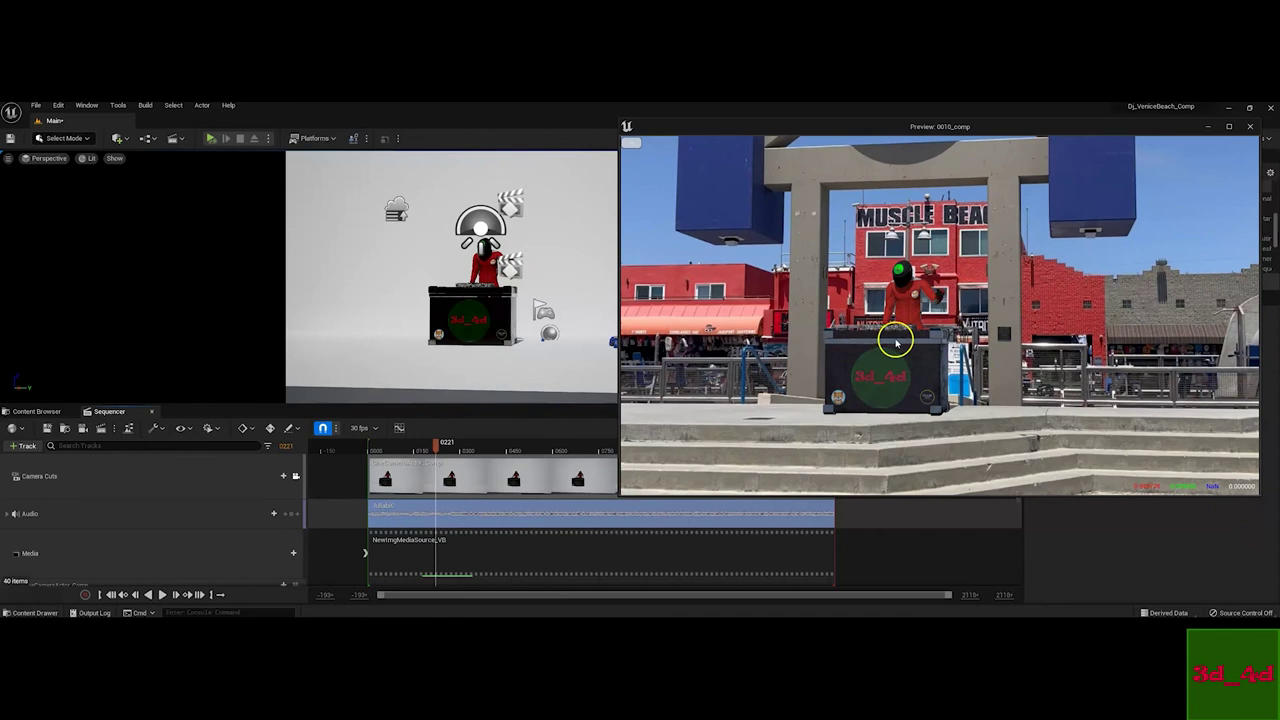
drag(944, 141, 560, 190)
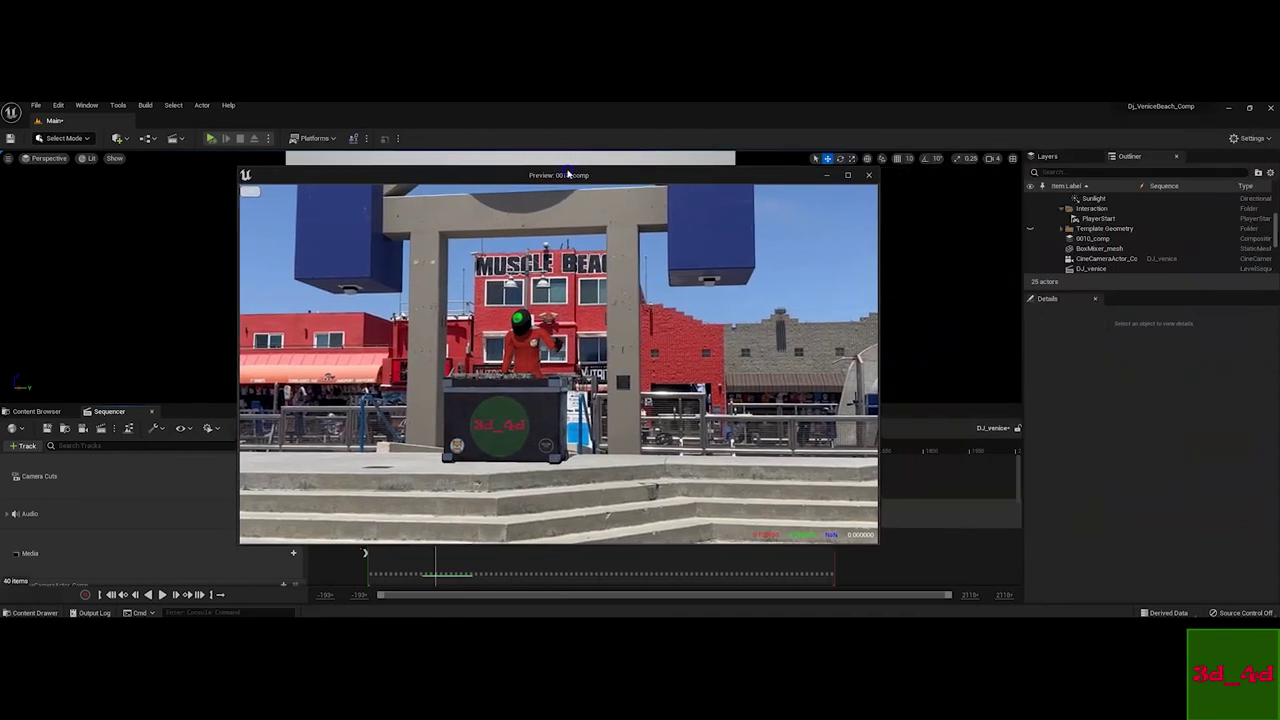
Select the SkyLight in the Outliner, comparing its settings with the Sunlight's
click(1100, 248)
scroll(1100, 250, up, 3)
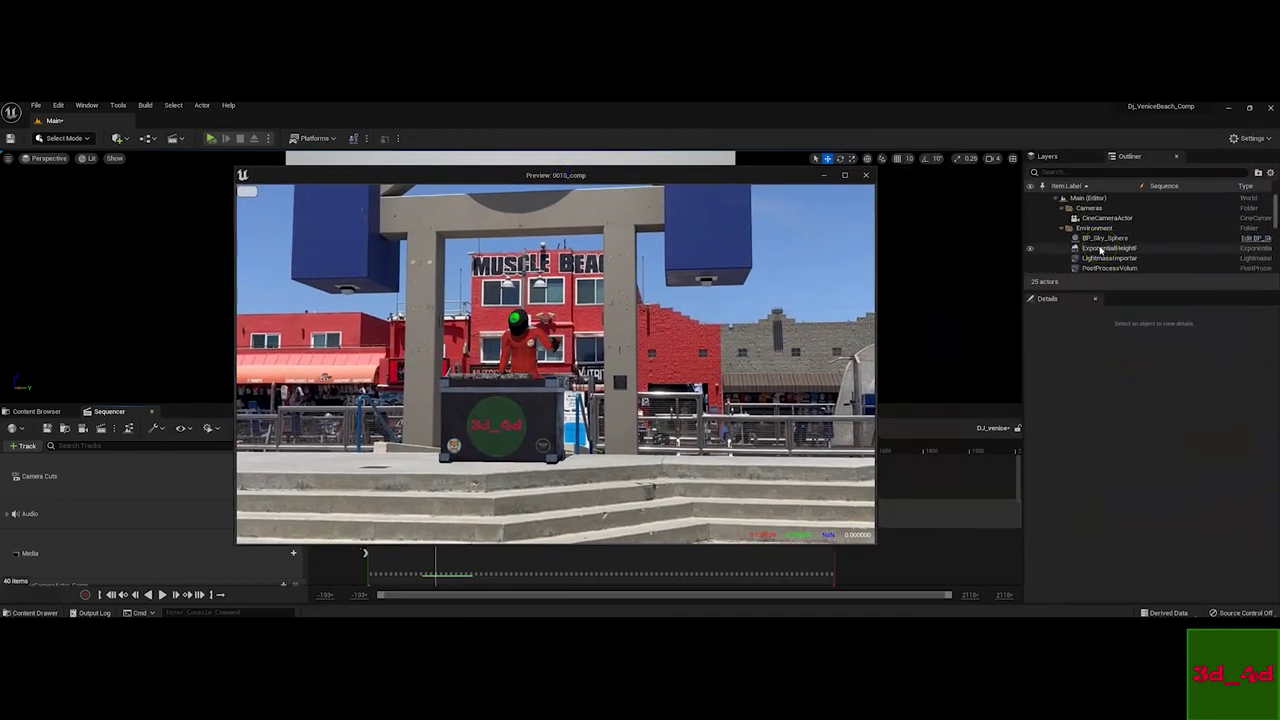
scroll(1100, 250, down, 1)
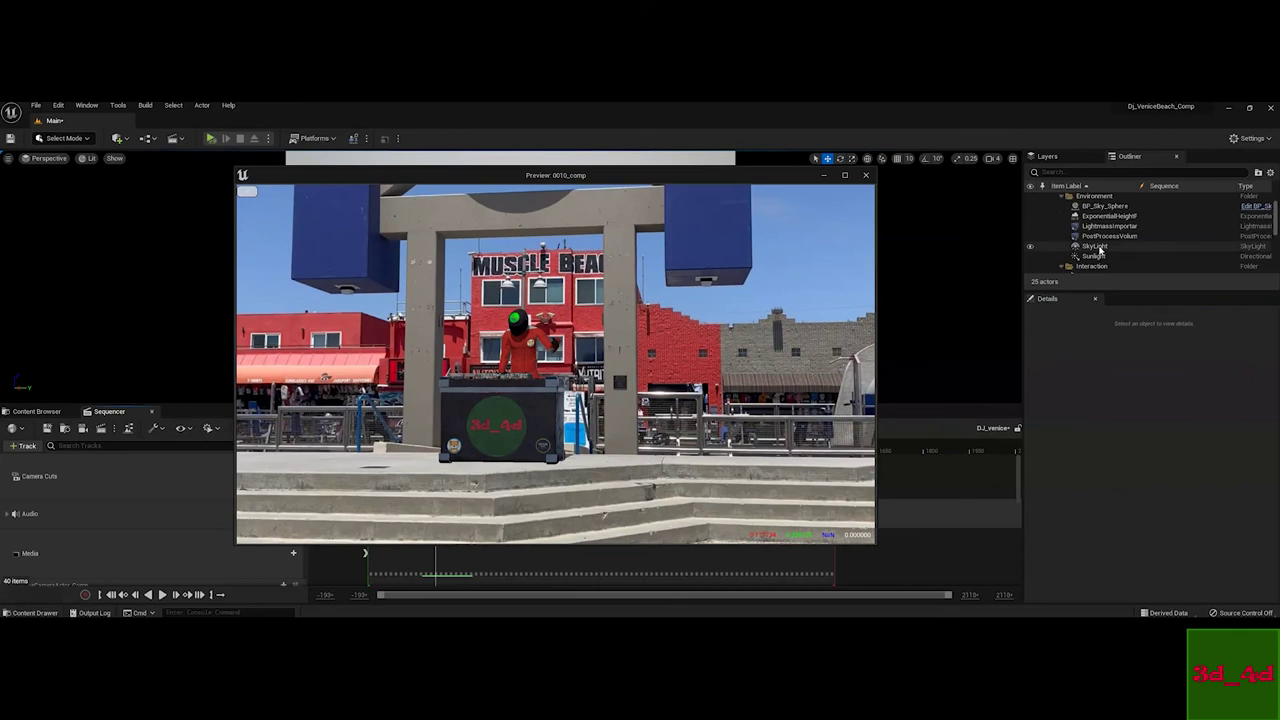
click(1099, 247)
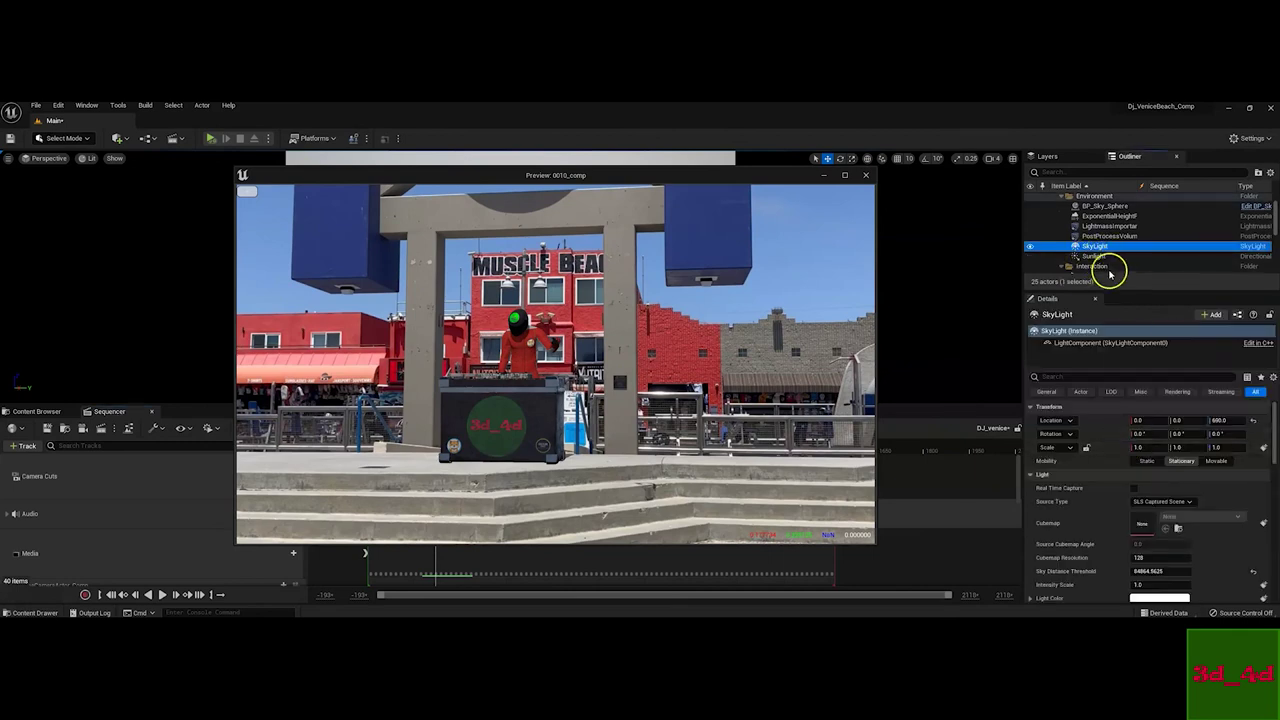
click(1090, 257)
scroll(1166, 560, down, 5)
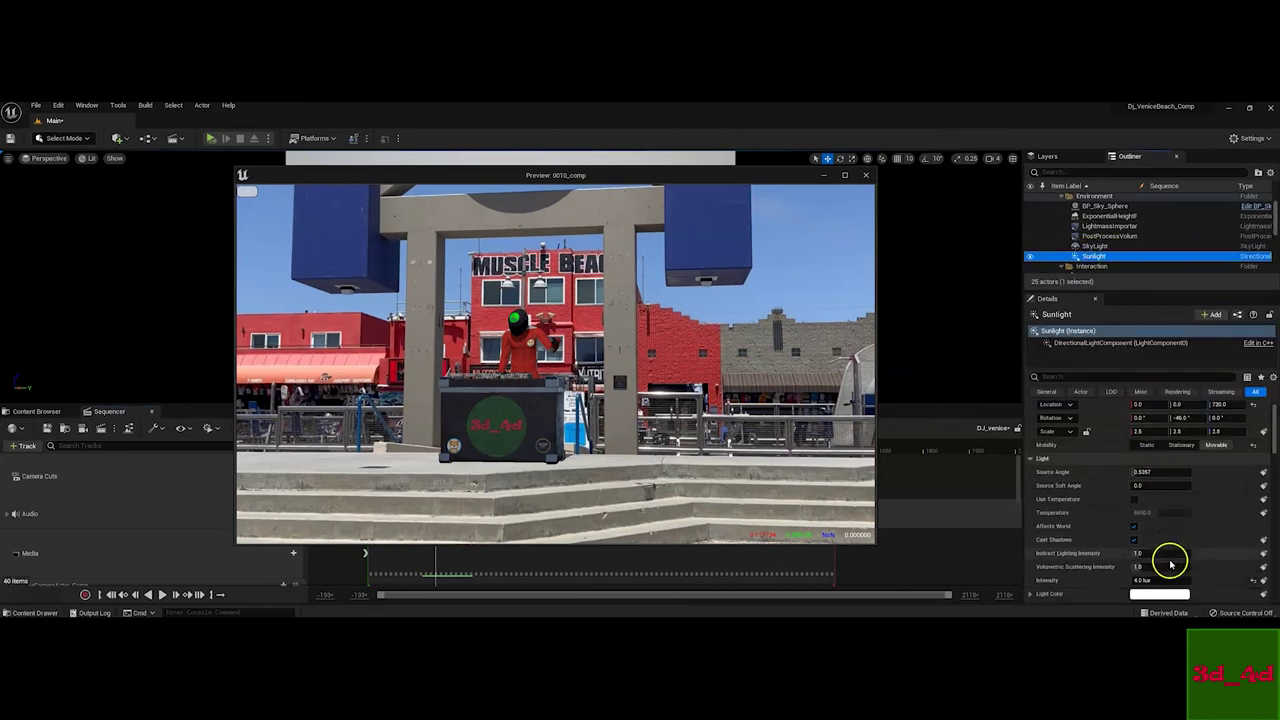
scroll(1169, 560, up, 5)
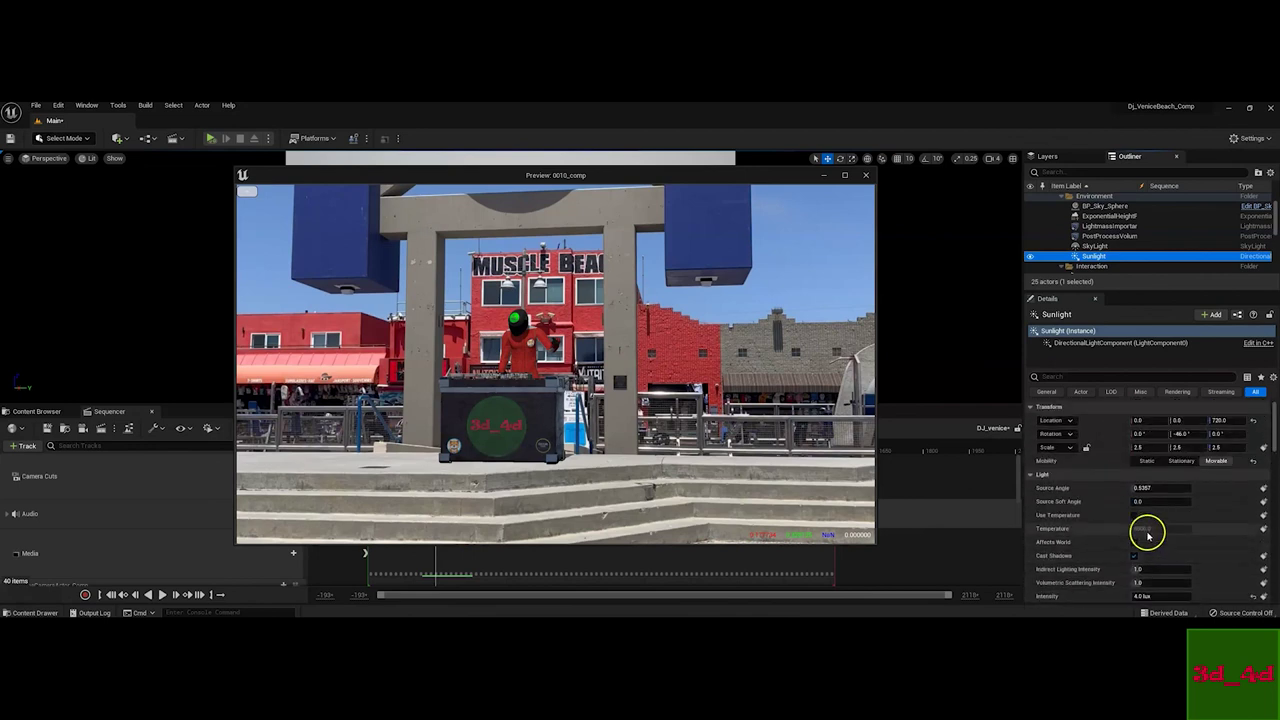
scroll(1154, 543, down, 1)
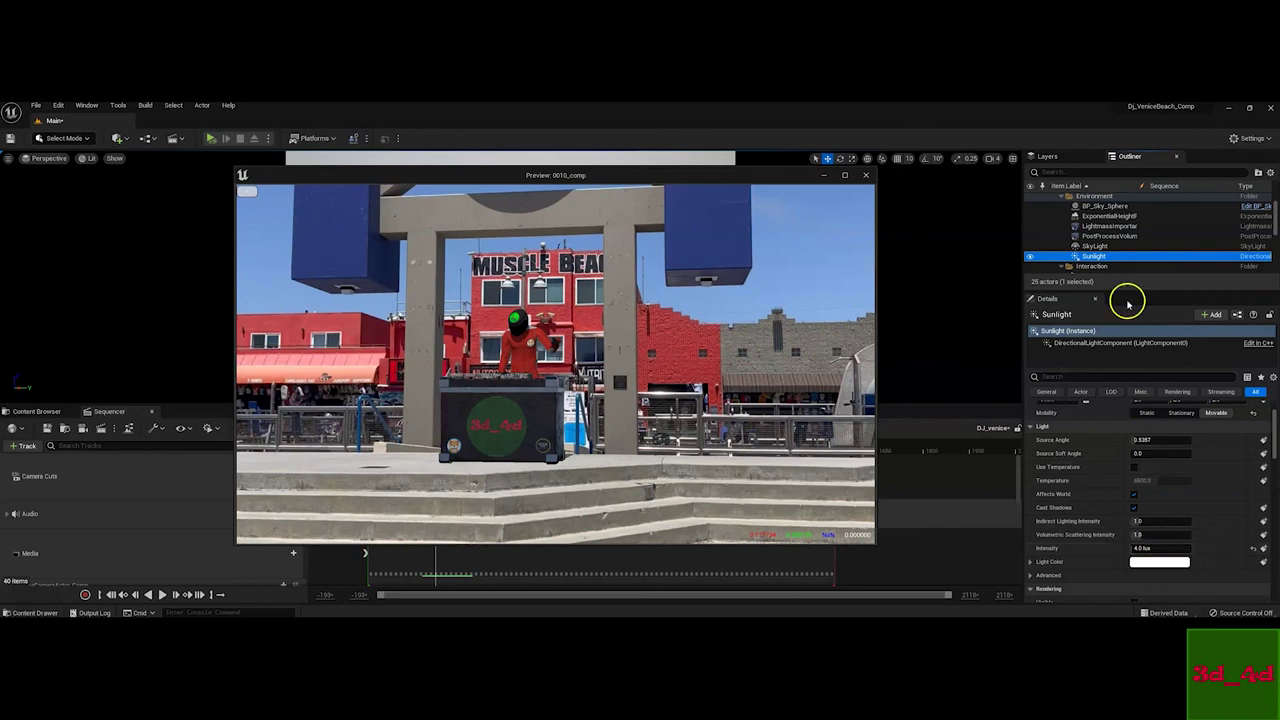
click(1094, 246)
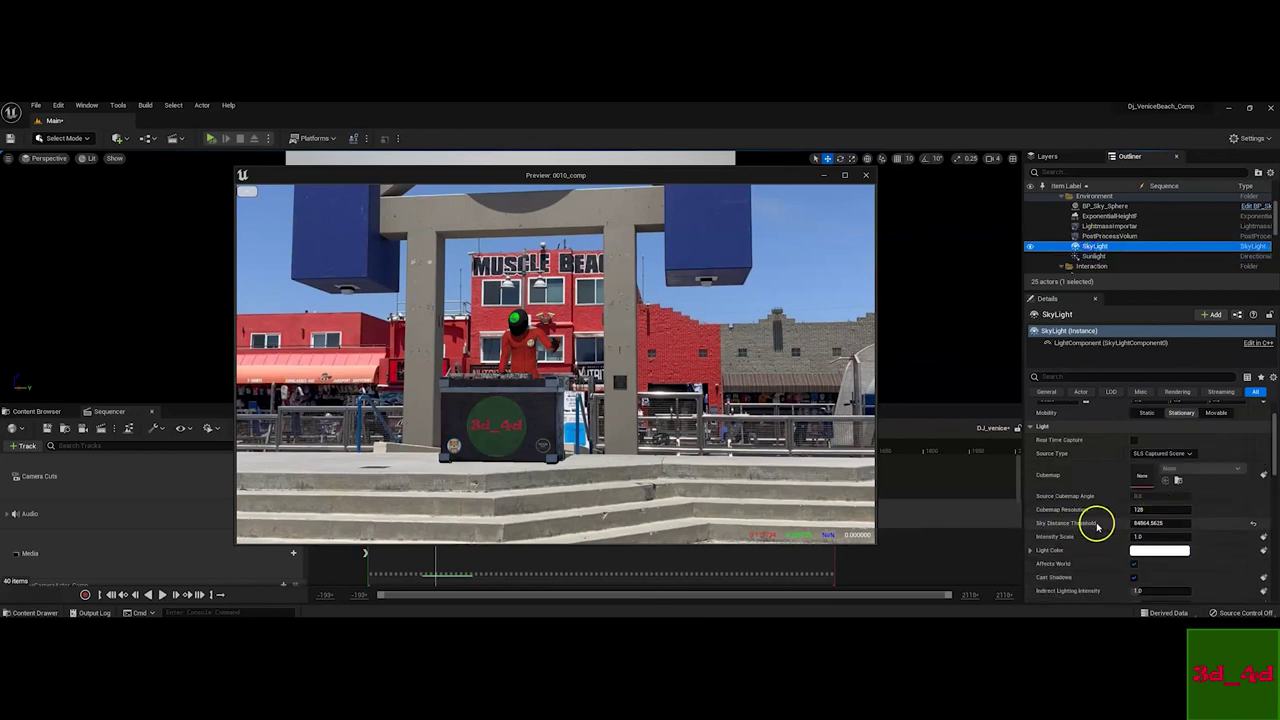
Lower the SkyLight's Sky Distance Threshold to about 41188.58
click(1150, 522)
click(740, 473)
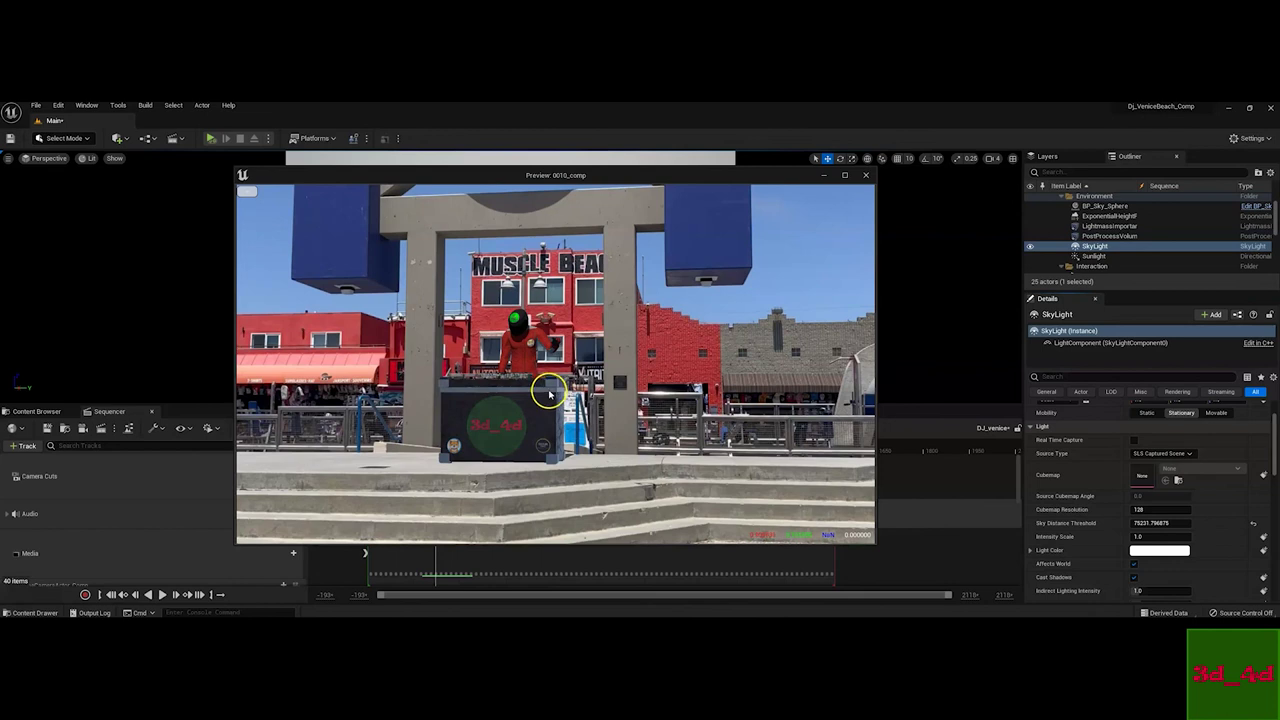
drag(1146, 523, 1120, 523)
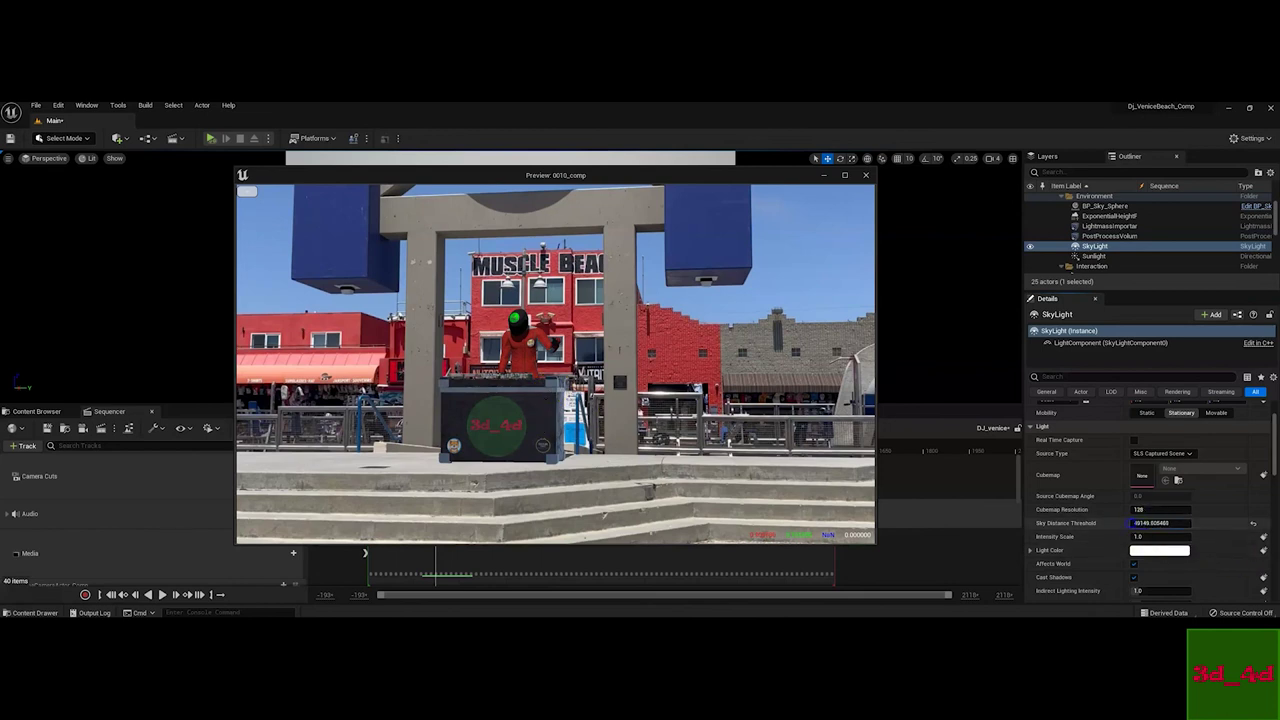
click(585, 410)
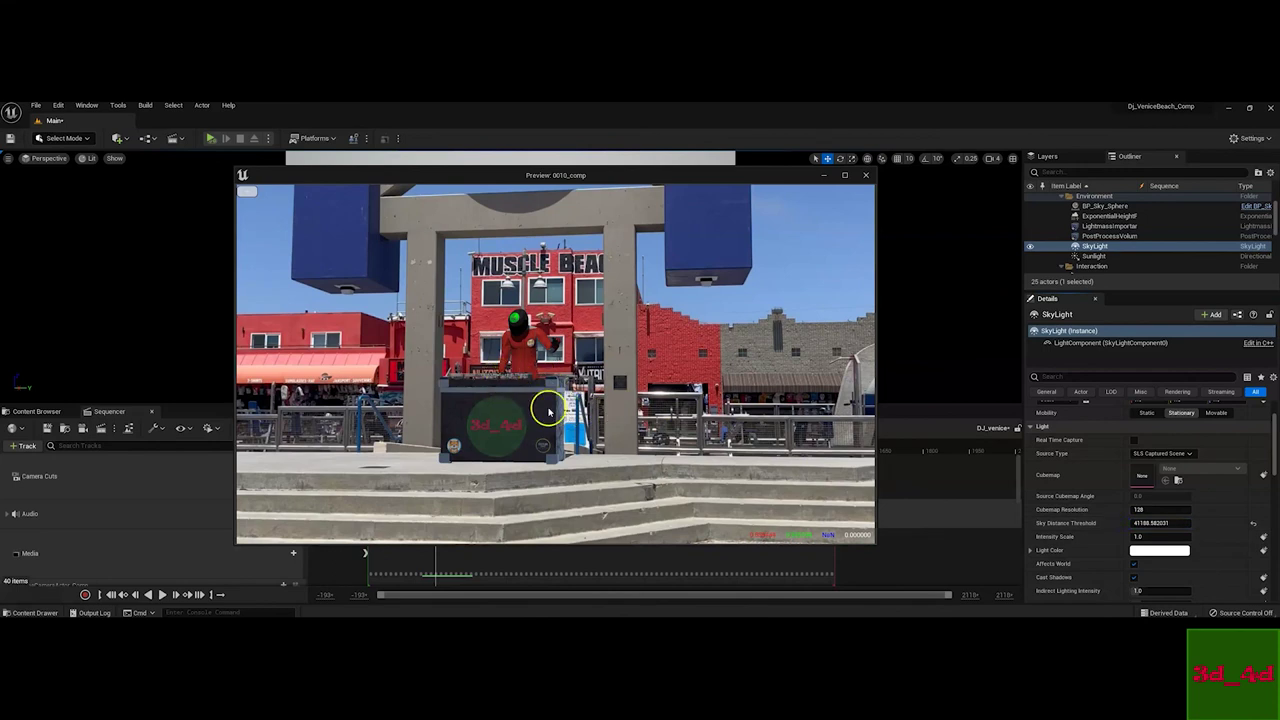
drag(788, 176, 1020, 161)
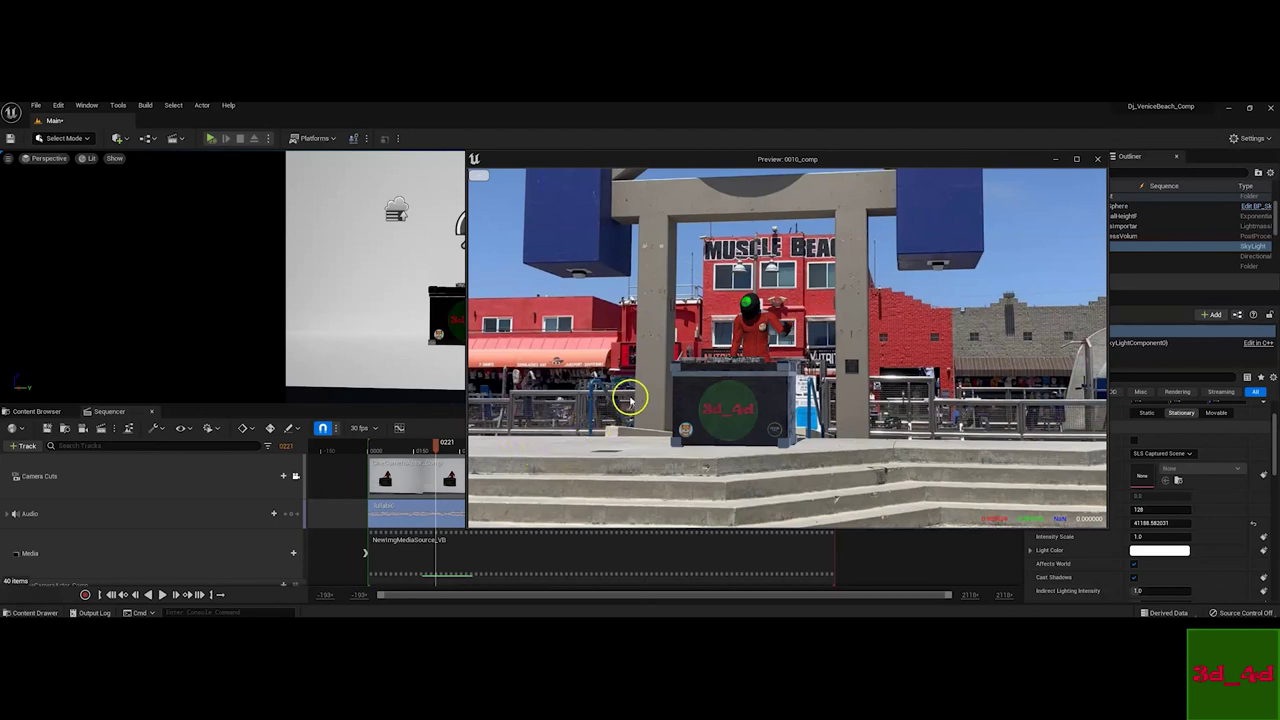
Scrub to frame 377 and select the NewMixer_Mesh DJ booth to show its material slots
drag(786, 160, 878, 158)
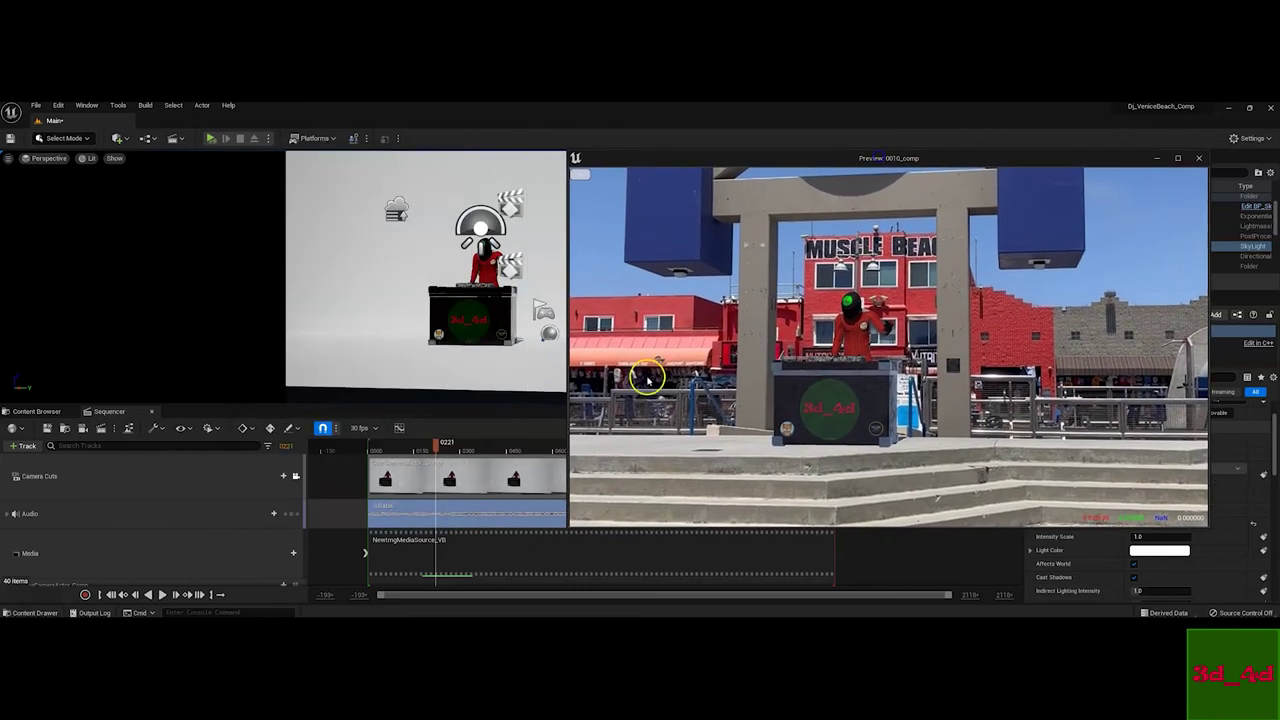
drag(443, 450, 617, 453)
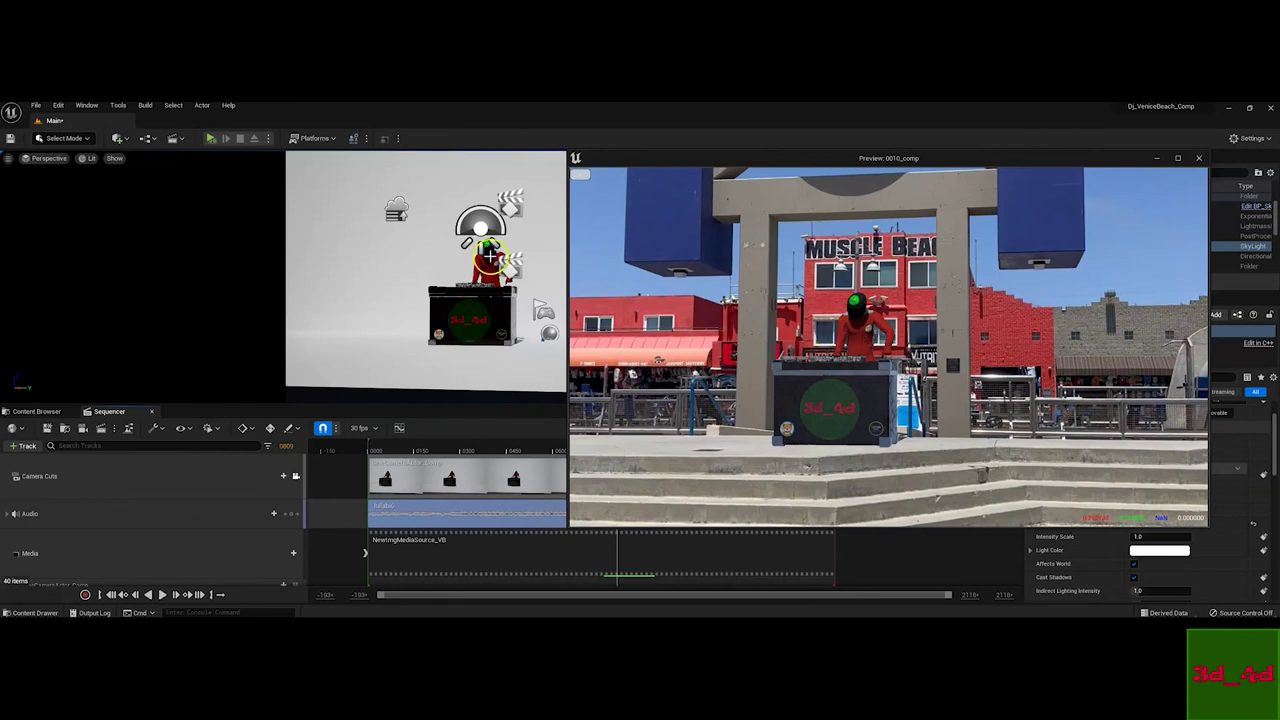
click(472, 300)
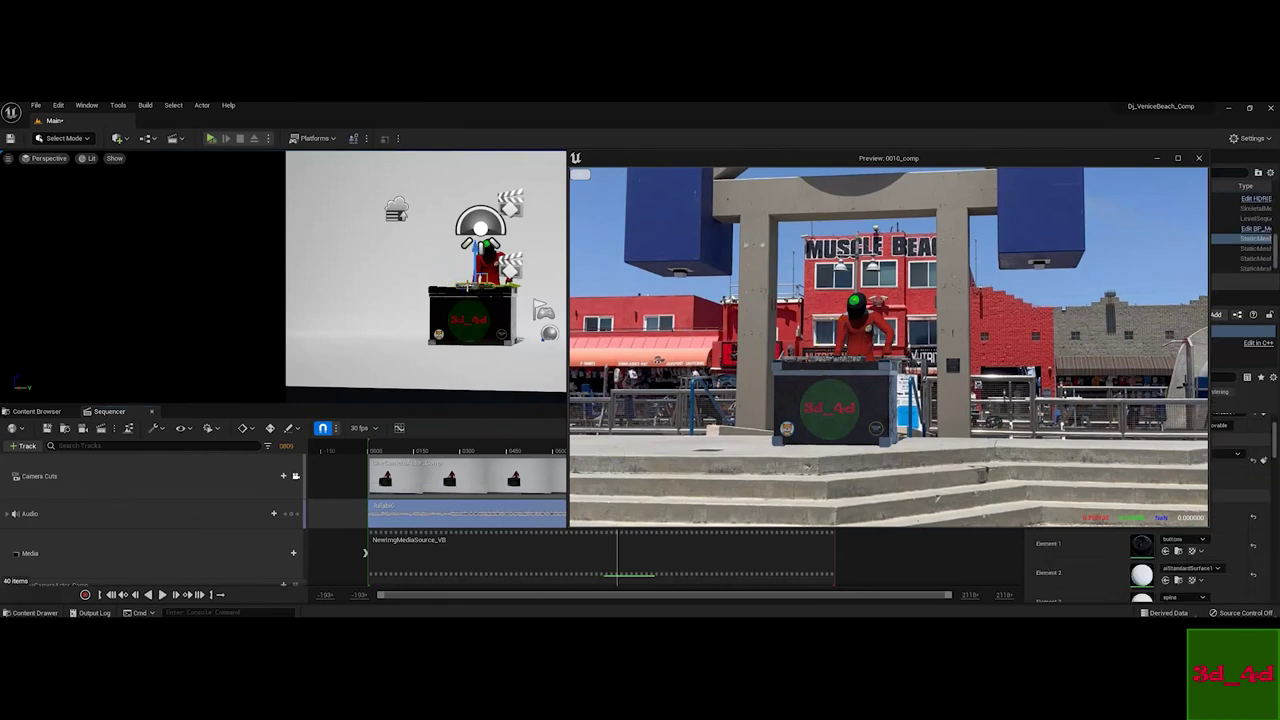
drag(461, 289, 459, 297)
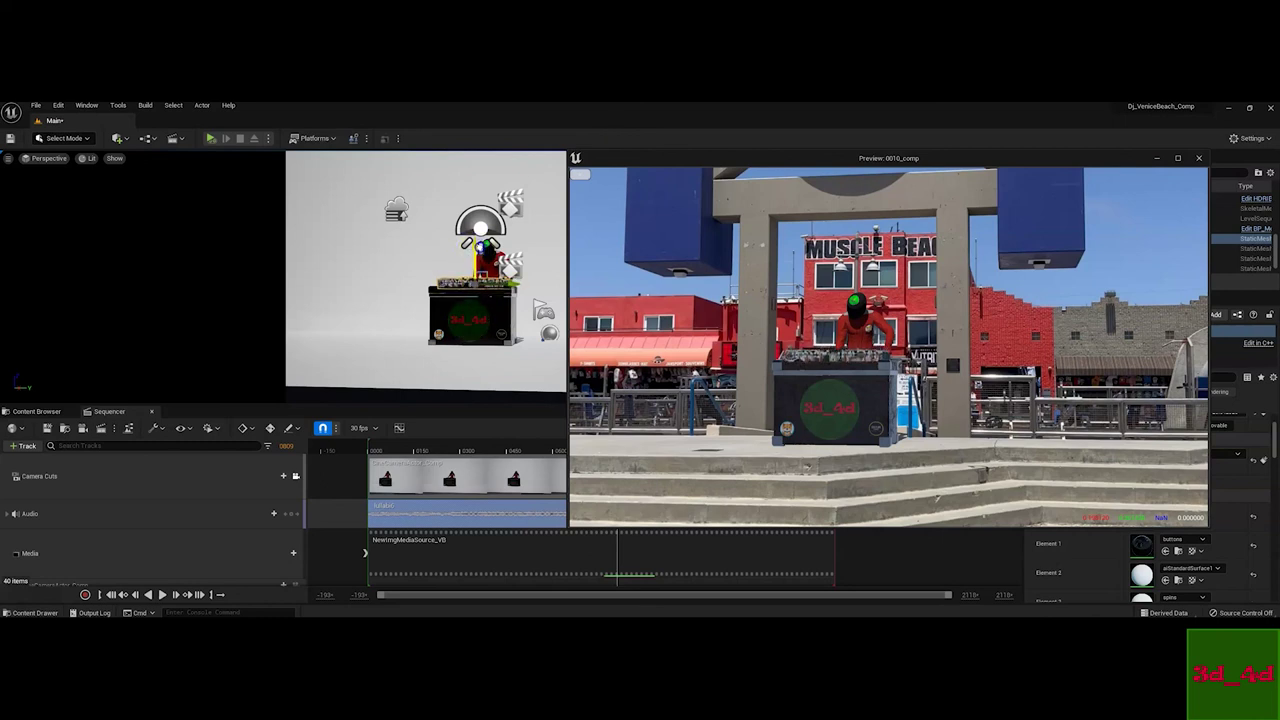
Scrub from the start to frame 416 and shift the preview left to reveal the Outliner
click(410, 449)
drag(405, 451, 648, 469)
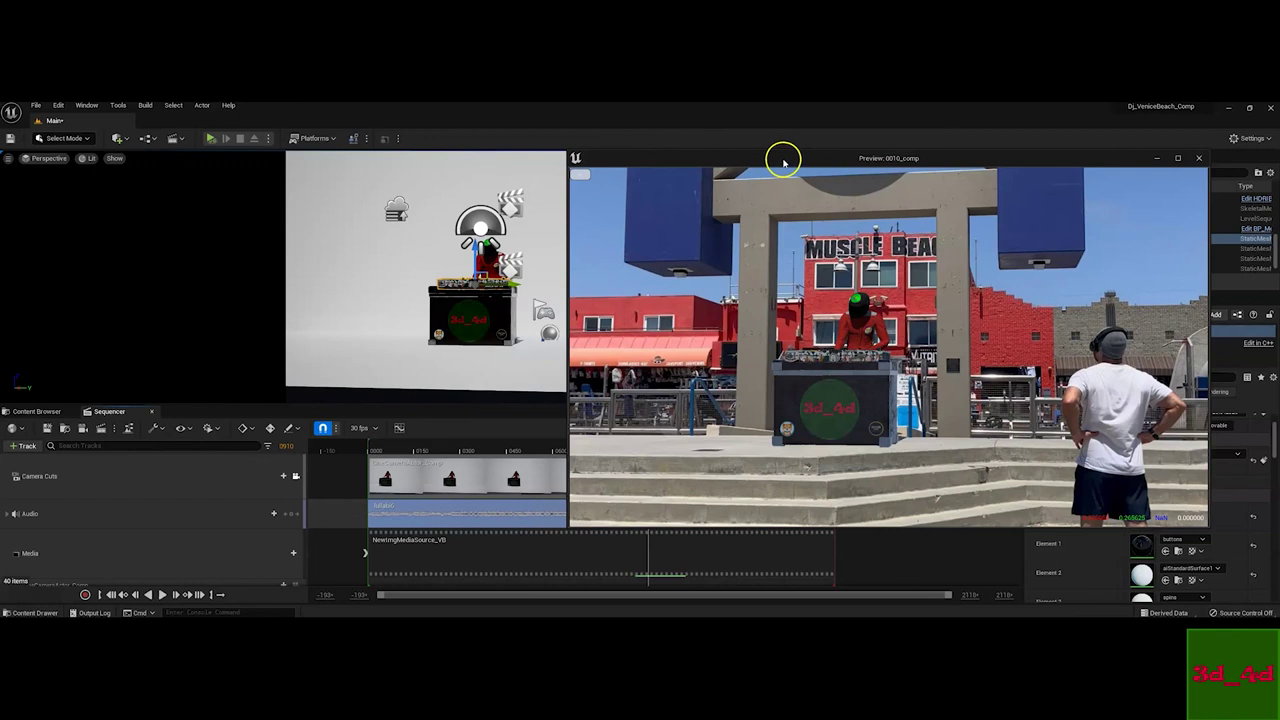
drag(783, 162, 628, 163)
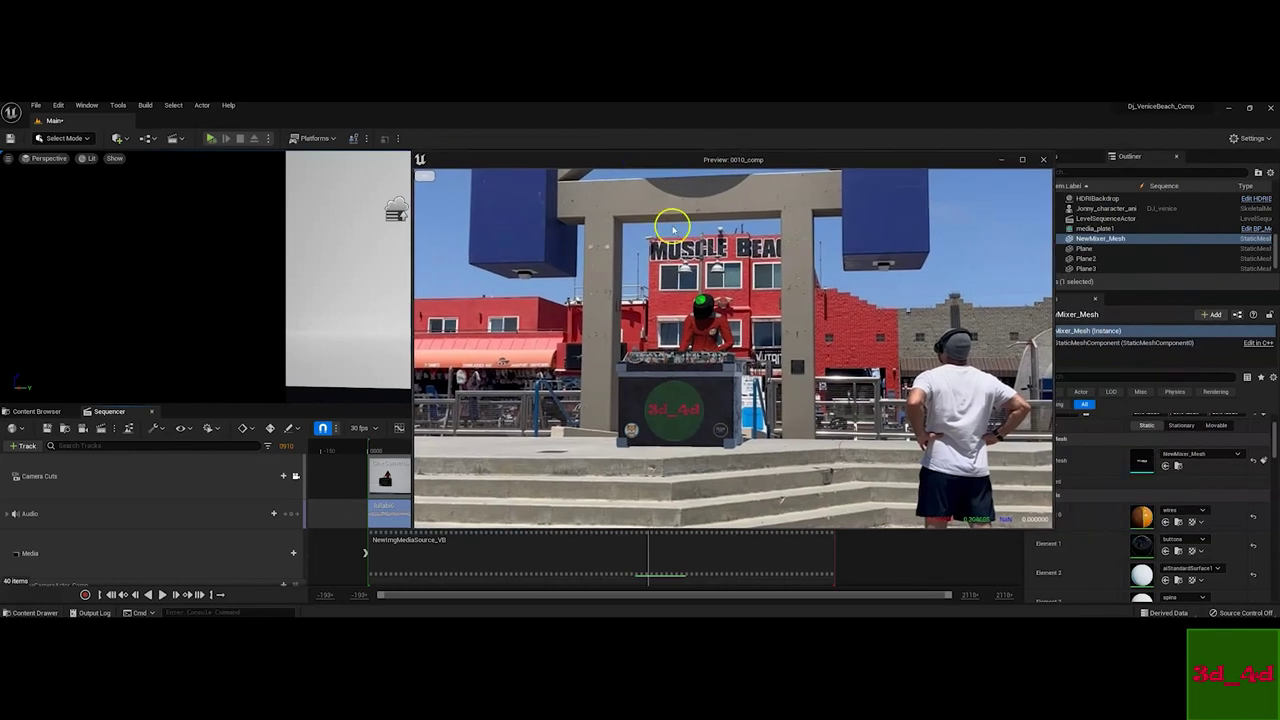